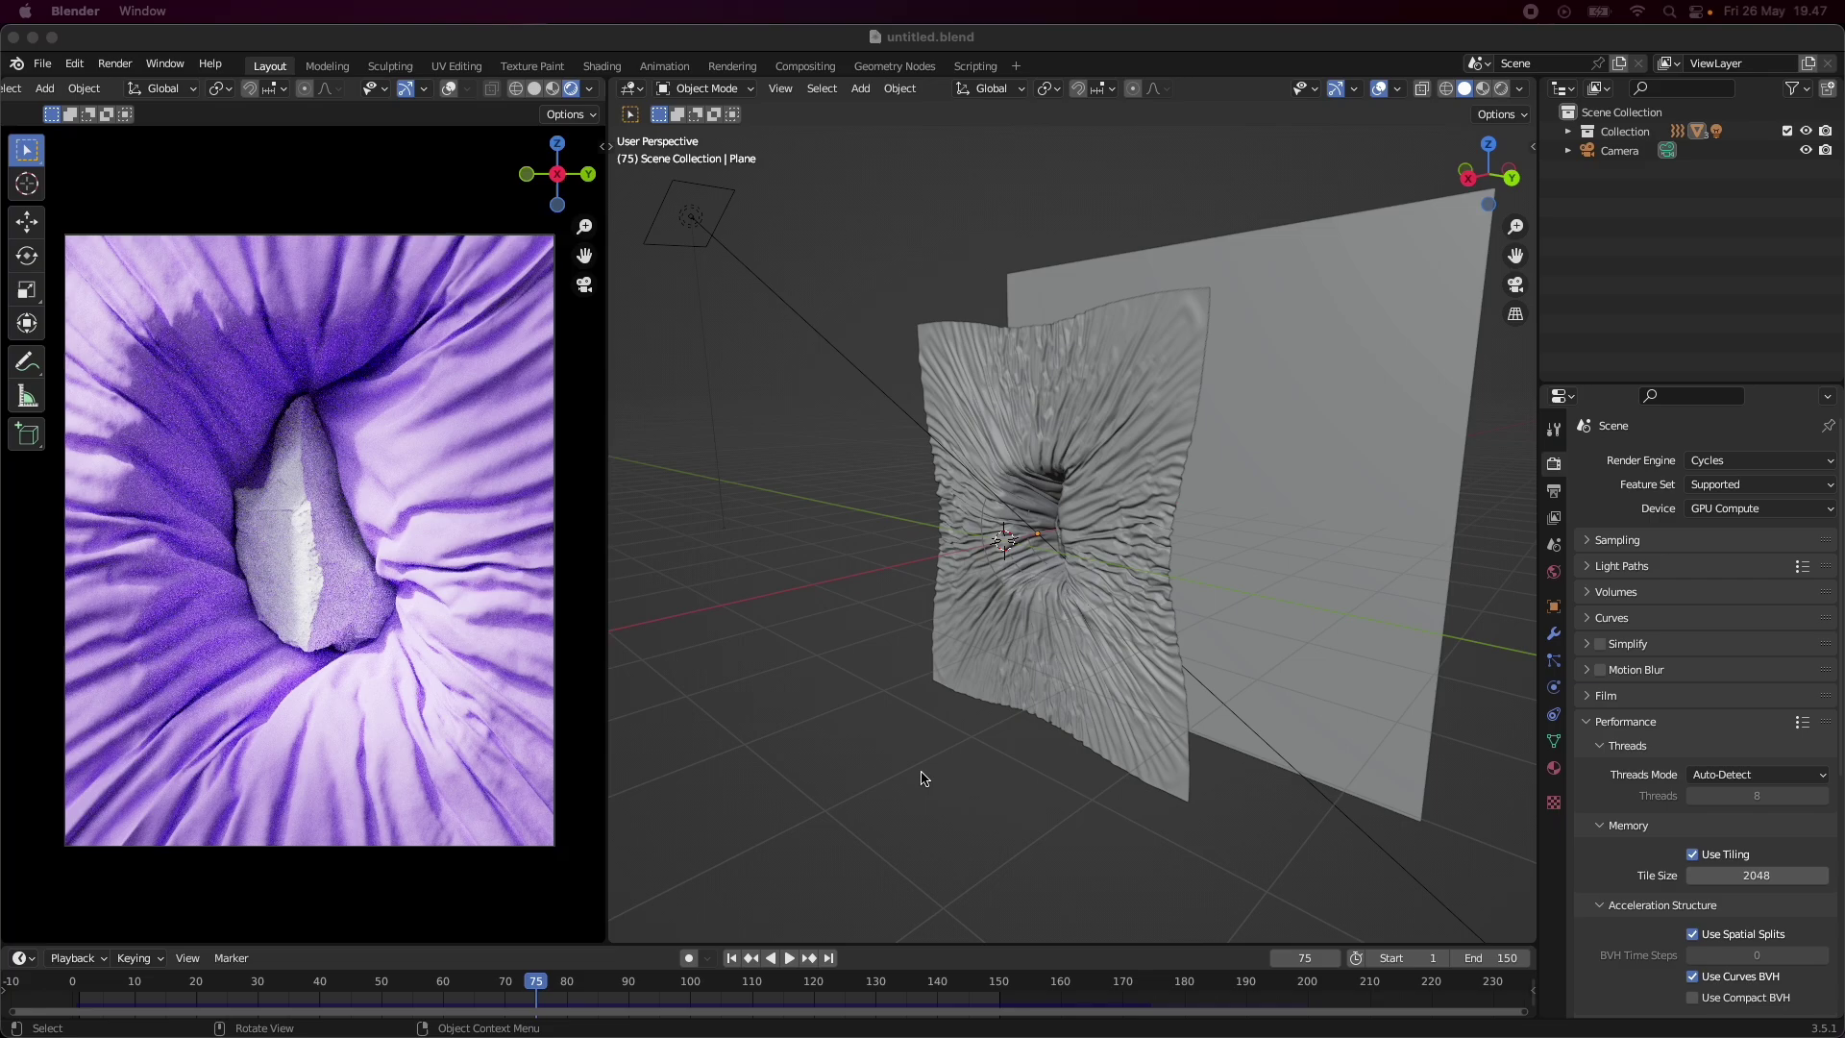
- Orbit and zoom around the creased cloth plane, backdrop and camera to view them head-on
{"action": "middle_click_drag", "start_coordinate": [990, 772], "coordinate": [944, 791]}
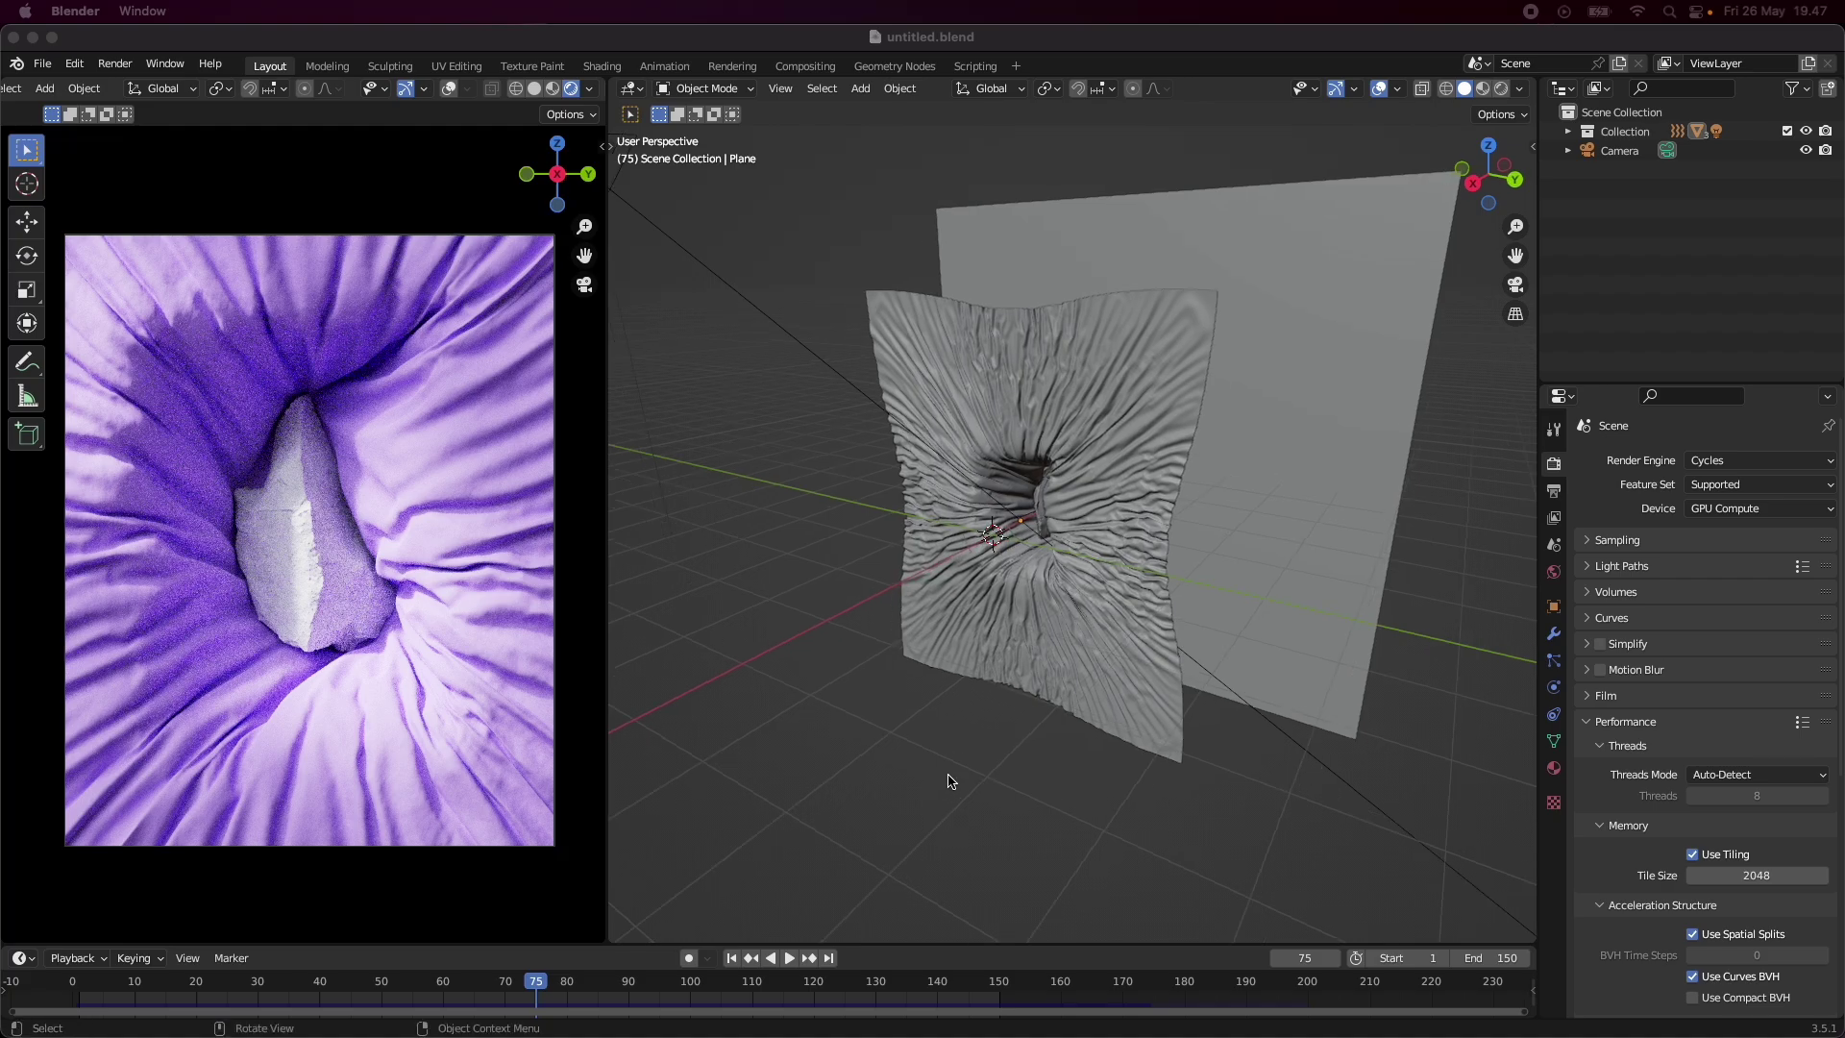
{"action": "scroll", "coordinate": [960, 783], "scroll_direction": "up", "scroll_amount": 4}
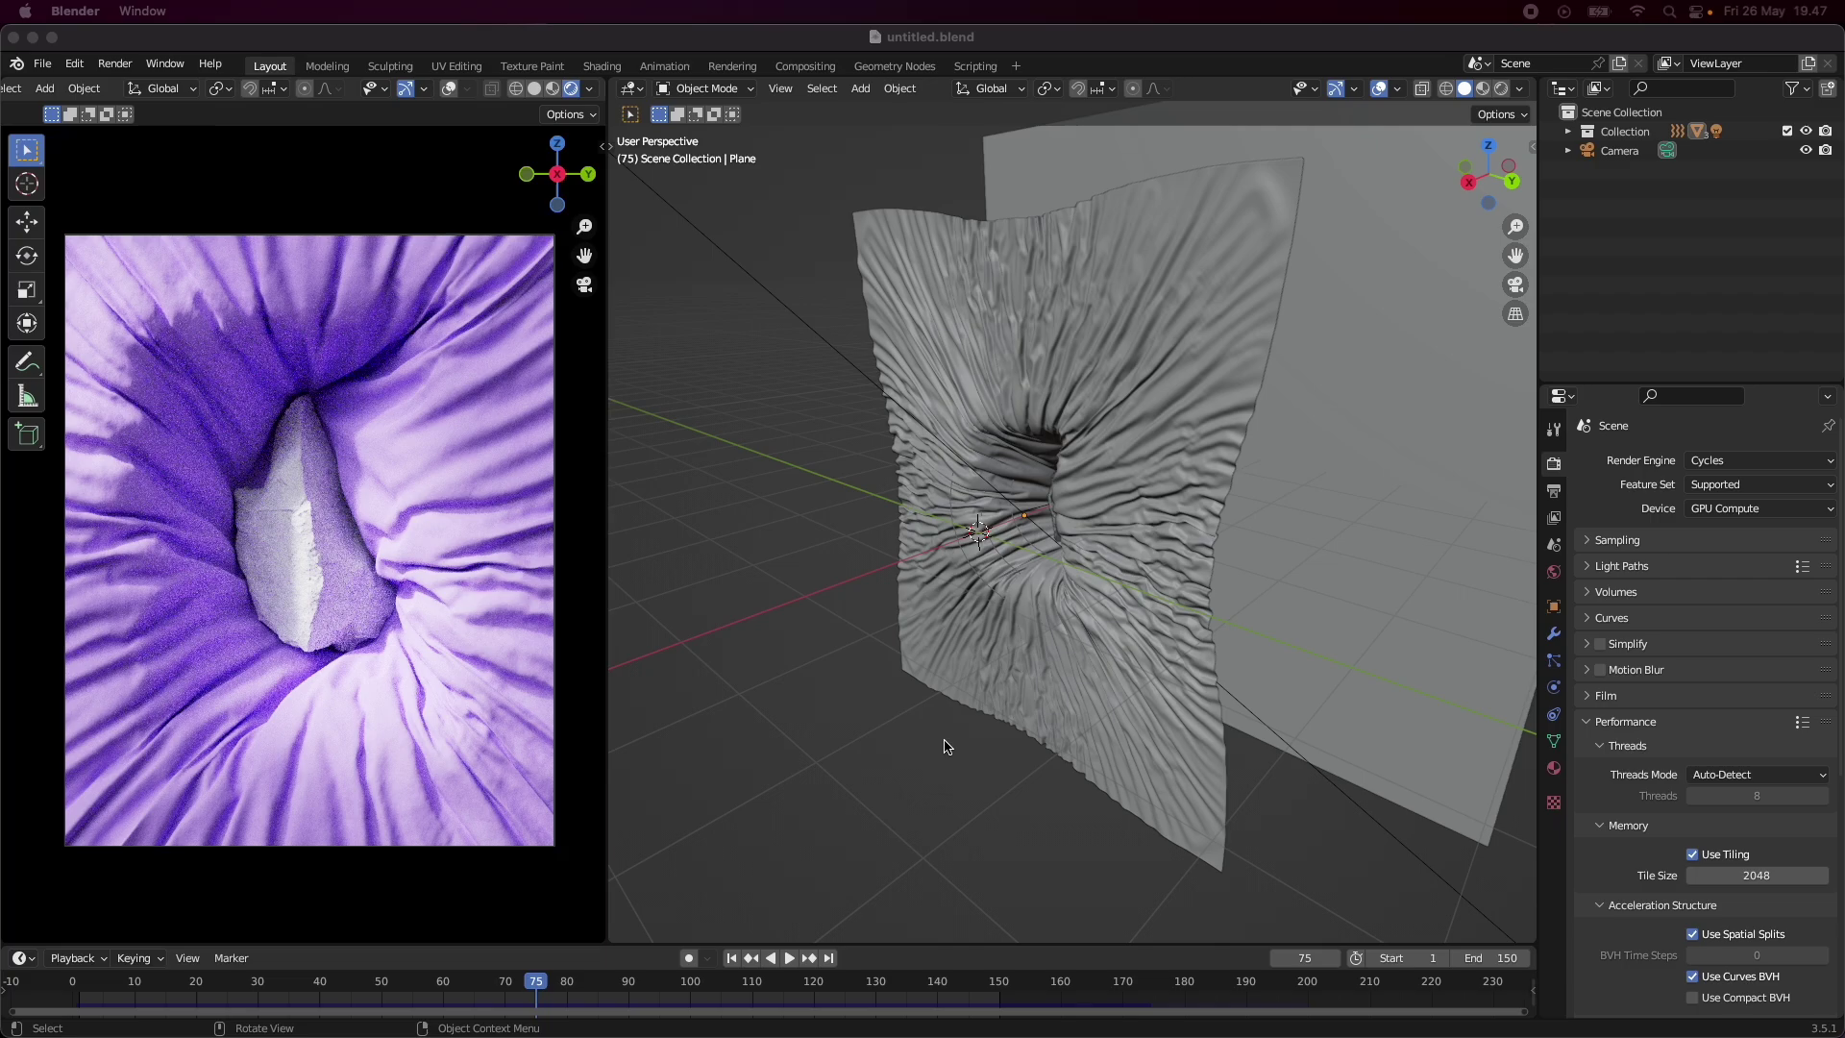
{"action": "scroll", "coordinate": [947, 747], "scroll_direction": "down", "scroll_amount": 2}
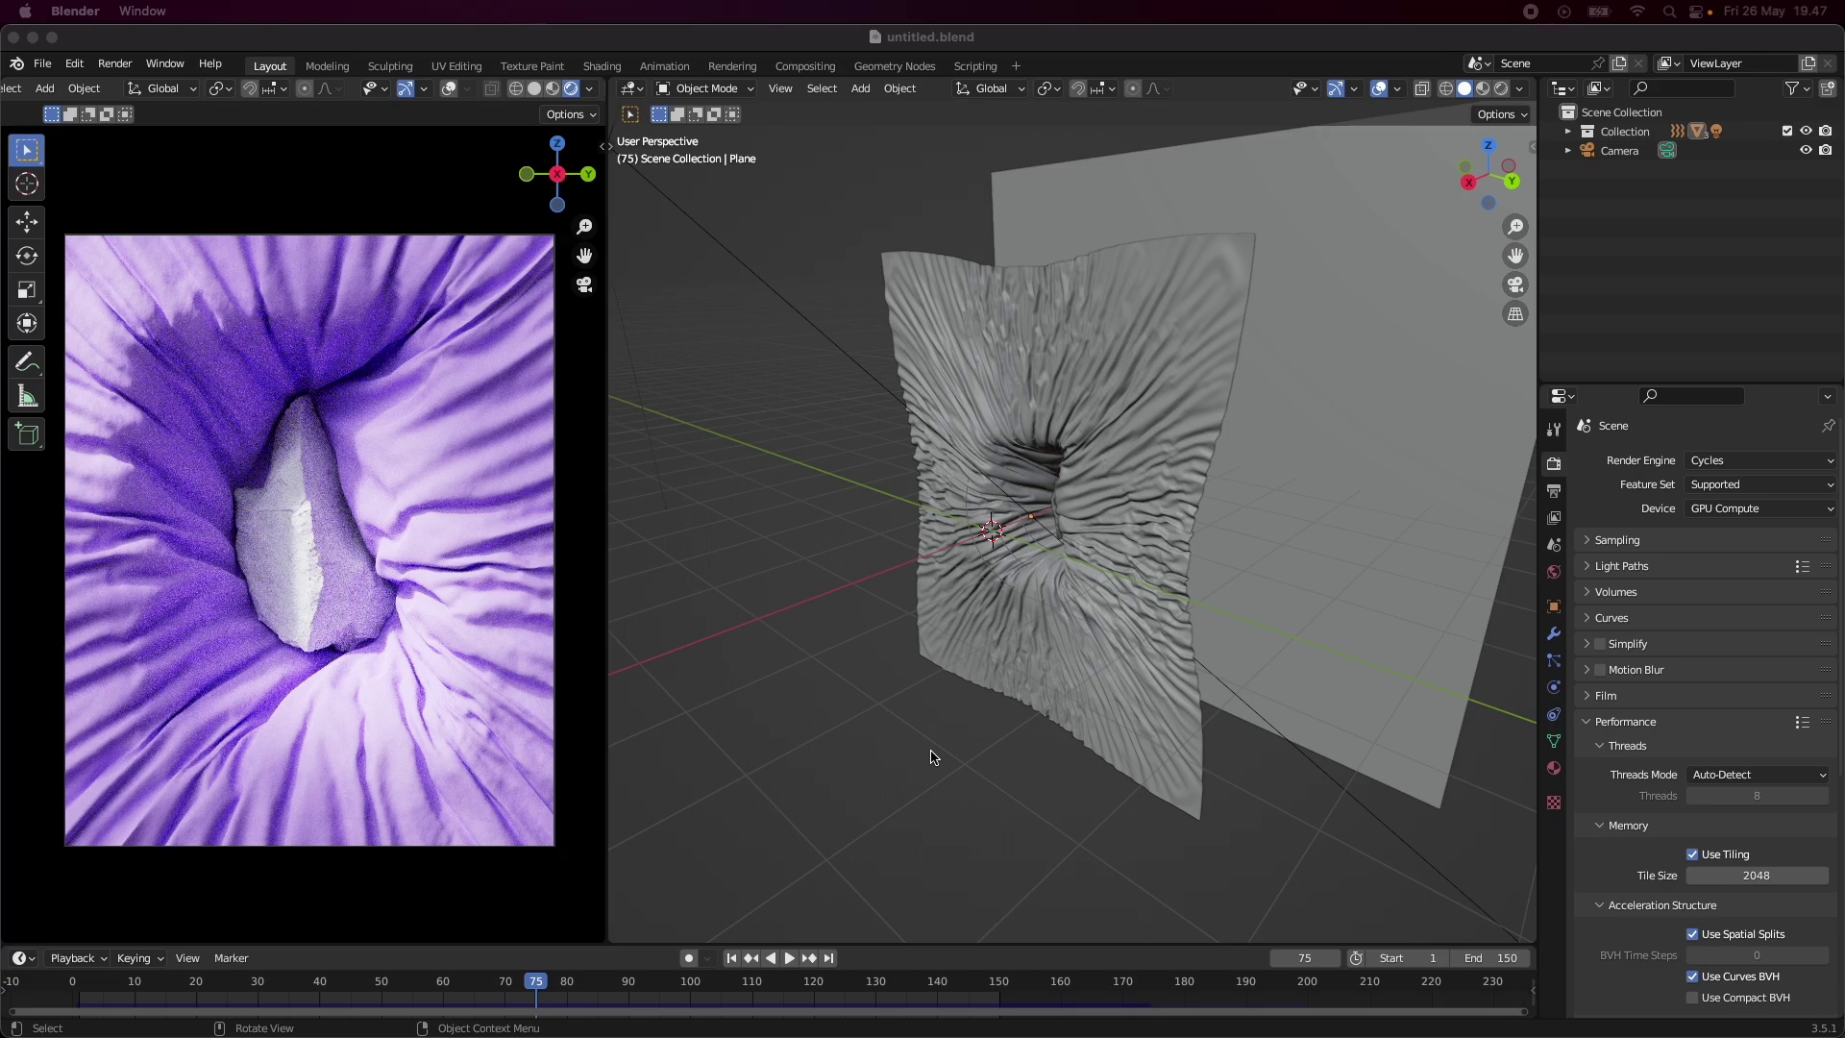
{"action": "middle_click_drag", "start_coordinate": [931, 757], "coordinate": [978, 704]}
{"action": "scroll", "coordinate": [1012, 685], "scroll_direction": "up", "scroll_amount": 2}
{"action": "scroll", "coordinate": [1057, 696], "scroll_direction": "down", "scroll_amount": 2}
{"action": "scroll", "coordinate": [1203, 602], "scroll_direction": "up", "scroll_amount": 2}
{"action": "scroll", "coordinate": [970, 680], "scroll_direction": "down", "scroll_amount": 2}
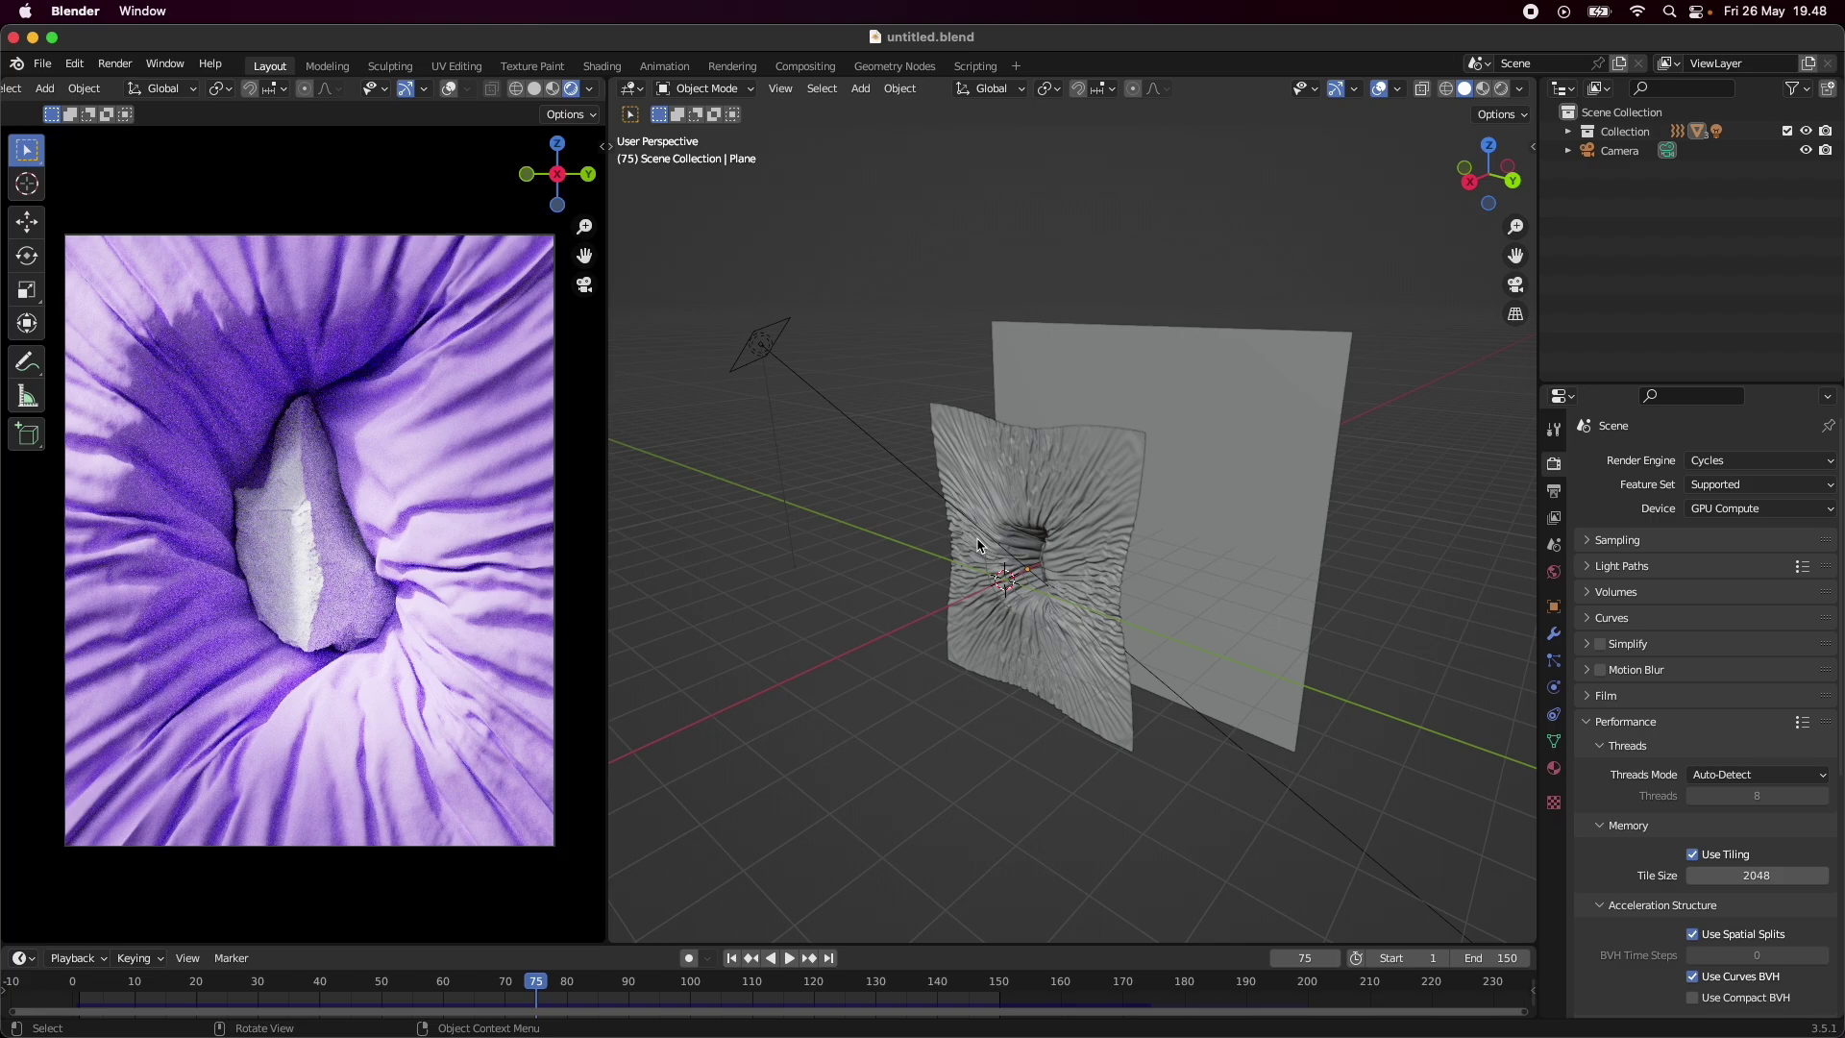
- Exclude the cloth and backdrop collection so only the empty grid remains
{"action": "left_click", "coordinate": [1788, 131]}
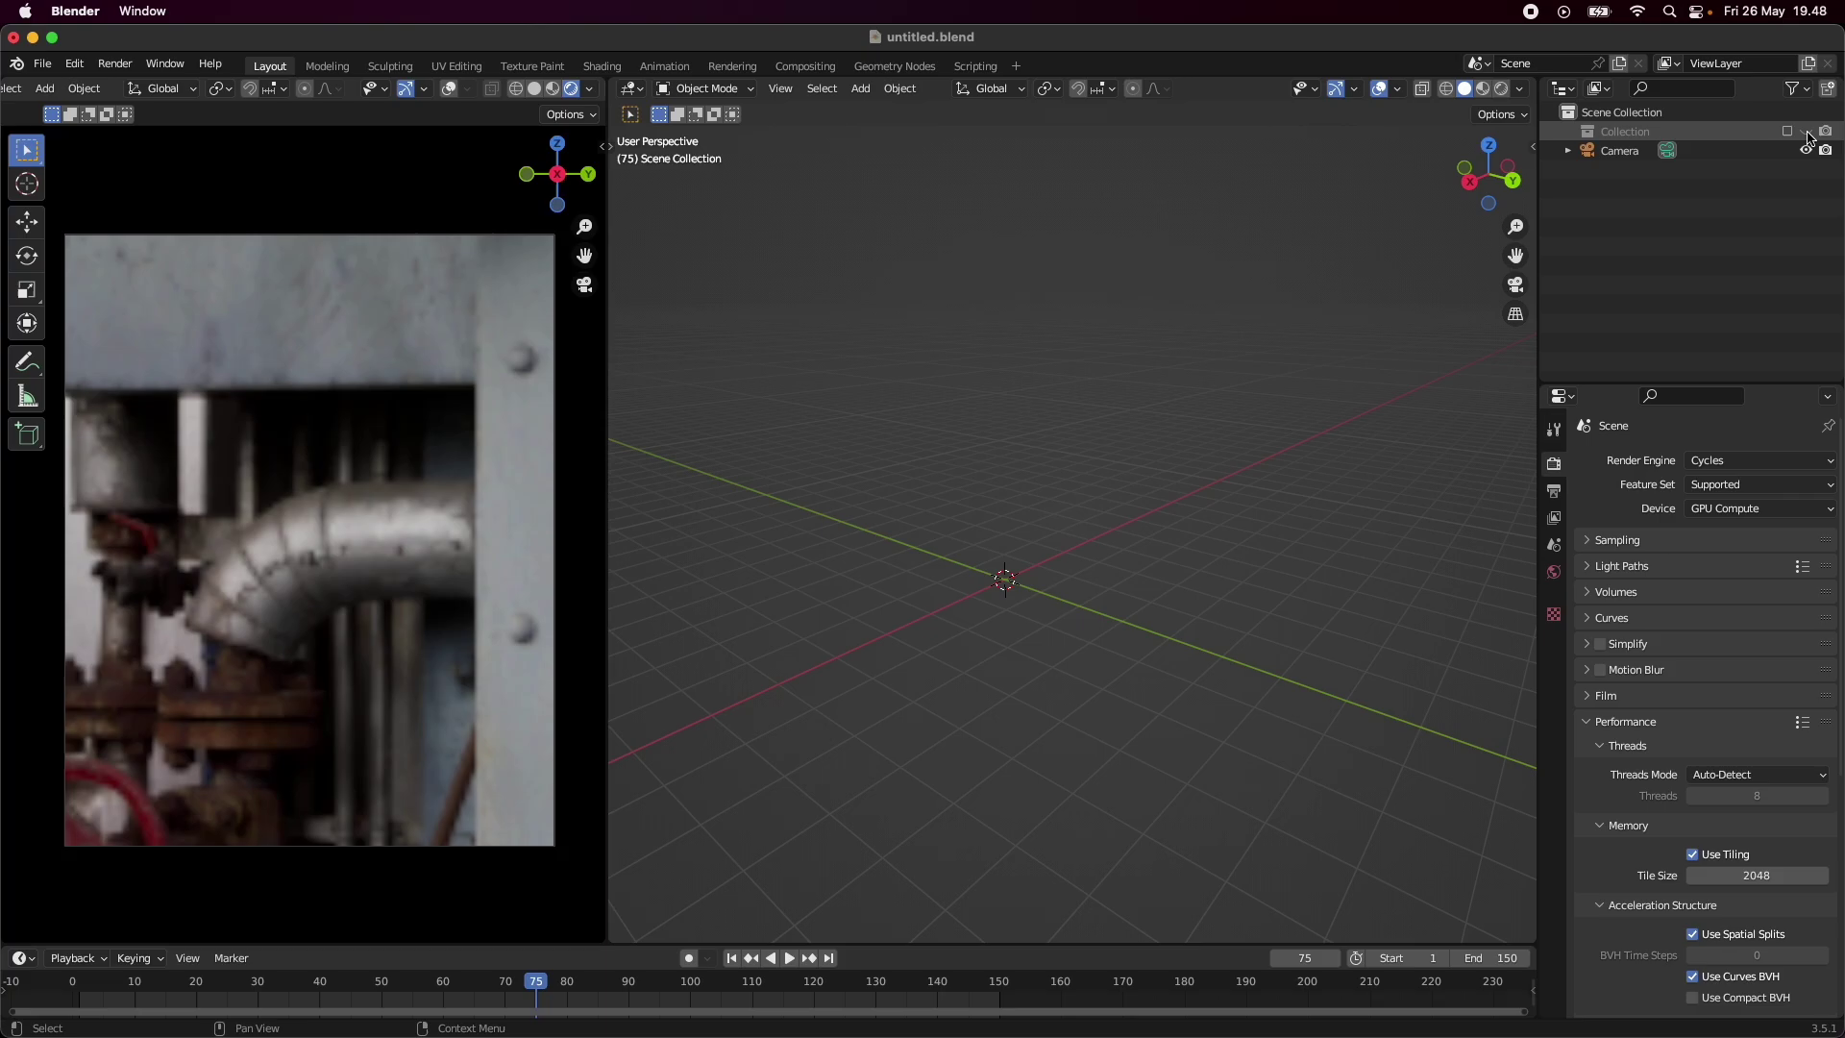
{"action": "middle_click_drag", "start_coordinate": [1125, 613], "coordinate": [1141, 506]}
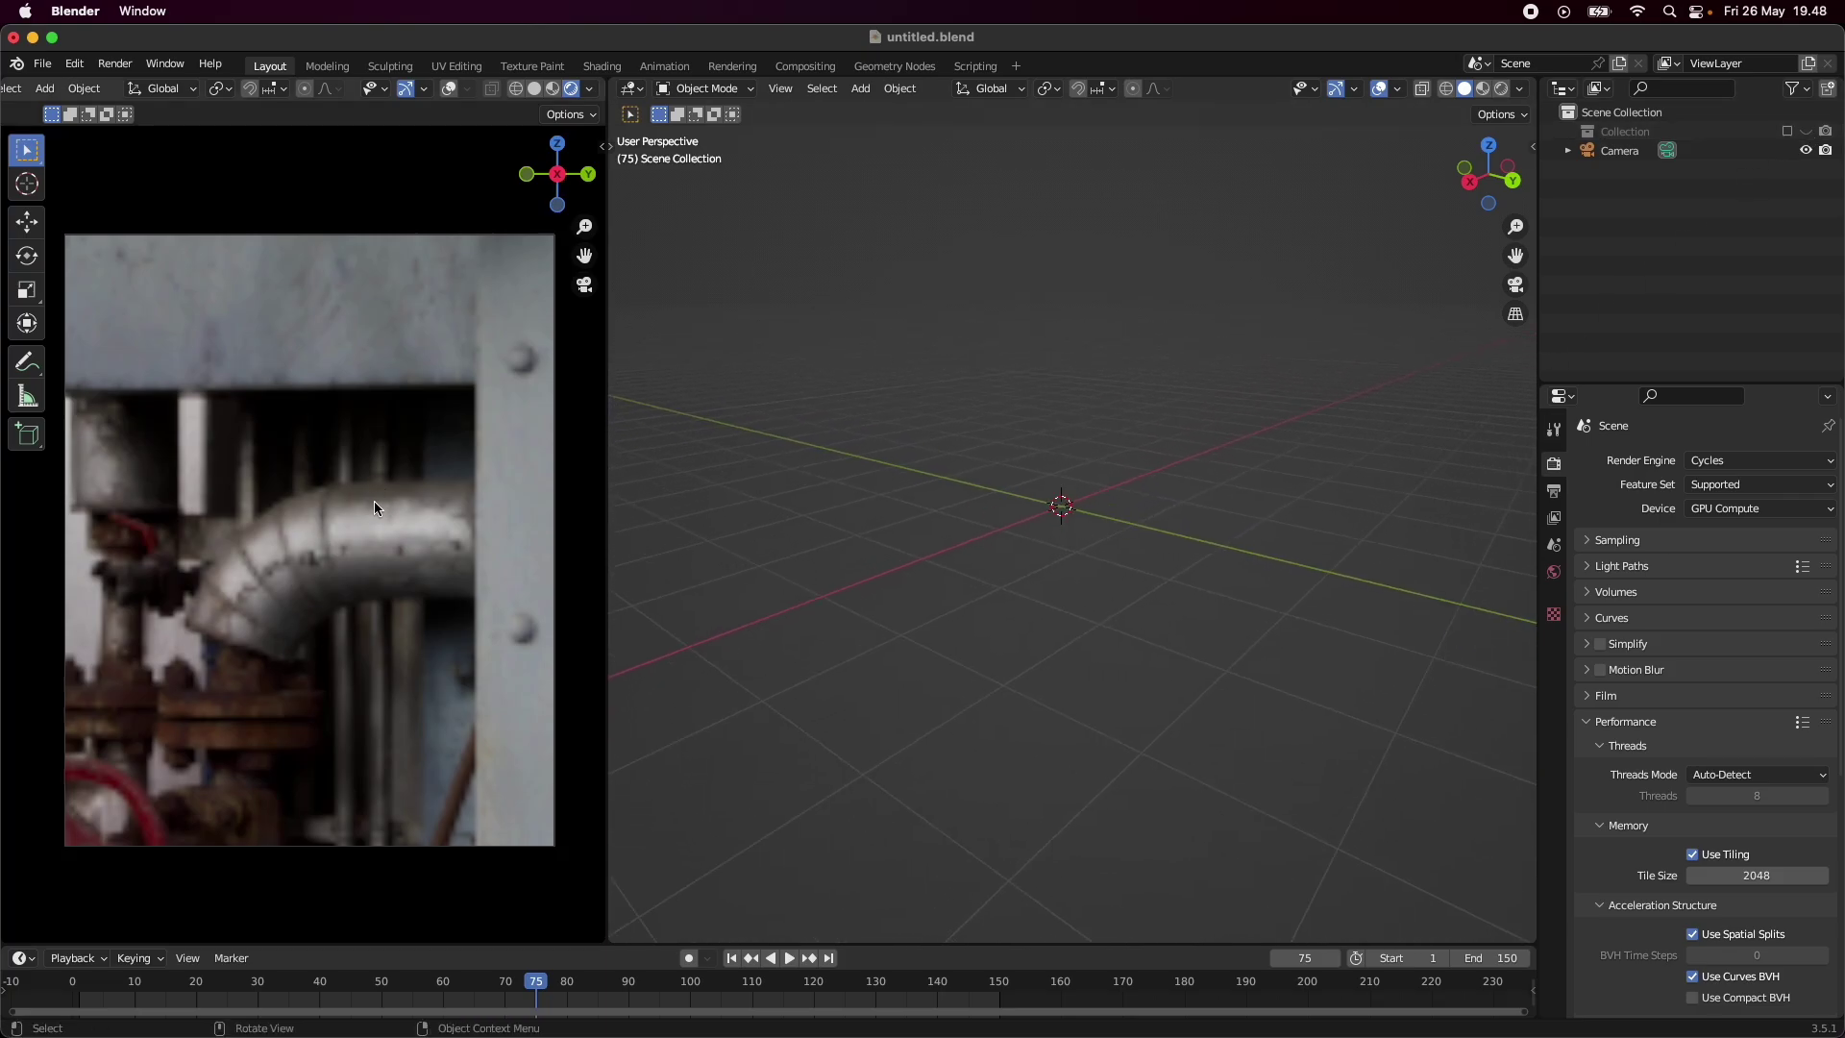
{"action": "middle_click_drag", "start_coordinate": [974, 575], "coordinate": [1198, 610]}
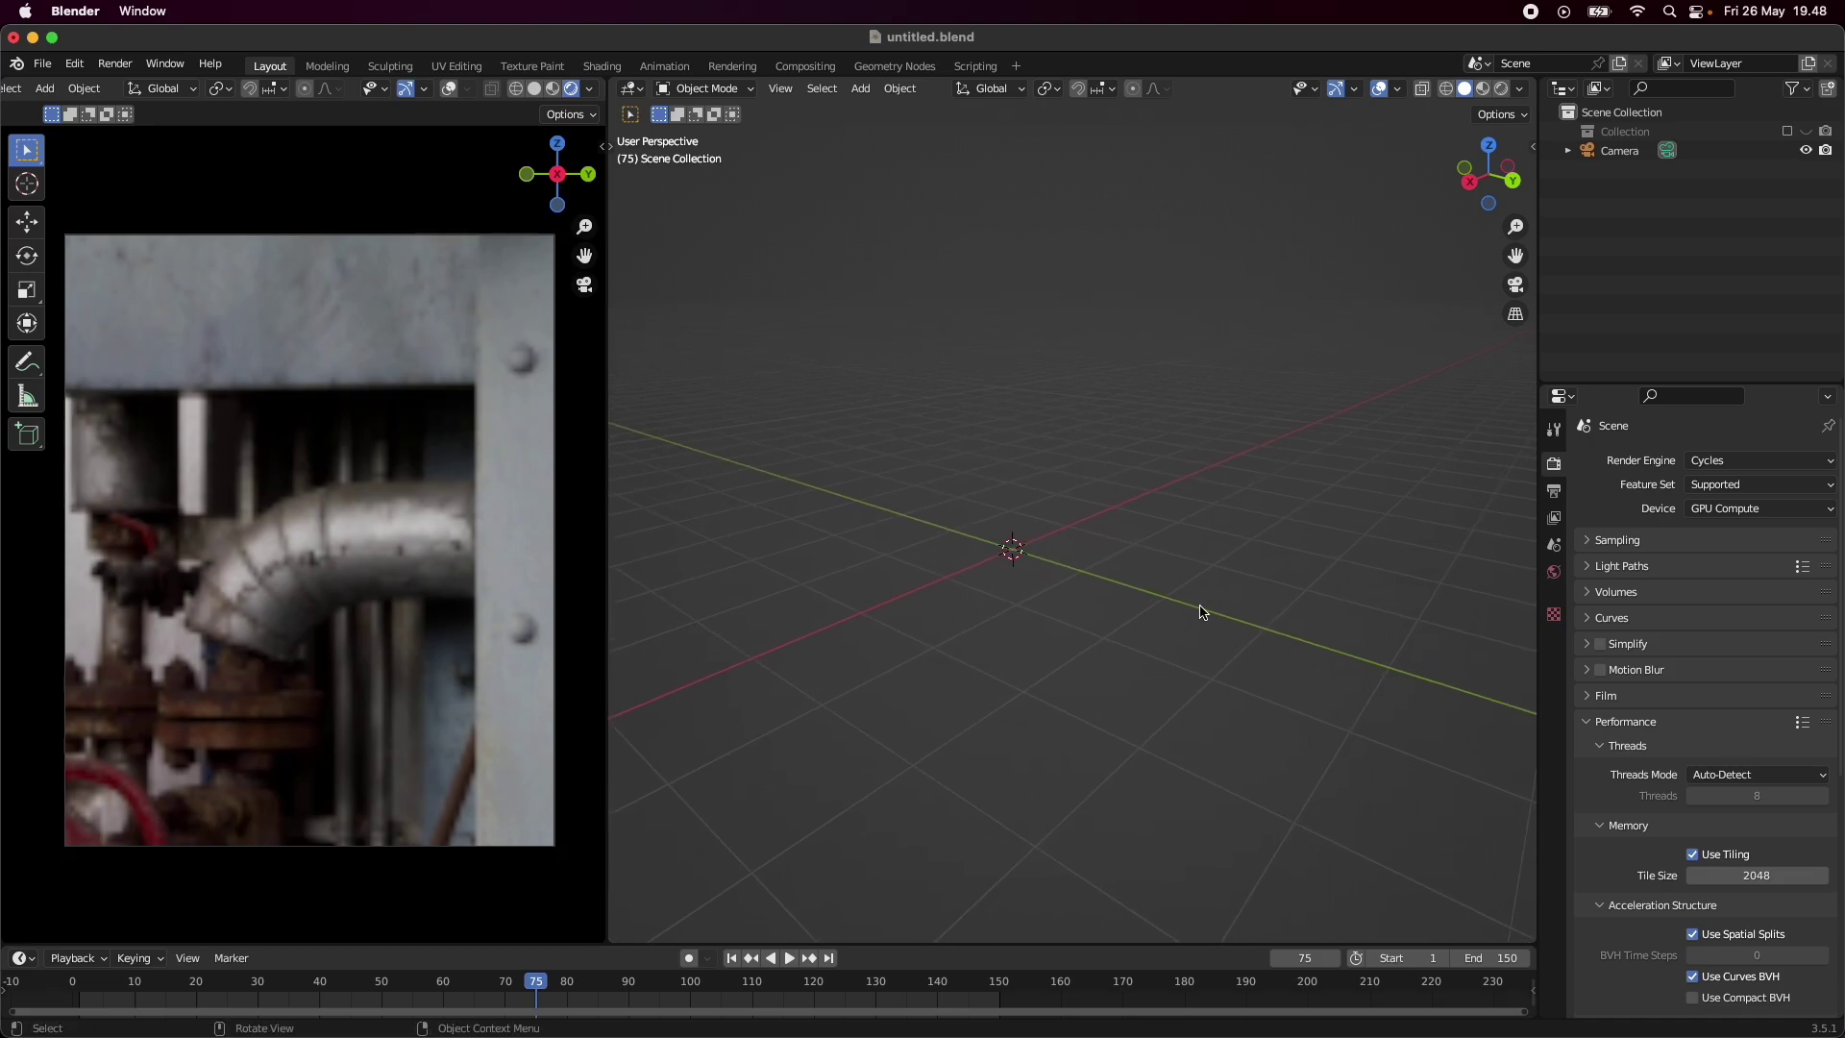
- Add a plane rotated 90° on X, scaled up and moved along X as a backdrop wall
{"action": "key", "text": "shift+a"}
{"action": "mouse_move", "coordinate": [1115, 574]}
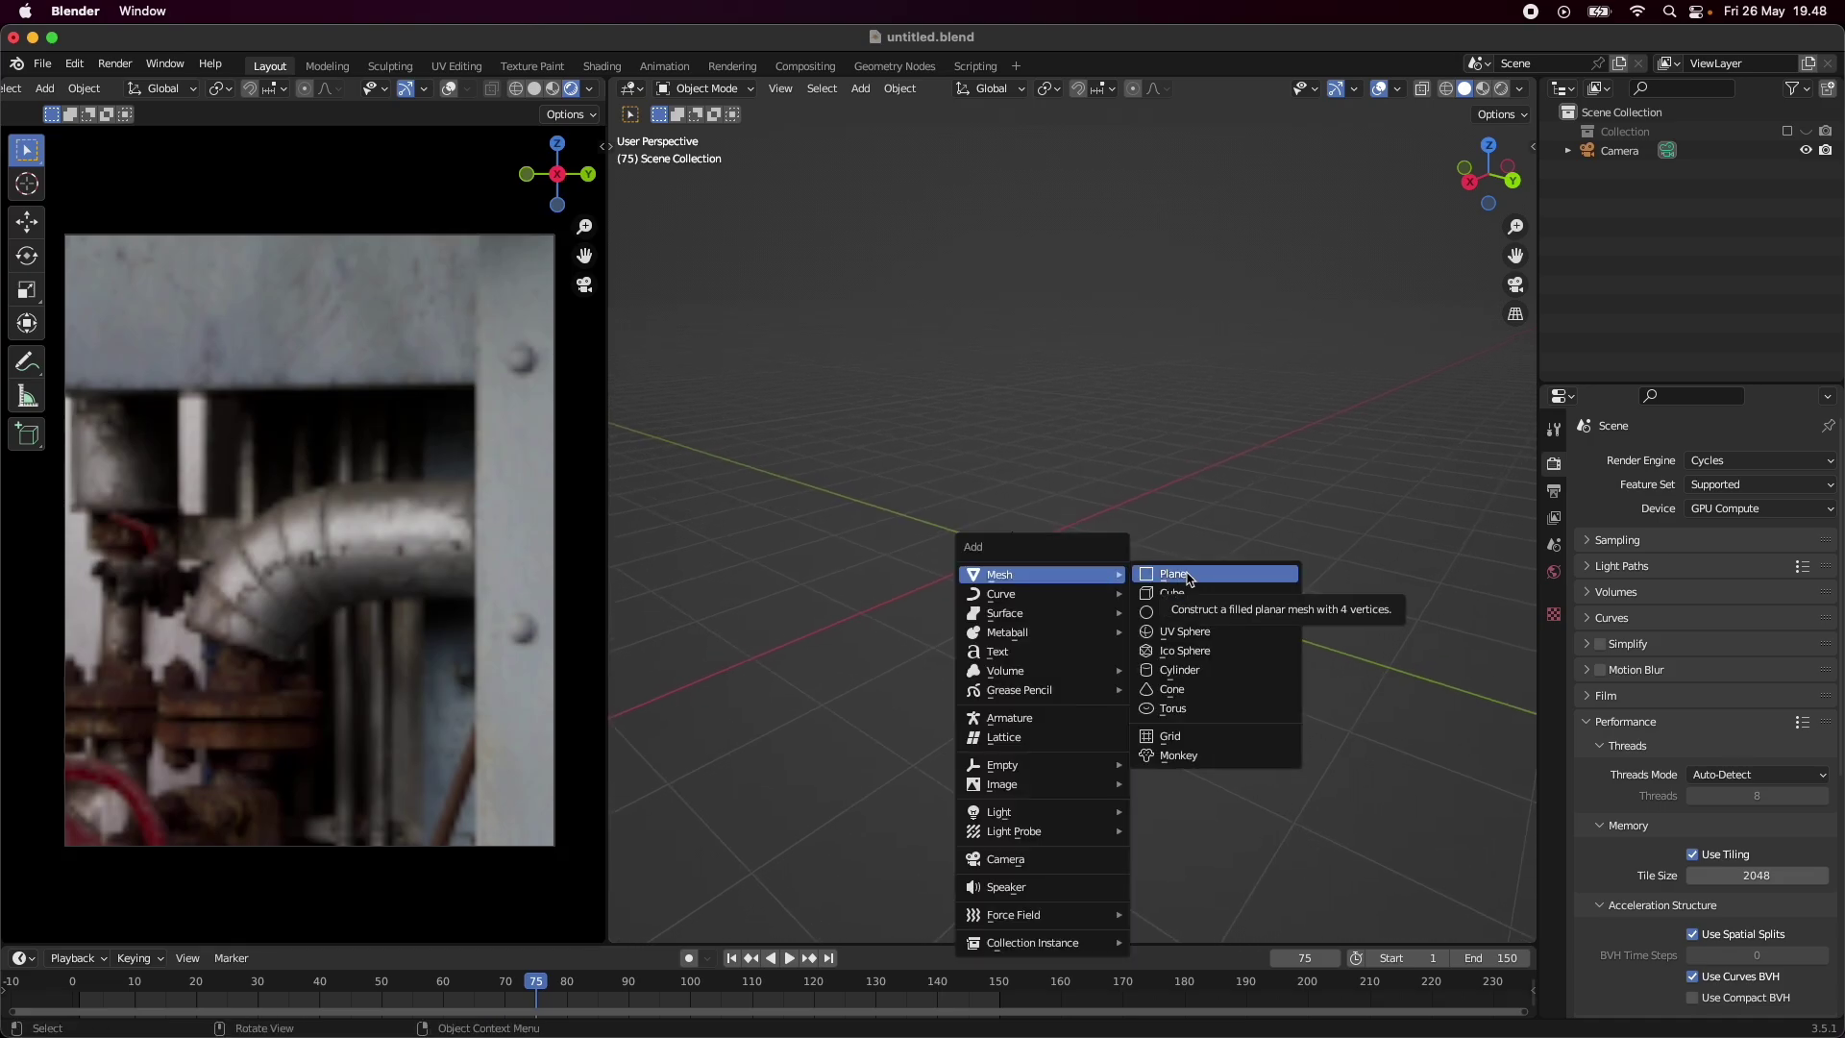
{"action": "left_click", "coordinate": [1183, 575]}
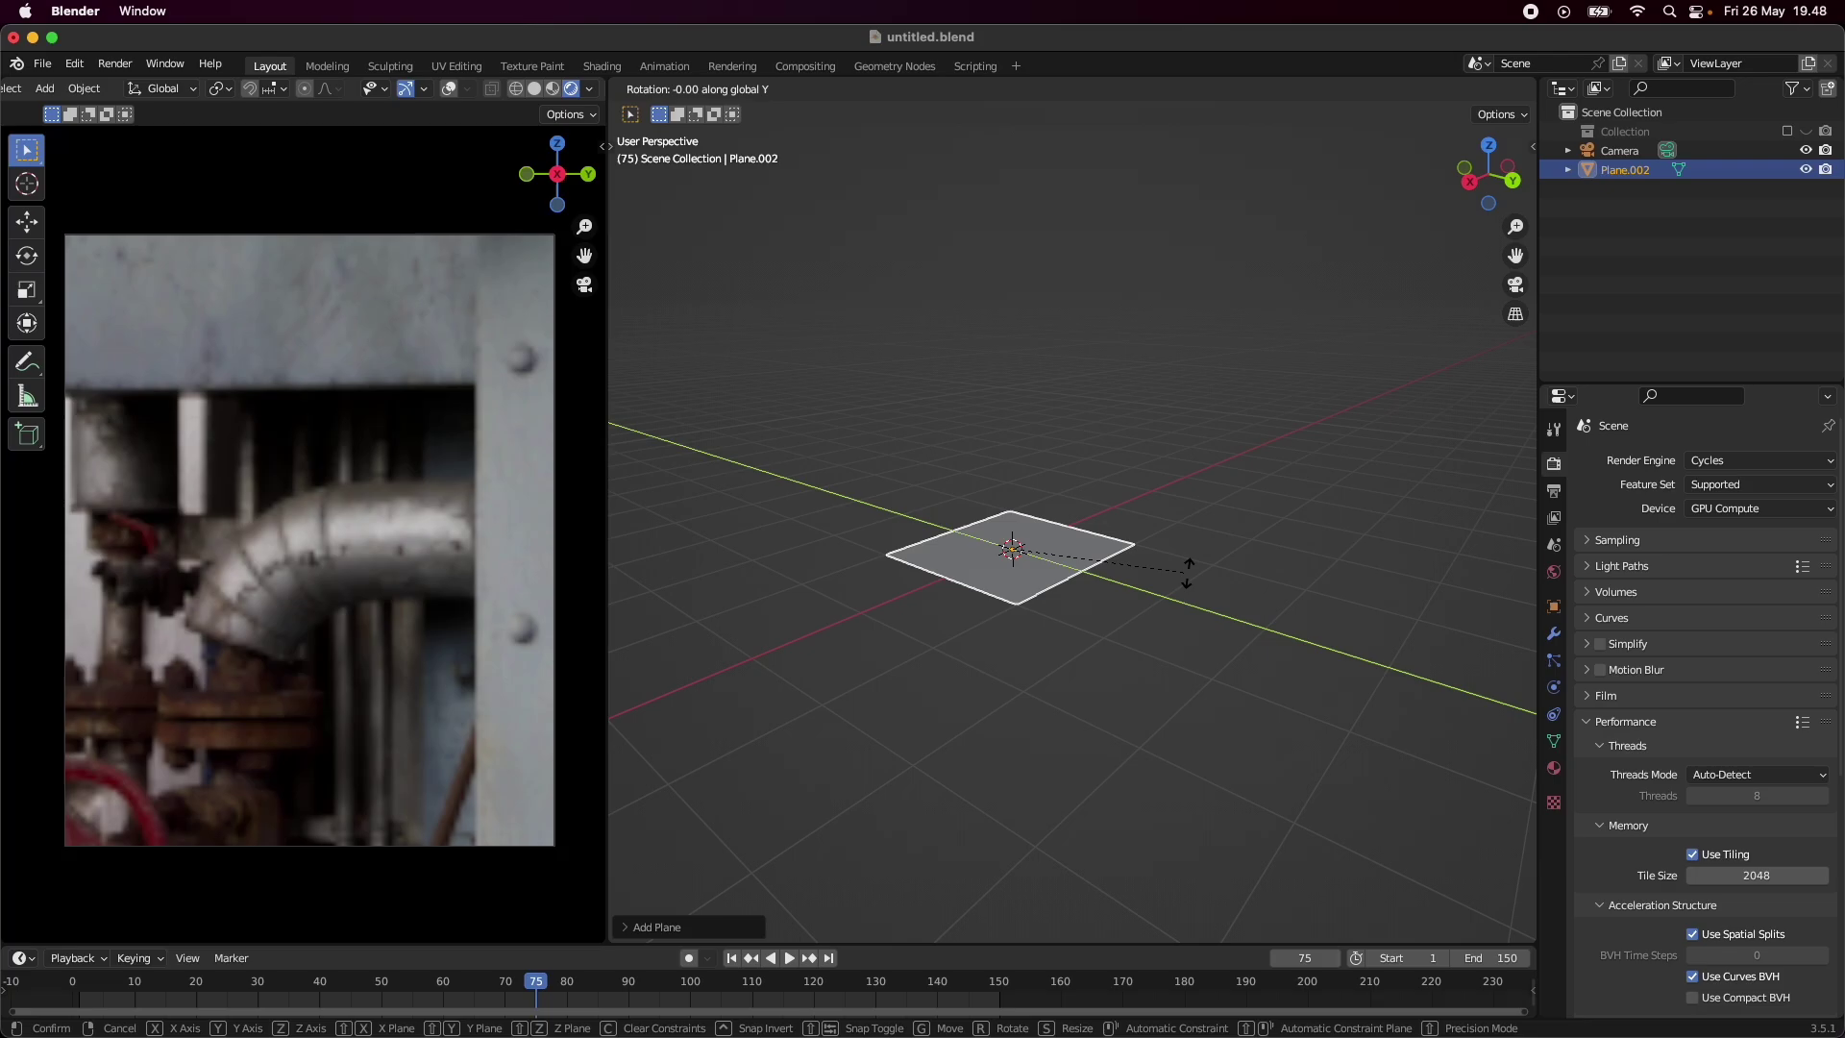
{"action": "type", "text": "rx90"}
{"action": "key", "text": "Return"}
{"action": "key", "text": "s"}
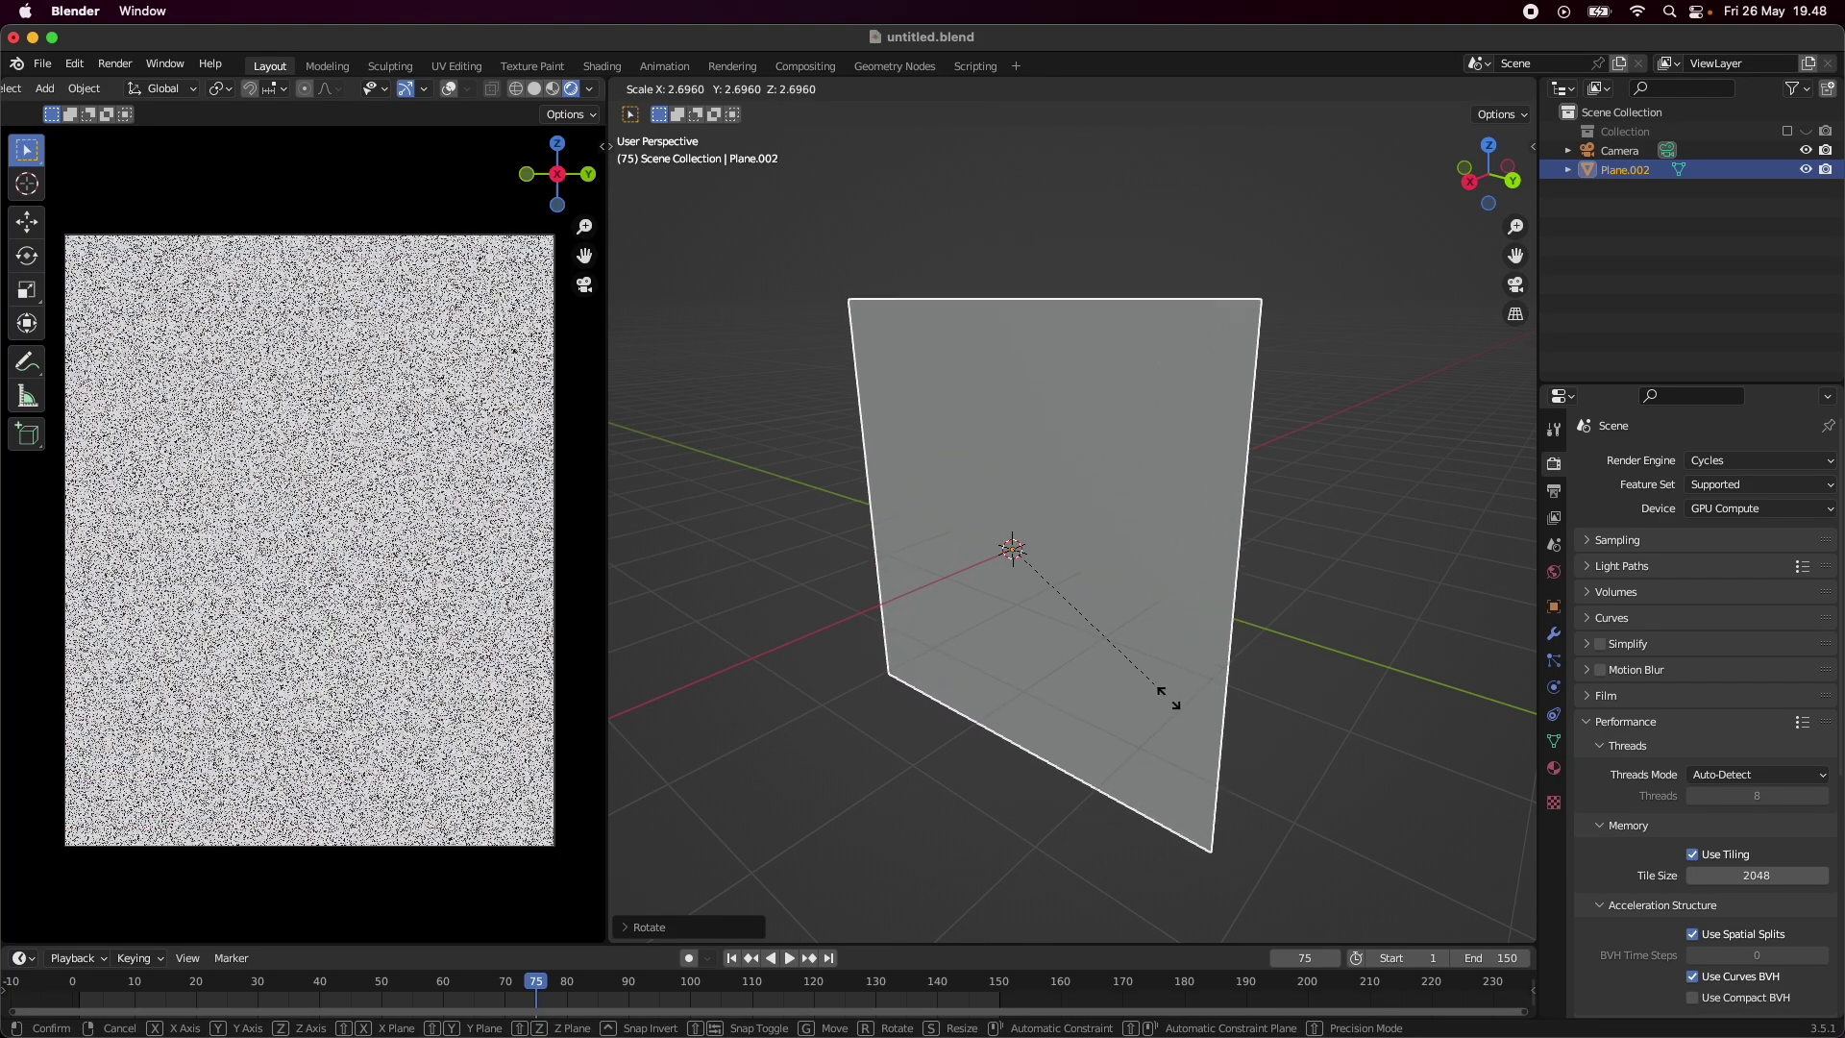
{"action": "left_click", "coordinate": [1206, 711]}
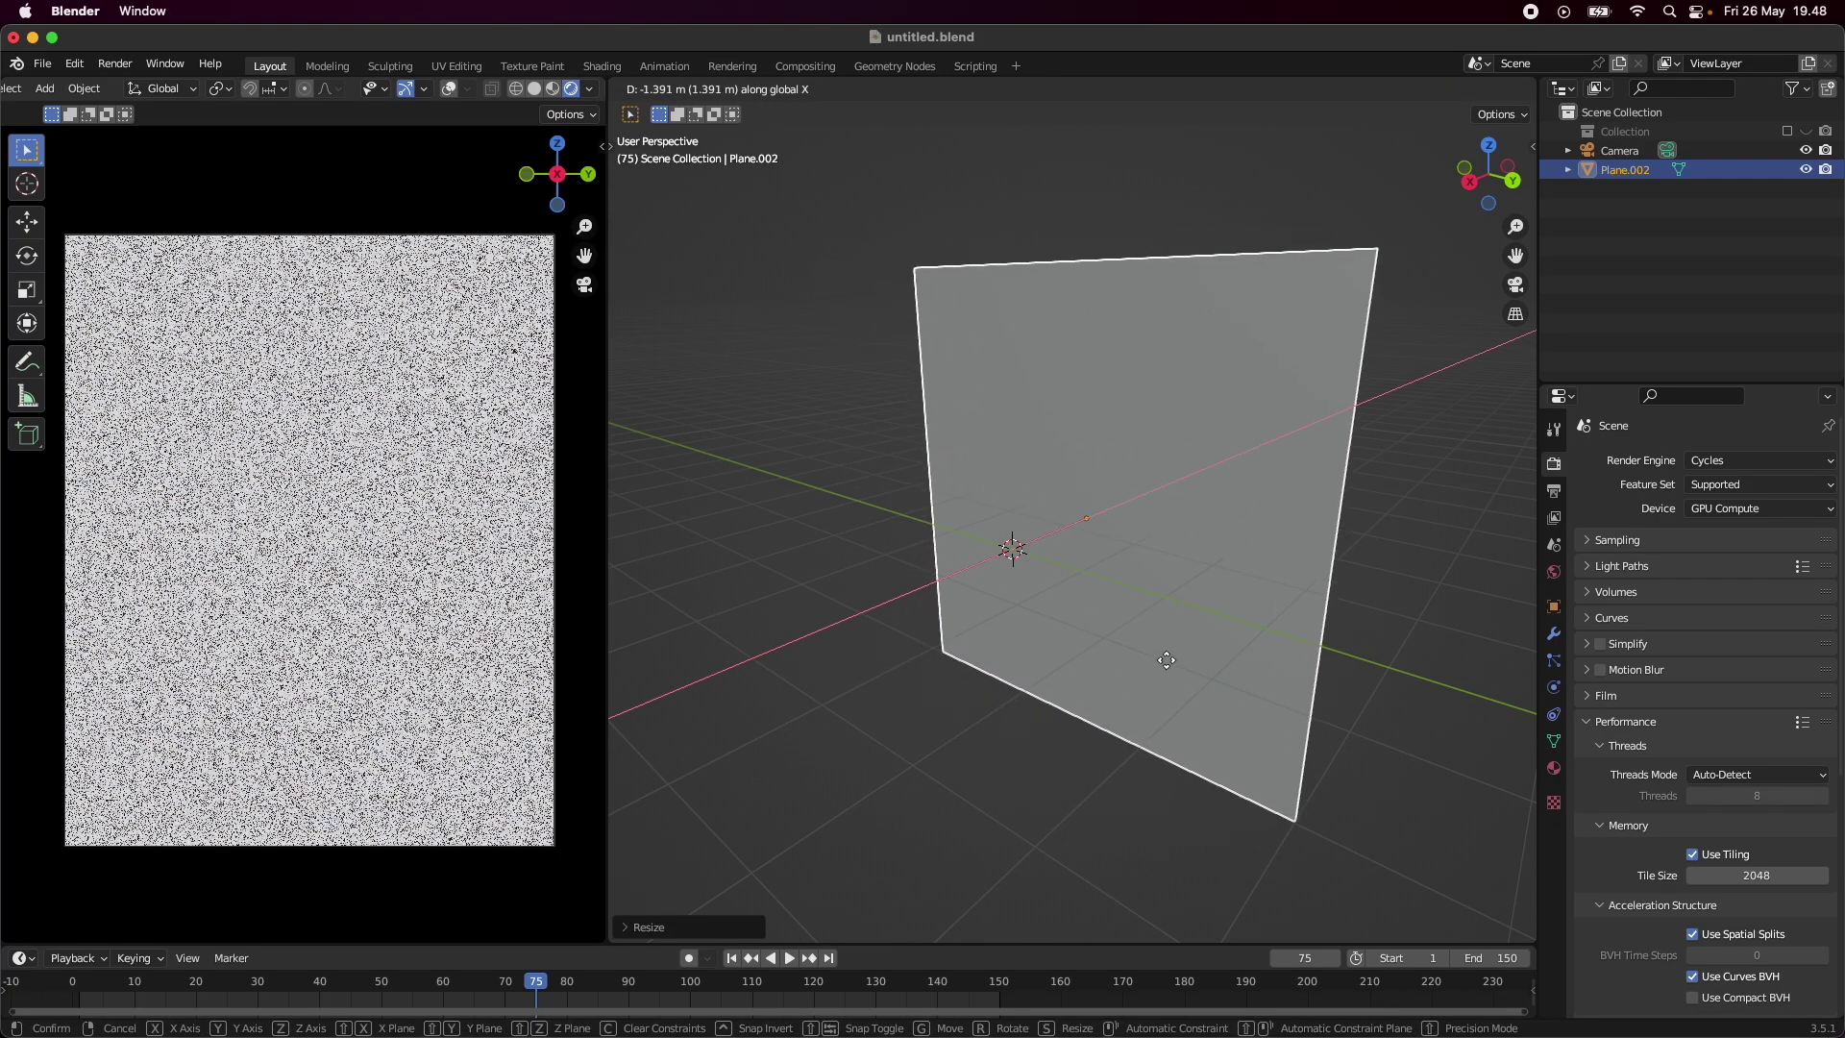
{"action": "left_click", "coordinate": [1196, 646]}
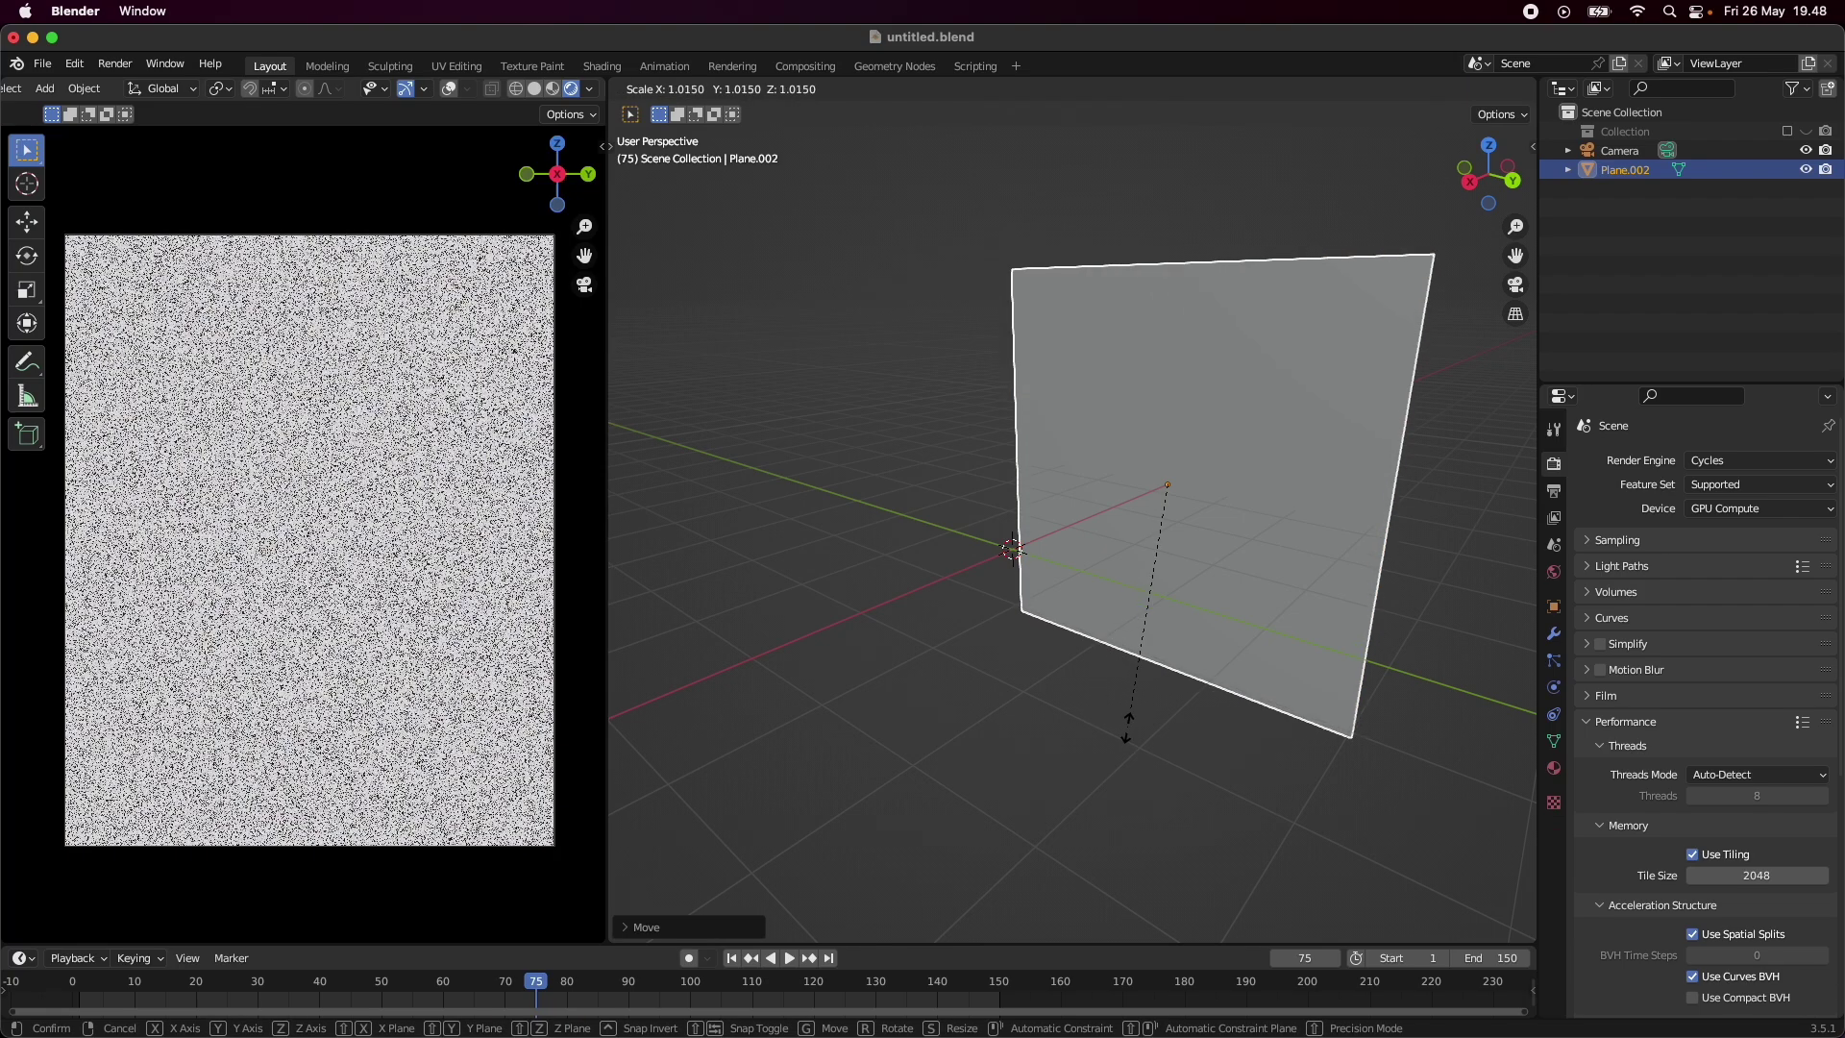
{"action": "left_click", "coordinate": [1063, 770]}
{"action": "middle_click_drag", "start_coordinate": [1062, 770], "coordinate": [955, 630]}
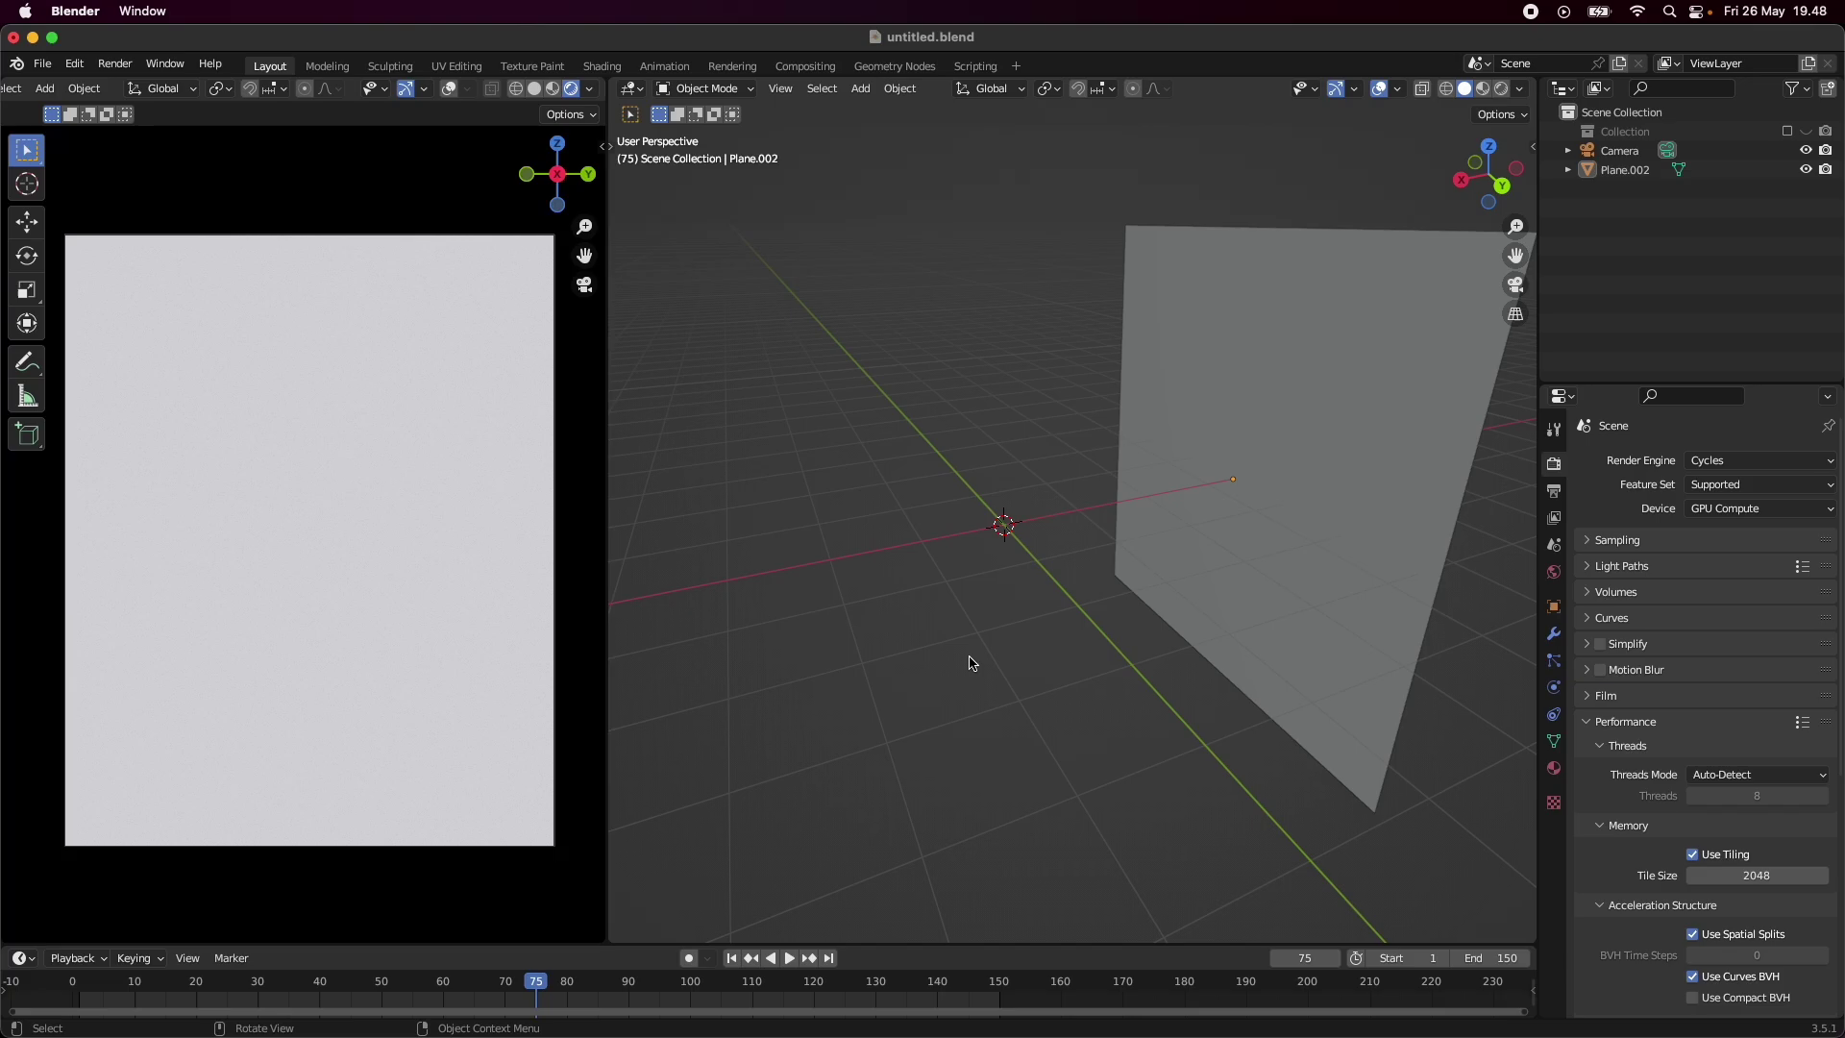
{"action": "scroll", "coordinate": [972, 663], "scroll_direction": "up", "scroll_amount": 3}
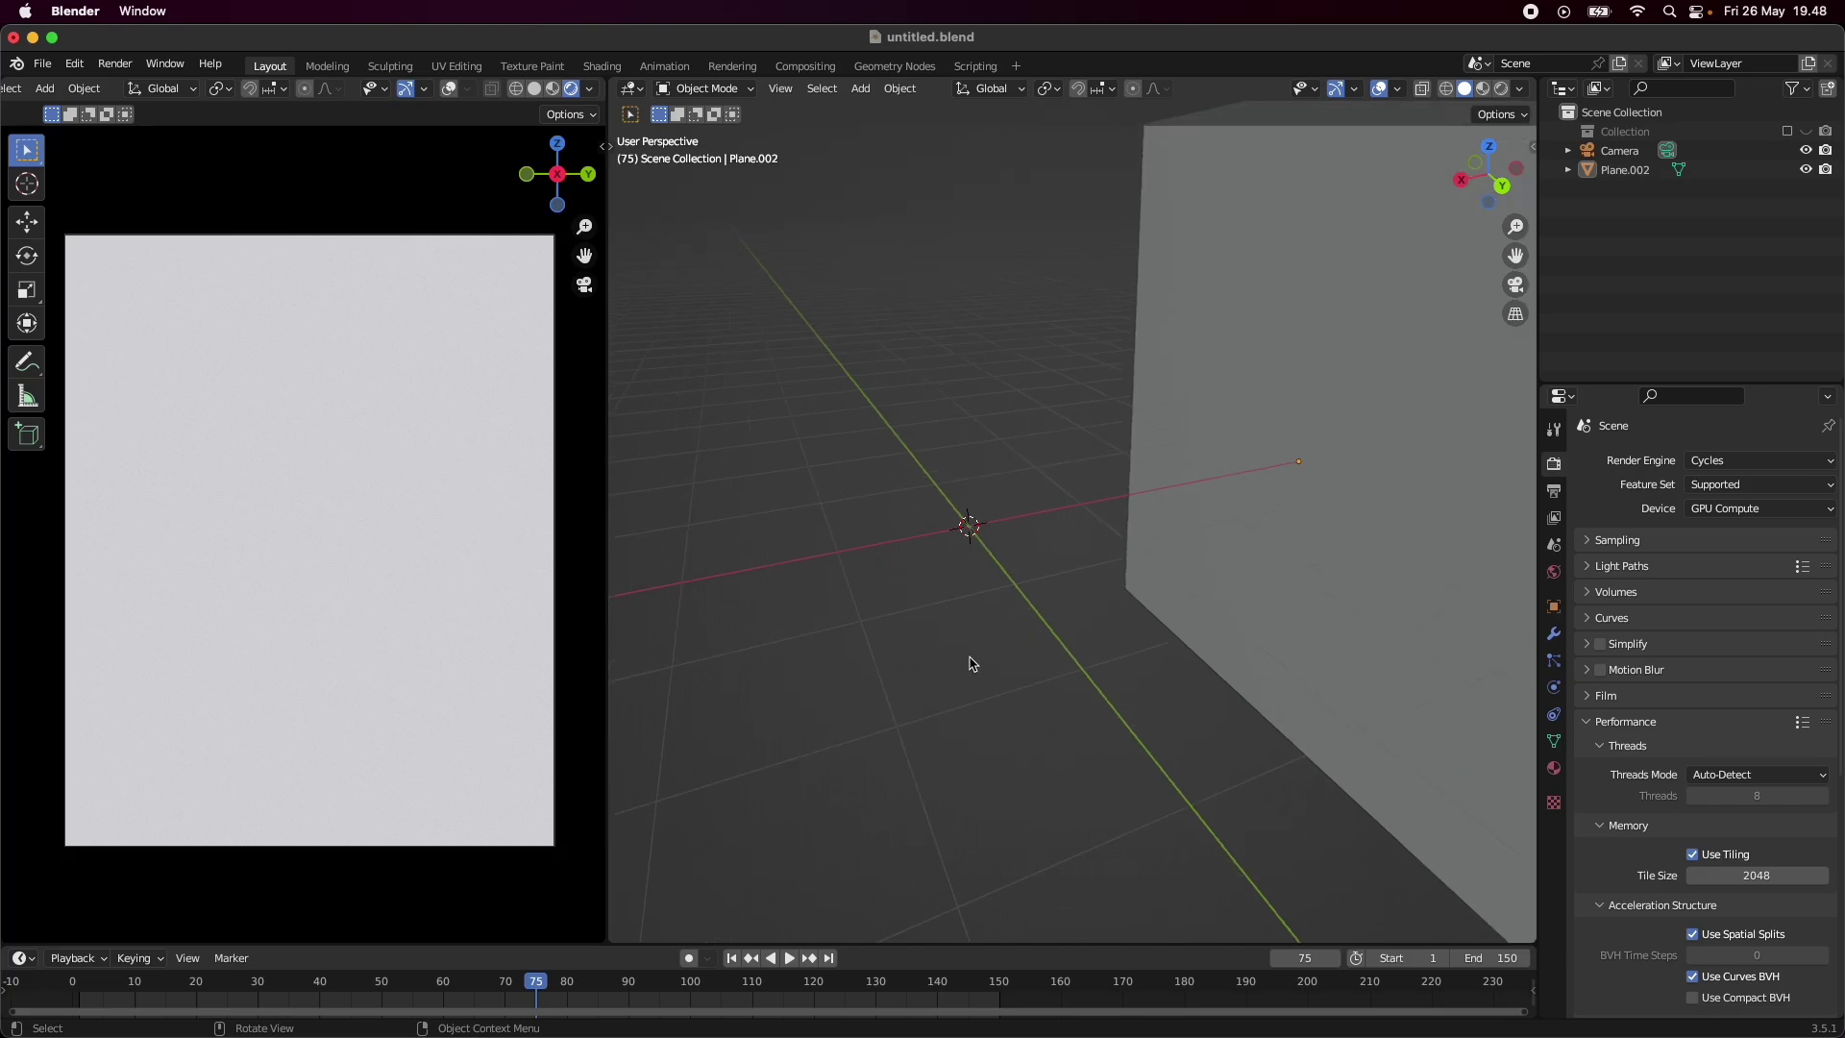
- Add a cube and apply a level-3 Subdivision Surface modifier to round it
{"action": "key", "text": "shift+a"}
{"action": "mouse_move", "coordinate": [978, 639]}
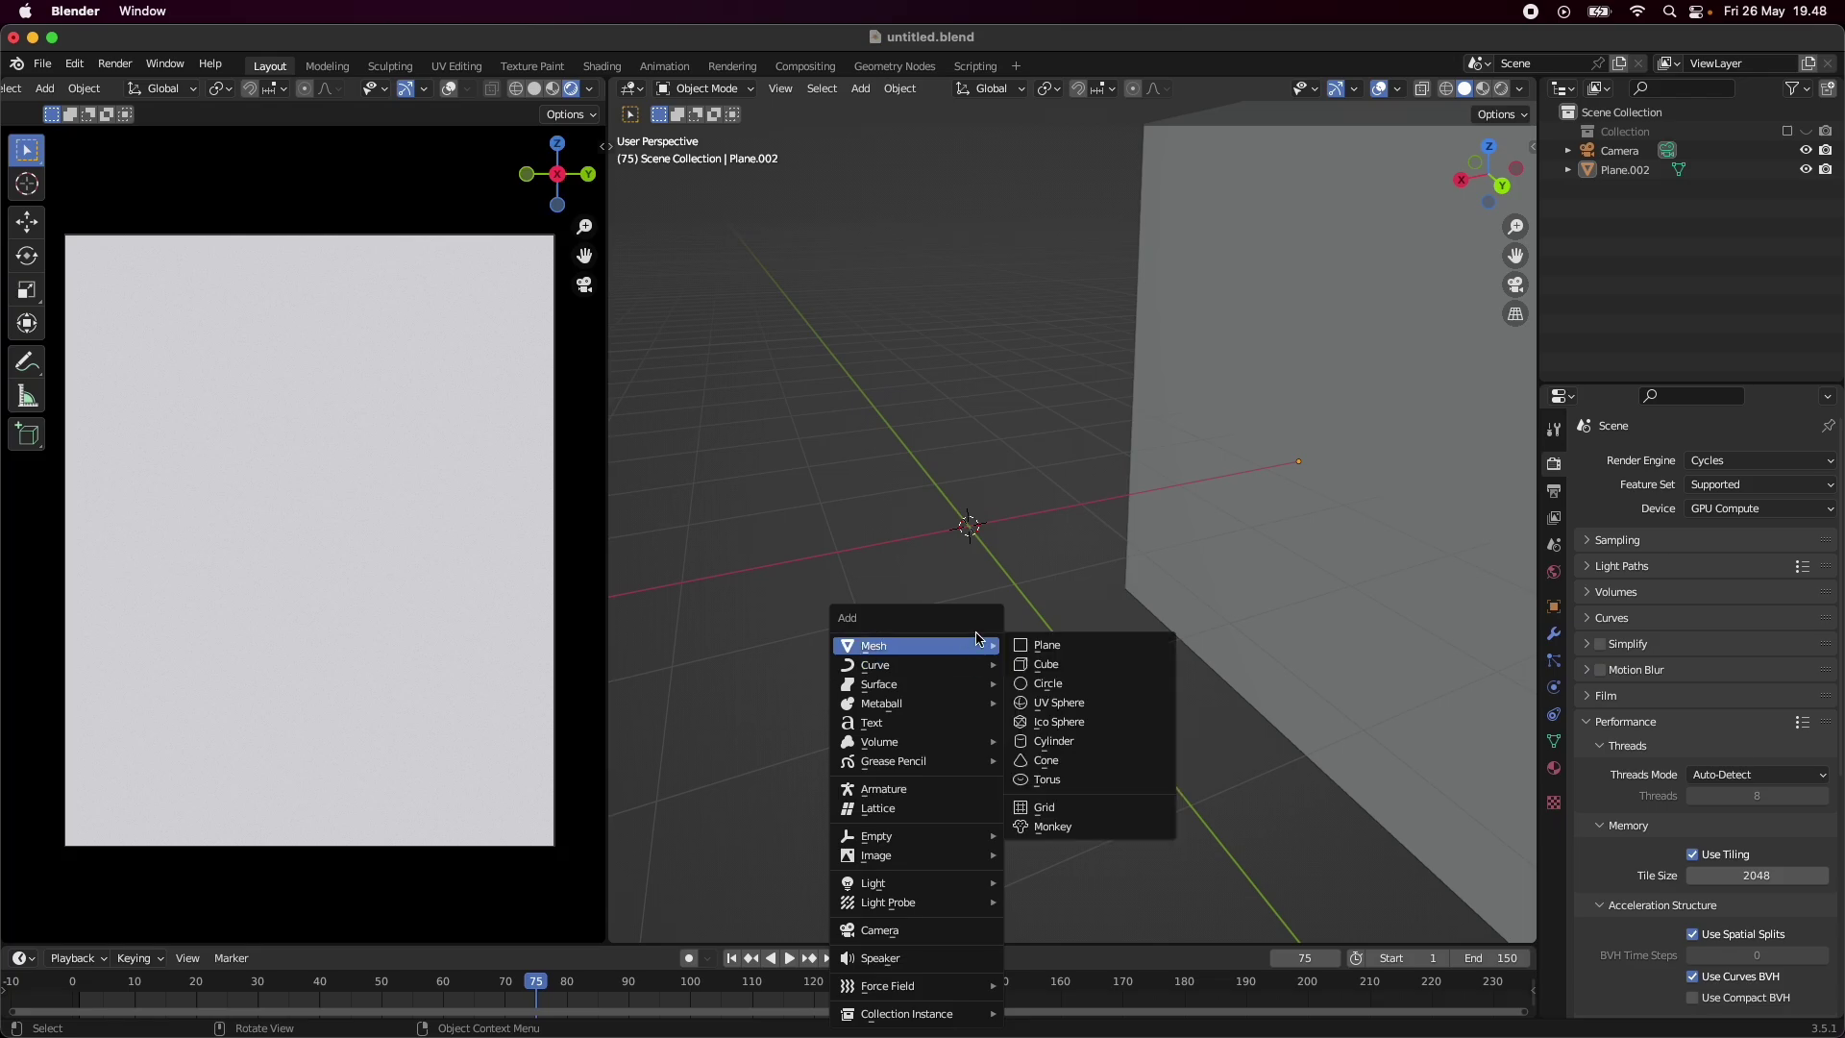
{"action": "left_click", "coordinate": [1080, 672]}
{"action": "left_click", "coordinate": [1554, 634]}
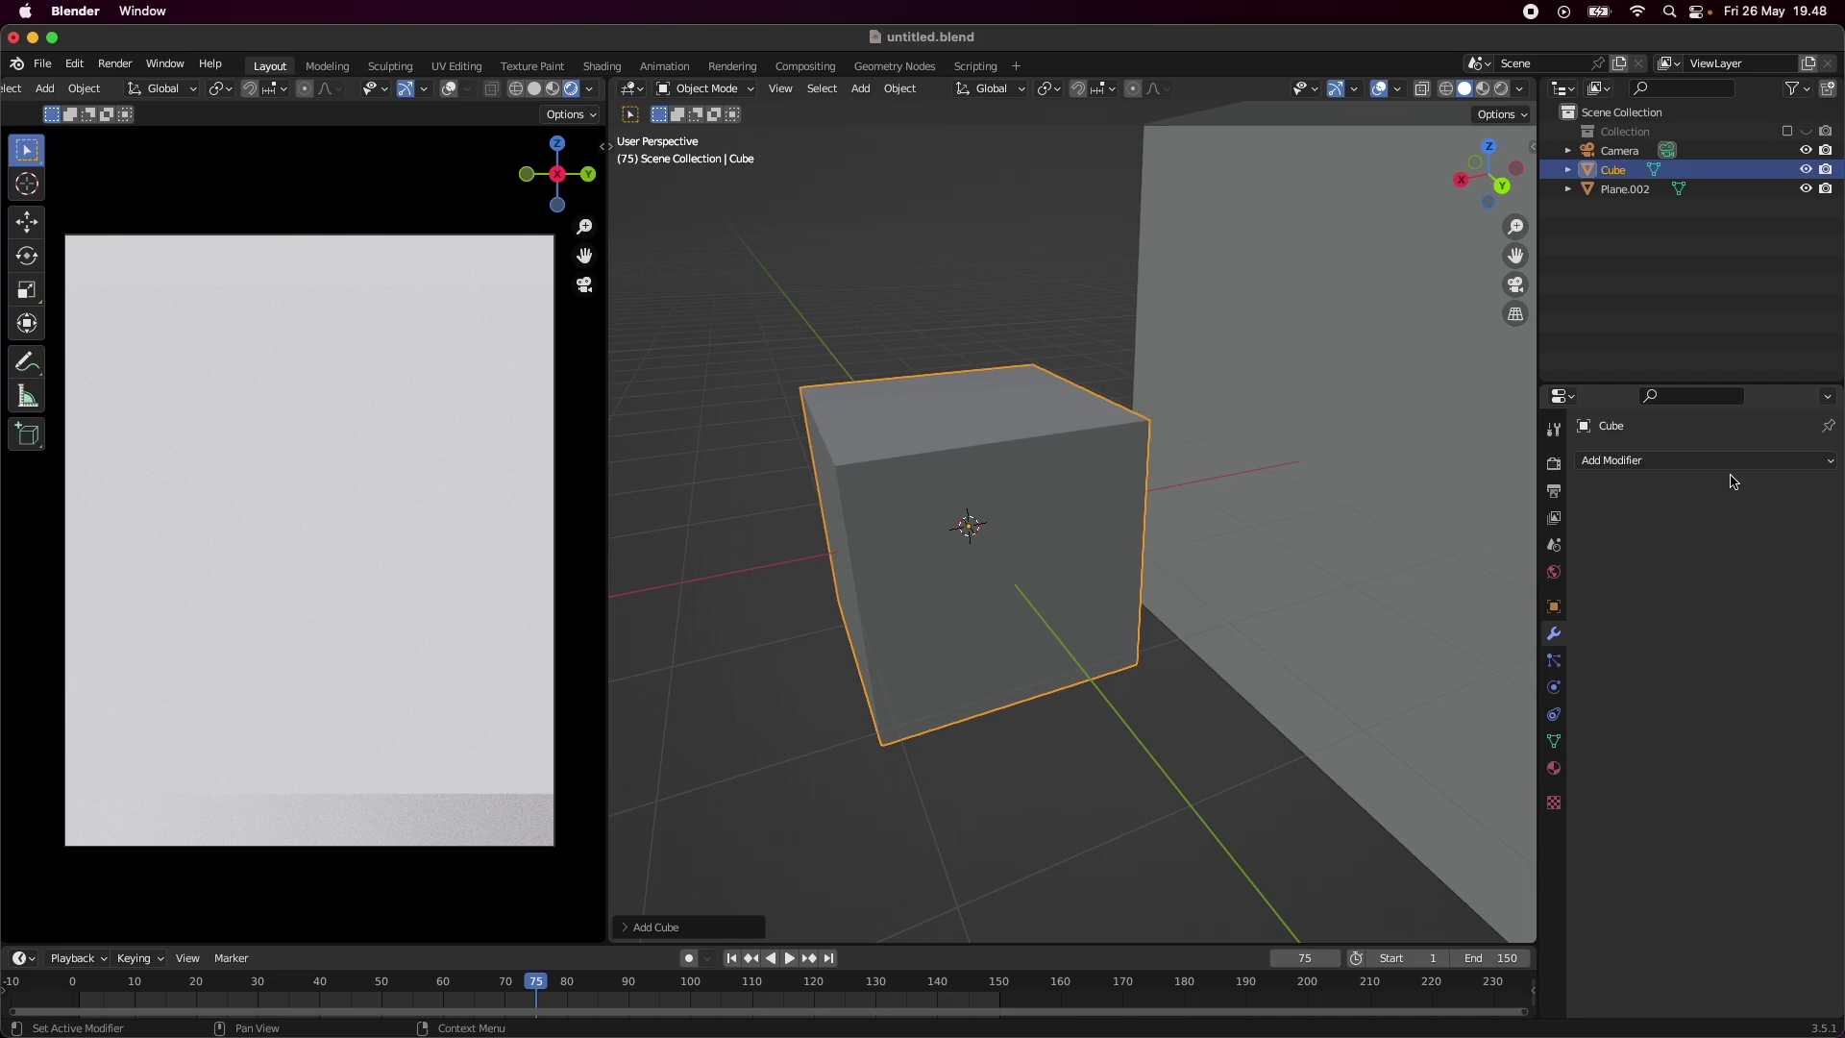
{"action": "left_click", "coordinate": [1733, 473]}
{"action": "left_click", "coordinate": [1502, 808]}
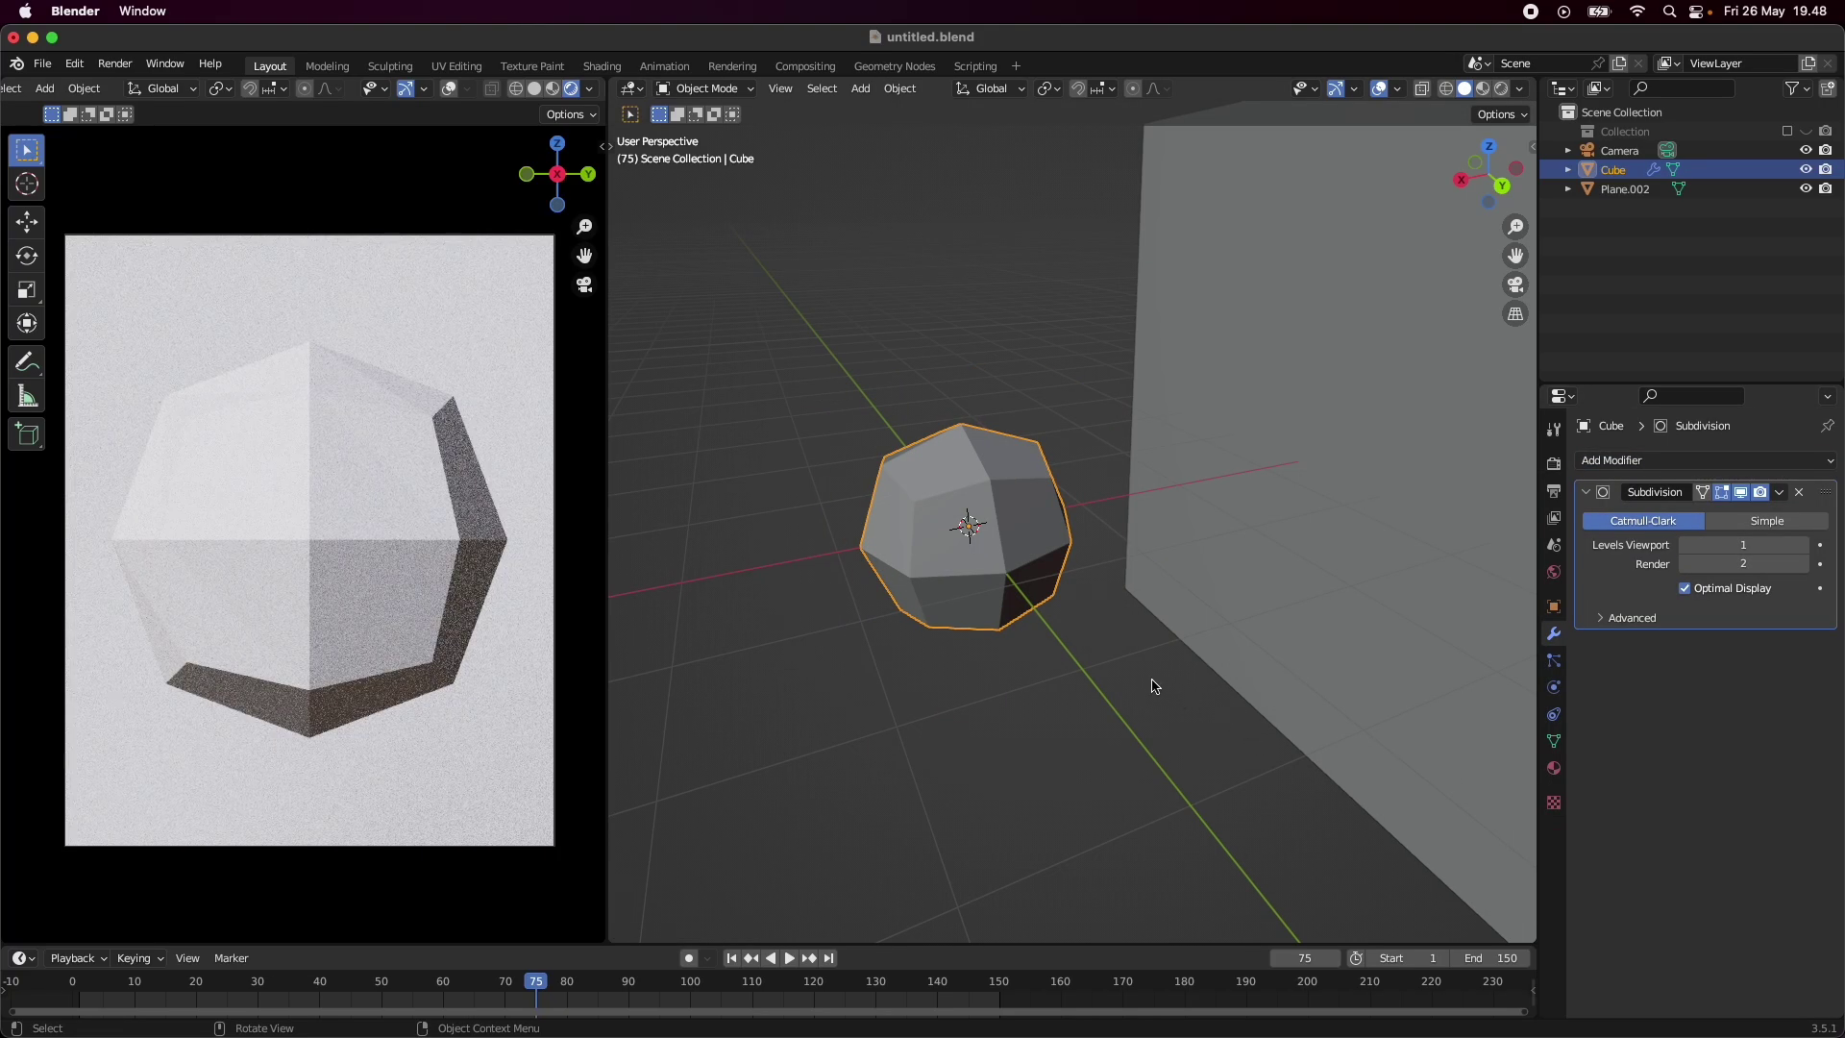
{"action": "left_click", "coordinate": [1811, 545]}
{"action": "middle_click_drag", "start_coordinate": [1124, 631], "coordinate": [1345, 616]}
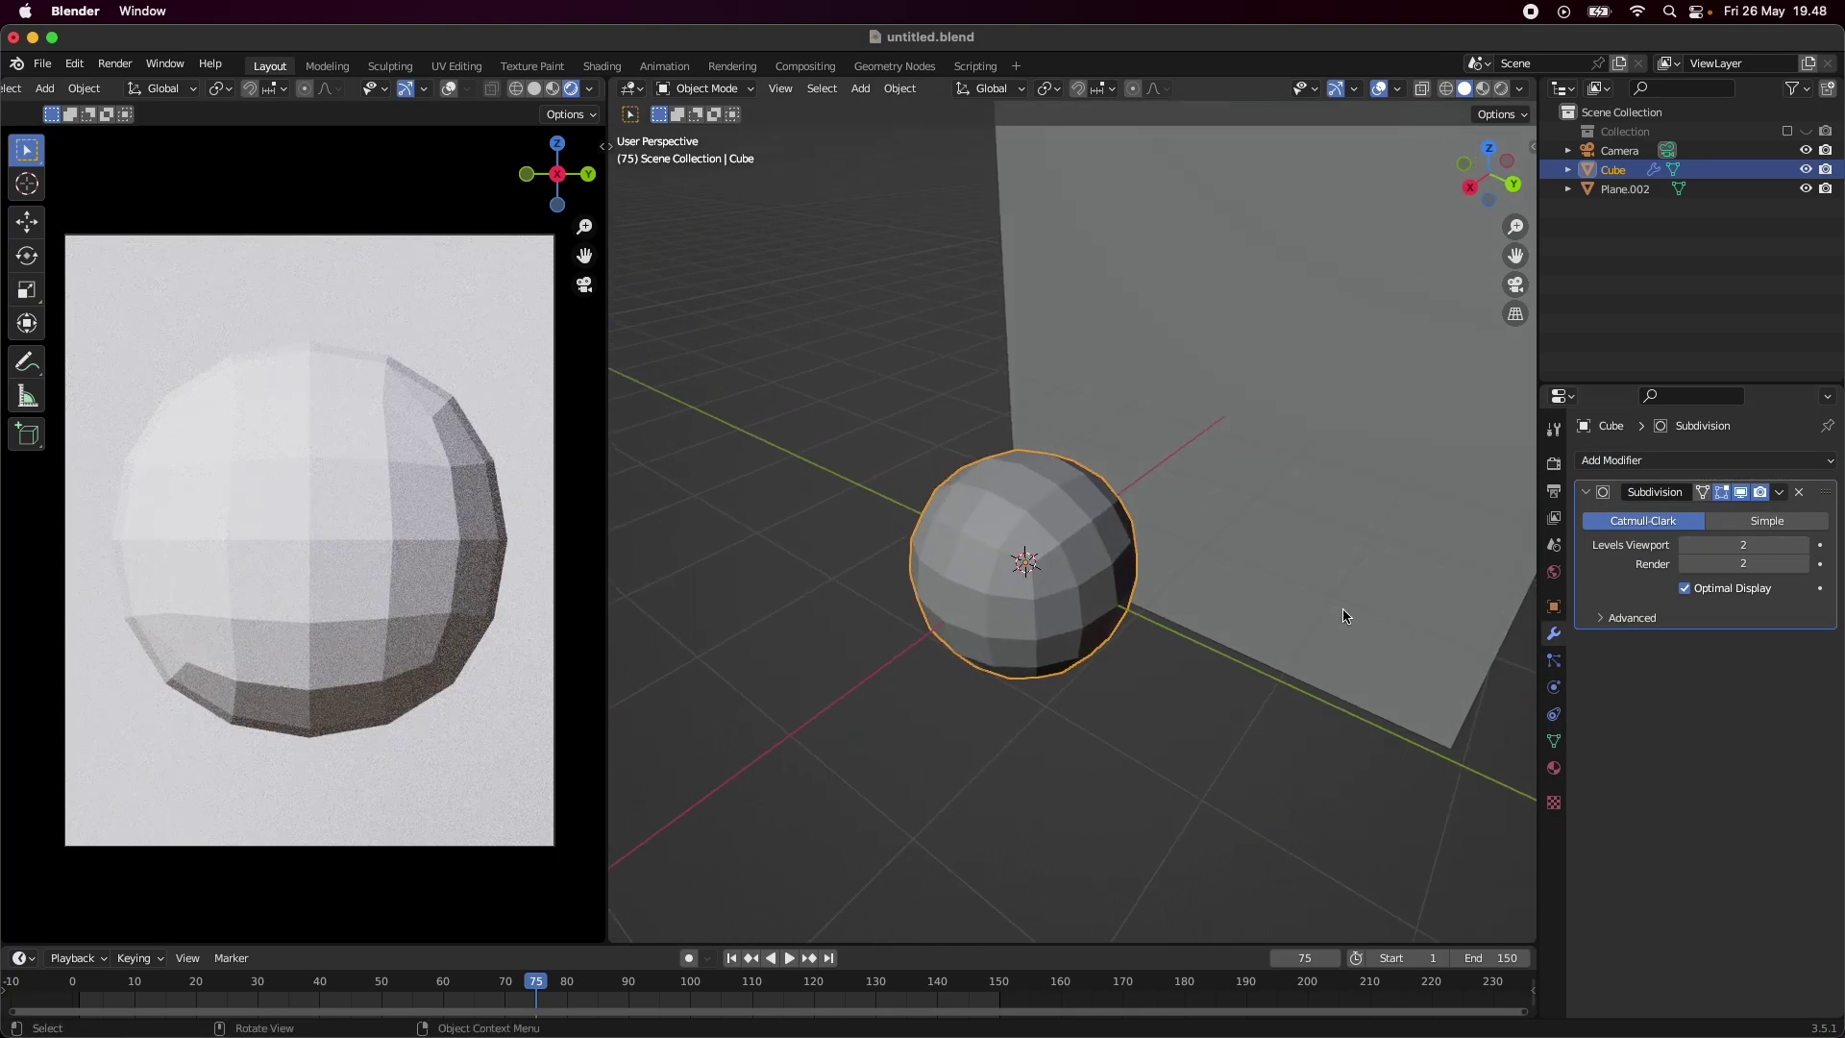
{"action": "left_click", "coordinate": [1810, 545]}
{"action": "left_click", "coordinate": [1811, 564]}
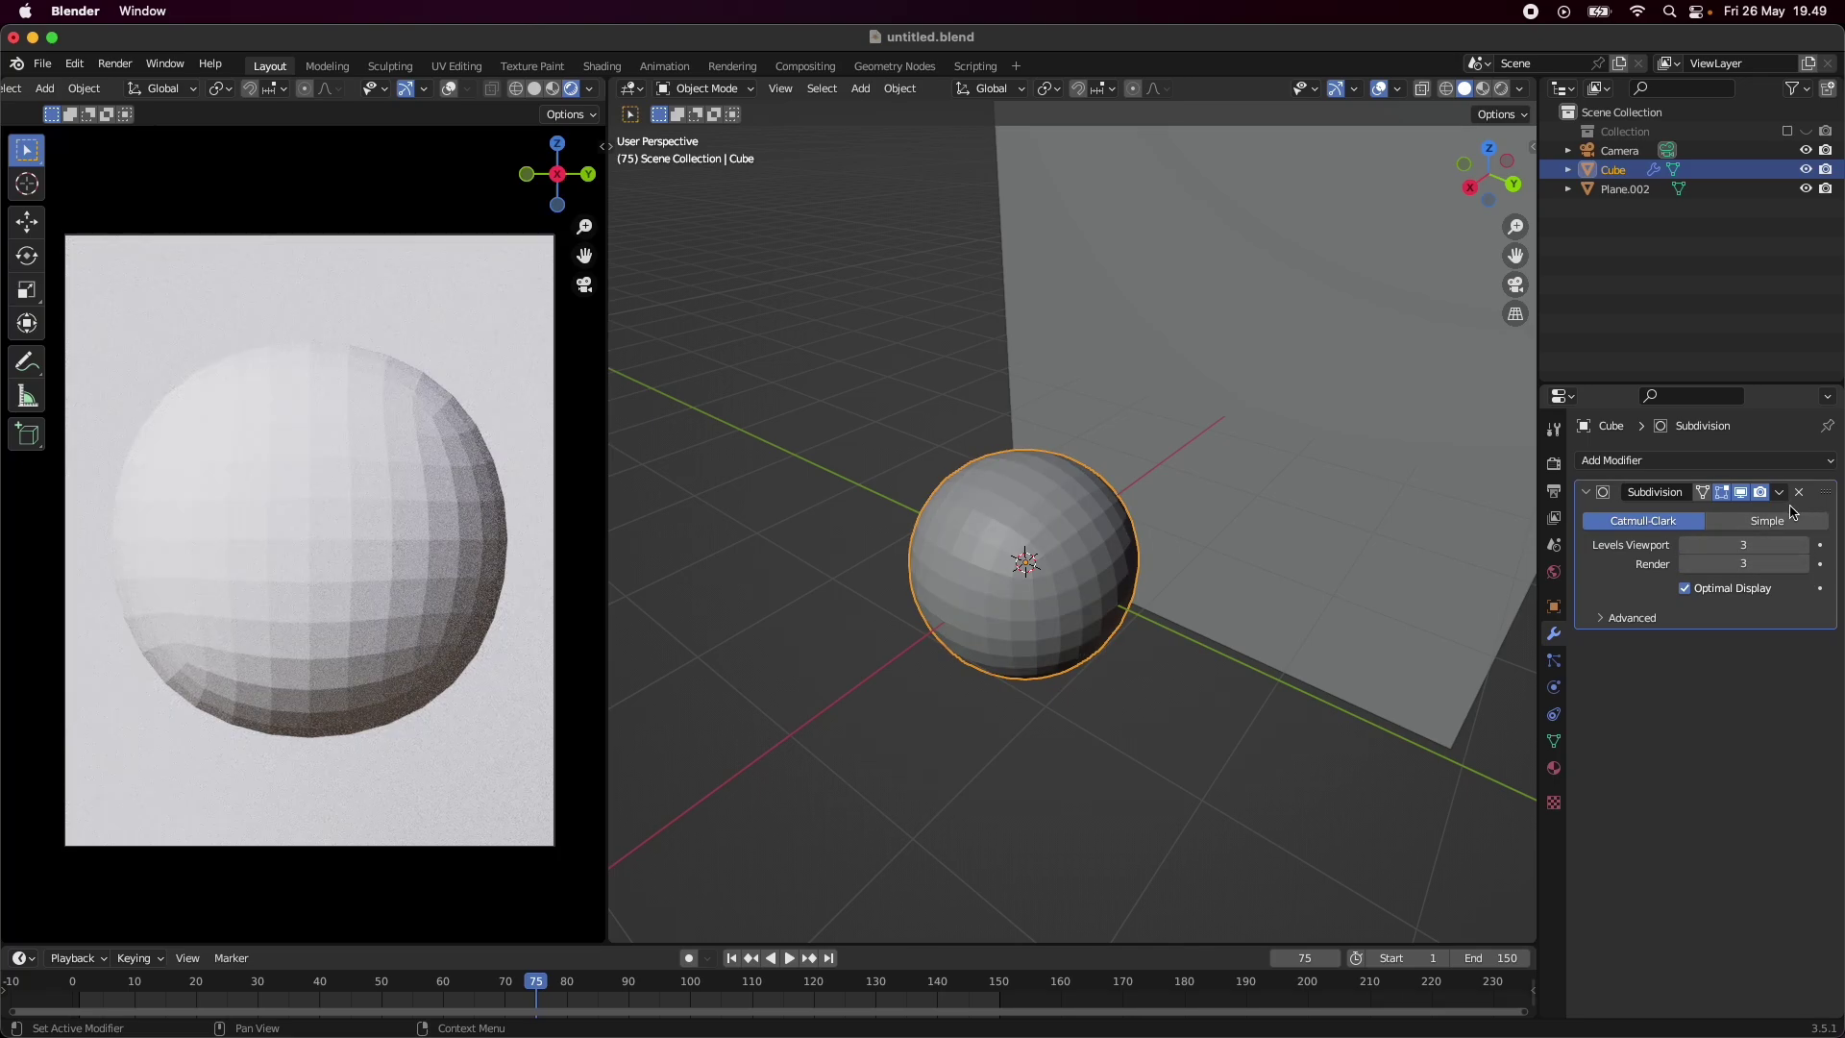
{"action": "left_click", "coordinate": [1780, 492]}
{"action": "left_click", "coordinate": [1737, 524]}
- Shade the sphere smooth, shrink it, and apply its scale to the mesh
{"action": "right_click", "coordinate": [938, 591]}
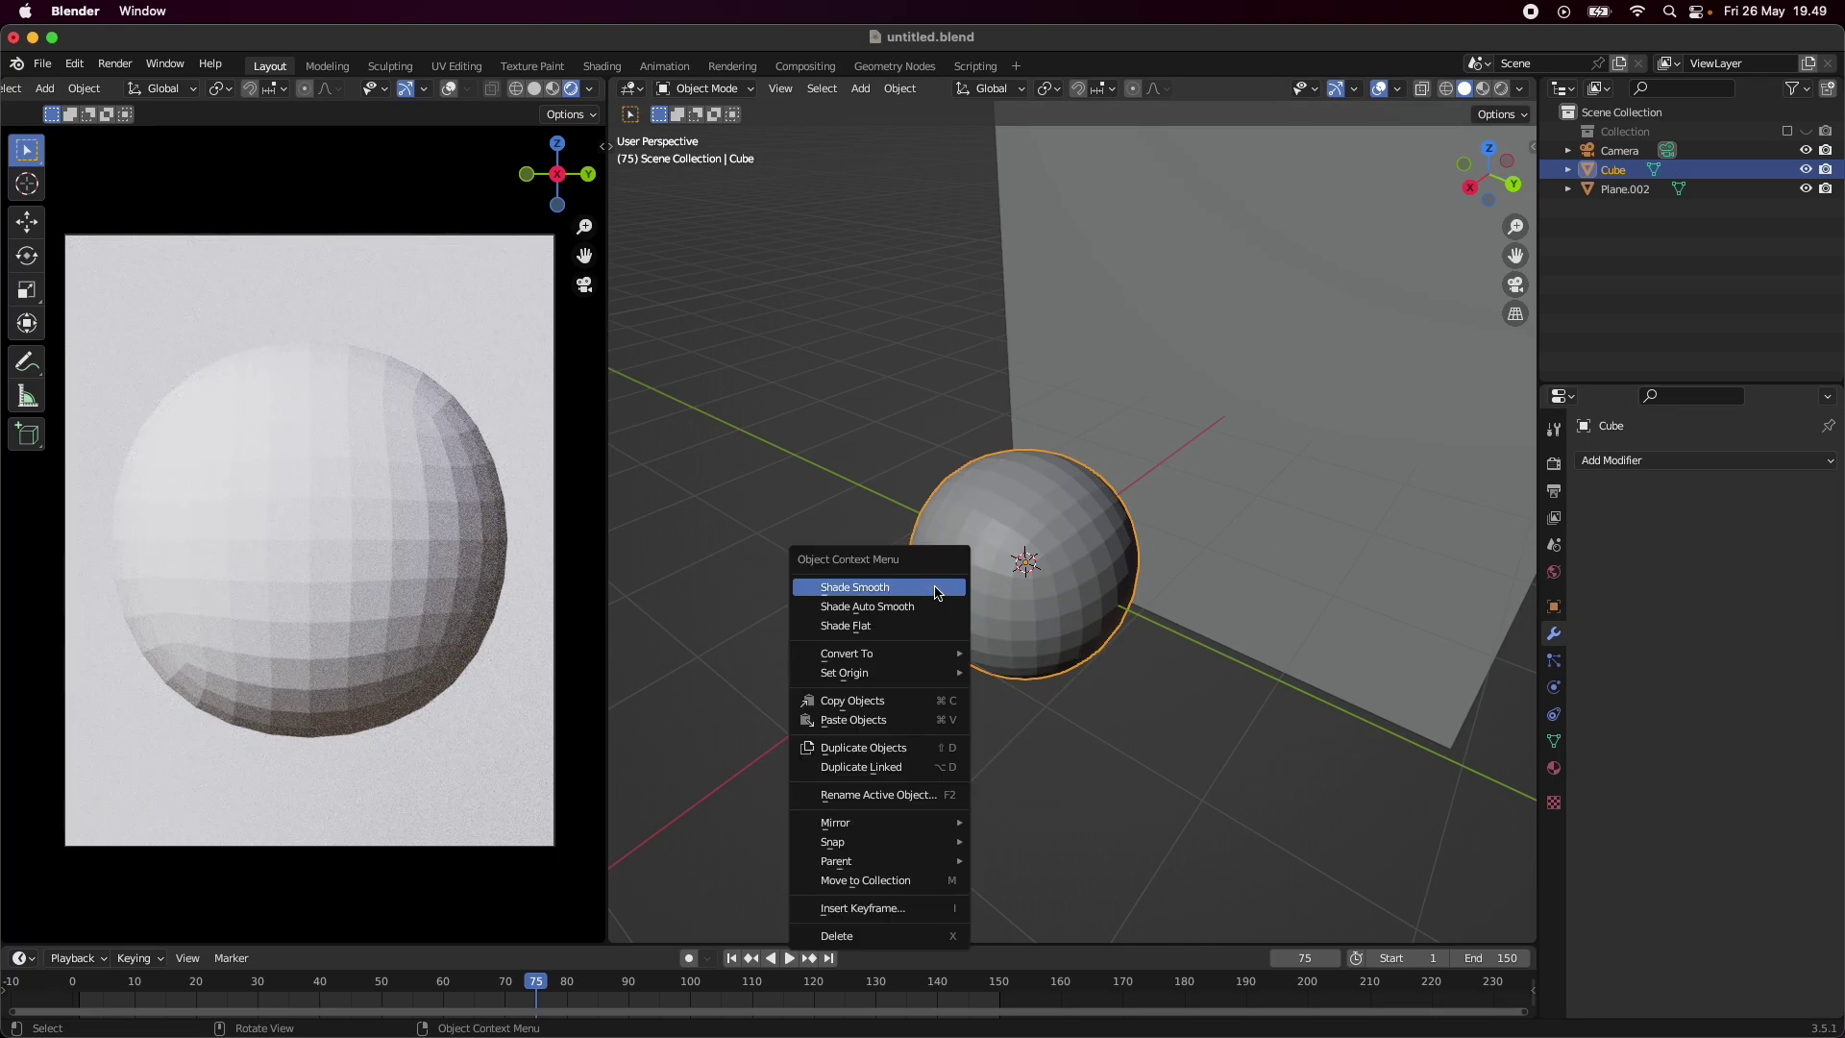
{"action": "left_click", "coordinate": [939, 591]}
{"action": "middle_click_drag", "start_coordinate": [1079, 647], "coordinate": [1149, 541]}
{"action": "key", "text": "s"}
{"action": "left_click", "coordinate": [1080, 594]}
{"action": "key", "text": "ctrl+a"}
{"action": "left_click", "coordinate": [1079, 589]}
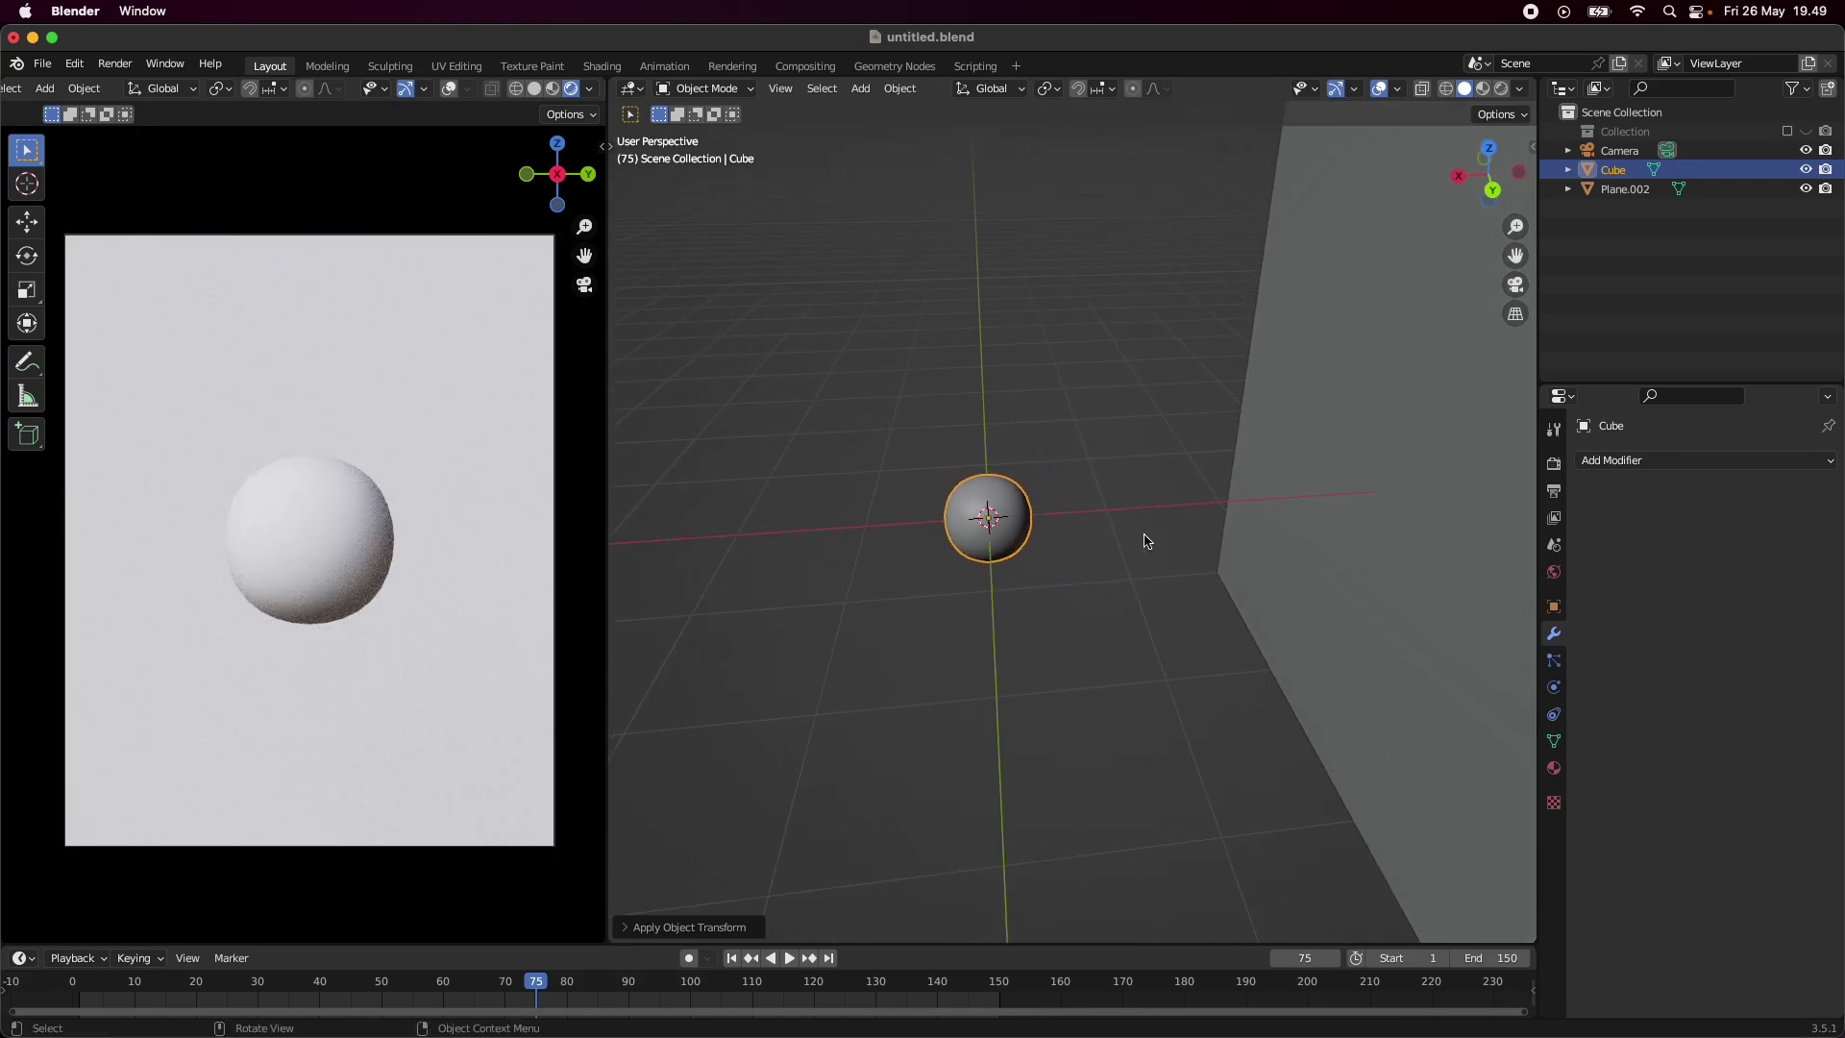
{"action": "left_click", "coordinate": [1492, 192]}
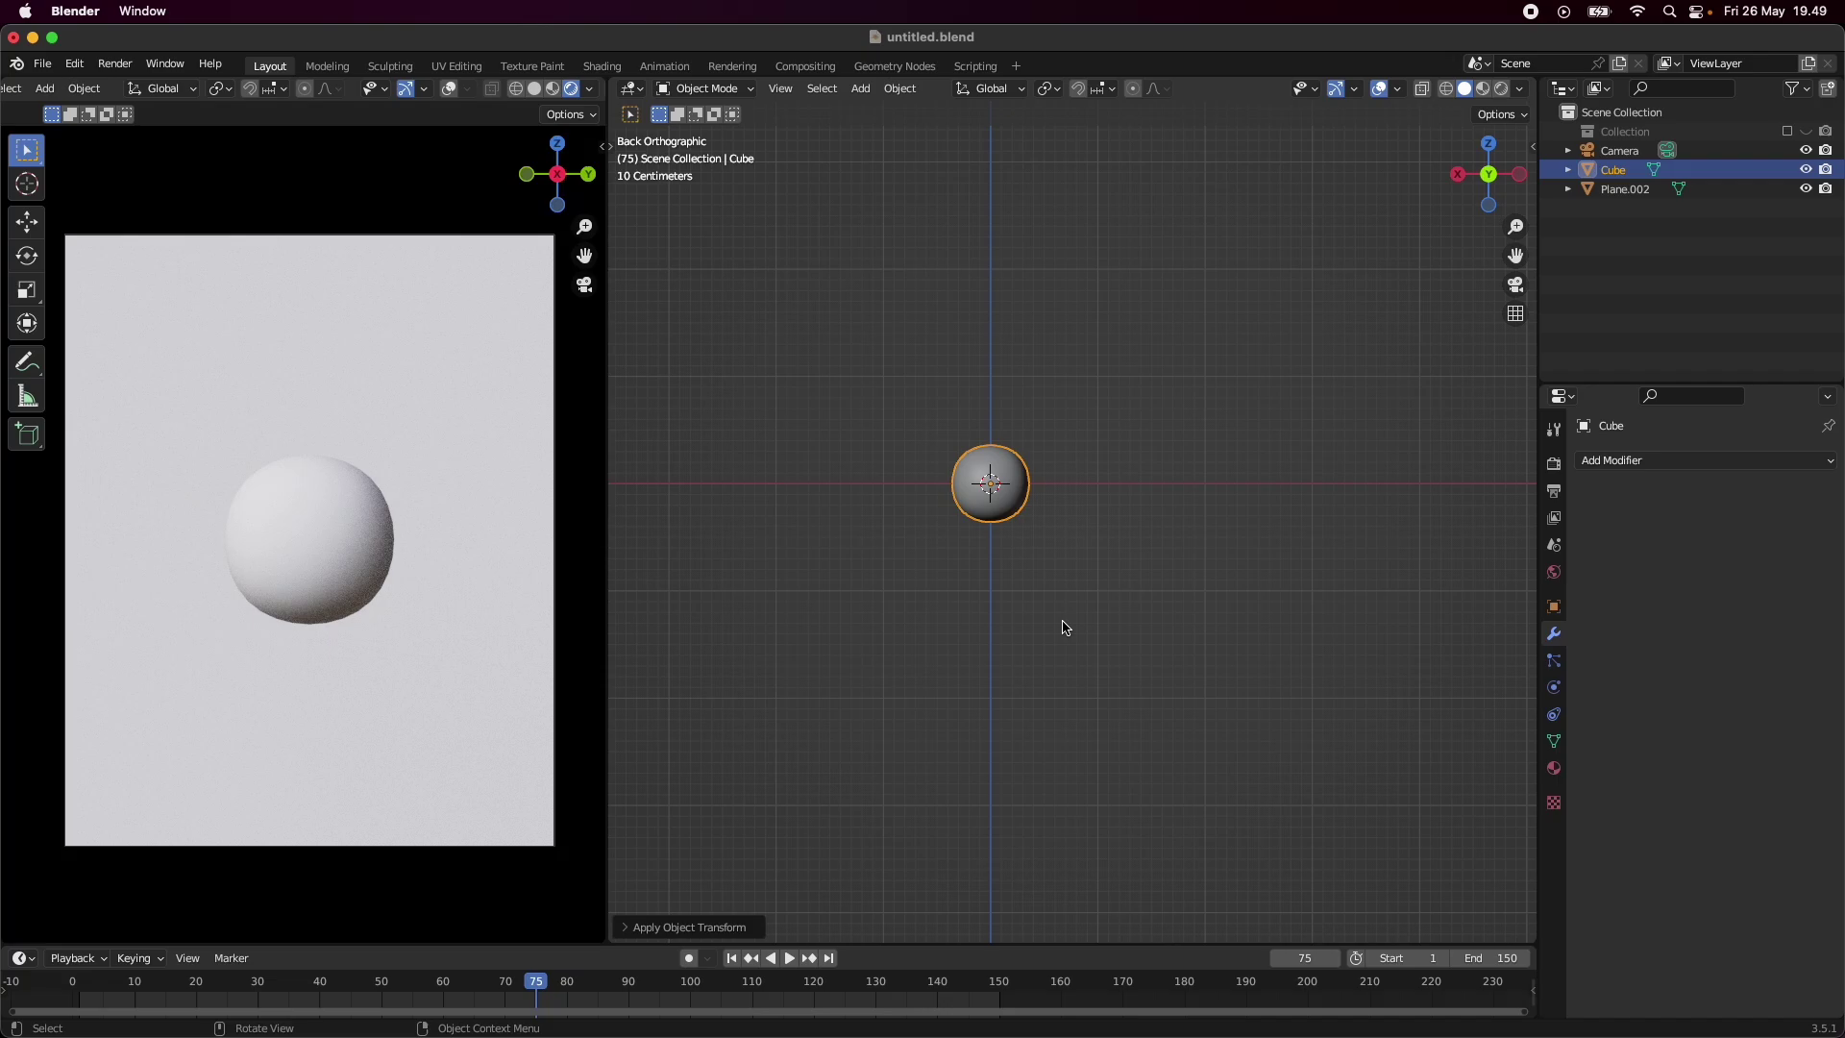
- Keyframe the sphere's location at the origin and move that keyframe to frame 1
{"action": "key", "text": "i"}
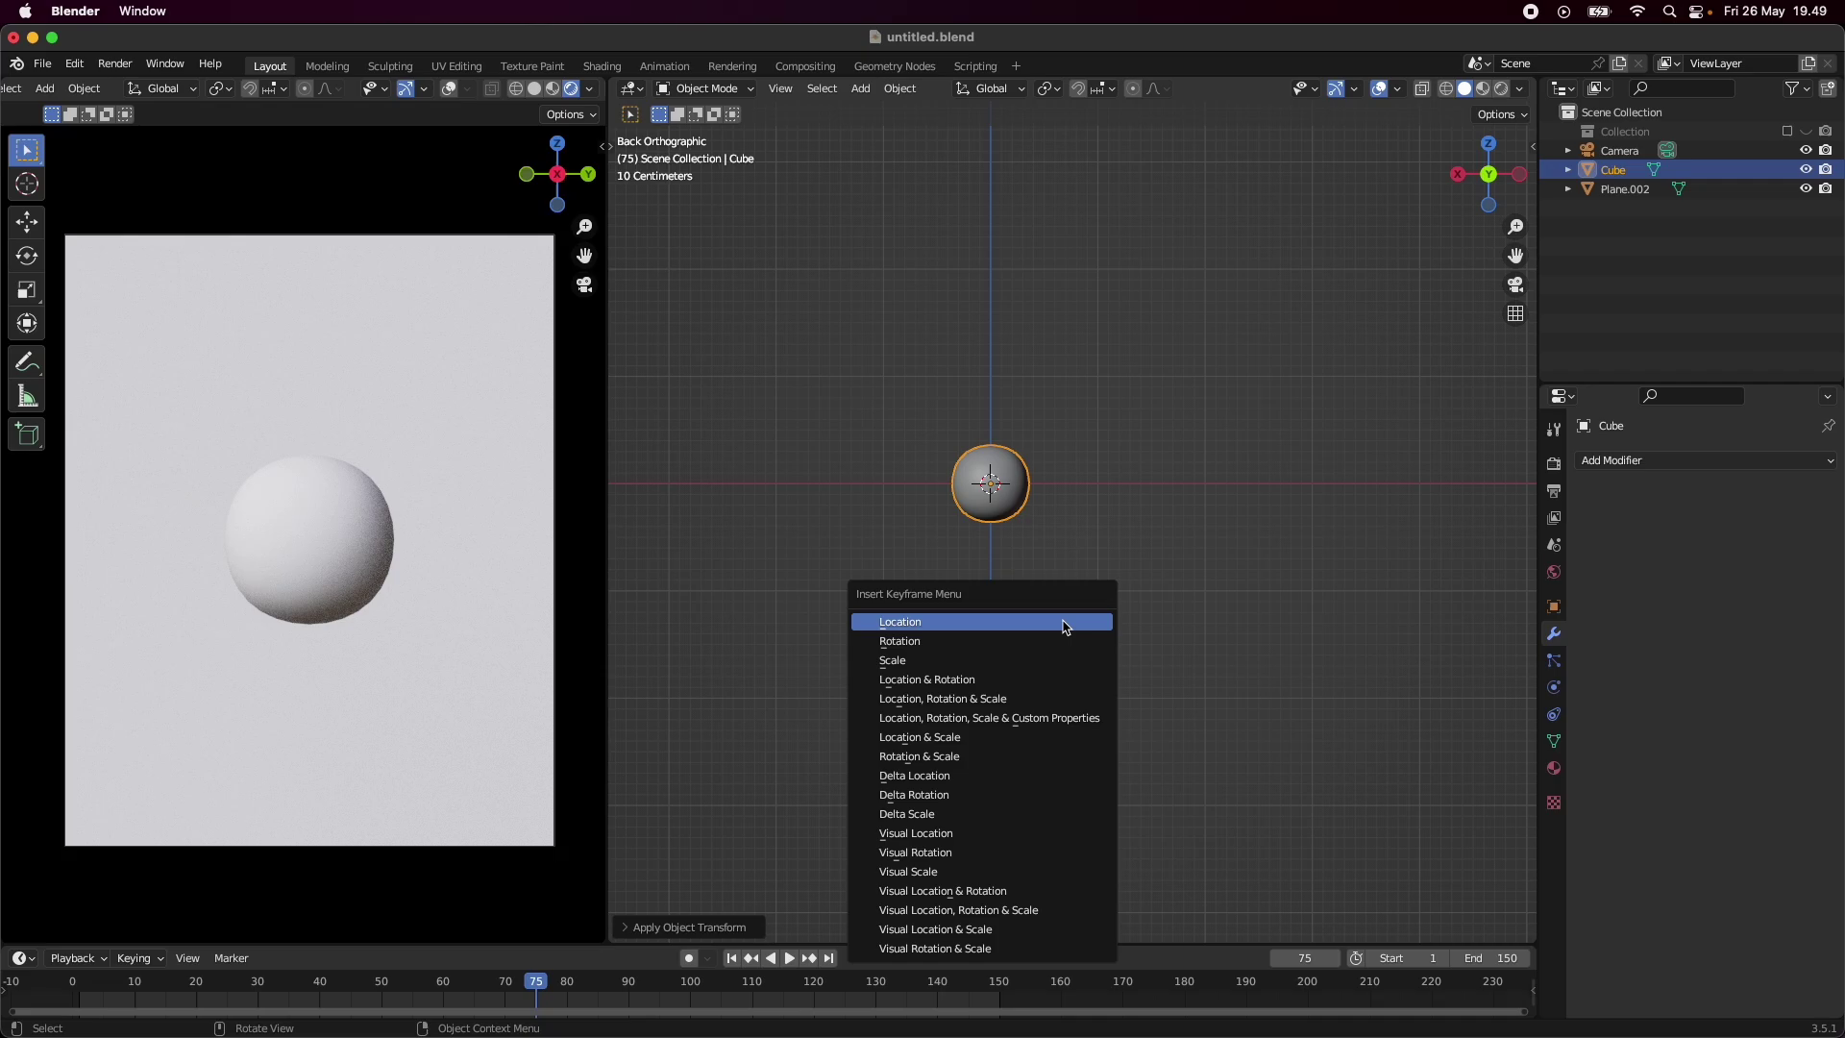
{"action": "left_click", "coordinate": [1065, 627]}
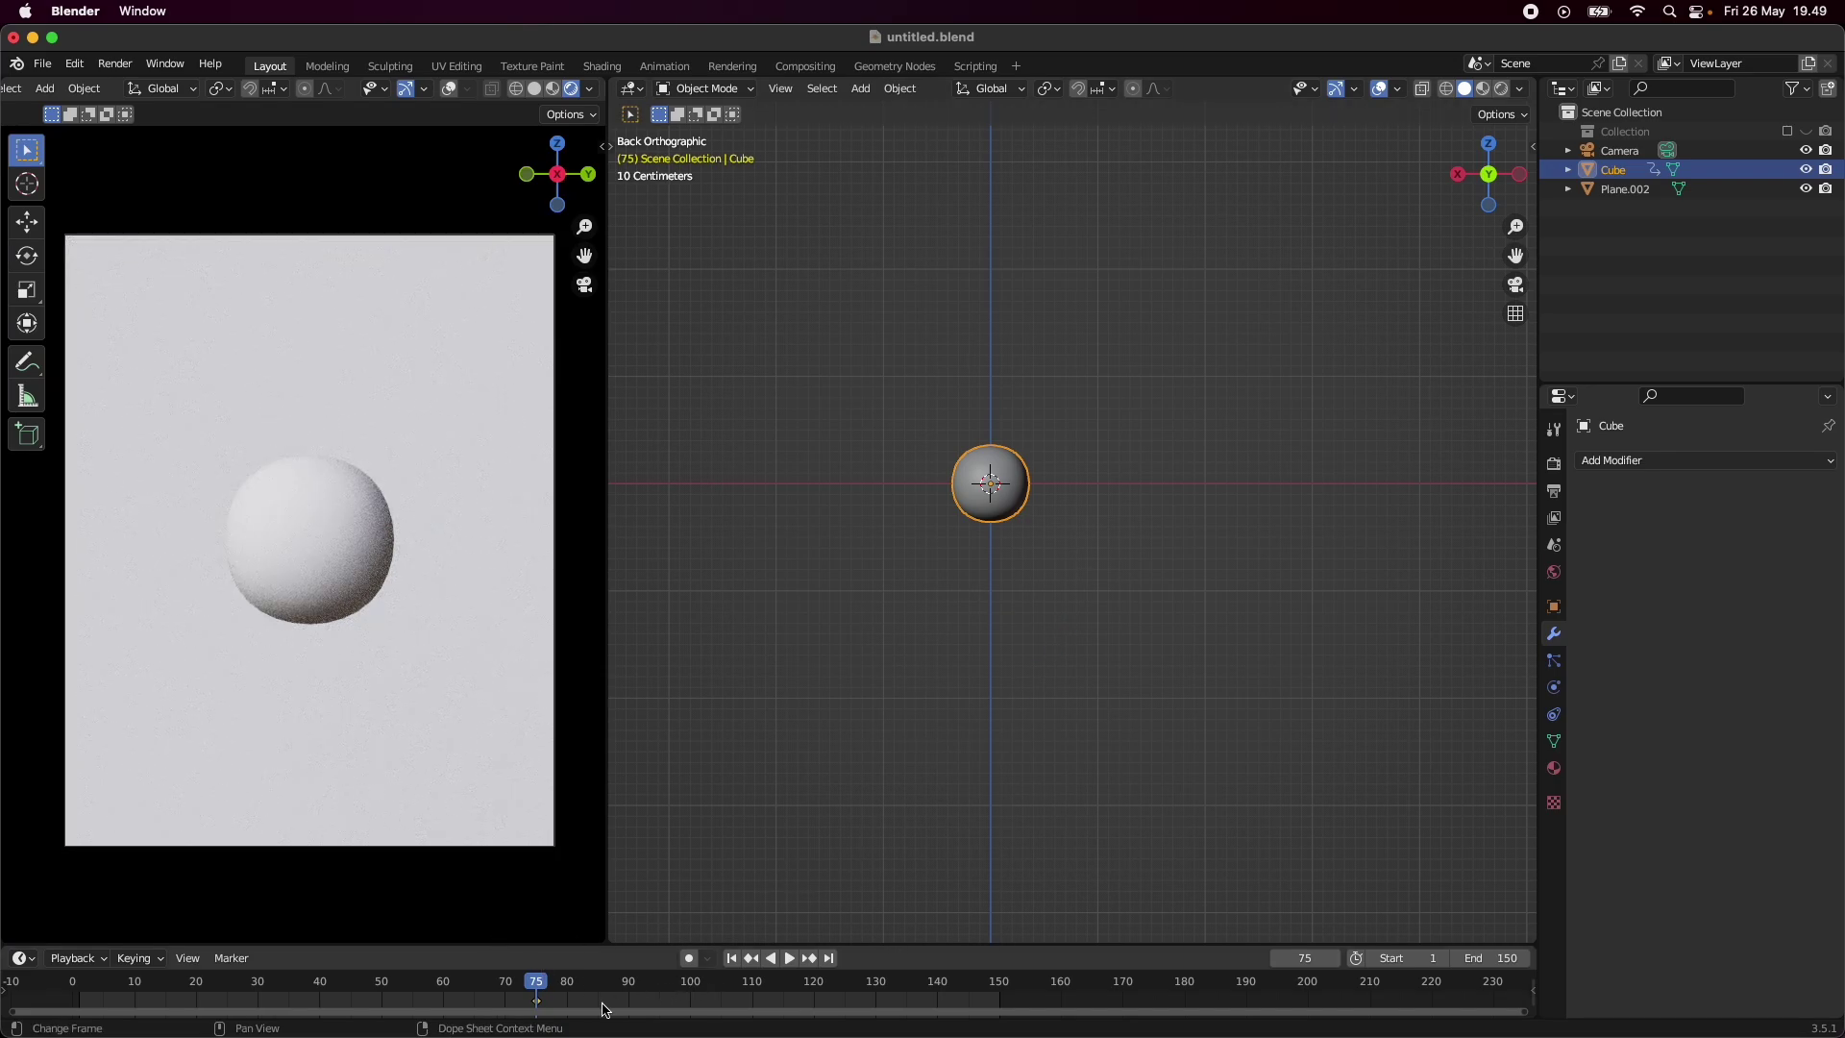
{"action": "key", "text": "b"}
{"action": "left_click_drag", "start_coordinate": [519, 1000], "coordinate": [520, 1002]}
{"action": "key", "text": "g"}
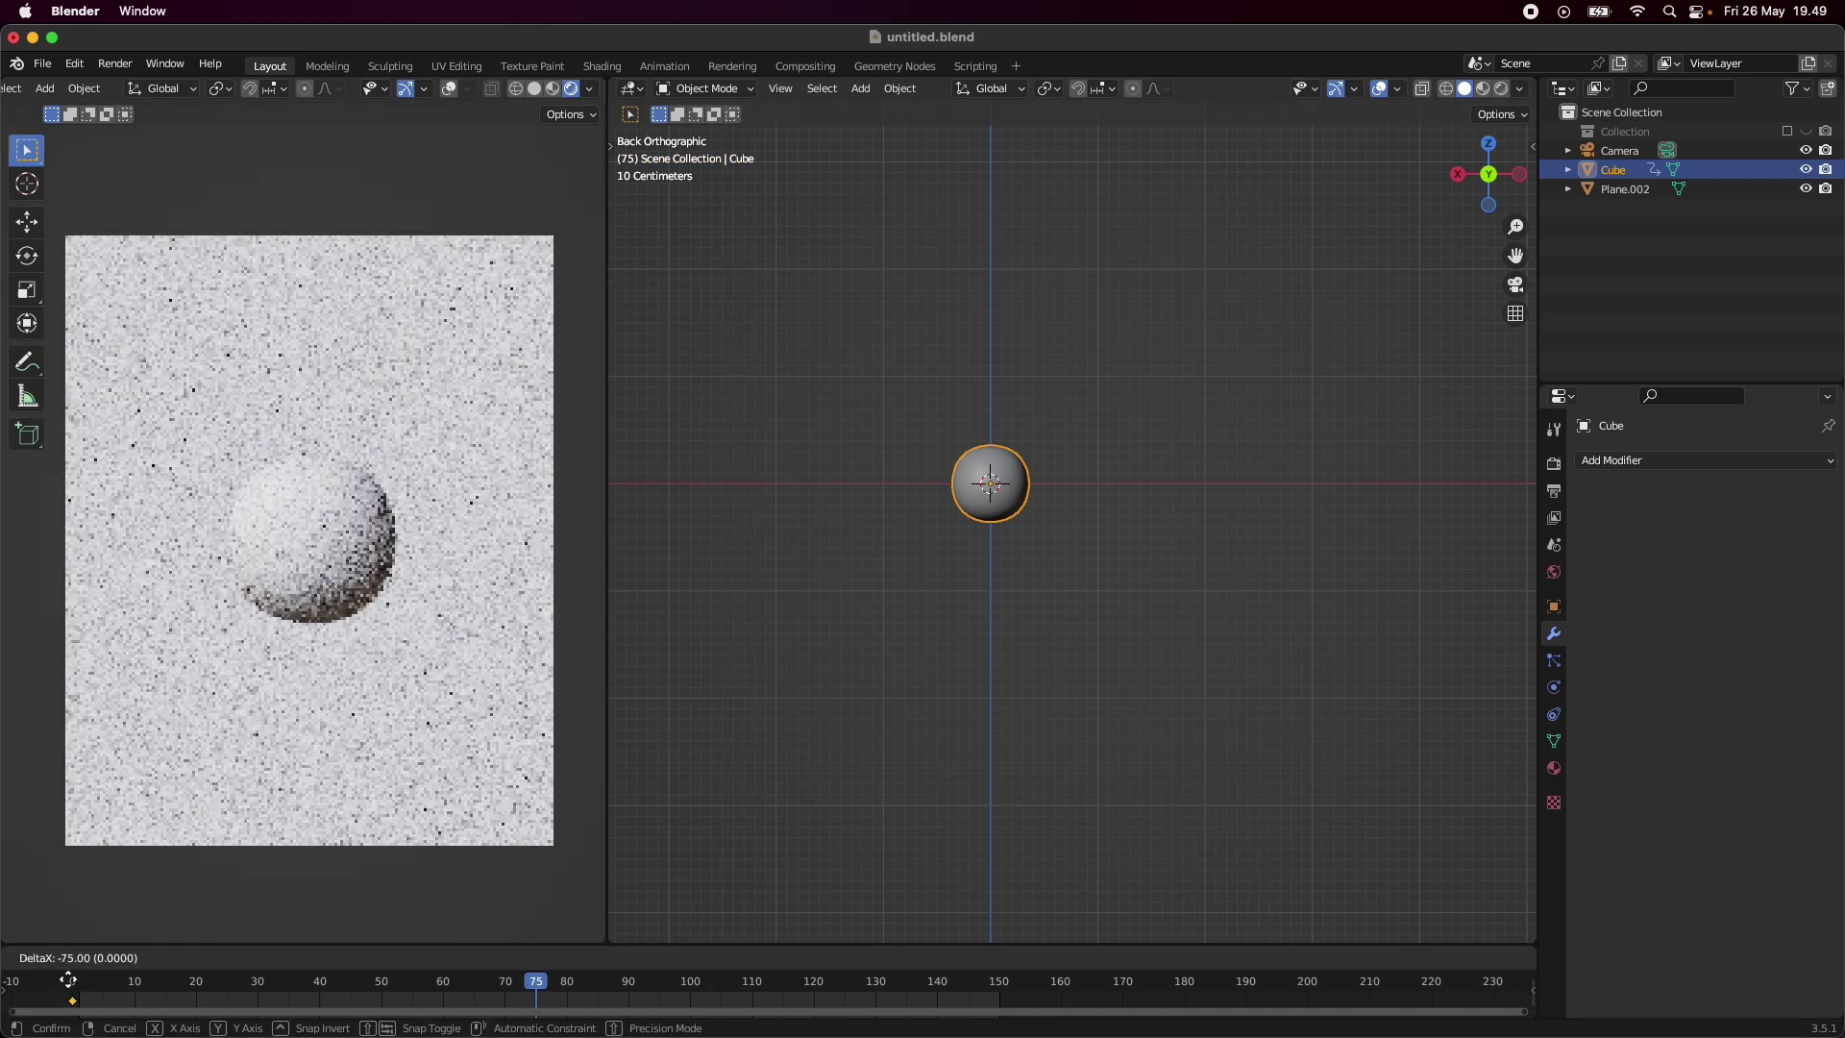
{"action": "left_click", "coordinate": [76, 978]}
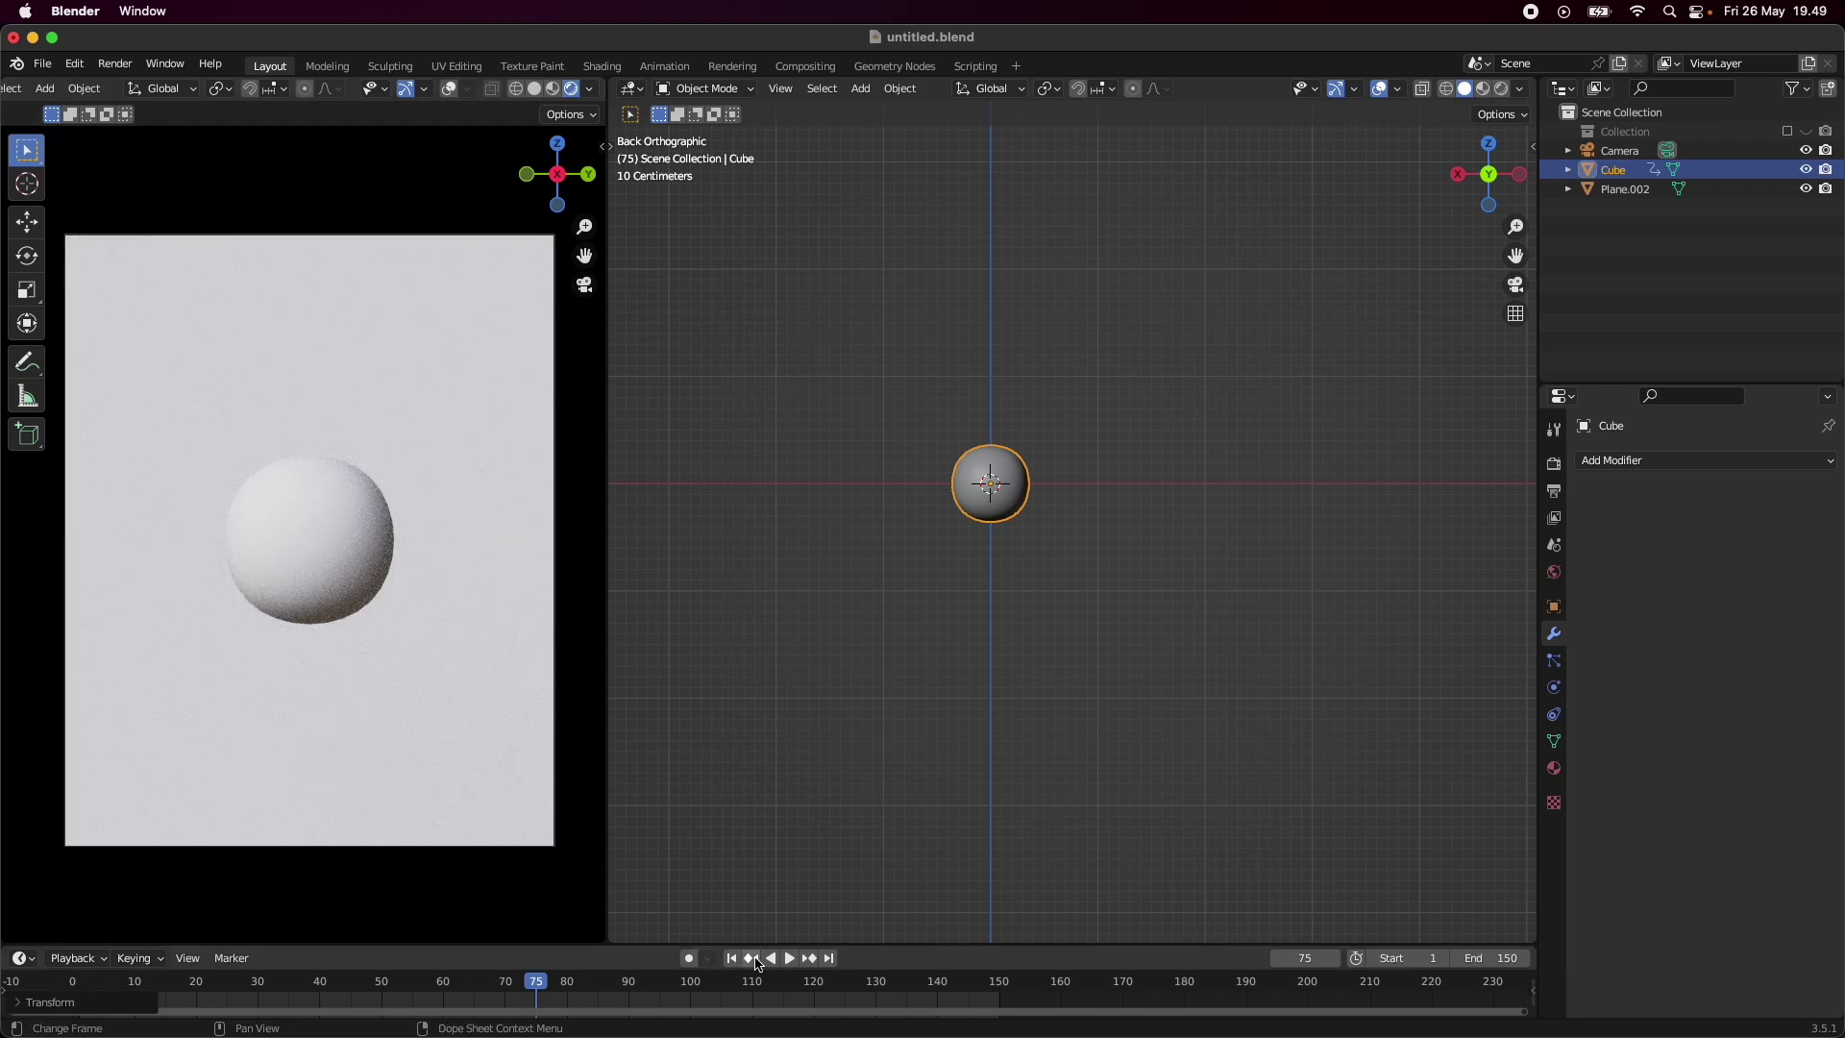
{"action": "left_click", "coordinate": [733, 959]}
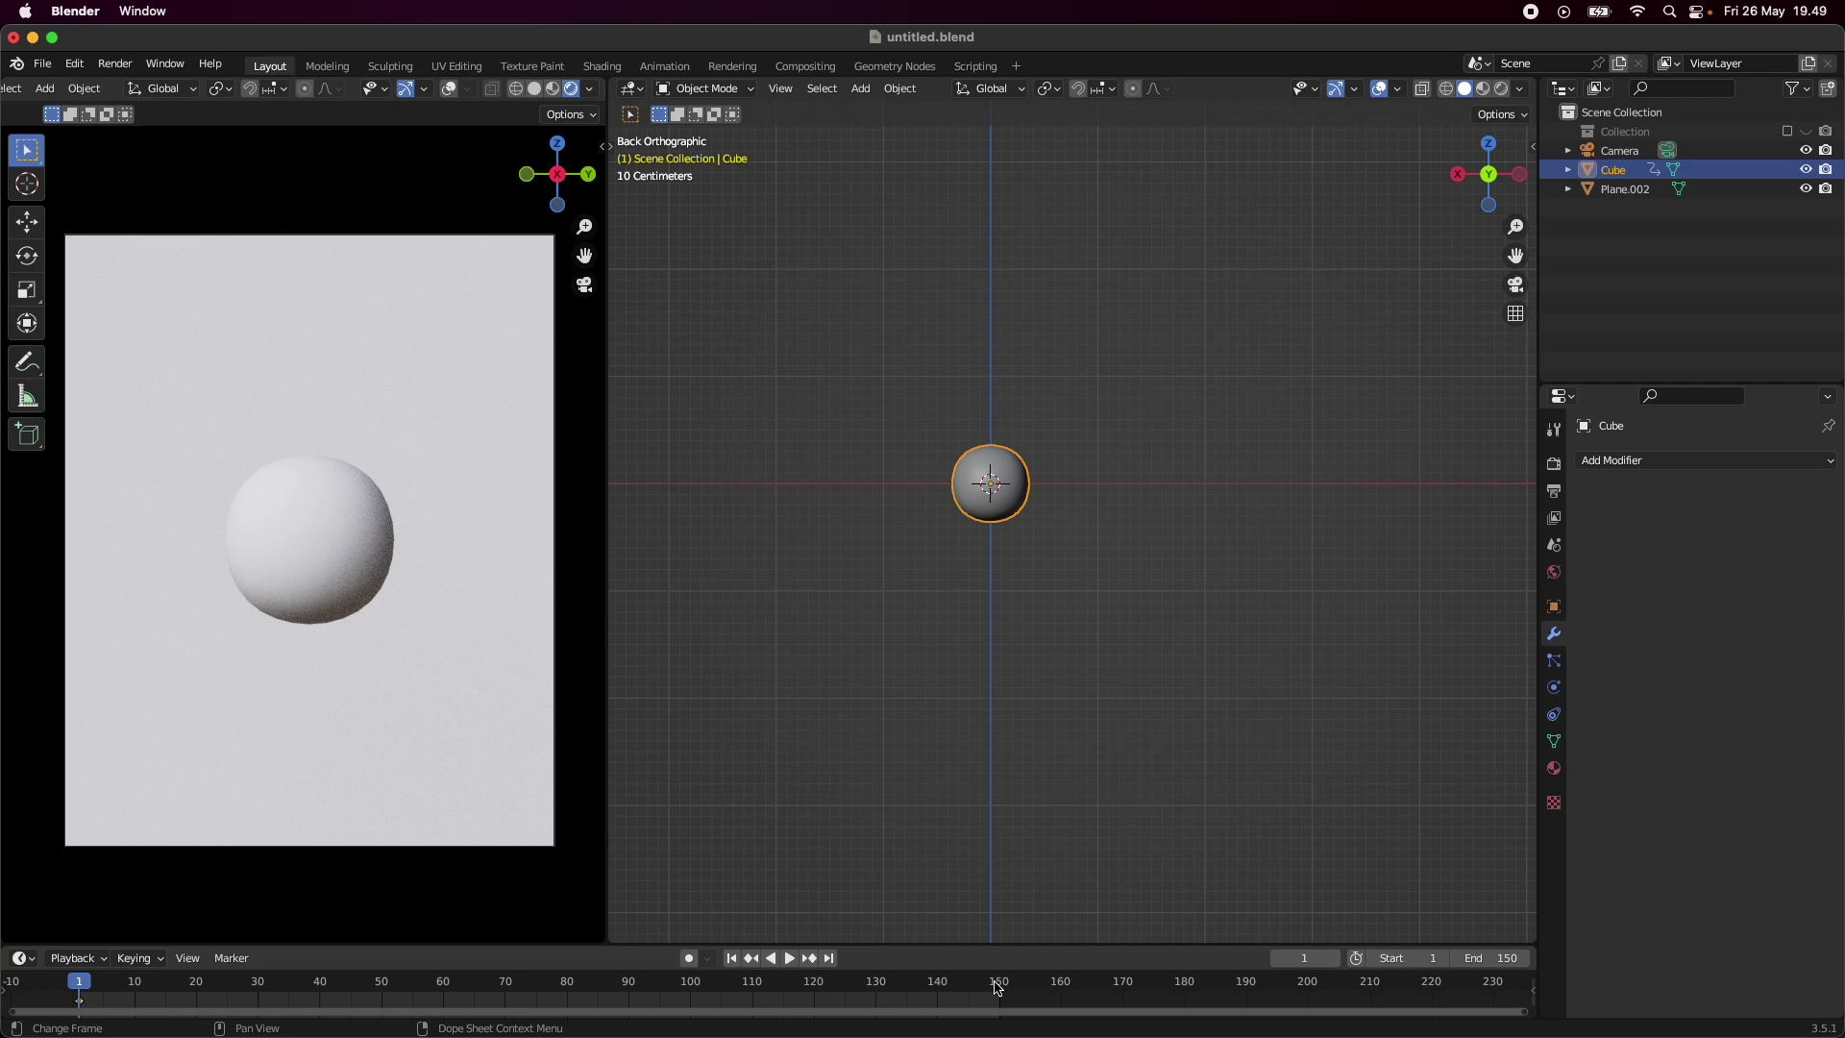
- At frame 150, move the sphere along X to the plane and keyframe its location
{"action": "left_click", "coordinate": [1002, 989]}
{"action": "key", "text": "space"}
{"action": "key", "text": "g"}
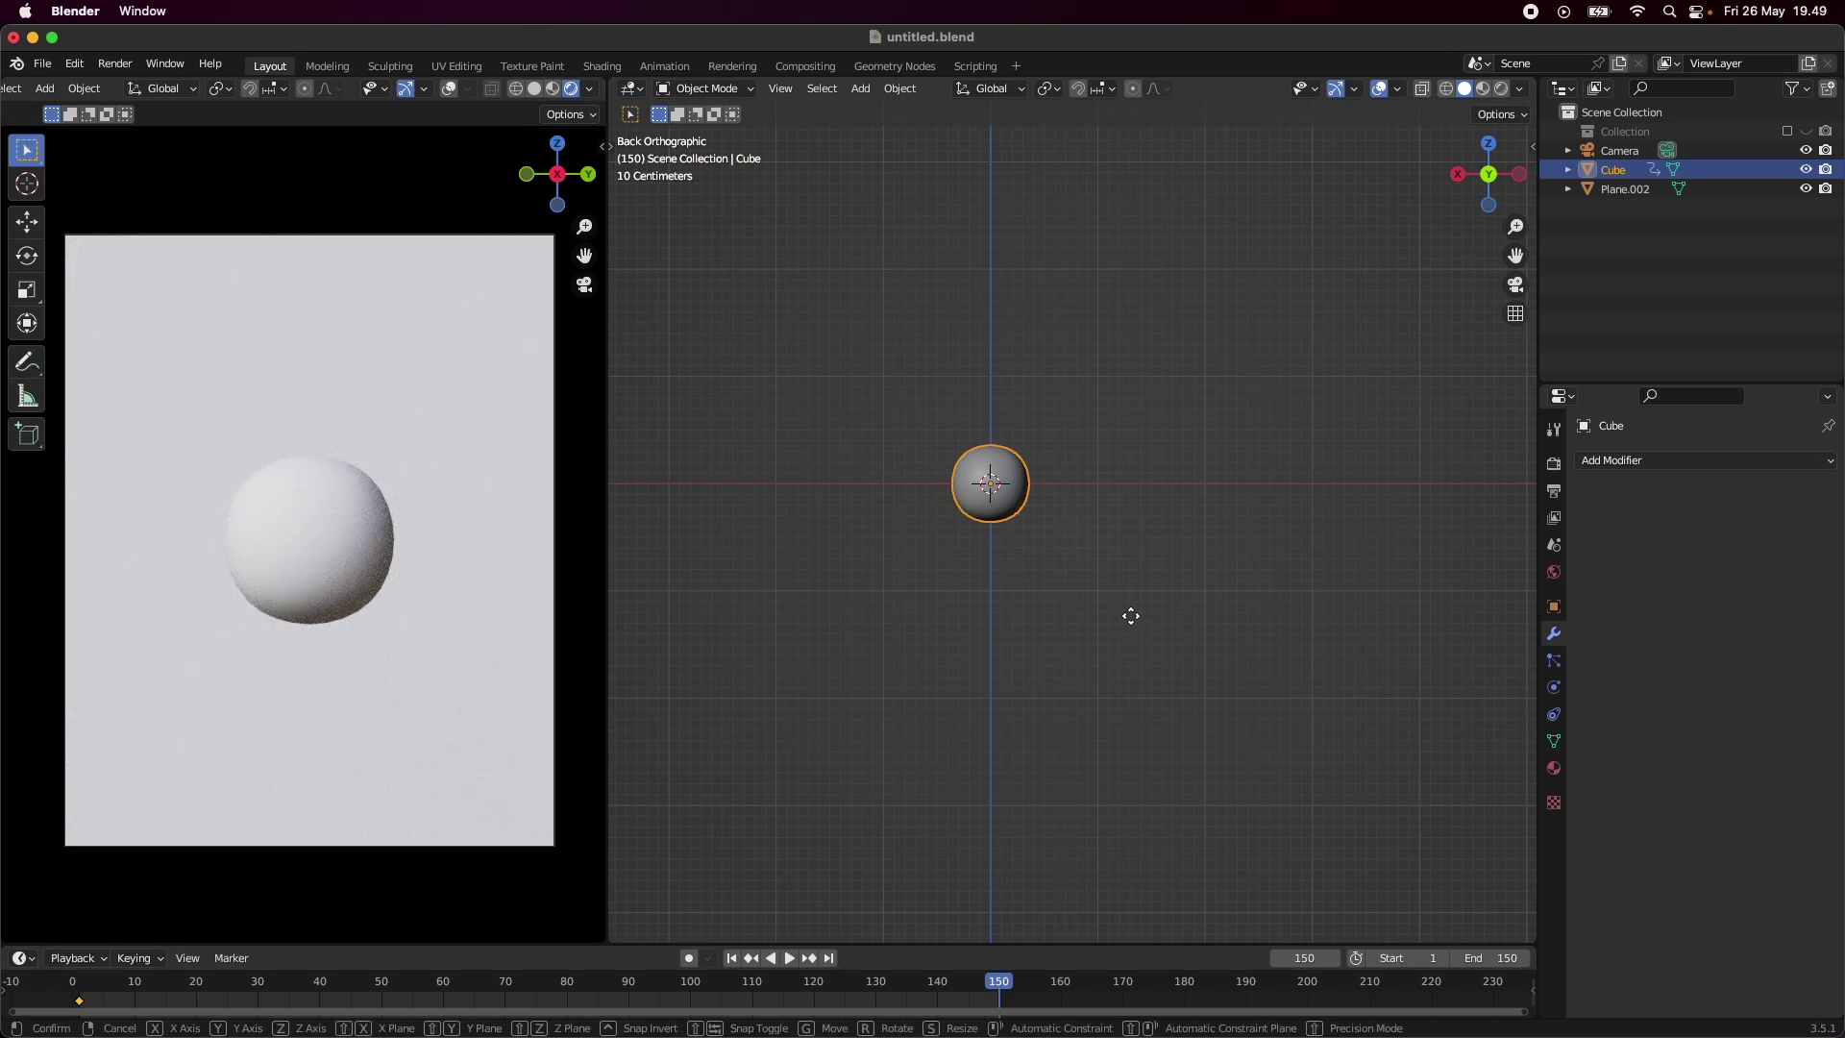
{"action": "key", "text": "x"}
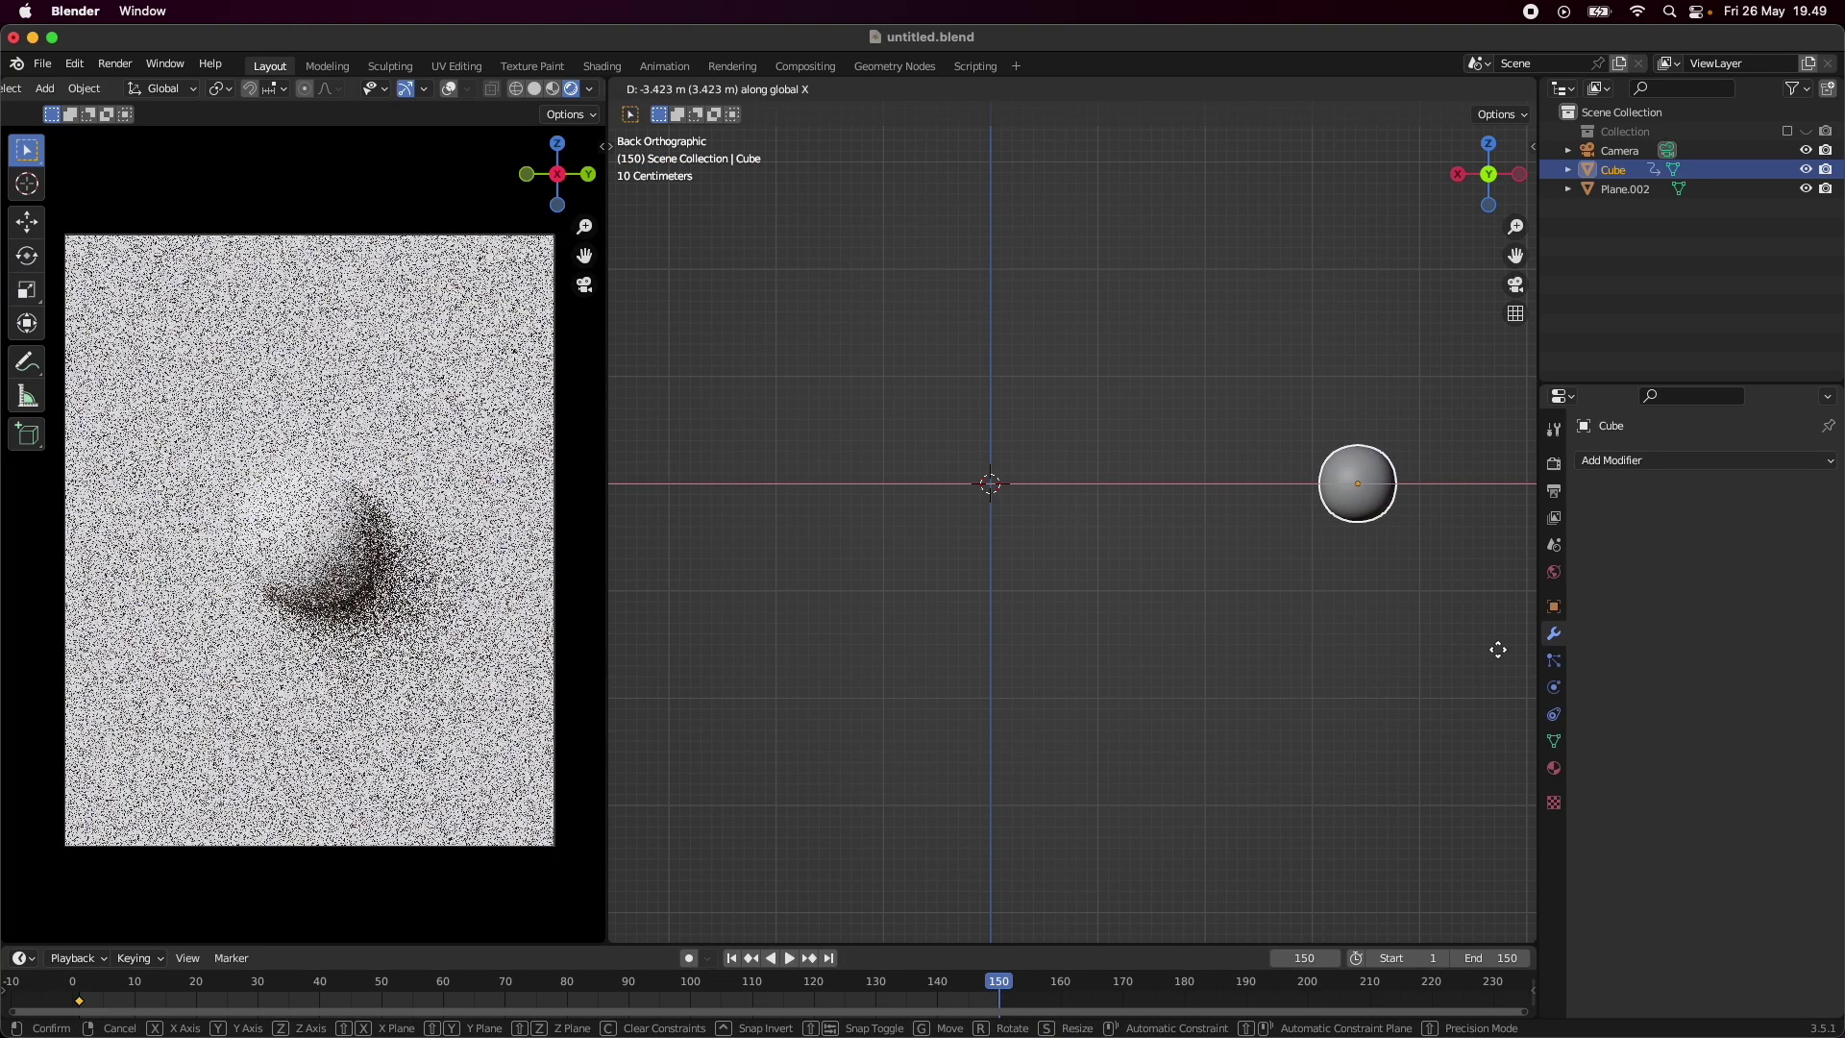
{"action": "left_click", "coordinate": [1494, 651]}
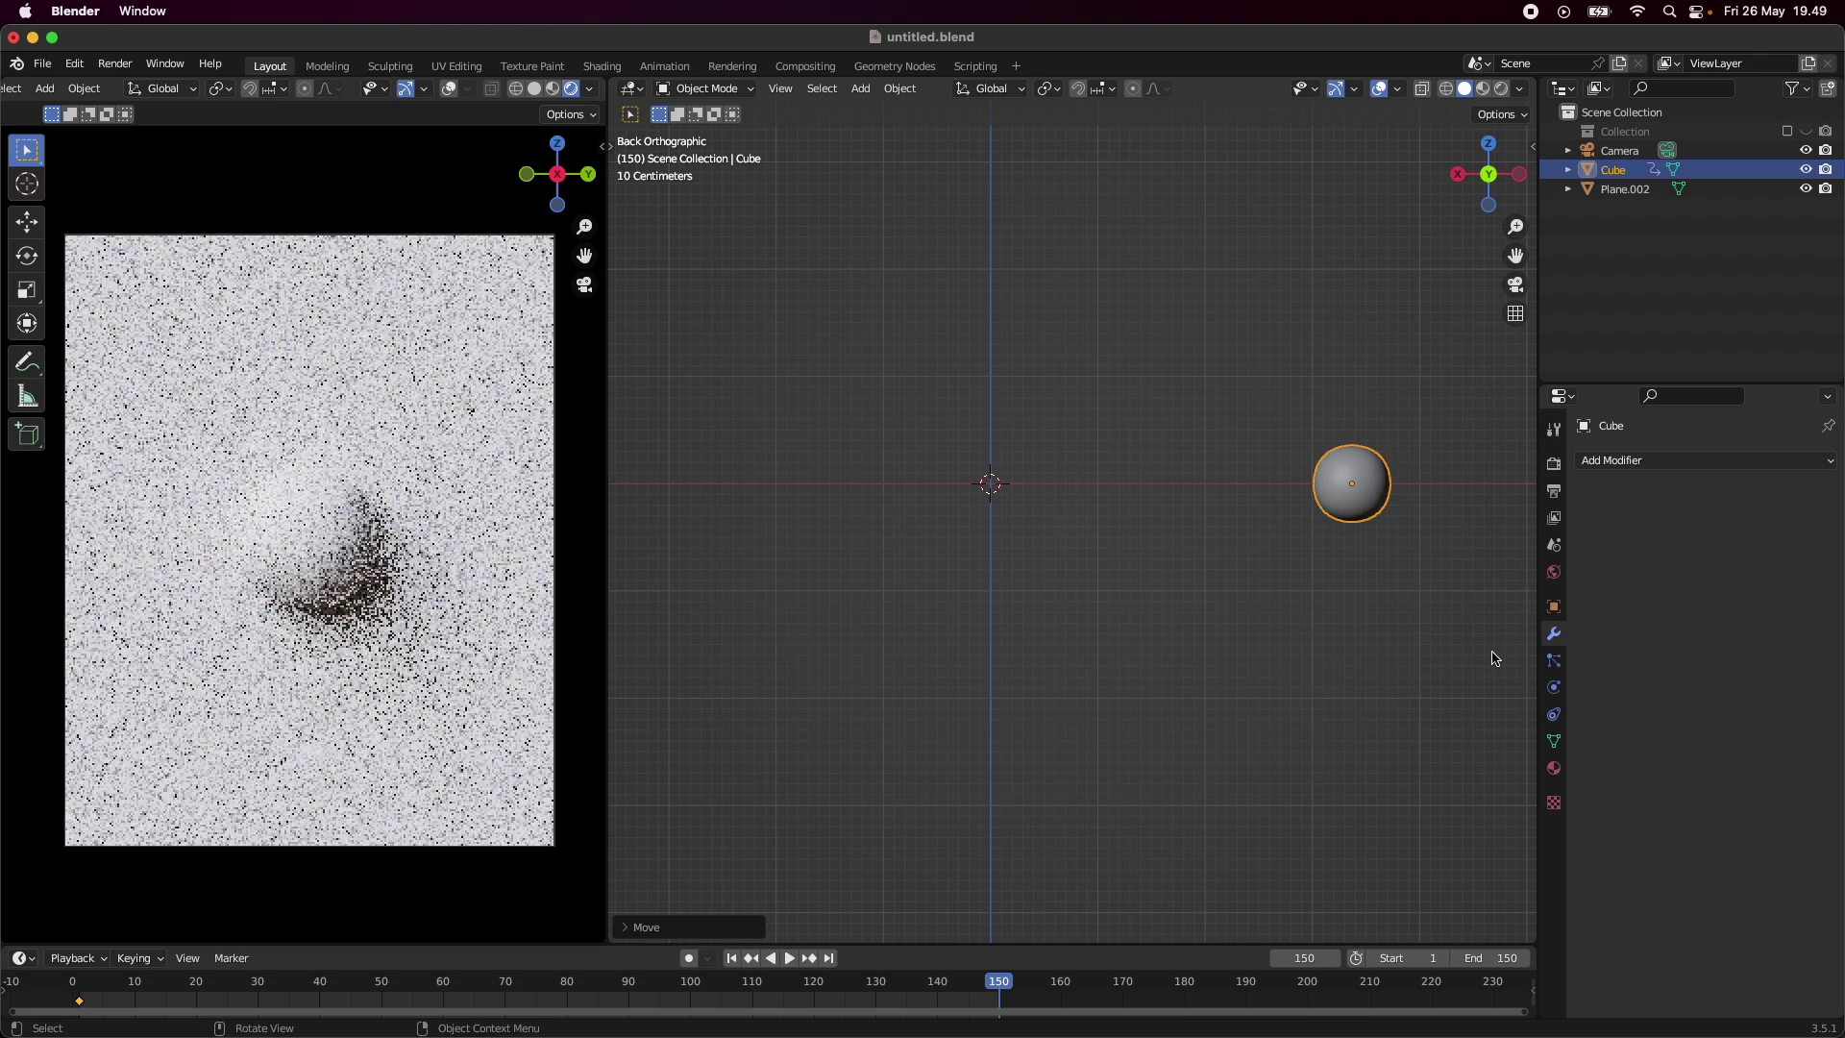
{"action": "key", "text": "i"}
{"action": "left_click", "coordinate": [1375, 589]}
- Shift the upright plane Plane.002 slightly to the right
{"action": "middle_click_drag", "start_coordinate": [1359, 593], "coordinate": [1350, 674]}
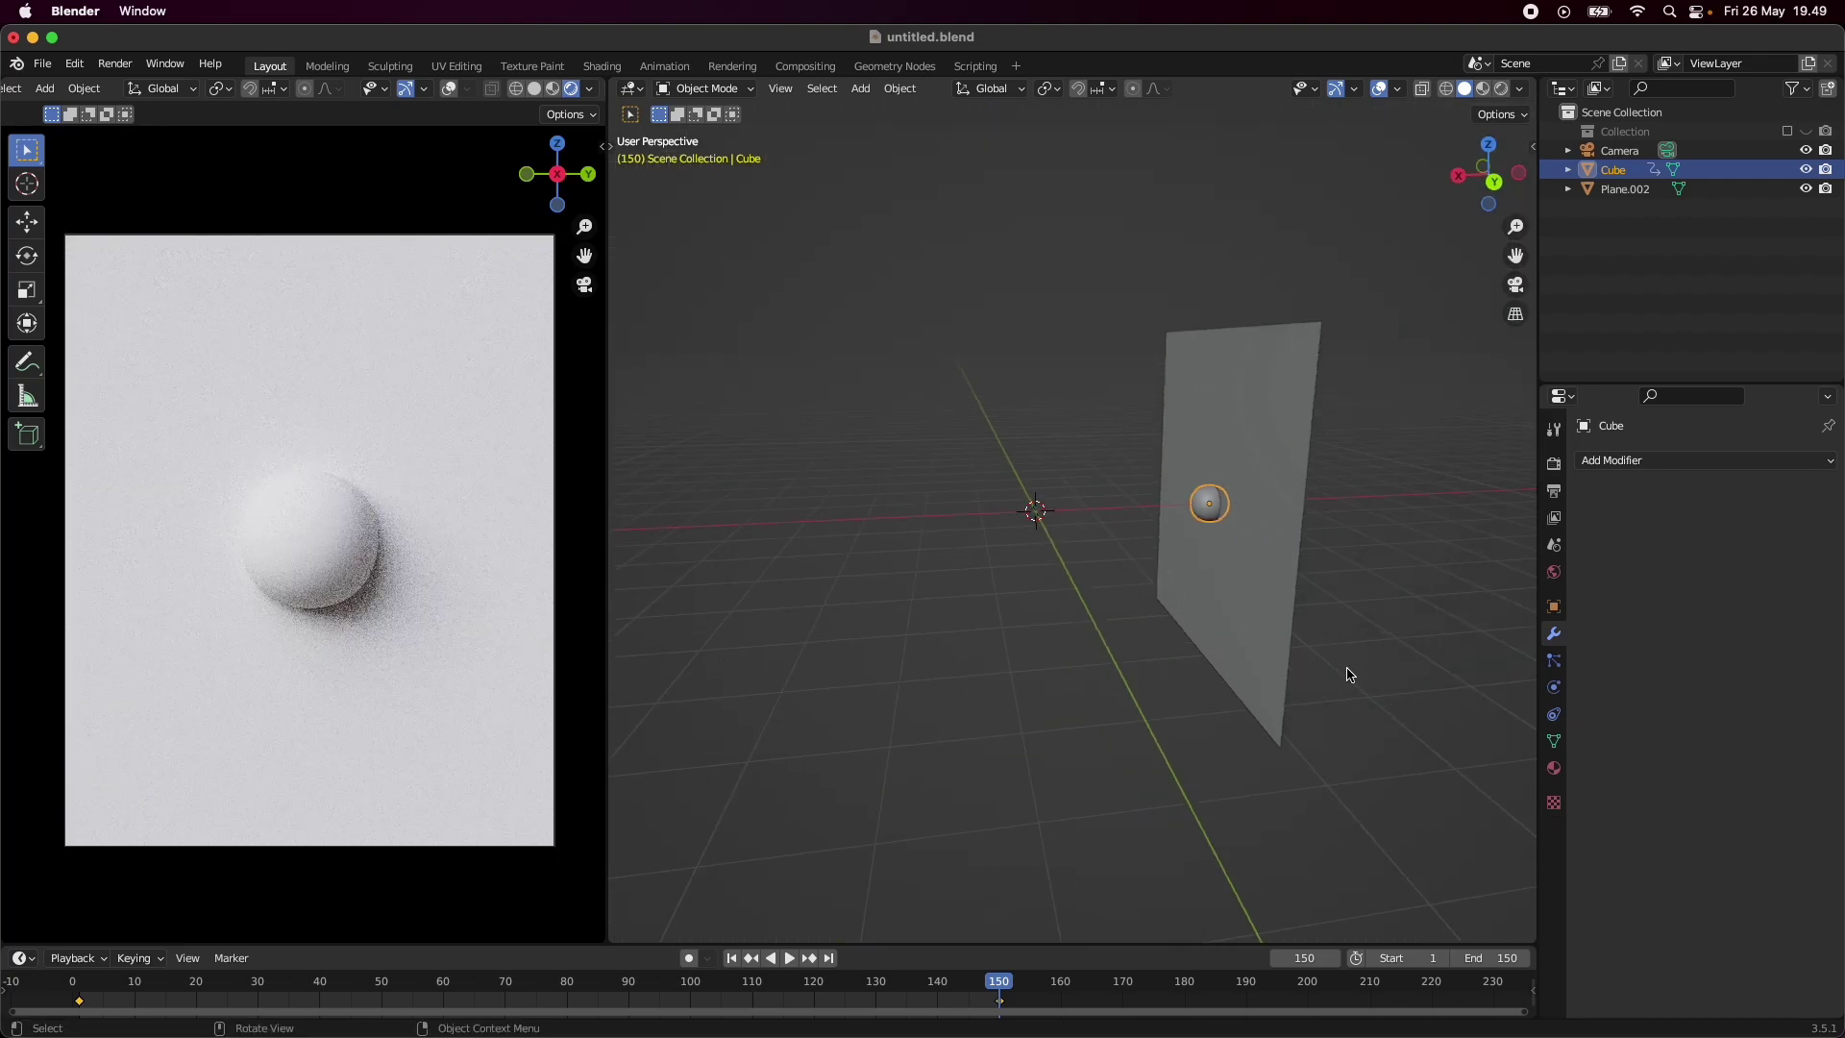
{"action": "left_click", "coordinate": [1256, 580]}
{"action": "key", "text": "g"}
{"action": "left_click", "coordinate": [1280, 577]}
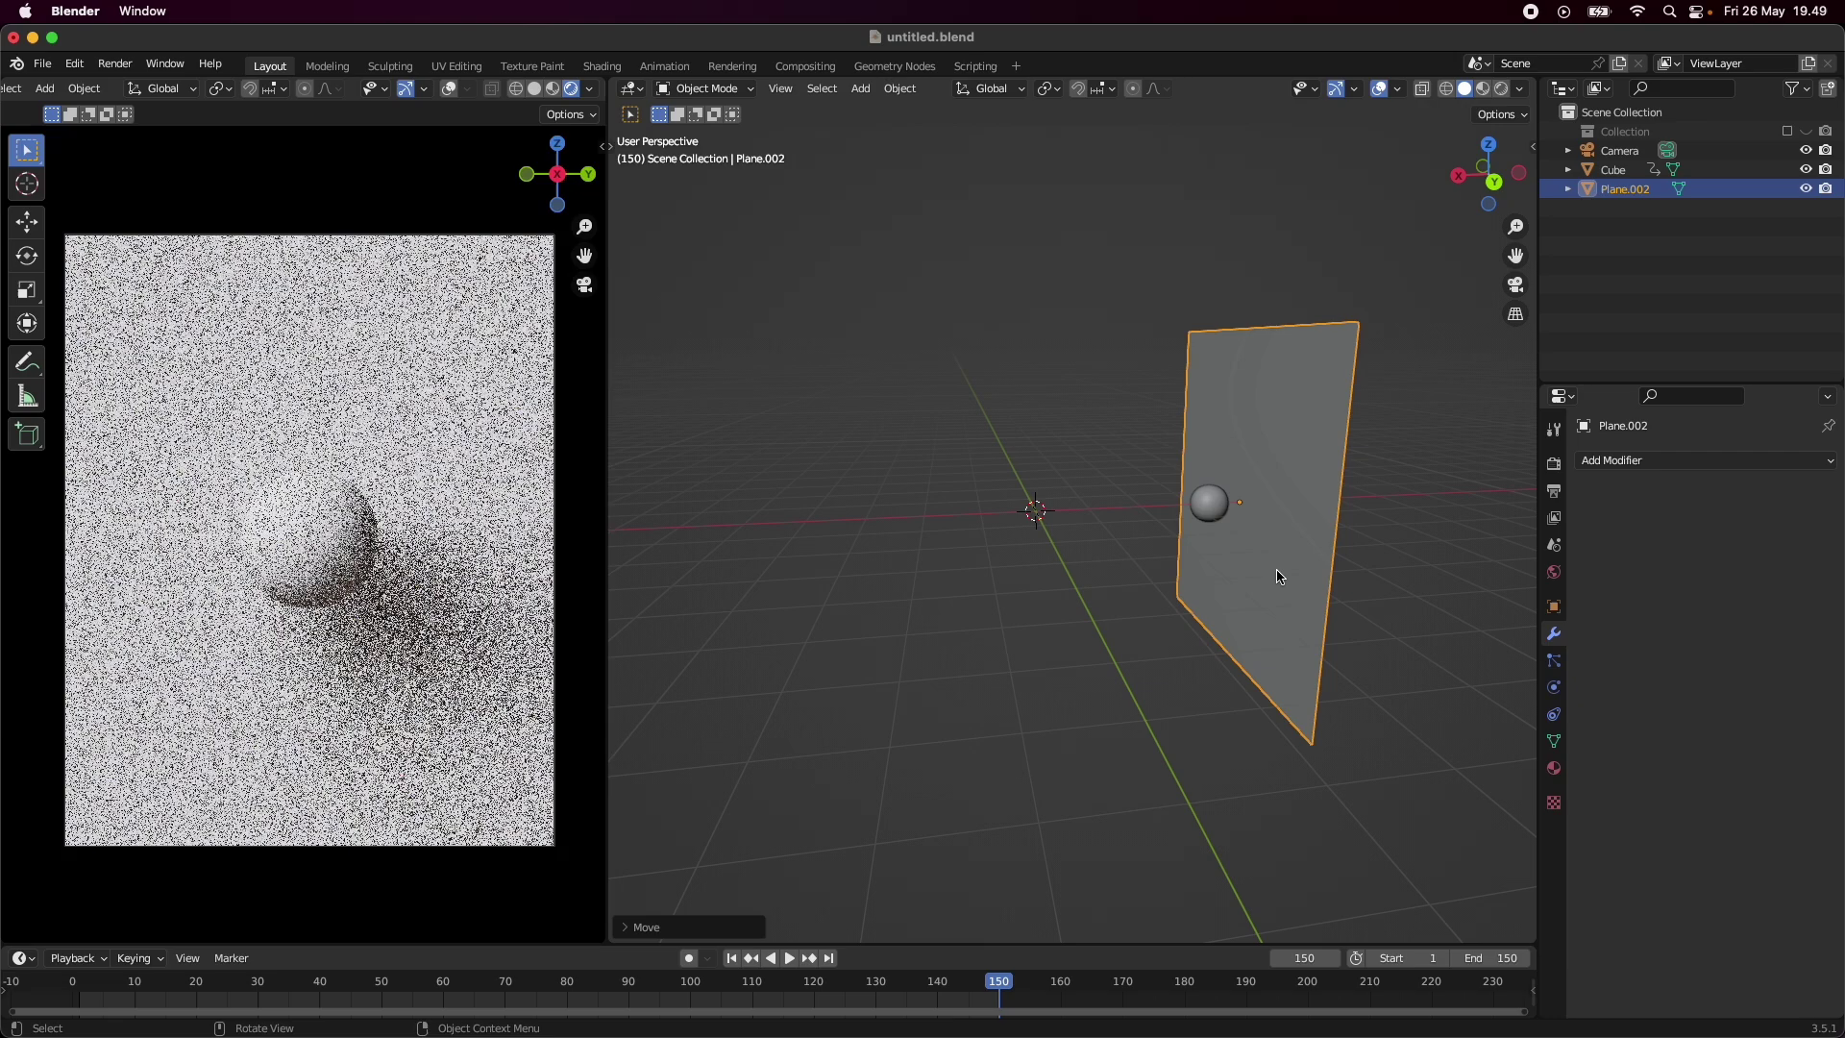
{"action": "left_click", "coordinate": [1194, 679]}
{"action": "scroll", "coordinate": [1233, 616], "scroll_direction": "up", "scroll_amount": 3}
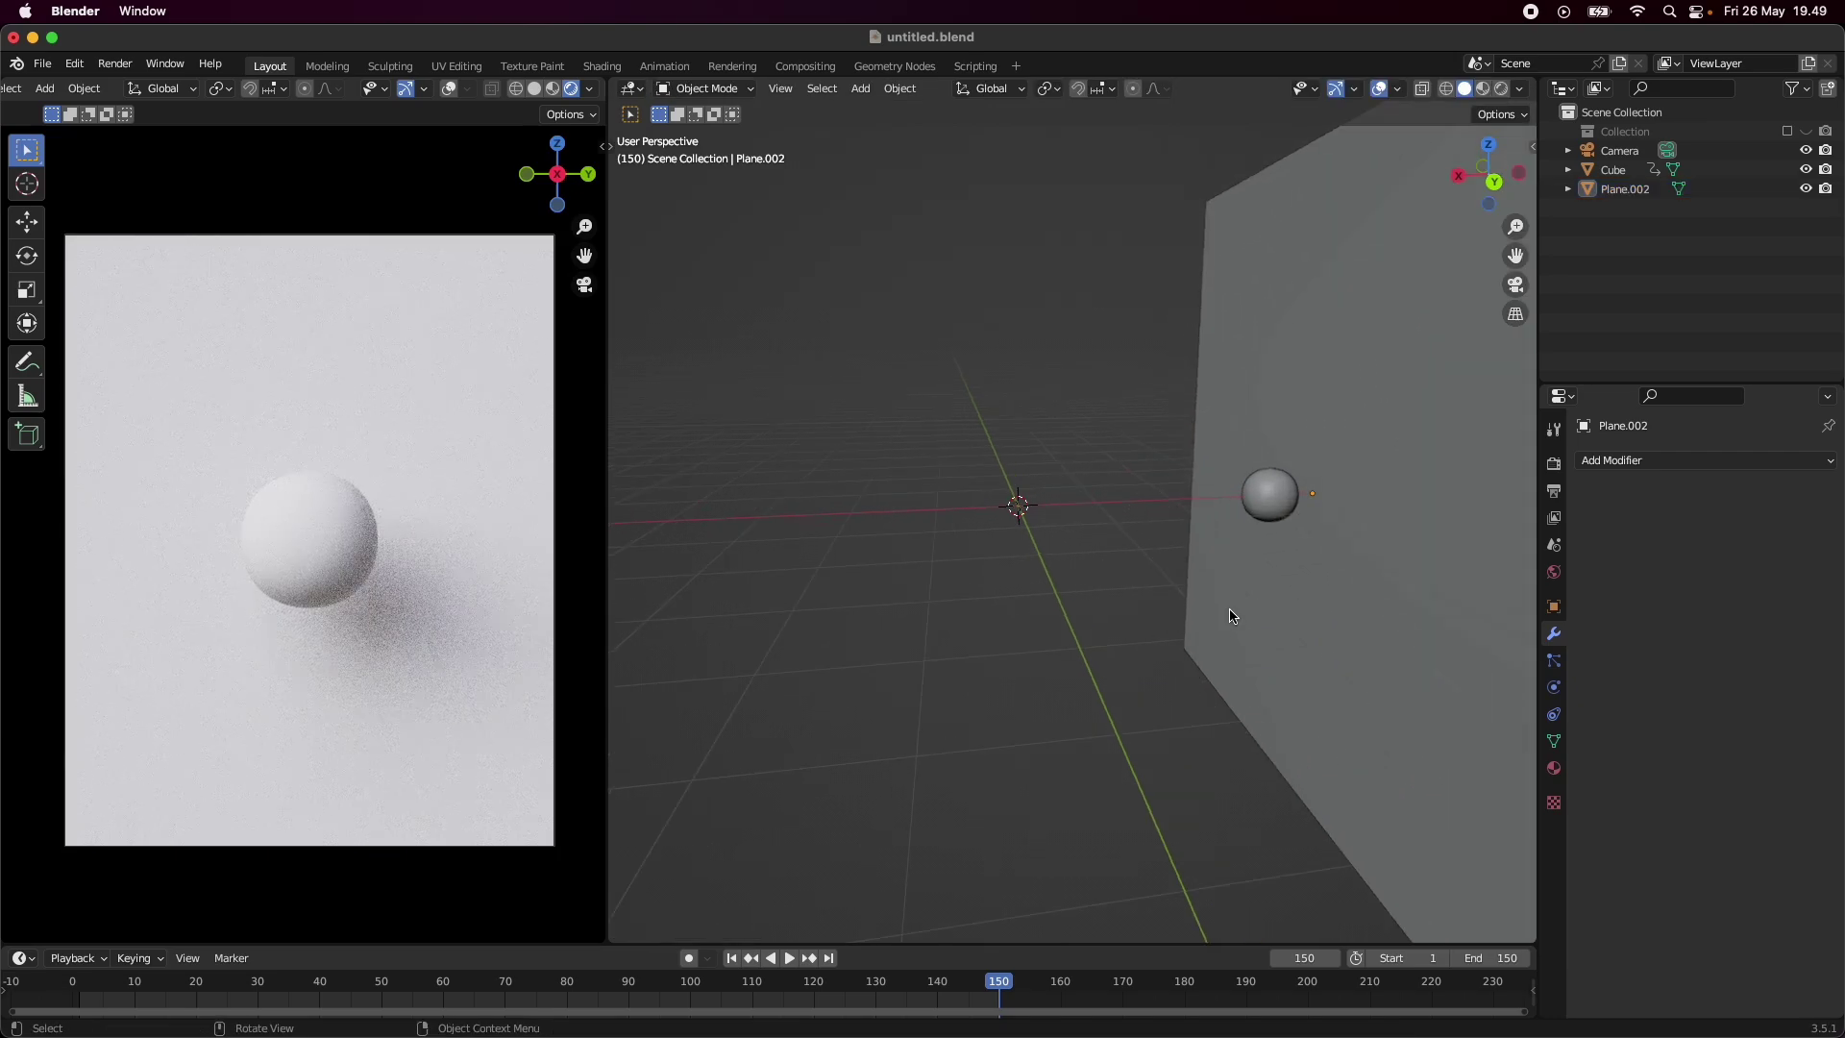
- Check the sphere's motion by jumping between frames 1 and 150
{"action": "left_click", "coordinate": [731, 958]}
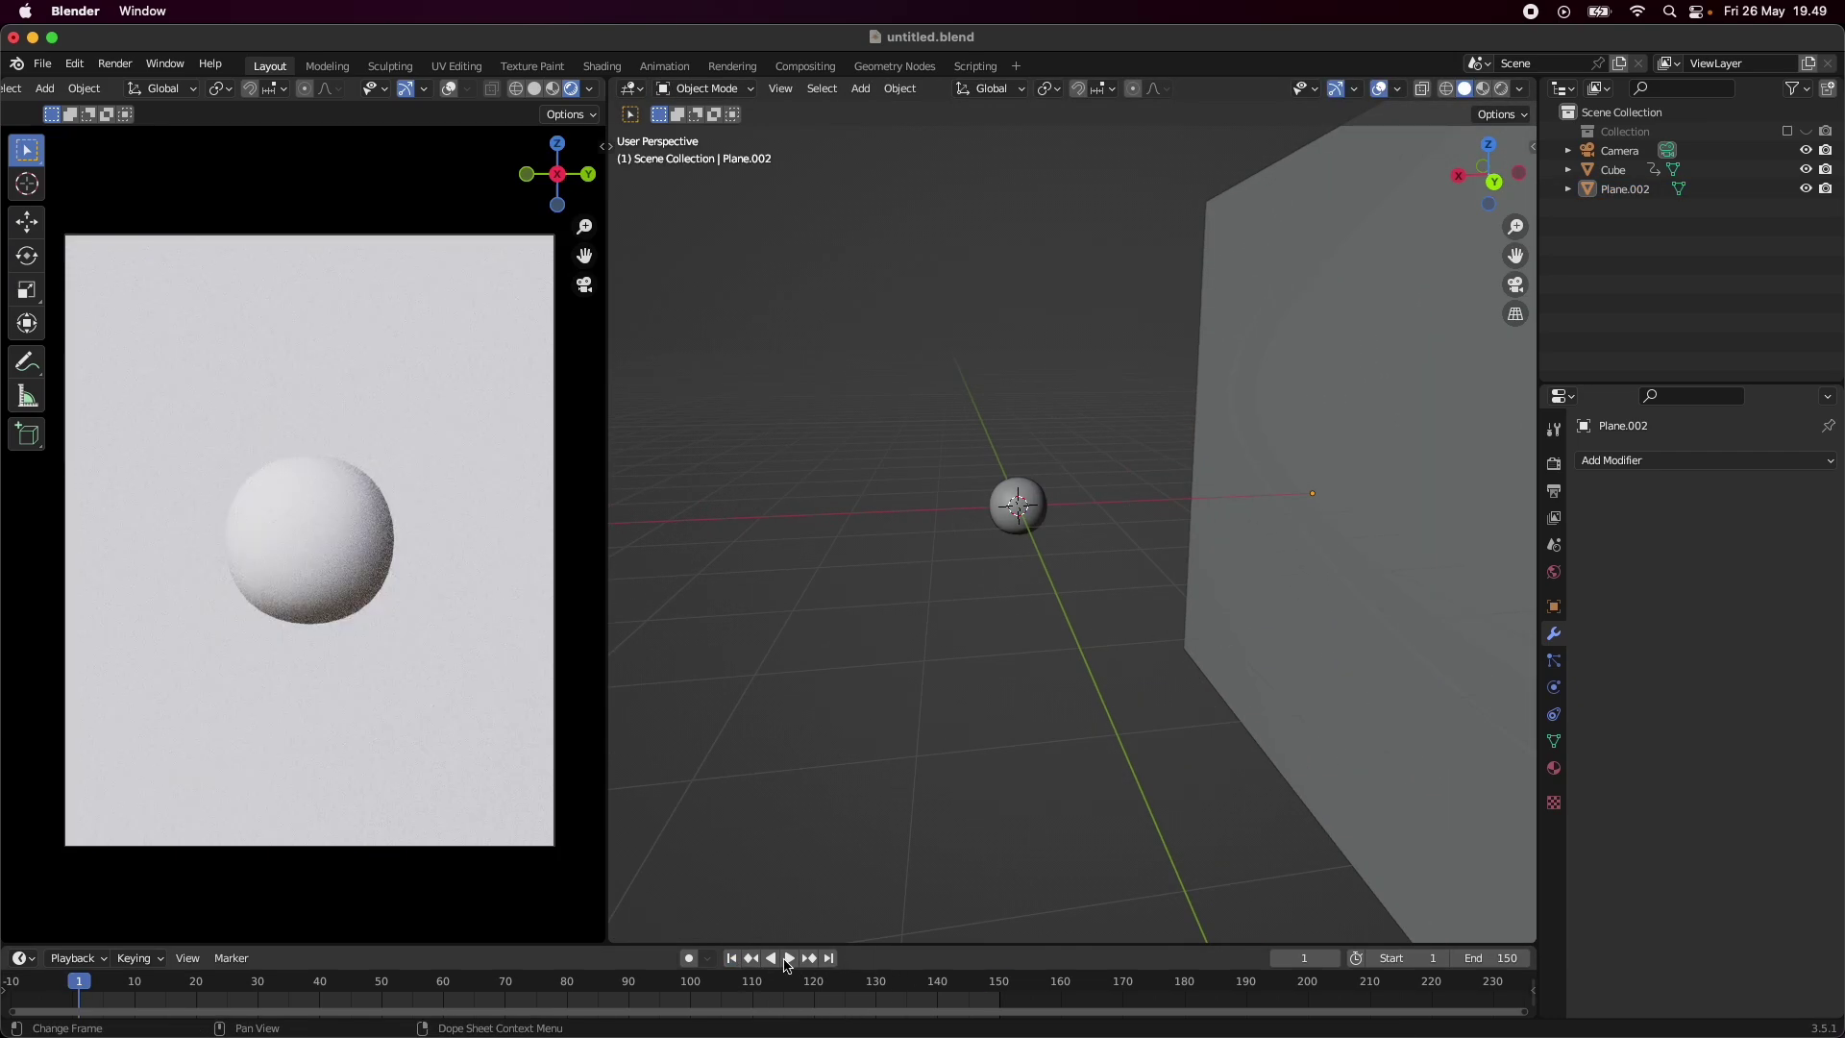
{"action": "left_click", "coordinate": [1000, 985]}
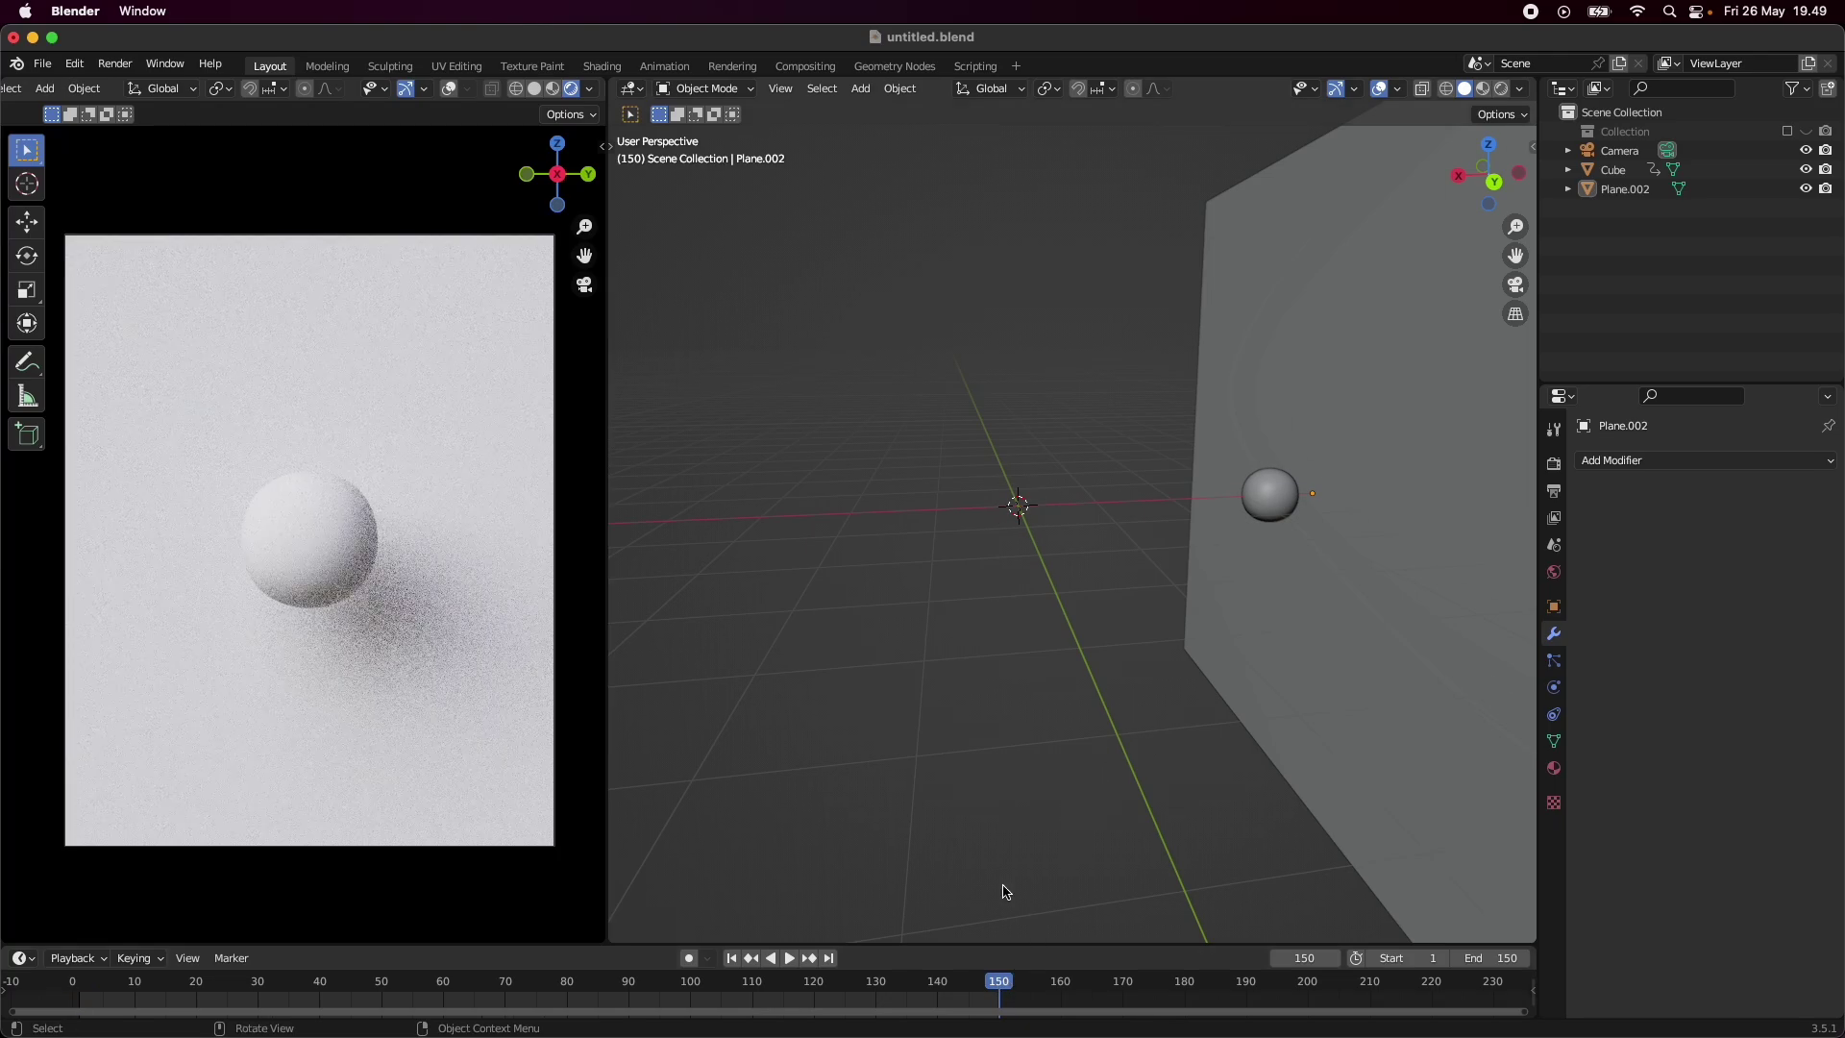
{"action": "left_click", "coordinate": [1254, 499]}
{"action": "middle_click_drag", "start_coordinate": [1122, 672], "coordinate": [1081, 664]}
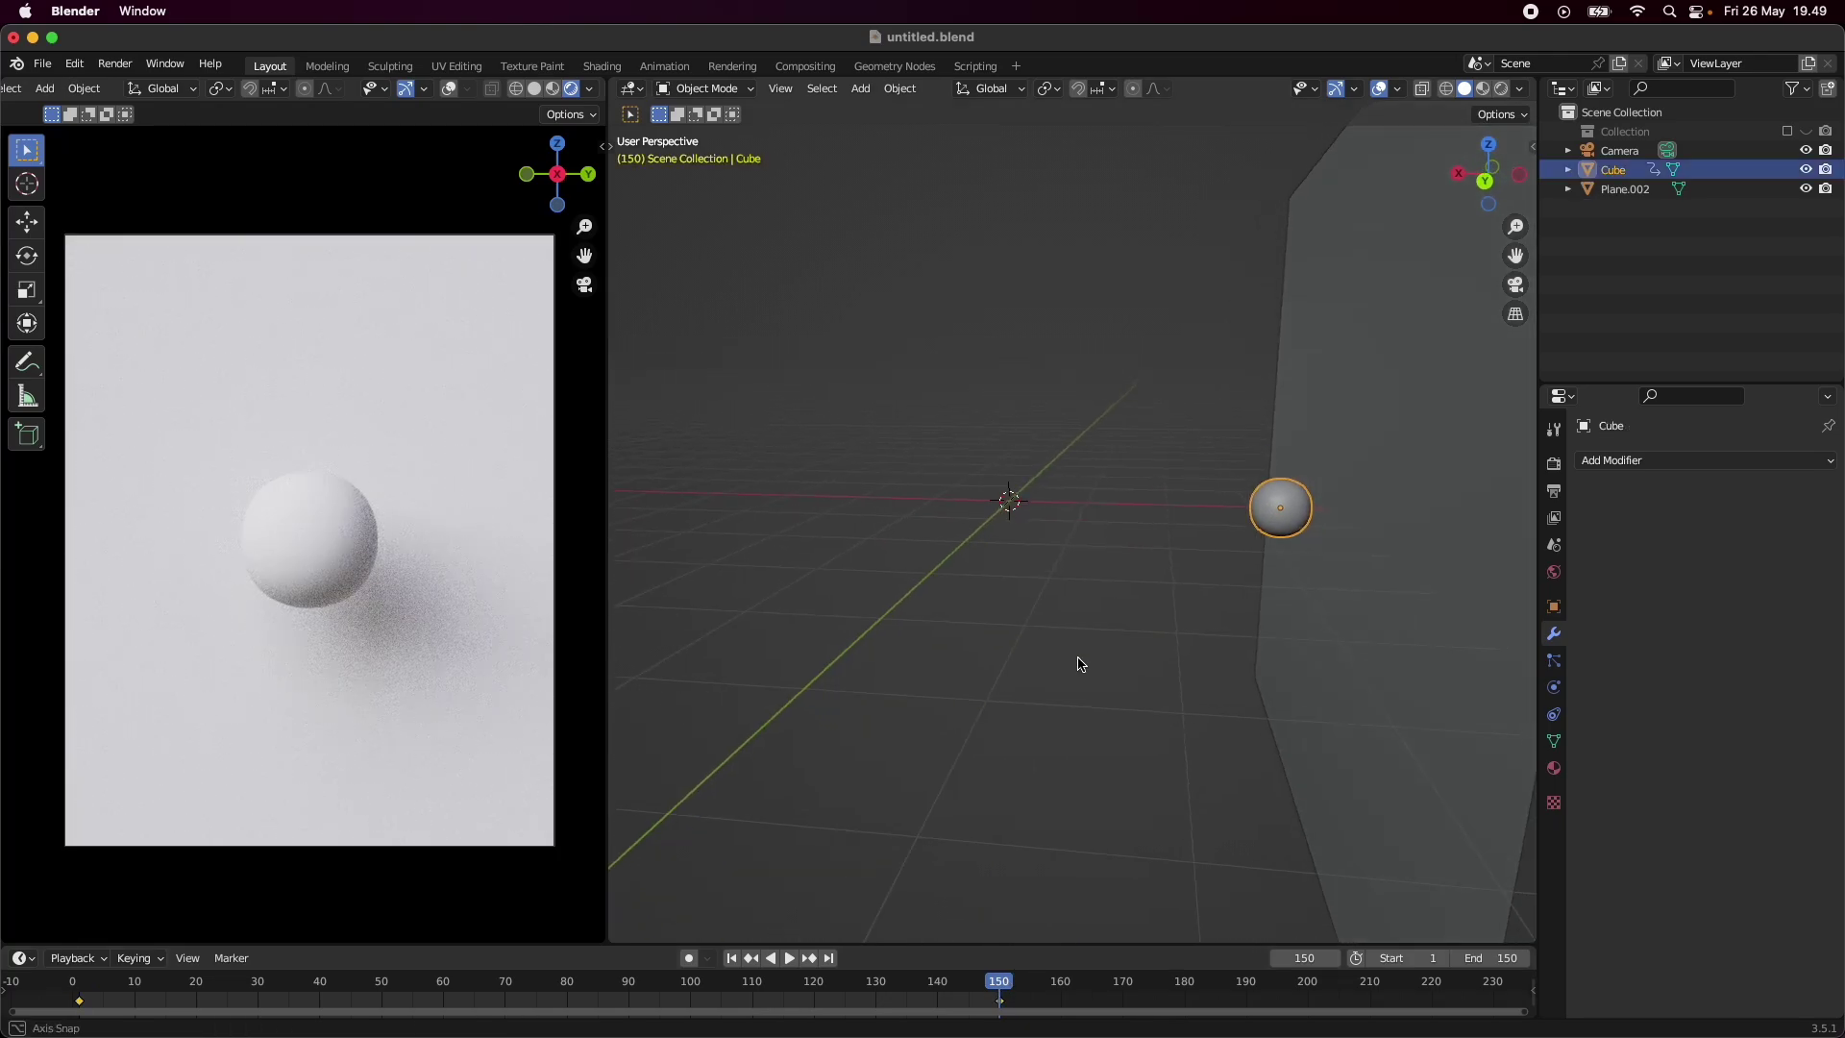
- Set the sphere's keyframes to Linear interpolation and play from frame 1
{"action": "left_click", "coordinate": [732, 958]}
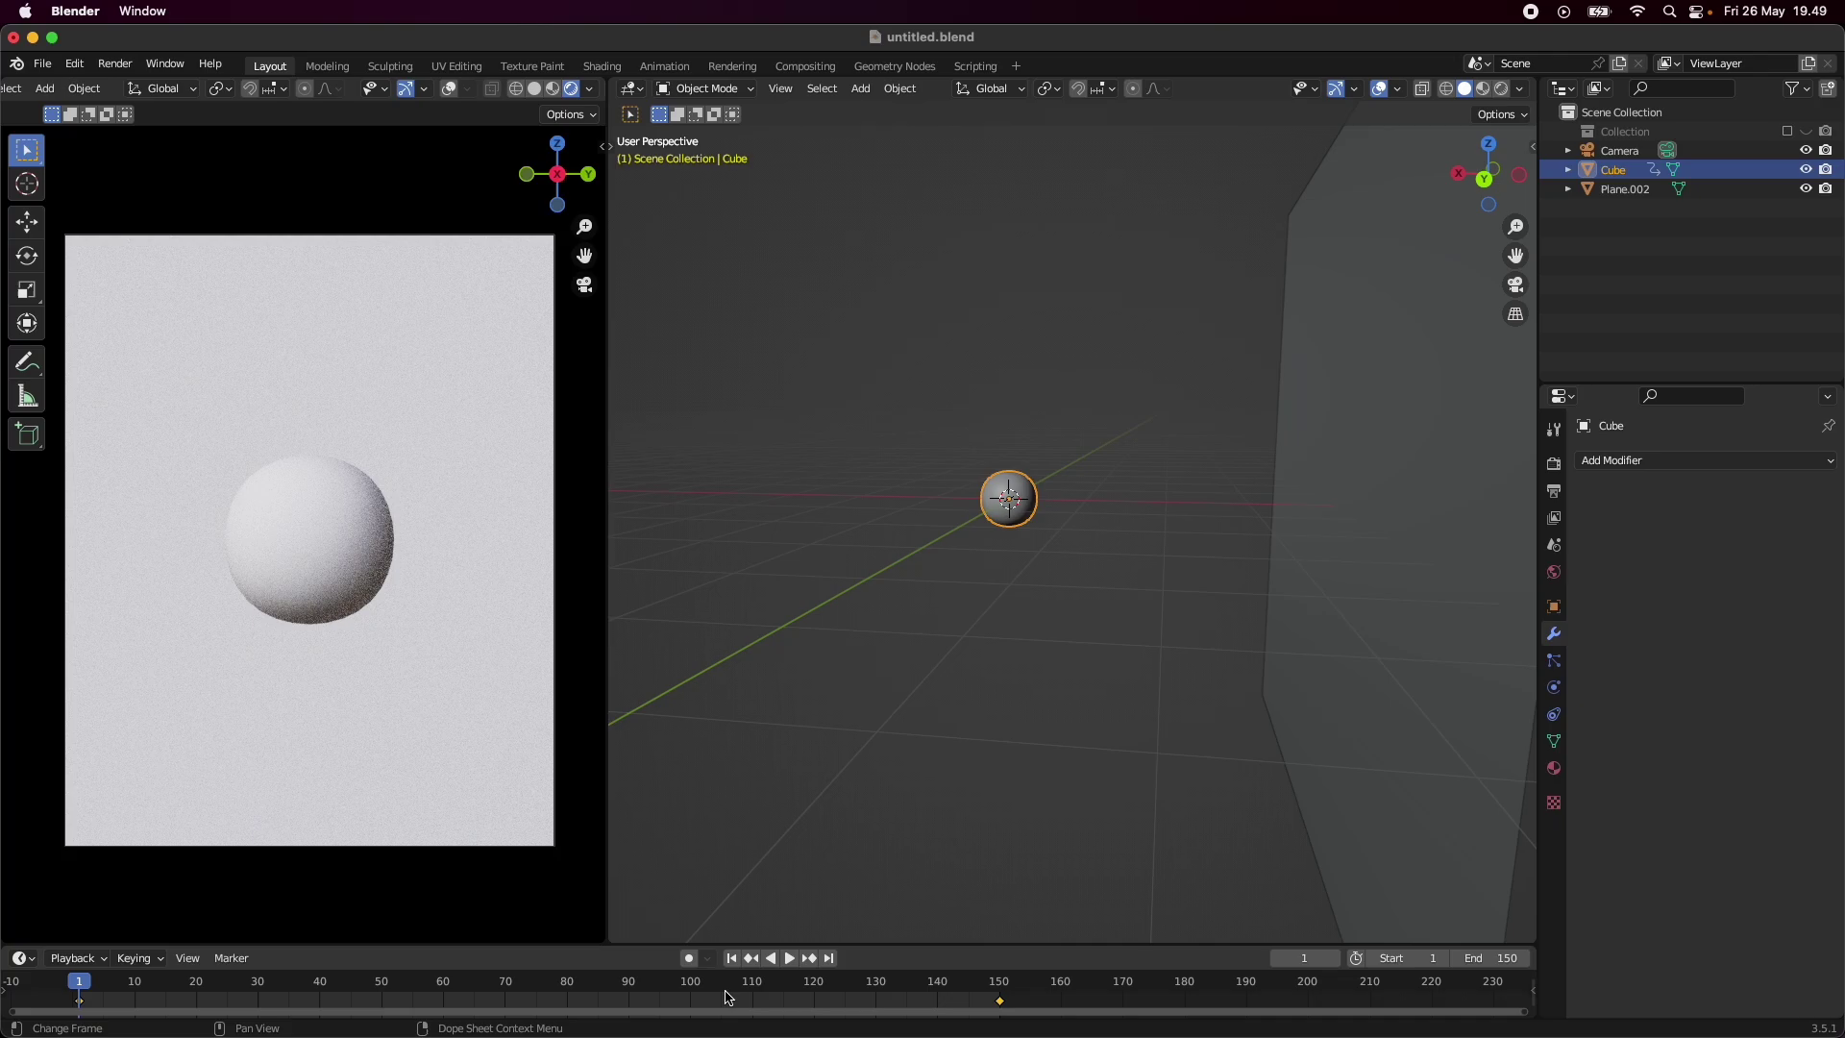
{"action": "key", "text": "t"}
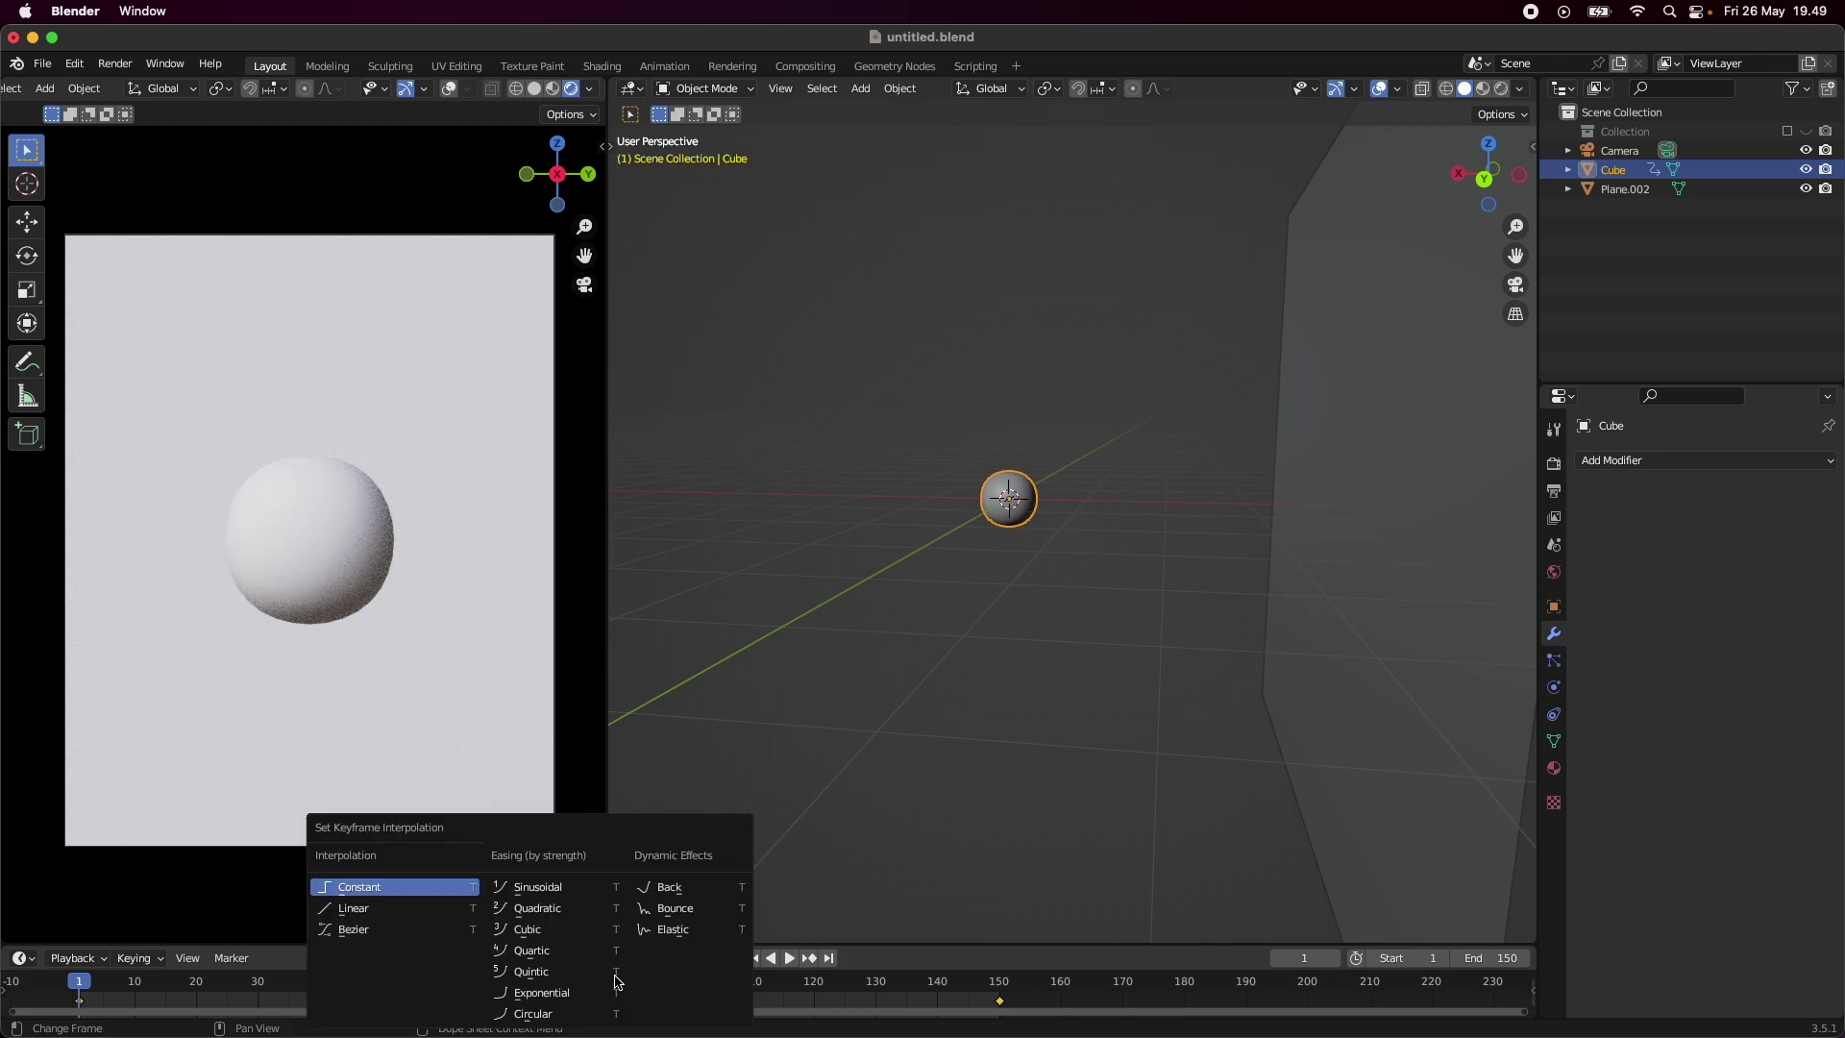
{"action": "left_click", "coordinate": [402, 909]}
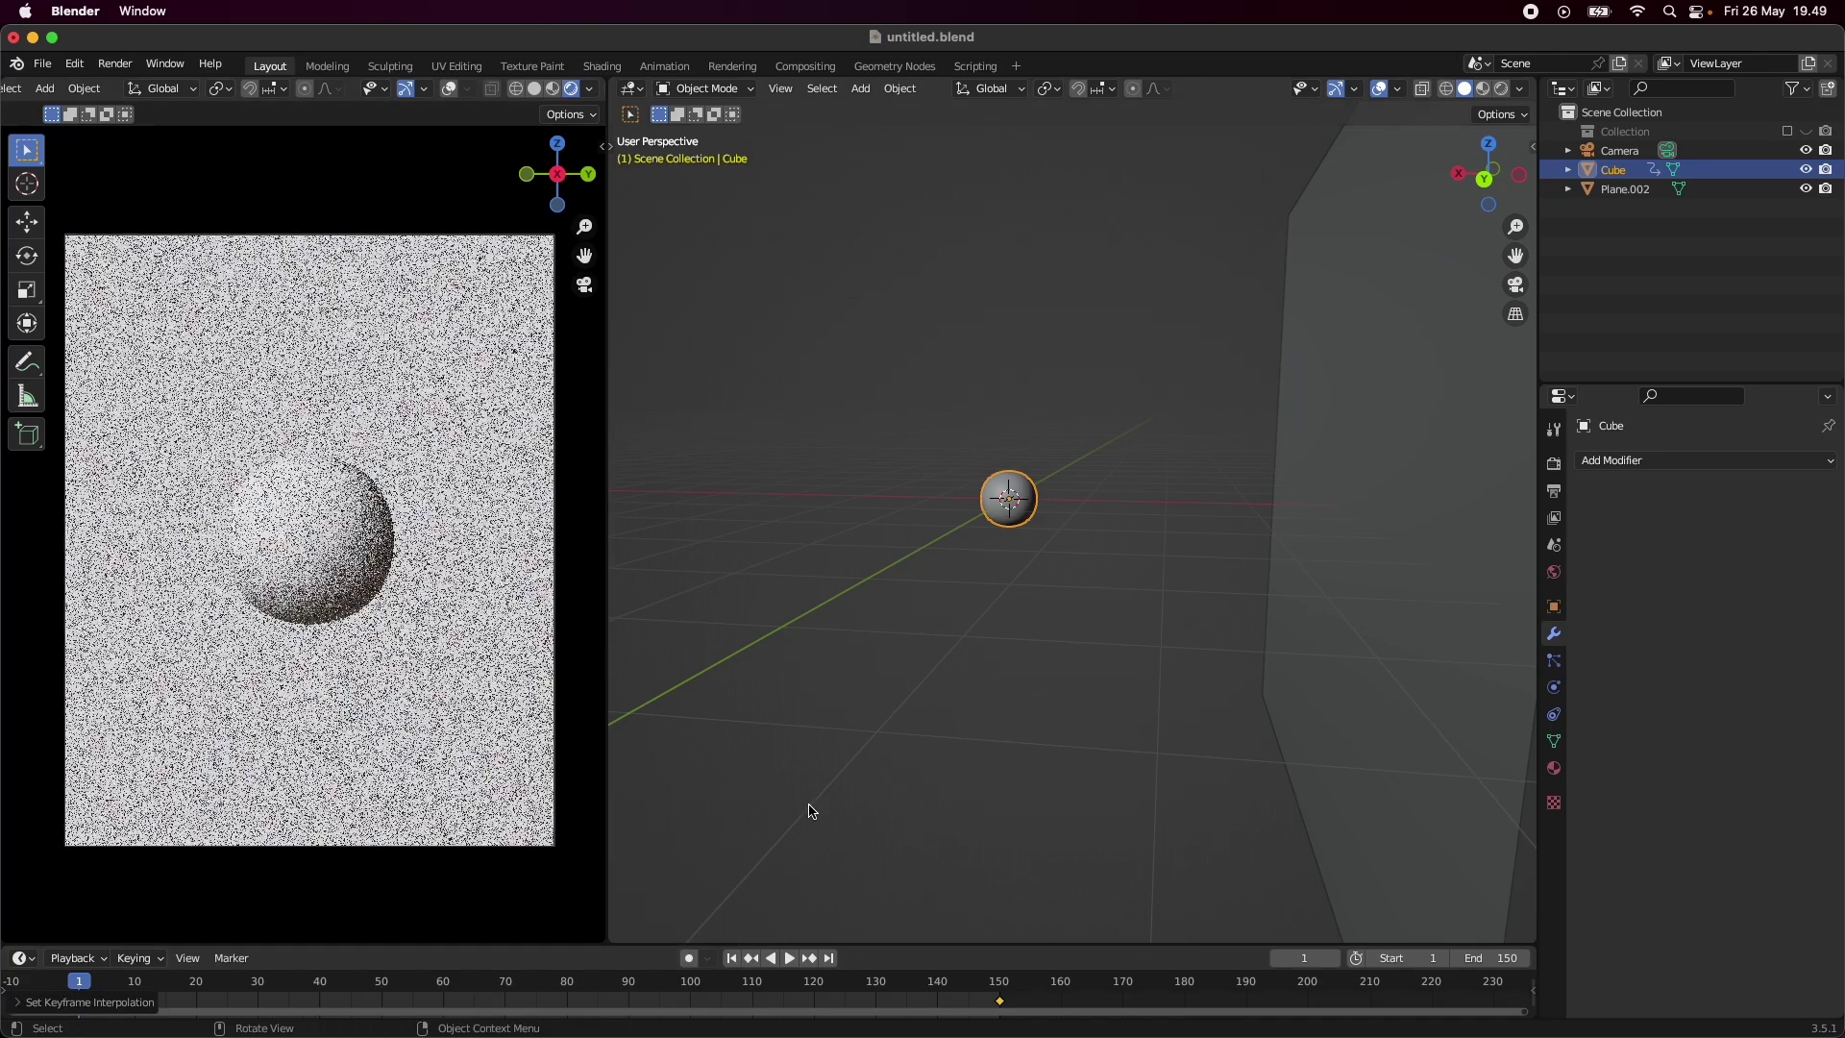
{"action": "left_click", "coordinate": [790, 959]}
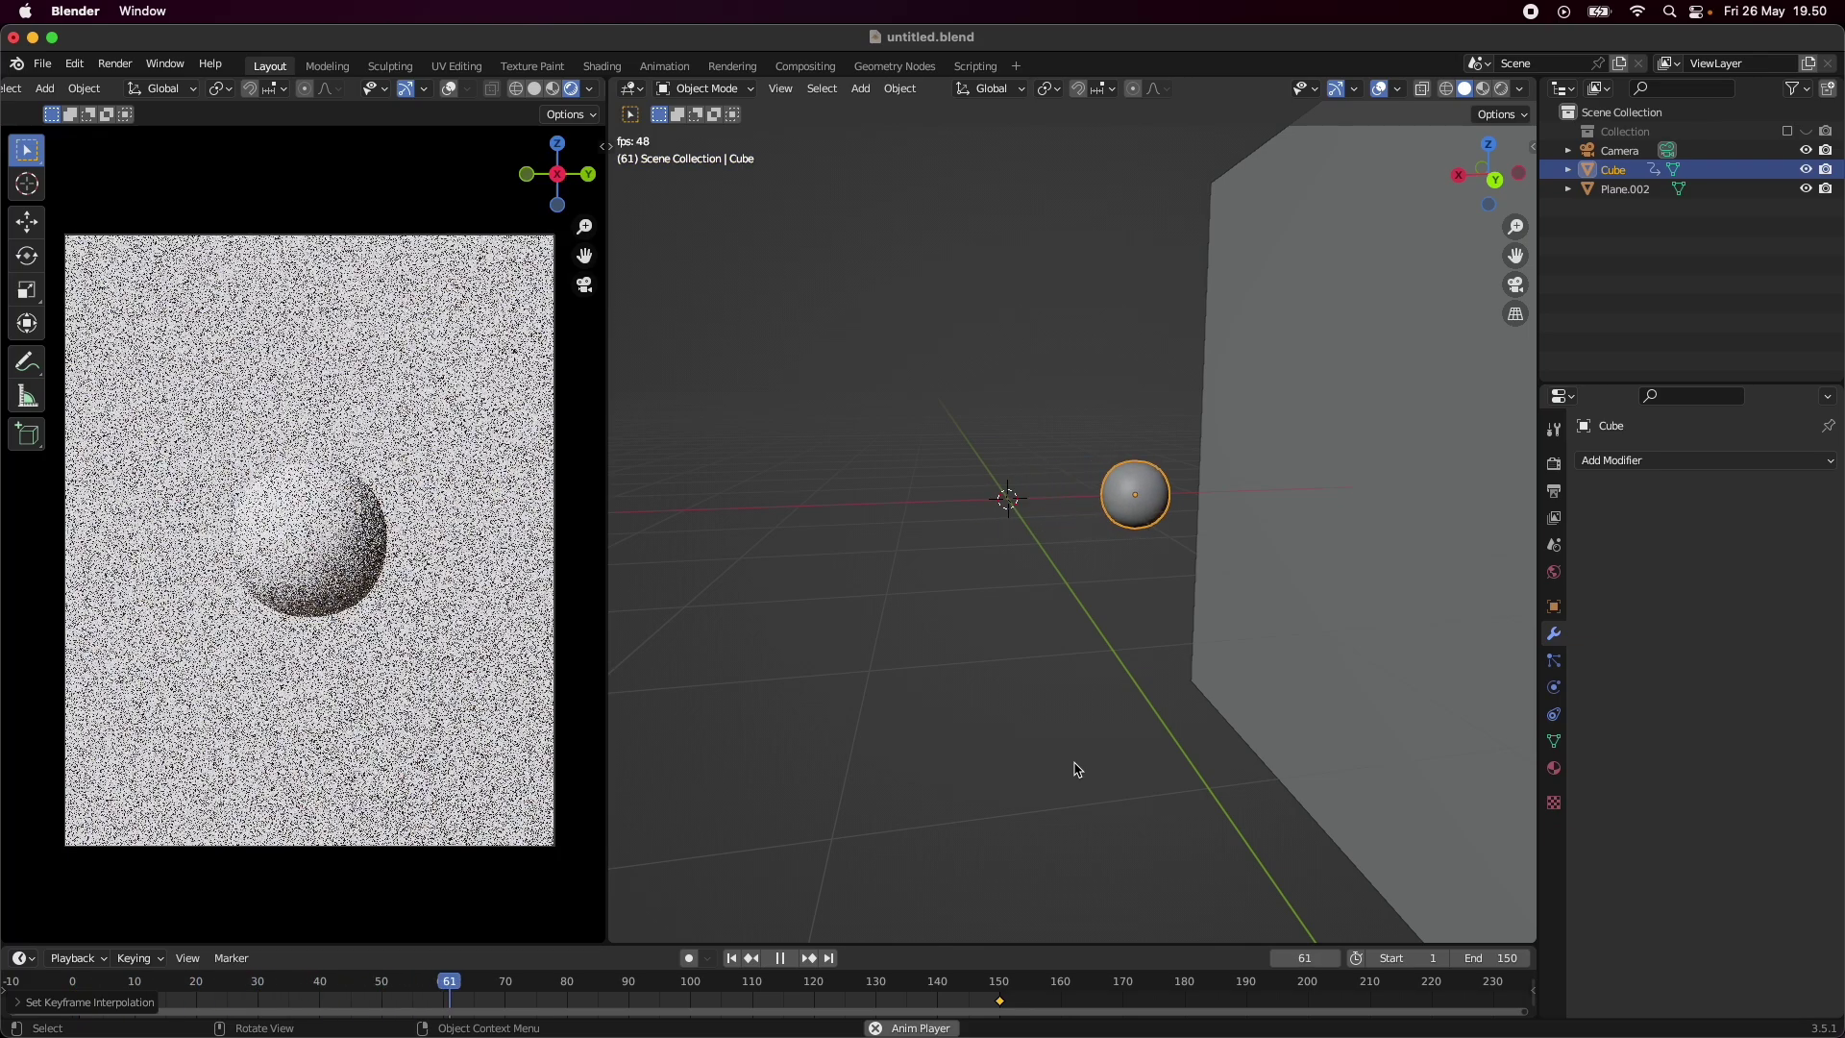
- Stop playback, return to frame 1 and deselect the sphere
{"action": "left_click", "coordinate": [783, 960]}
{"action": "left_click", "coordinate": [731, 958]}
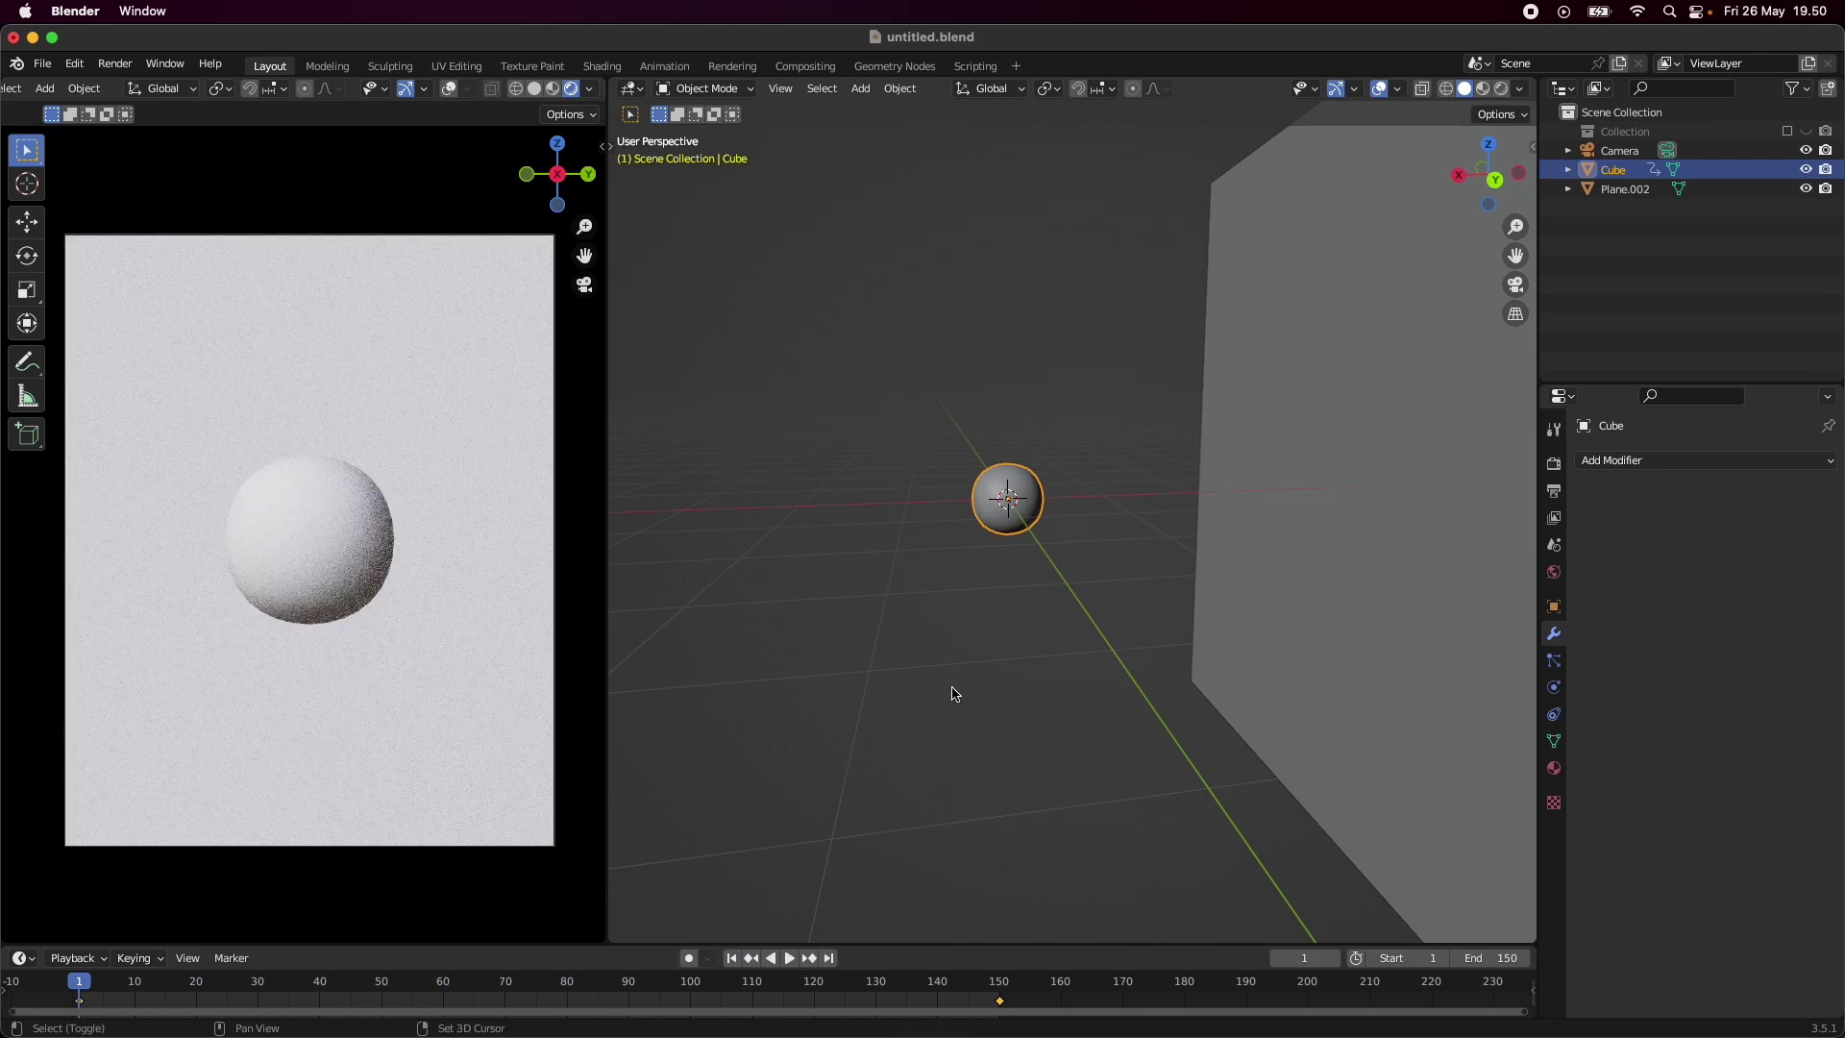
{"action": "middle_click_drag", "start_coordinate": [955, 691], "coordinate": [995, 663]}
{"action": "left_click", "coordinate": [1005, 704]}
- Add a plane scaled about 2.93, rotated 90° on Y, moved along X to the sphere, and save
{"action": "key", "text": "shift+a"}
{"action": "mouse_move", "coordinate": [1004, 646]}
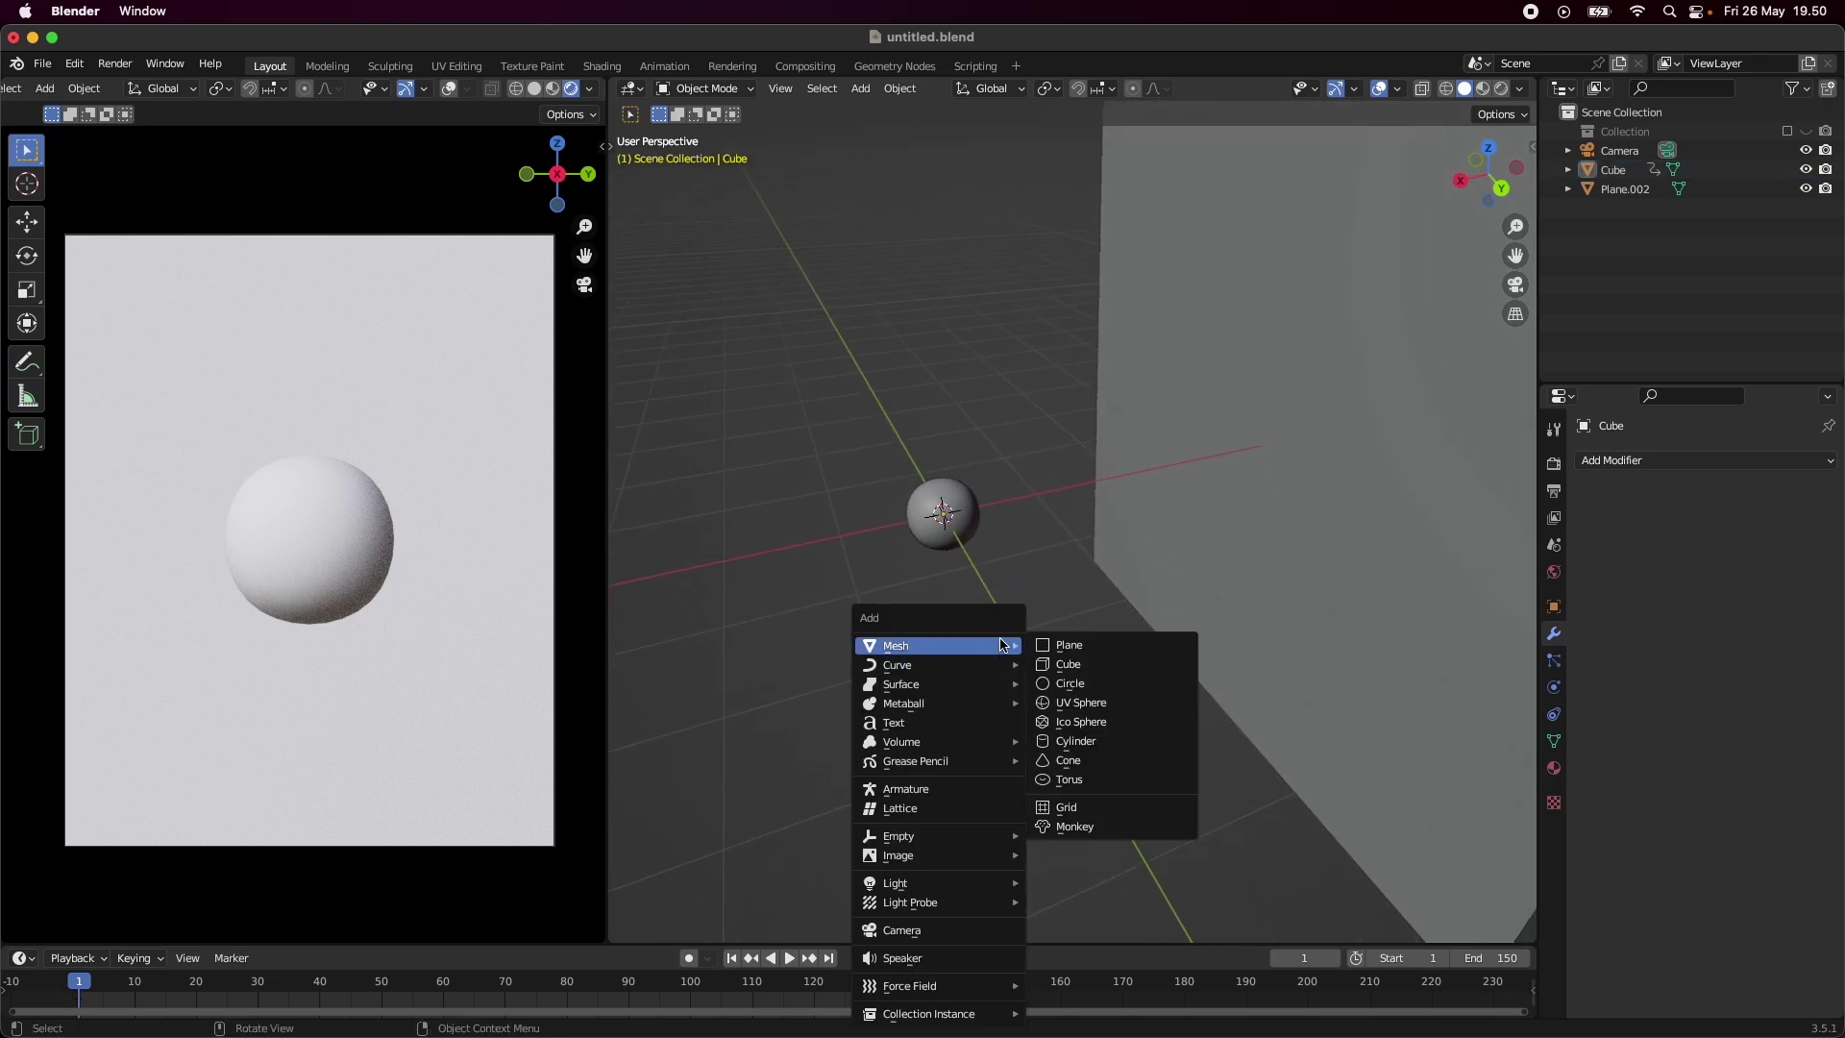
{"action": "left_click", "coordinate": [1105, 647]}
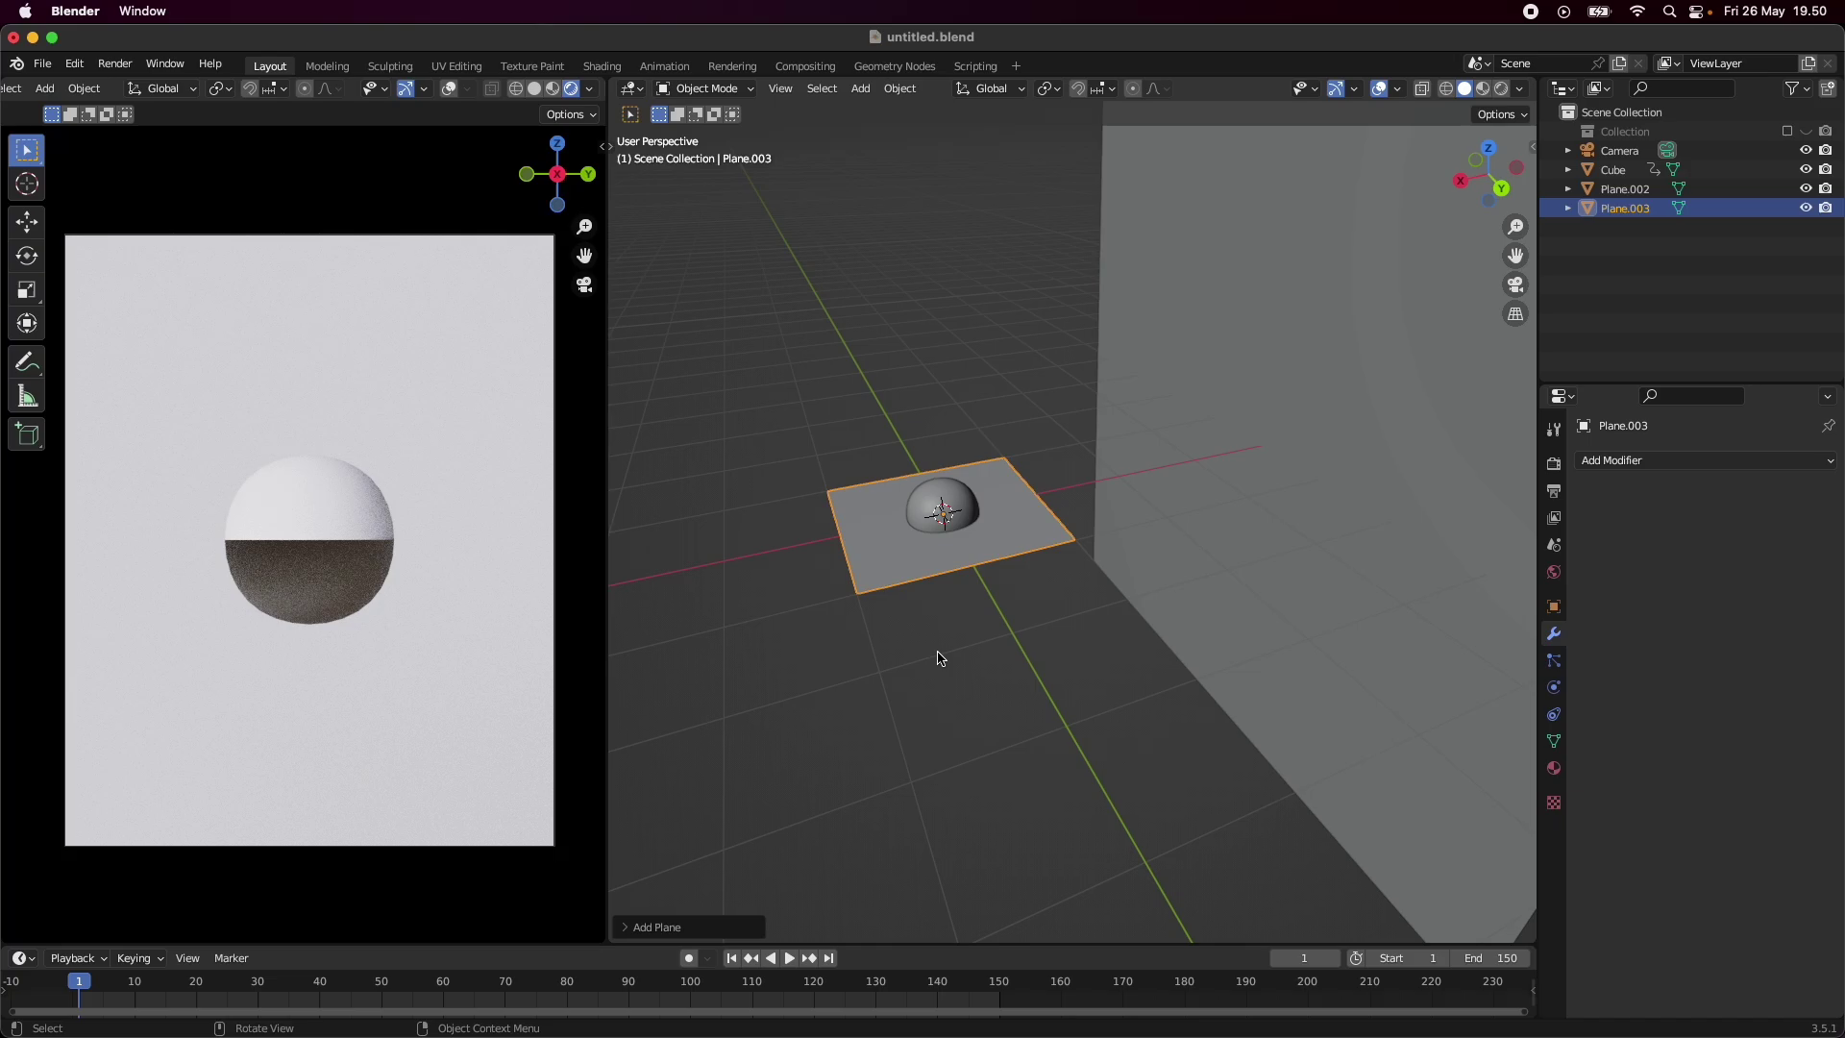
{"action": "key", "text": "s"}
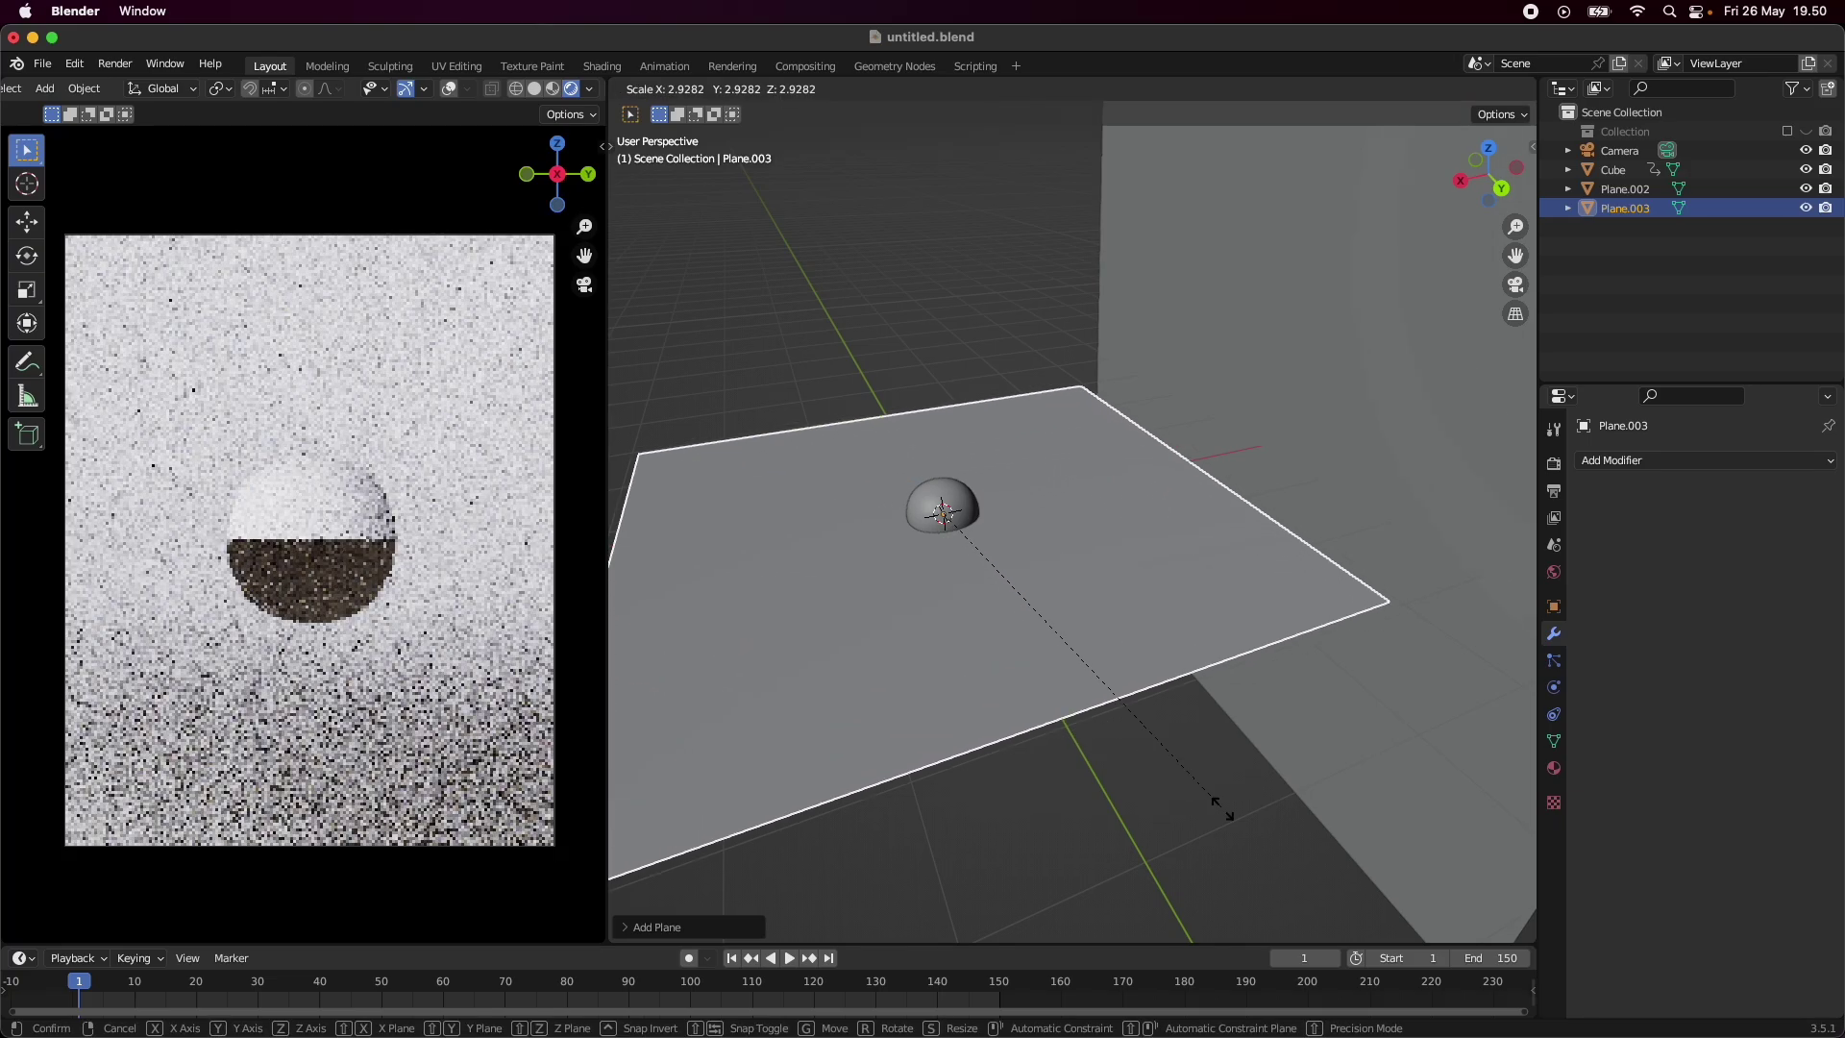
{"action": "left_click", "coordinate": [1217, 808]}
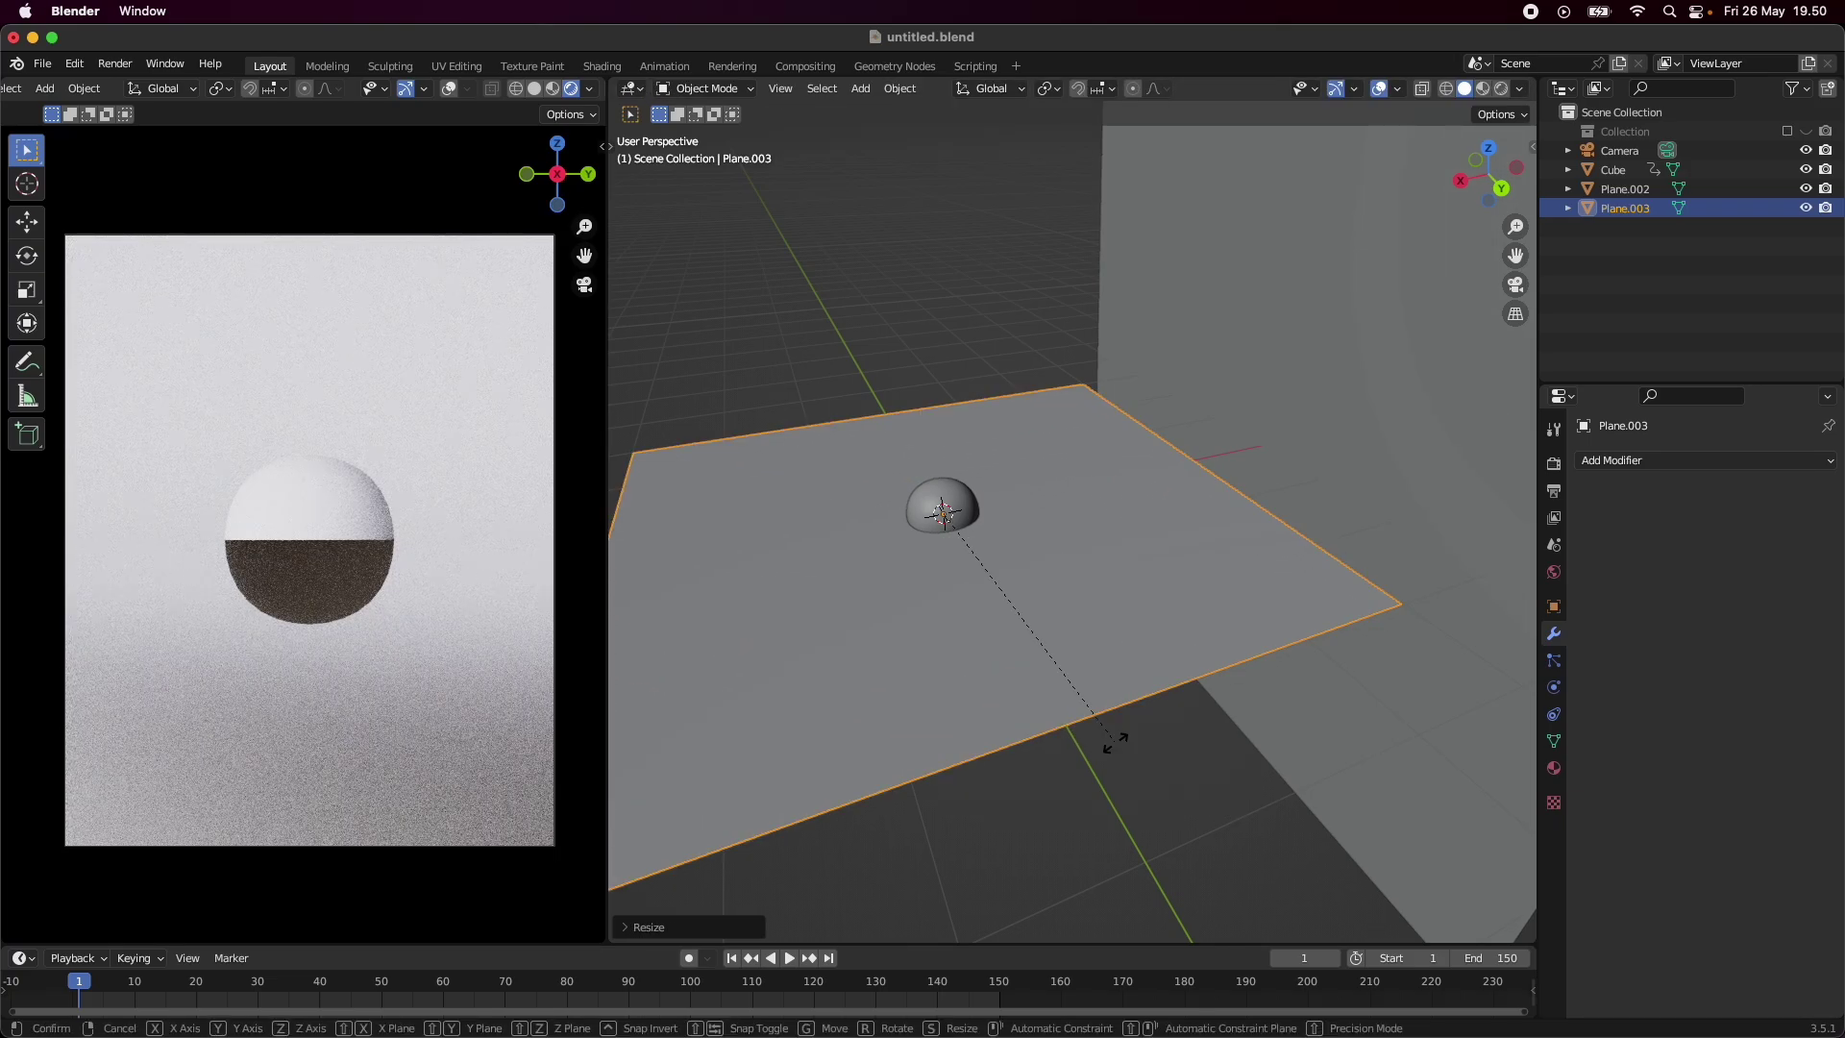
{"action": "type", "text": "y90"}
{"action": "key", "text": "Return"}
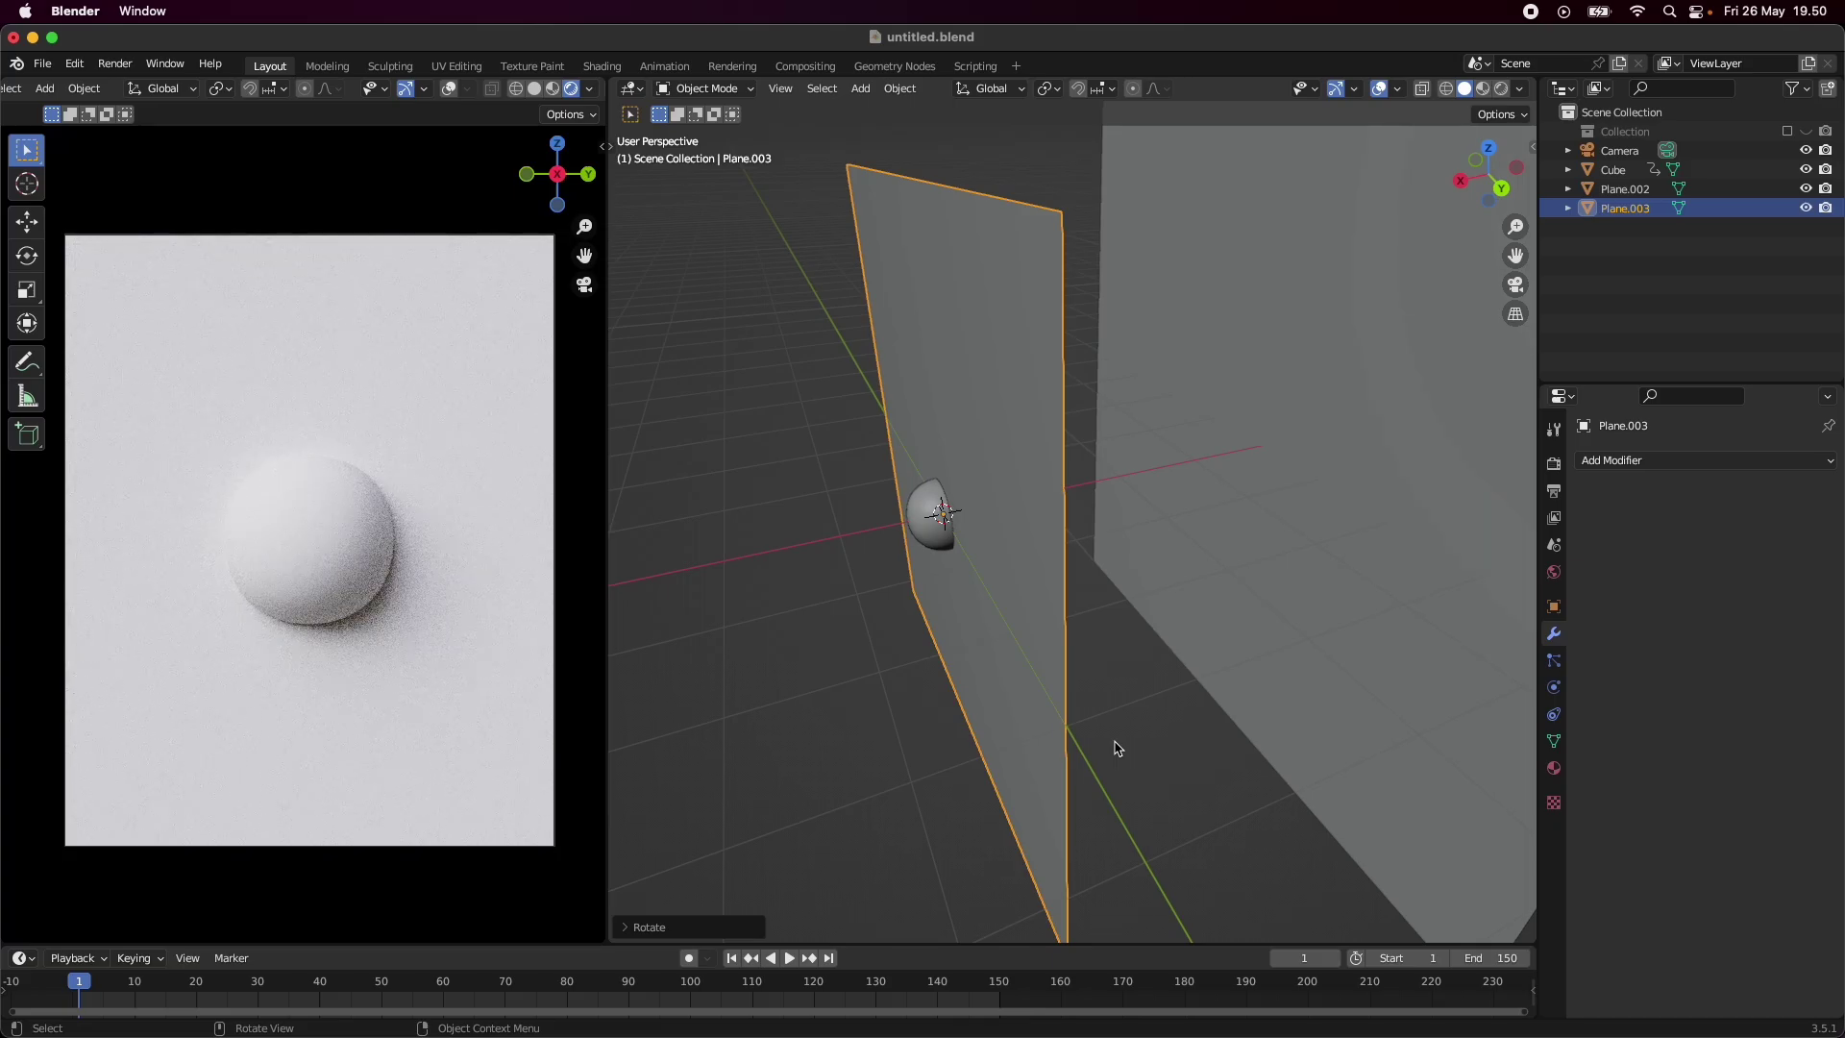
{"action": "key", "text": "g"}
{"action": "key", "text": "x"}
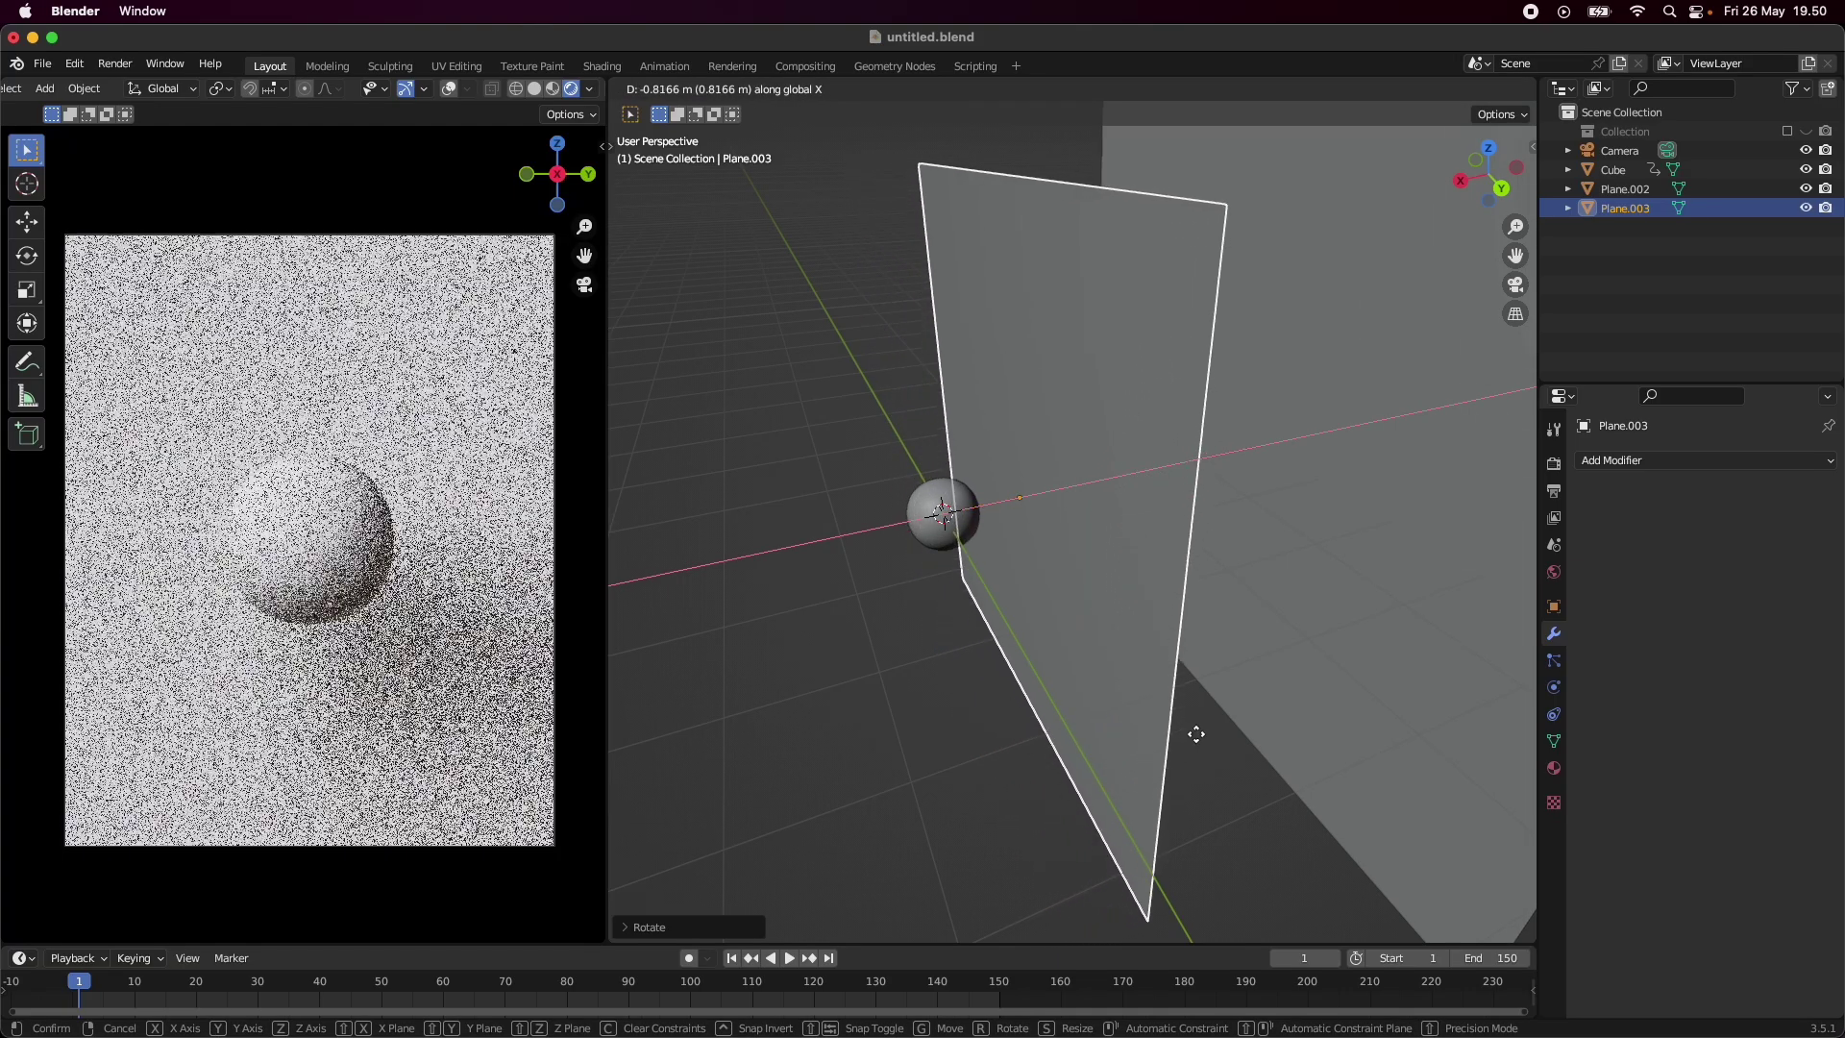
{"action": "left_click", "coordinate": [1197, 742]}
{"action": "middle_click_drag", "start_coordinate": [1198, 746], "coordinate": [1166, 649]}
{"action": "key", "text": "super+s"}
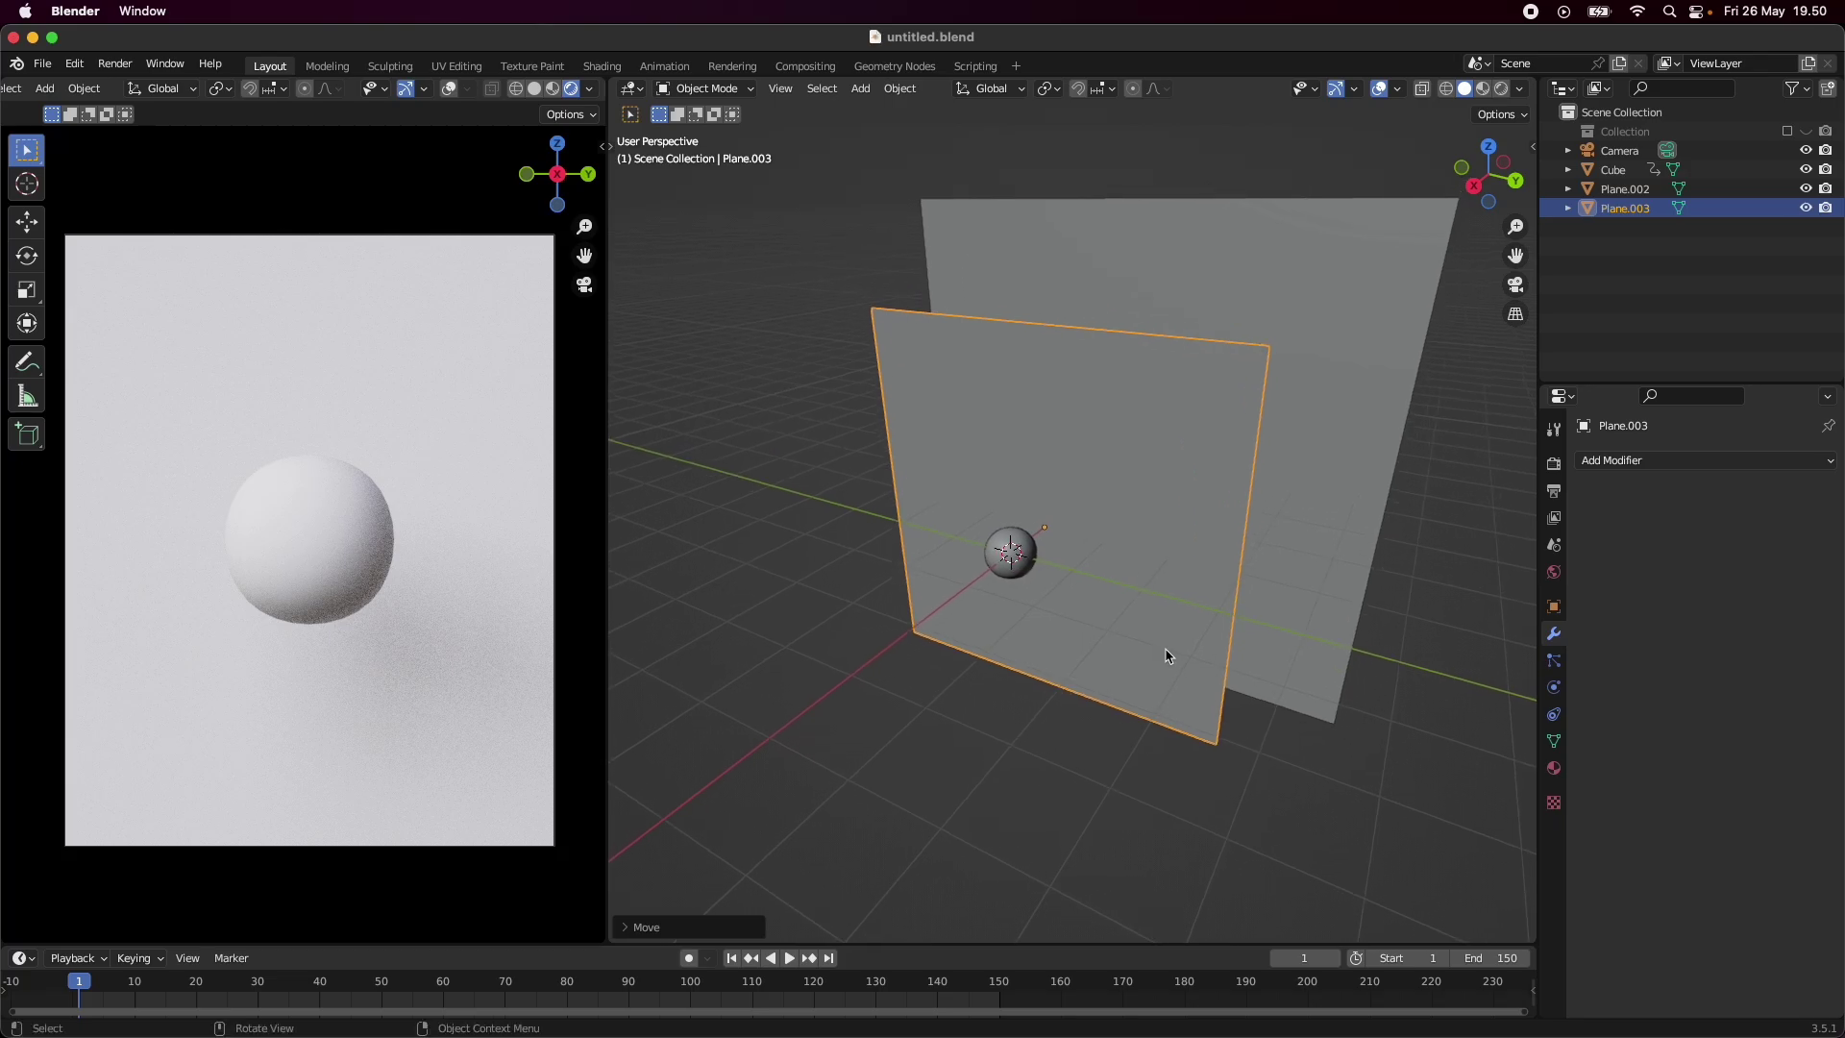
- In Edit Mode, subdivide Plane.003's mesh with 100 cuts
{"action": "left_click", "coordinate": [752, 99]}
{"action": "left_click", "coordinate": [727, 134]}
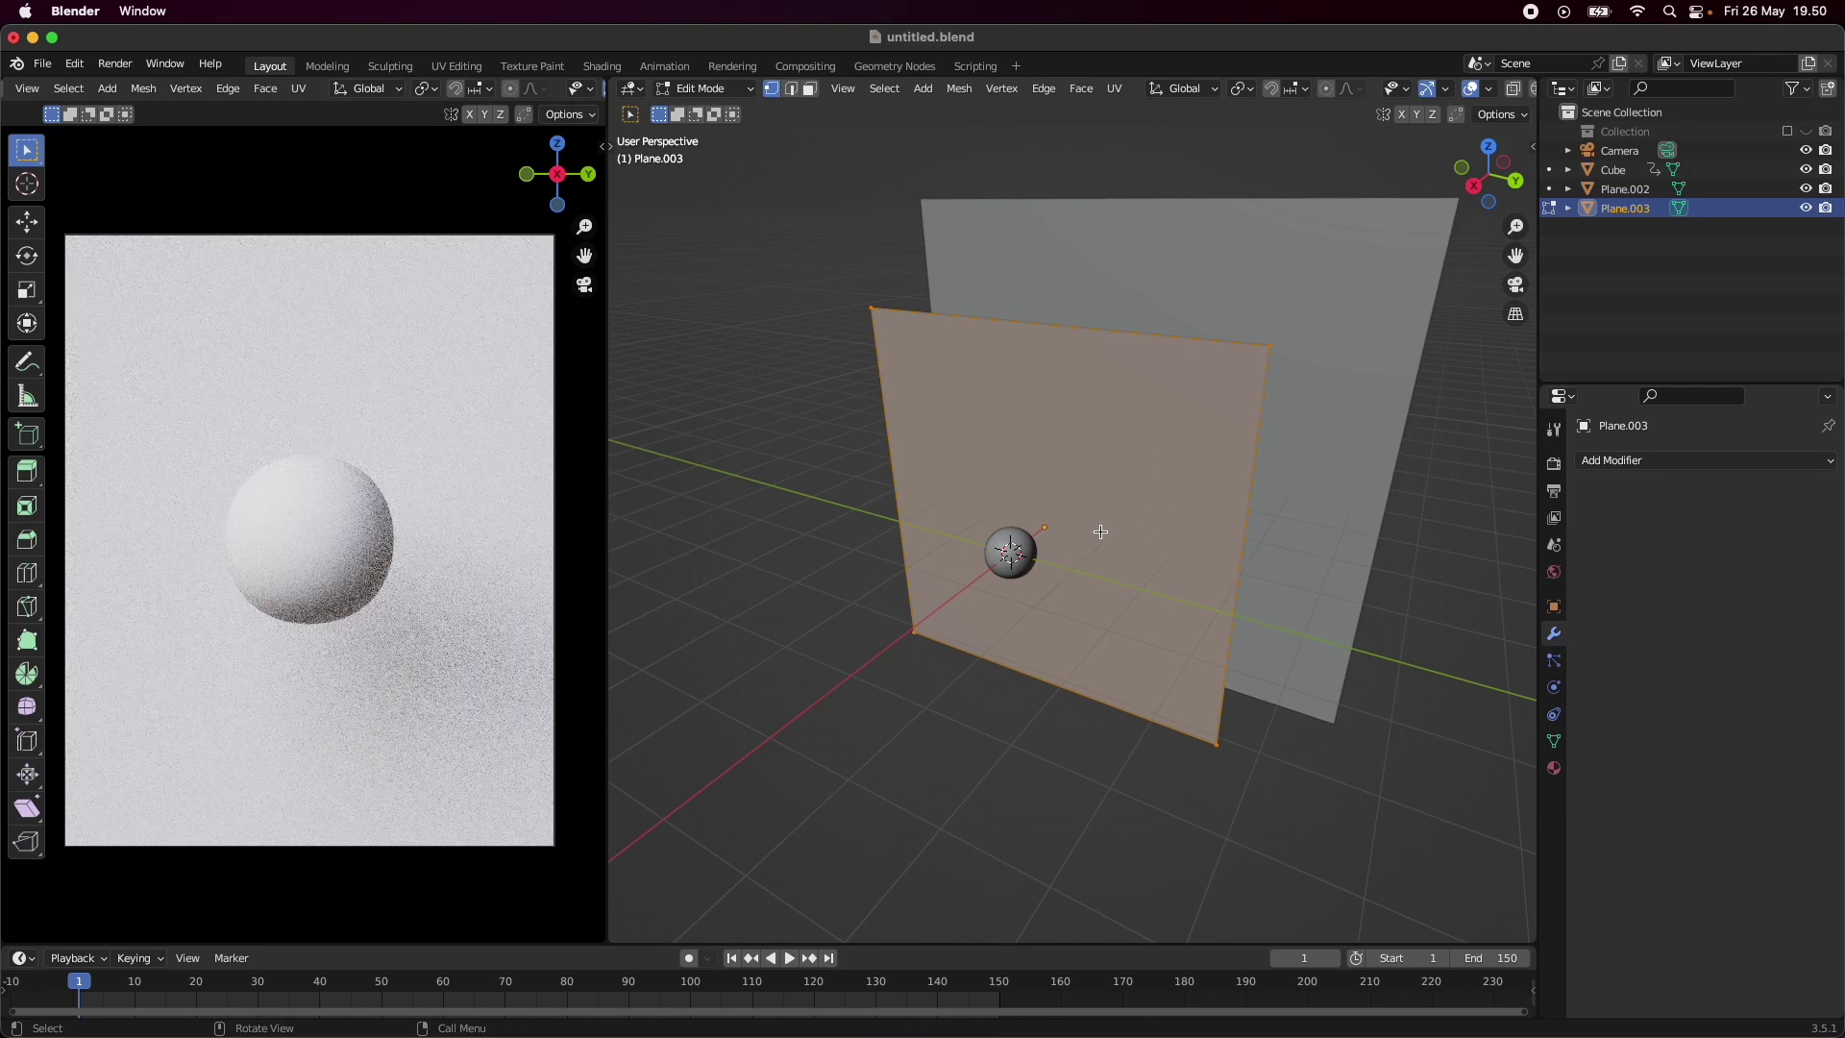
{"action": "scroll", "coordinate": [1076, 538], "scroll_direction": "up", "scroll_amount": 5}
{"action": "middle_click_drag", "start_coordinate": [1029, 573], "coordinate": [1063, 522]}
{"action": "right_click", "coordinate": [1073, 516]}
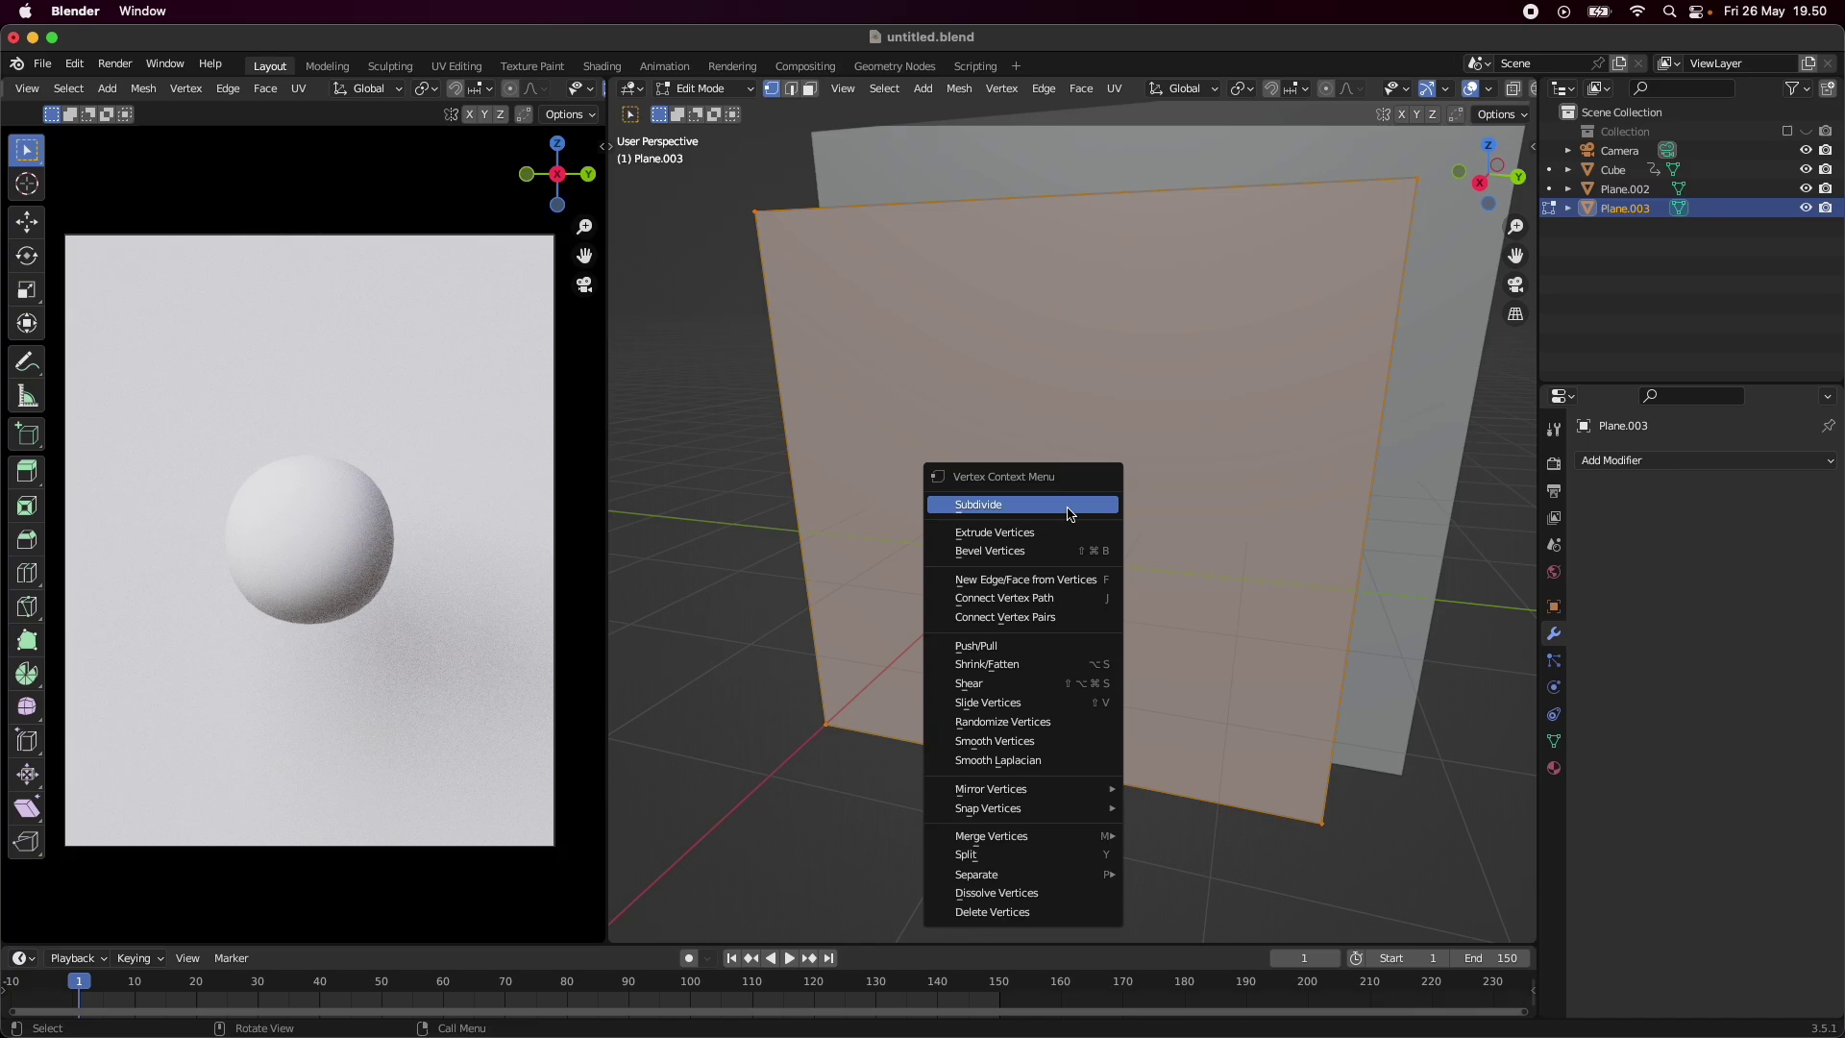
{"action": "left_click", "coordinate": [1073, 507]}
{"action": "left_click", "coordinate": [695, 927]}
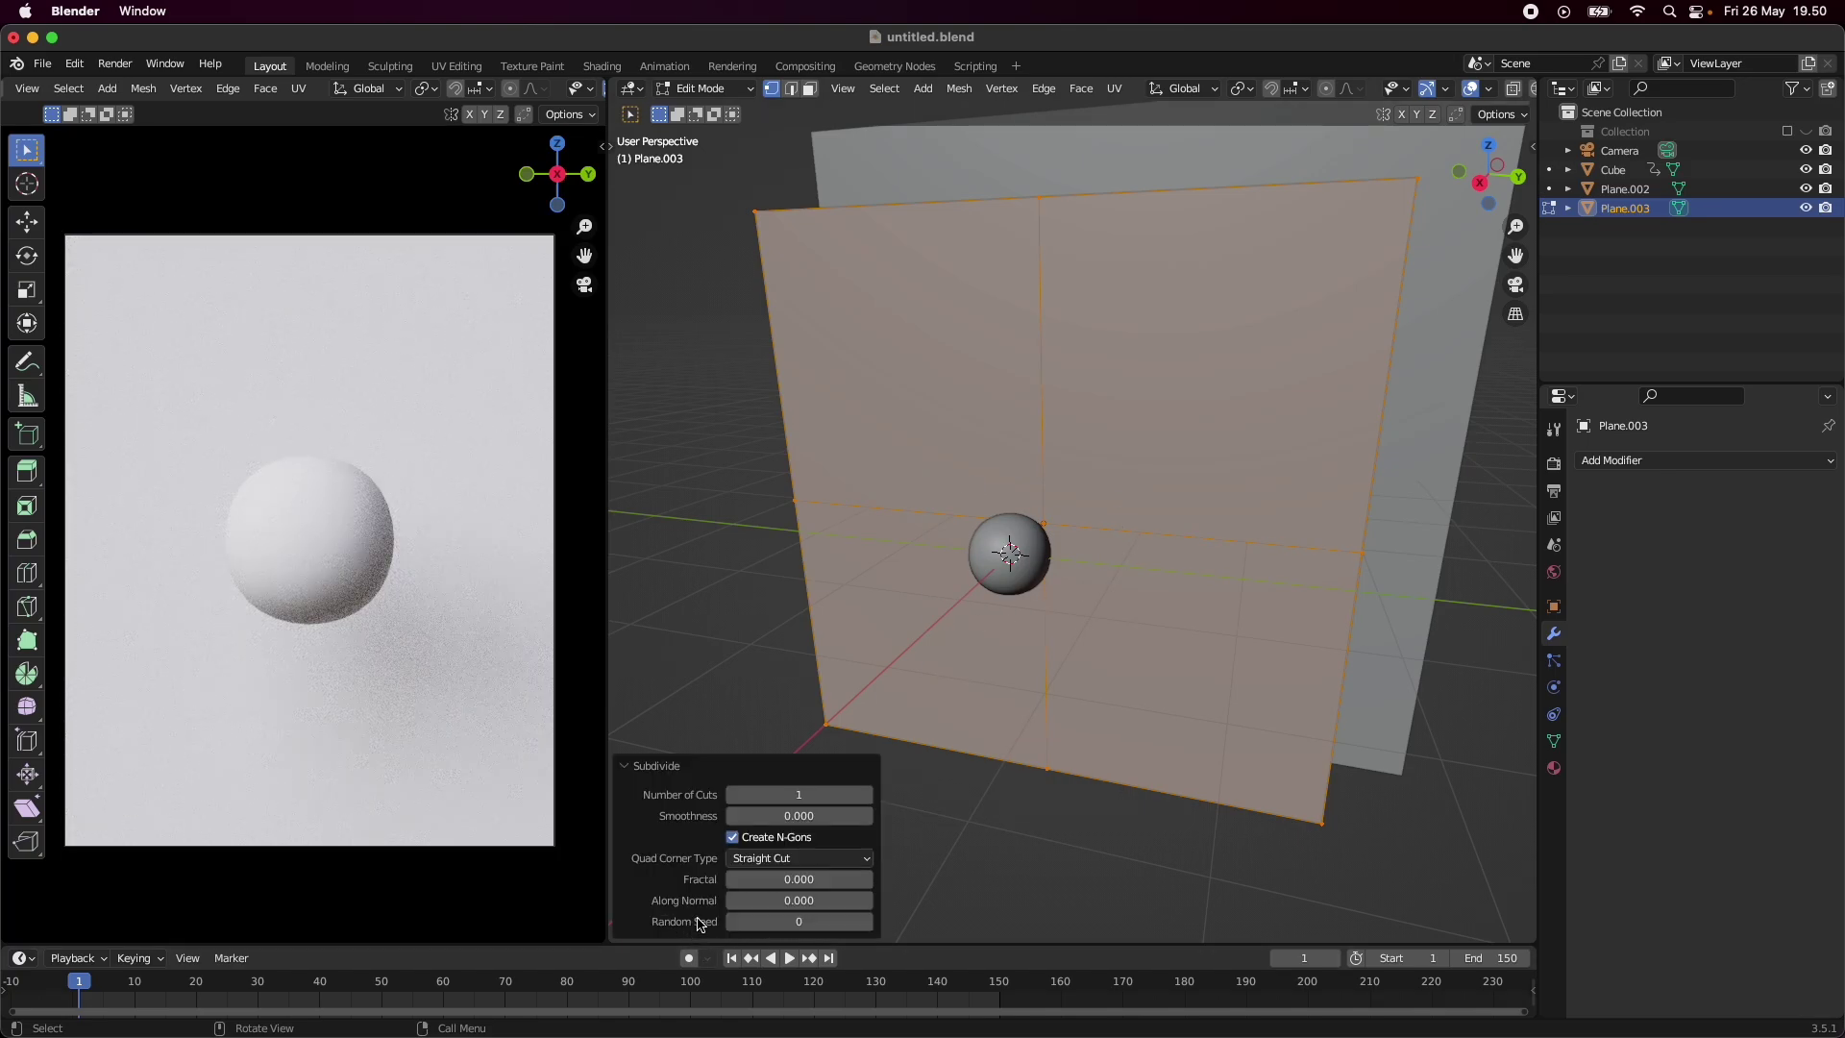
{"action": "left_click", "coordinate": [836, 791]}
{"action": "key", "text": "Return"}
{"action": "left_click", "coordinate": [634, 767]}
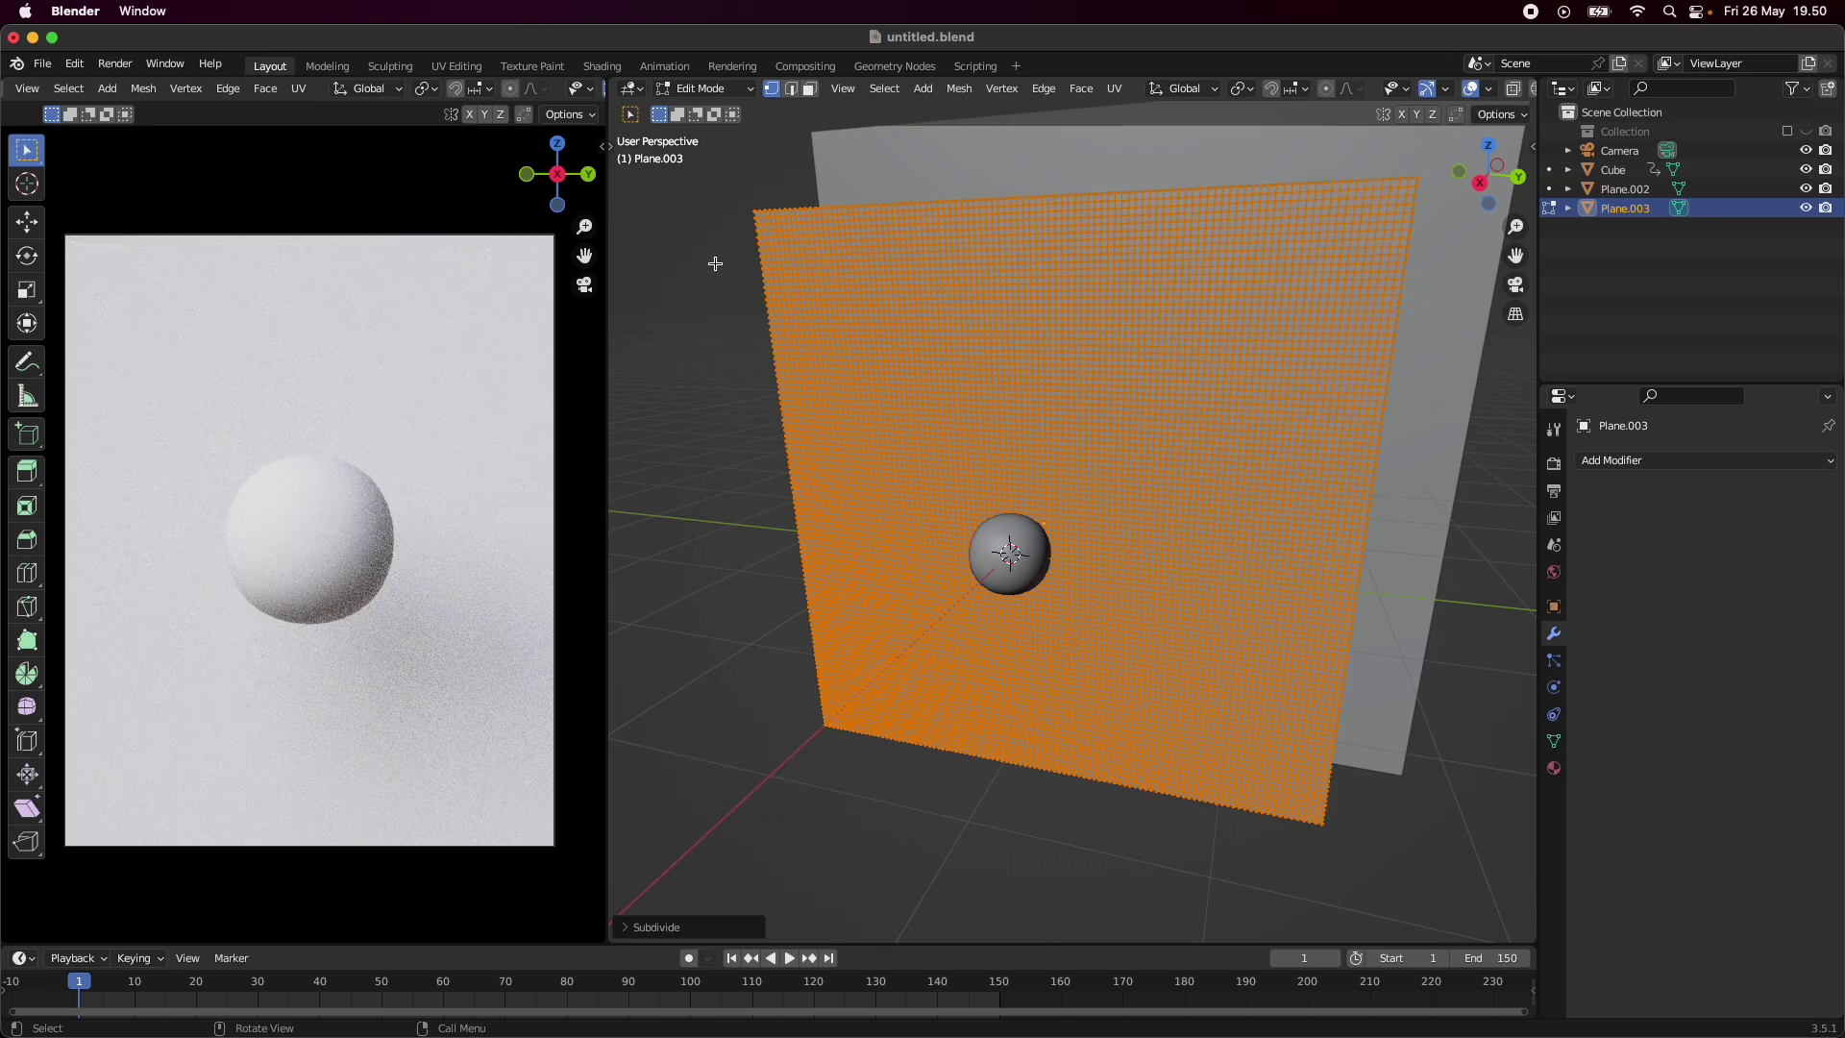
{"action": "middle_click_drag", "start_coordinate": [1009, 499], "coordinate": [1482, 386]}
{"action": "scroll", "coordinate": [1074, 508], "scroll_direction": "up", "scroll_amount": 5}
{"action": "middle_click_drag", "start_coordinate": [1147, 511], "coordinate": [1186, 484]}
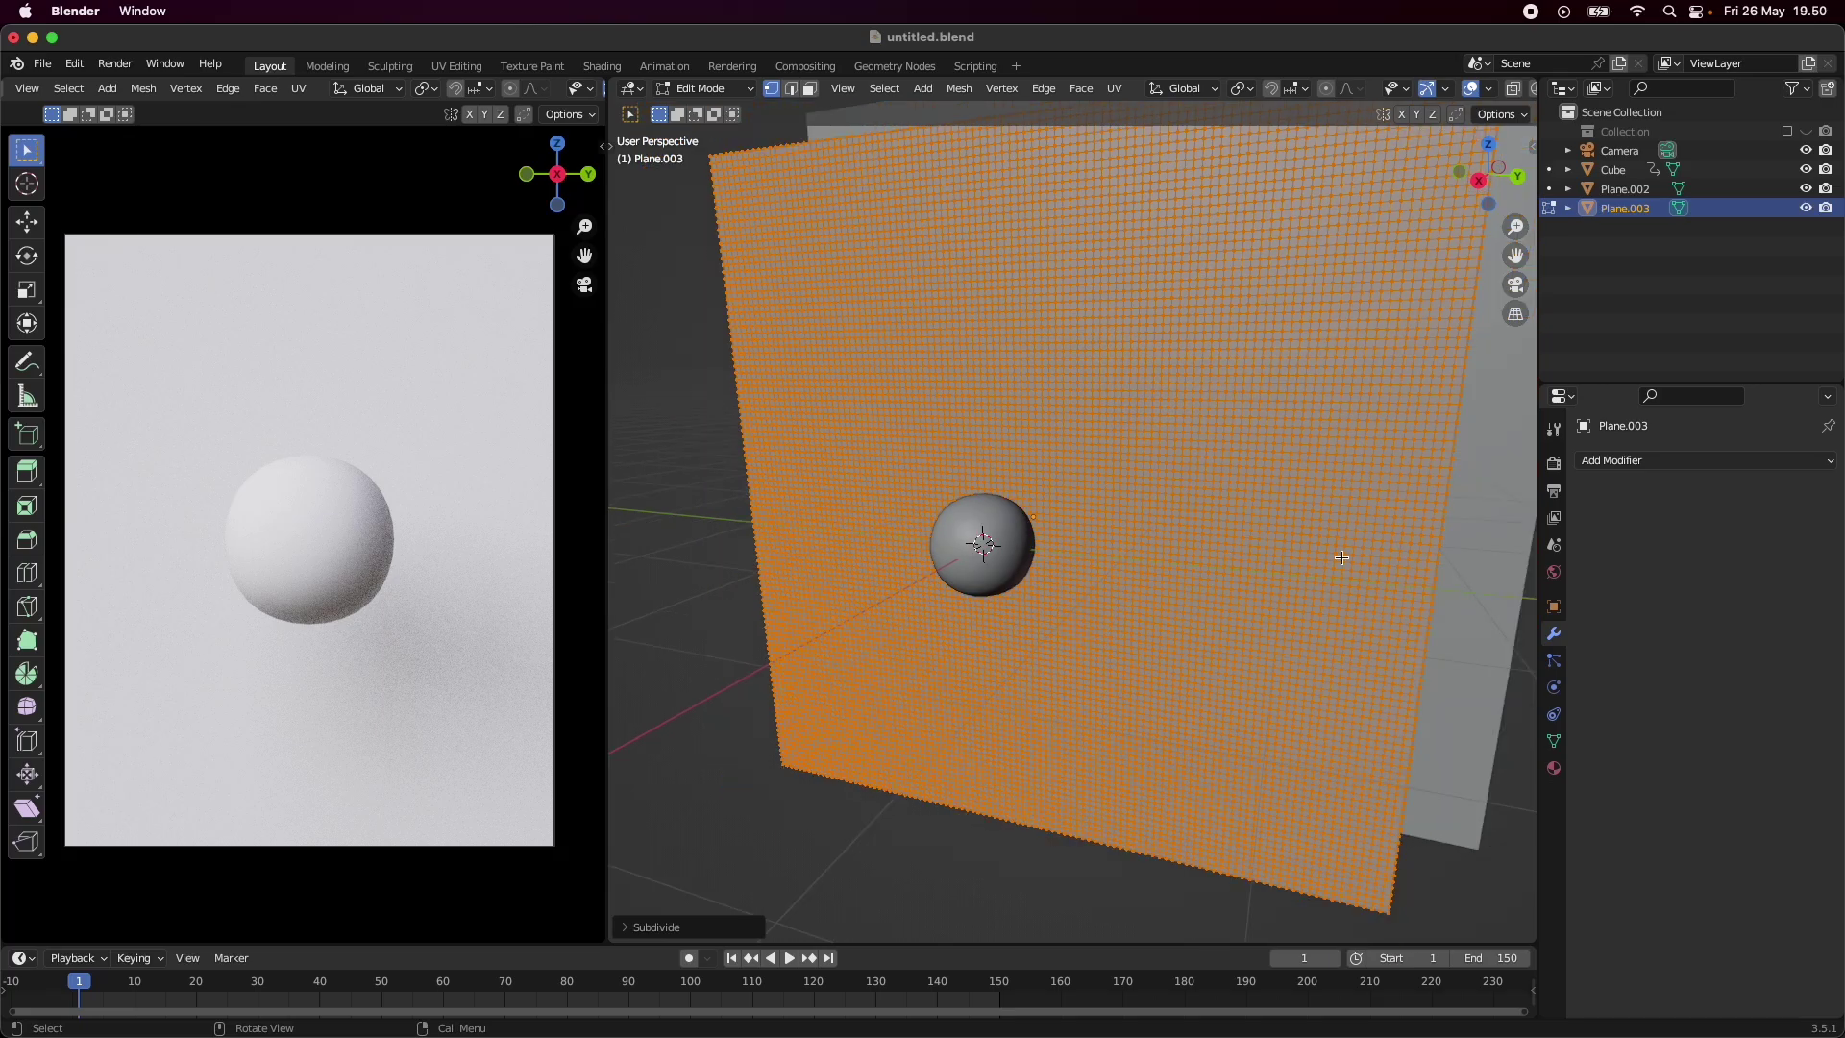
{"action": "scroll", "coordinate": [1342, 557], "scroll_direction": "down", "scroll_amount": 3}
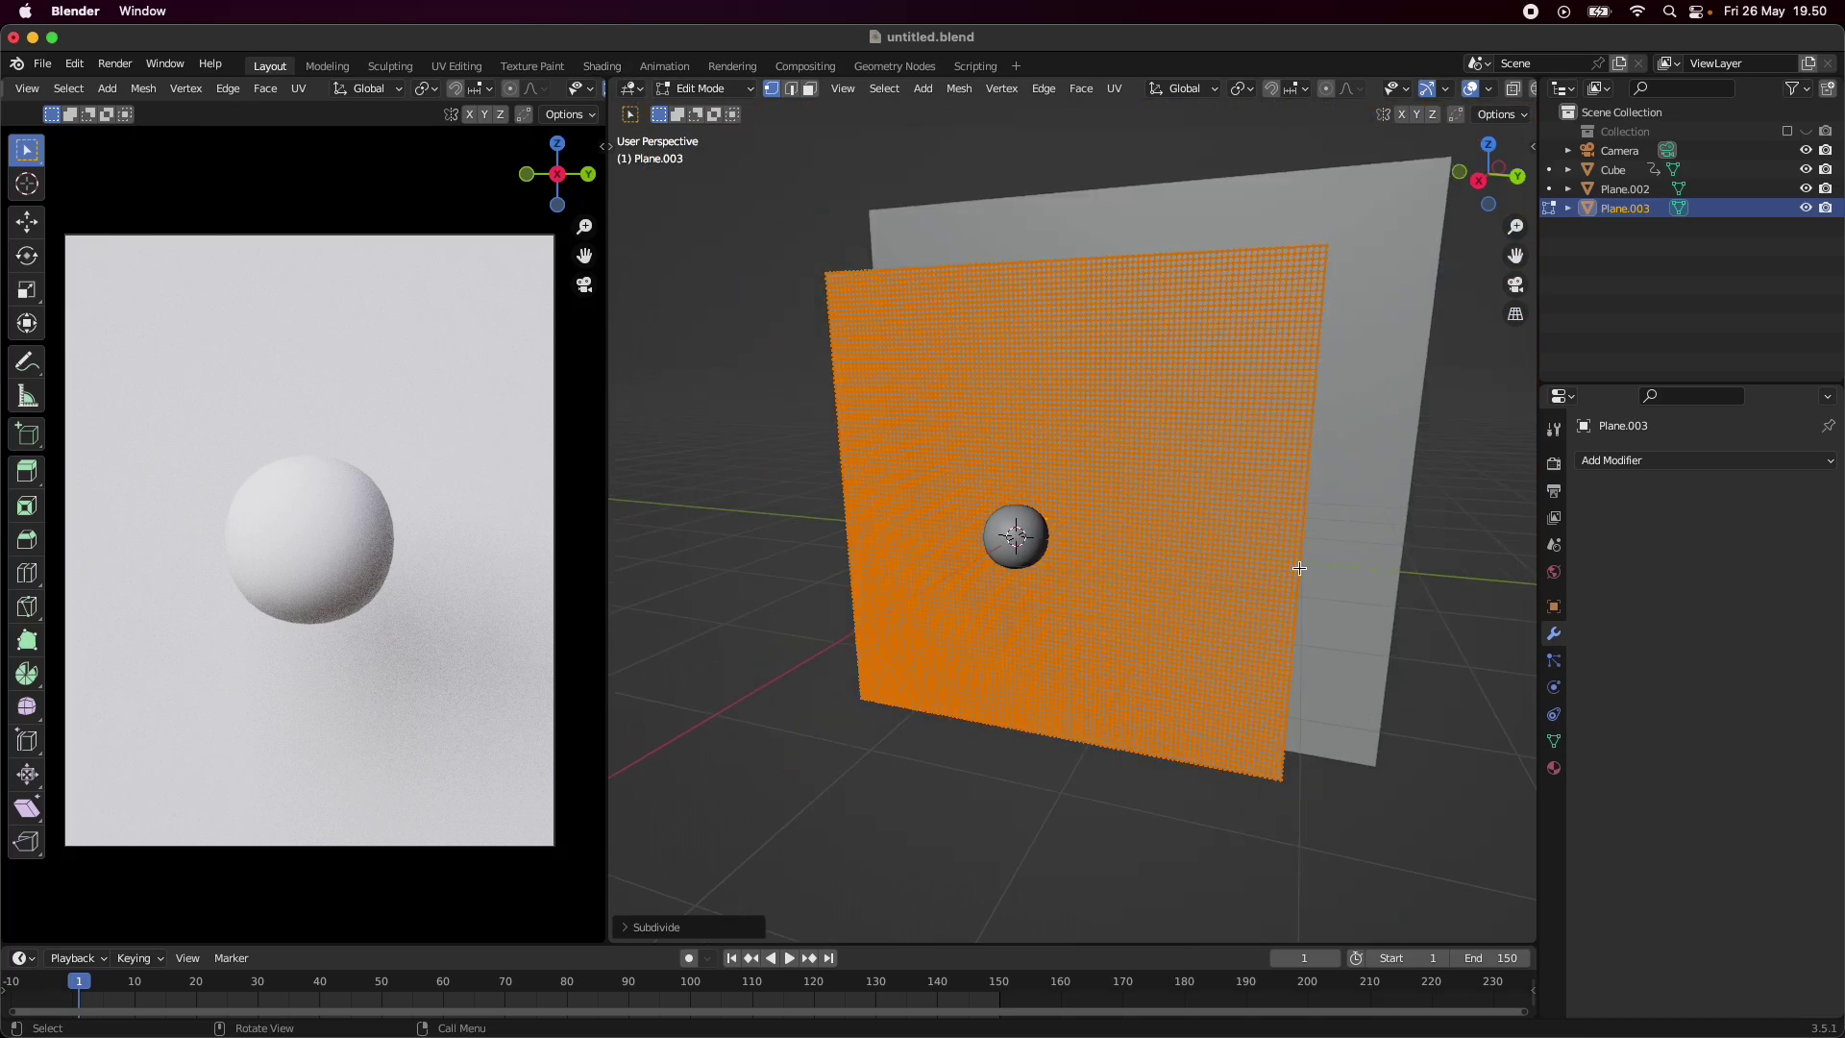
- Return to Object Mode and save untitled.blend
{"action": "left_click", "coordinate": [718, 89]}
{"action": "left_click", "coordinate": [728, 117]}
{"action": "middle_click_drag", "start_coordinate": [1153, 548], "coordinate": [1208, 592]}
{"action": "key", "text": "ctrl+s"}
{"action": "mouse_move", "coordinate": [1070, 647]}
{"action": "middle_mouse_down"}
{"action": "mouse_move", "coordinate": [1054, 609]}
{"action": "mouse_move", "coordinate": [1178, 610]}
{"action": "mouse_move", "coordinate": [1075, 630]}
{"action": "middle_mouse_up"}
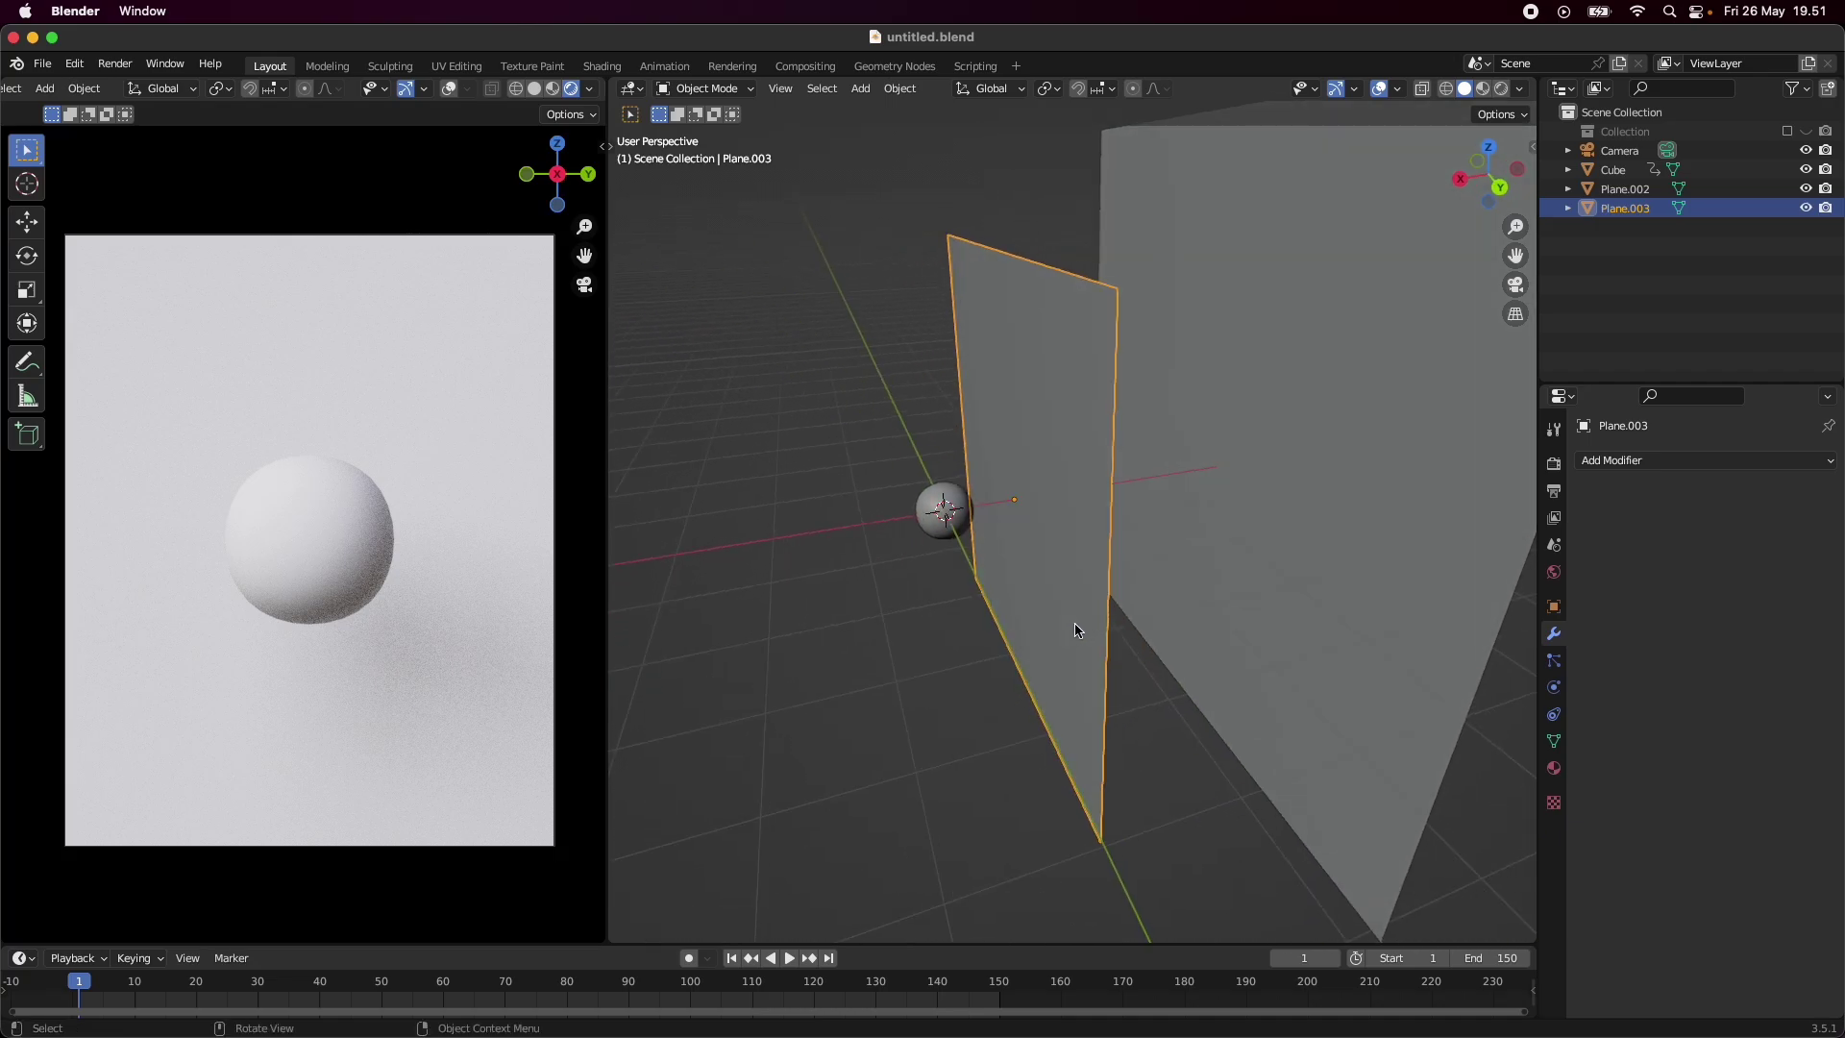
- Add a Cloth modifier to Plane.003 and show its physics settings
{"action": "left_click", "coordinate": [1630, 463]}
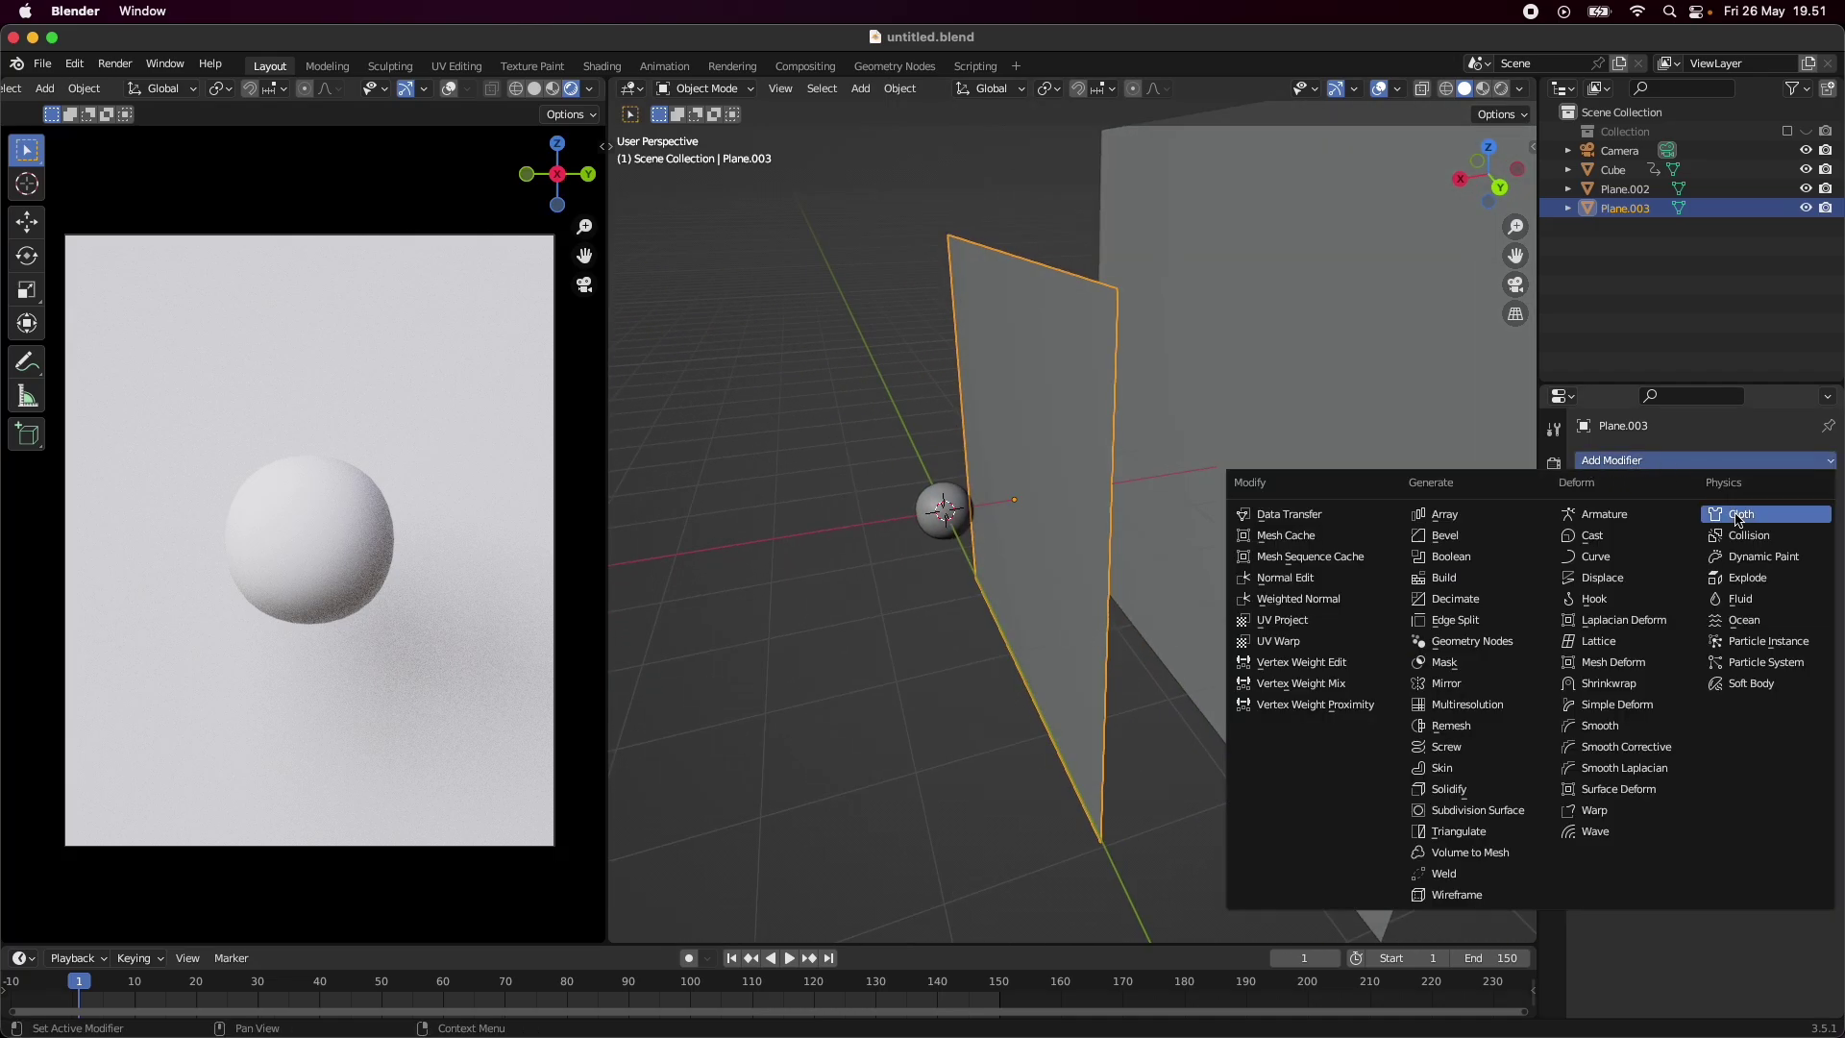
{"action": "left_click", "coordinate": [1817, 518]}
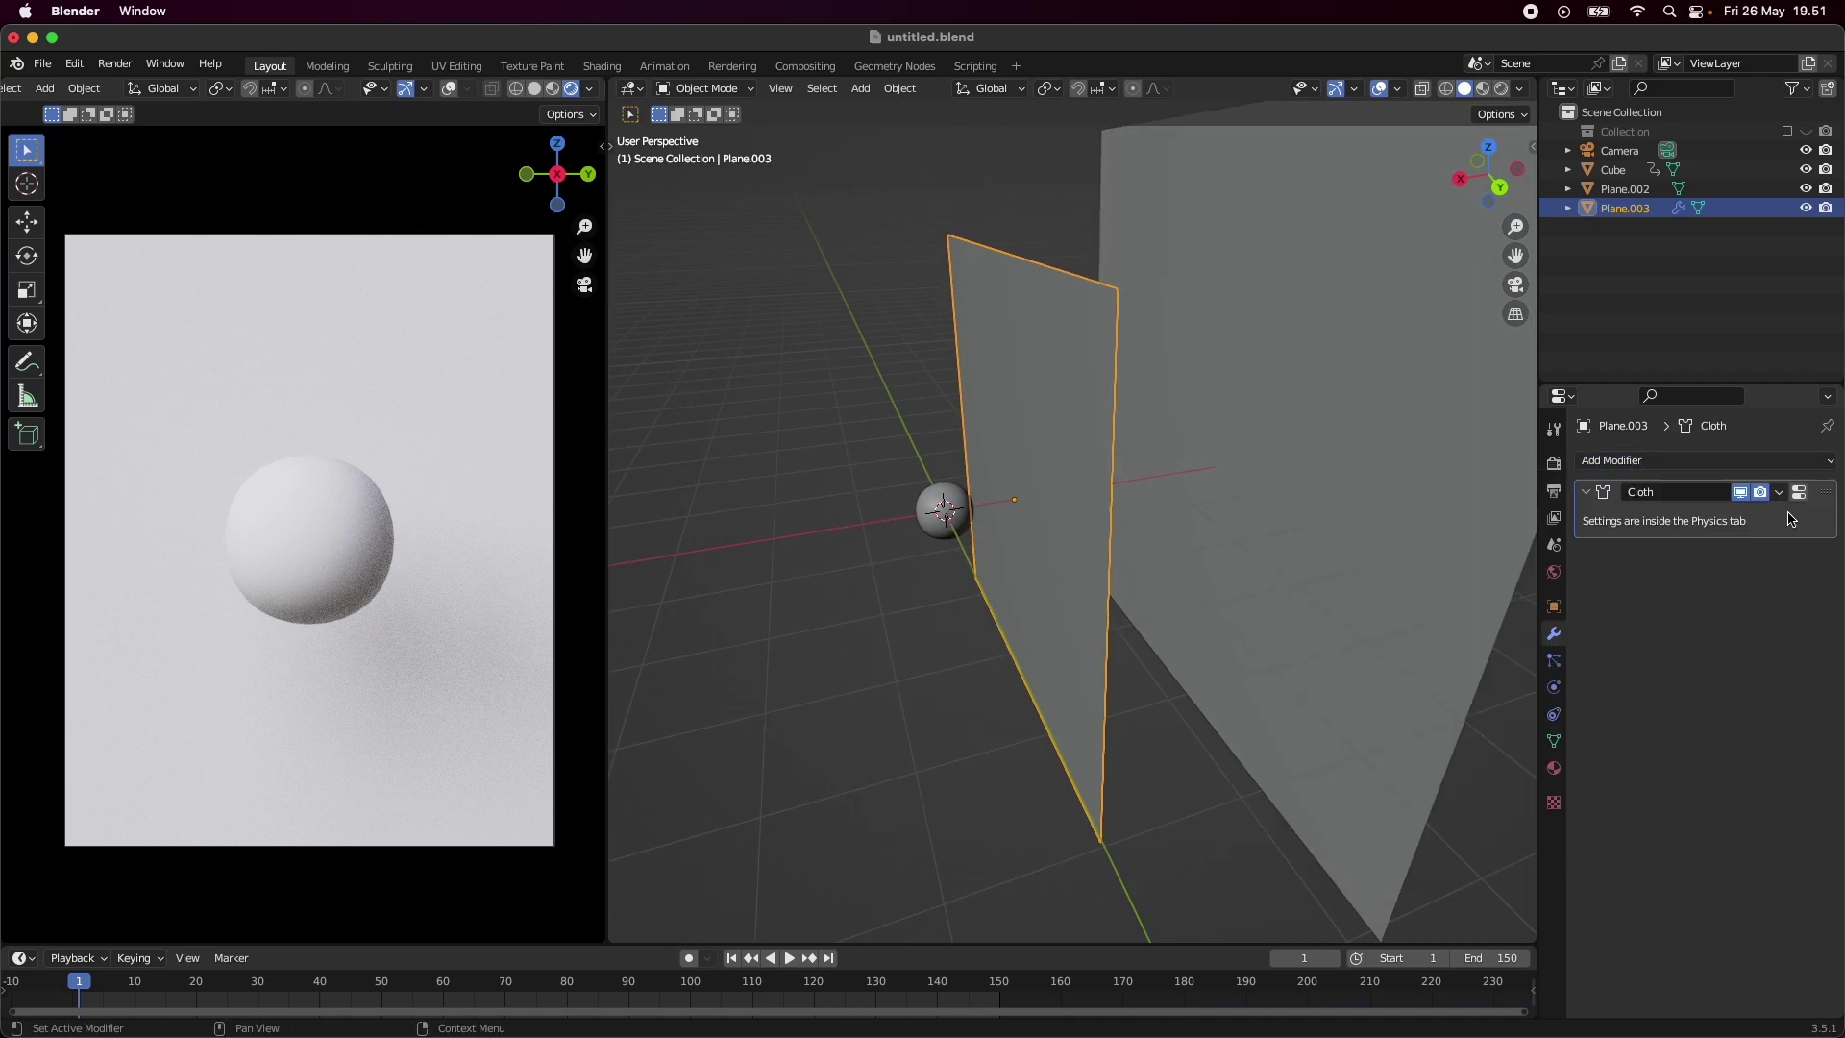
{"action": "left_click", "coordinate": [1554, 688]}
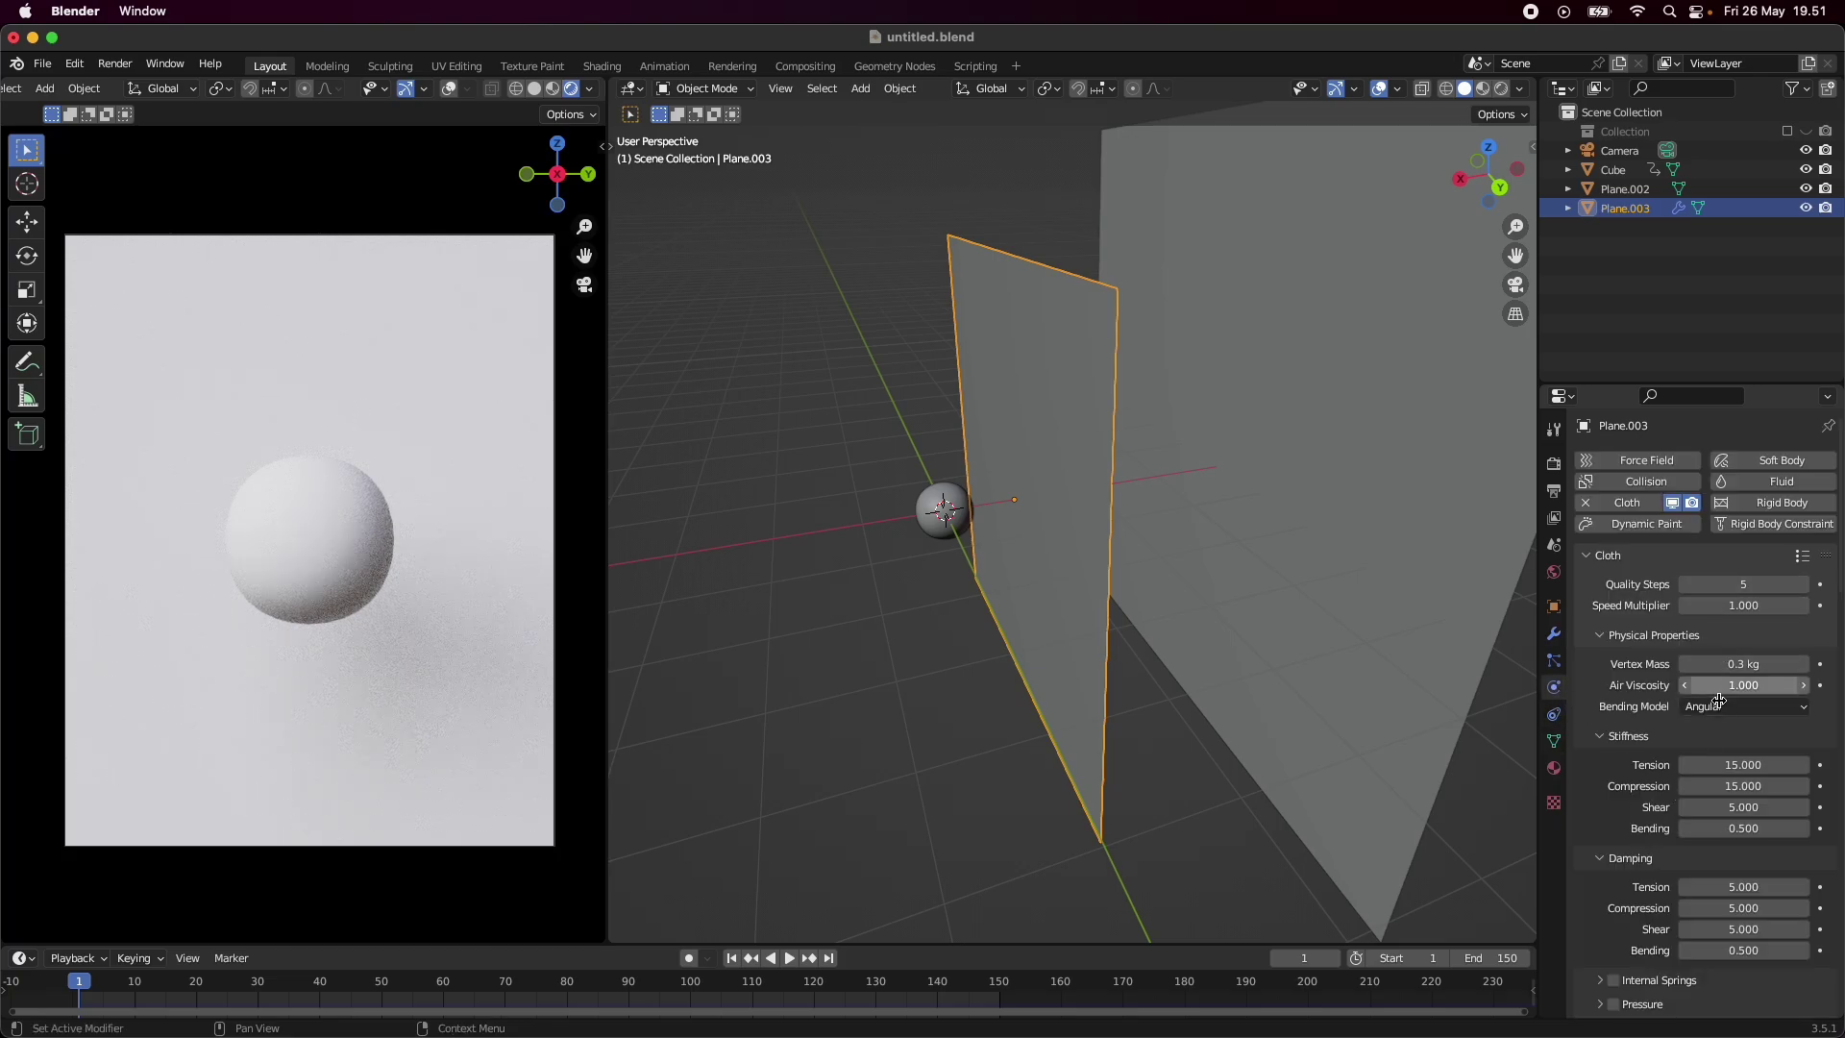
{"action": "scroll", "coordinate": [1730, 759], "scroll_direction": "down", "scroll_amount": 3}
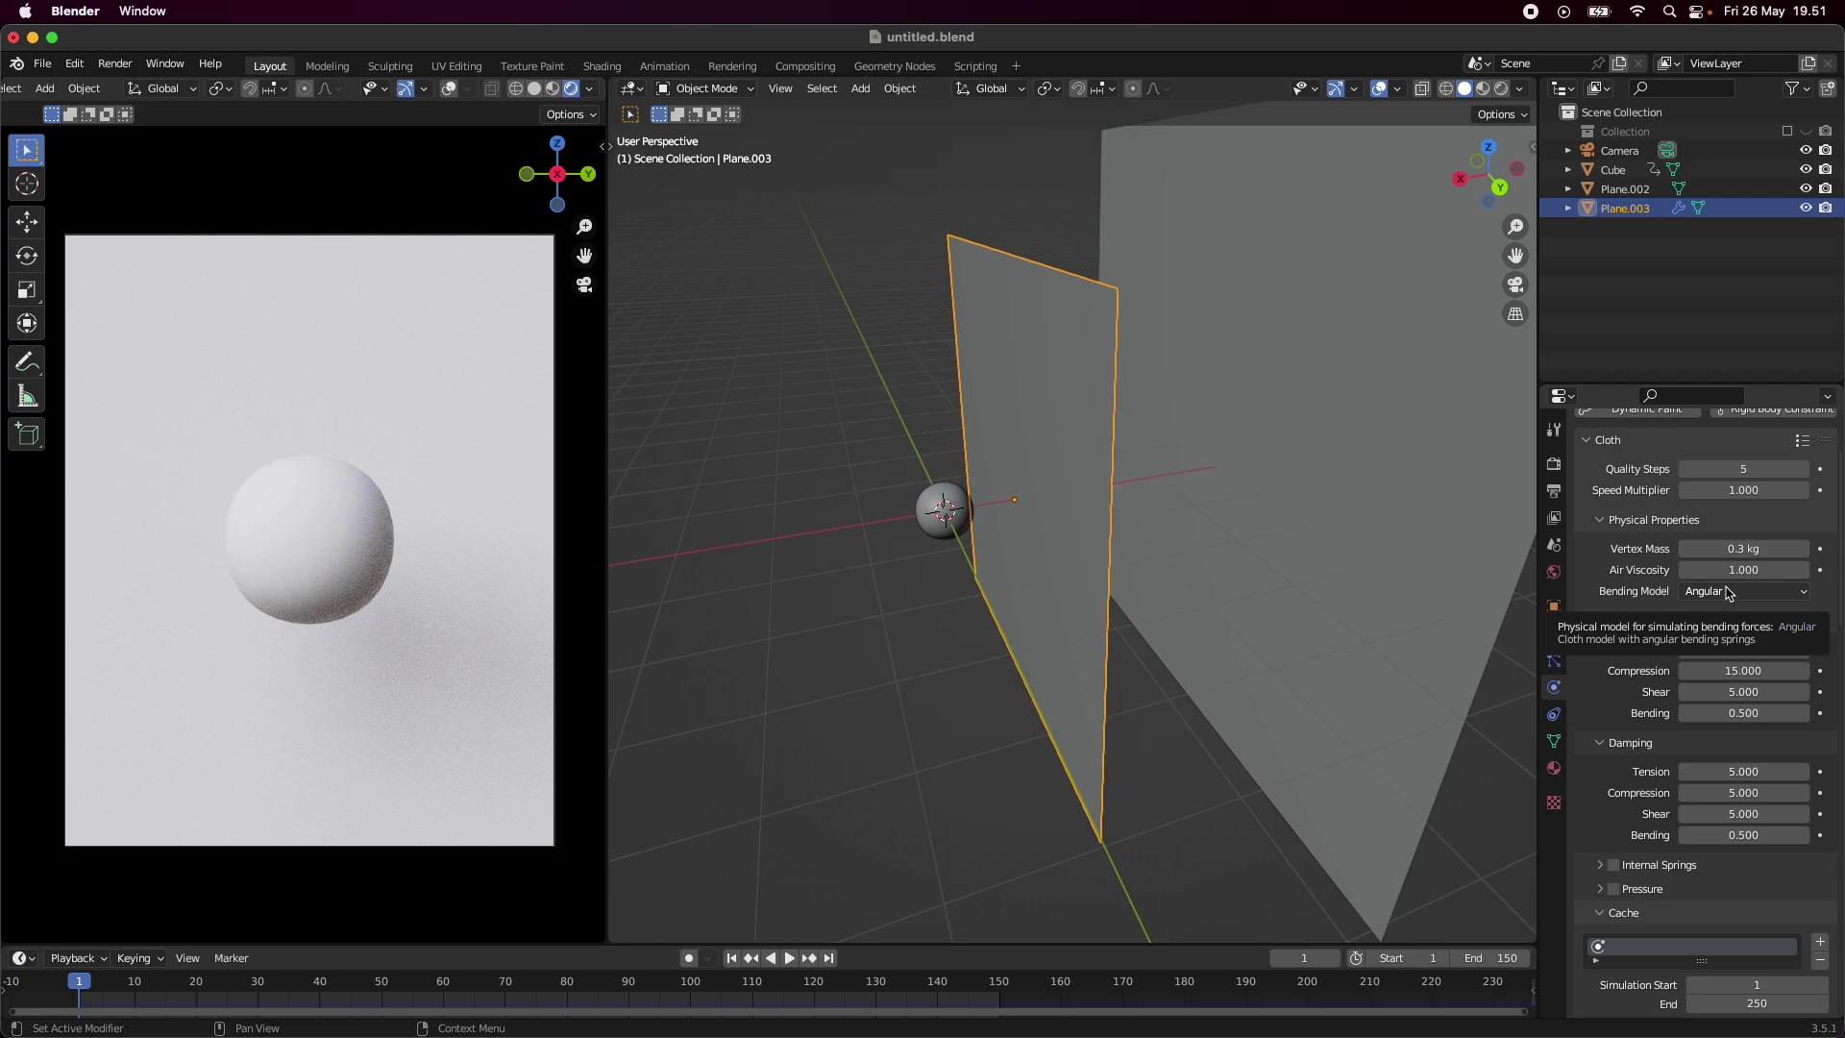
- Set cloth stiffness to 15, all three damping values to 0, and bending to 0.1
{"action": "left_click_drag", "start_coordinate": [1774, 692], "coordinate": [1774, 656]}
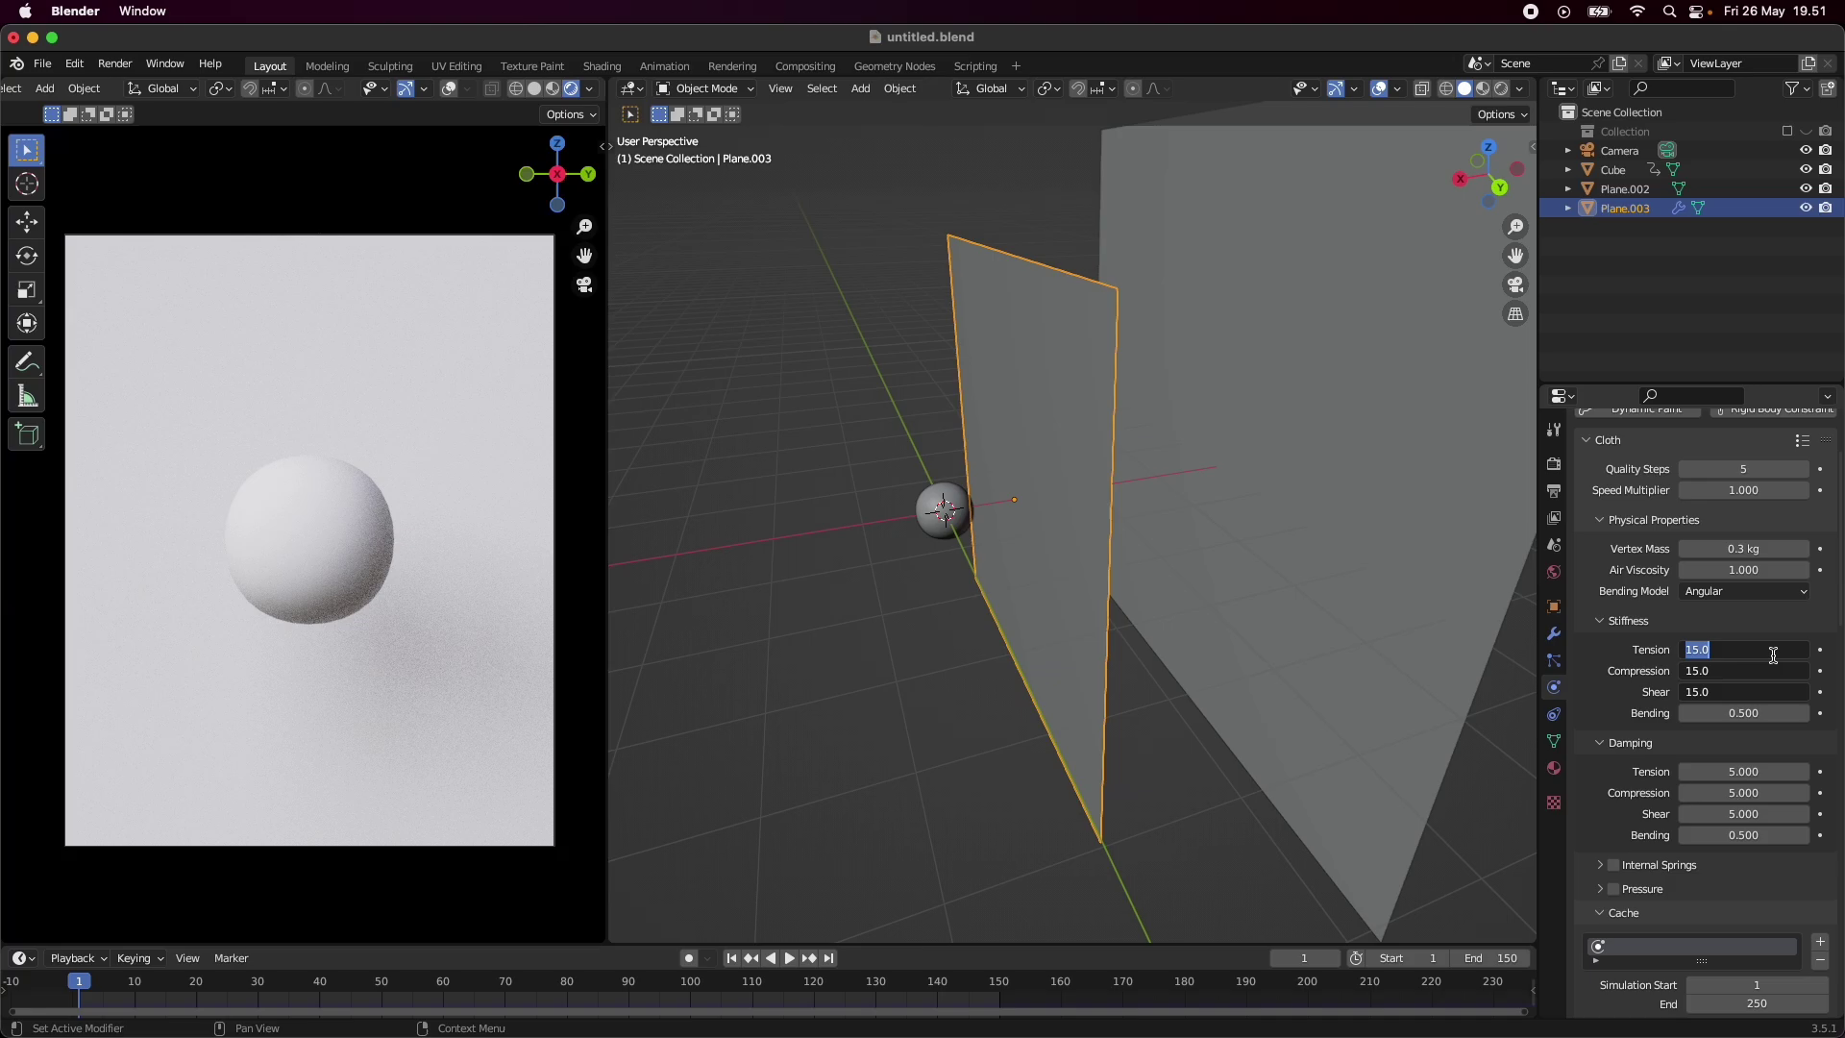
{"action": "type", "text": "15"}
{"action": "key", "text": "Return"}
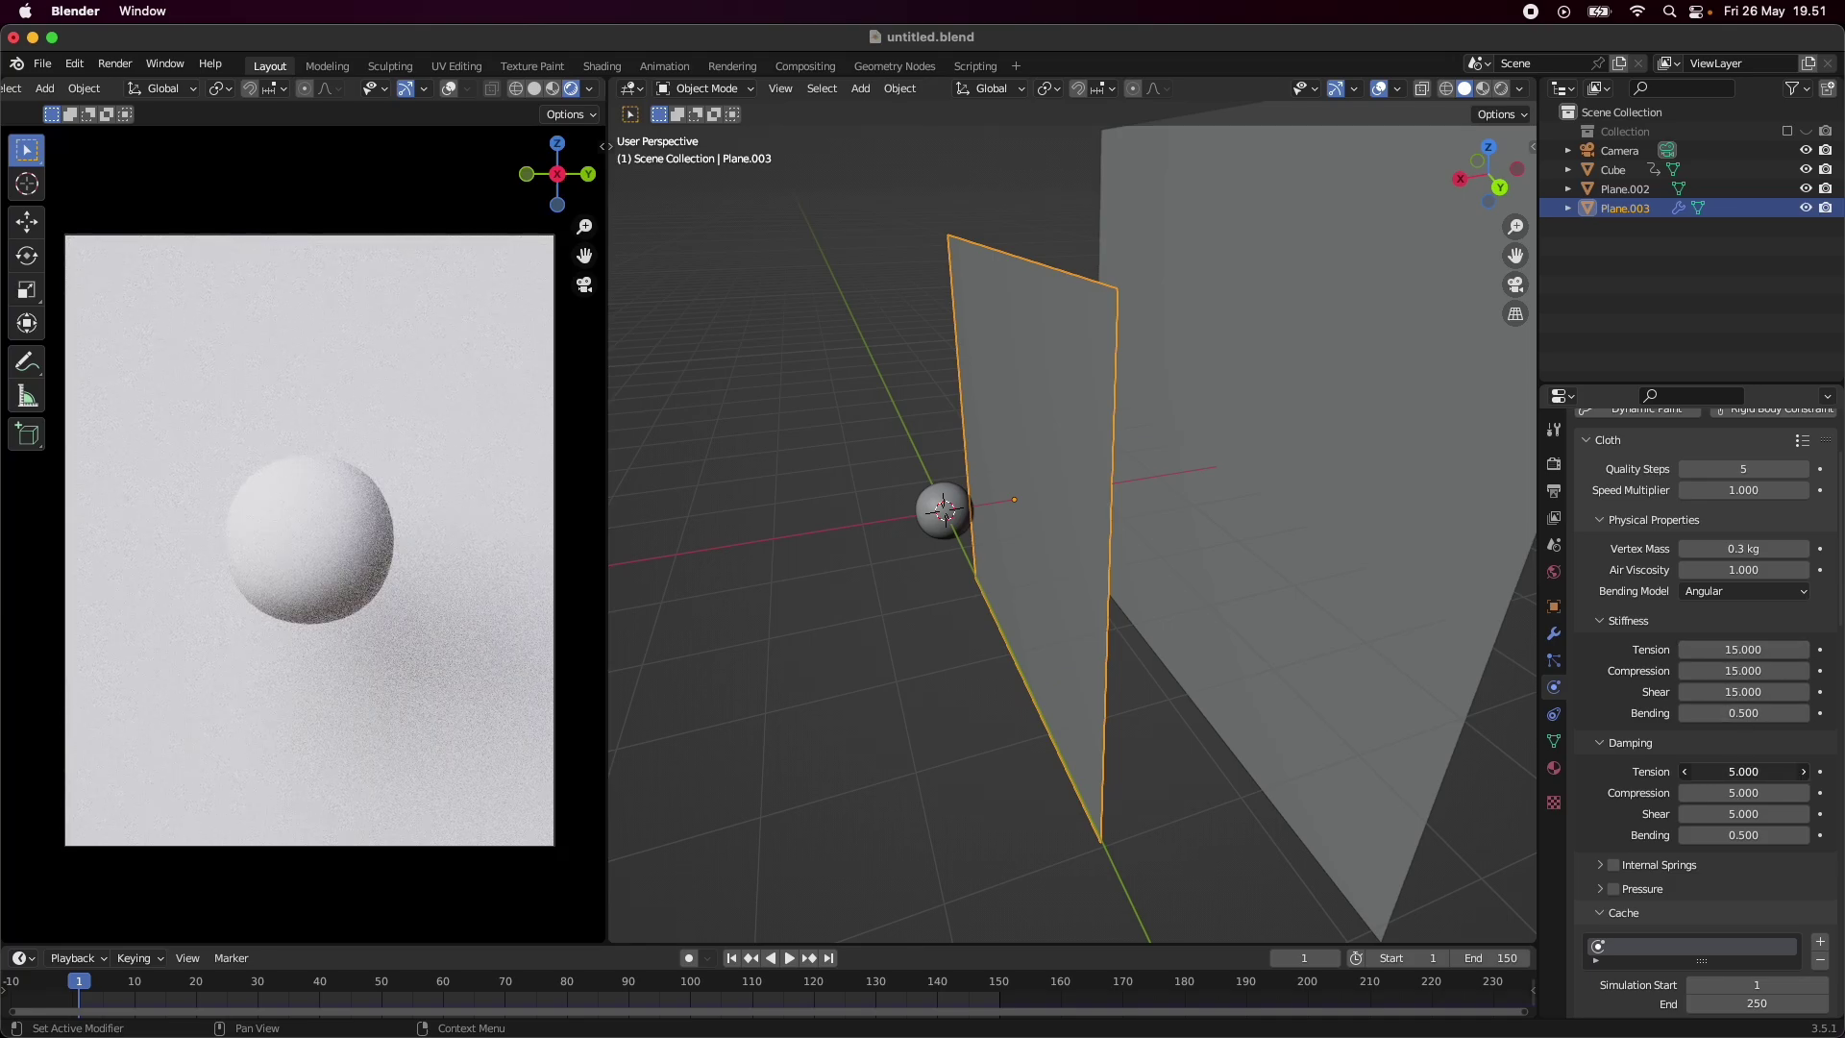
{"action": "left_click_drag", "start_coordinate": [1749, 772], "coordinate": [1749, 814]}
{"action": "type", "text": "0"}
{"action": "key", "text": "Return"}
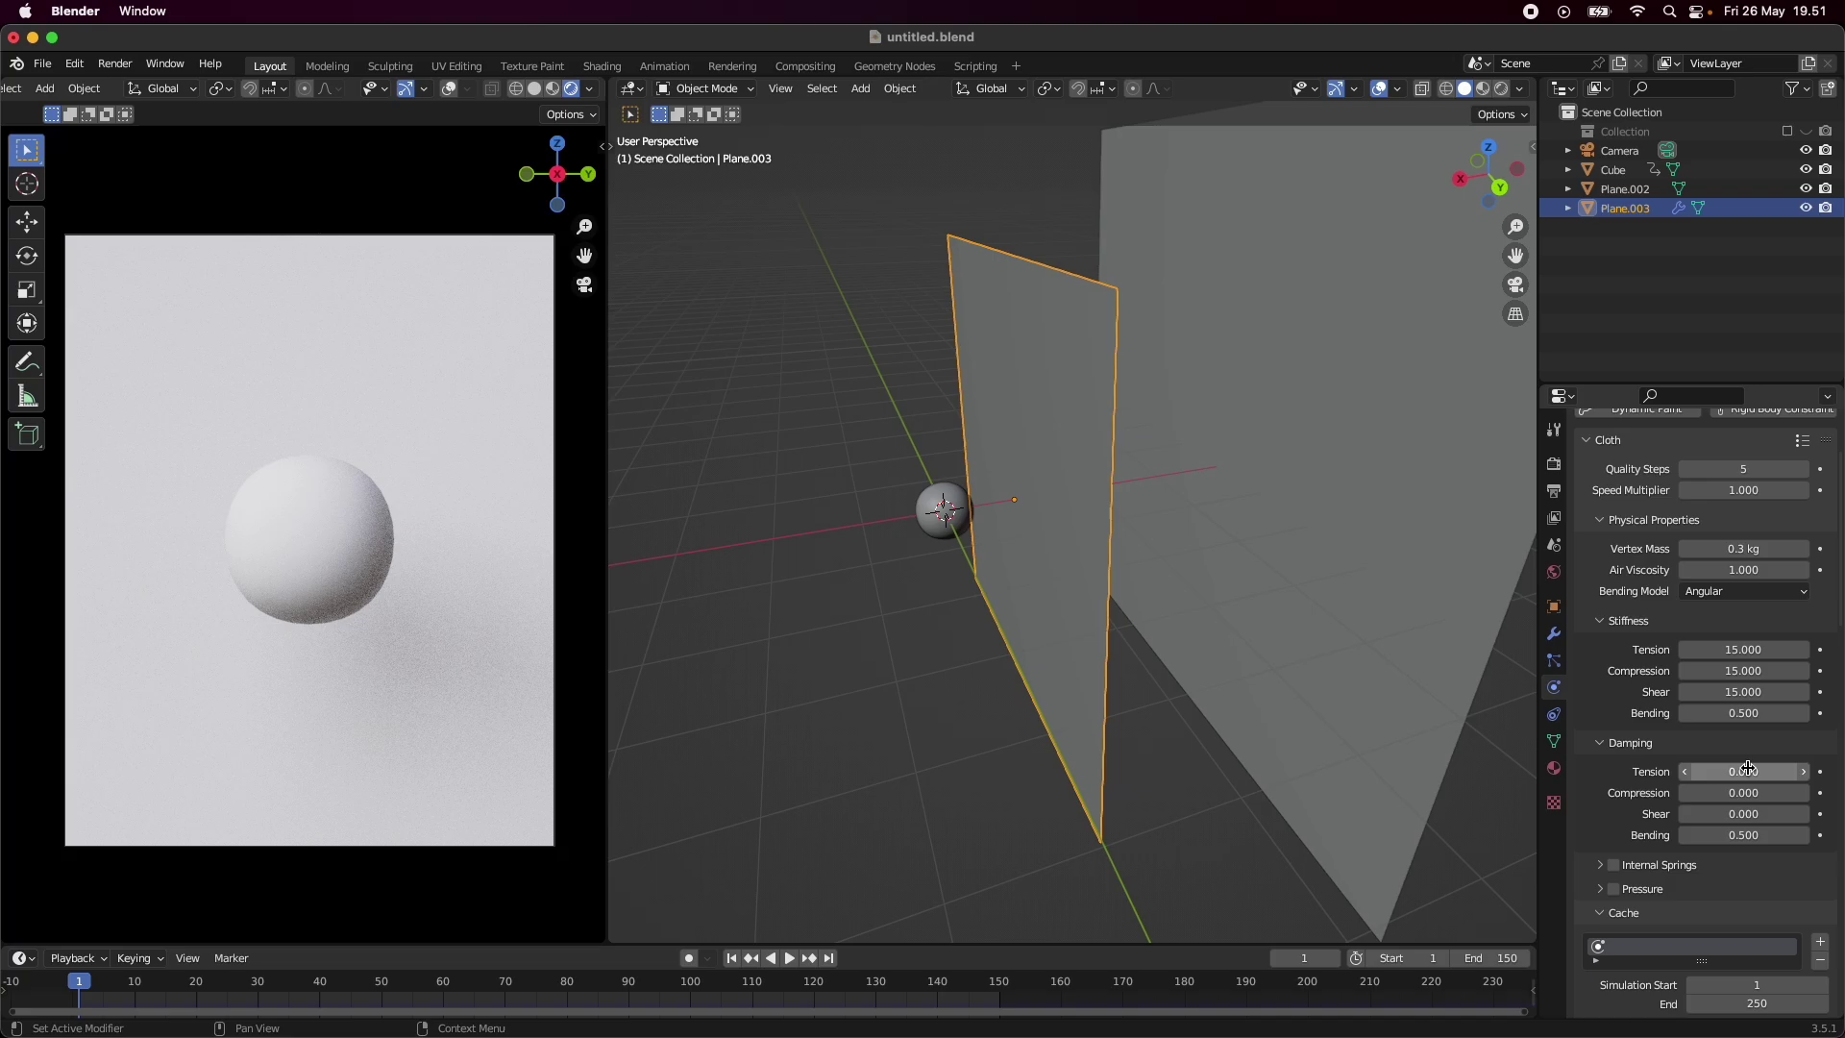
{"action": "left_click", "coordinate": [1756, 722]}
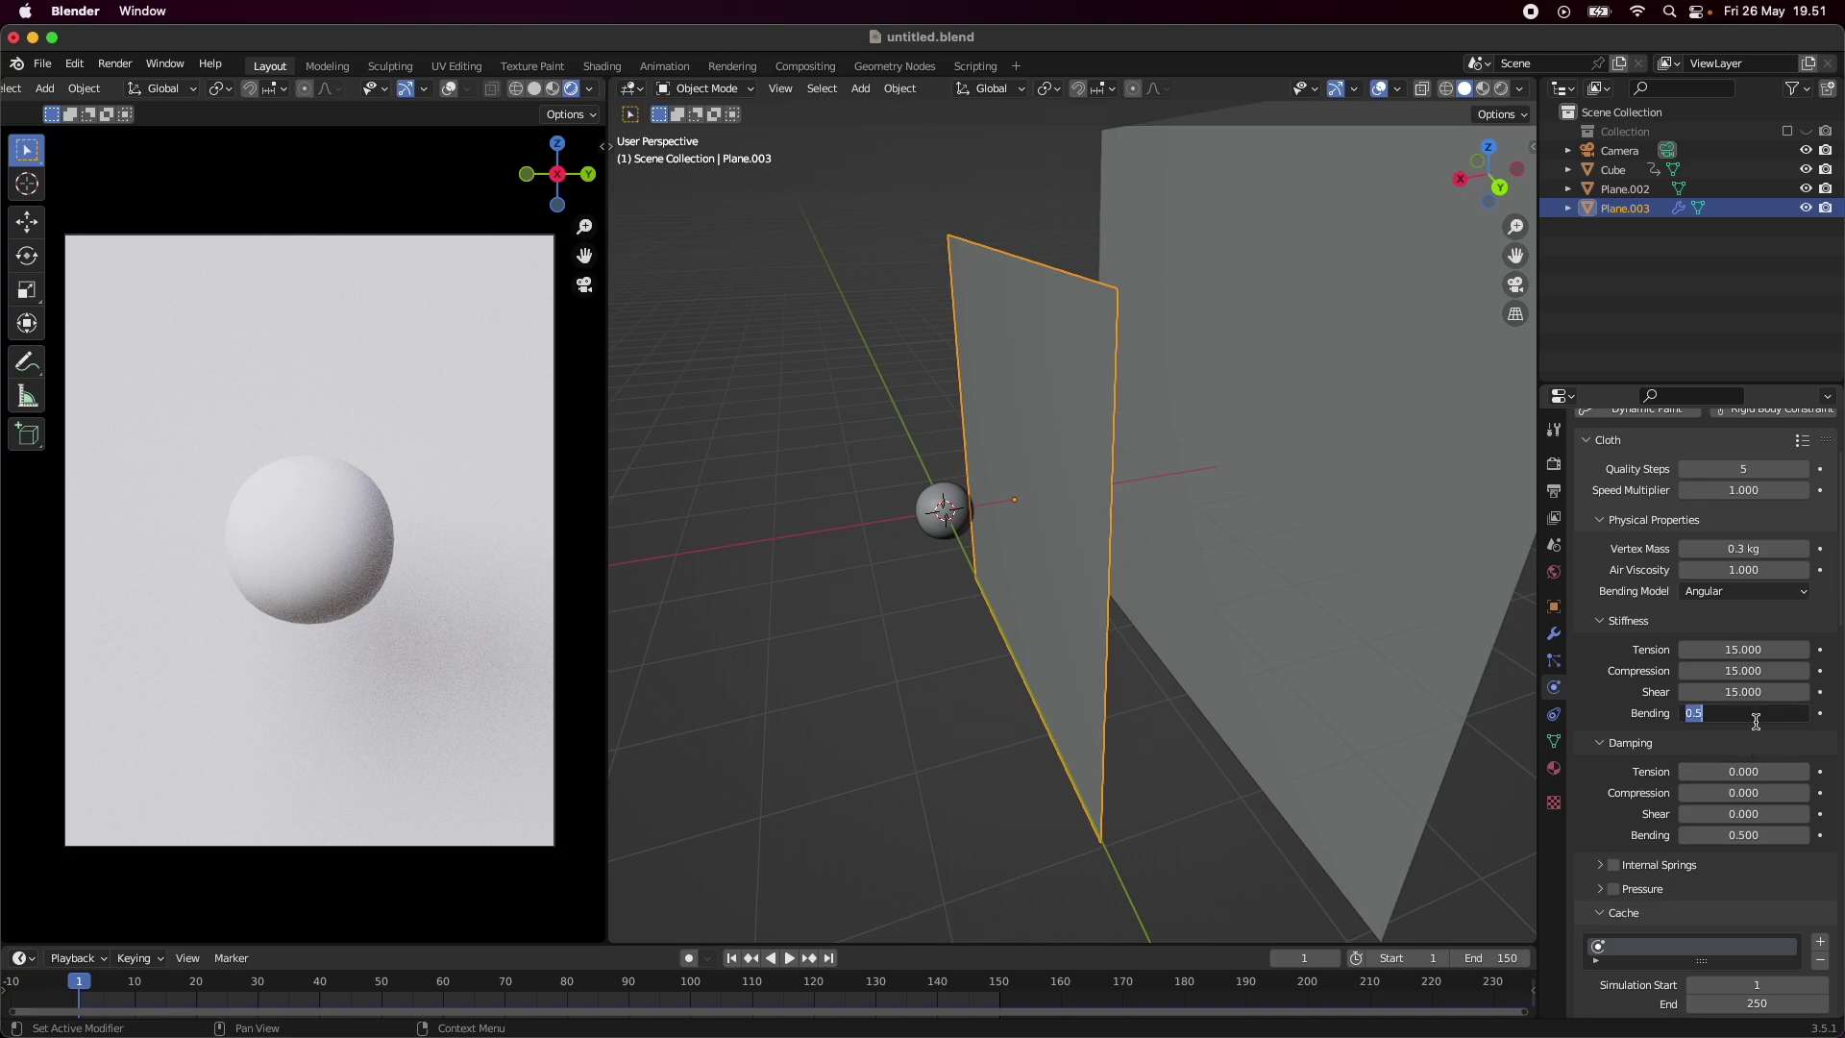
{"action": "type", "text": "0.1"}
{"action": "key", "text": "Return"}
- Change stiffness to 1.5, air viscosity to 0.5, speed multiplier to 0.75, then save
{"action": "left_click_drag", "start_coordinate": [1753, 692], "coordinate": [1749, 653]}
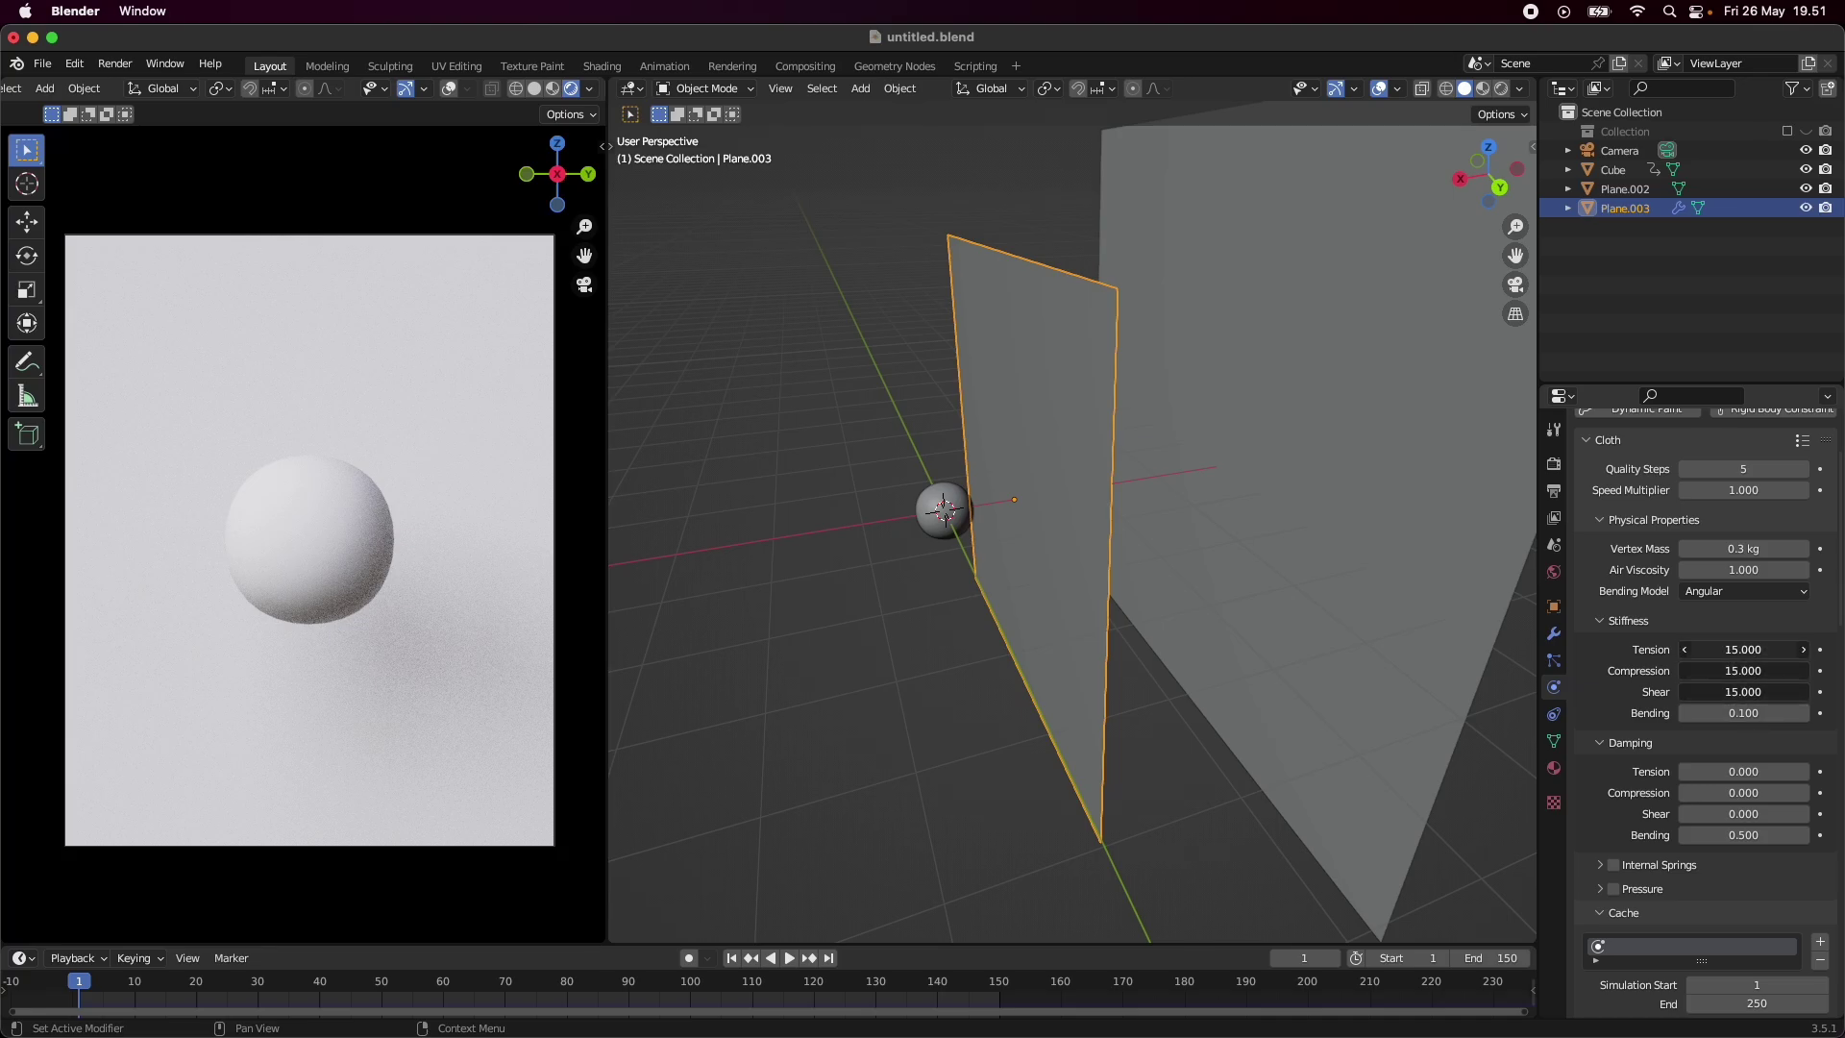
{"action": "type", "text": "1.5"}
{"action": "key", "text": "Return"}
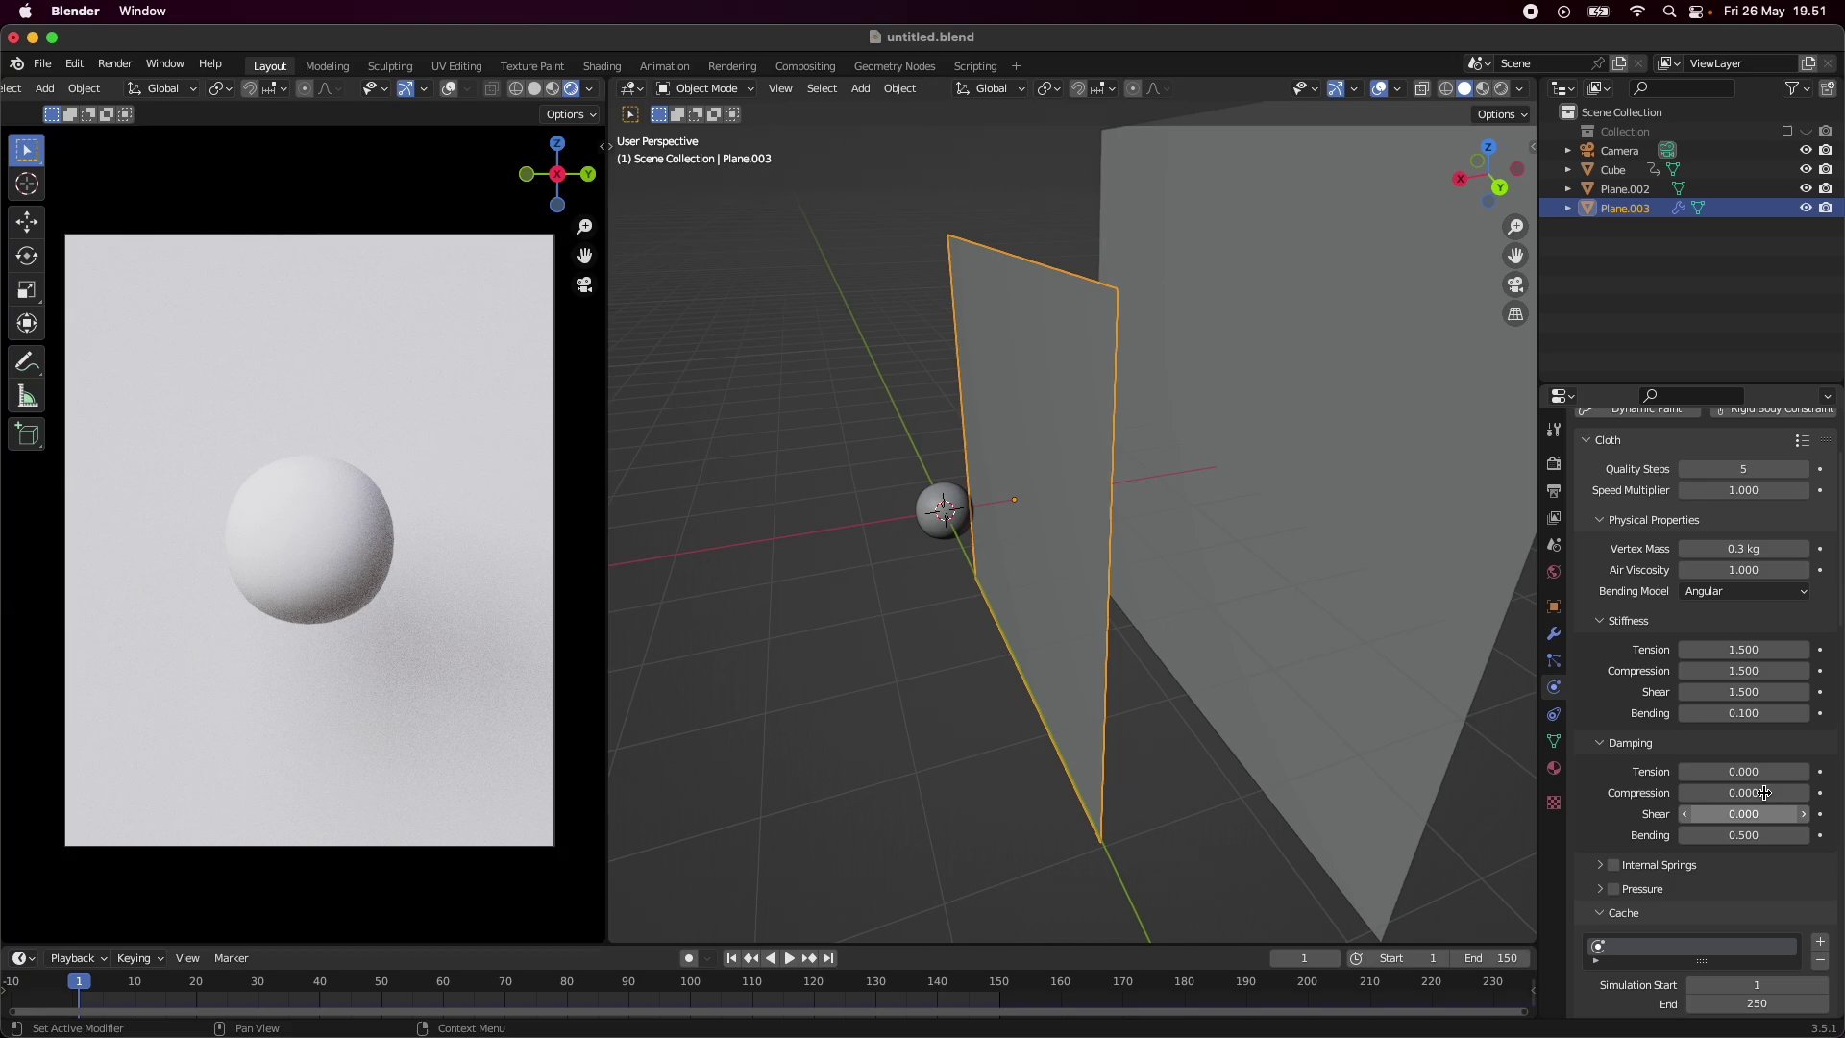
{"action": "left_click", "coordinate": [1764, 571]}
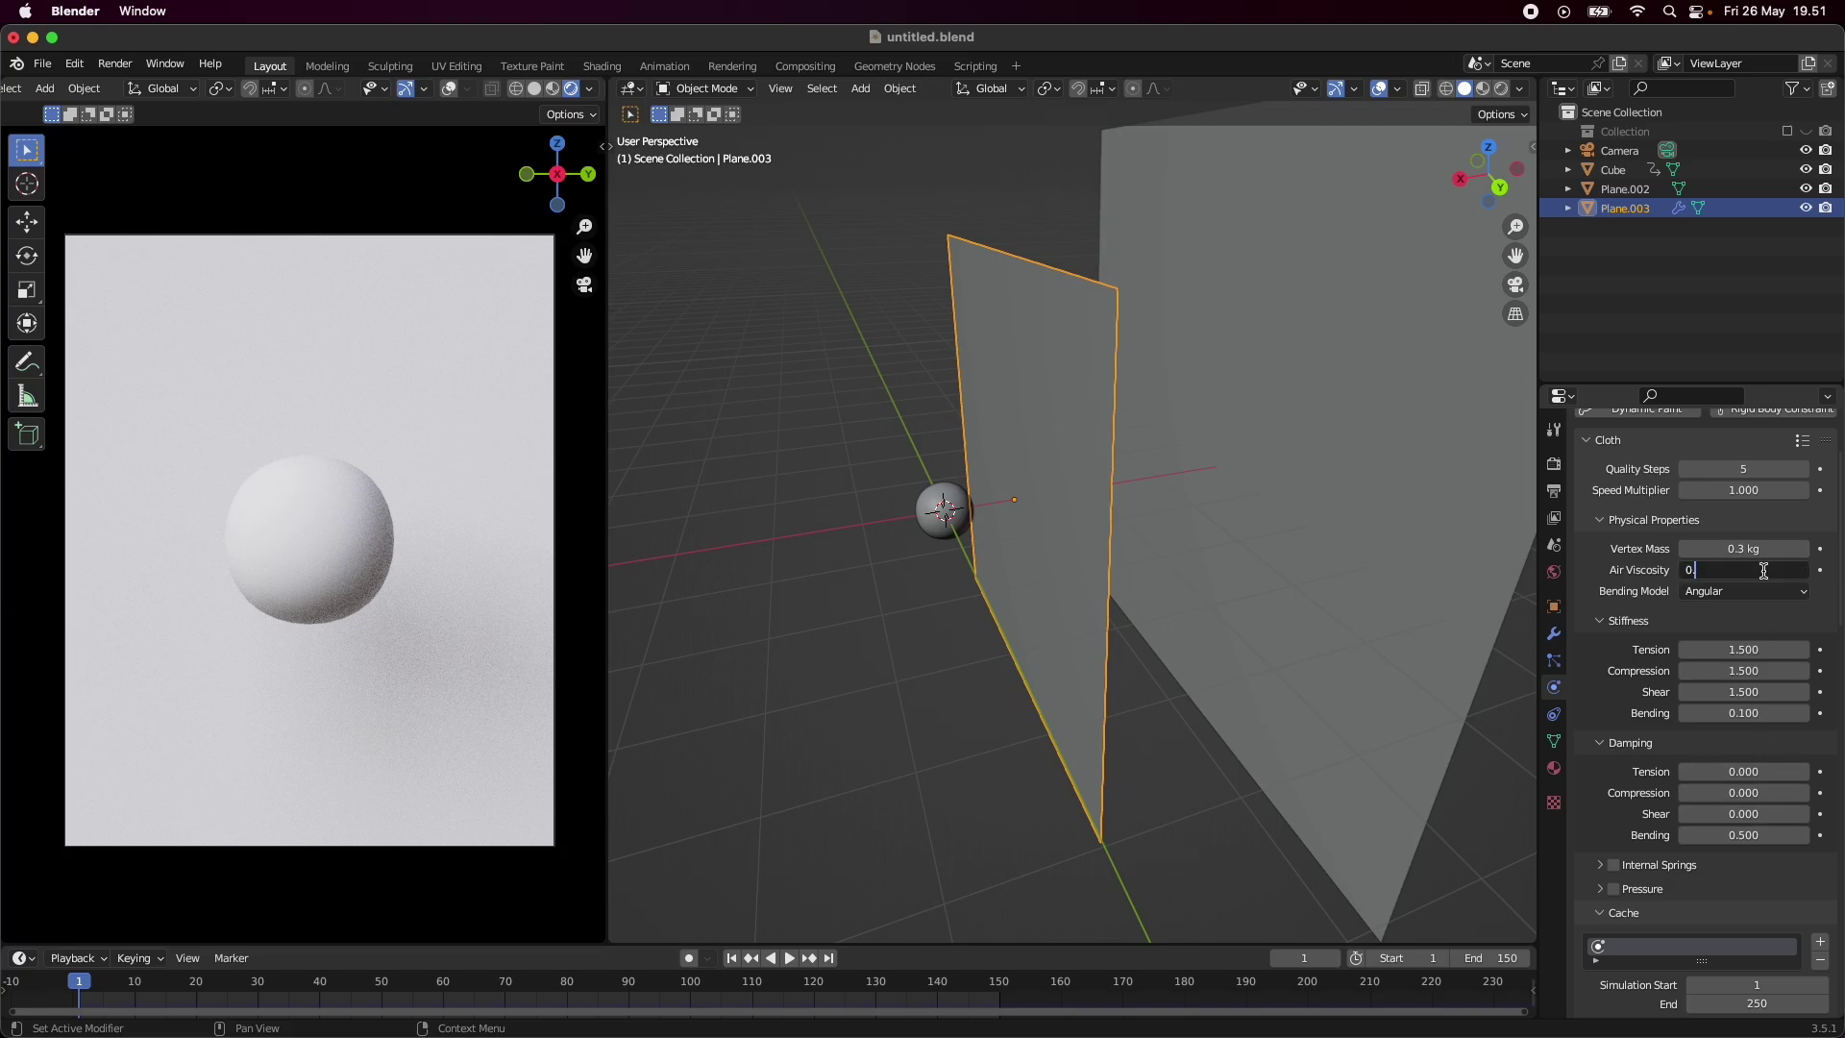
{"action": "type", "text": "0.5"}
{"action": "key", "text": "Return"}
{"action": "left_click", "coordinate": [1780, 491]}
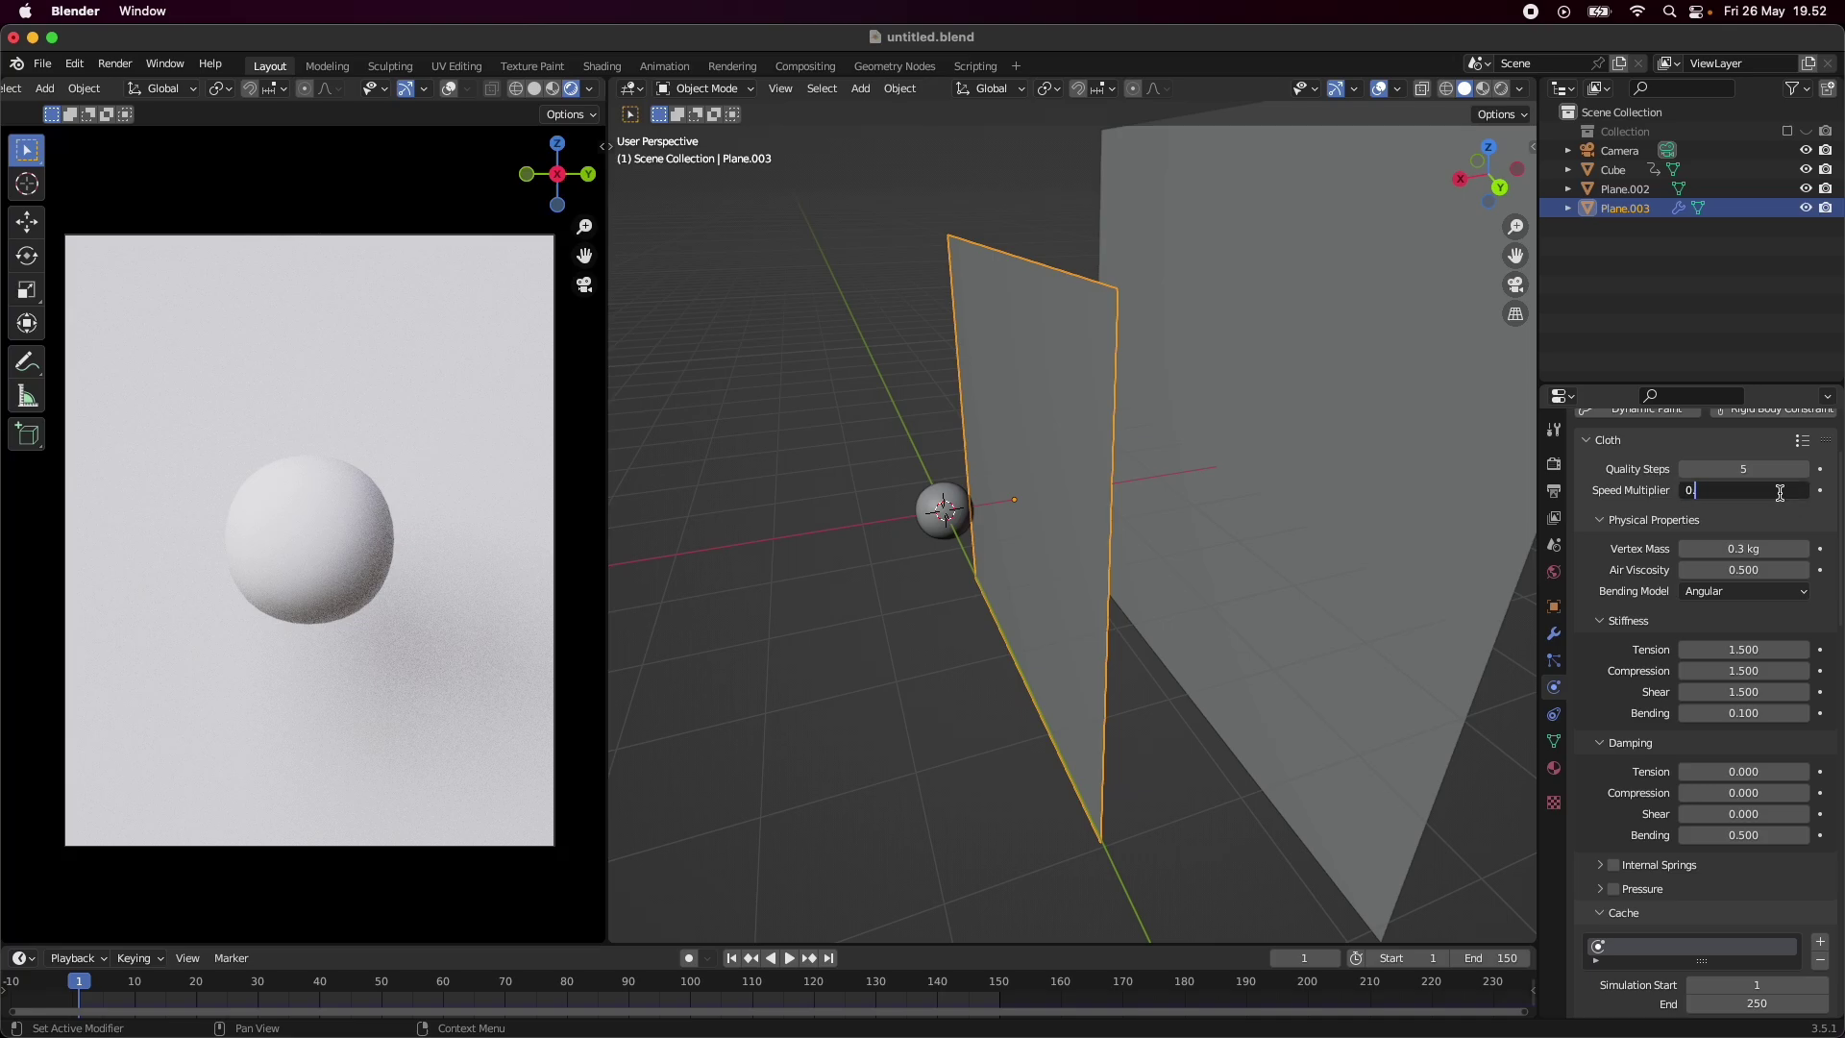
{"action": "type", "text": "0.75"}
{"action": "key", "text": "Return"}
{"action": "key", "text": "super+s"}
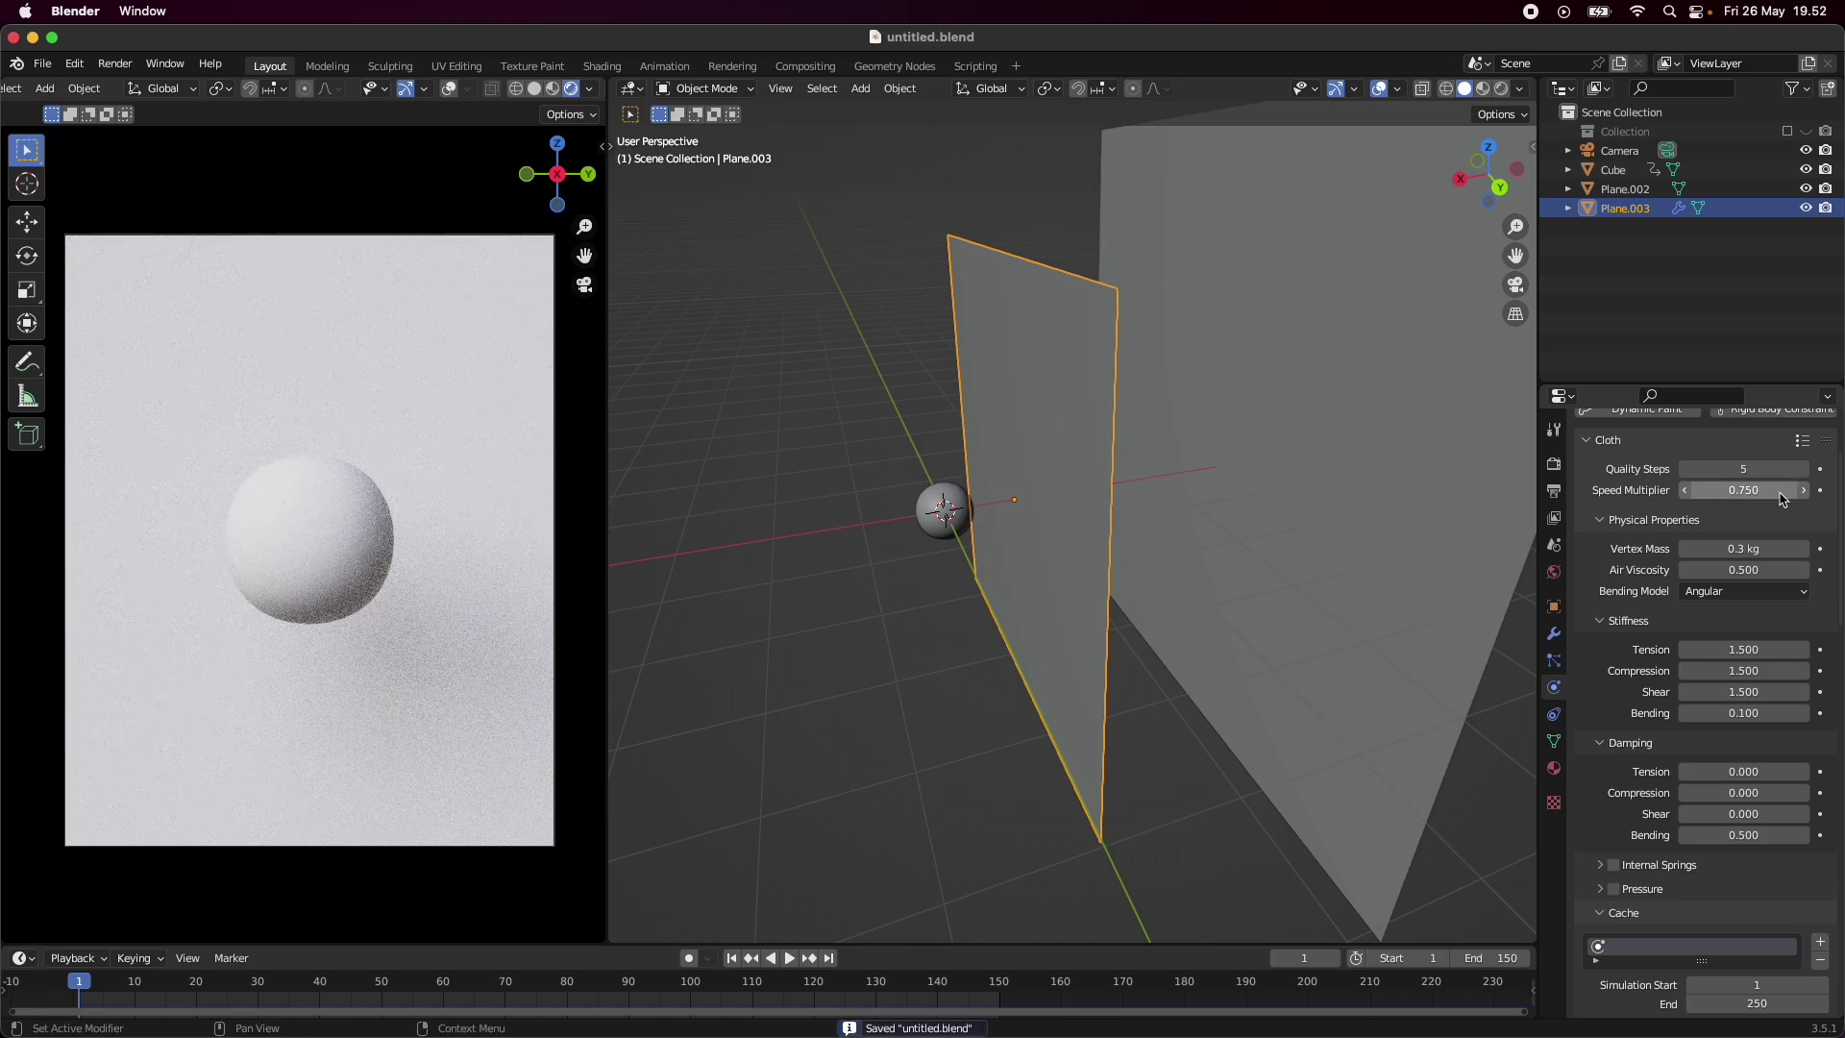
- Enable cloth Self Collisions, raise collision Quality from 2 to 3, and save
{"action": "scroll", "coordinate": [1732, 751], "scroll_direction": "down", "scroll_amount": 15}
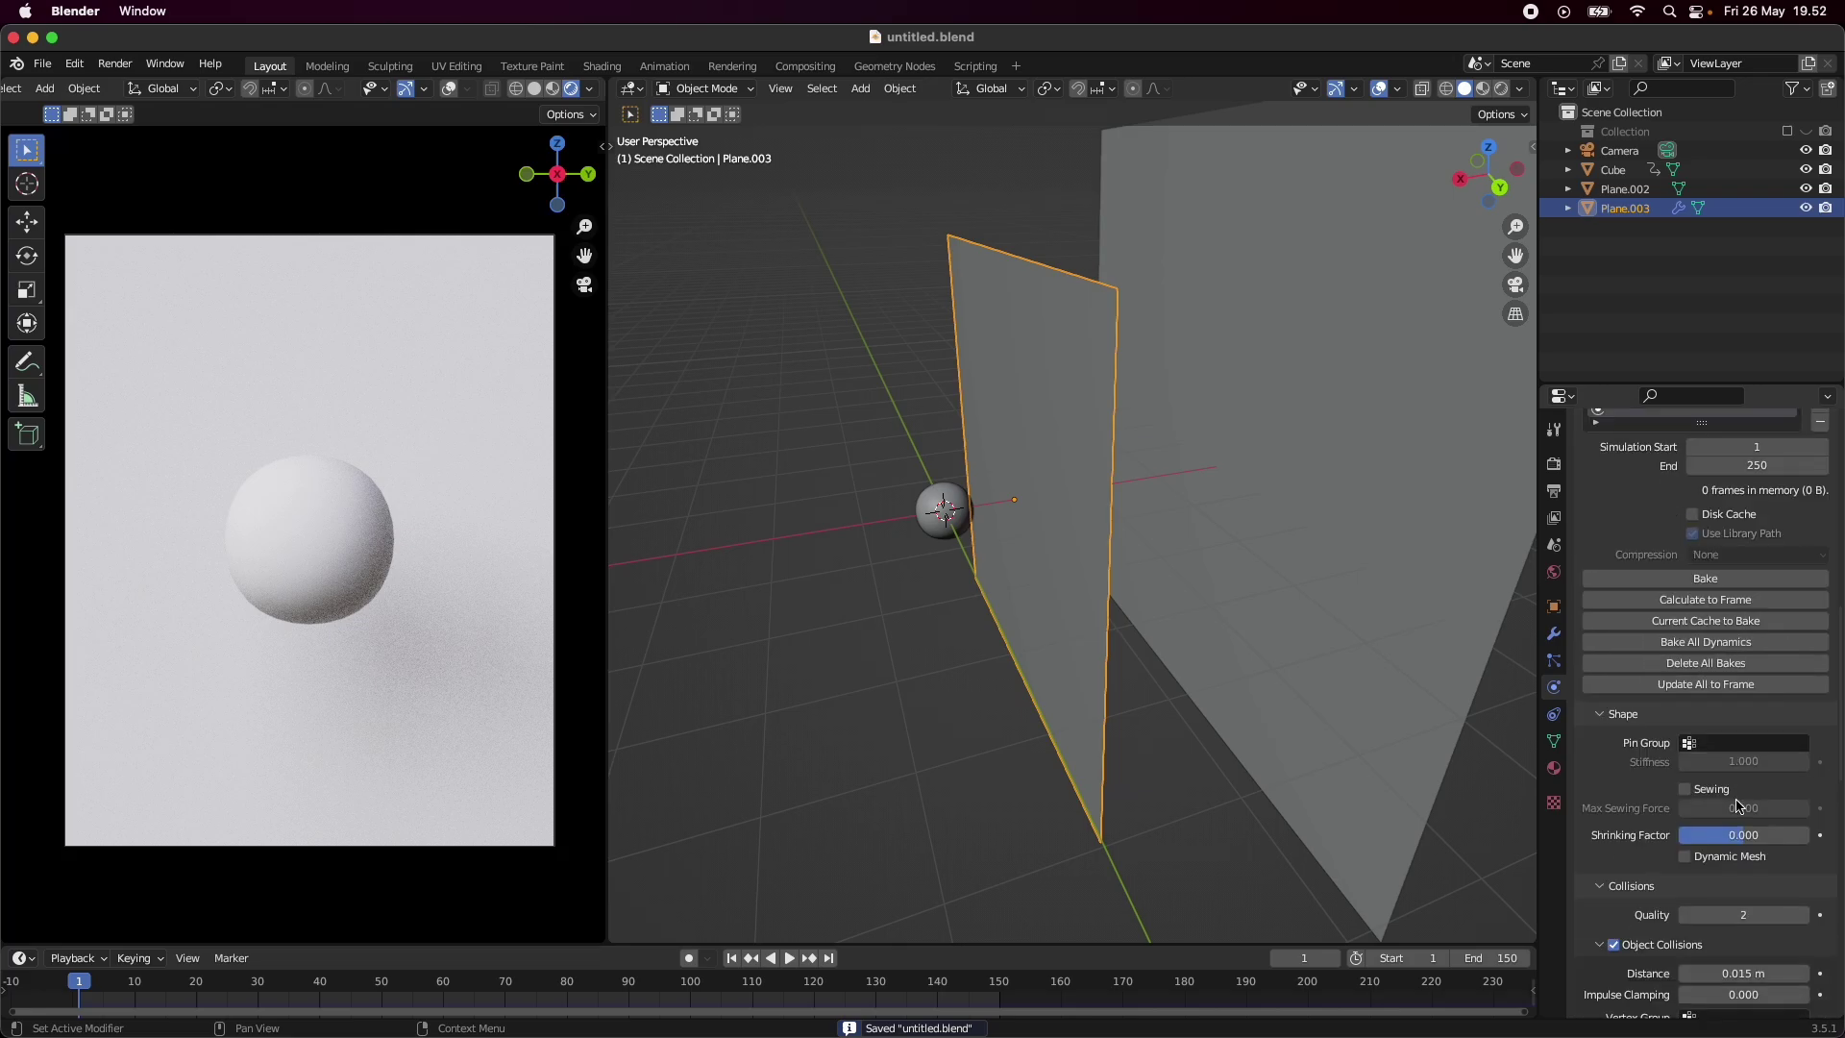
{"action": "scroll", "coordinate": [1736, 806], "scroll_direction": "down", "scroll_amount": 1}
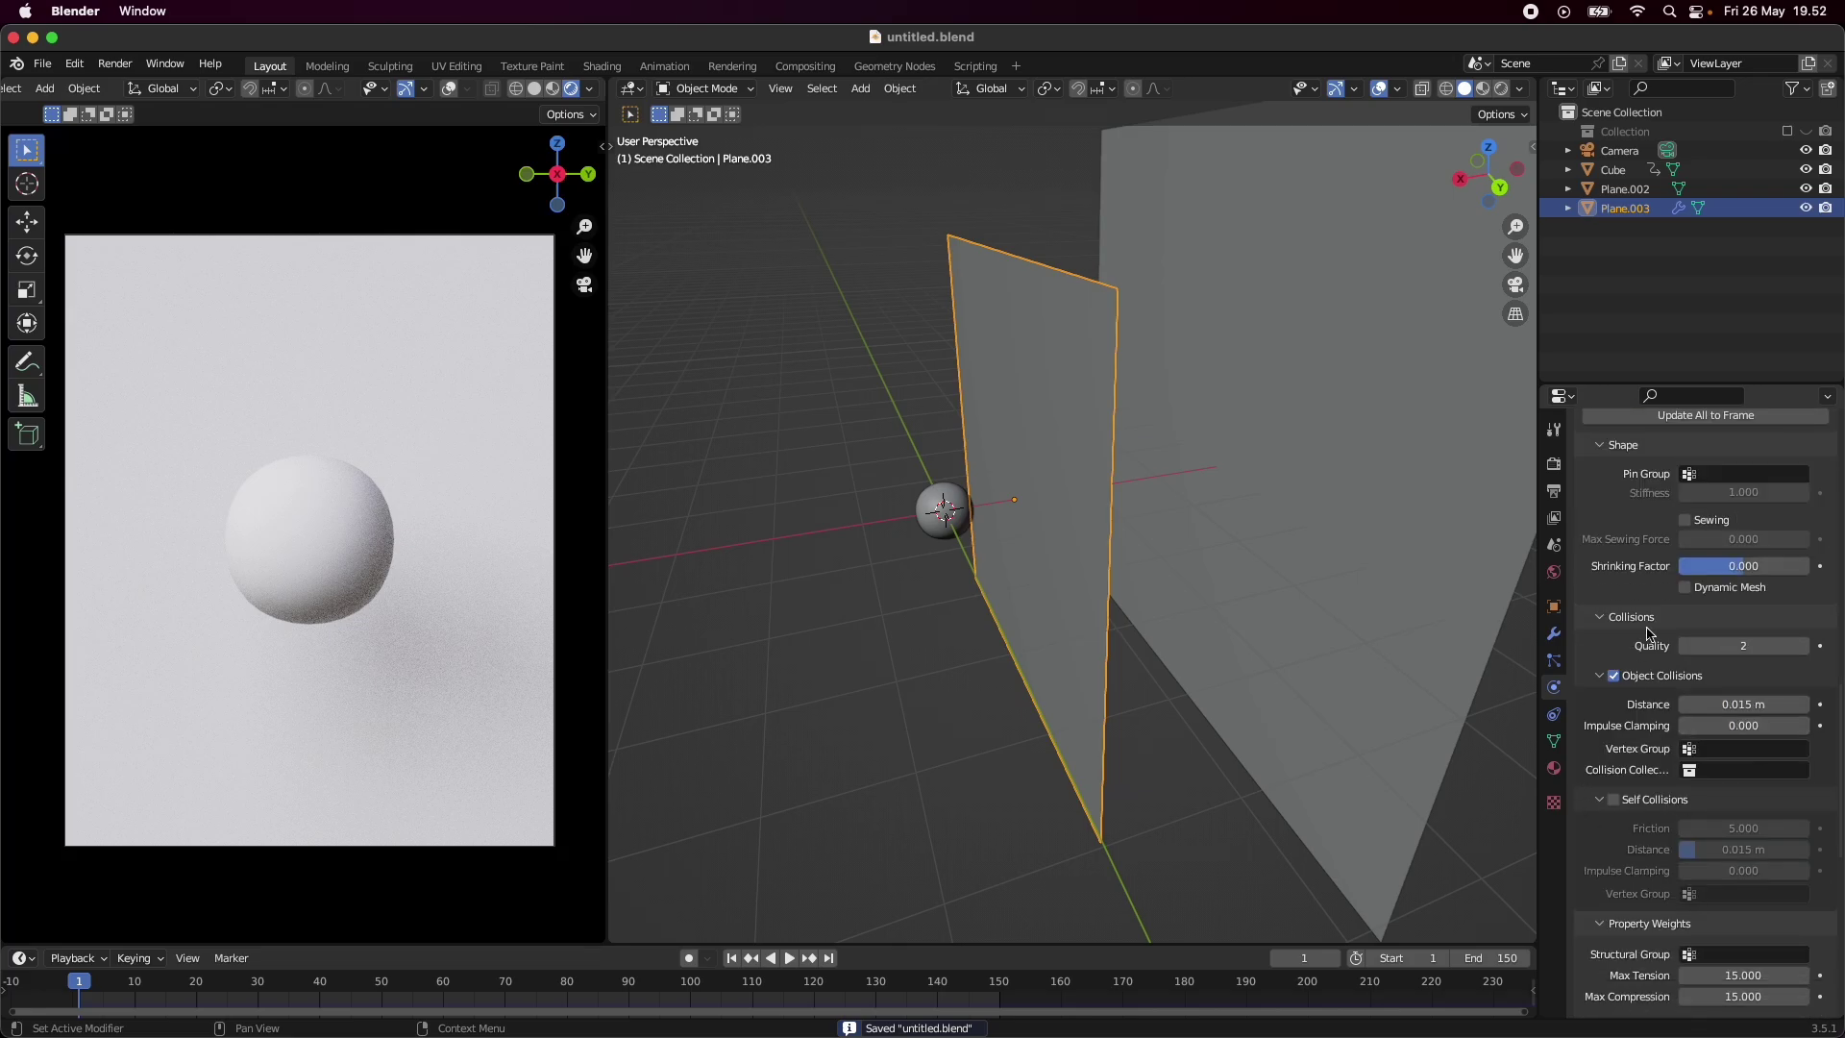
{"action": "left_click", "coordinate": [1614, 799]}
{"action": "left_click", "coordinate": [1761, 655]}
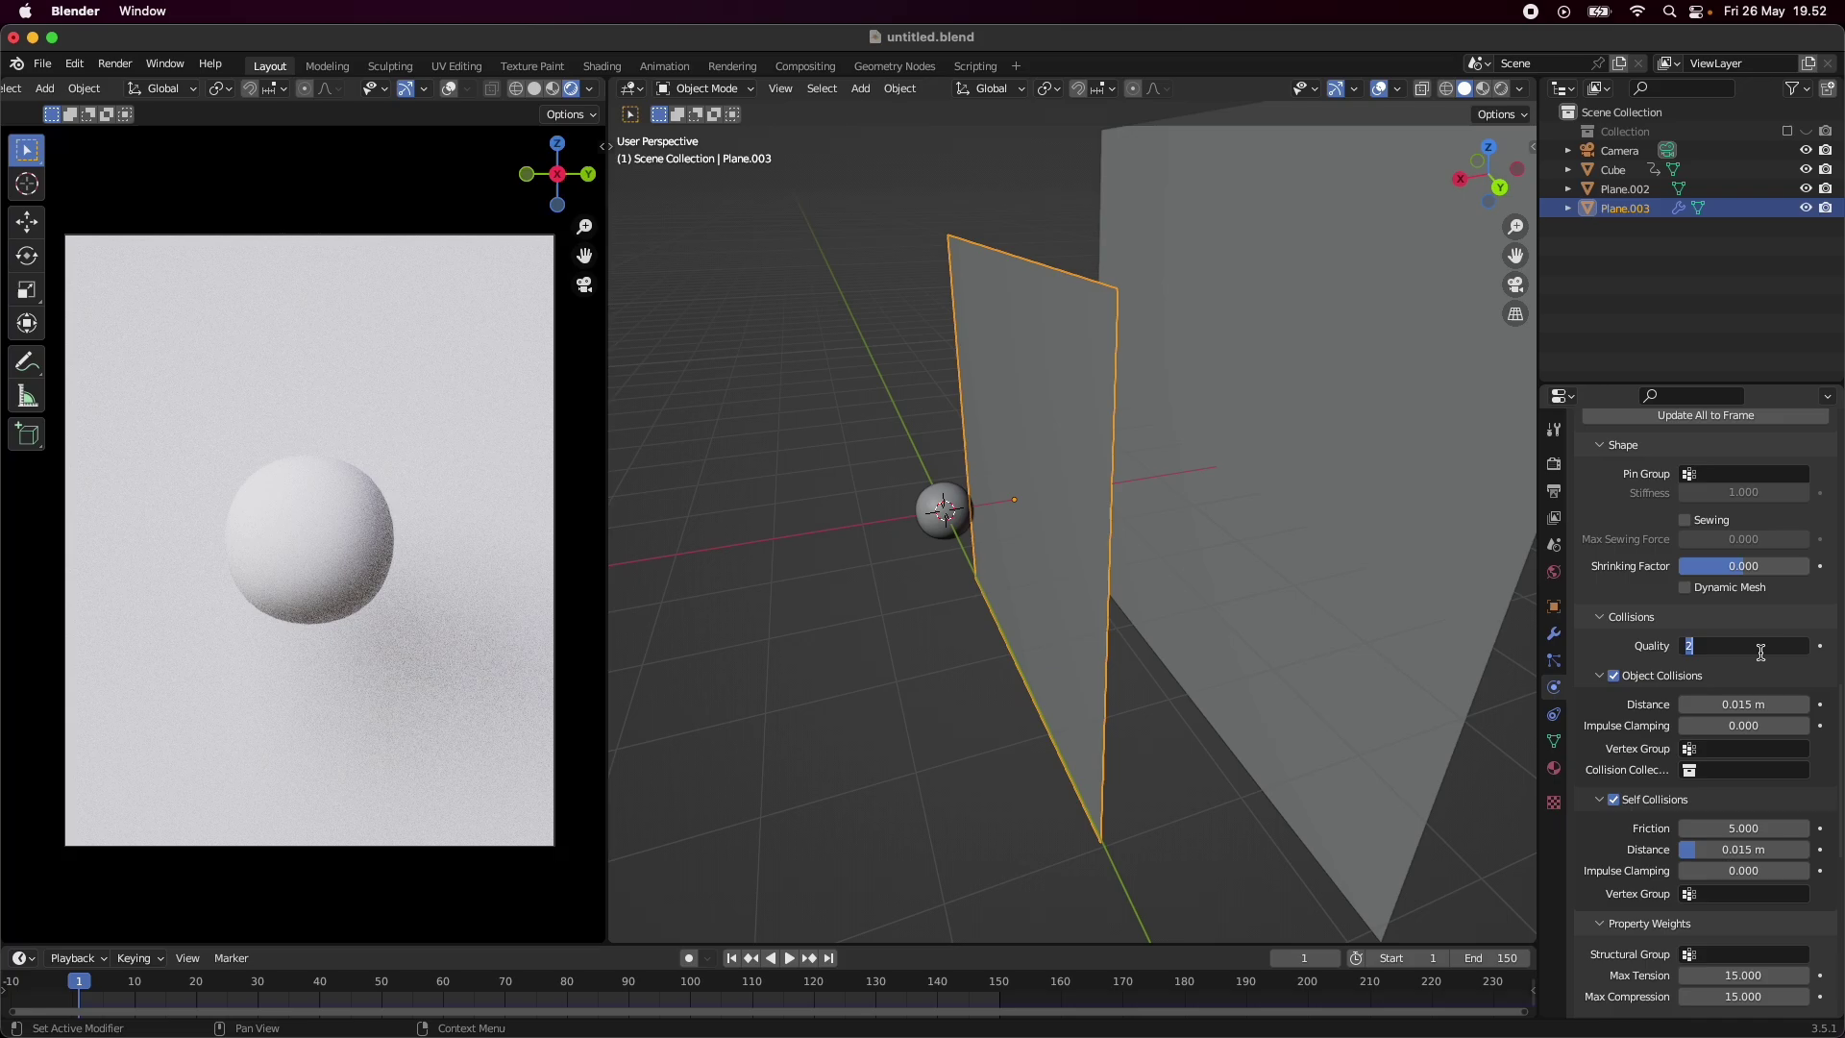
{"action": "key", "text": "Return"}
{"action": "key", "text": "super+s"}
{"action": "scroll", "coordinate": [1761, 658], "scroll_direction": "up", "scroll_amount": 15}
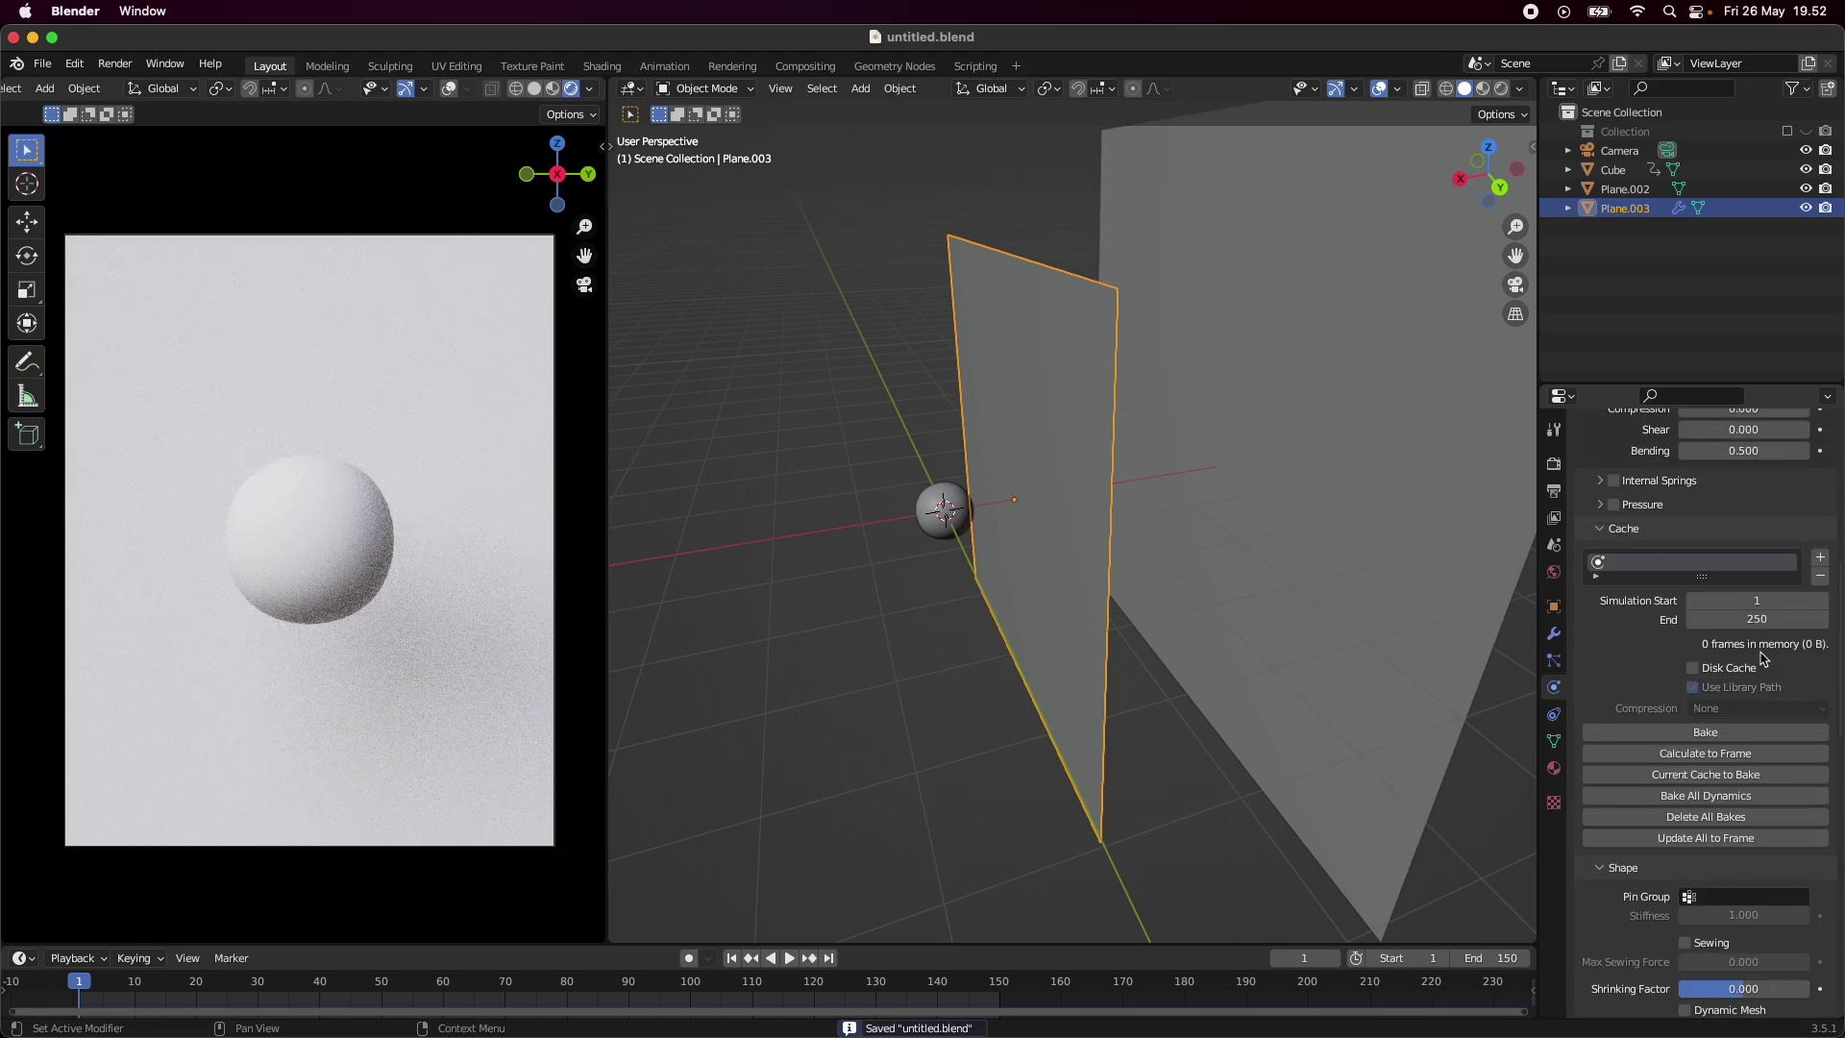
{"action": "scroll", "coordinate": [1763, 672], "scroll_direction": "down", "scroll_amount": 15}
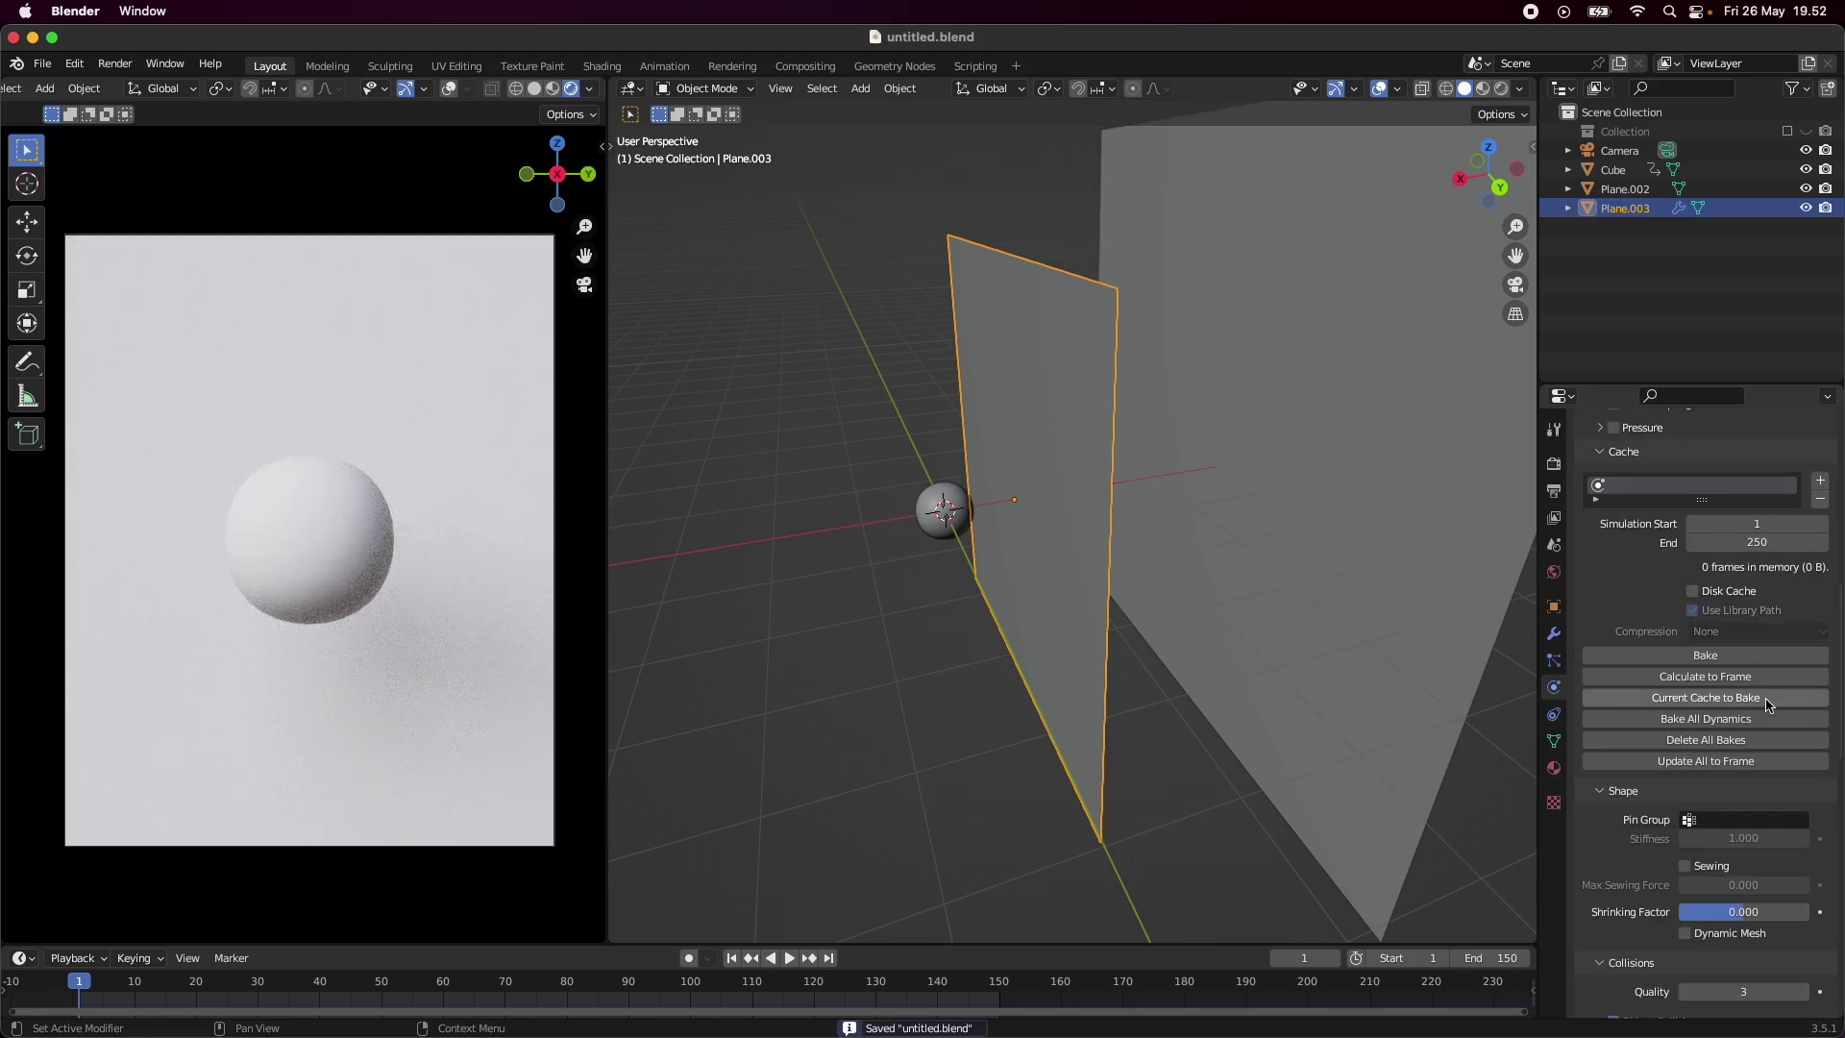
{"action": "scroll", "coordinate": [1644, 561], "scroll_direction": "down", "scroll_amount": 20}
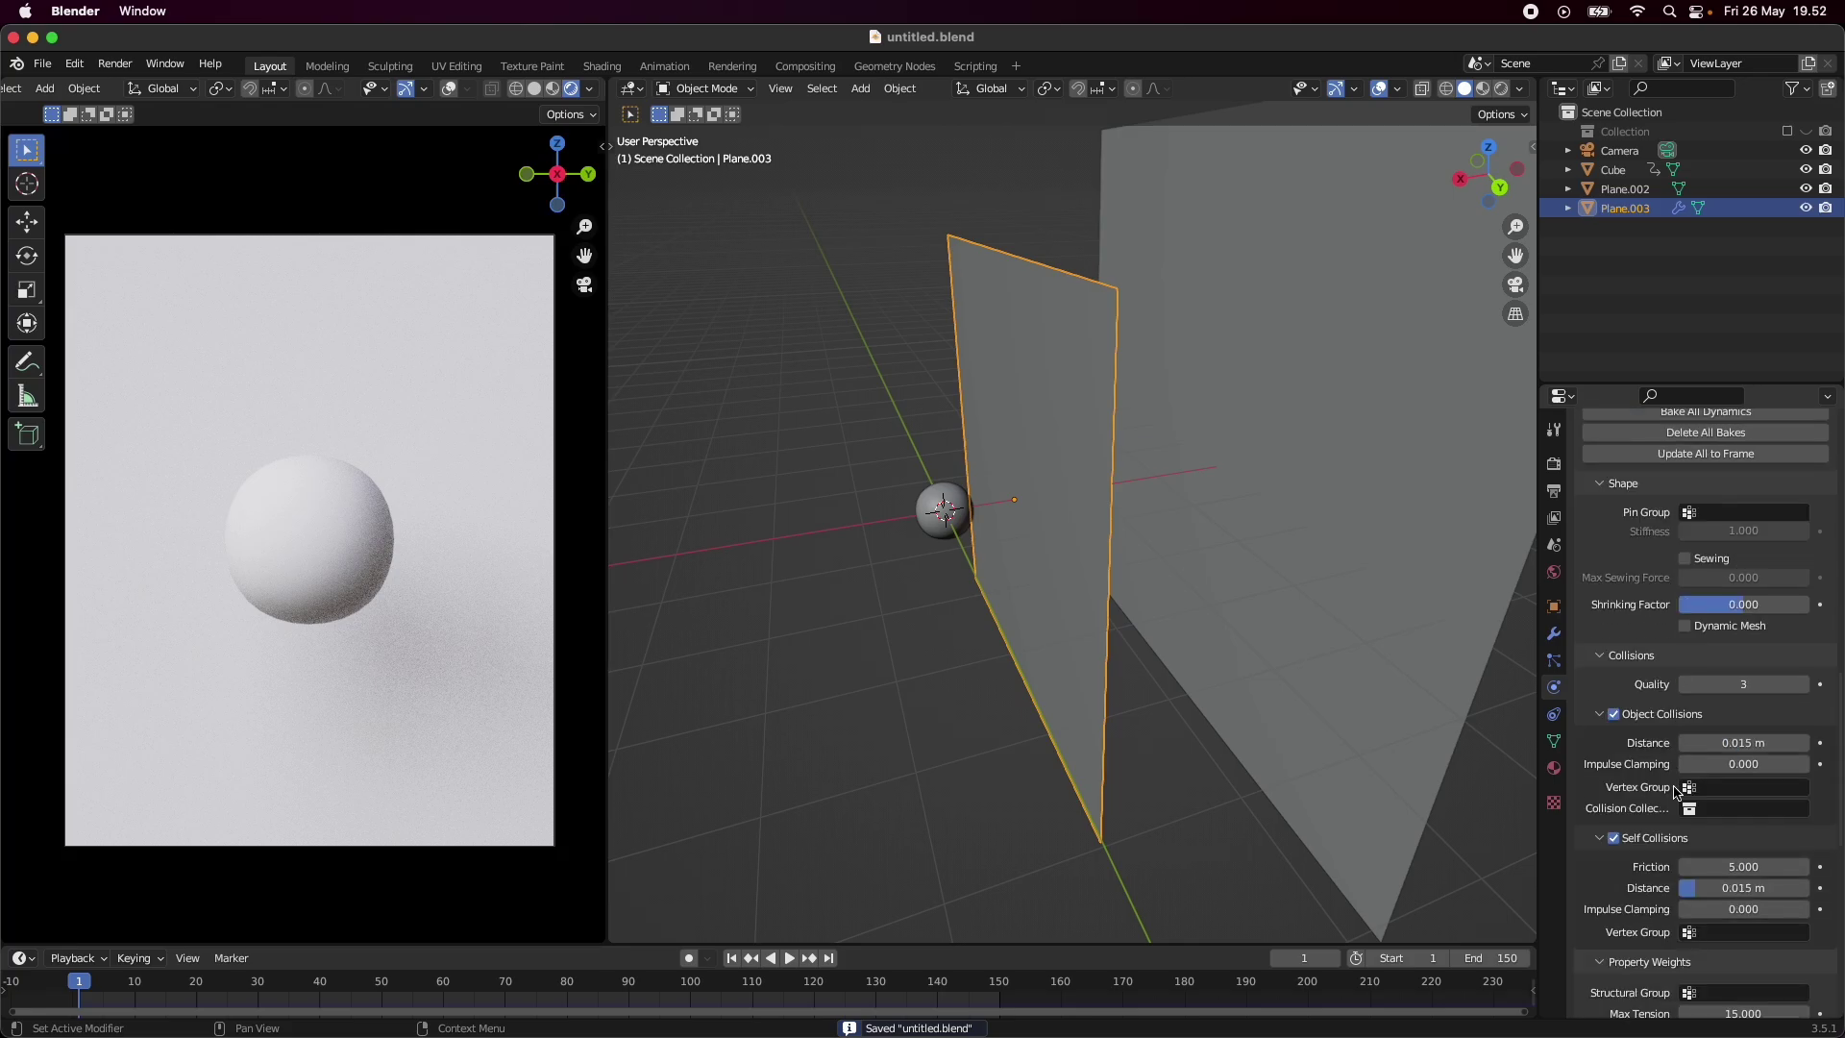
{"action": "scroll", "coordinate": [1644, 561], "scroll_direction": "down", "scroll_amount": 1}
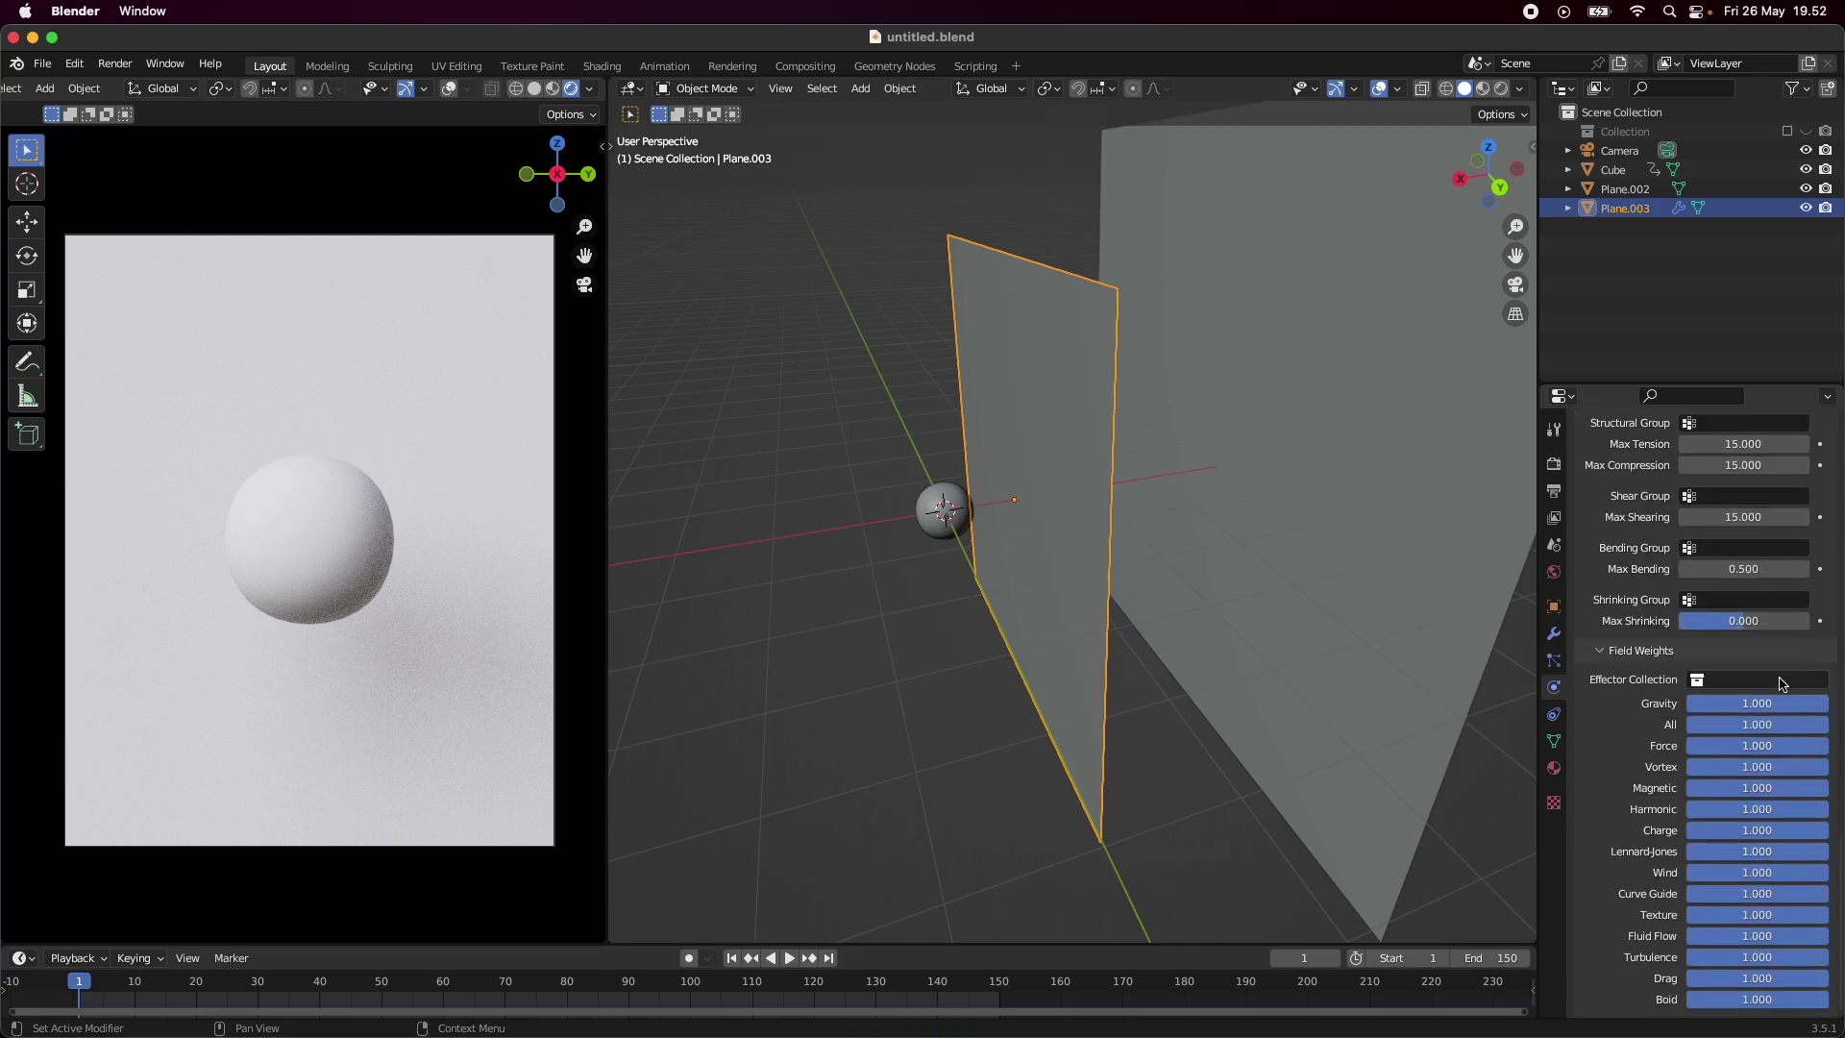
{"action": "scroll", "coordinate": [1738, 730], "scroll_direction": "up", "scroll_amount": 12}
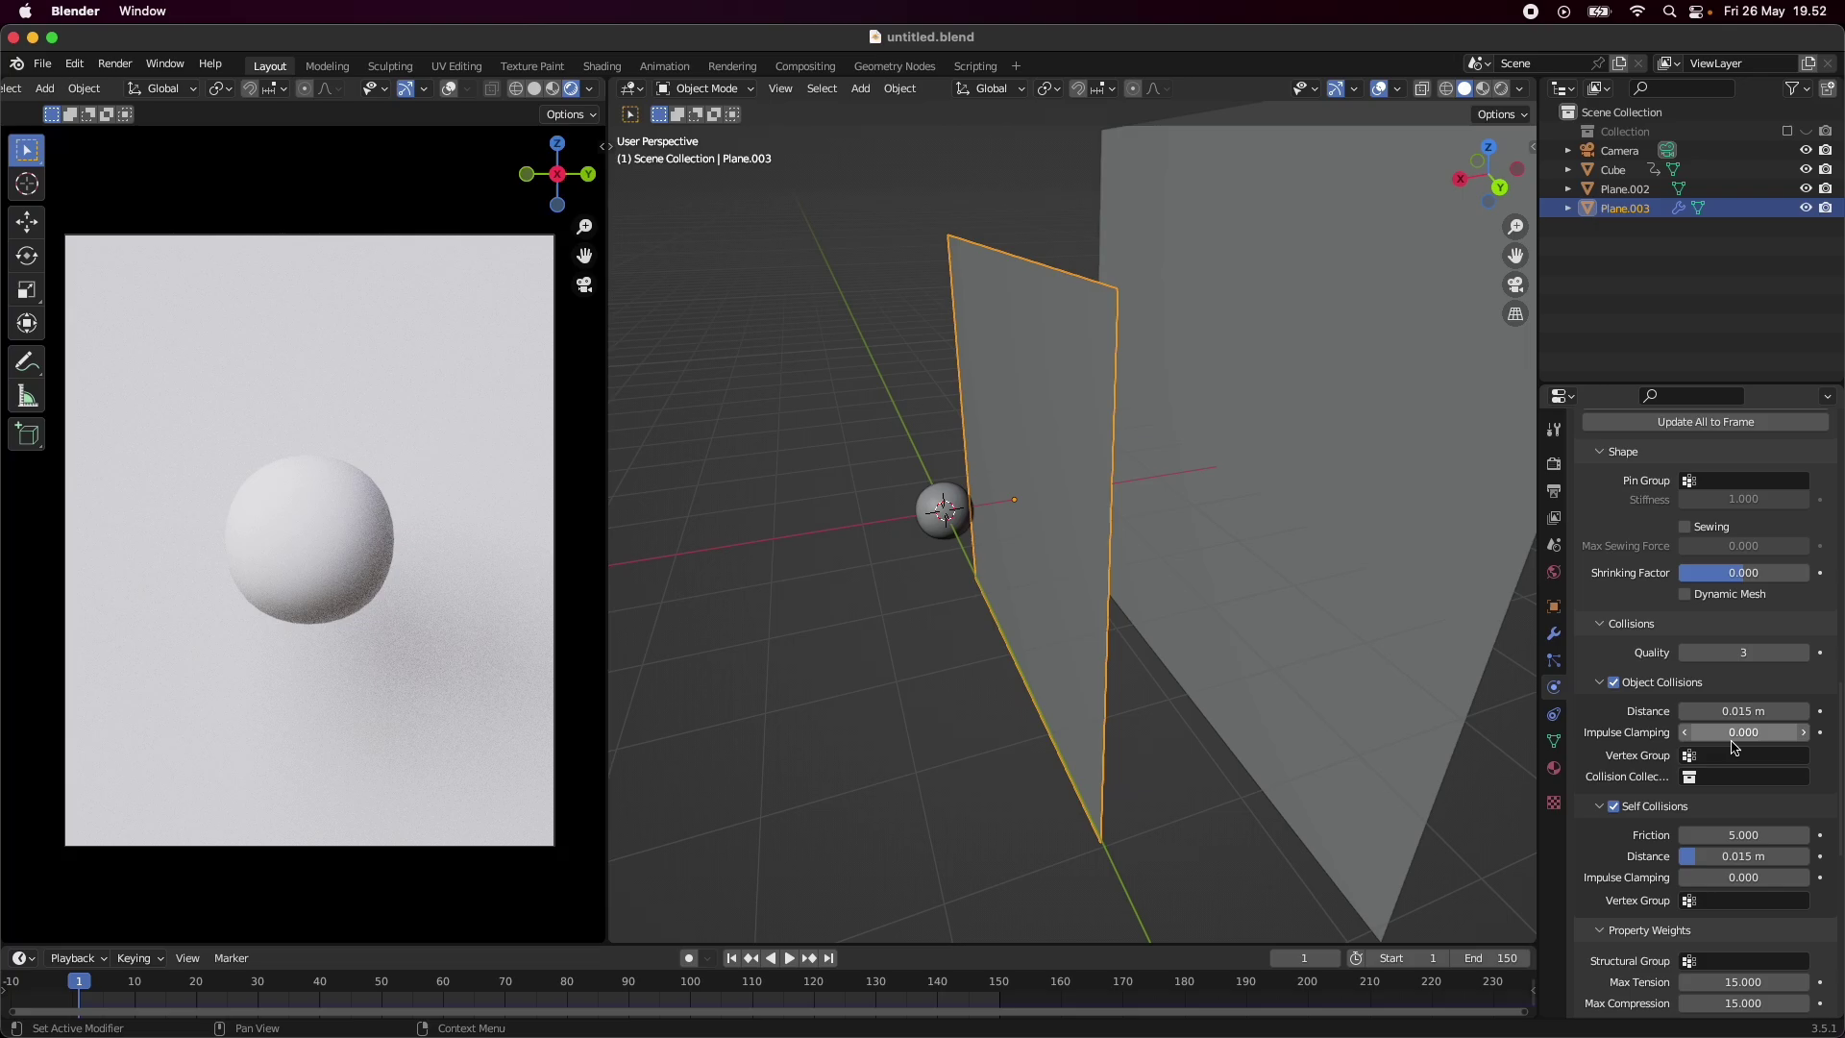
- Set the cloth's Gravity field weight to 0
{"action": "scroll", "coordinate": [1710, 845], "scroll_direction": "down", "scroll_amount": 12}
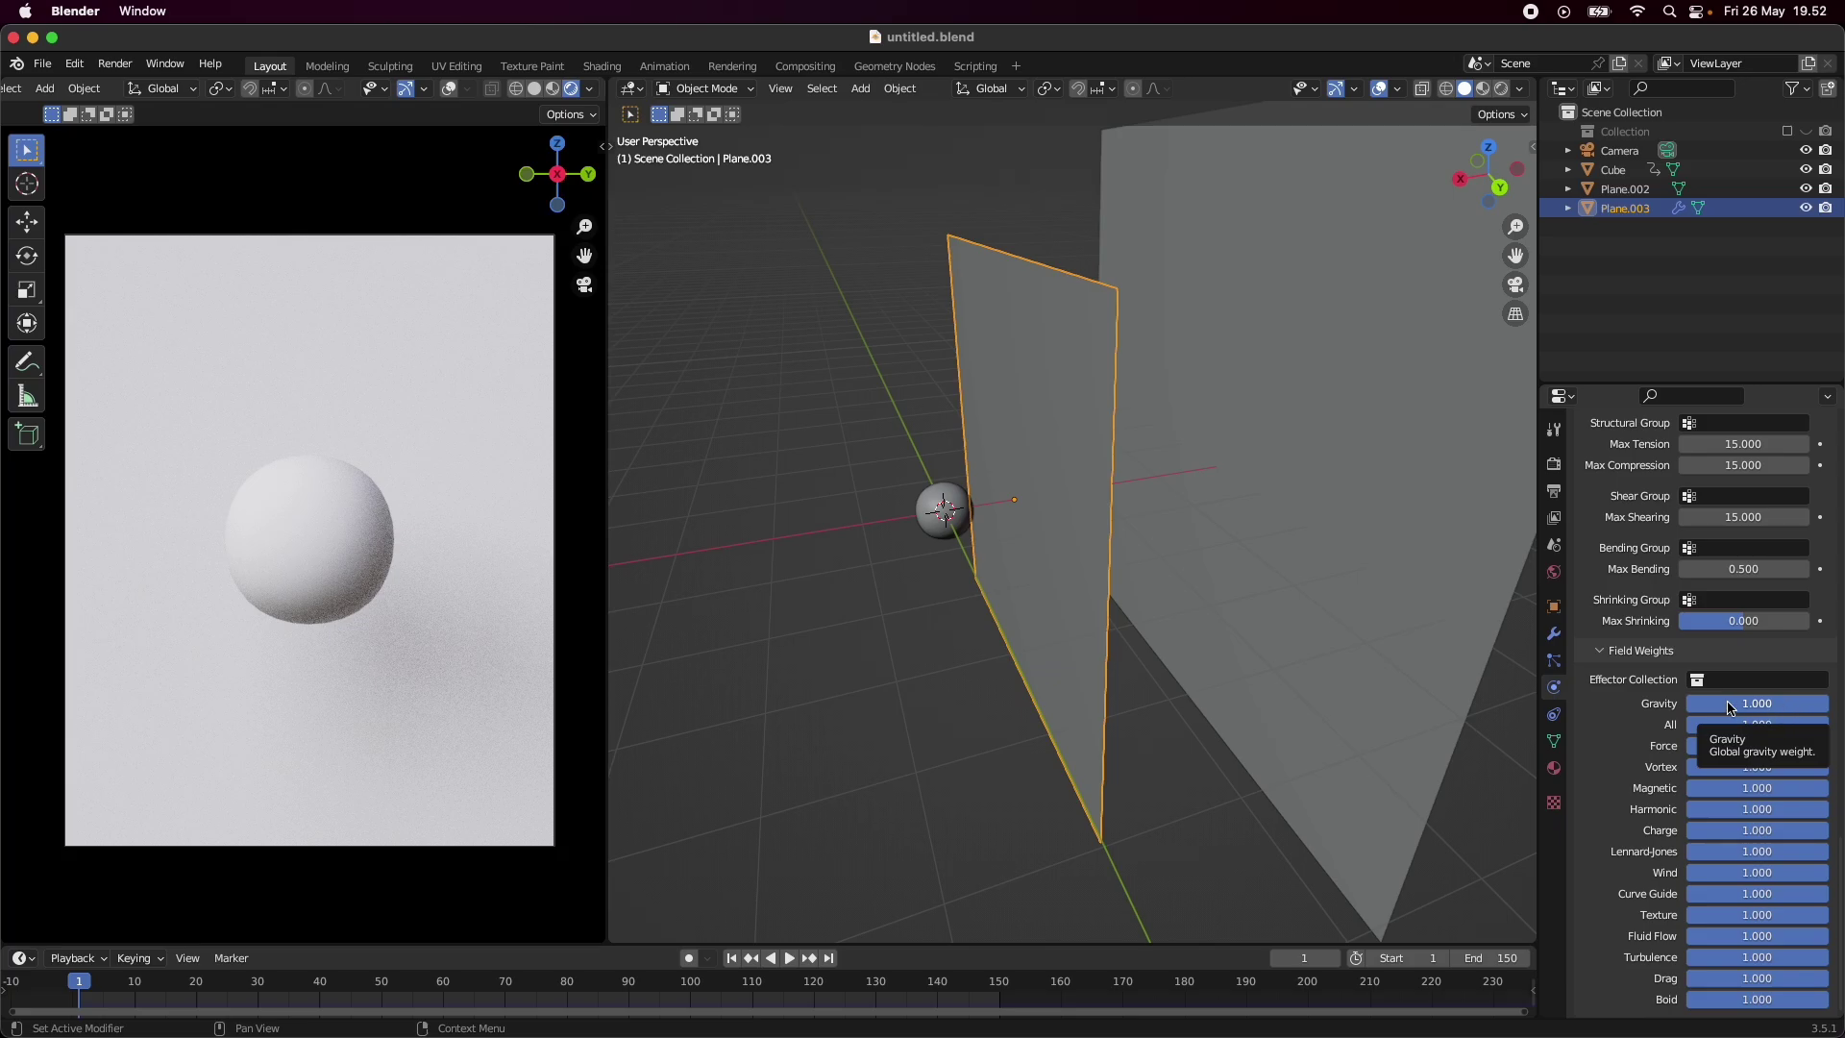
{"action": "left_click", "coordinate": [1773, 705]}
{"action": "type", "text": "0"}
{"action": "key", "text": "Return"}
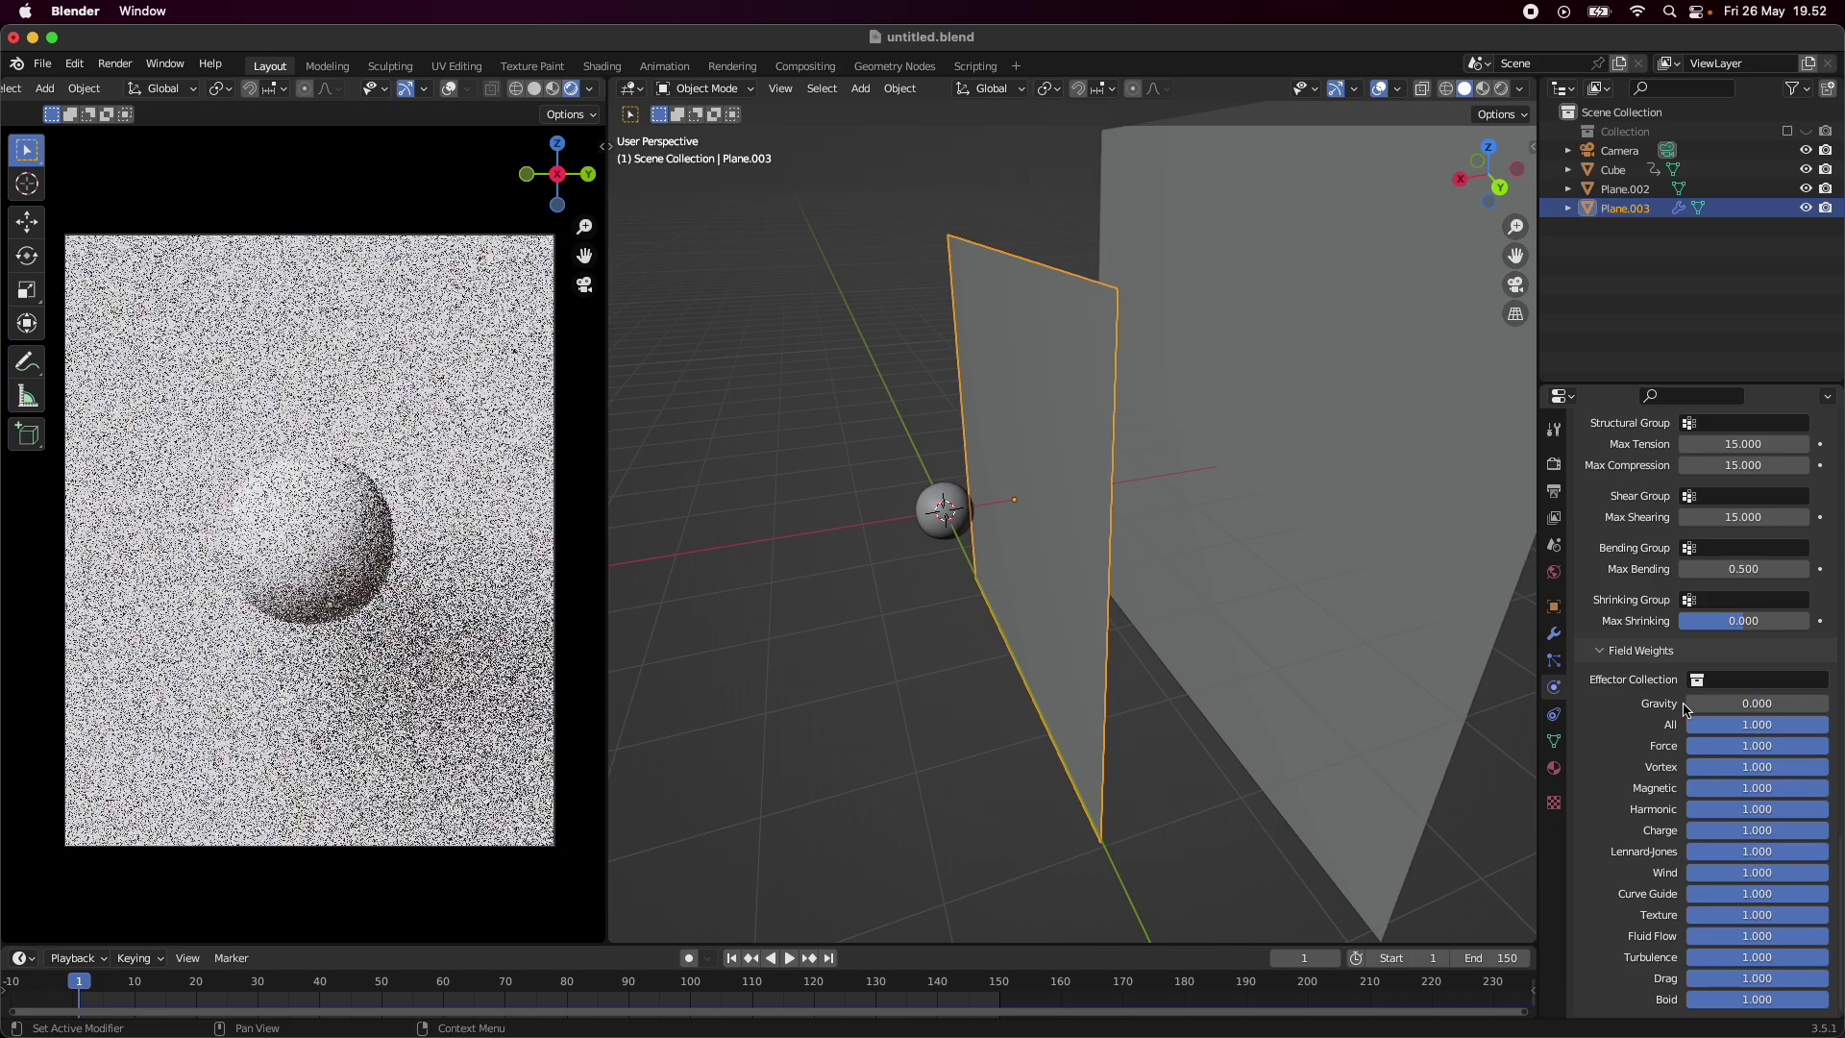
- Save the file and collapse the Field Weights and Self Collisions panels
{"action": "middle_click_drag", "start_coordinate": [1273, 597], "coordinate": [1099, 567]}
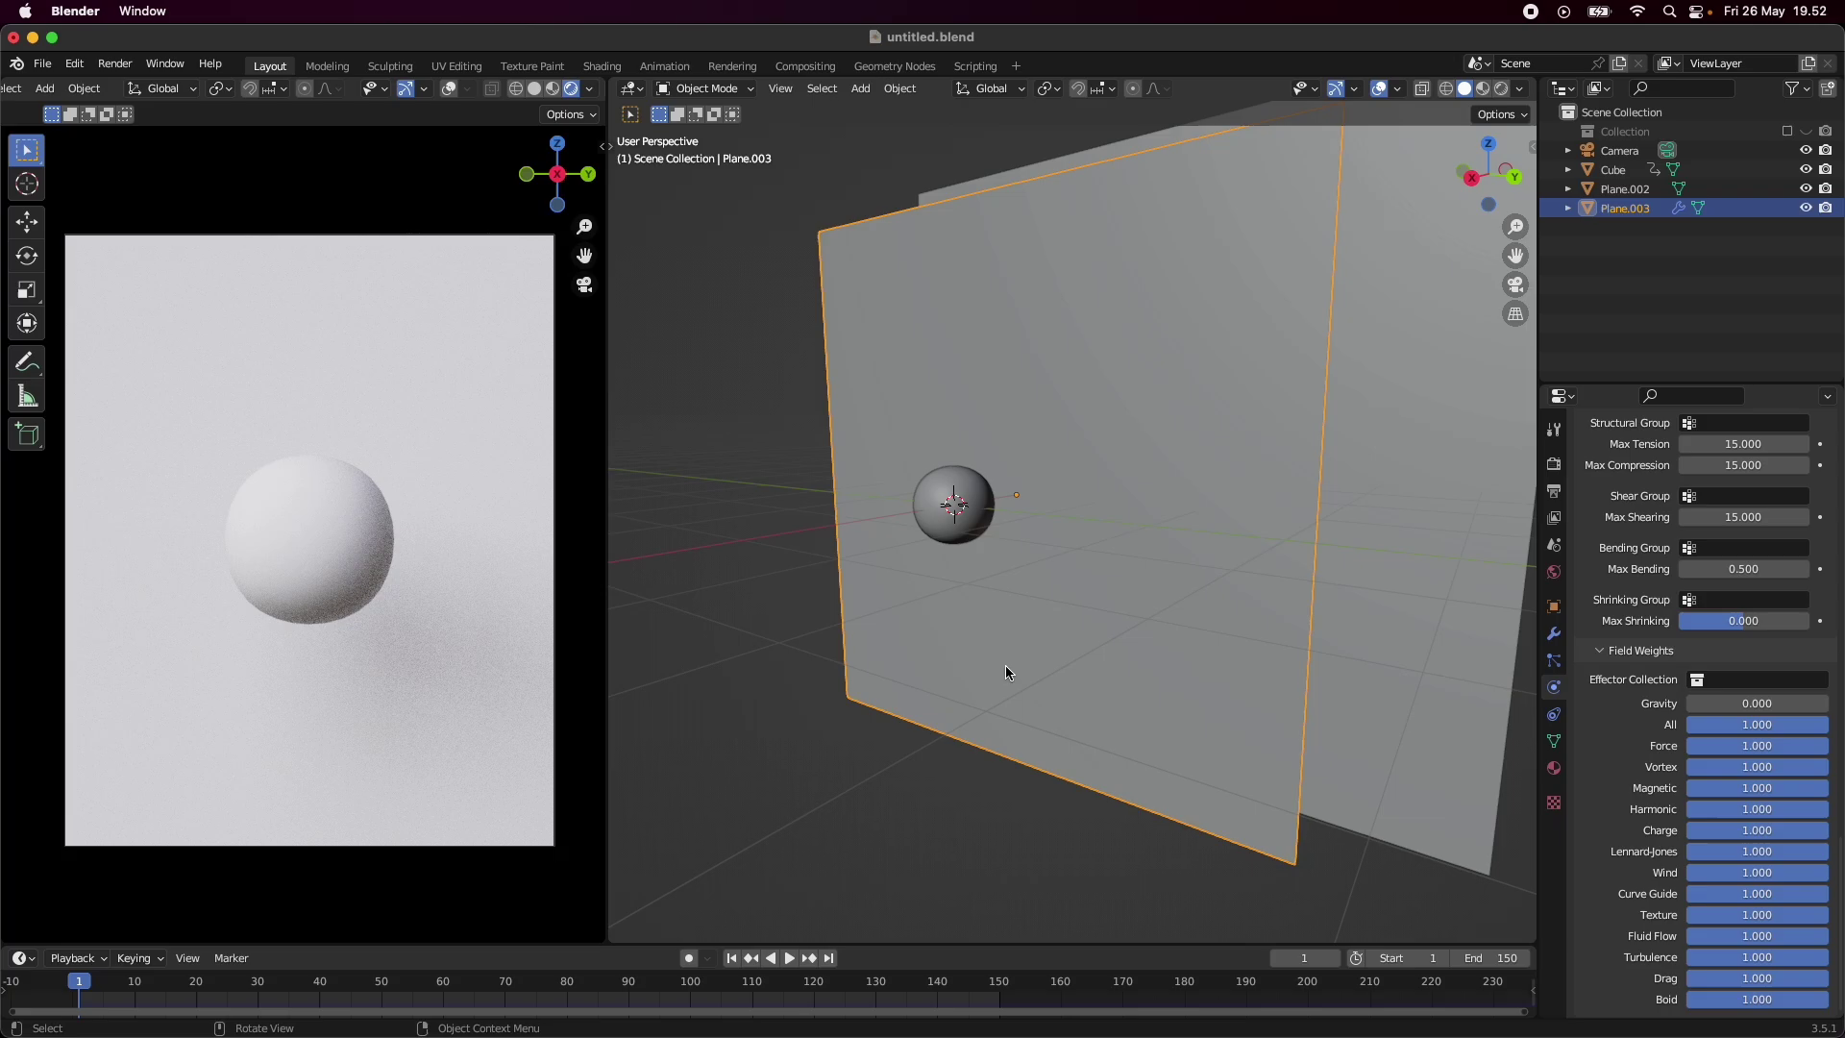
{"action": "middle_click_drag", "start_coordinate": [1188, 728], "coordinate": [1102, 590]}
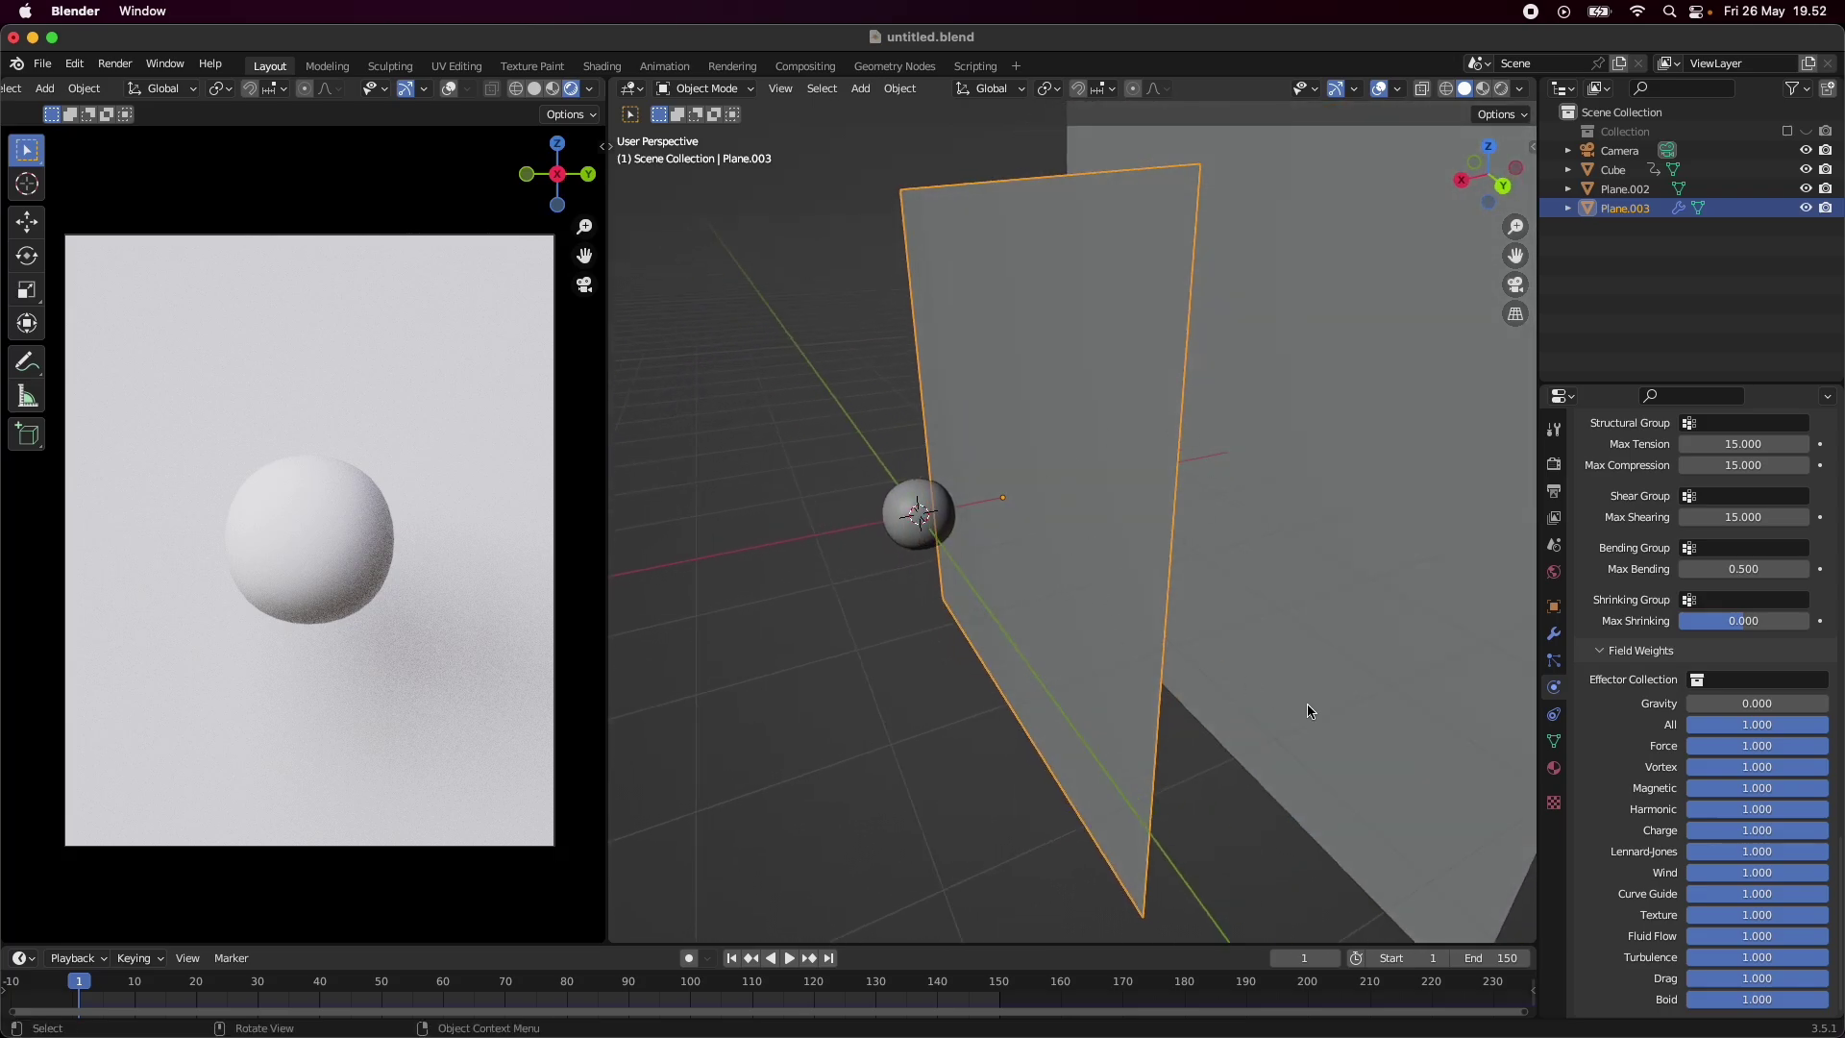
{"action": "key", "text": "super+s"}
{"action": "left_click", "coordinate": [1602, 652]}
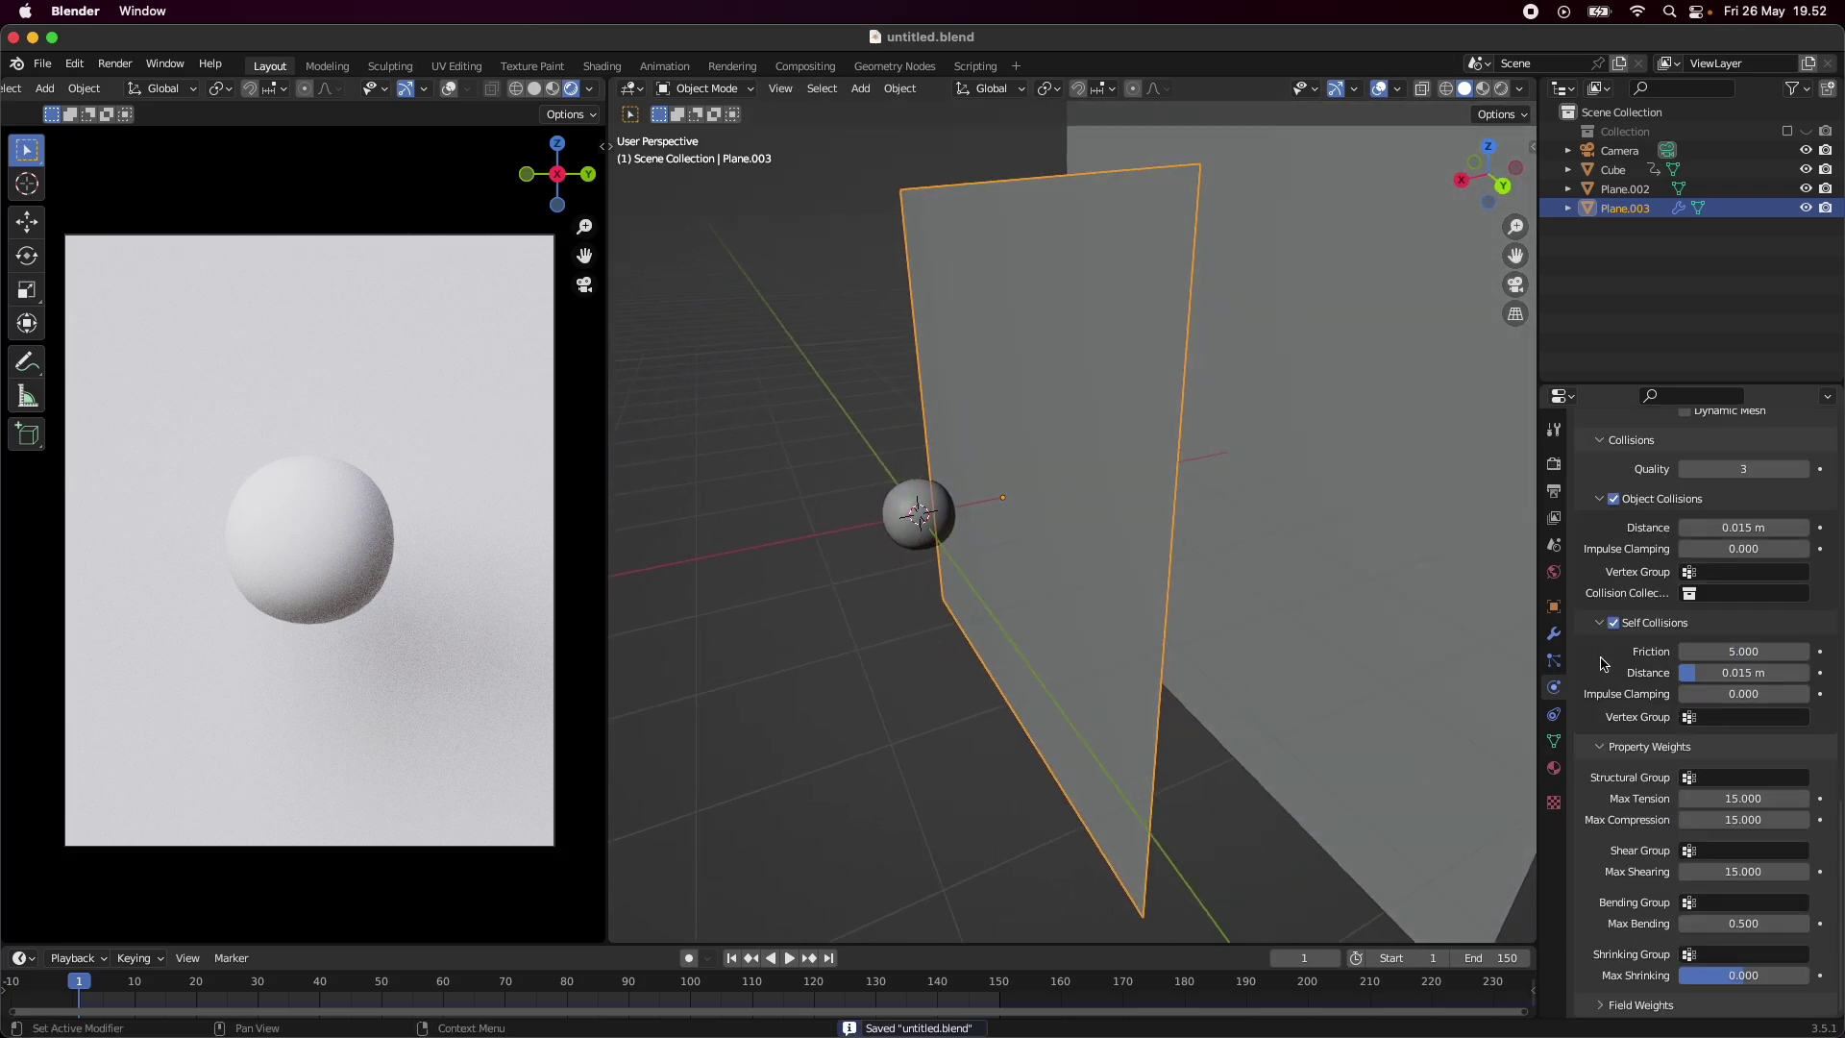
{"action": "left_click", "coordinate": [1601, 624]}
- Set the Plane.003 cloth cache End frame to 150
{"action": "left_click", "coordinate": [1597, 553]}
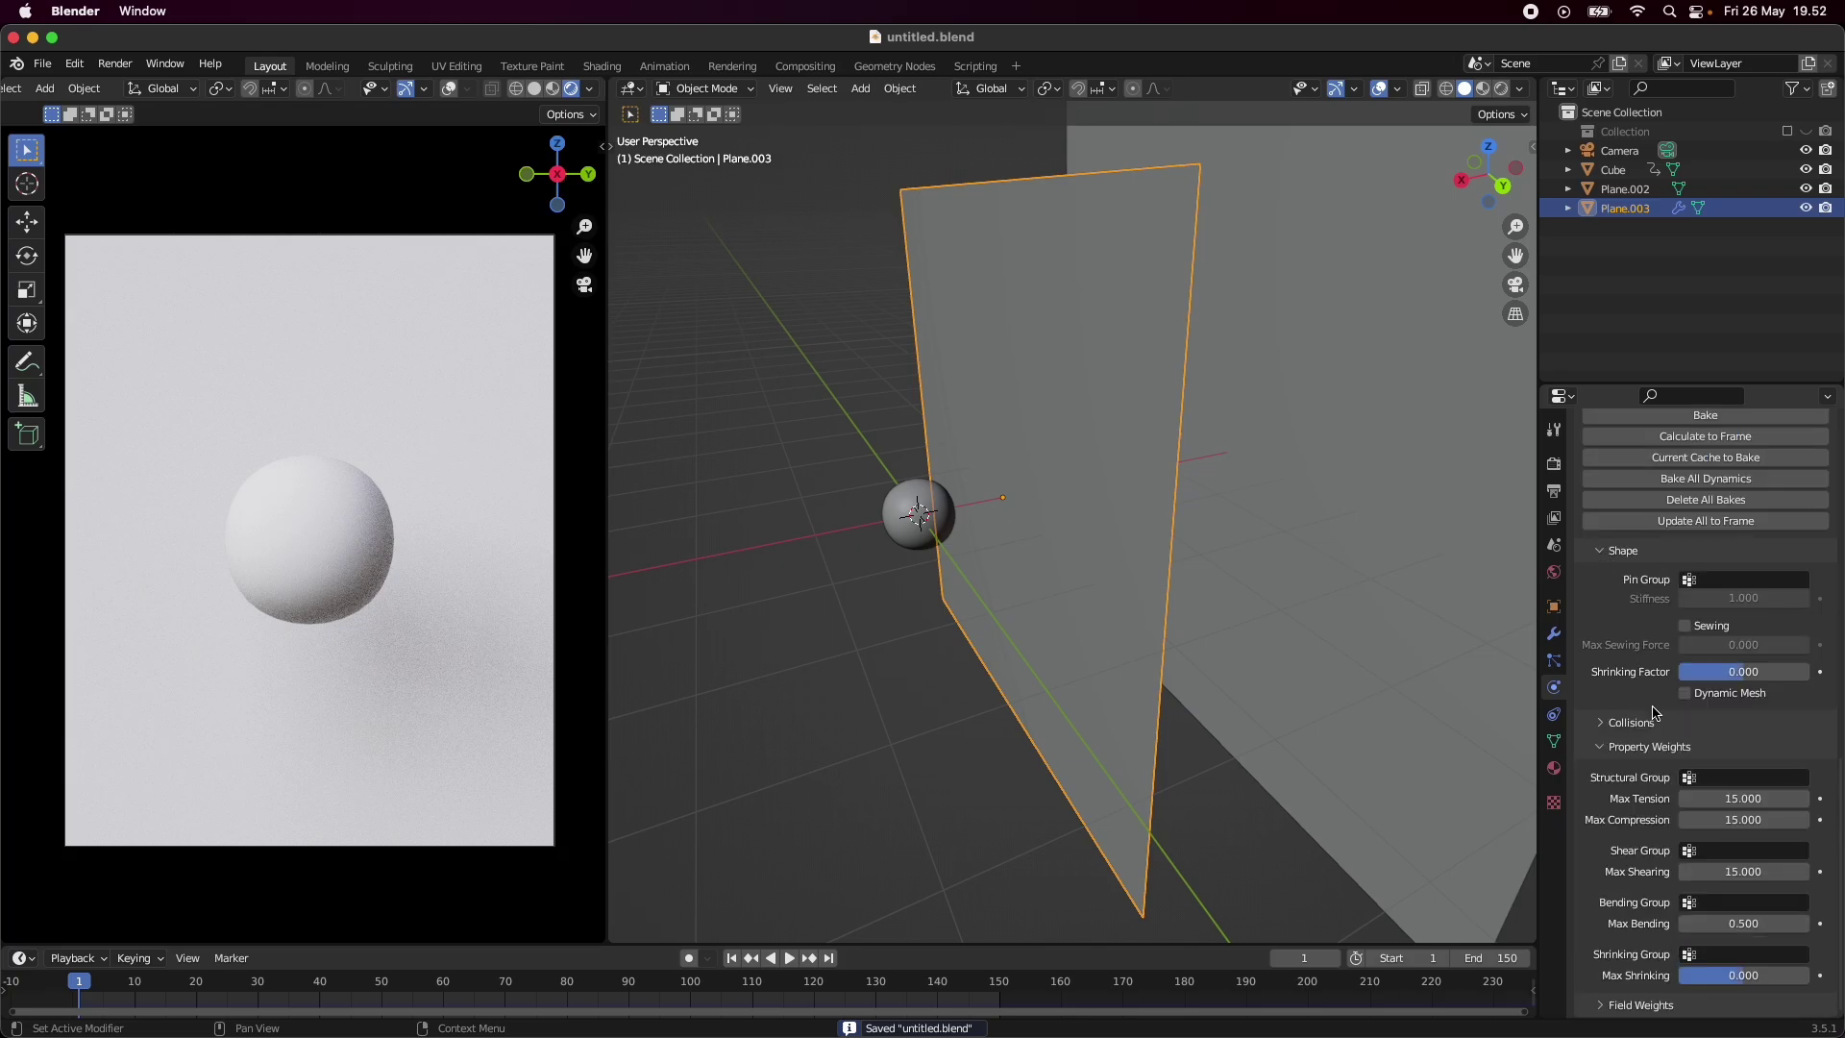
{"action": "scroll", "coordinate": [1657, 713], "scroll_direction": "up", "scroll_amount": 8}
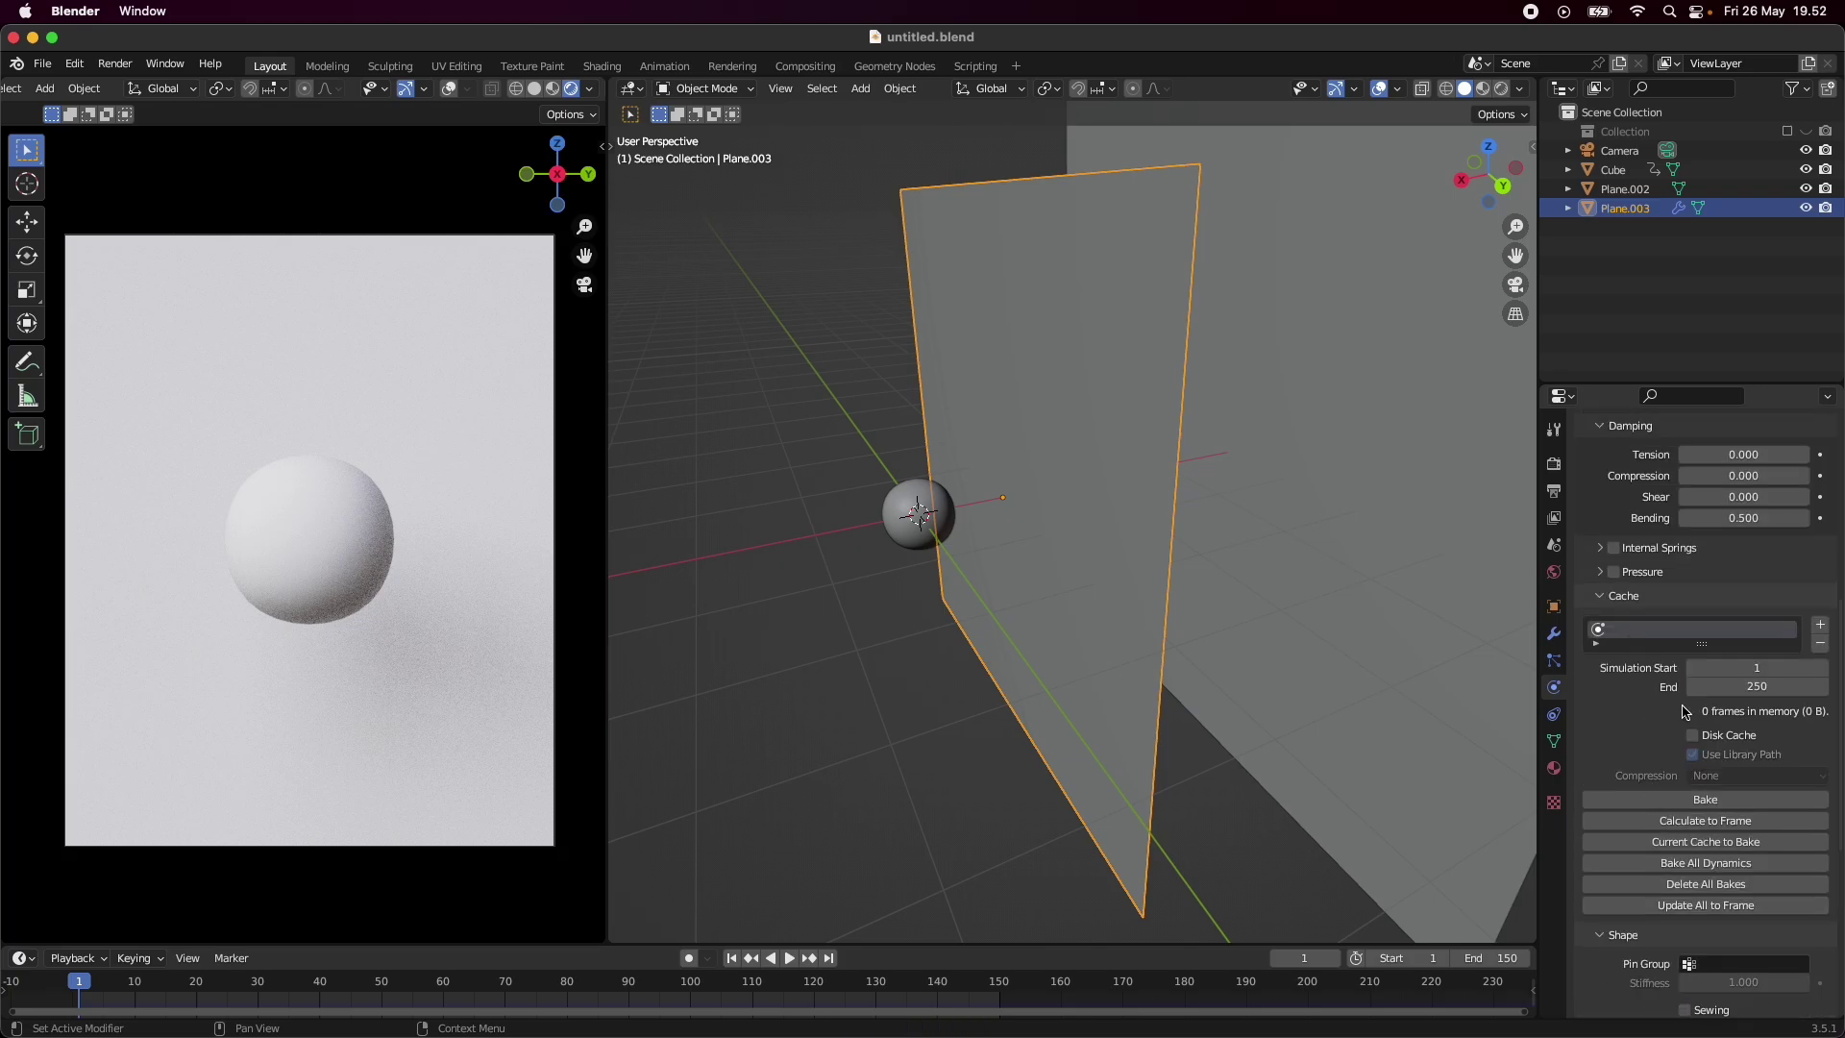
{"action": "left_click", "coordinate": [1749, 685]}
{"action": "type", "text": "150"}
{"action": "key", "text": "Return"}
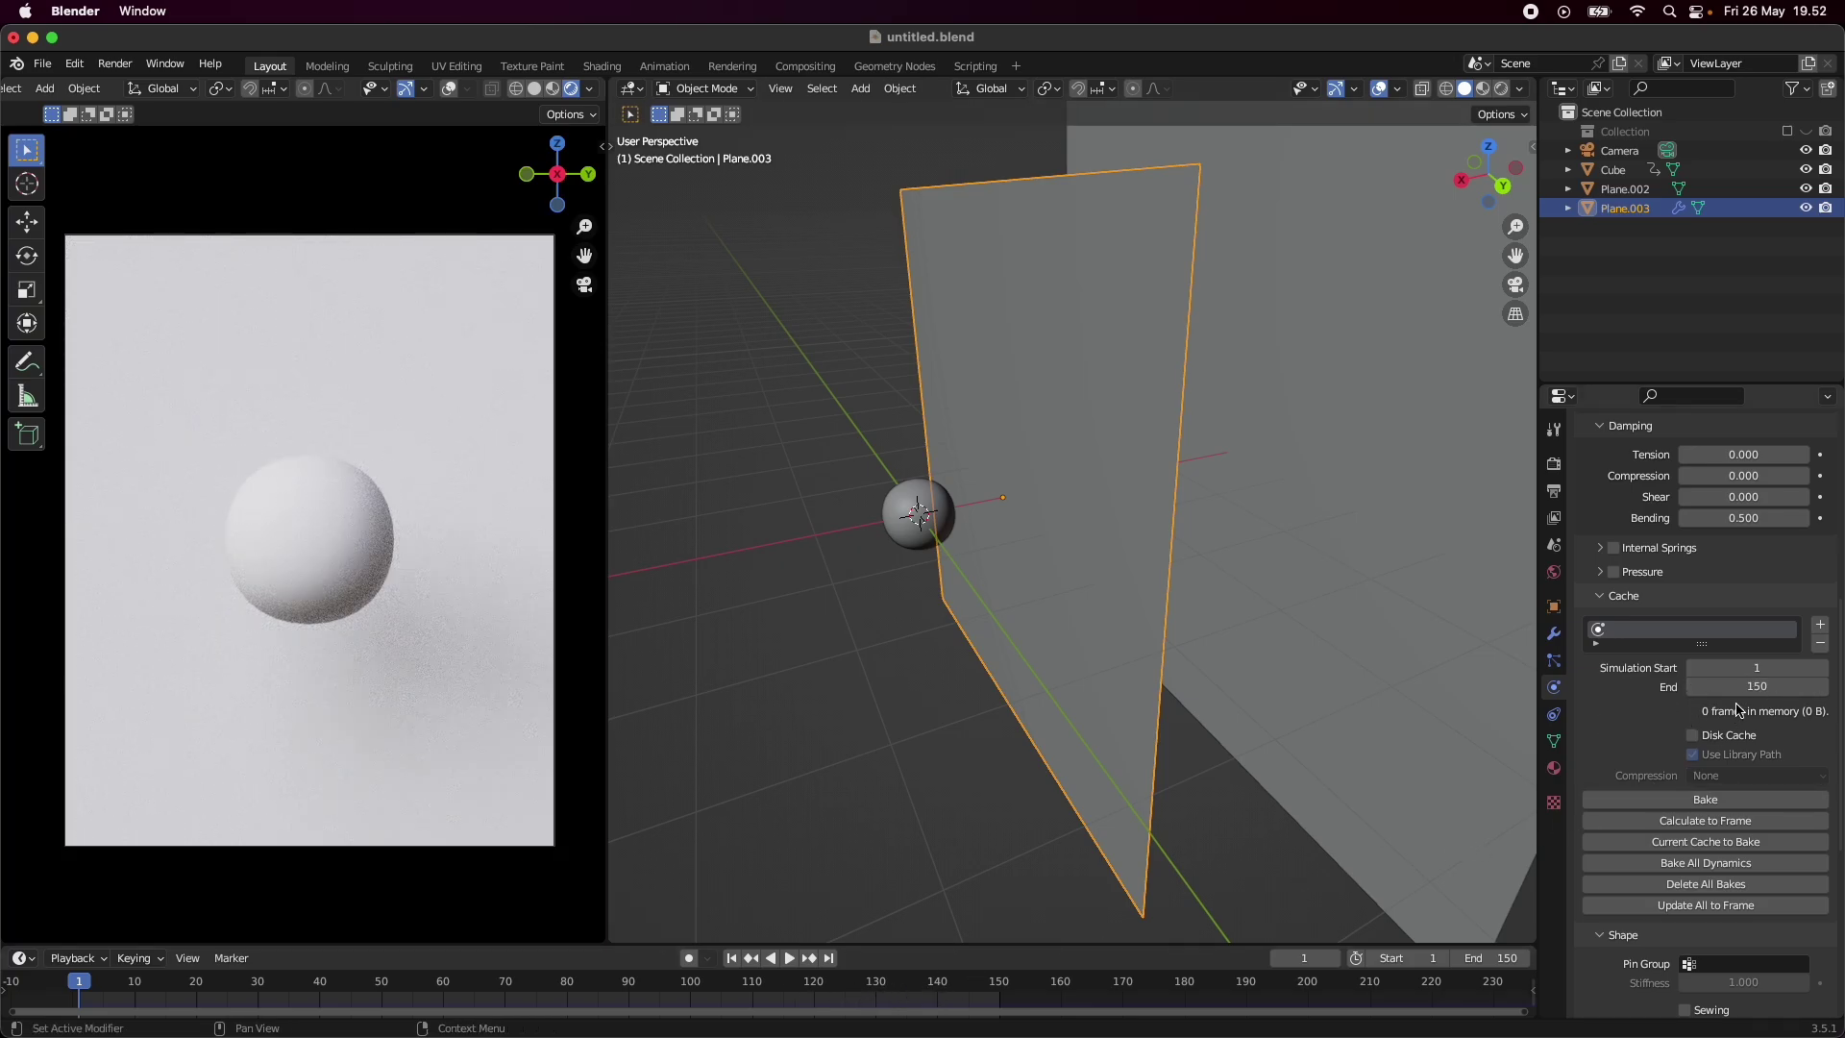
{"action": "scroll", "coordinate": [1735, 723], "scroll_direction": "up", "scroll_amount": 10}
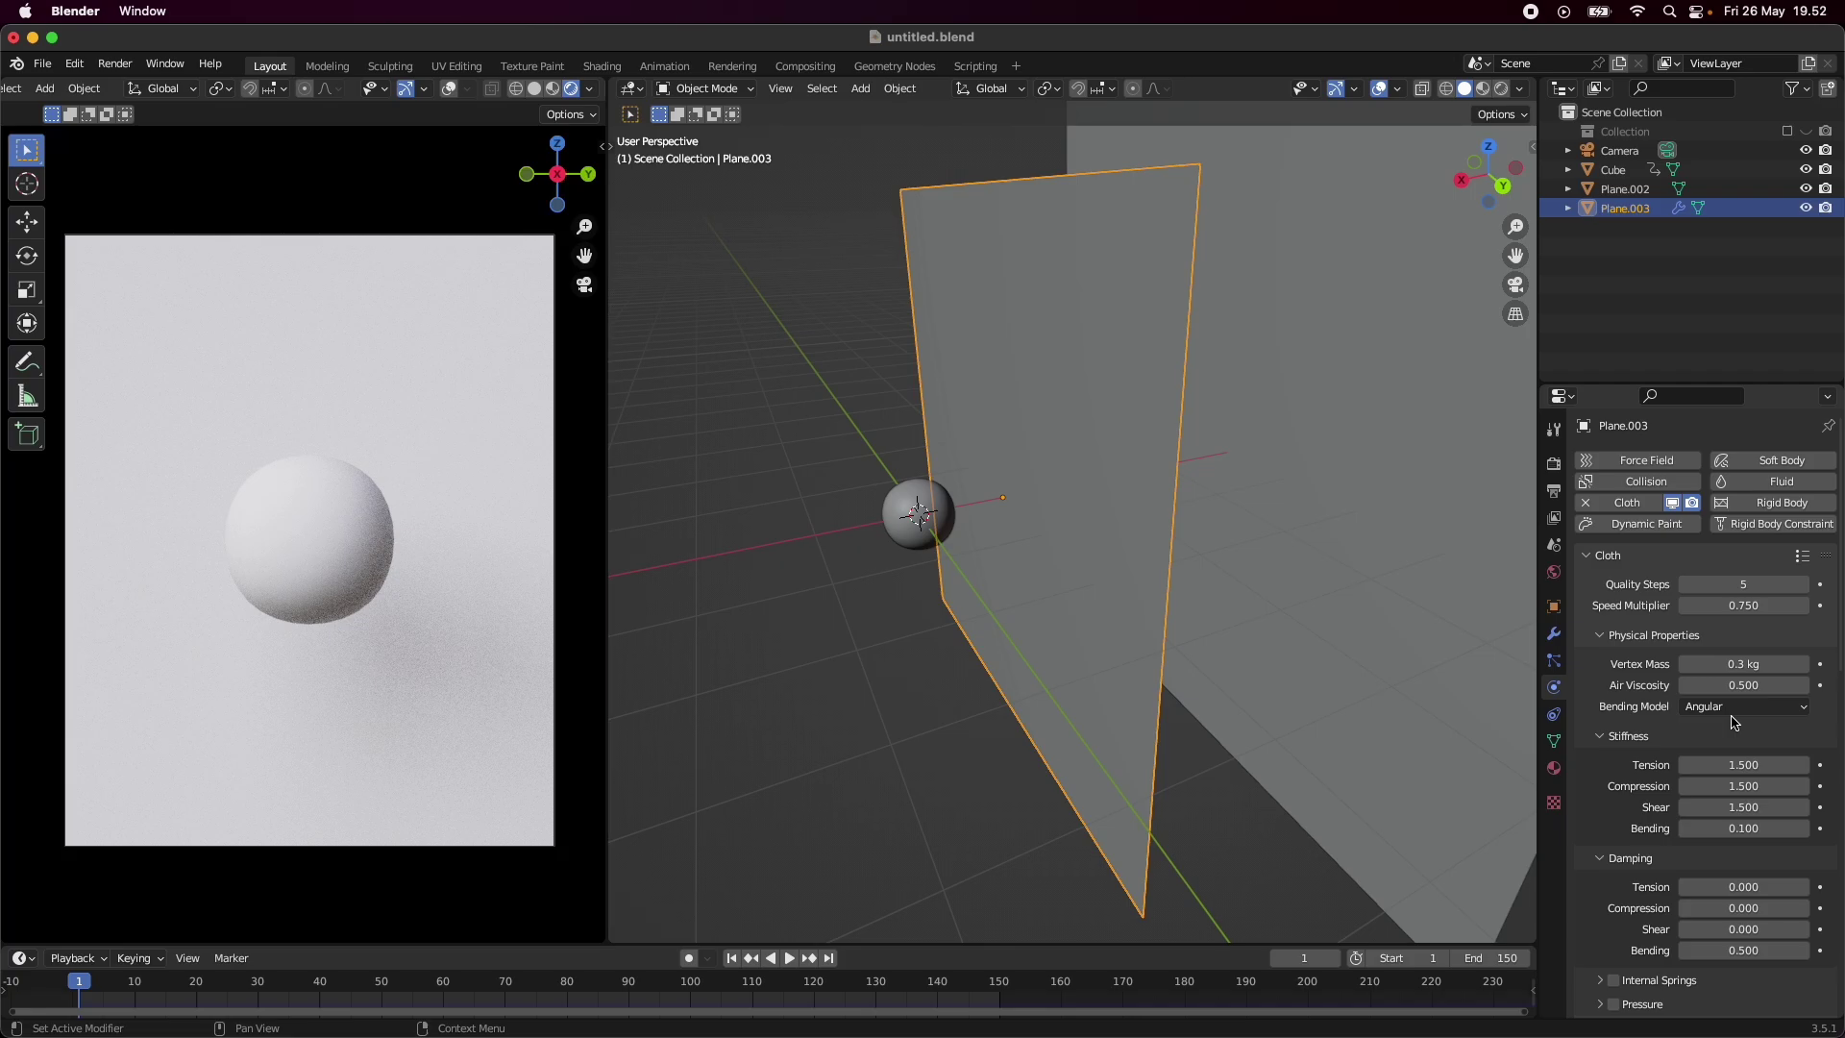
- Select the sphere named Cube and give it Collision physics
{"action": "left_click", "coordinate": [896, 492]}
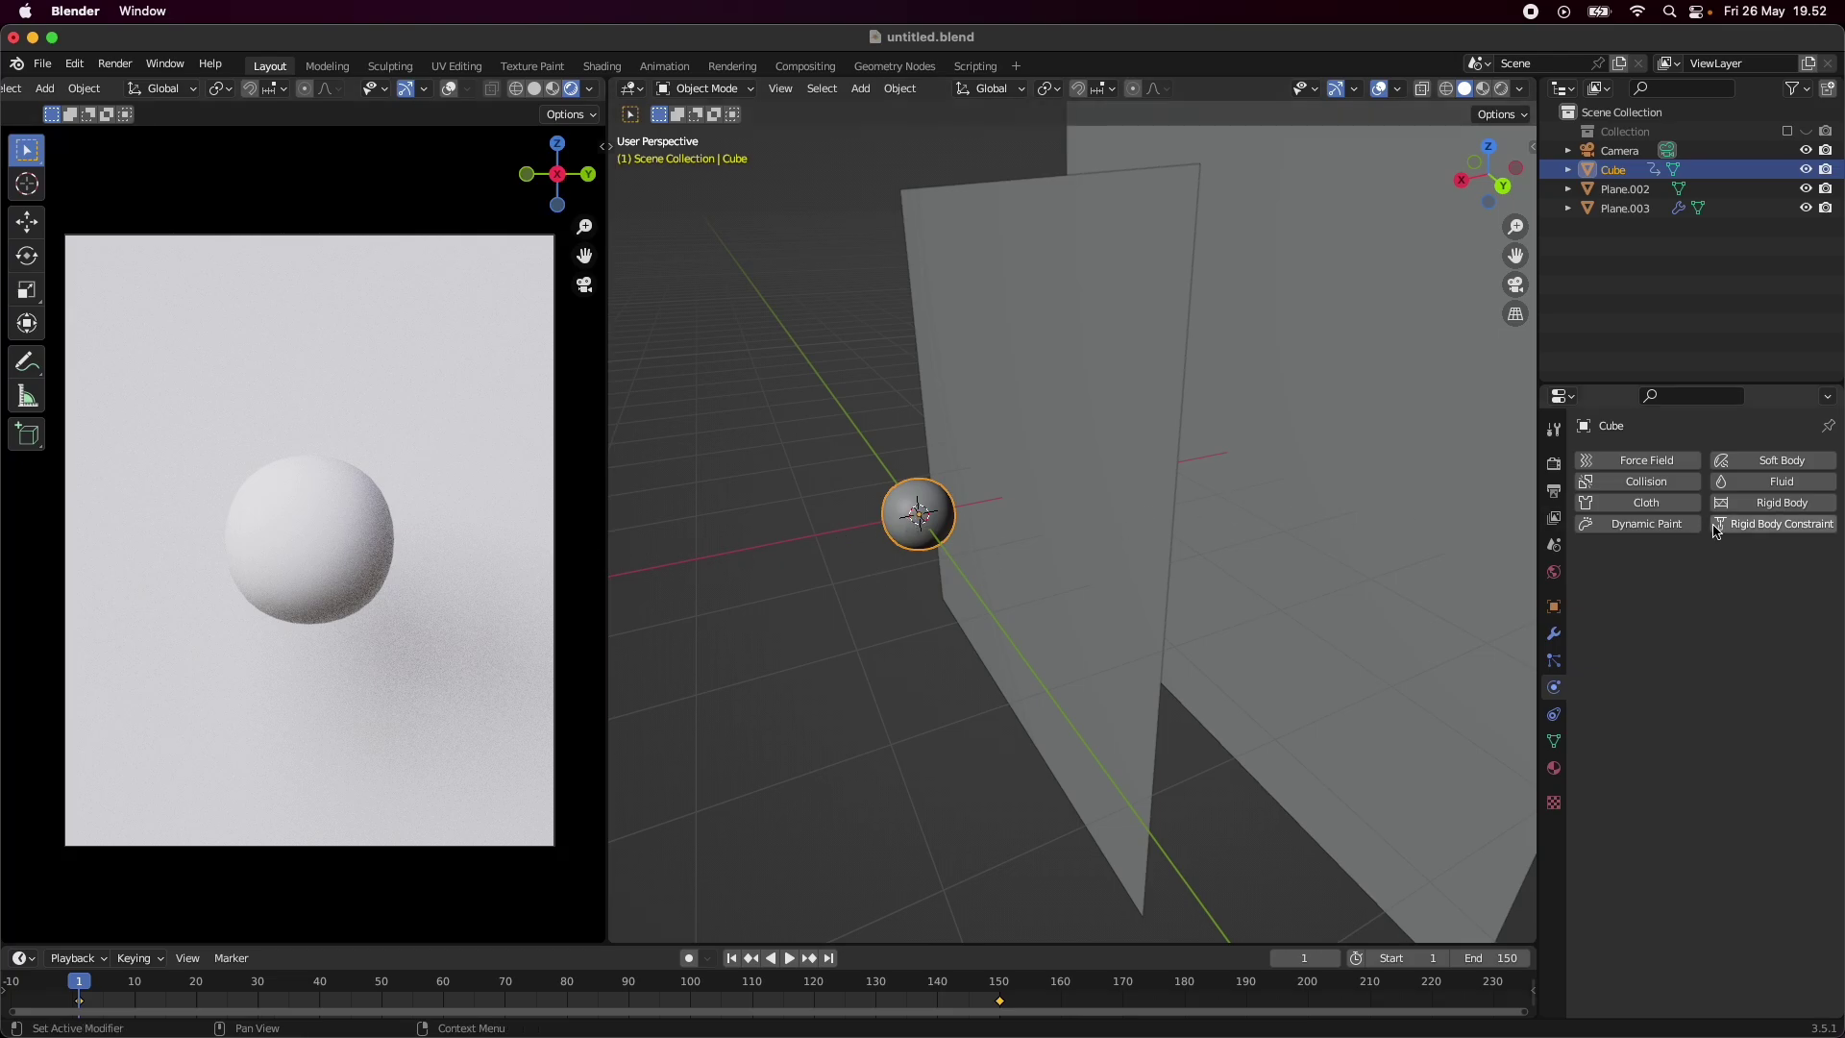
{"action": "left_click", "coordinate": [1641, 483]}
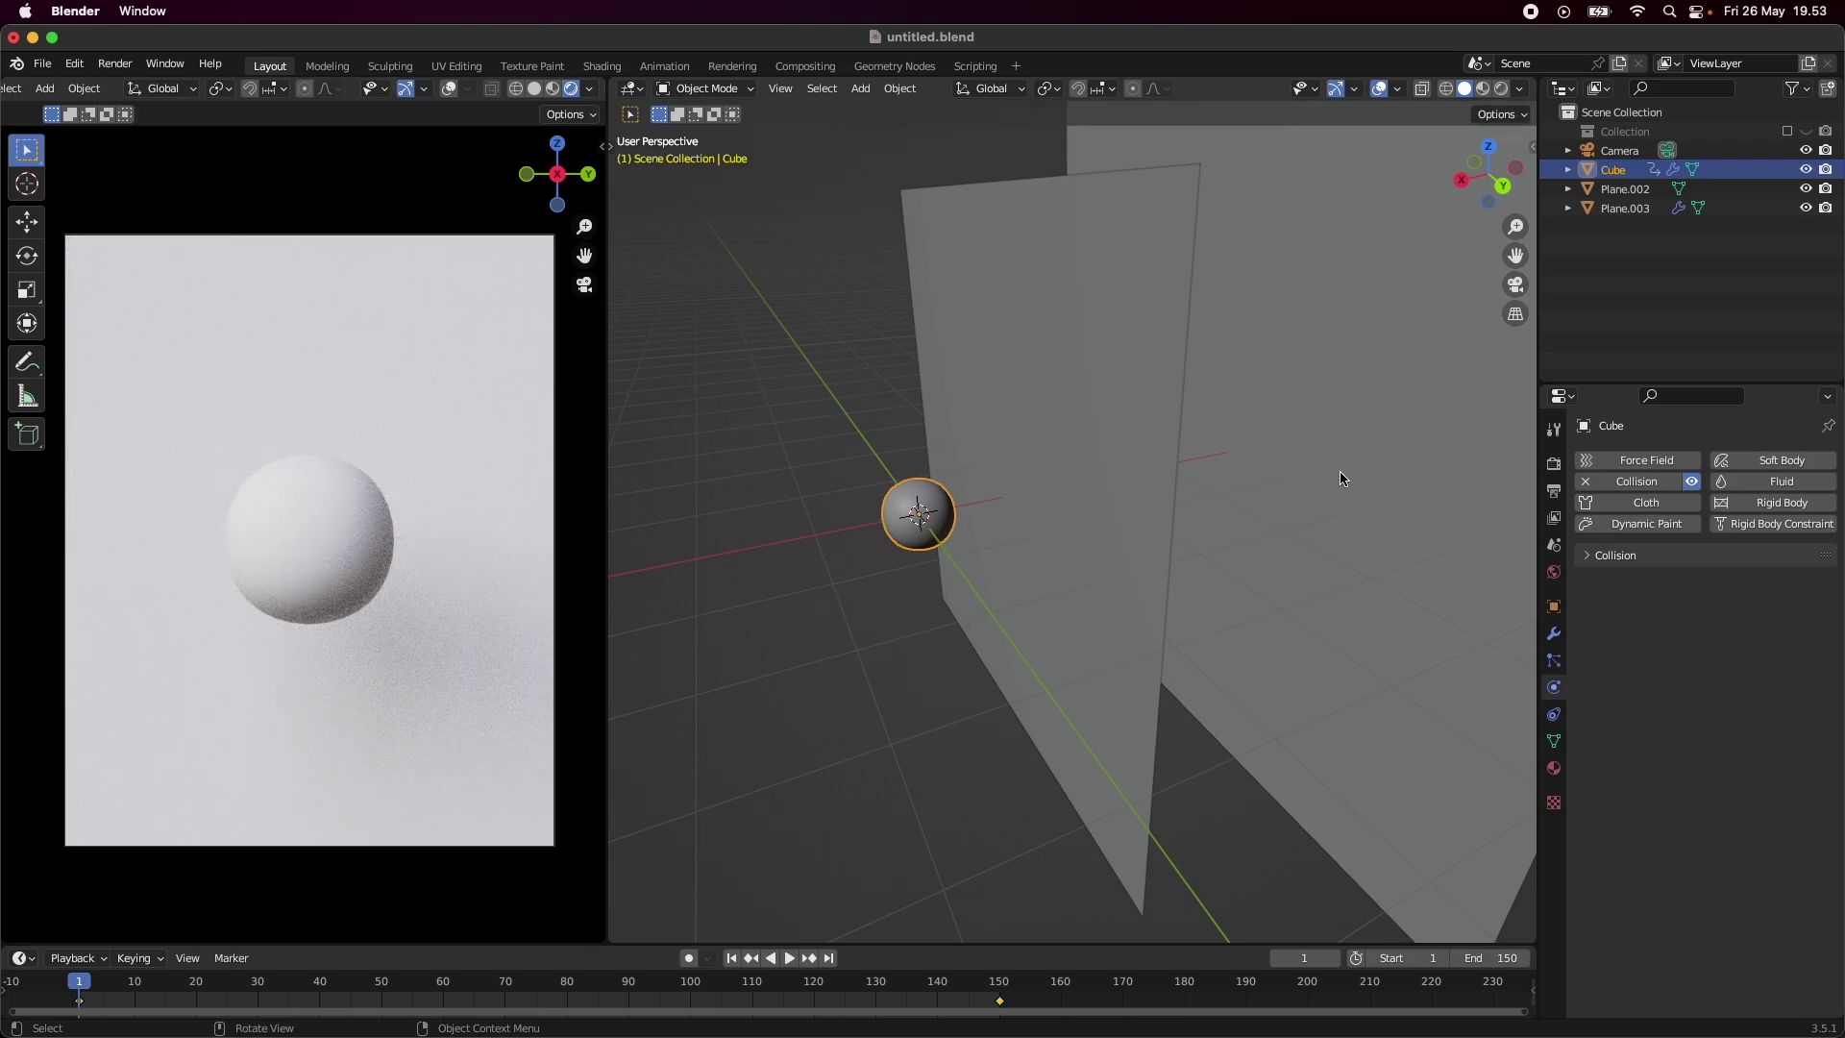
- Select Plane.003 and set its cloth object collision Distance to 0.003 m
{"action": "left_click", "coordinate": [1070, 599]}
{"action": "scroll", "coordinate": [1642, 742], "scroll_direction": "down", "scroll_amount": 10}
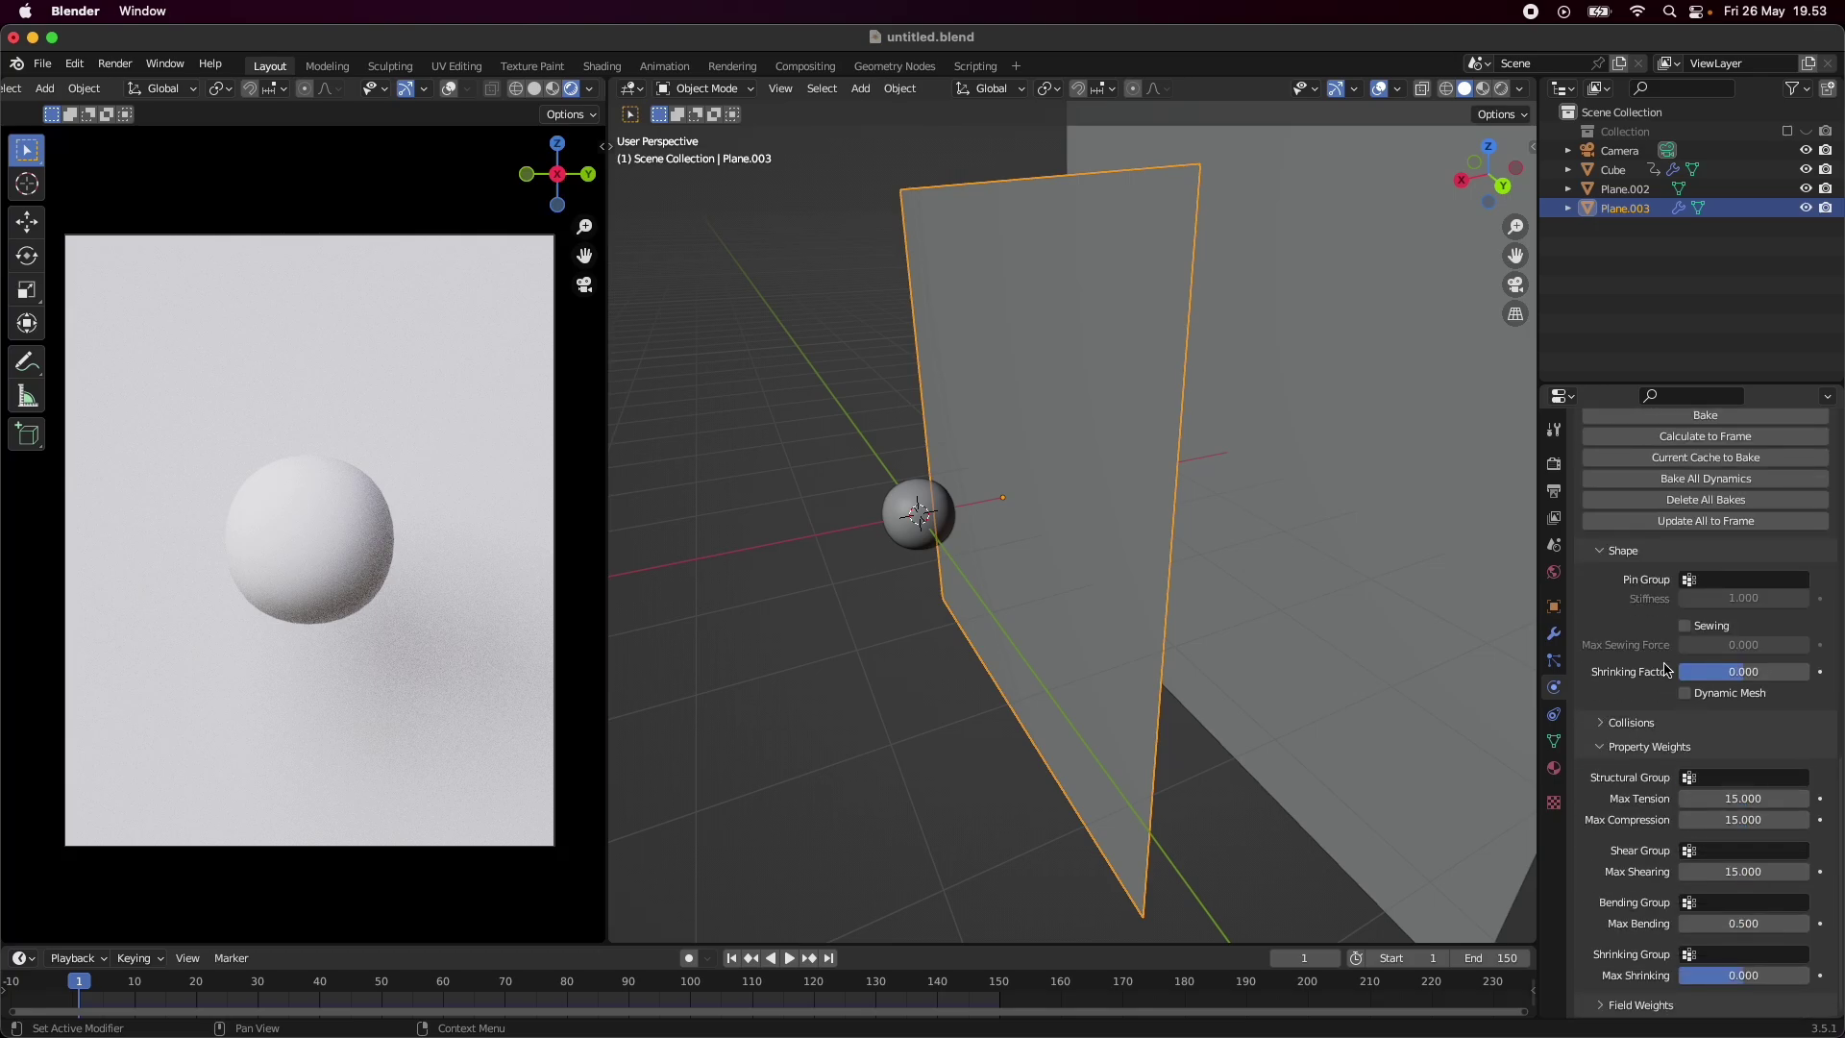
{"action": "scroll", "coordinate": [1650, 751], "scroll_direction": "up", "scroll_amount": 3}
{"action": "scroll", "coordinate": [1650, 751], "scroll_direction": "down", "scroll_amount": 3}
{"action": "left_click", "coordinate": [1624, 730]}
{"action": "scroll", "coordinate": [1701, 811], "scroll_direction": "down", "scroll_amount": 4}
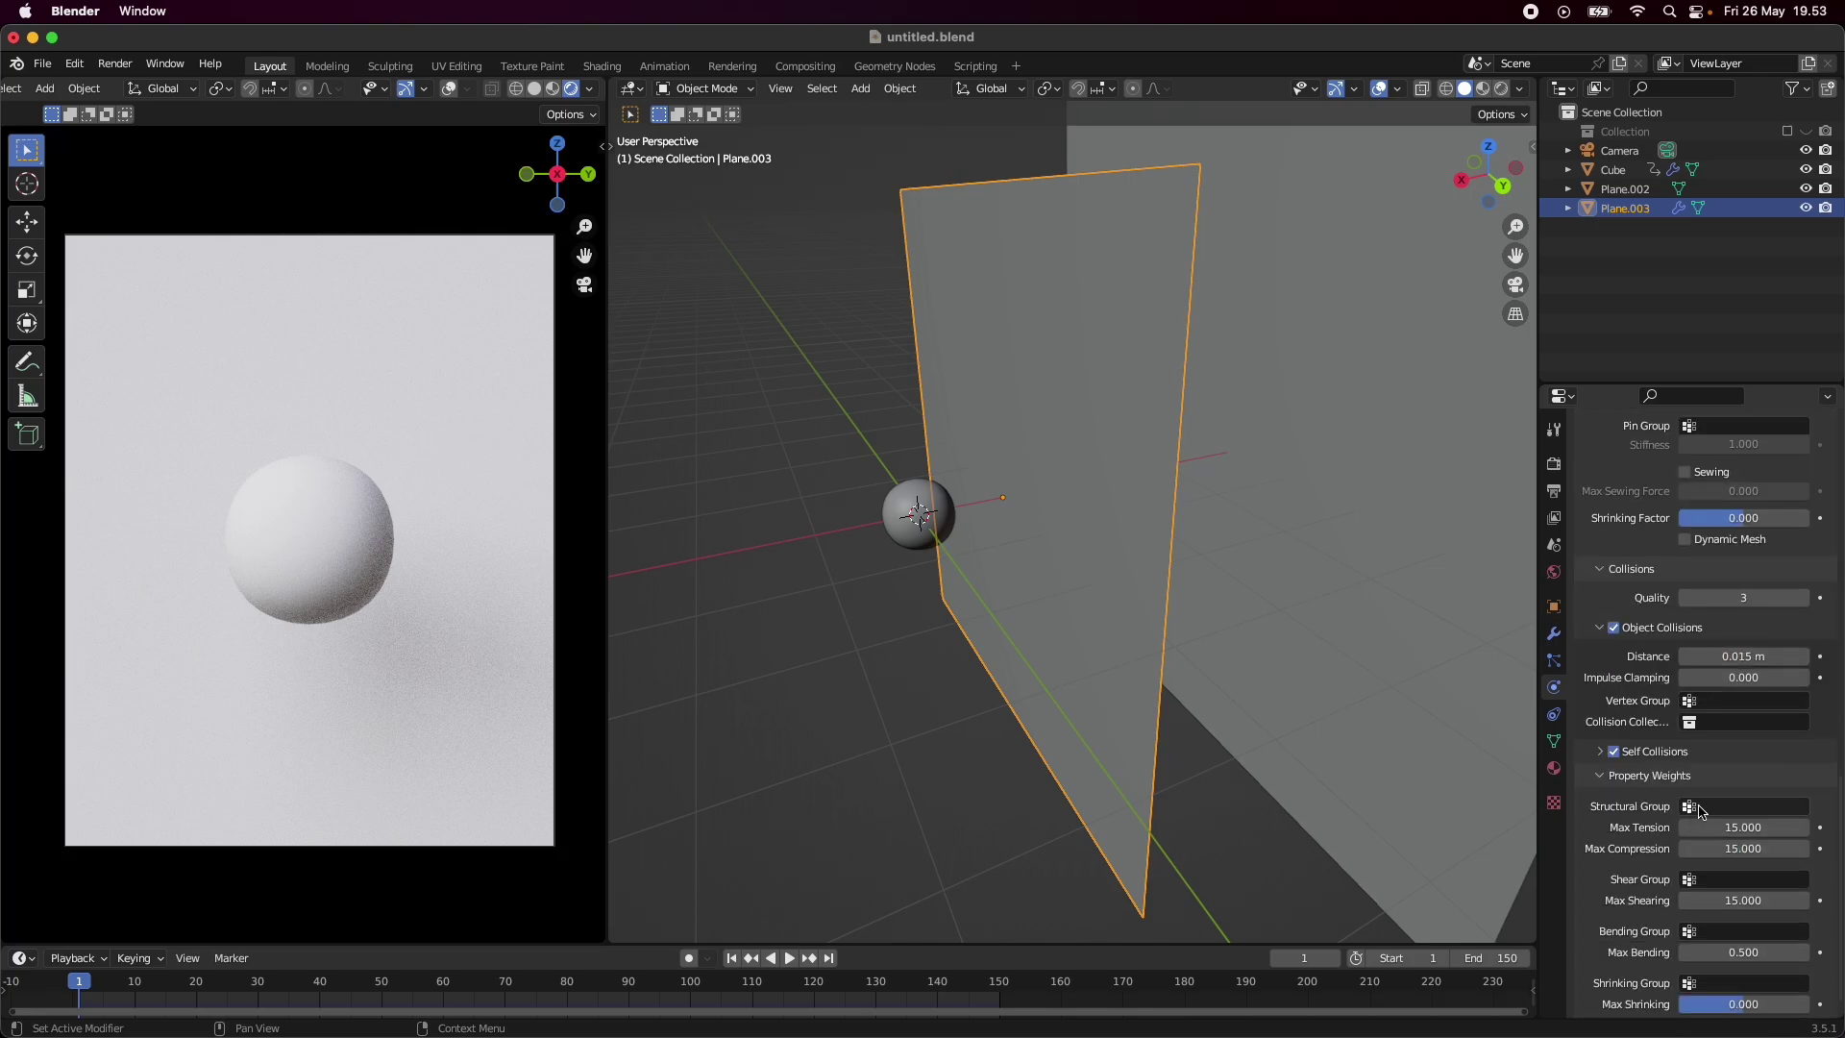
{"action": "left_click", "coordinate": [1750, 658]}
{"action": "type", "text": "0.003"}
{"action": "key", "text": "Return"}
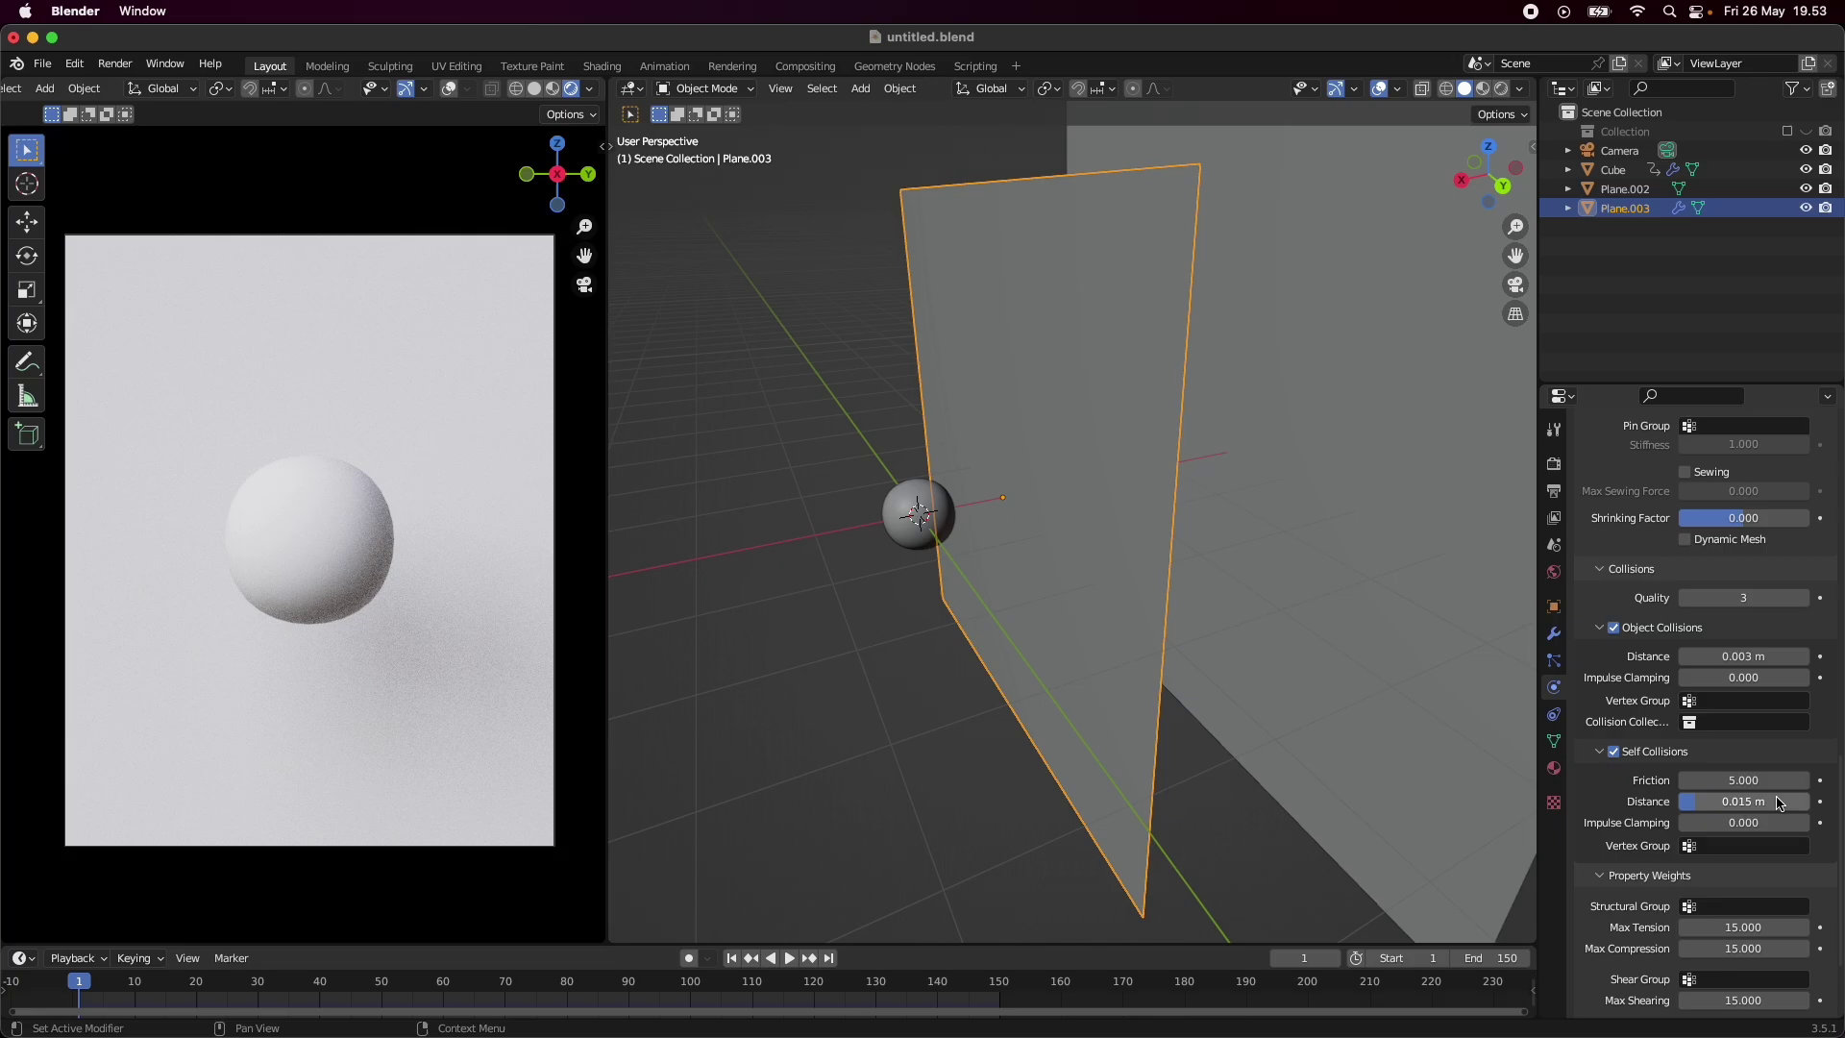
- Set the self-collision Distance to 0.003 m and save the file
{"action": "double_click", "coordinate": [1776, 801]}
{"action": "type", "text": "0.003"}
{"action": "key", "text": "Return"}
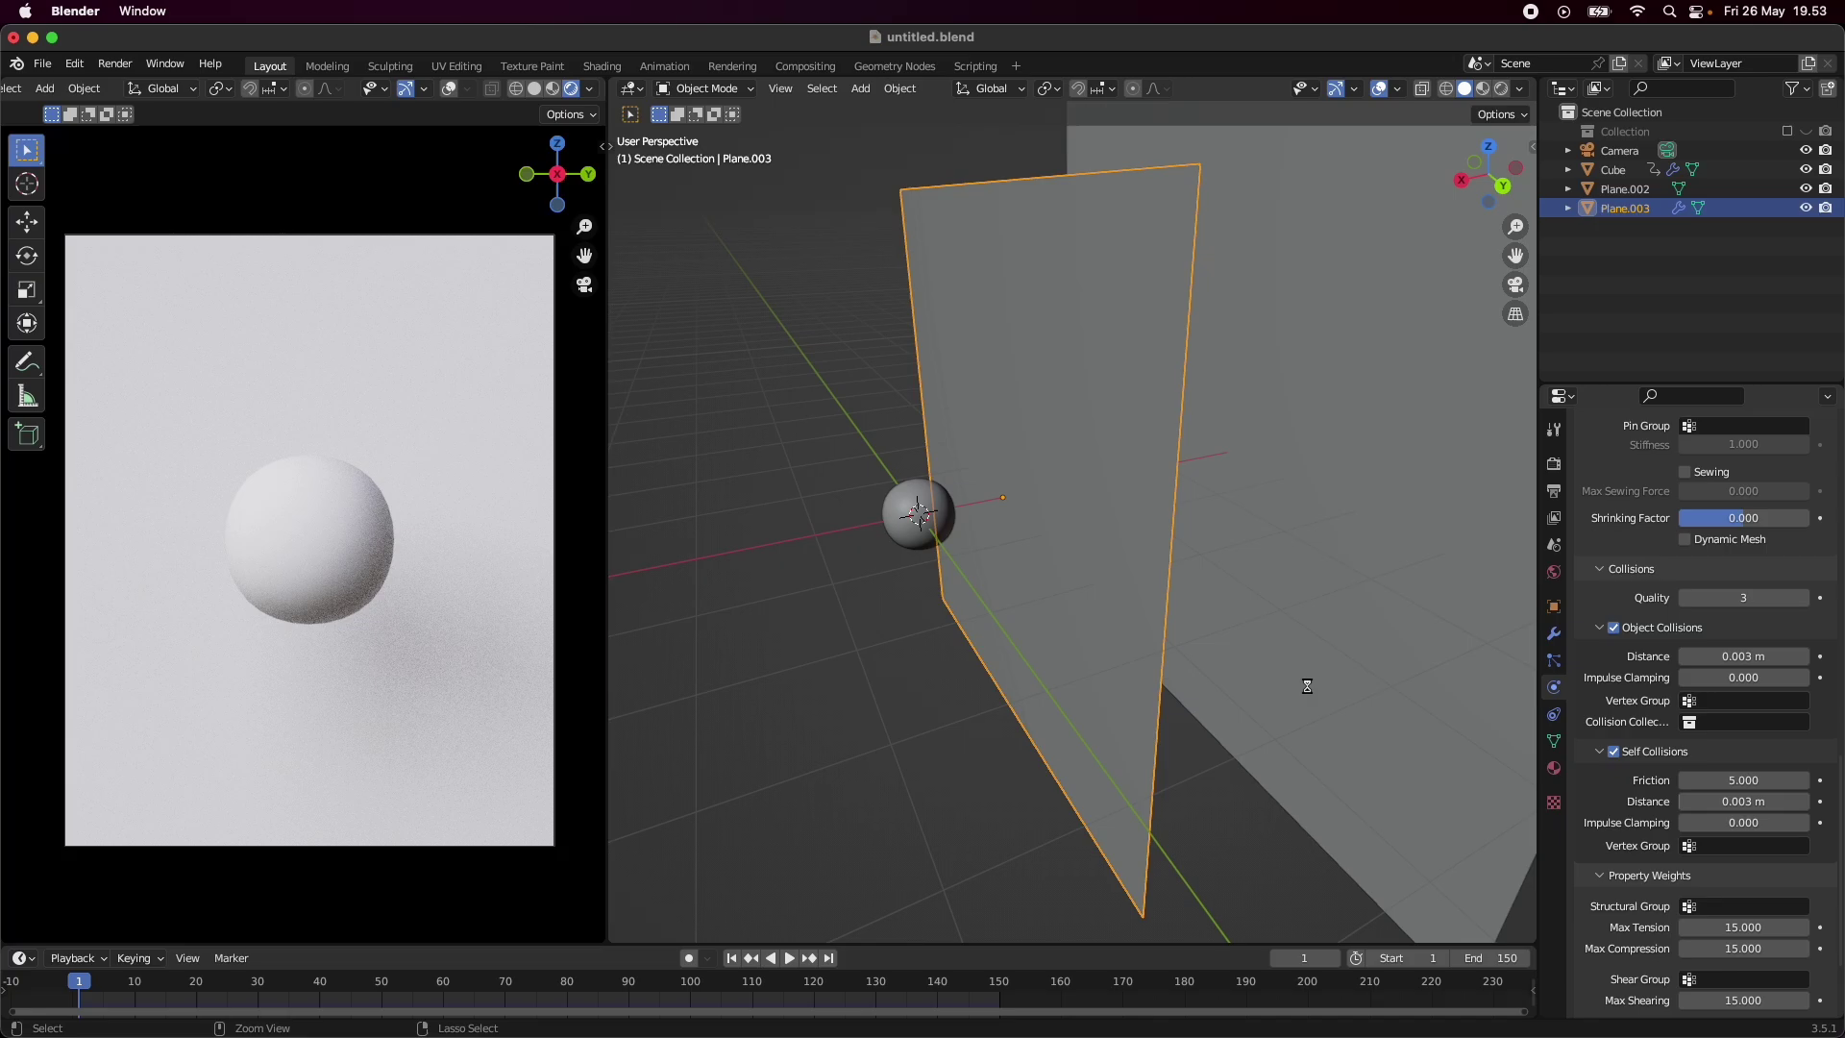
{"action": "key", "text": "super+s"}
- Bake Plane.003's cloth simulation for all 150 frames and save untitled.blend
{"action": "left_click", "coordinate": [1011, 803]}
{"action": "left_click", "coordinate": [1066, 667]}
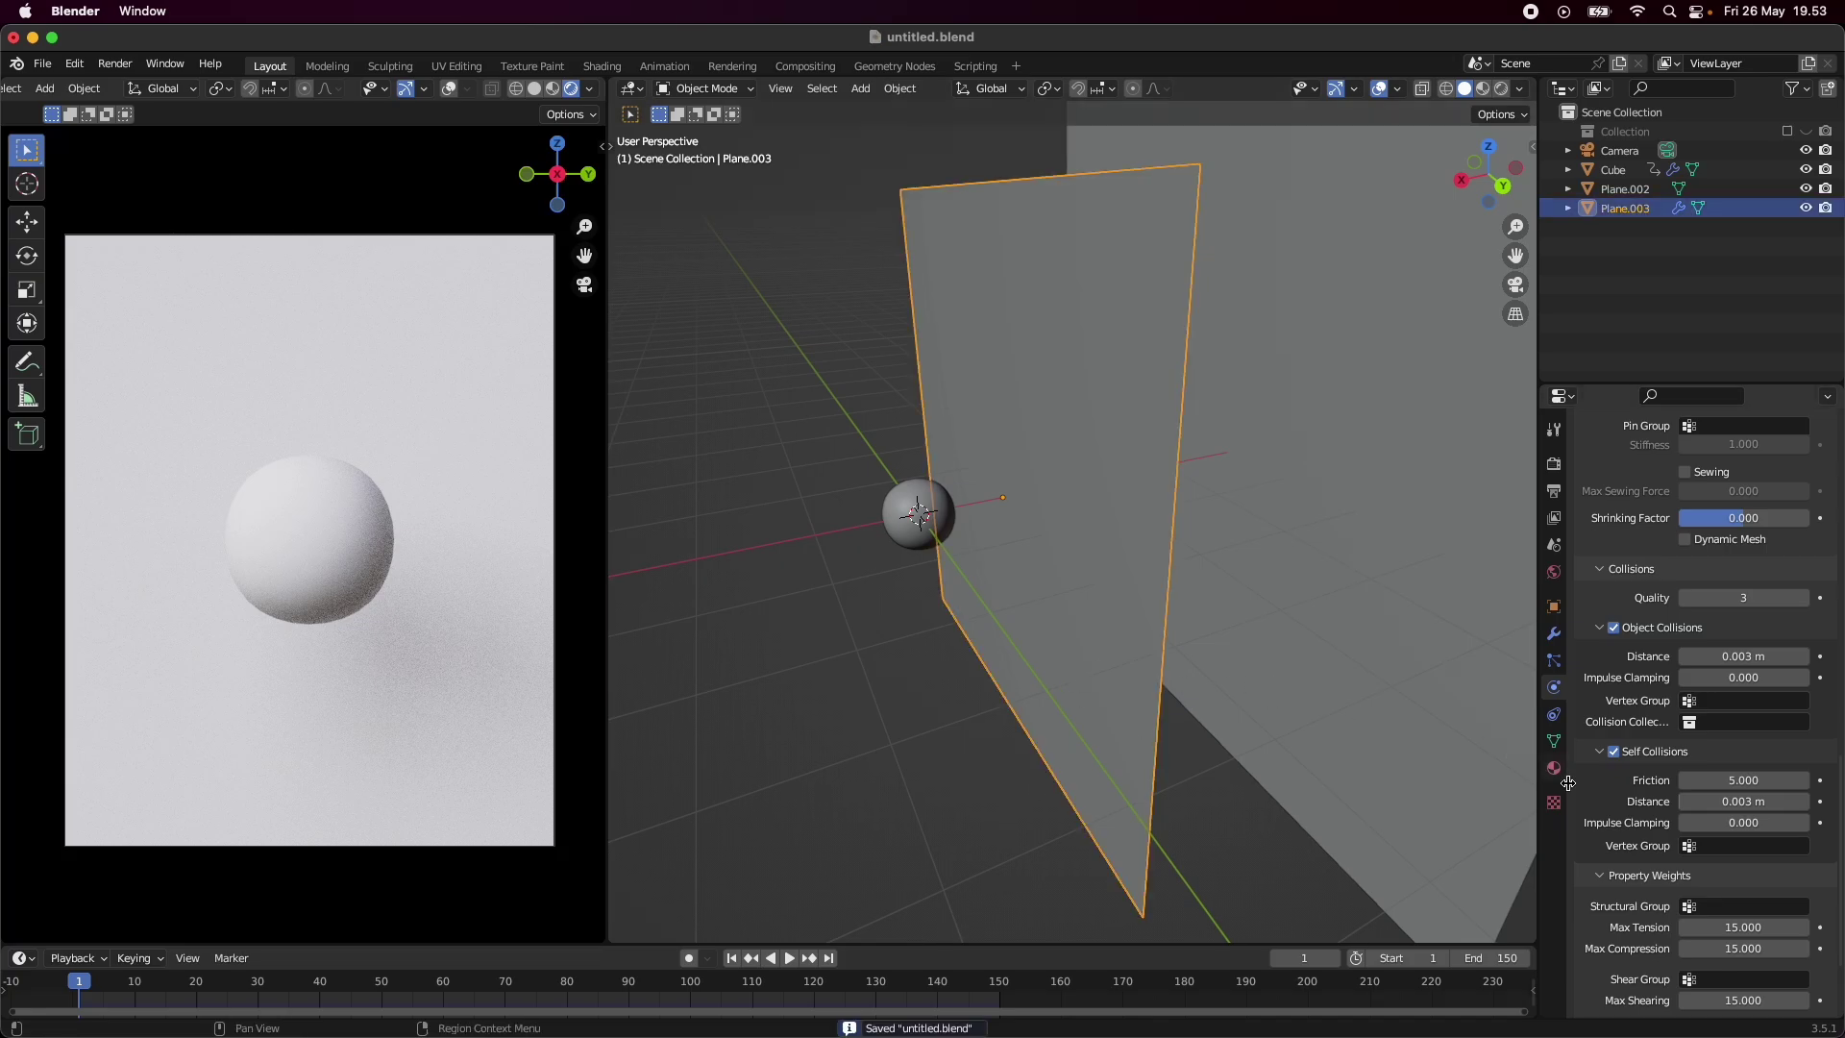
{"action": "scroll", "coordinate": [1705, 850], "scroll_direction": "down", "scroll_amount": 3}
{"action": "scroll", "coordinate": [1706, 850], "scroll_direction": "up", "scroll_amount": 5}
{"action": "scroll", "coordinate": [1706, 850], "scroll_direction": "up", "scroll_amount": 5}
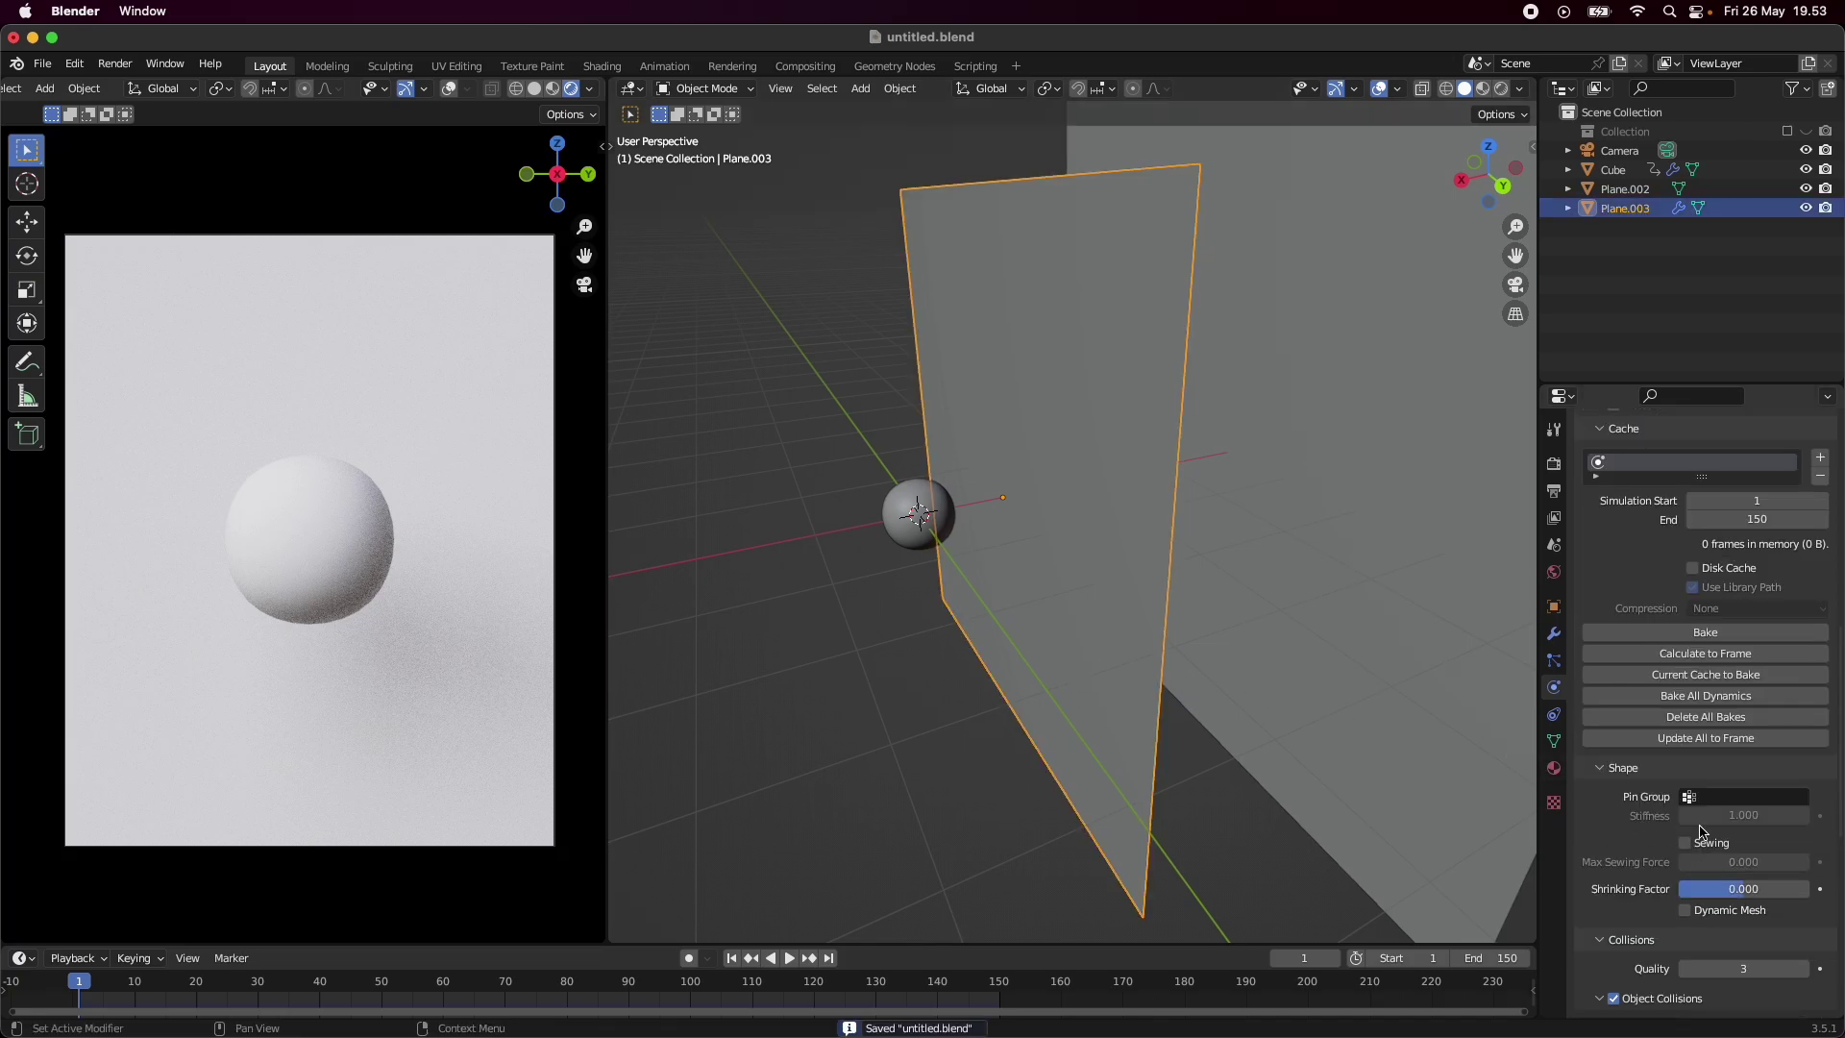
{"action": "left_click", "coordinate": [1701, 633]}
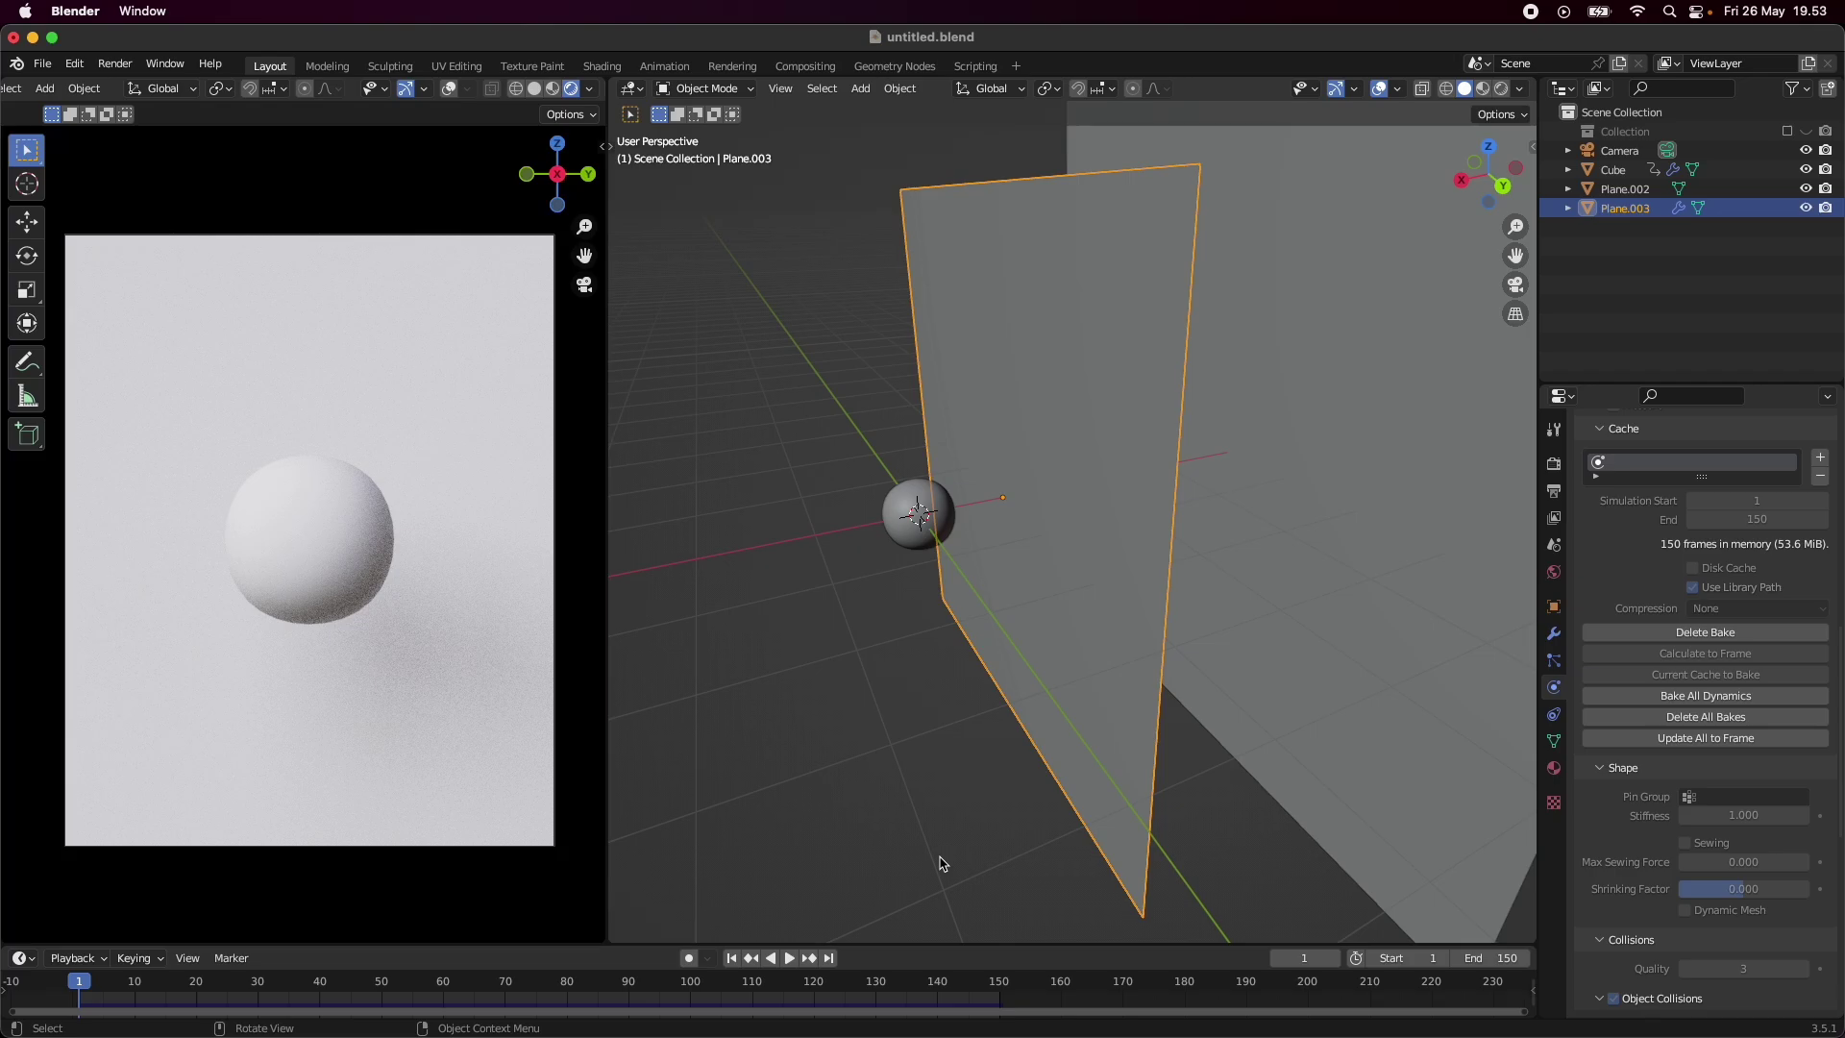
{"action": "key", "text": "cmd+s"}
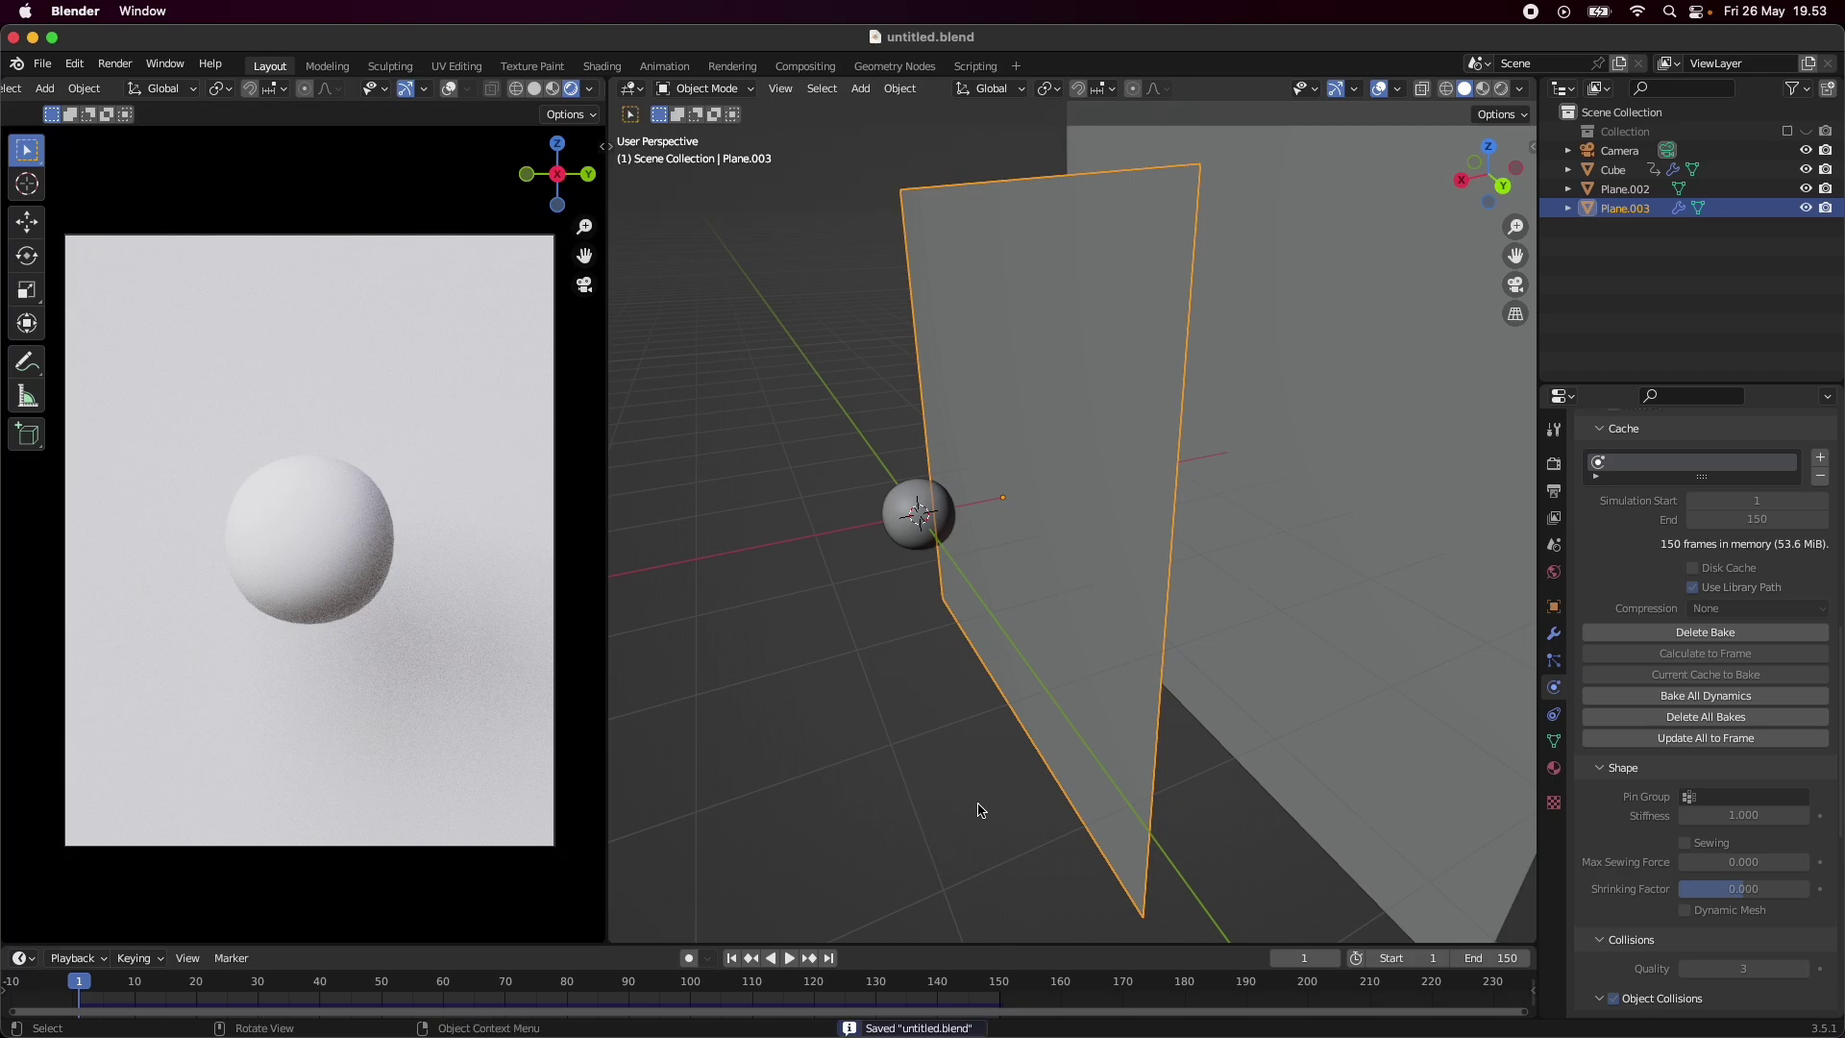
{"action": "middle_click_drag", "start_coordinate": [980, 810], "coordinate": [799, 990]}
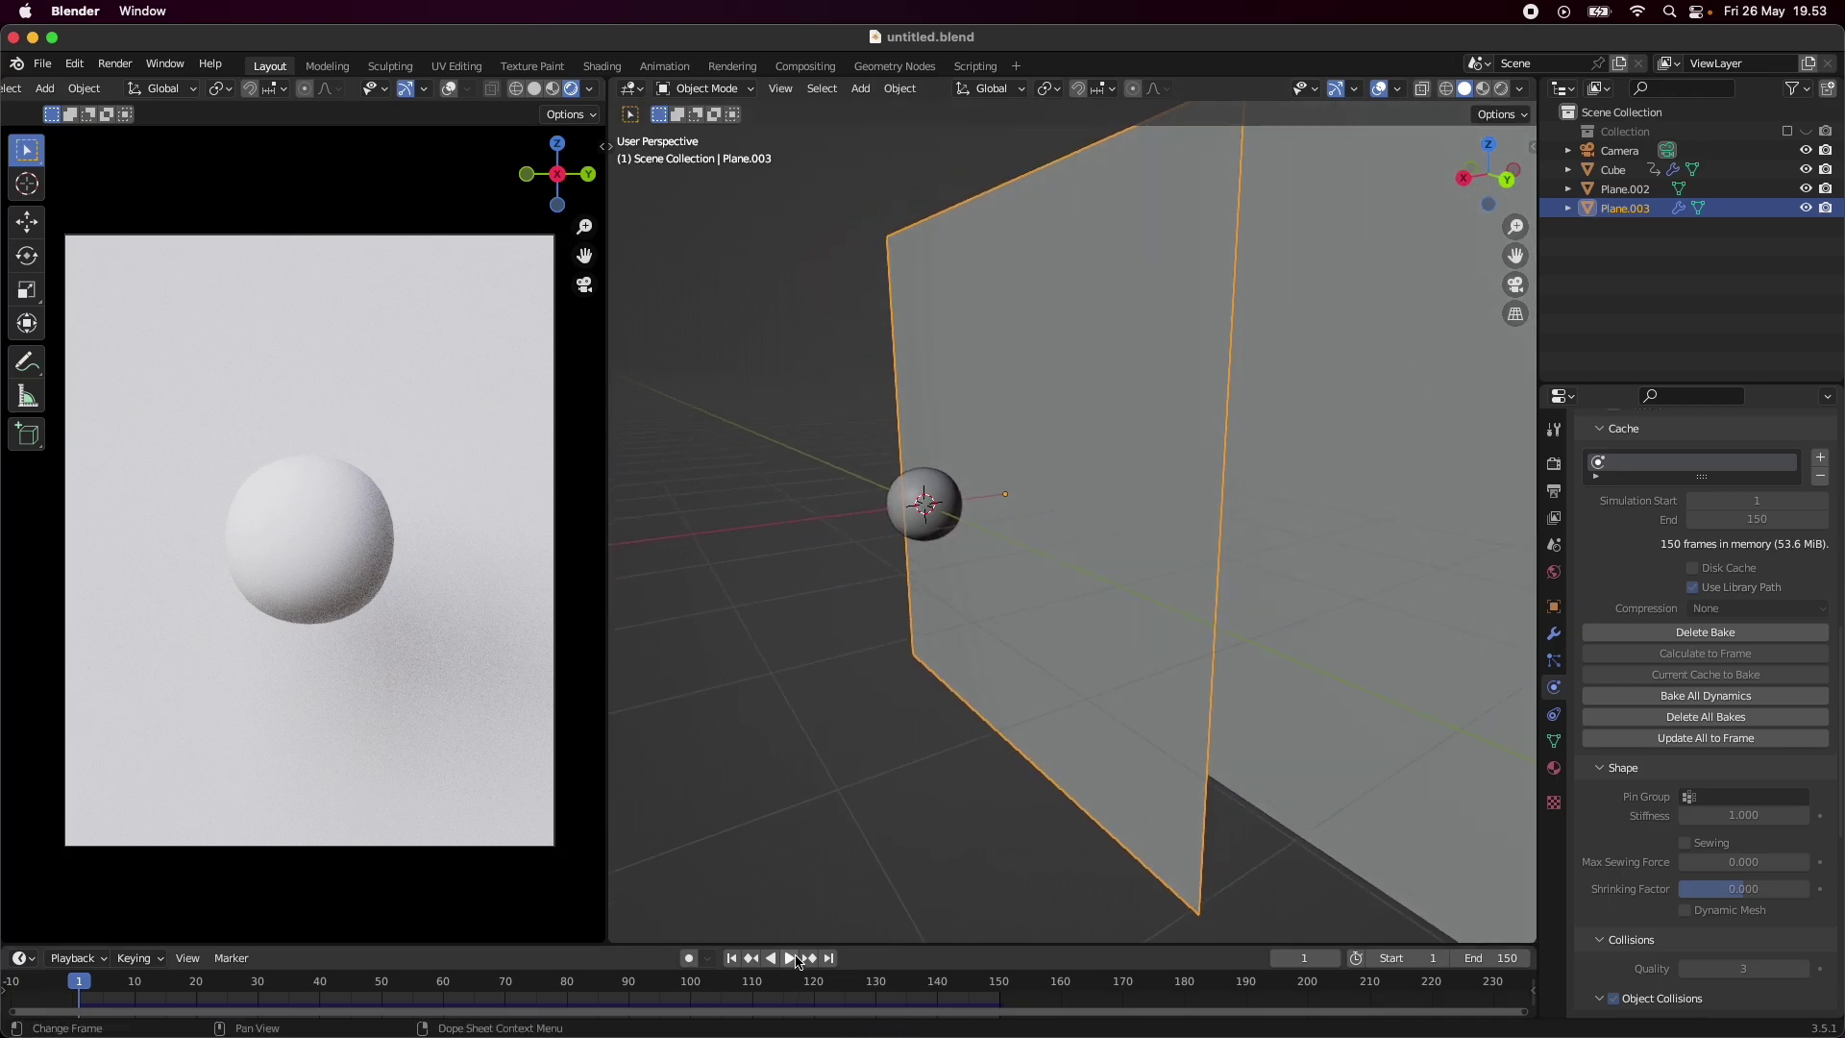
{"action": "left_click", "coordinate": [794, 959]}
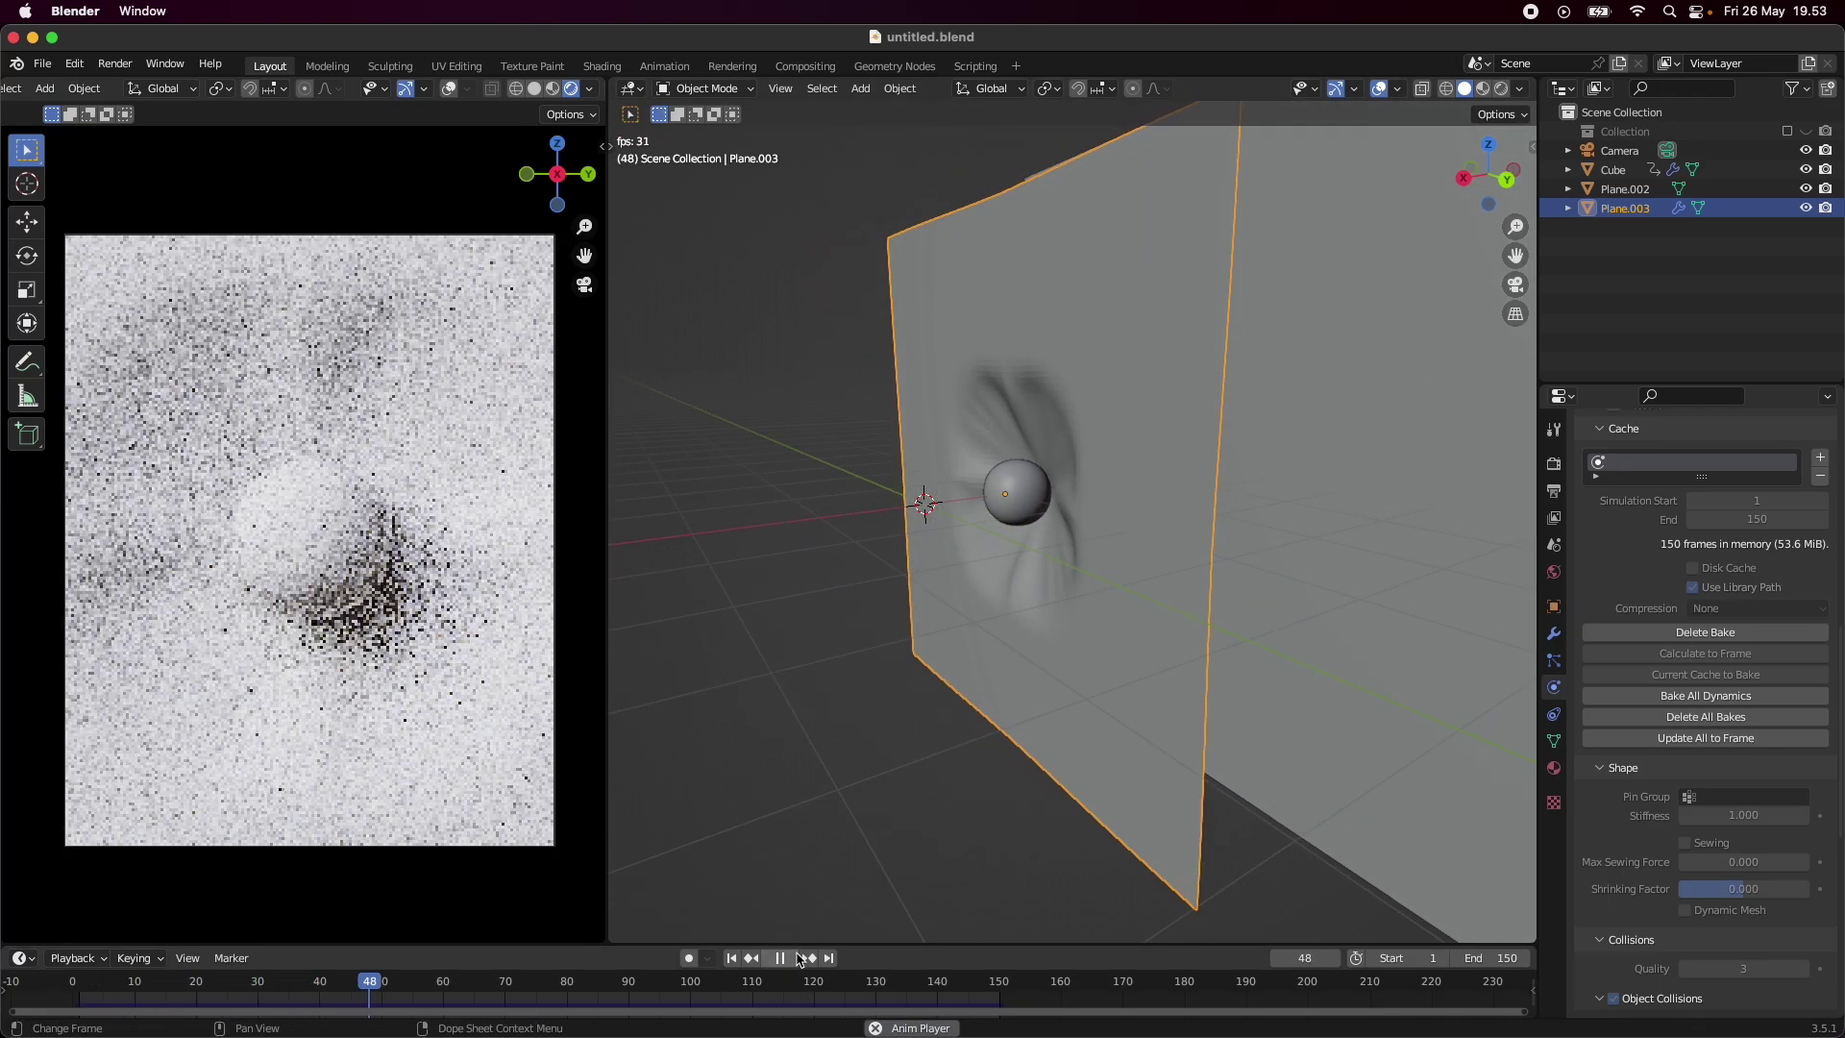
{"action": "left_click", "coordinate": [799, 959]}
{"action": "mouse_move", "coordinate": [947, 701]}
{"action": "middle_mouse_down"}
{"action": "mouse_move", "coordinate": [1122, 677]}
{"action": "mouse_move", "coordinate": [1000, 708]}
{"action": "mouse_move", "coordinate": [1070, 579]}
{"action": "mouse_move", "coordinate": [971, 673]}
{"action": "middle_mouse_up"}
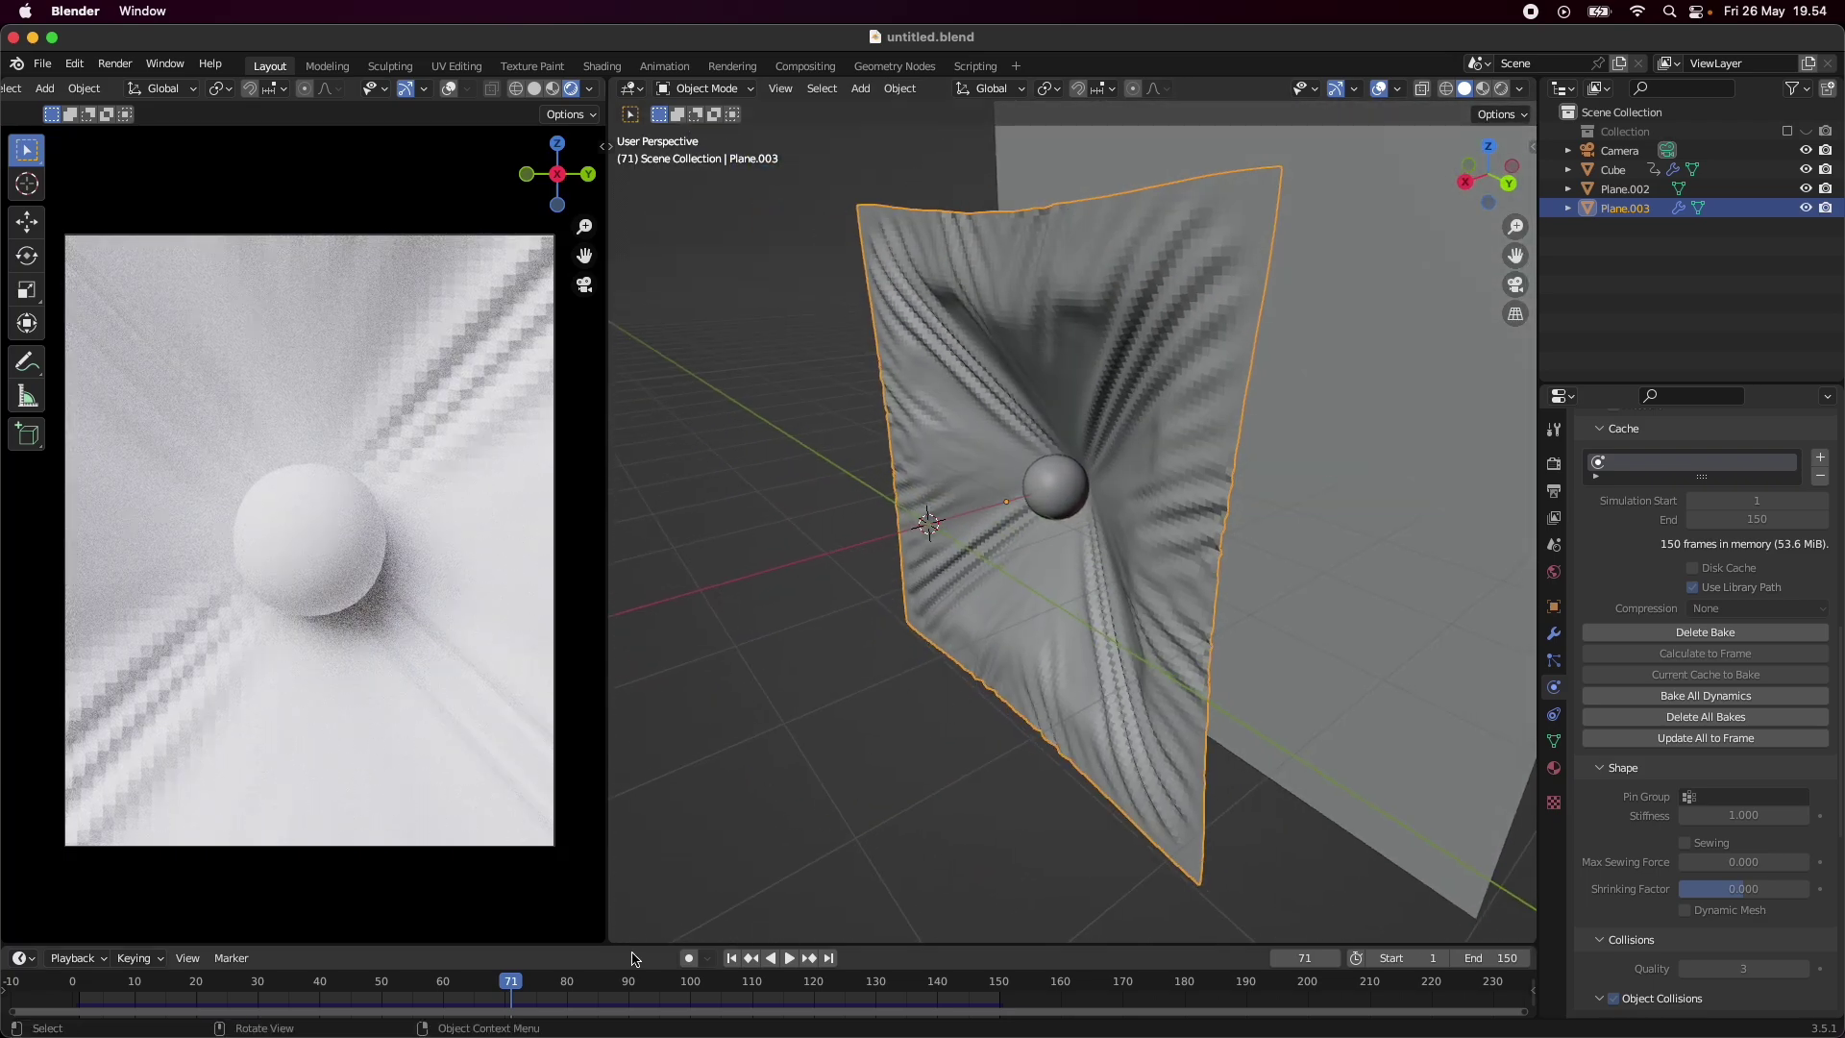
{"action": "left_click_drag", "start_coordinate": [523, 994], "coordinate": [671, 997]}
{"action": "middle_click_drag", "start_coordinate": [980, 795], "coordinate": [1074, 626], "text": "ctrl"}
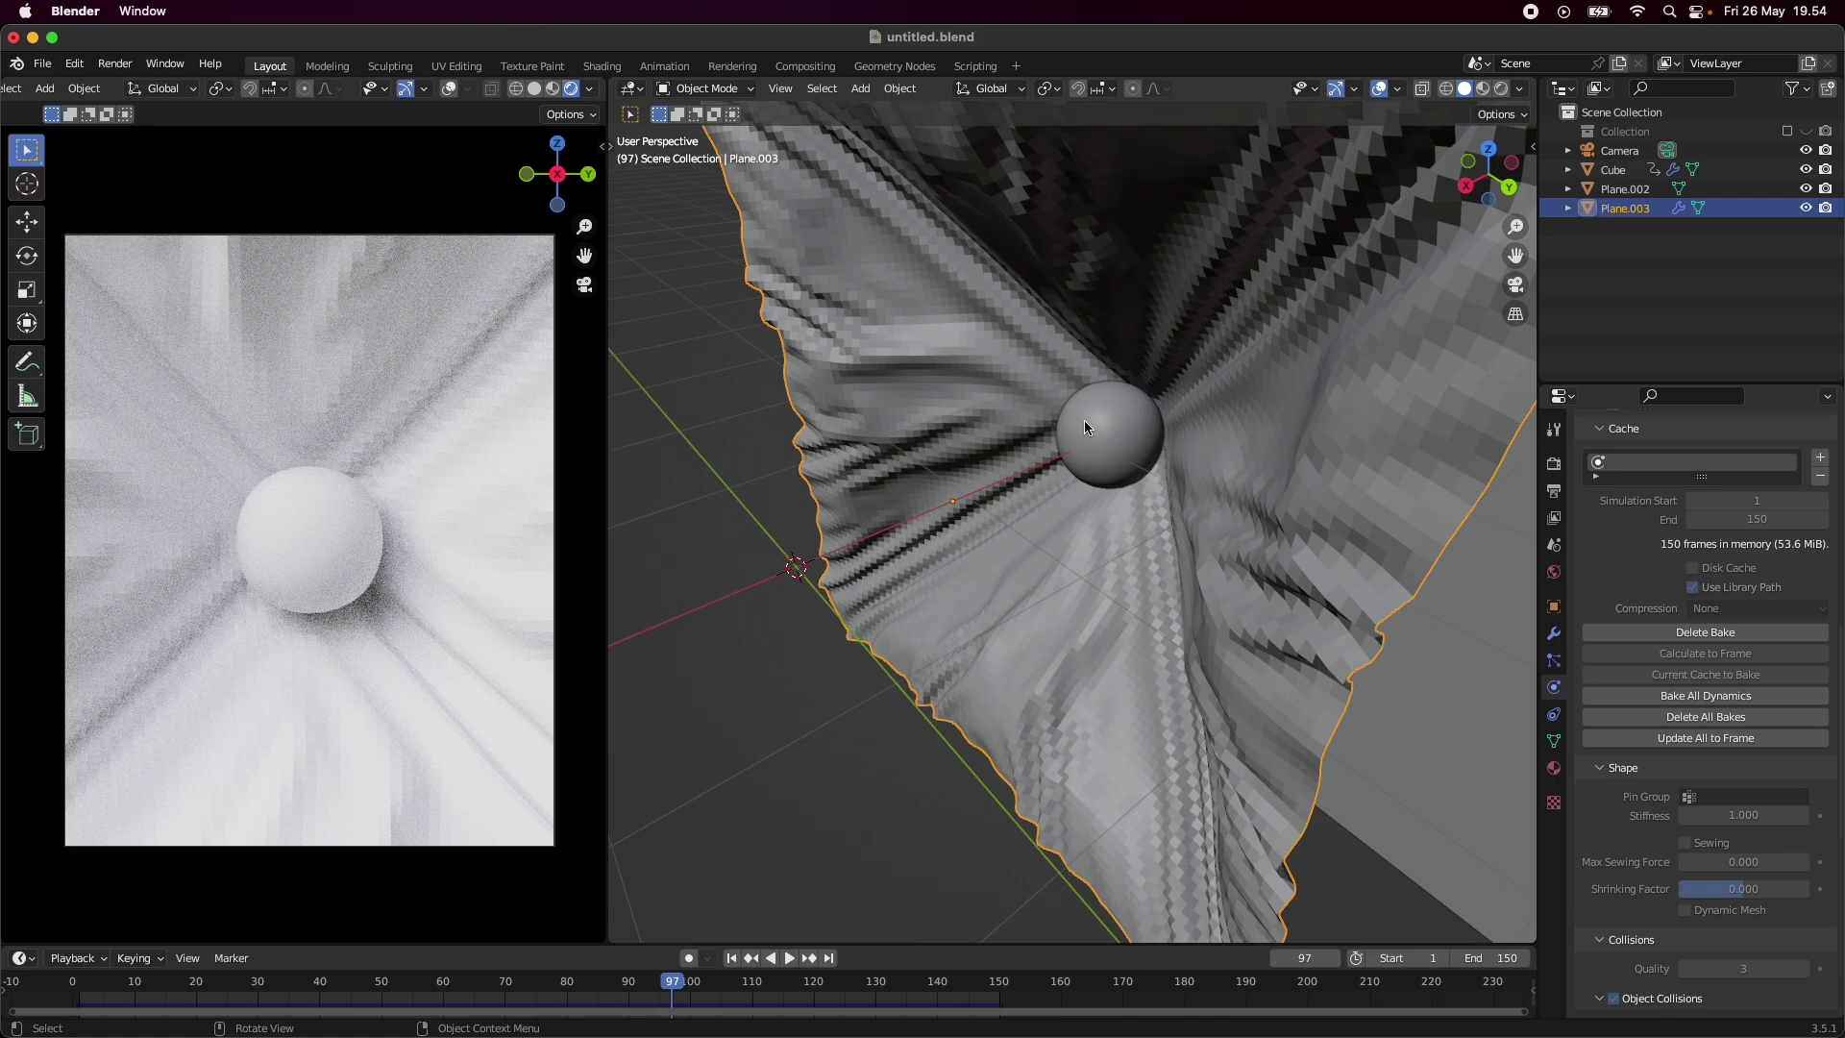
{"action": "middle_click_drag", "start_coordinate": [1066, 475], "coordinate": [948, 463]}
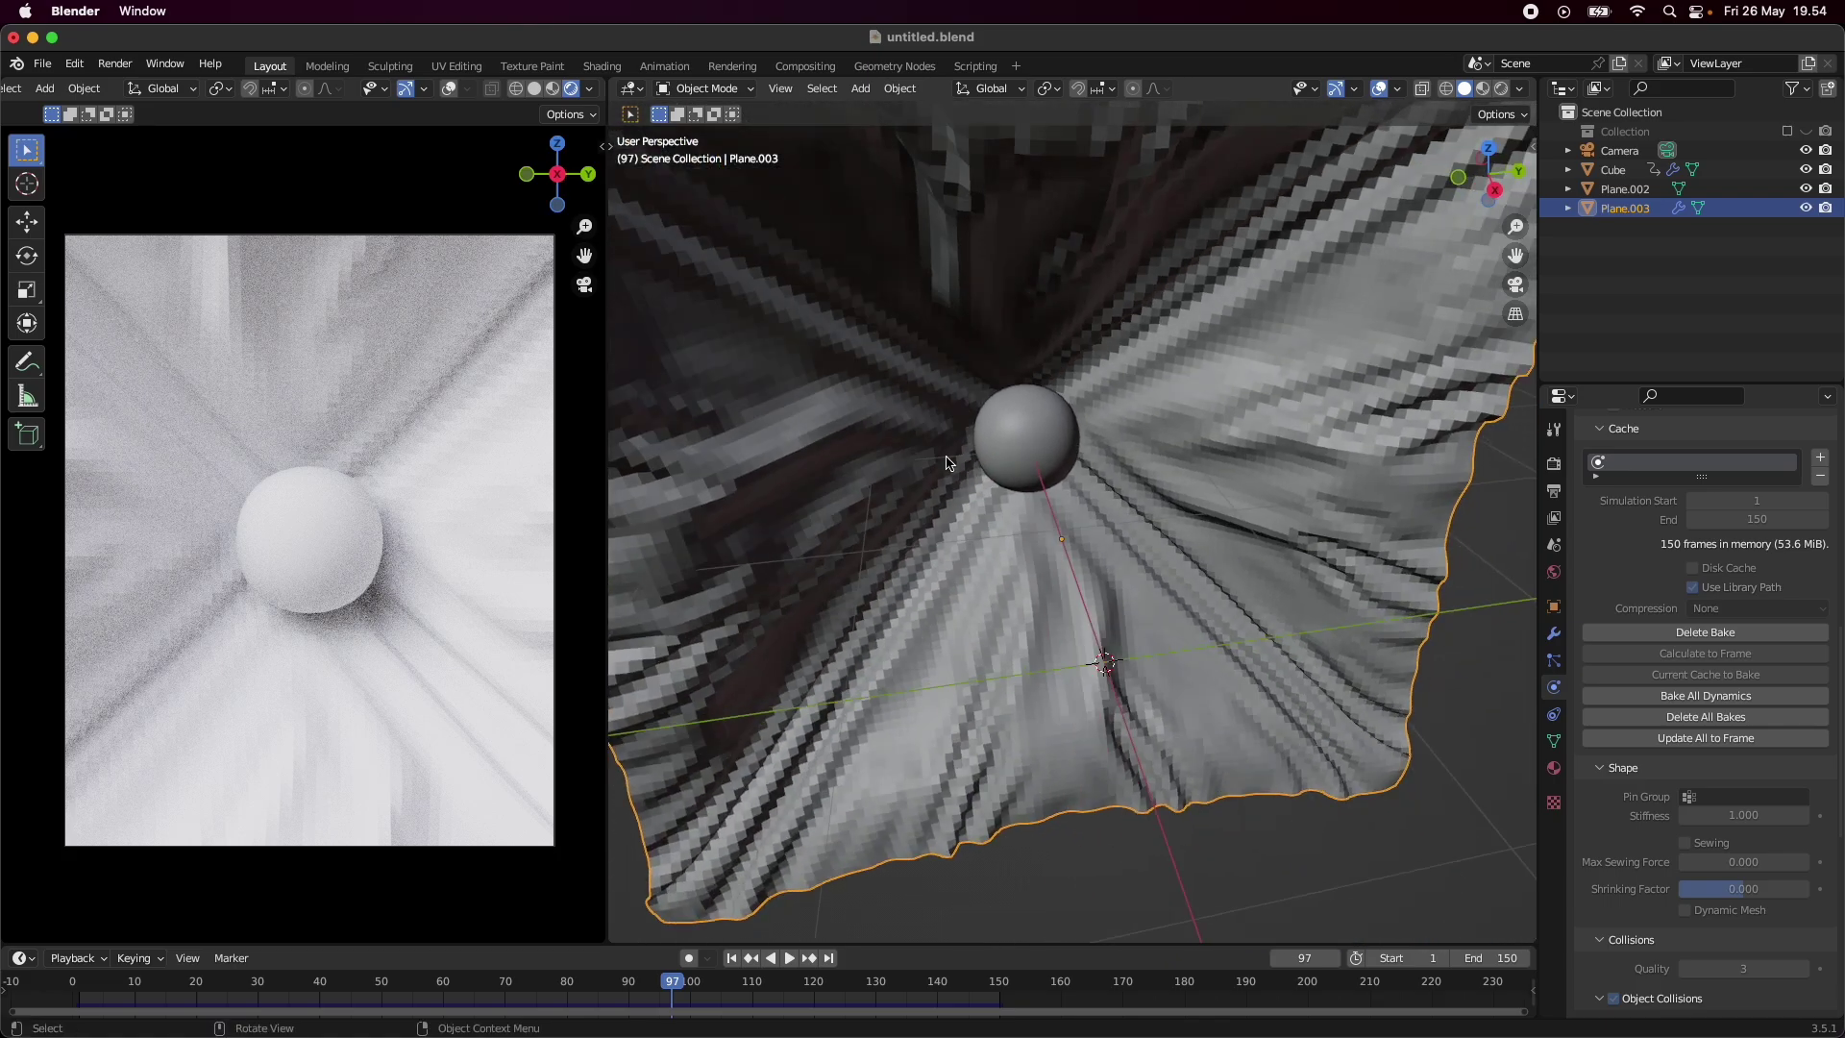
{"action": "middle_click_drag", "start_coordinate": [1100, 698], "coordinate": [754, 927]}
{"action": "scroll", "coordinate": [968, 671], "scroll_direction": "down", "scroll_amount": 5}
{"action": "scroll", "coordinate": [753, 927], "scroll_direction": "up", "scroll_amount": 3}
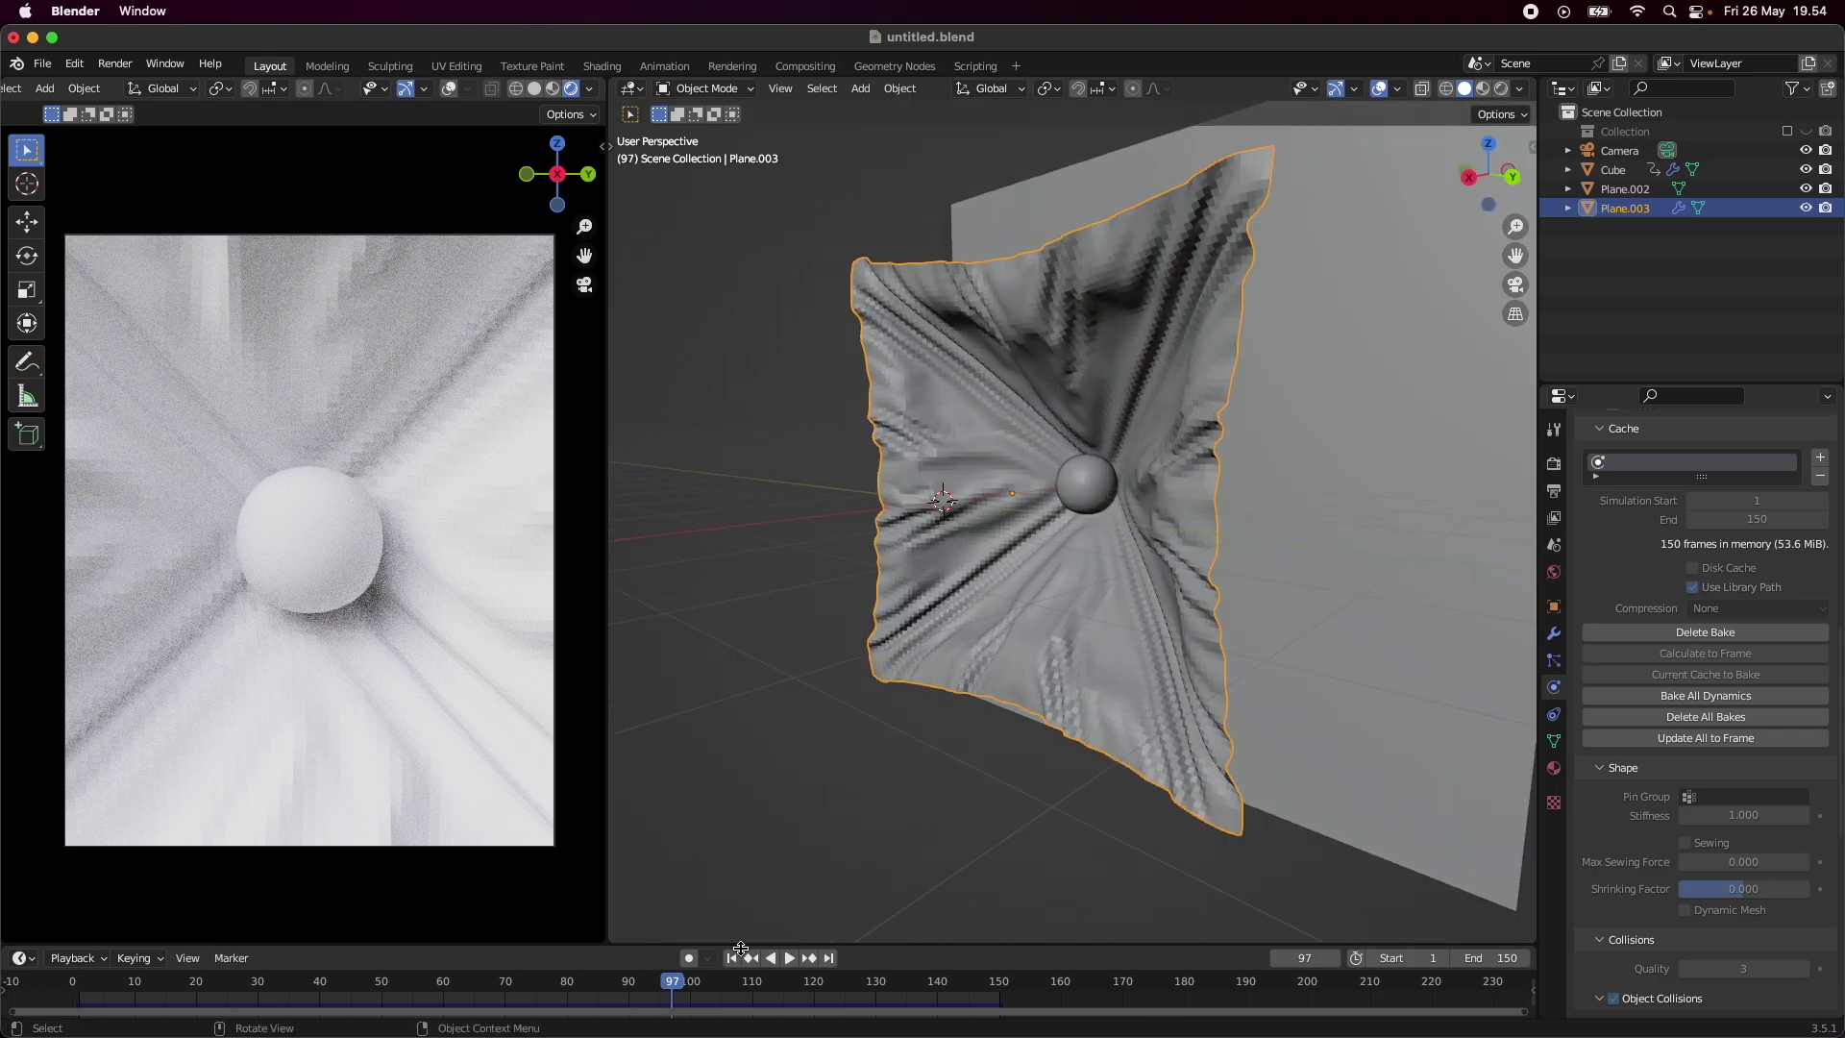
{"action": "left_click", "coordinate": [731, 958]}
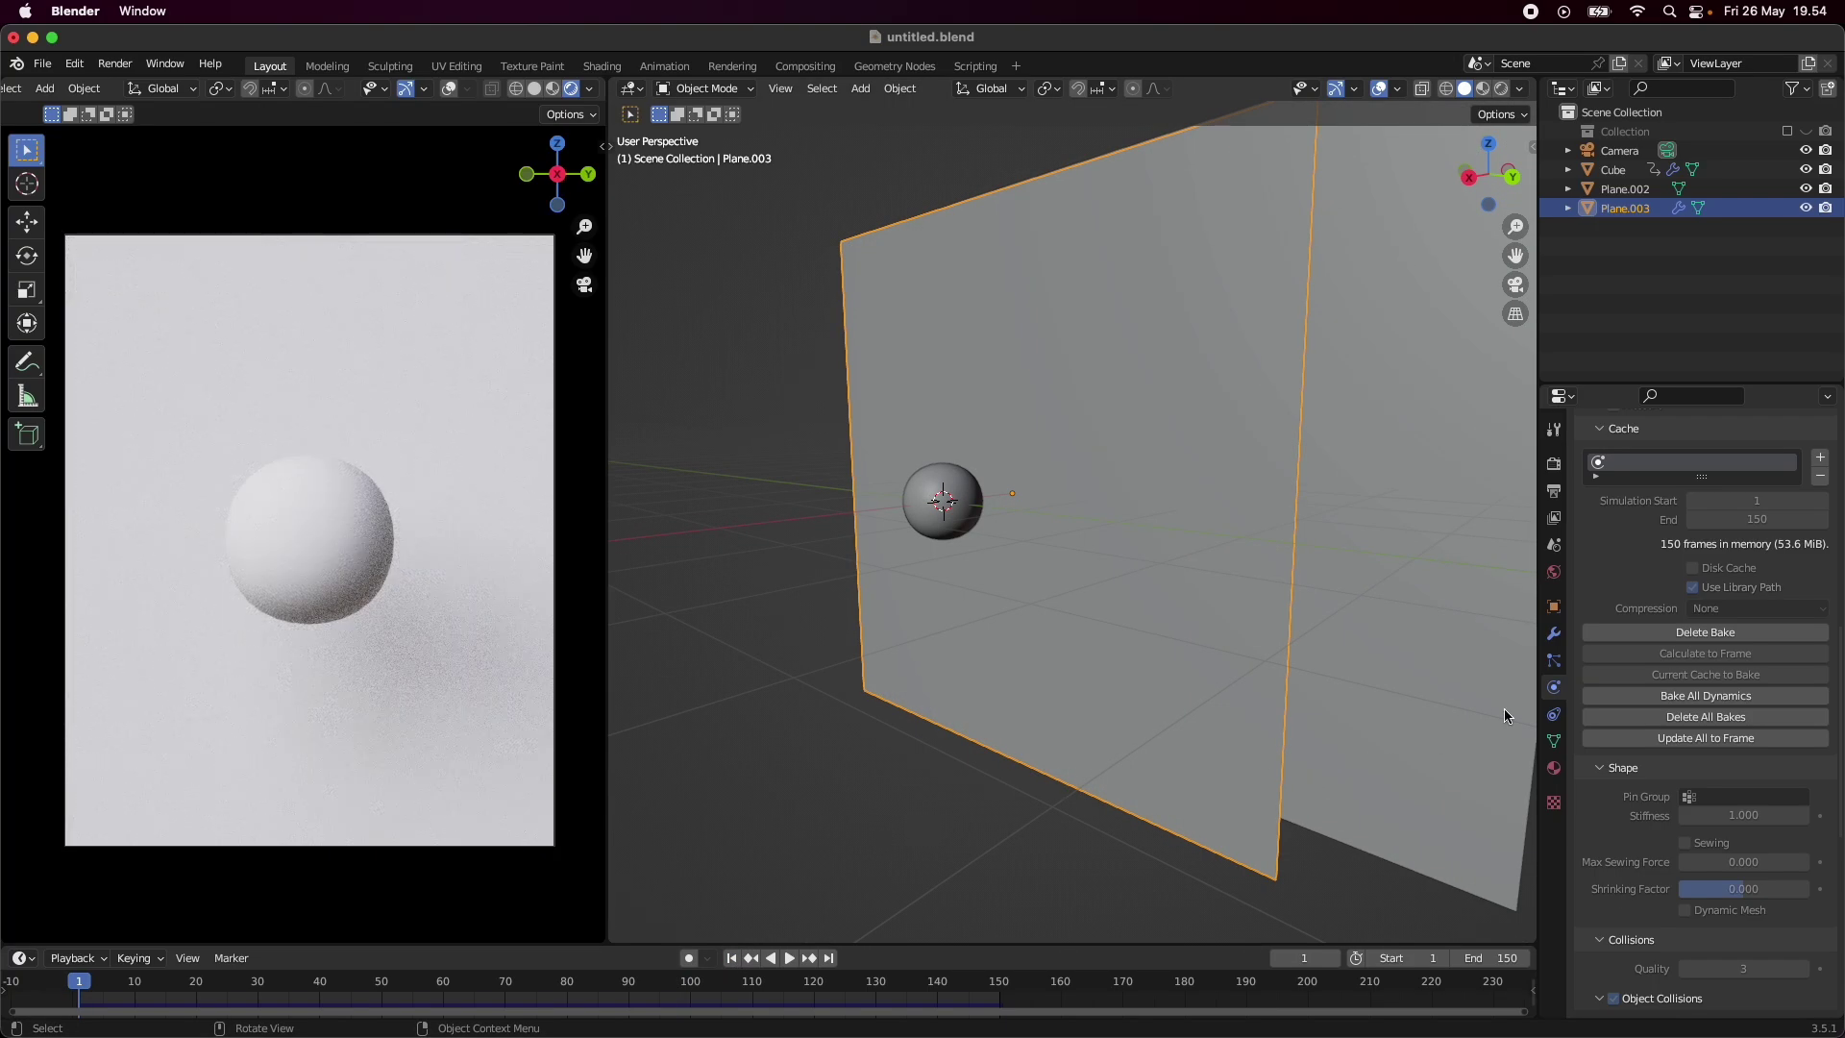
- Delete the cloth simulation bake and deselect the plane
{"action": "left_click", "coordinate": [1733, 638]}
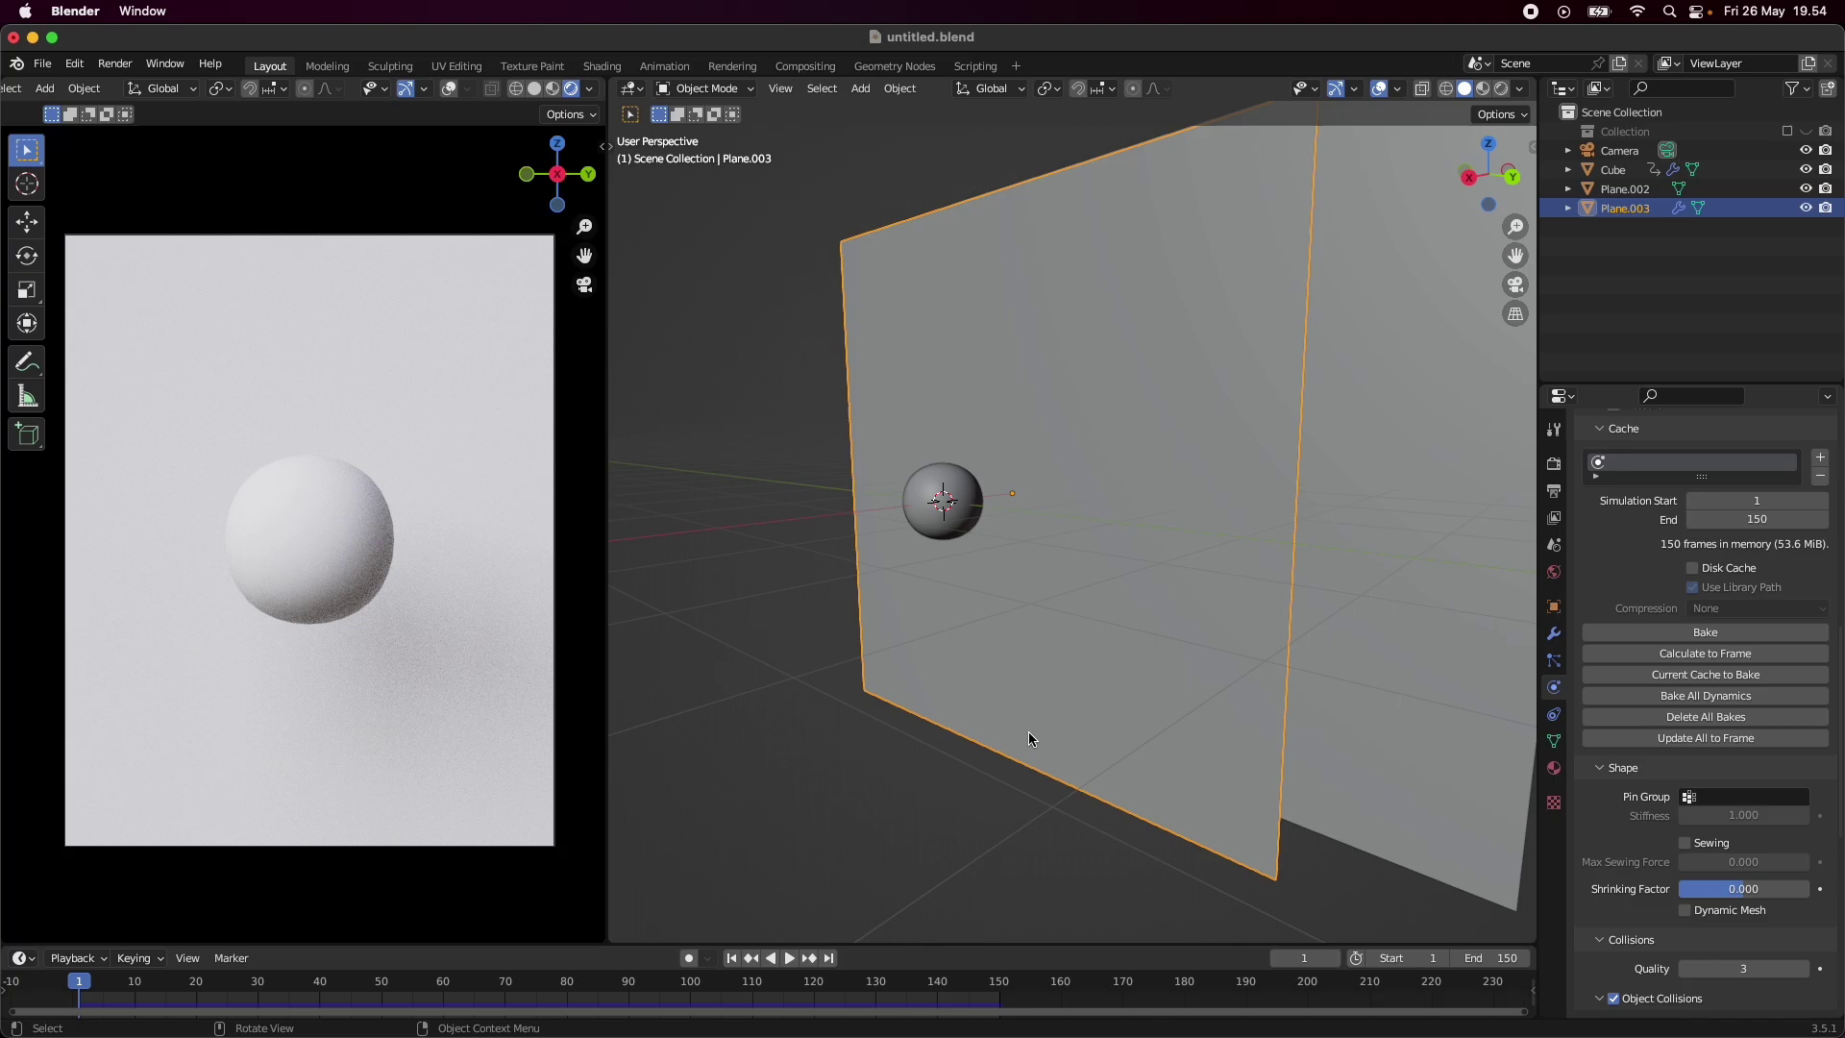
{"action": "middle_click_drag", "start_coordinate": [1029, 740], "coordinate": [960, 745]}
{"action": "left_click", "coordinate": [843, 788]}
- Add a point Force field at the sphere and scale it up
{"action": "key", "text": "shift+a"}
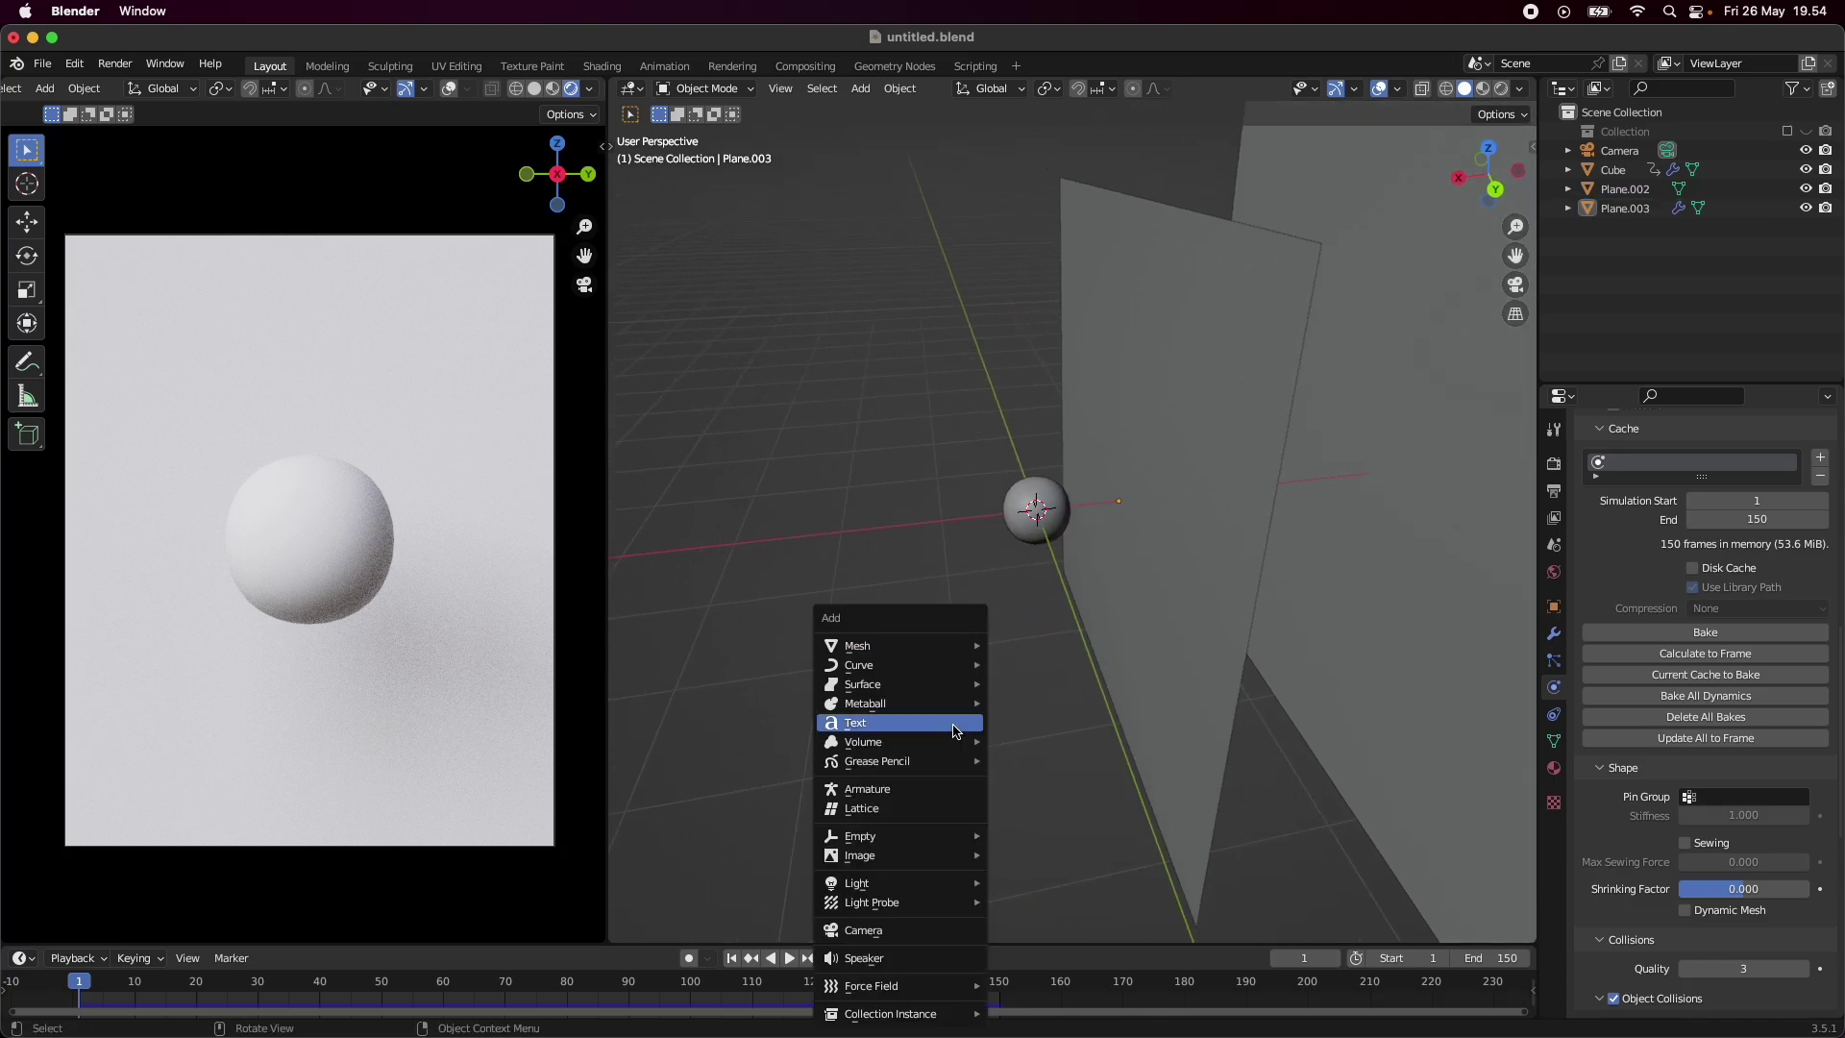
{"action": "mouse_move", "coordinate": [946, 986]}
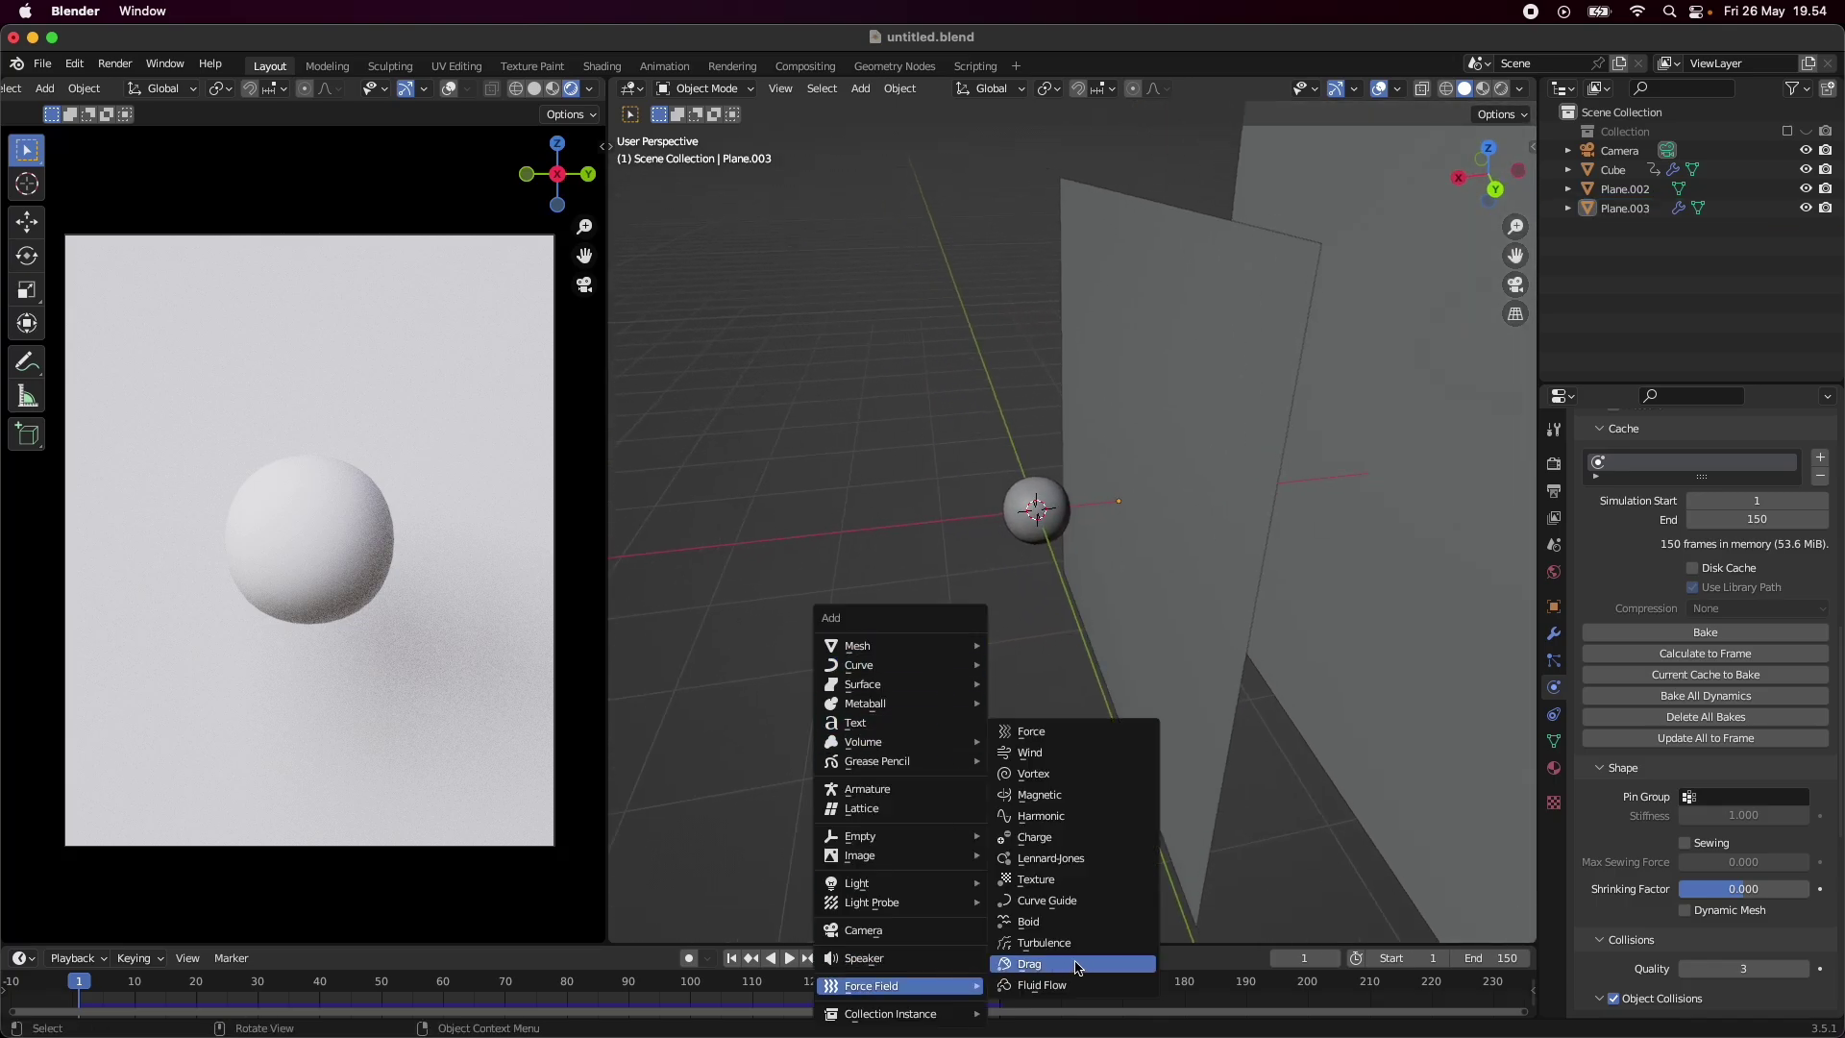
{"action": "left_click", "coordinate": [1062, 733]}
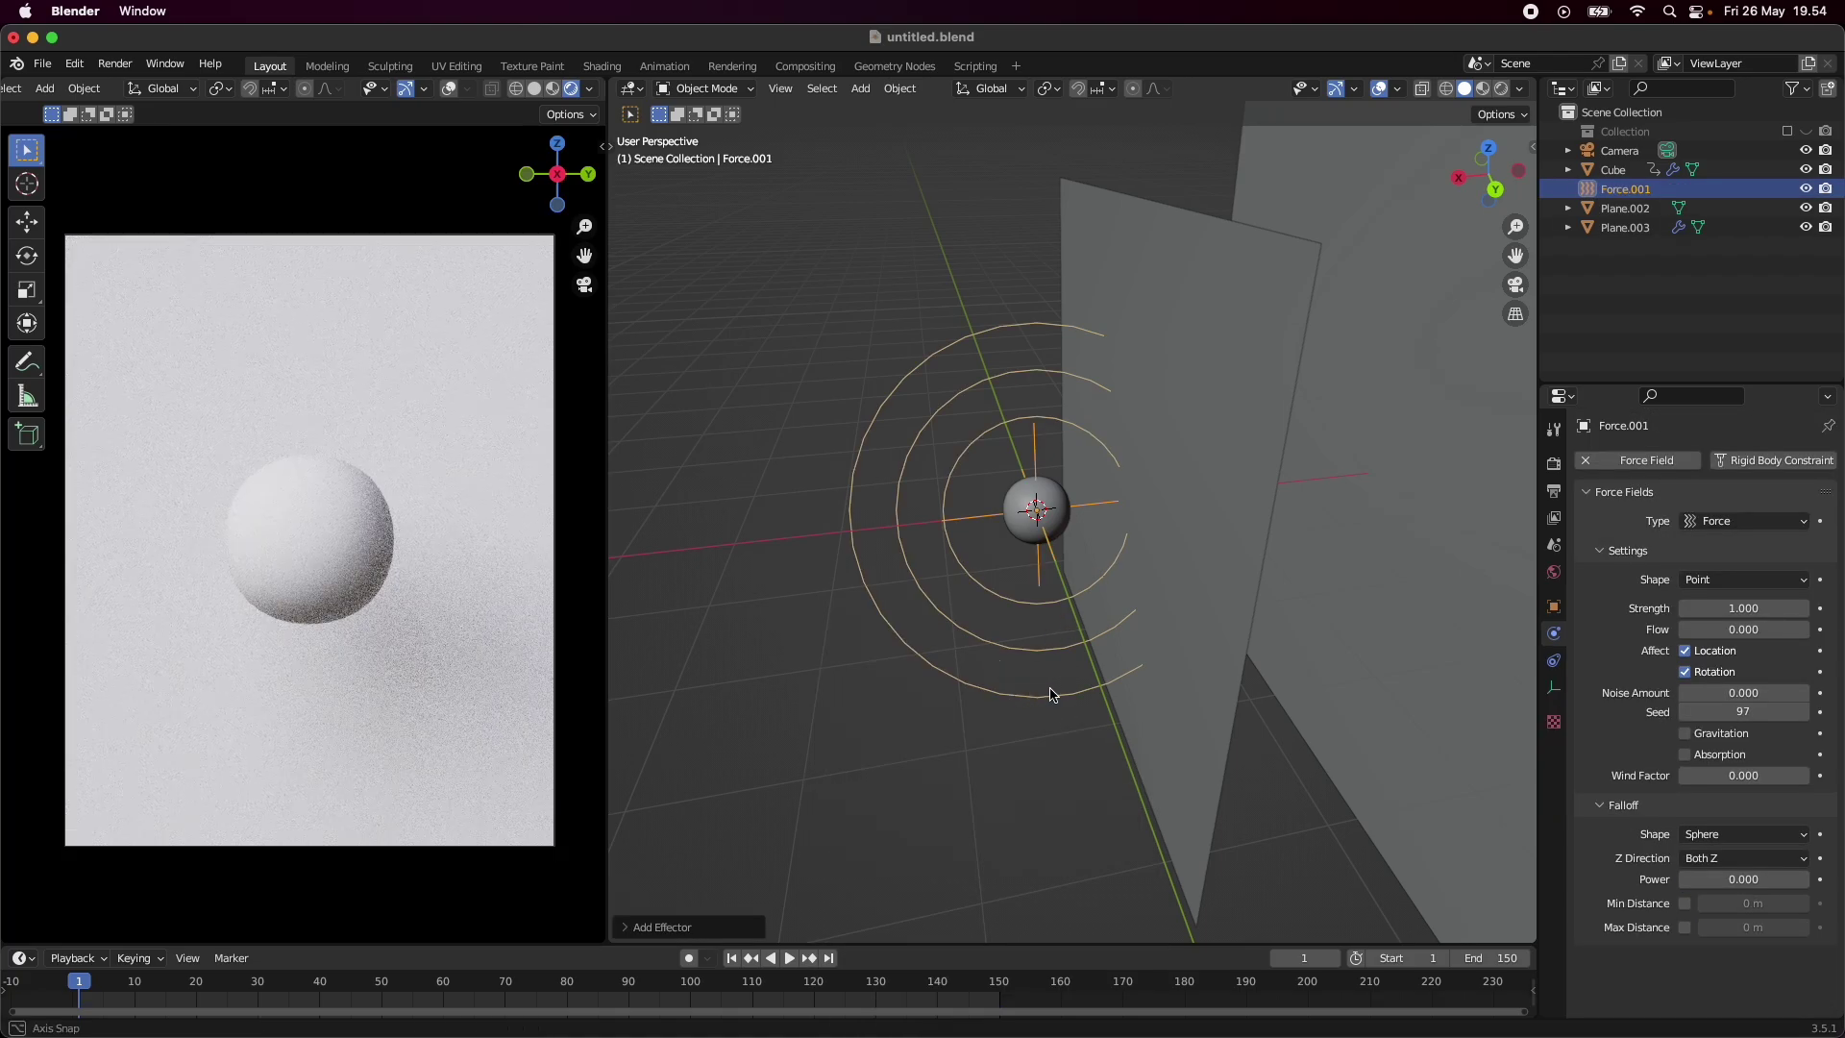
{"action": "middle_click_drag", "start_coordinate": [1050, 692], "coordinate": [1155, 685]}
{"action": "scroll", "coordinate": [1155, 685], "scroll_direction": "up", "scroll_amount": 2}
{"action": "key", "text": "s"}
{"action": "left_click", "coordinate": [1174, 639]}
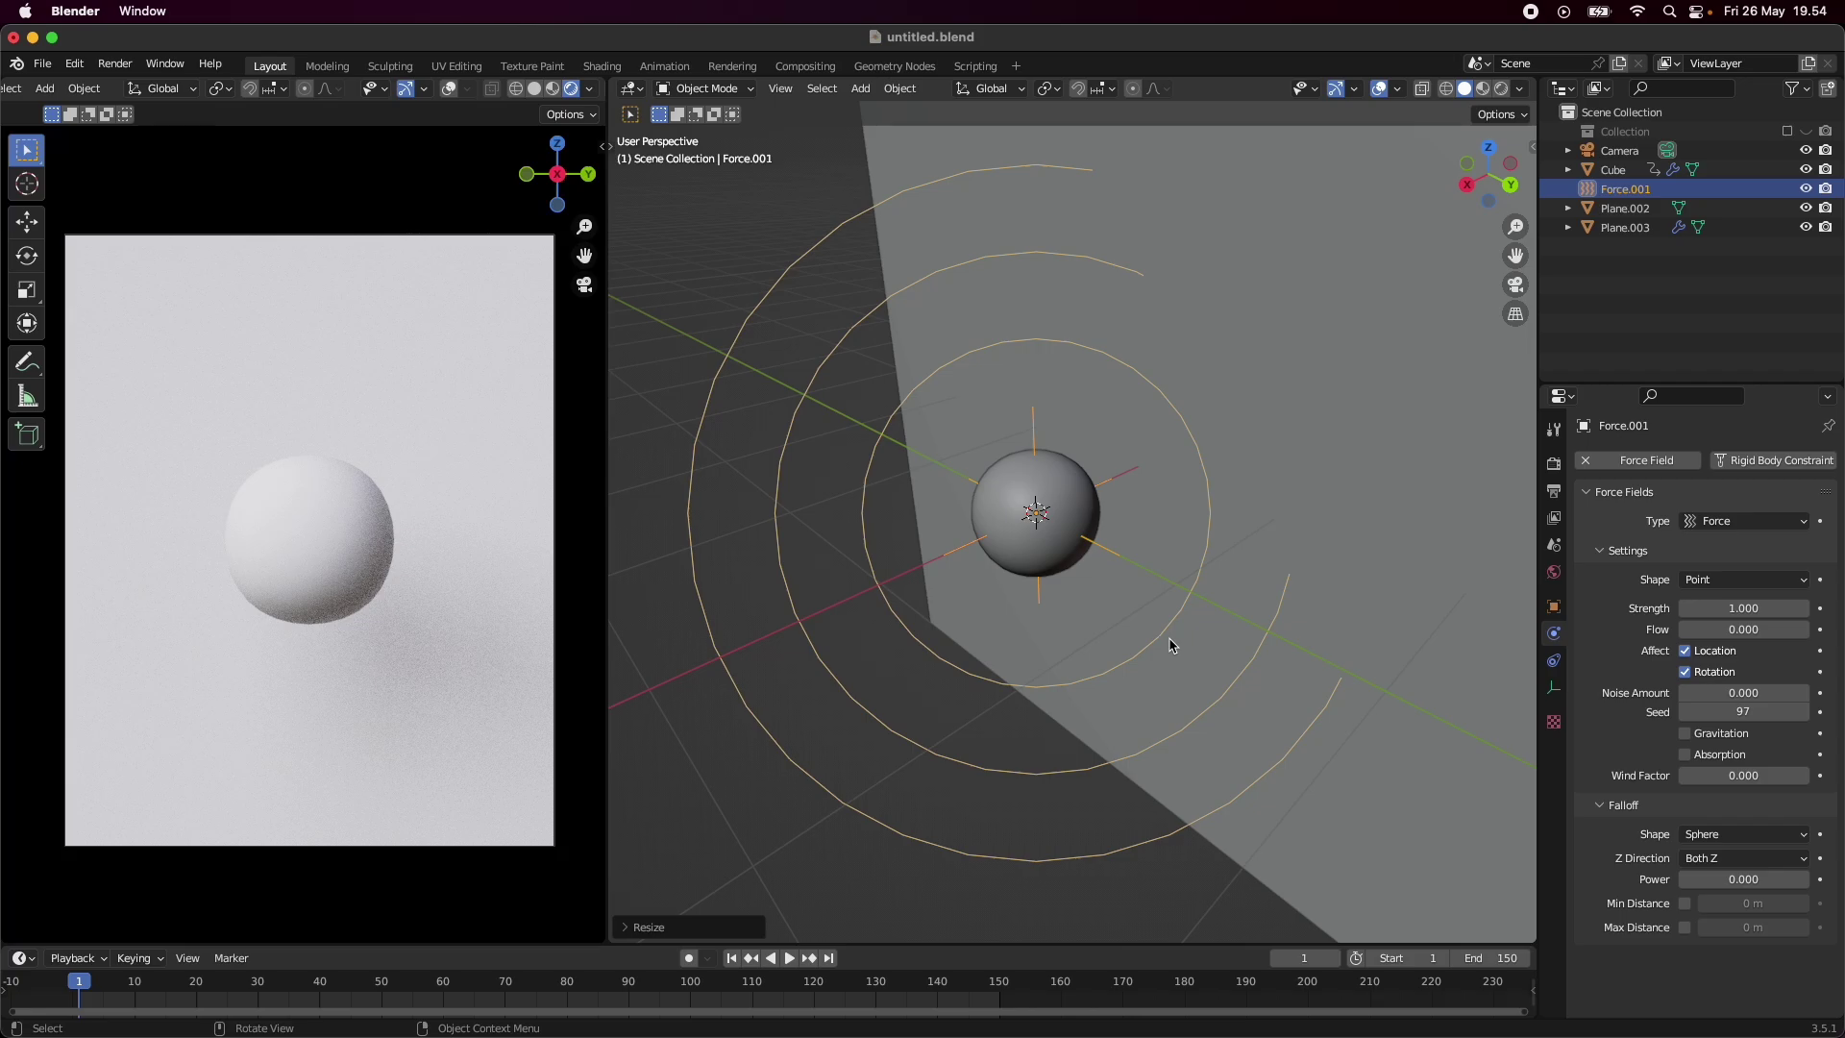
- Apply the force field's scale
{"action": "key", "text": "ctrl+a"}
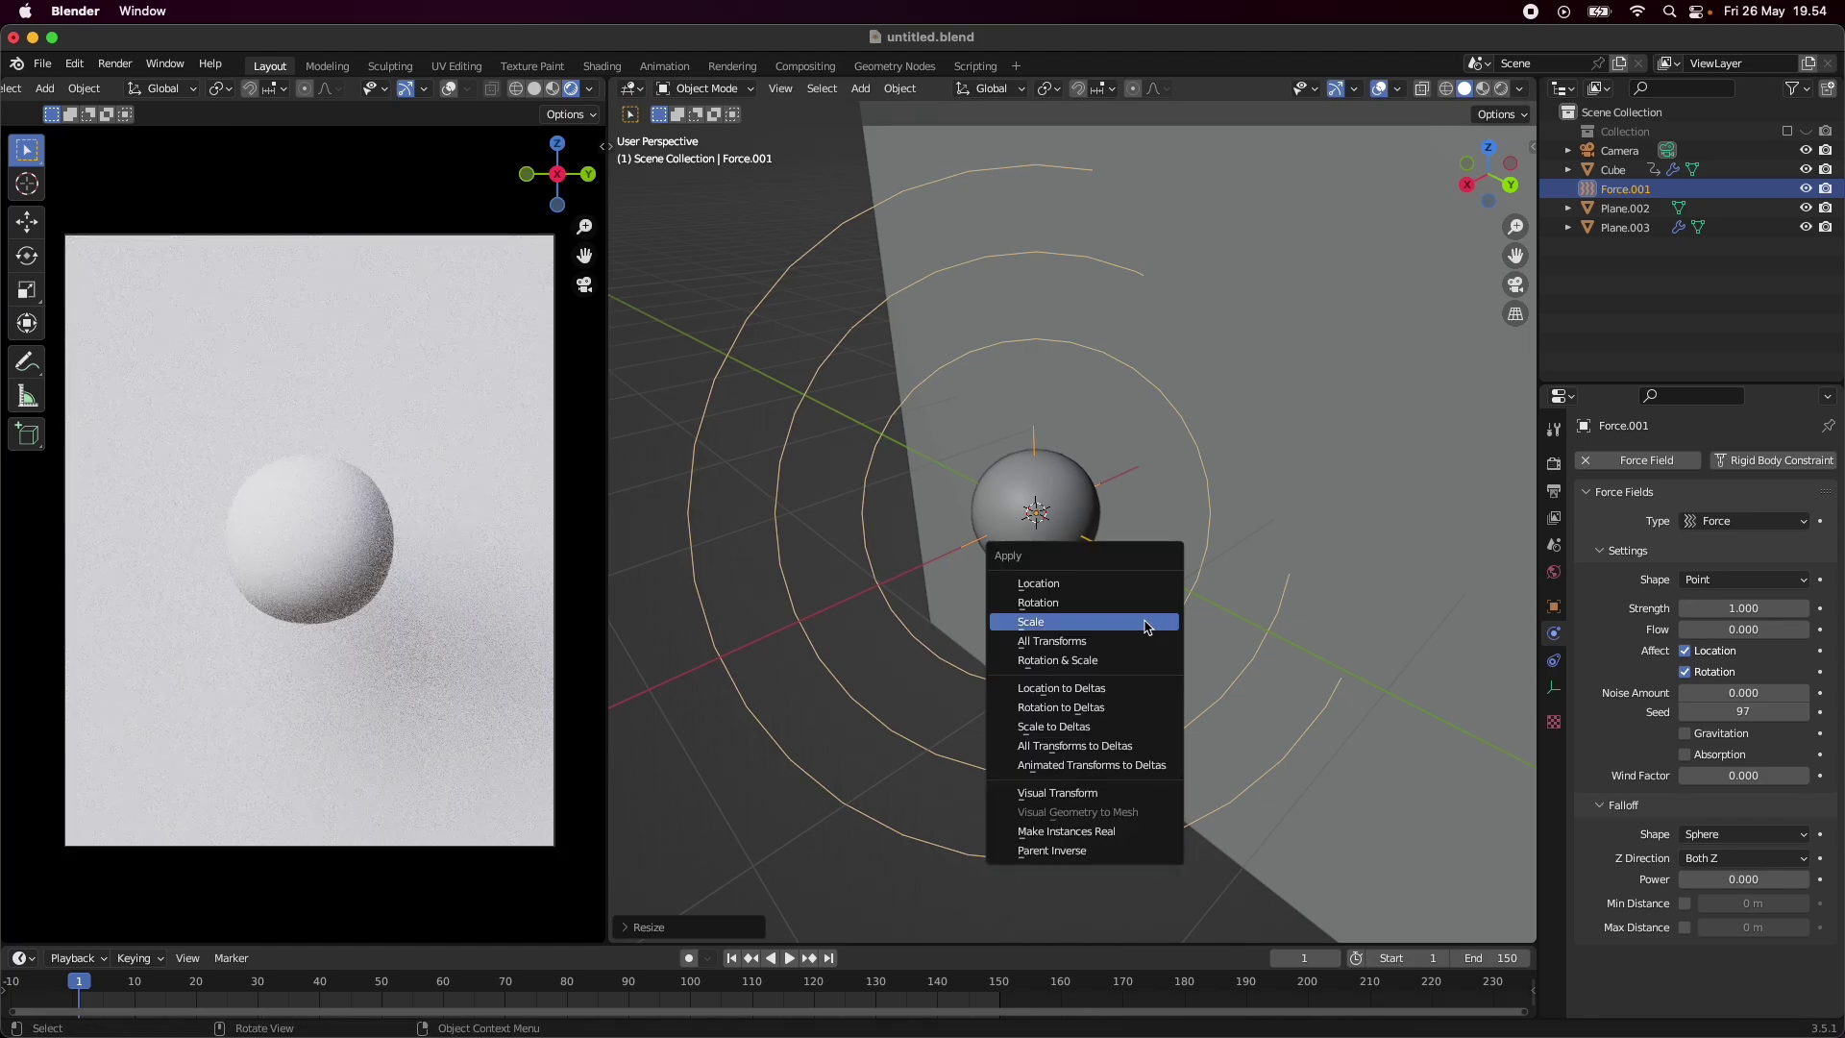
{"action": "left_click", "coordinate": [1144, 622]}
{"action": "mouse_move", "coordinate": [1111, 673]}
{"action": "middle_mouse_down"}
{"action": "mouse_move", "coordinate": [1206, 618]}
{"action": "mouse_move", "coordinate": [982, 646]}
{"action": "mouse_move", "coordinate": [1162, 680]}
{"action": "mouse_move", "coordinate": [1215, 611]}
{"action": "mouse_move", "coordinate": [1104, 654]}
{"action": "middle_mouse_up"}
{"action": "key", "text": "ctrl+a"}
{"action": "left_click", "coordinate": [1080, 681]}
{"action": "scroll", "coordinate": [1104, 655], "scroll_direction": "down", "scroll_amount": 1}
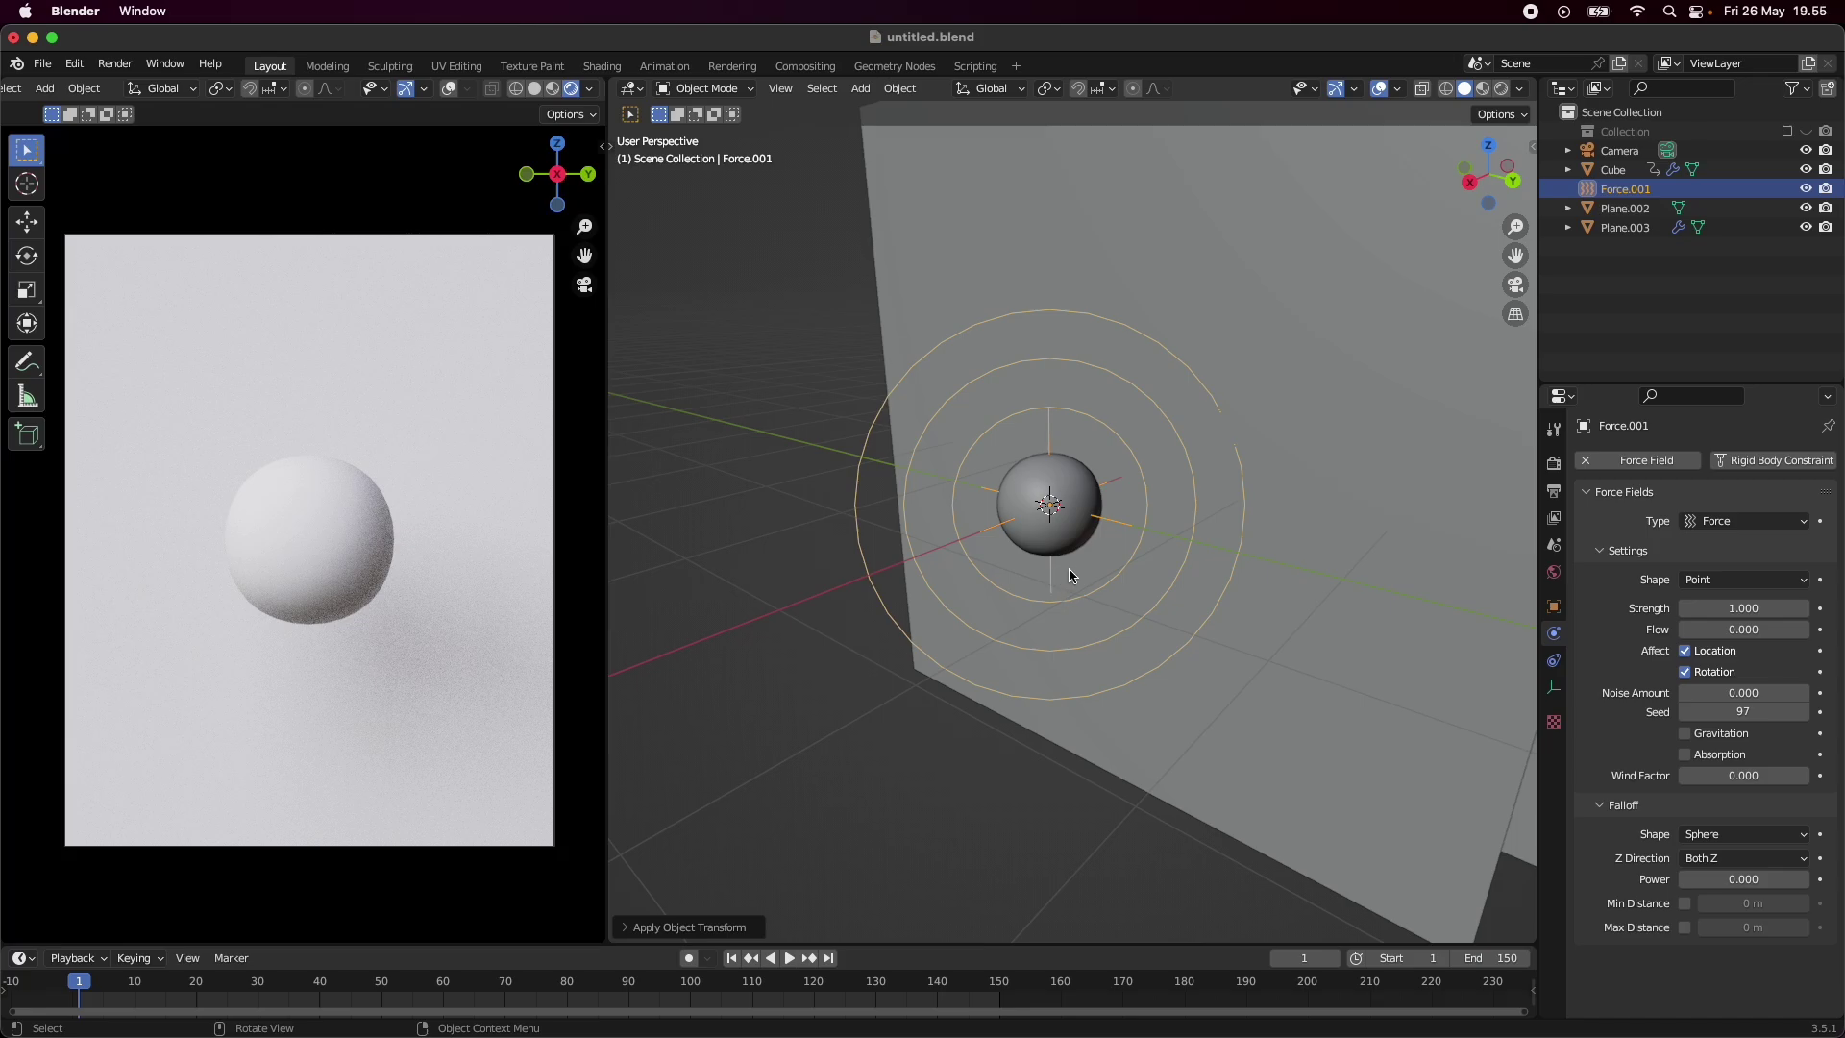
{"action": "scroll", "coordinate": [1072, 574], "scroll_direction": "up", "scroll_amount": 2}
{"action": "middle_click_drag", "start_coordinate": [1107, 571], "coordinate": [1141, 631]}
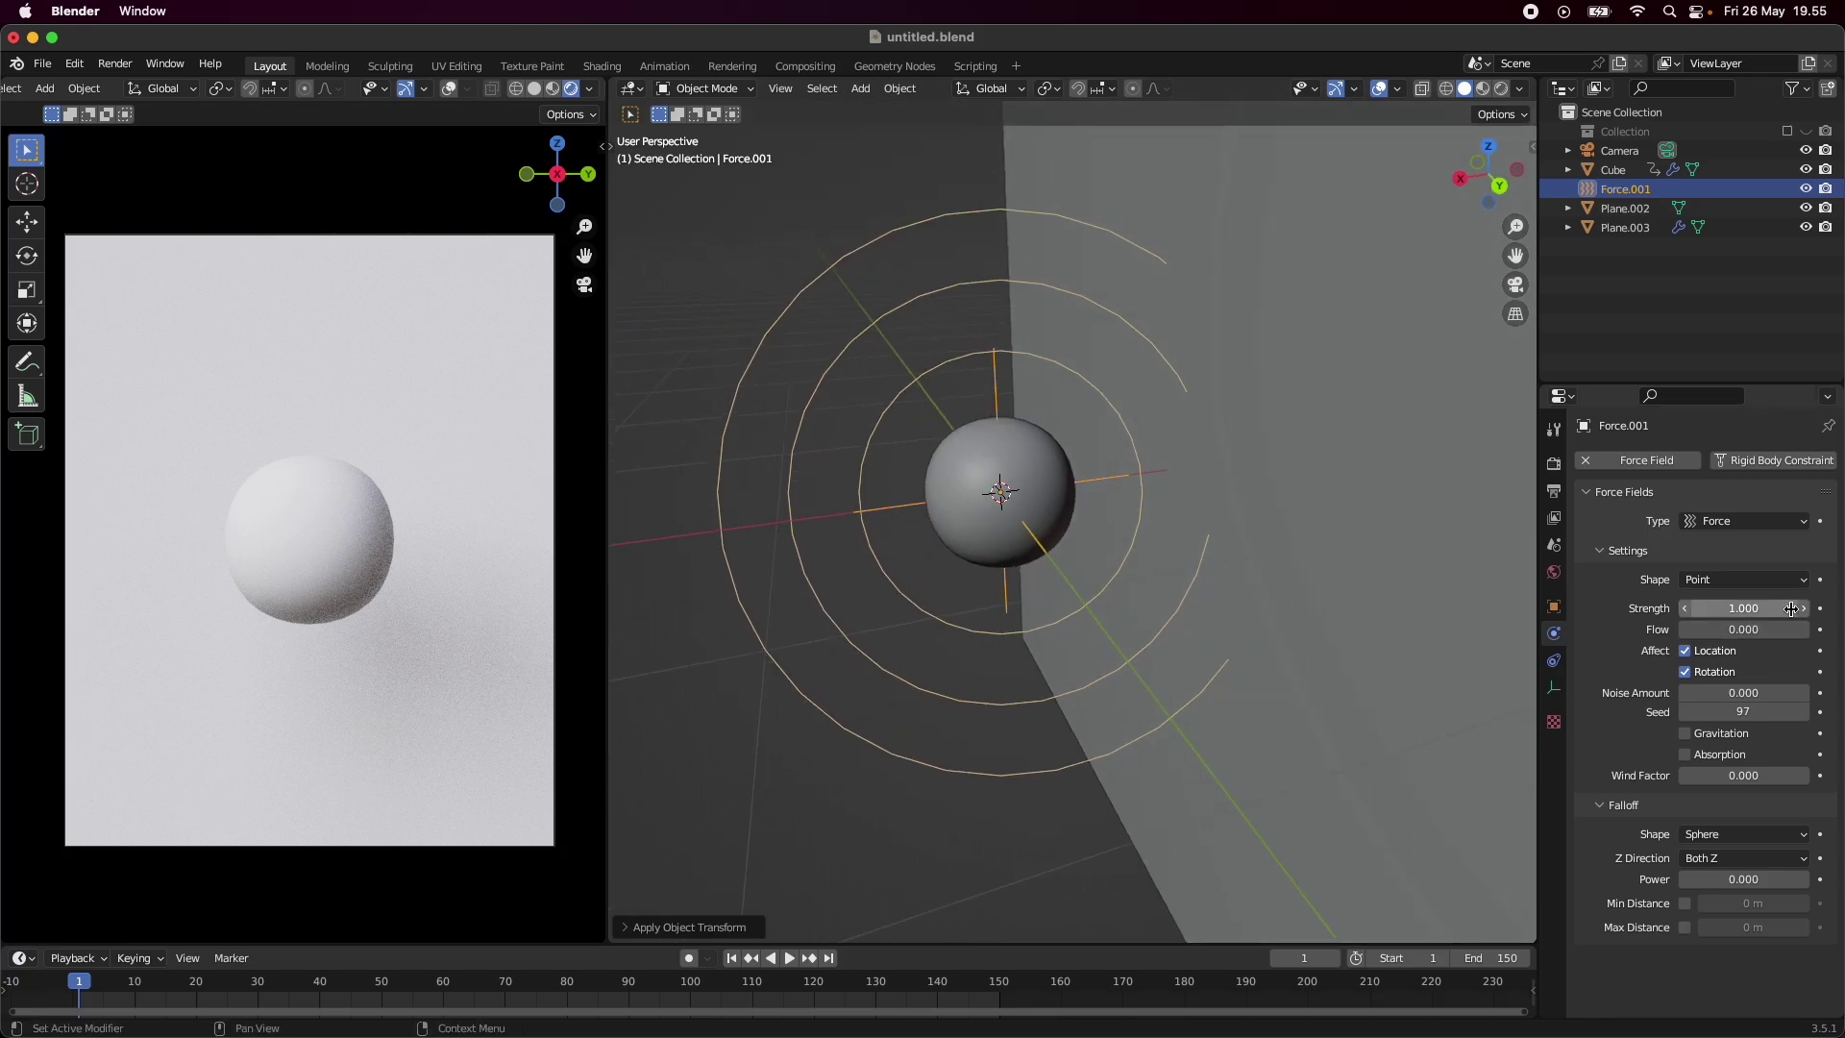
- Set the force field Strength to -250 and save the file
{"action": "left_click", "coordinate": [1743, 612]}
{"action": "type", "text": "-250"}
{"action": "key", "text": "Return"}
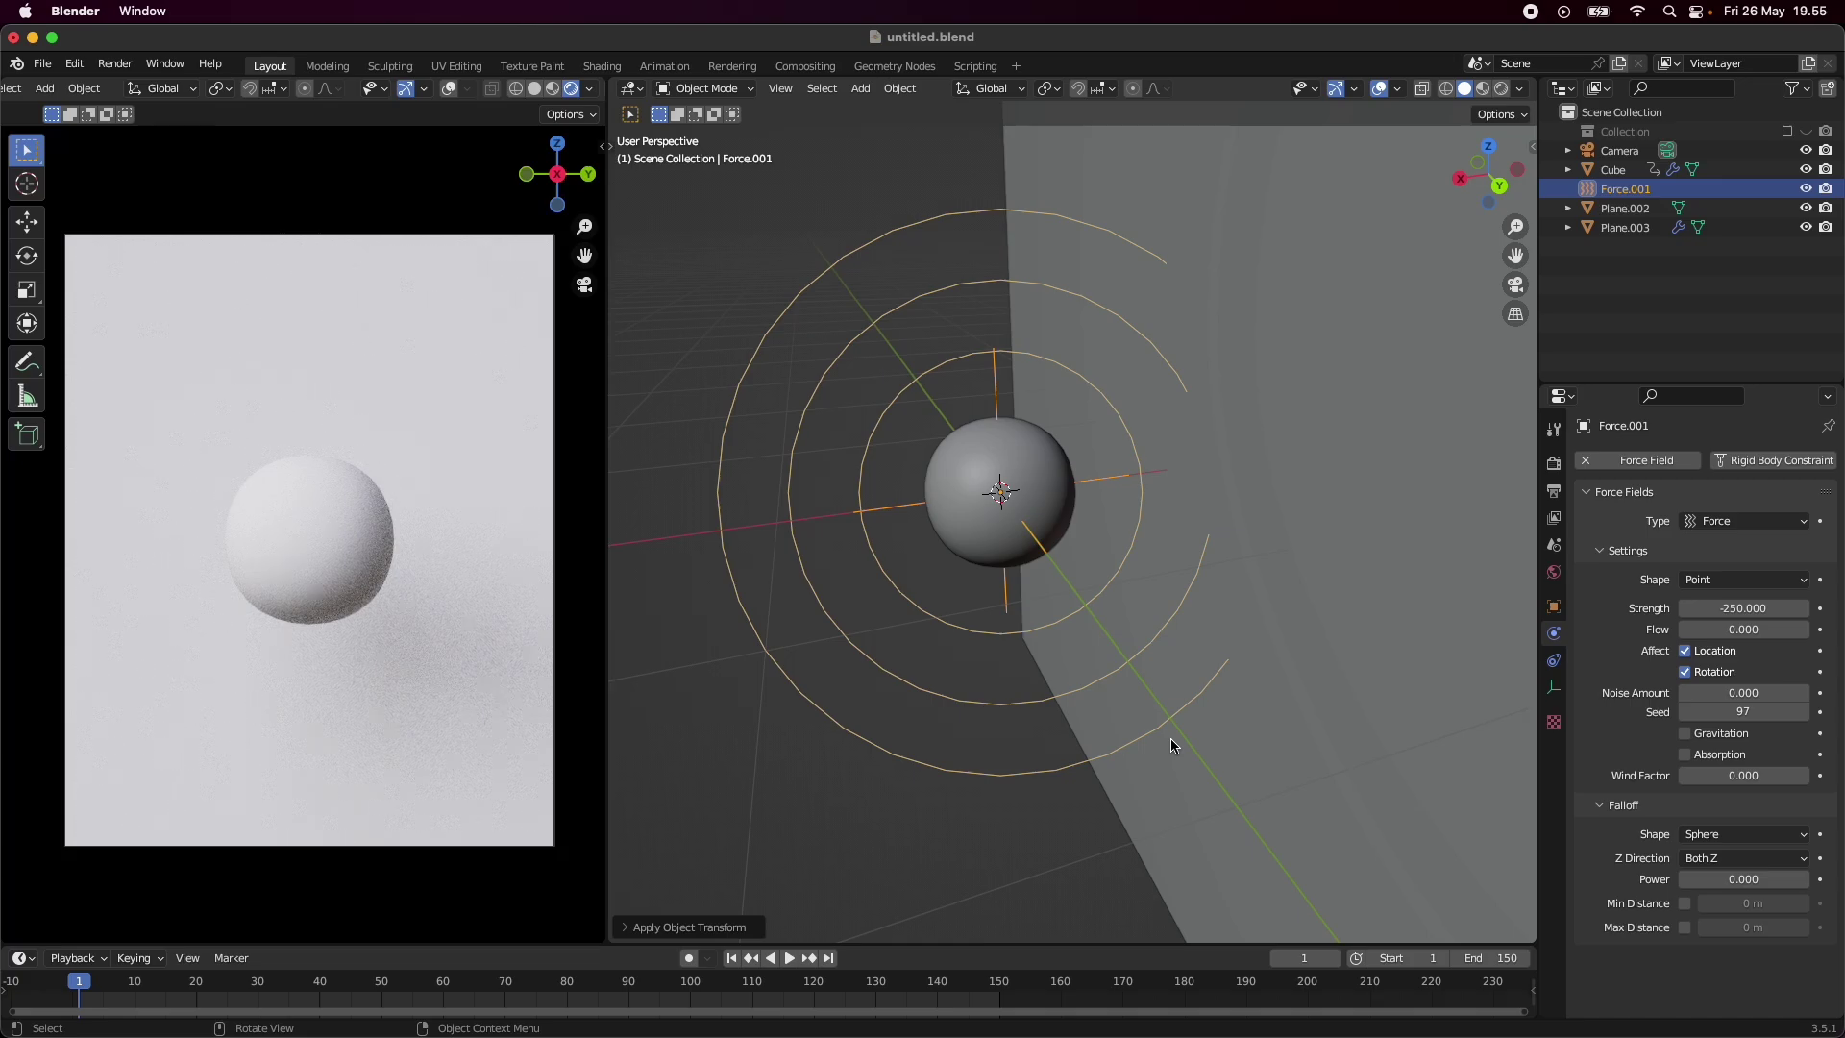
{"action": "key", "text": "super+s"}
{"action": "left_click", "coordinate": [869, 419]}
{"action": "left_click", "coordinate": [812, 423]}
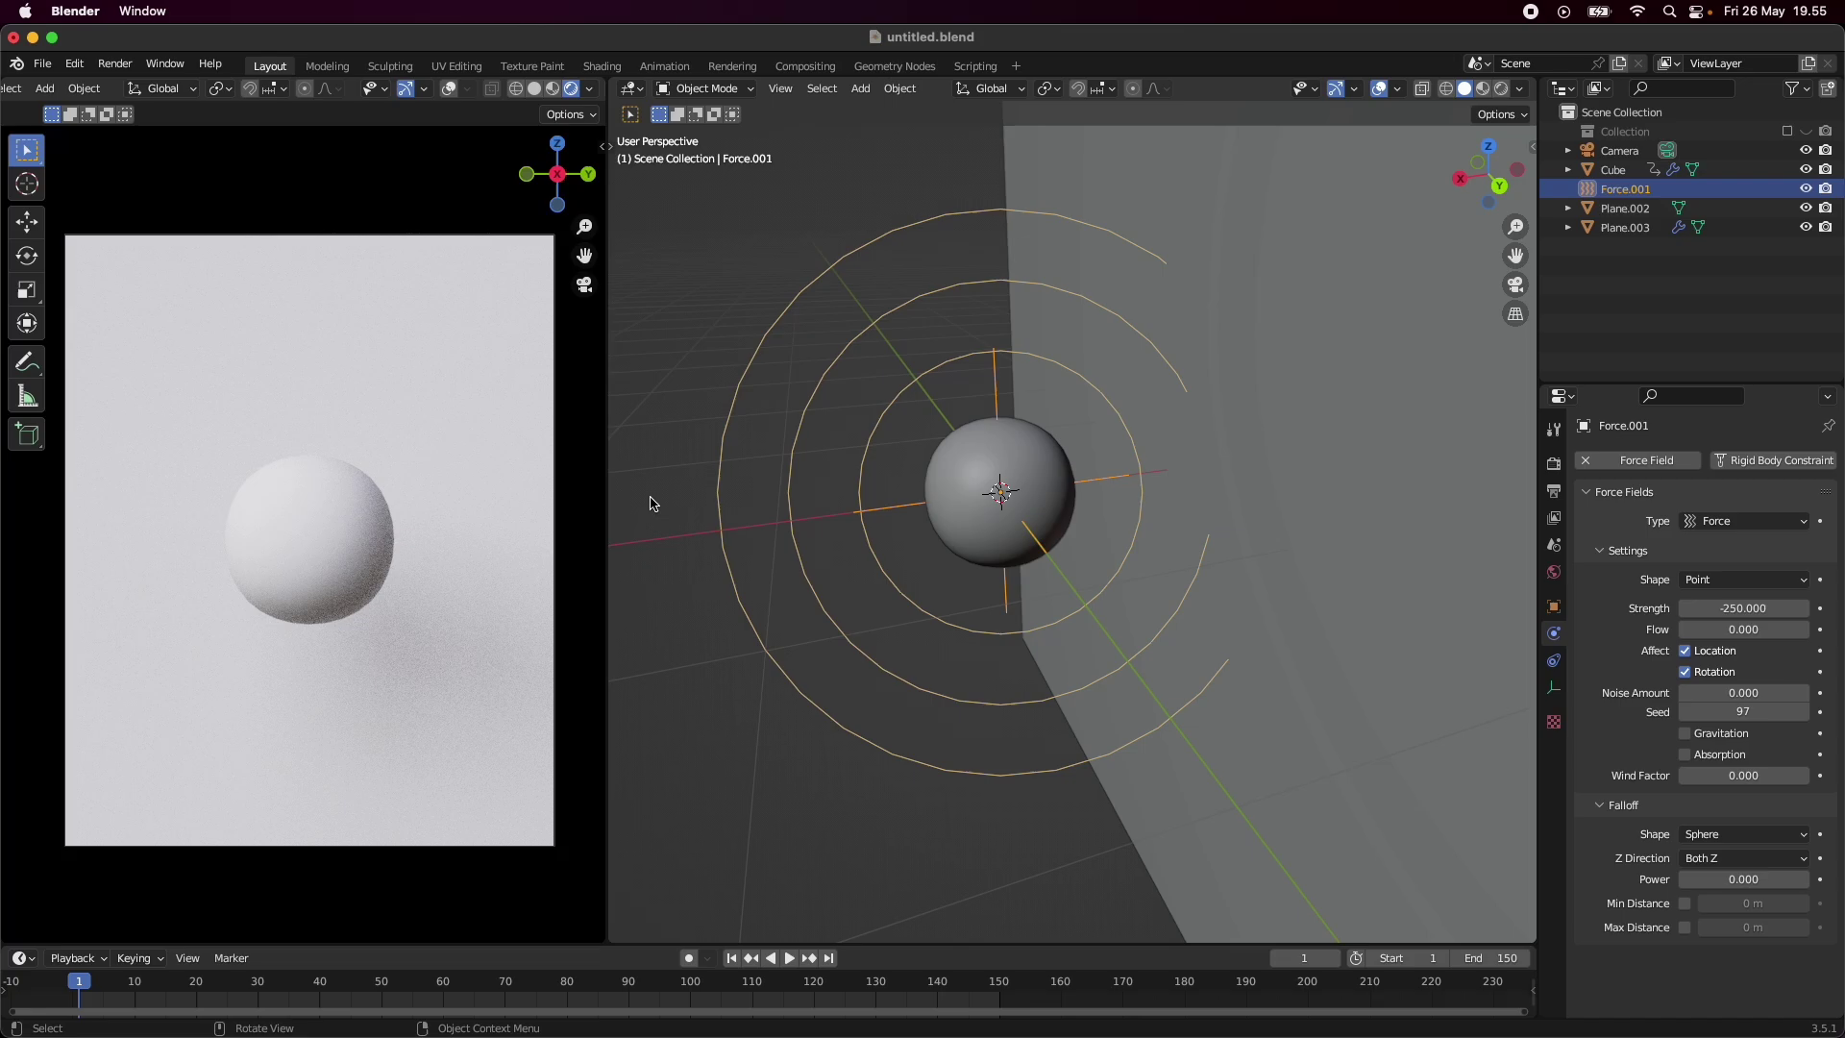
- Parent the force field Force.001 to the sphere Cube
{"action": "left_click", "coordinate": [830, 478]}
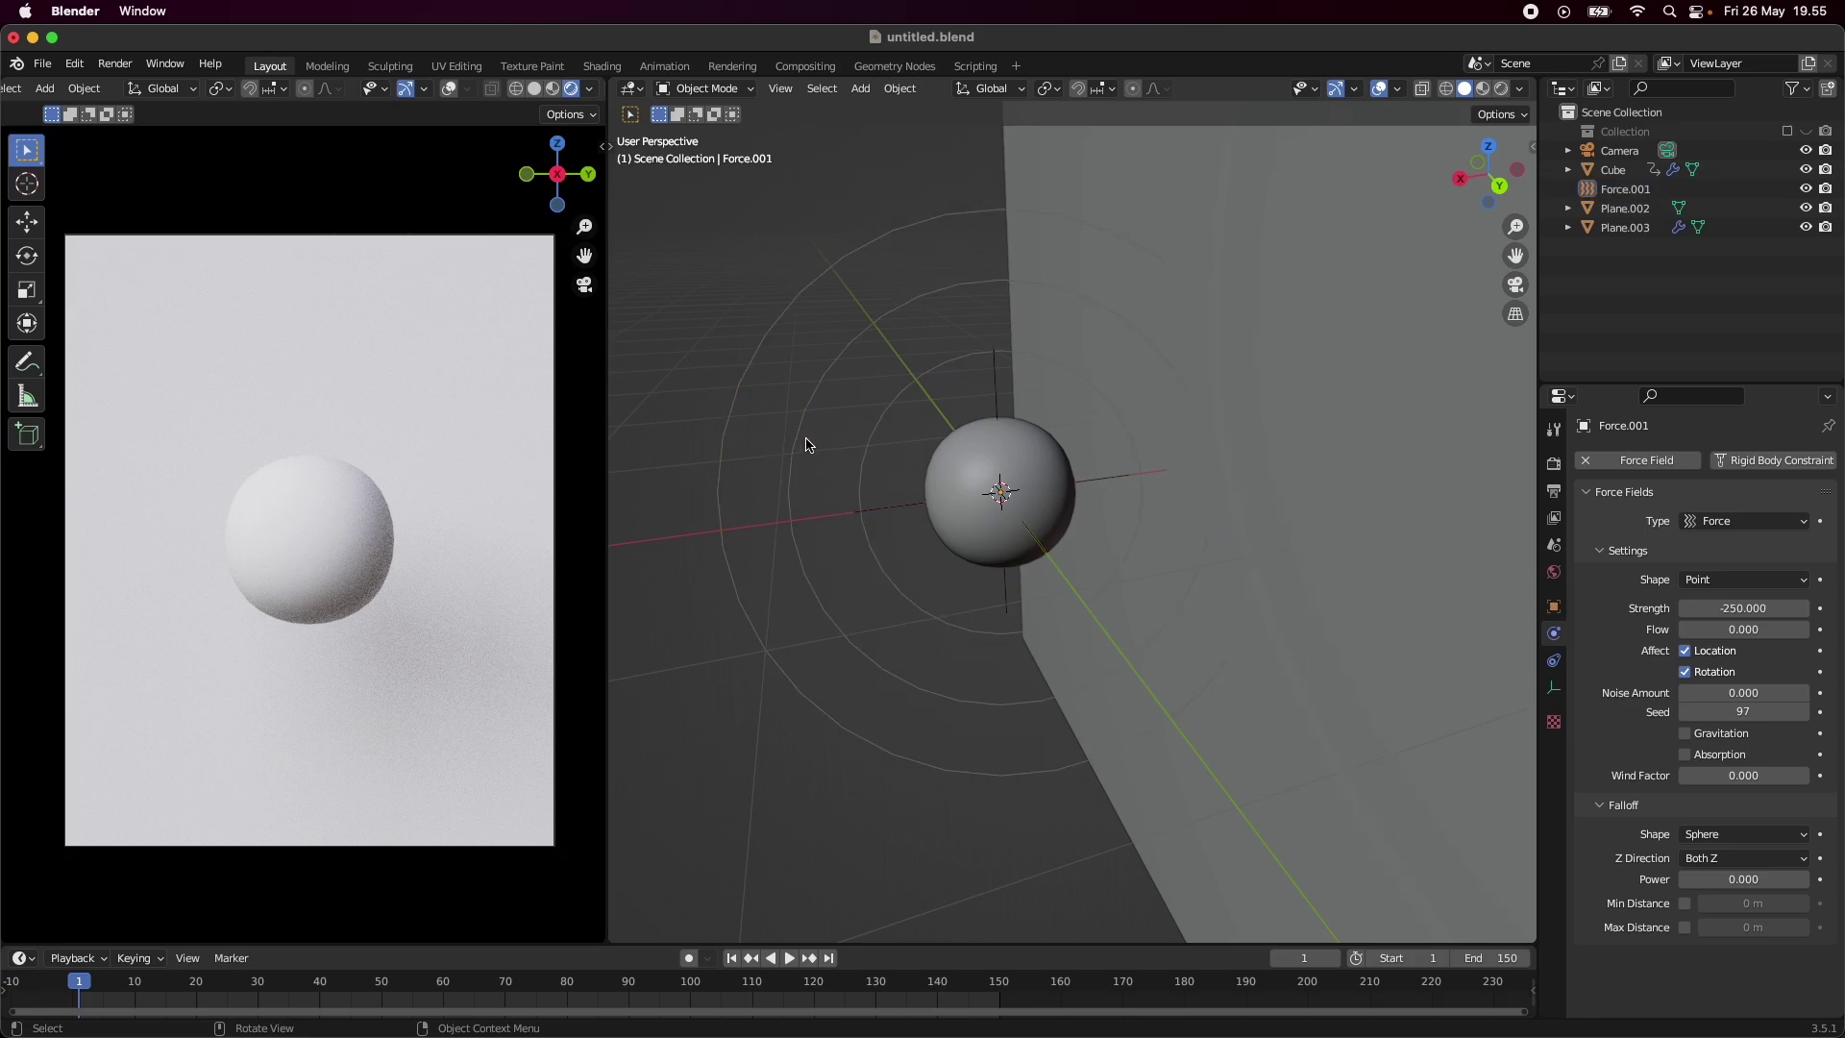
{"action": "left_click", "coordinate": [808, 445]}
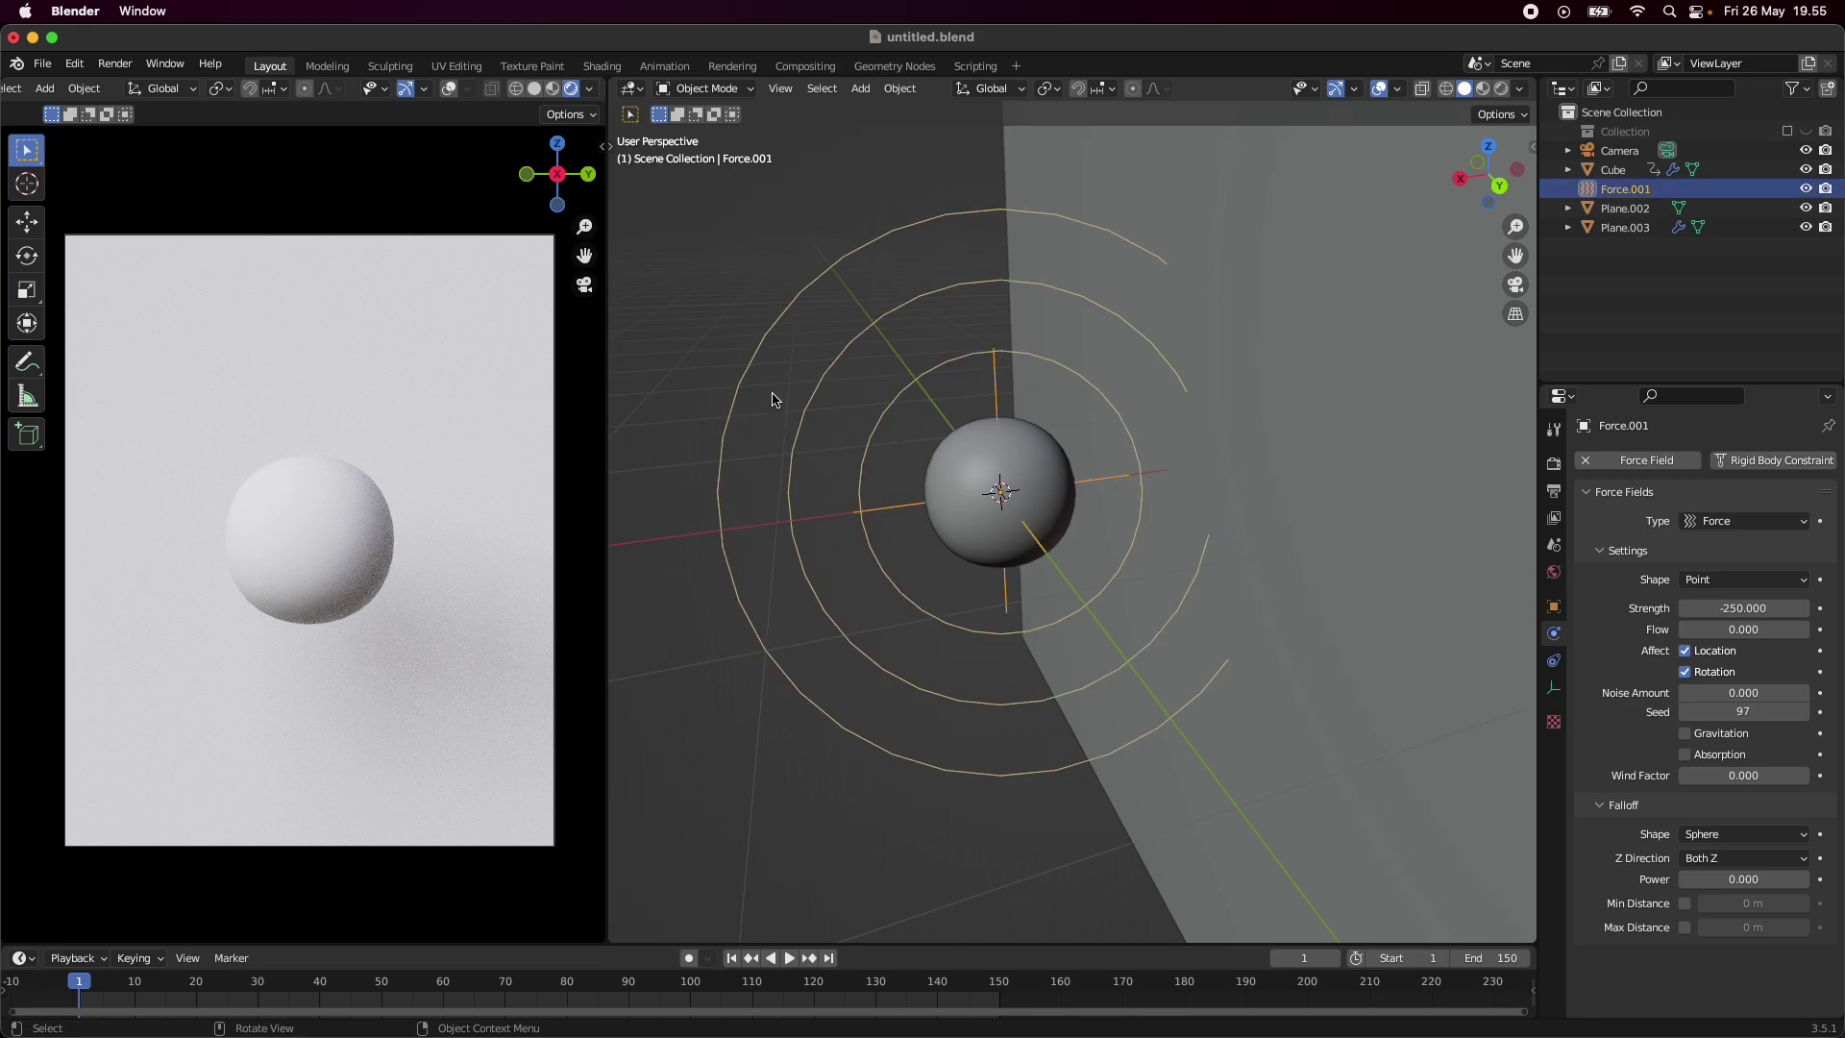
{"action": "left_click", "coordinate": [973, 485], "text": "shift"}
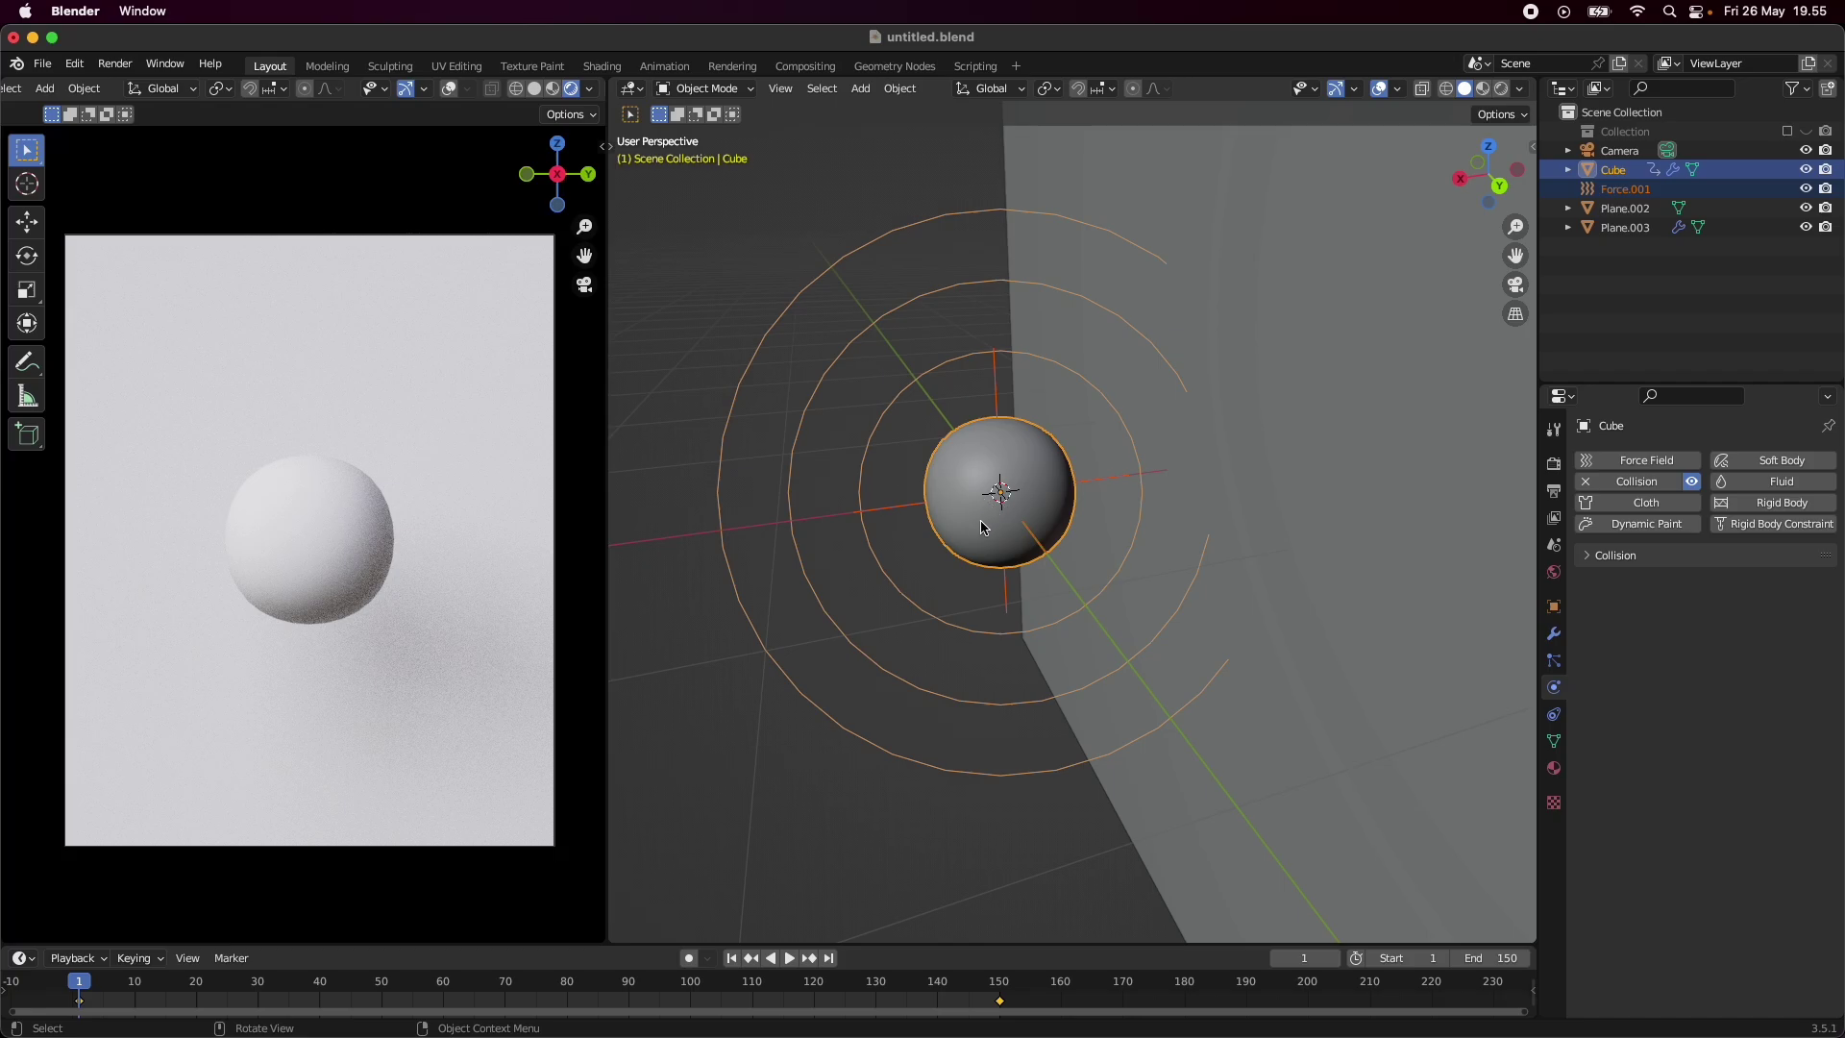
{"action": "key", "text": "ctrl+p"}
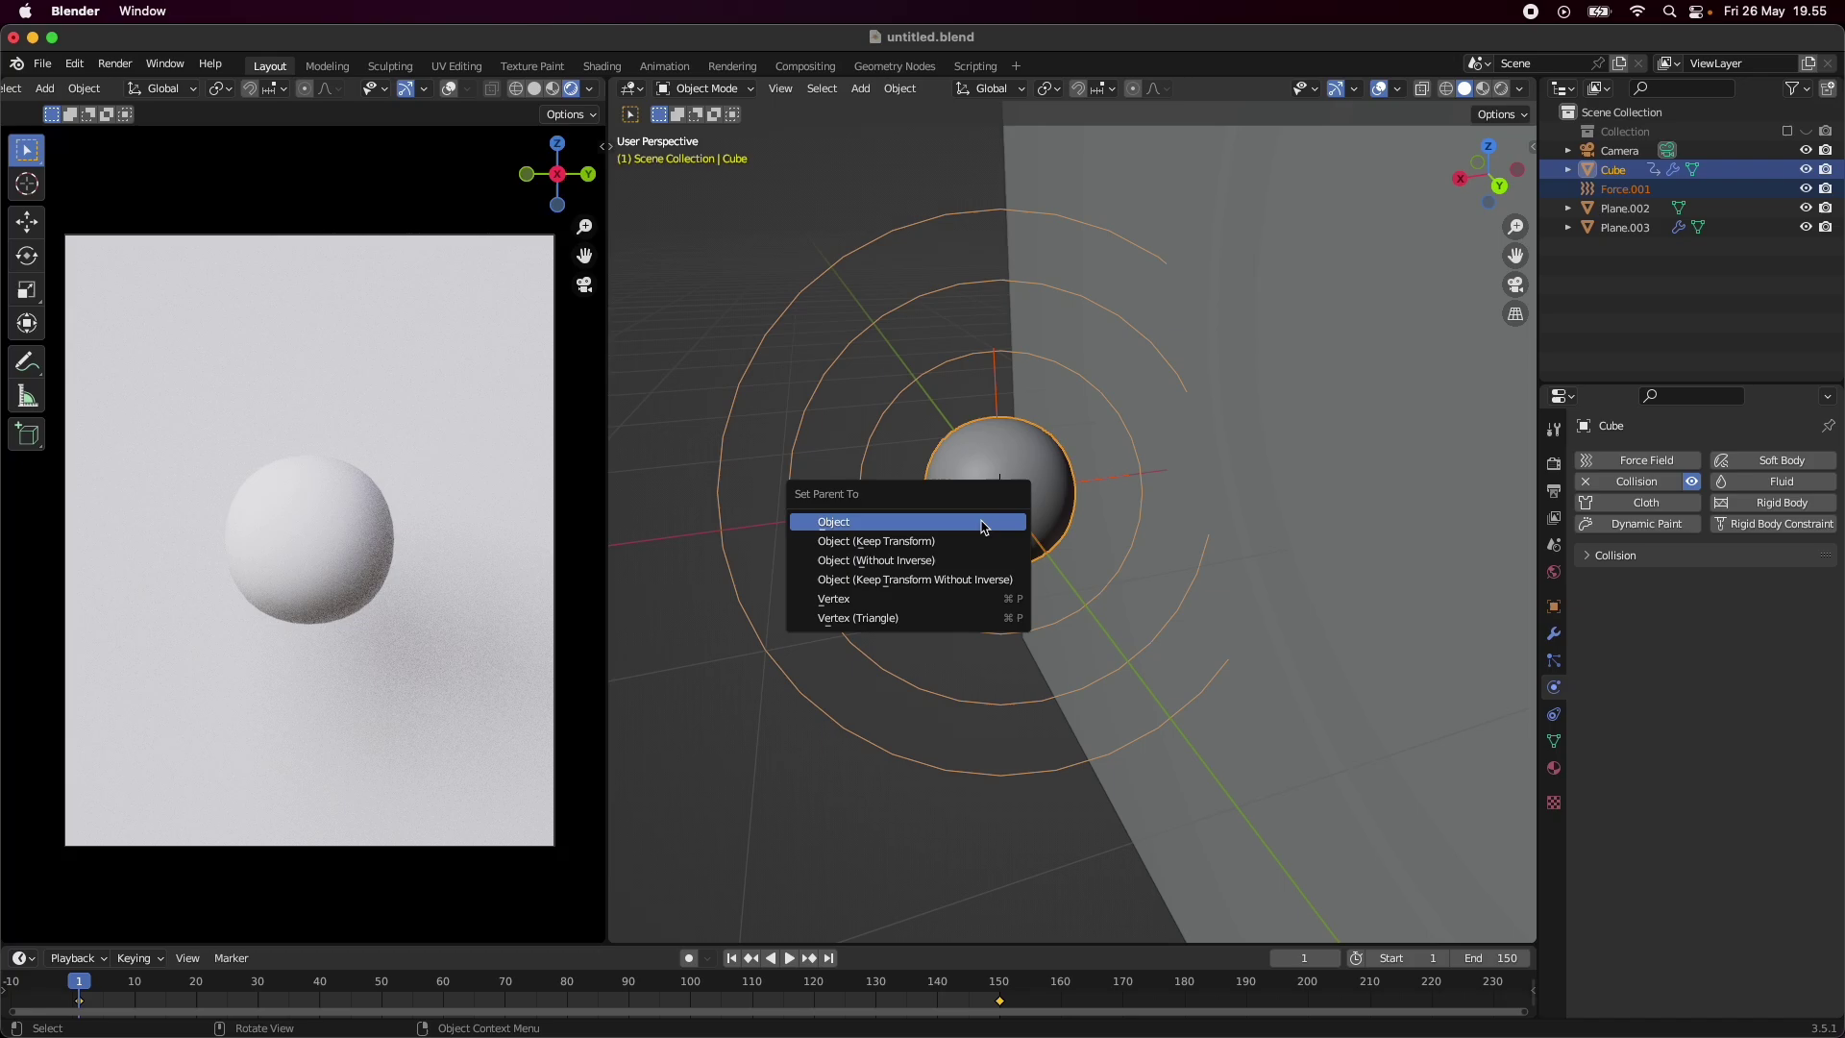
{"action": "left_click", "coordinate": [964, 526]}
{"action": "left_click", "coordinate": [910, 683]}
- Orbit to a front view and review the Cube's Collision physics settings
{"action": "scroll", "coordinate": [959, 462], "scroll_direction": "down", "scroll_amount": 2}
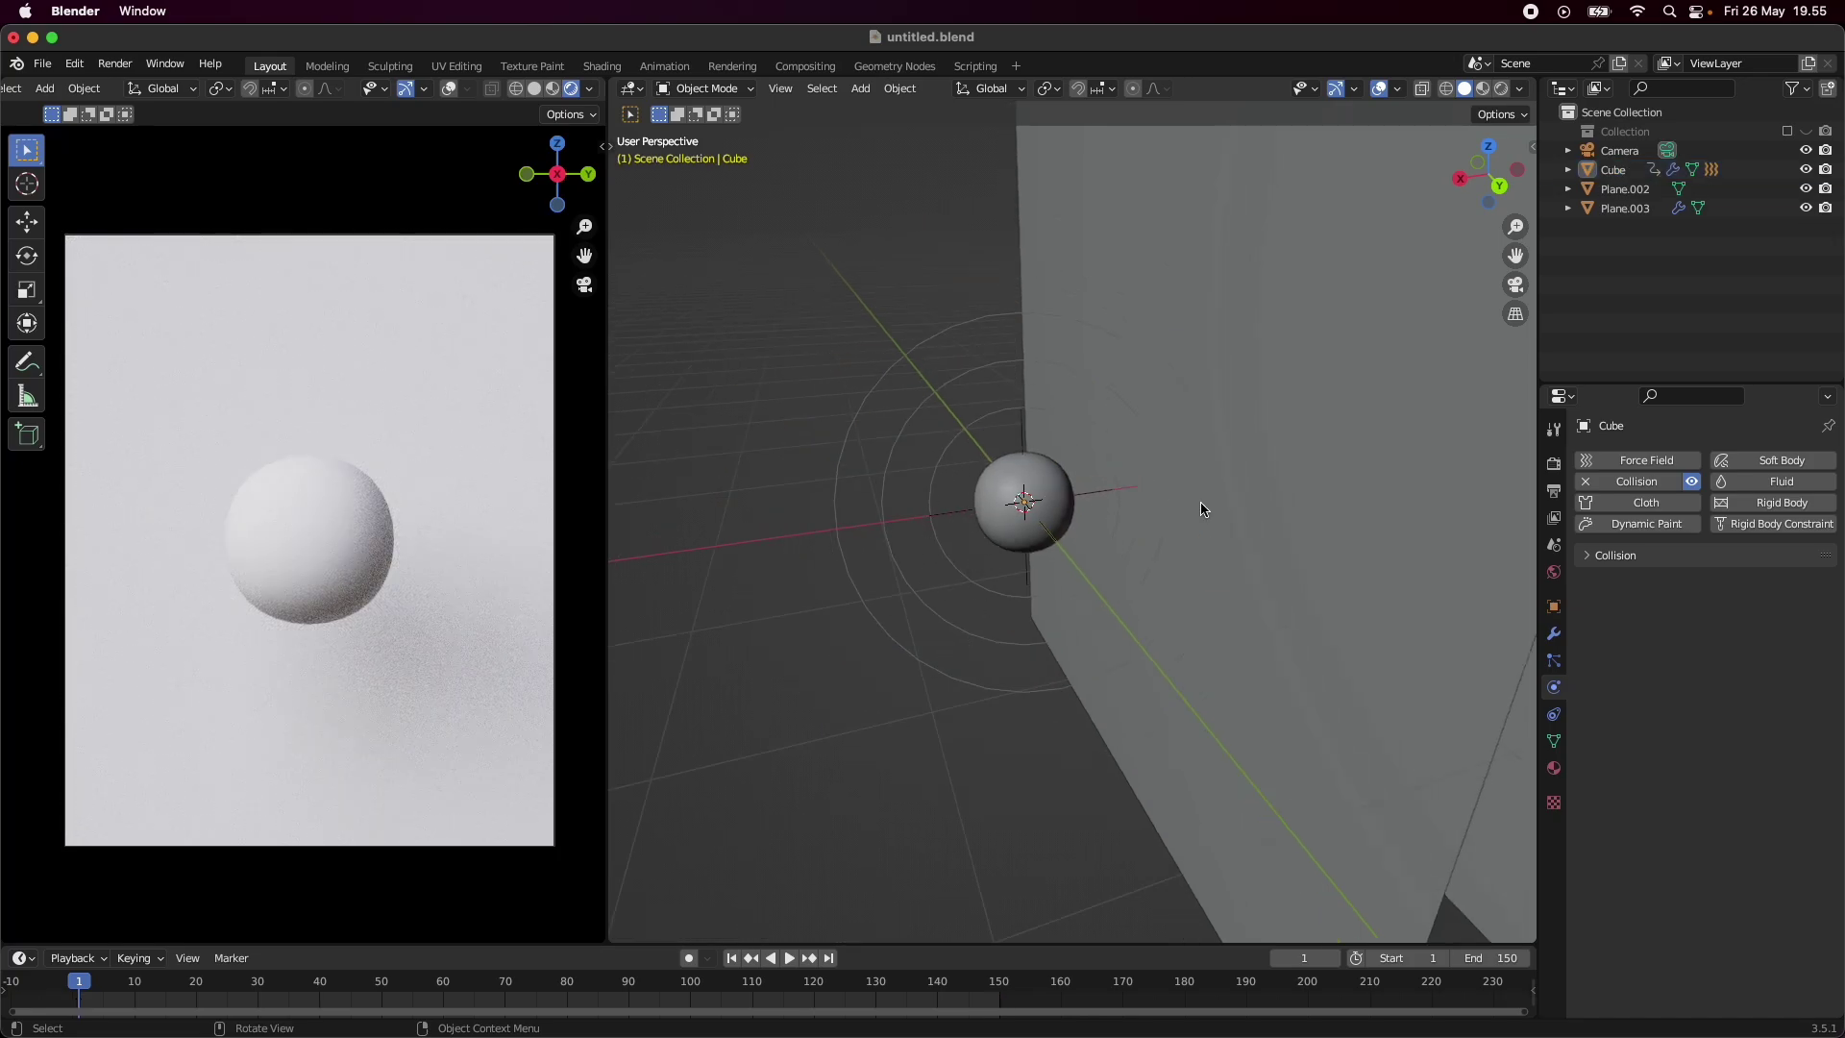
{"action": "middle_click_drag", "start_coordinate": [1198, 672], "coordinate": [1180, 445]}
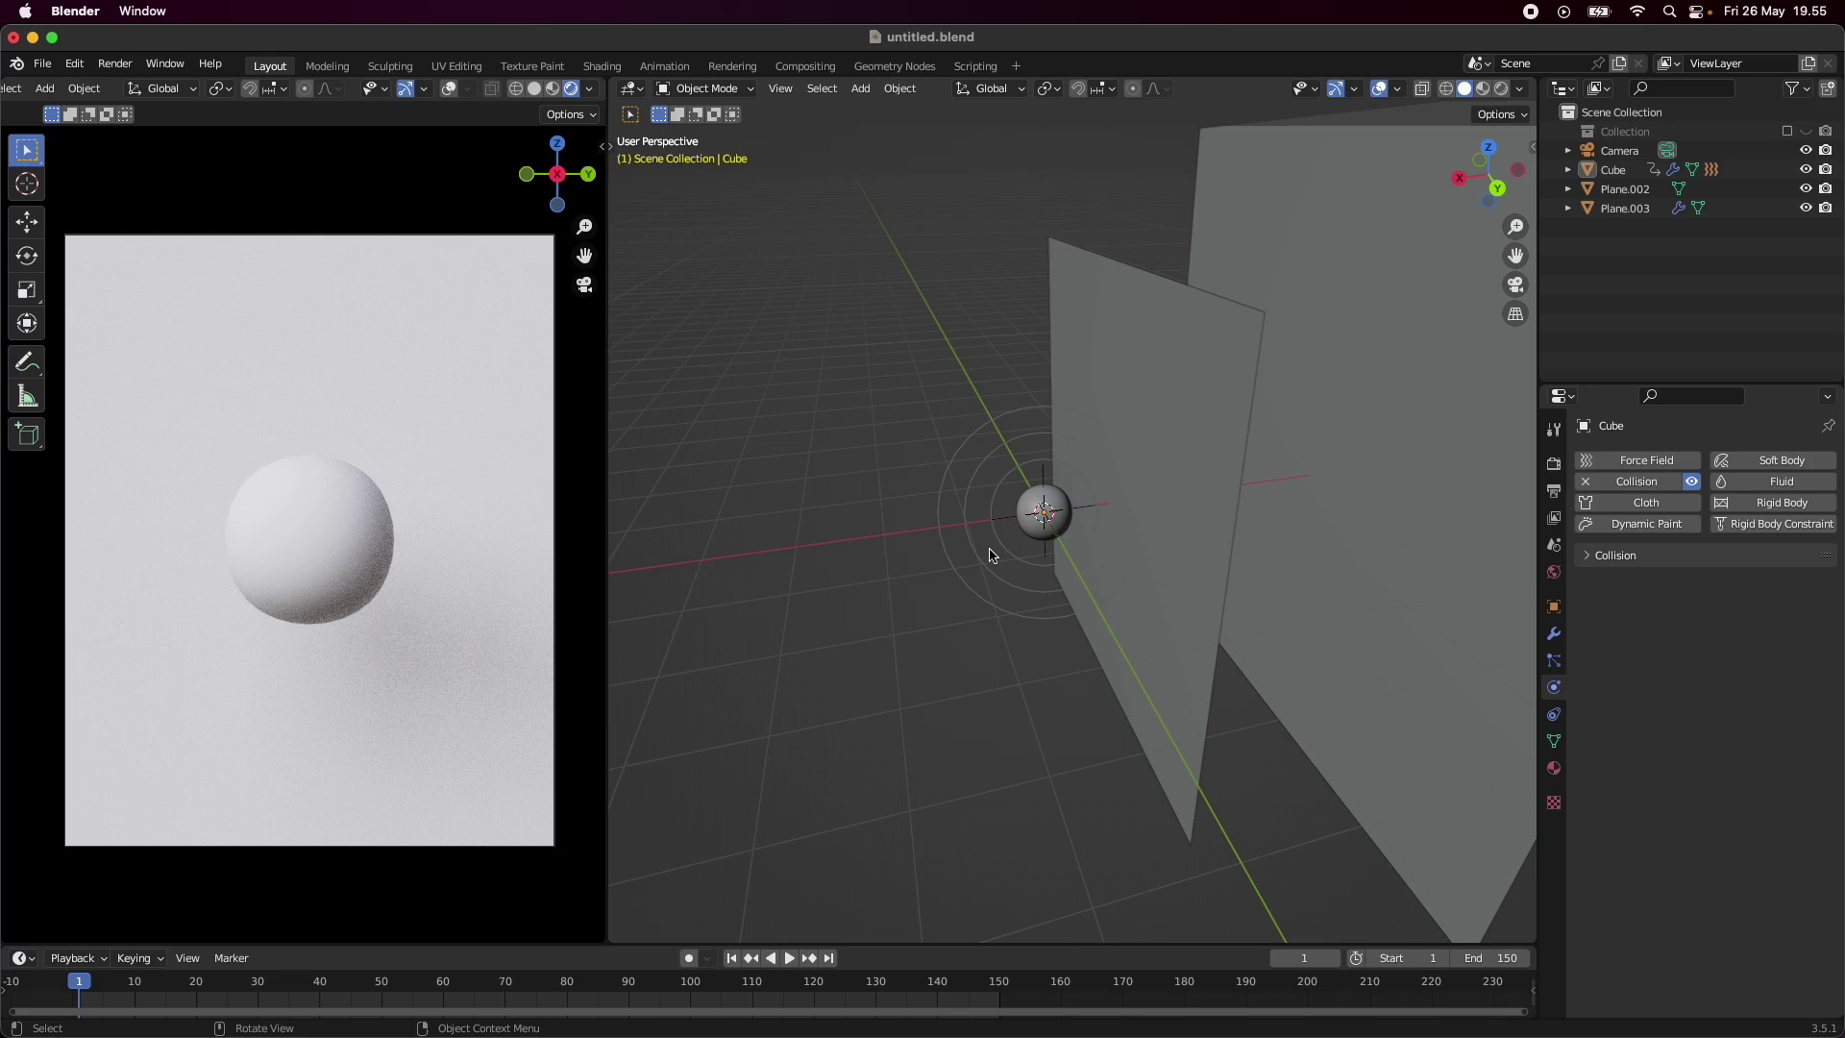
{"action": "middle_click_drag", "start_coordinate": [993, 555], "coordinate": [1123, 650]}
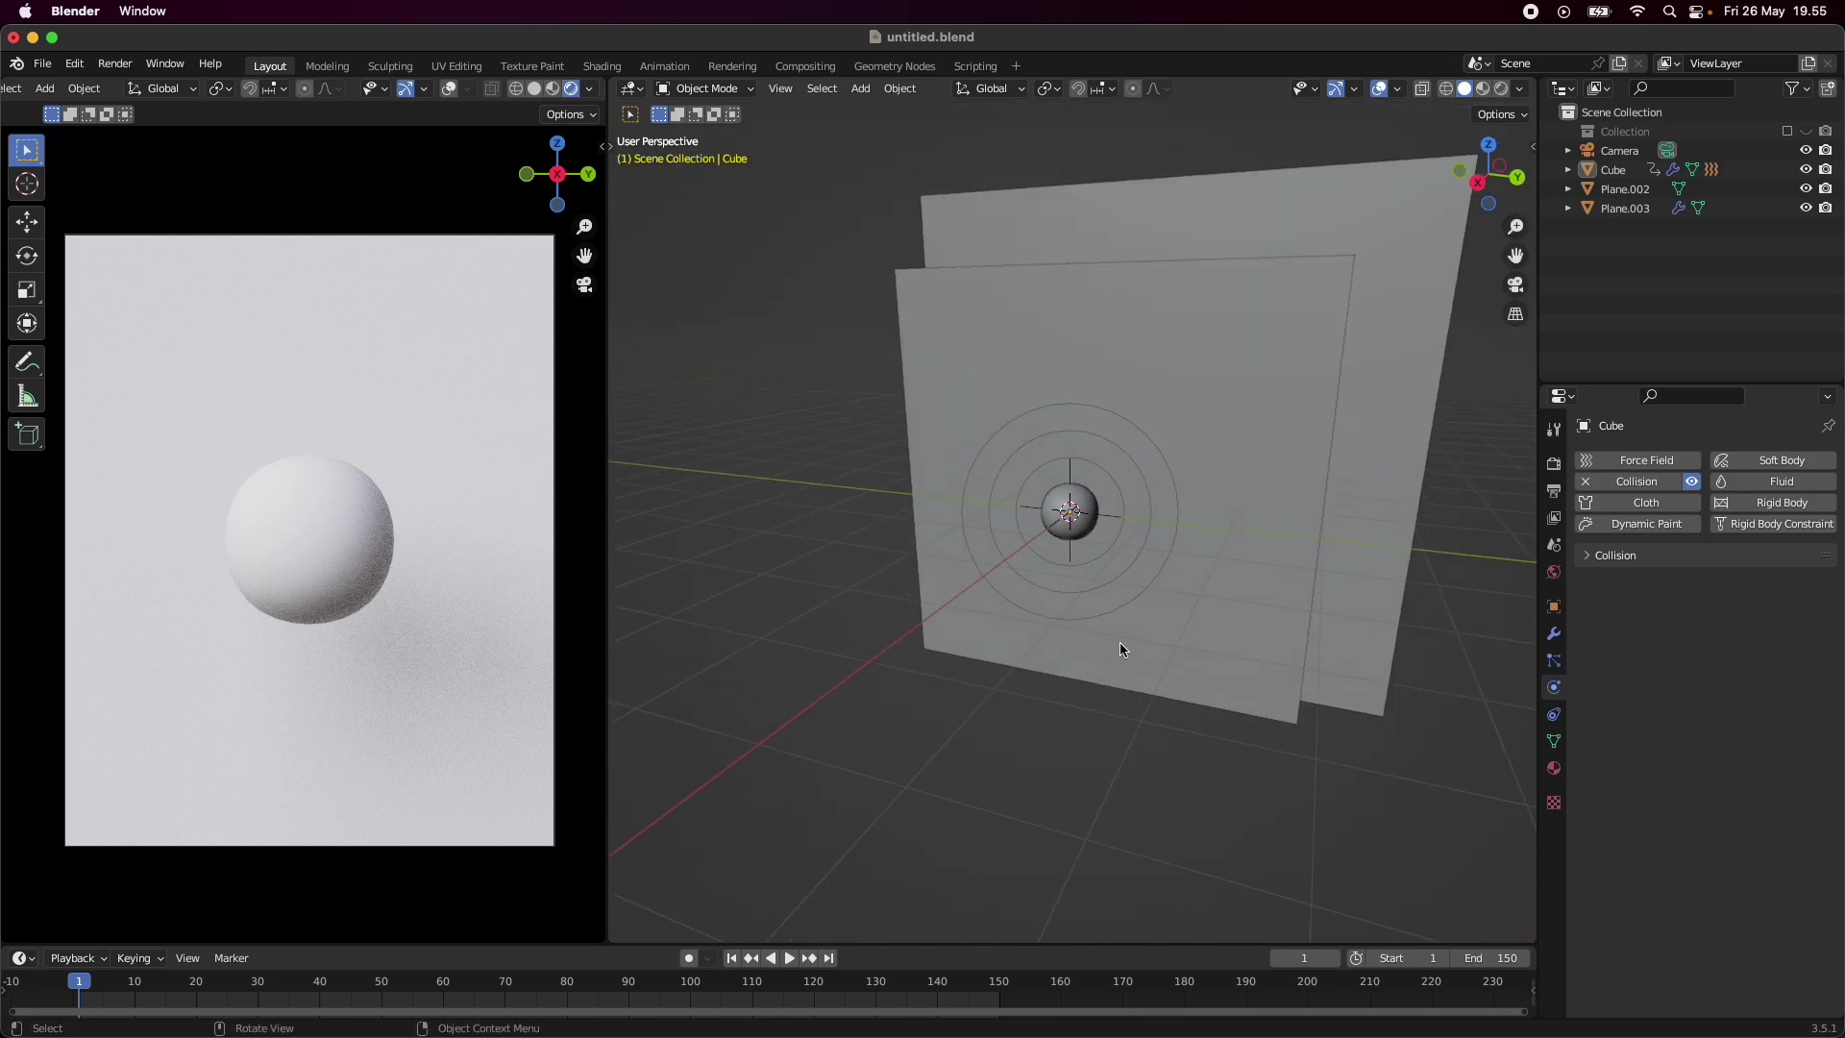
{"action": "scroll", "coordinate": [1120, 649], "scroll_direction": "up", "scroll_amount": 3}
{"action": "left_click_drag", "start_coordinate": [1120, 649], "coordinate": [1301, 659]}
{"action": "left_click", "coordinate": [1554, 714]}
{"action": "scroll", "coordinate": [1535, 716], "scroll_direction": "down", "scroll_amount": 4}
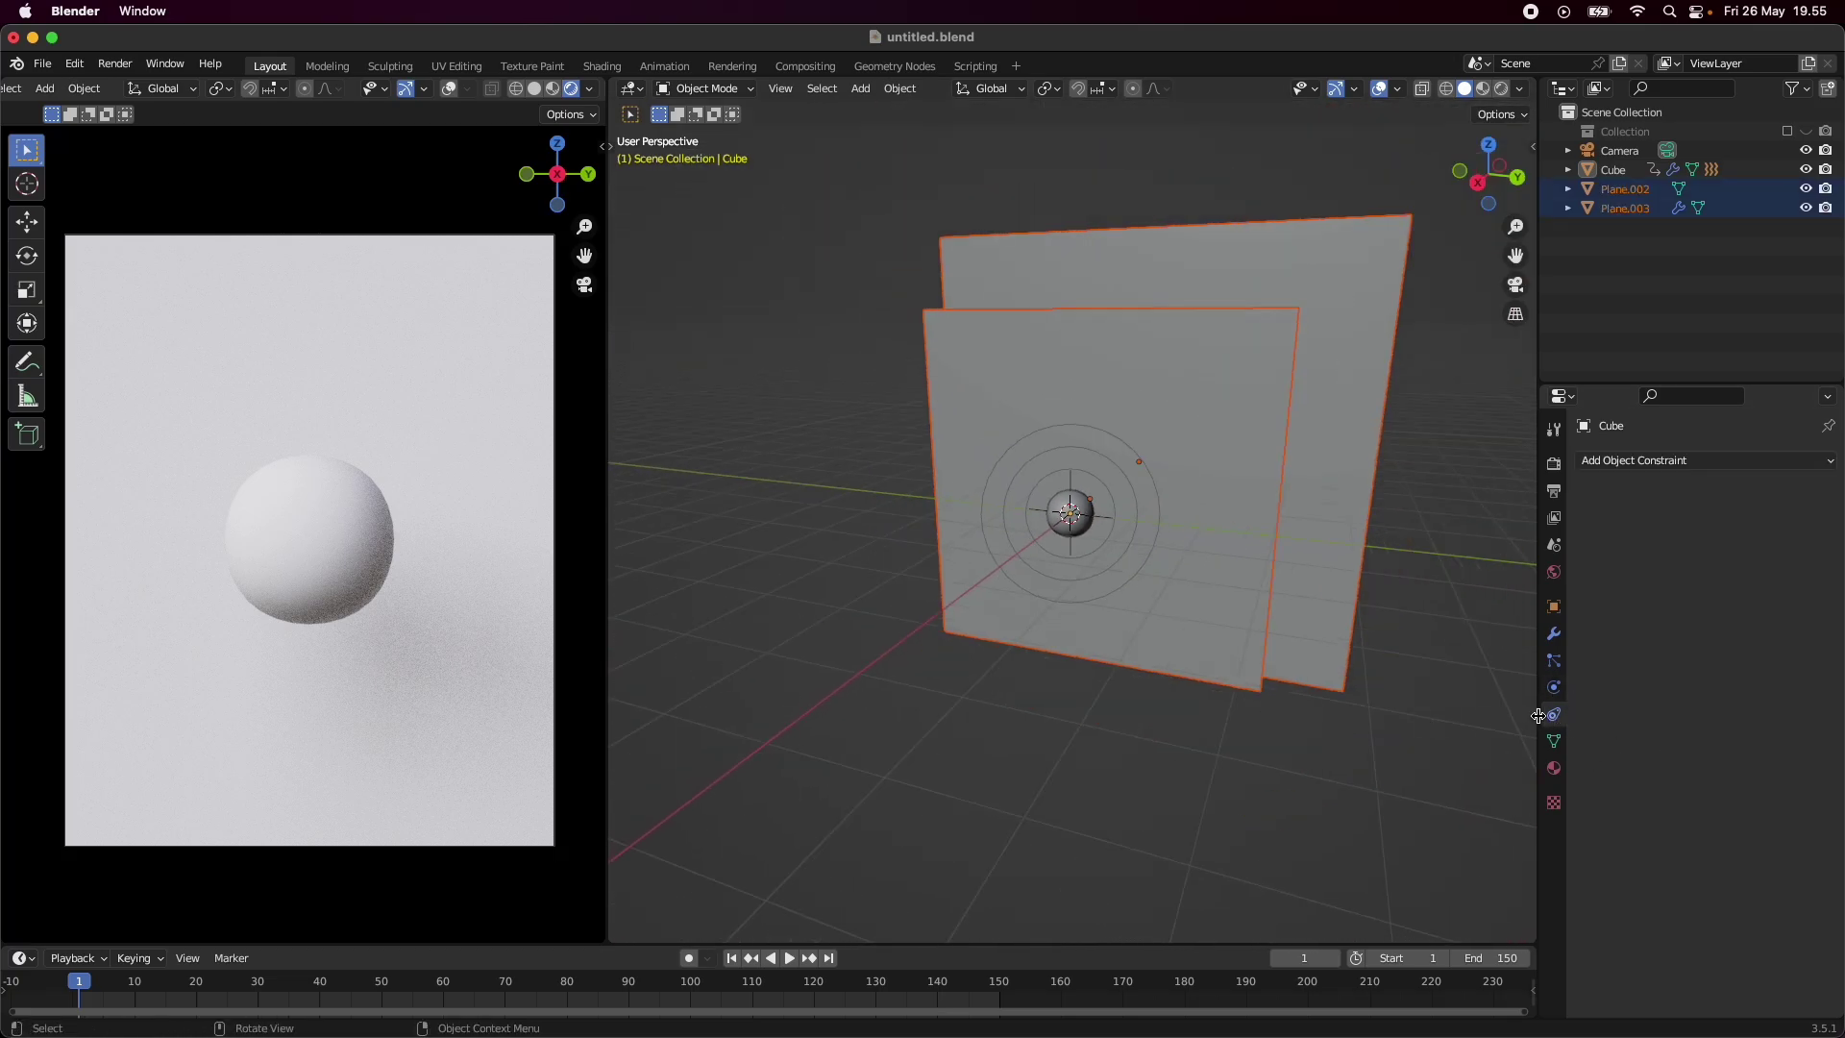
{"action": "left_click", "coordinate": [1554, 688]}
{"action": "left_click", "coordinate": [1593, 556]}
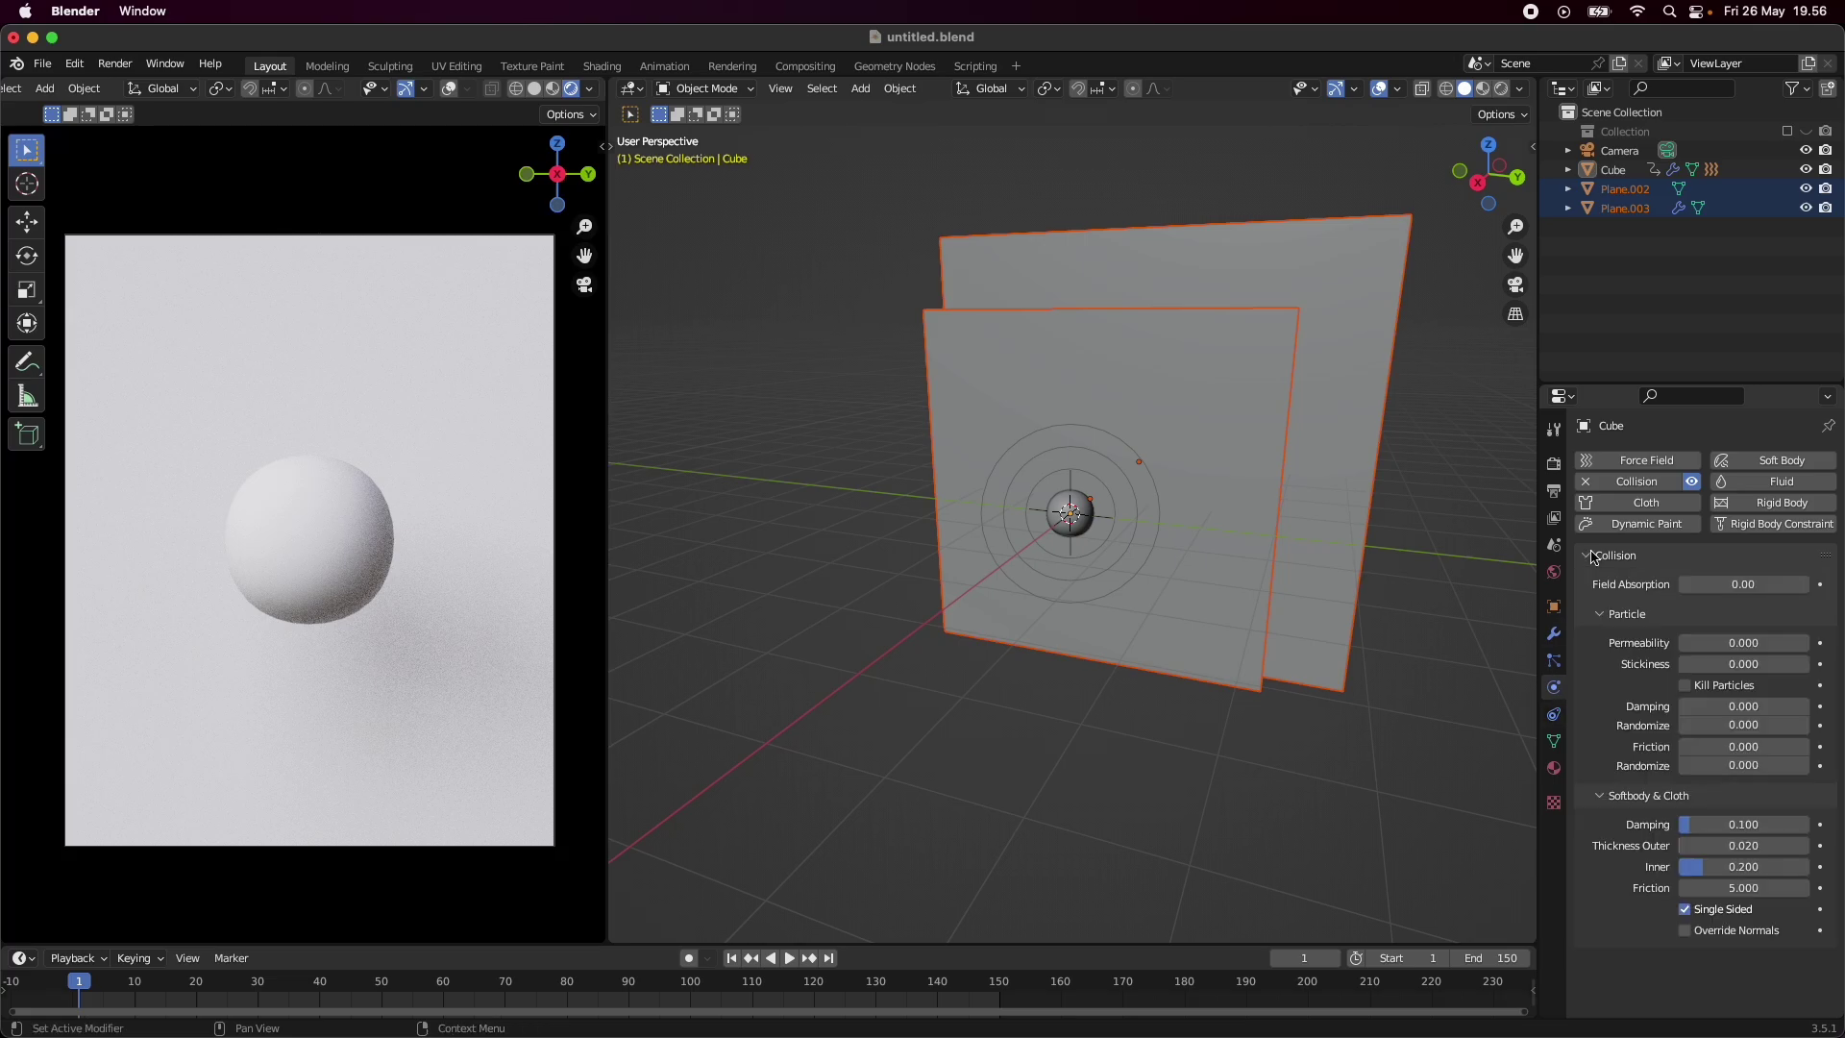
- Select the front cloth plane Plane.003 and show its cloth physics settings
{"action": "left_click", "coordinate": [1553, 660]}
{"action": "left_click", "coordinate": [1313, 750]}
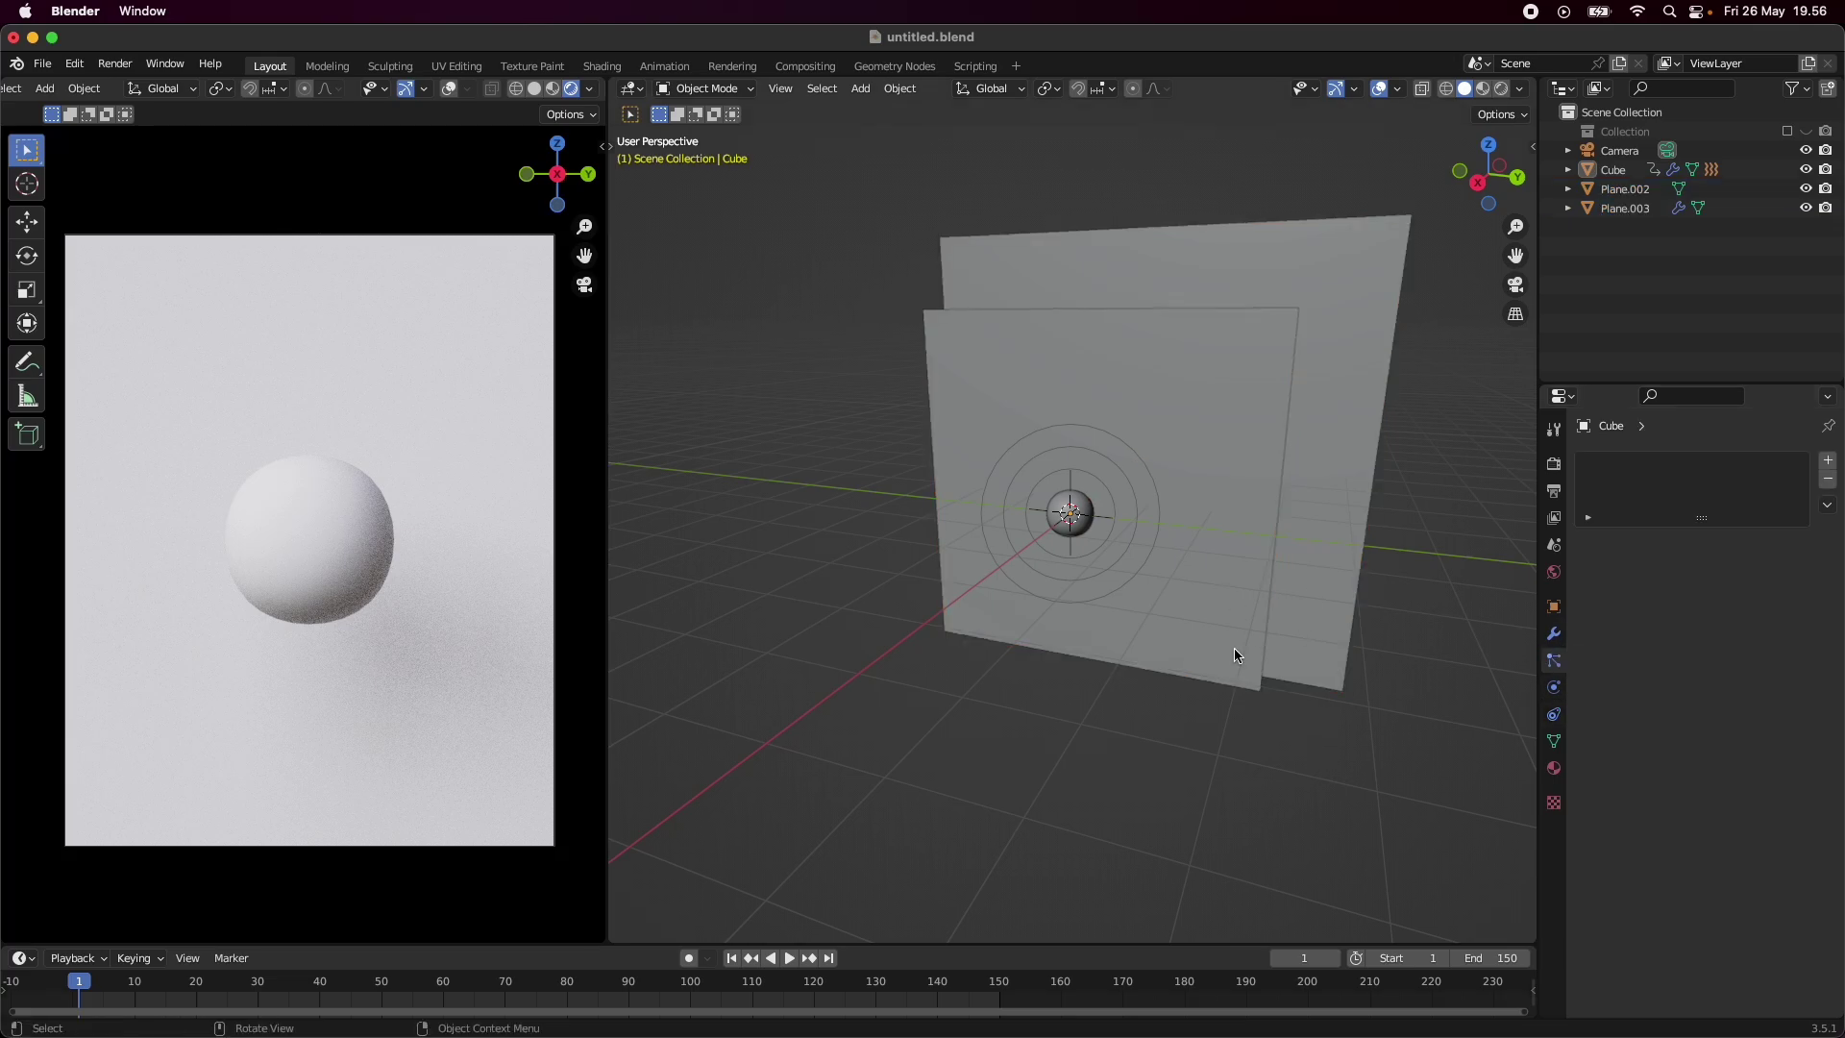
{"action": "left_click", "coordinate": [1234, 647]}
{"action": "left_click", "coordinate": [1554, 688]}
- Bake Plane.003's cloth with the force field, caching all 150 frames (53.6 MiB)
{"action": "scroll", "coordinate": [1691, 769], "scroll_direction": "down", "scroll_amount": 10}
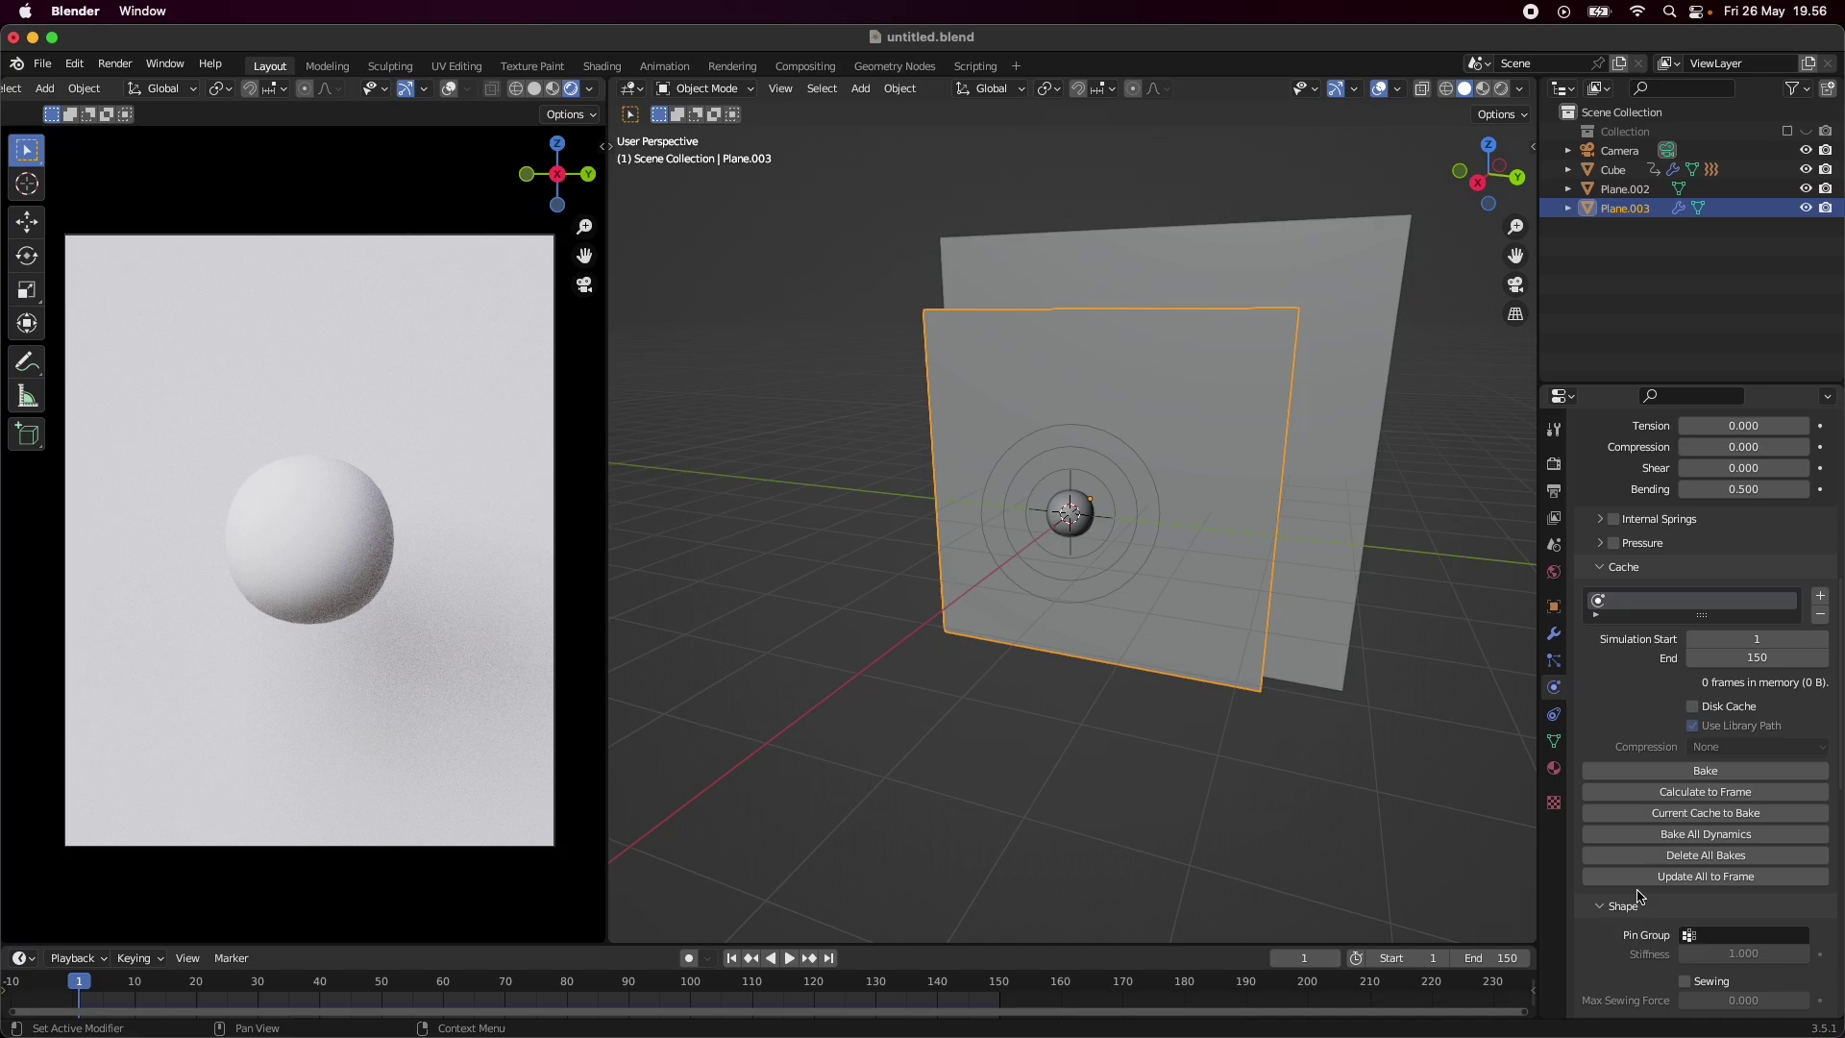
{"action": "left_click", "coordinate": [1703, 694]}
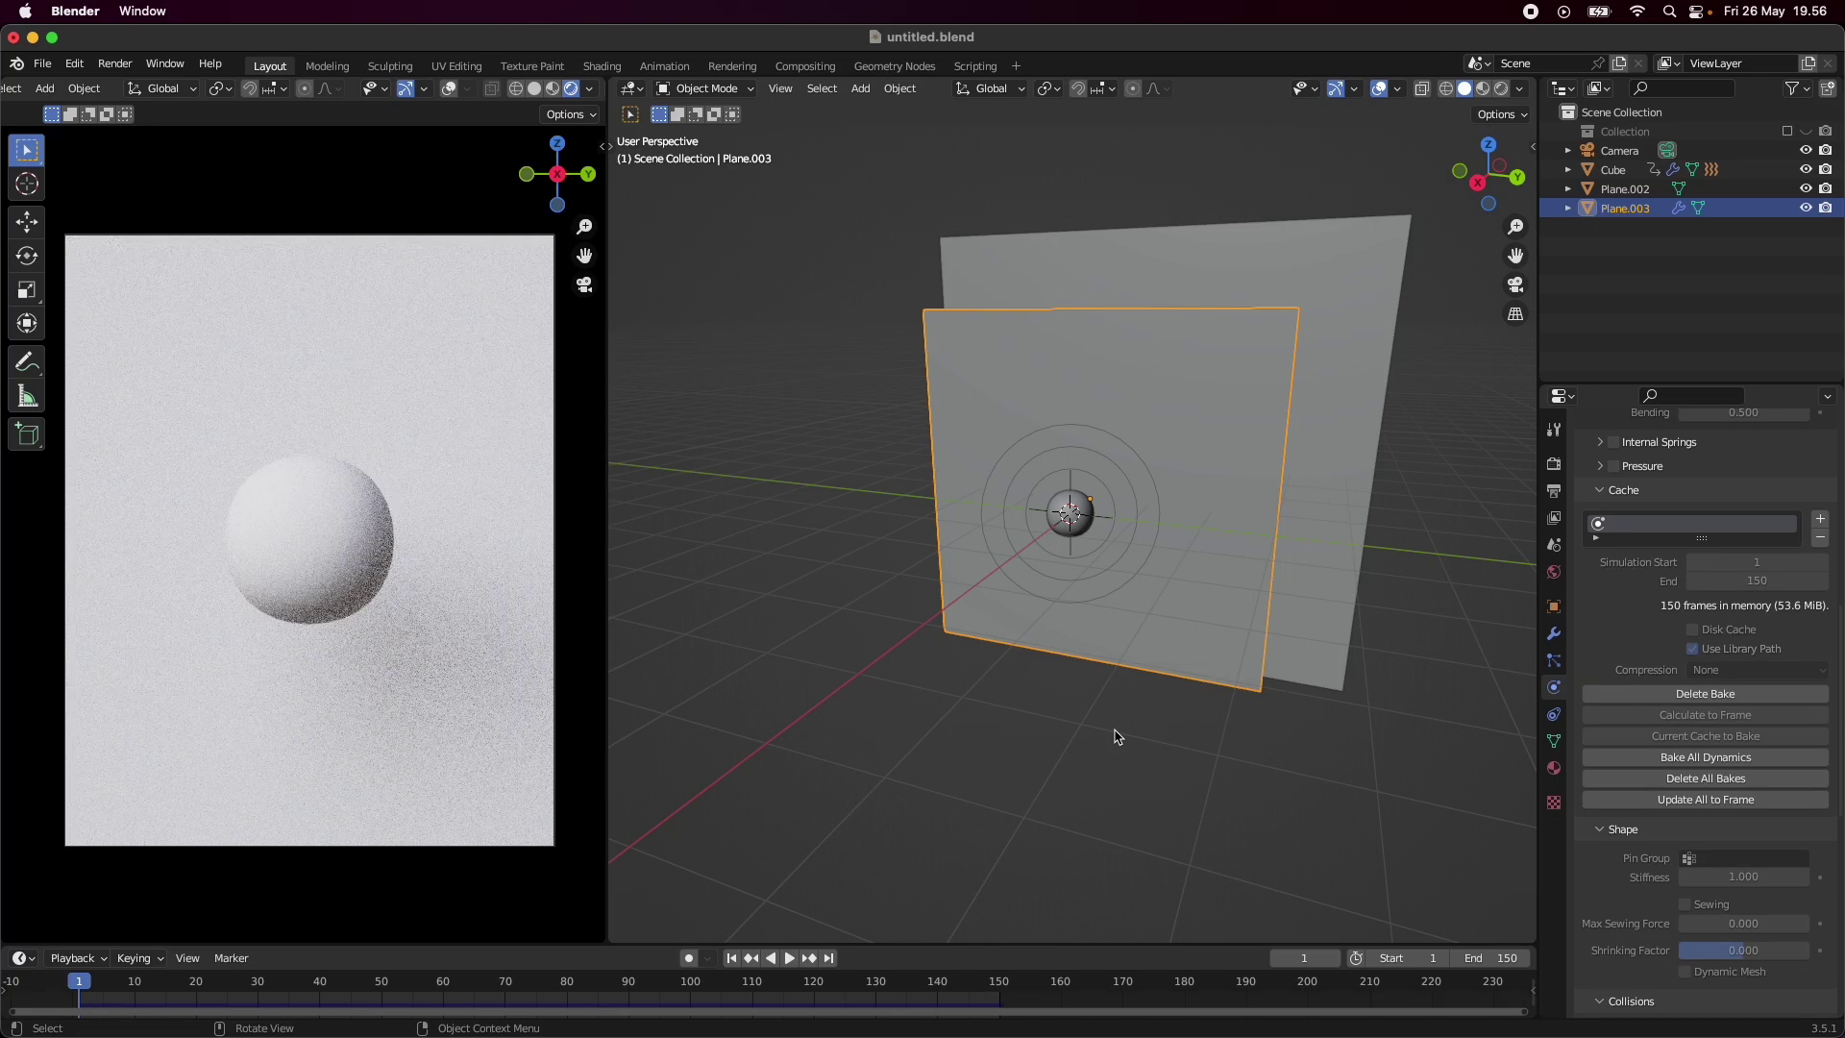
- Play the simulation briefly, stopping at frame 16, and orbit around the sphere
{"action": "scroll", "coordinate": [1119, 605], "scroll_direction": "up", "scroll_amount": 4}
{"action": "middle_click_drag", "start_coordinate": [1132, 615], "coordinate": [1037, 634]}
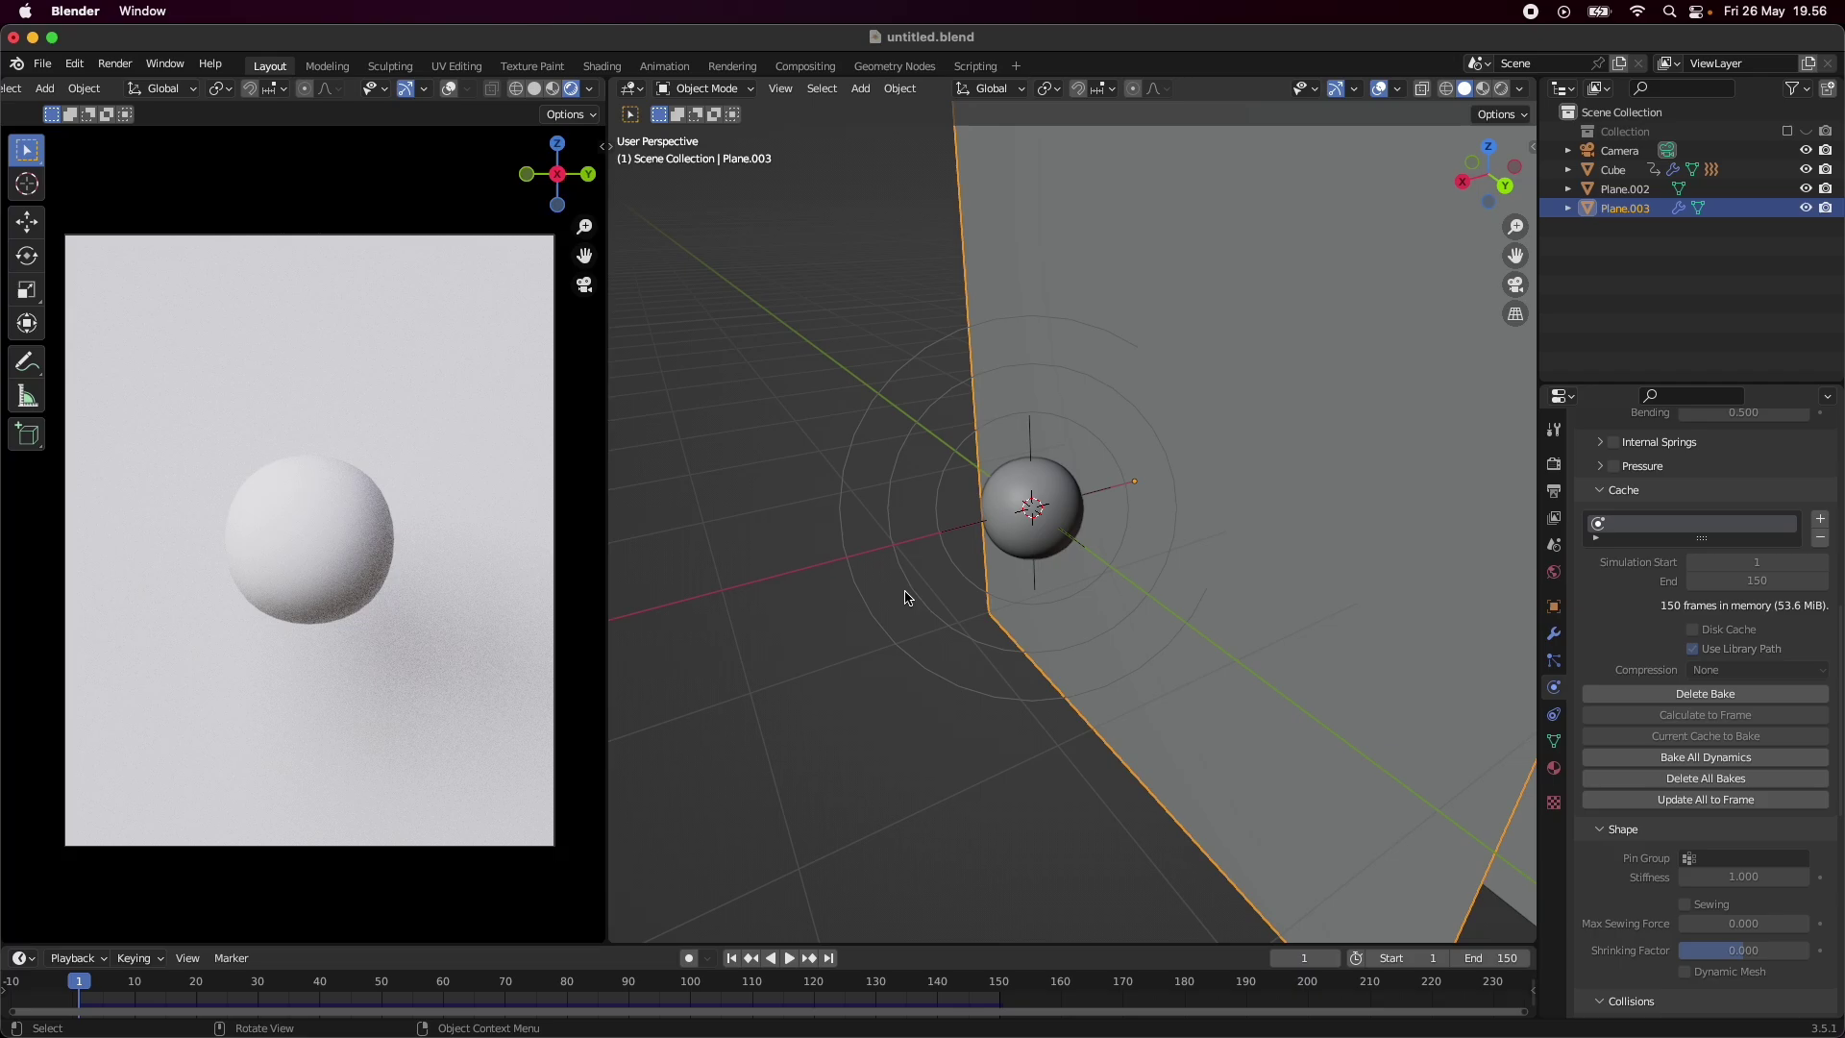
{"action": "middle_click_drag", "start_coordinate": [913, 748], "coordinate": [1100, 696]}
{"action": "left_click", "coordinate": [1042, 688]}
{"action": "scroll", "coordinate": [1099, 690], "scroll_direction": "up", "scroll_amount": 3}
{"action": "key", "text": "space"}
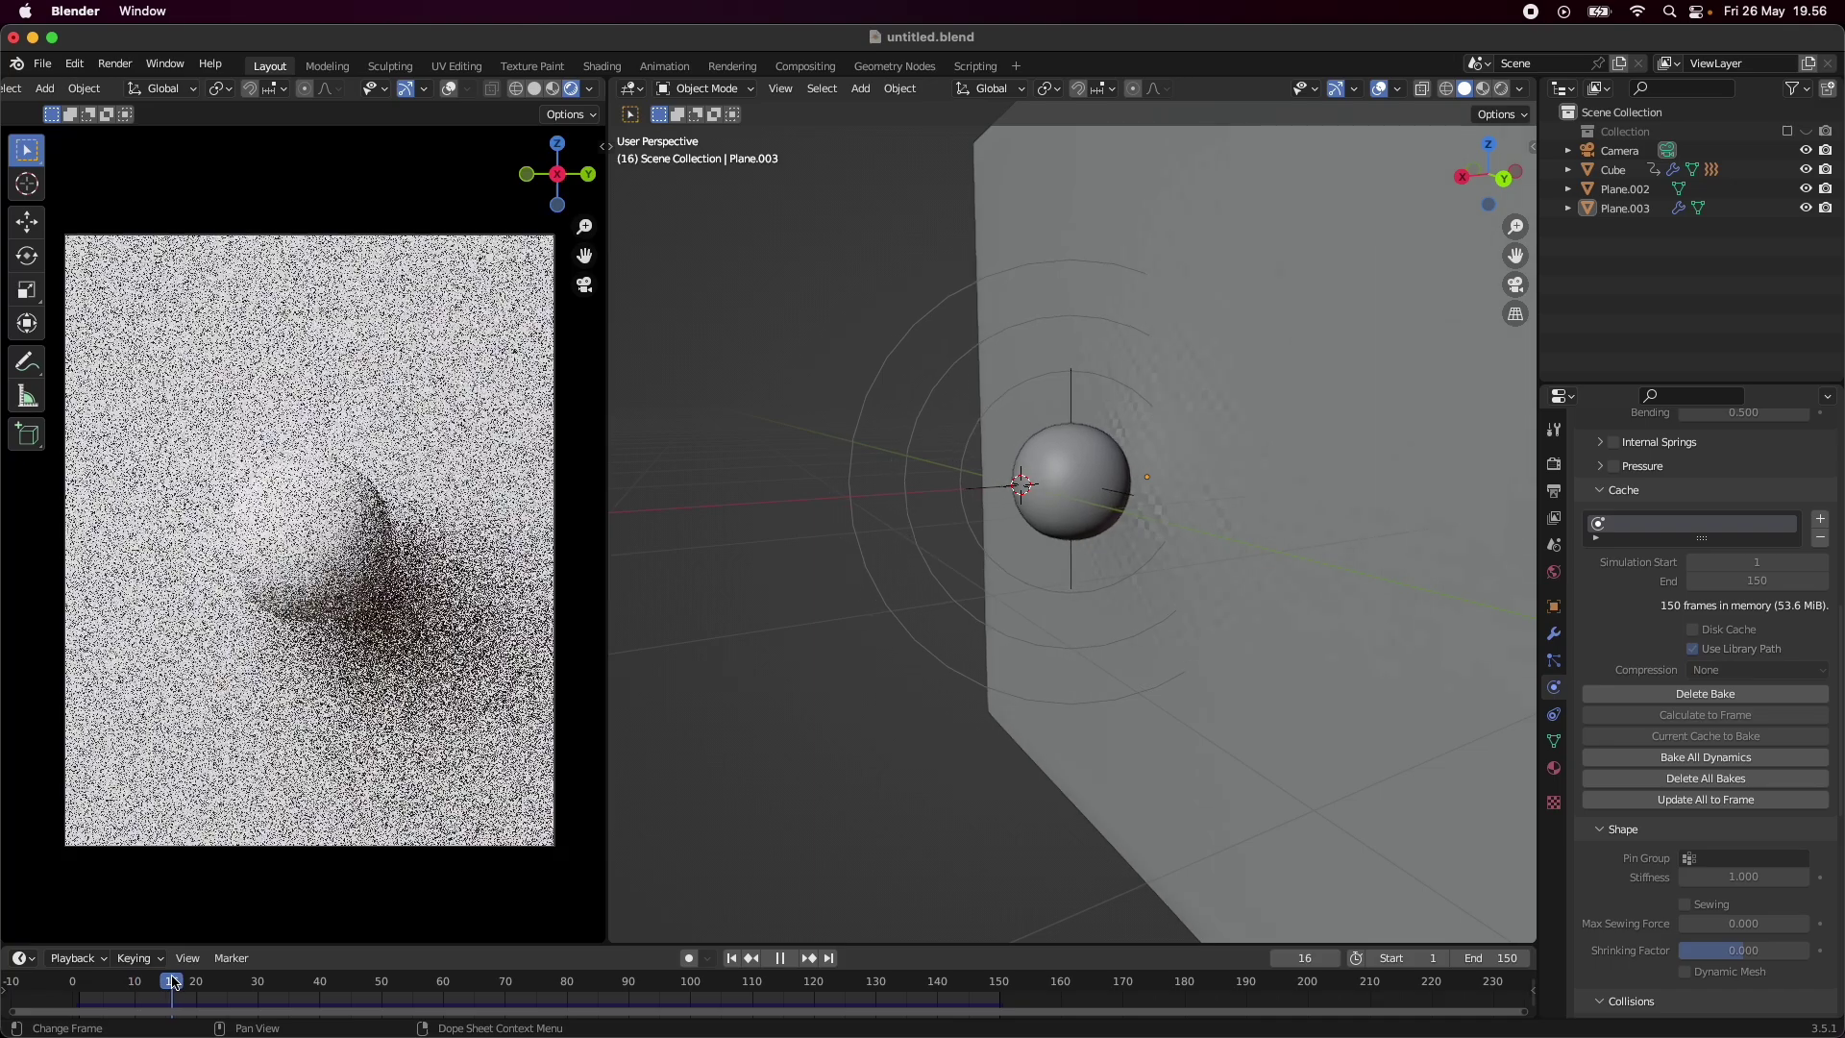
{"action": "key", "text": "space"}
{"action": "middle_click_drag", "start_coordinate": [1400, 499], "coordinate": [1218, 432]}
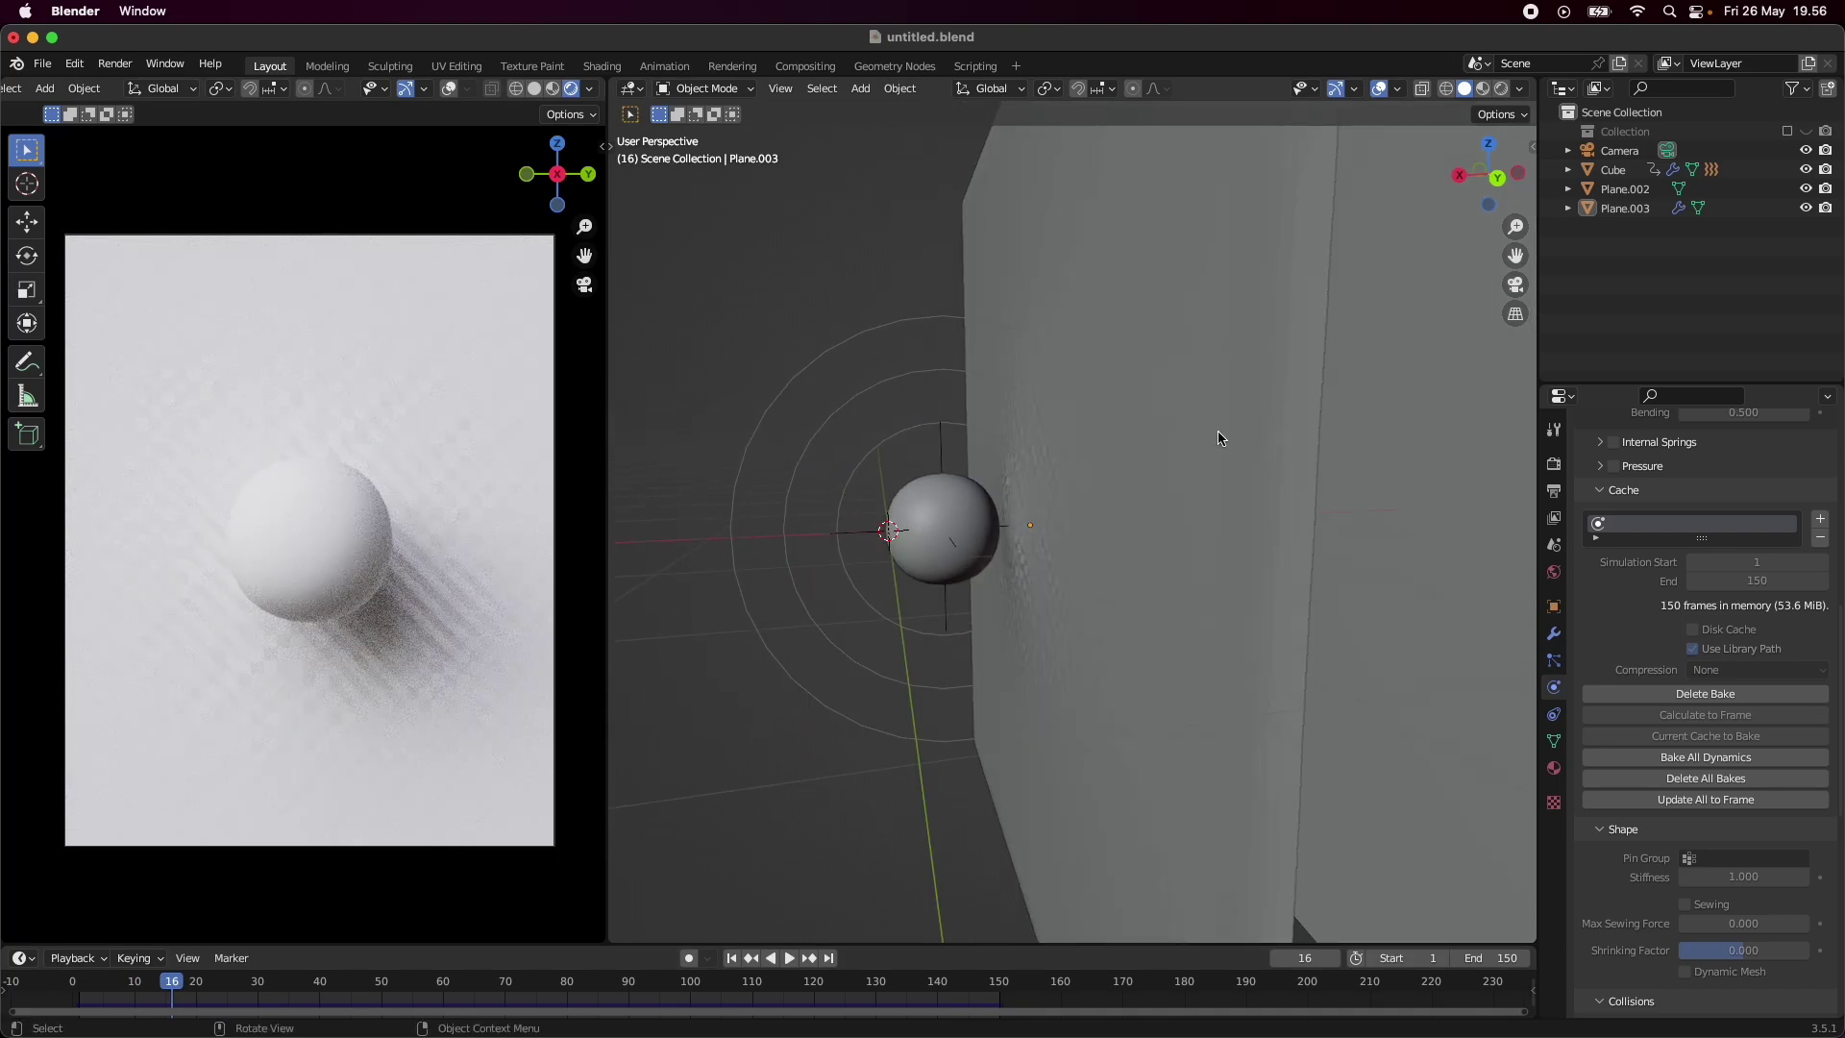
{"action": "scroll", "coordinate": [1071, 576], "scroll_direction": "up", "scroll_amount": 4}
{"action": "scroll", "coordinate": [972, 564], "scroll_direction": "down", "scroll_amount": 6}
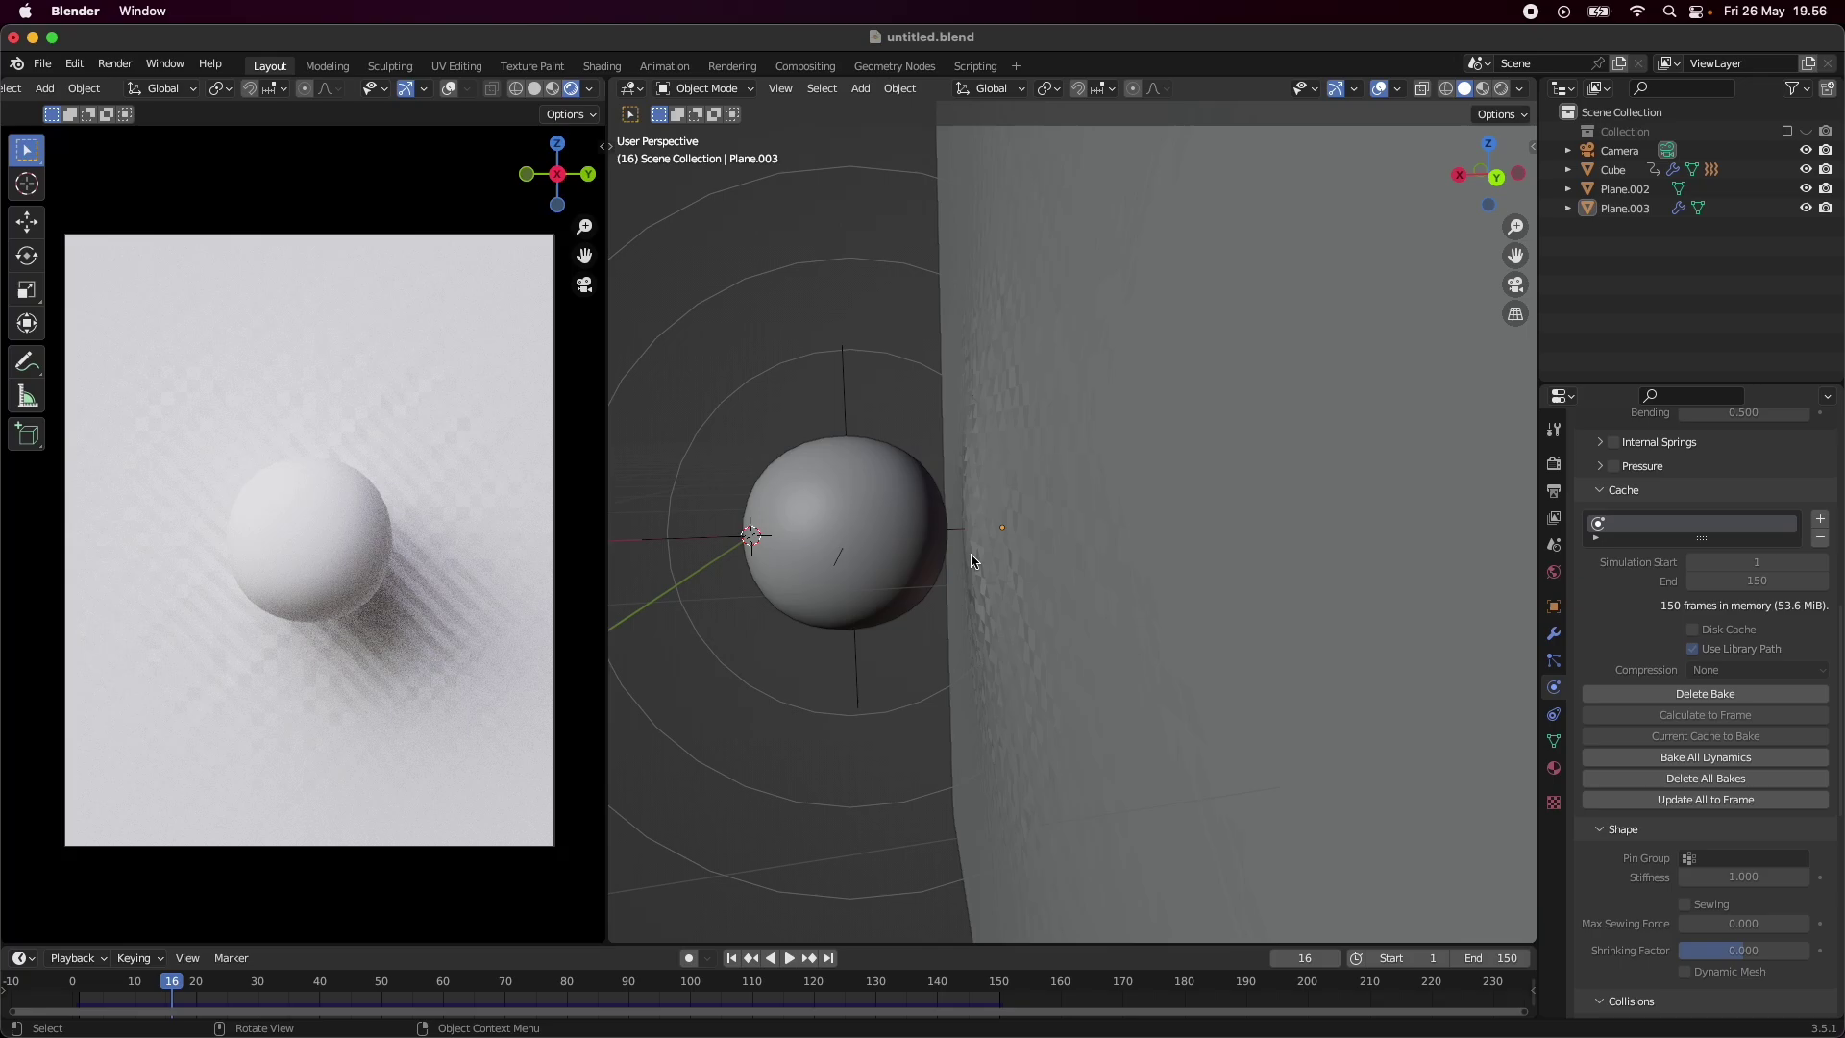
{"action": "scroll", "coordinate": [1015, 548], "scroll_direction": "up", "scroll_amount": 5}
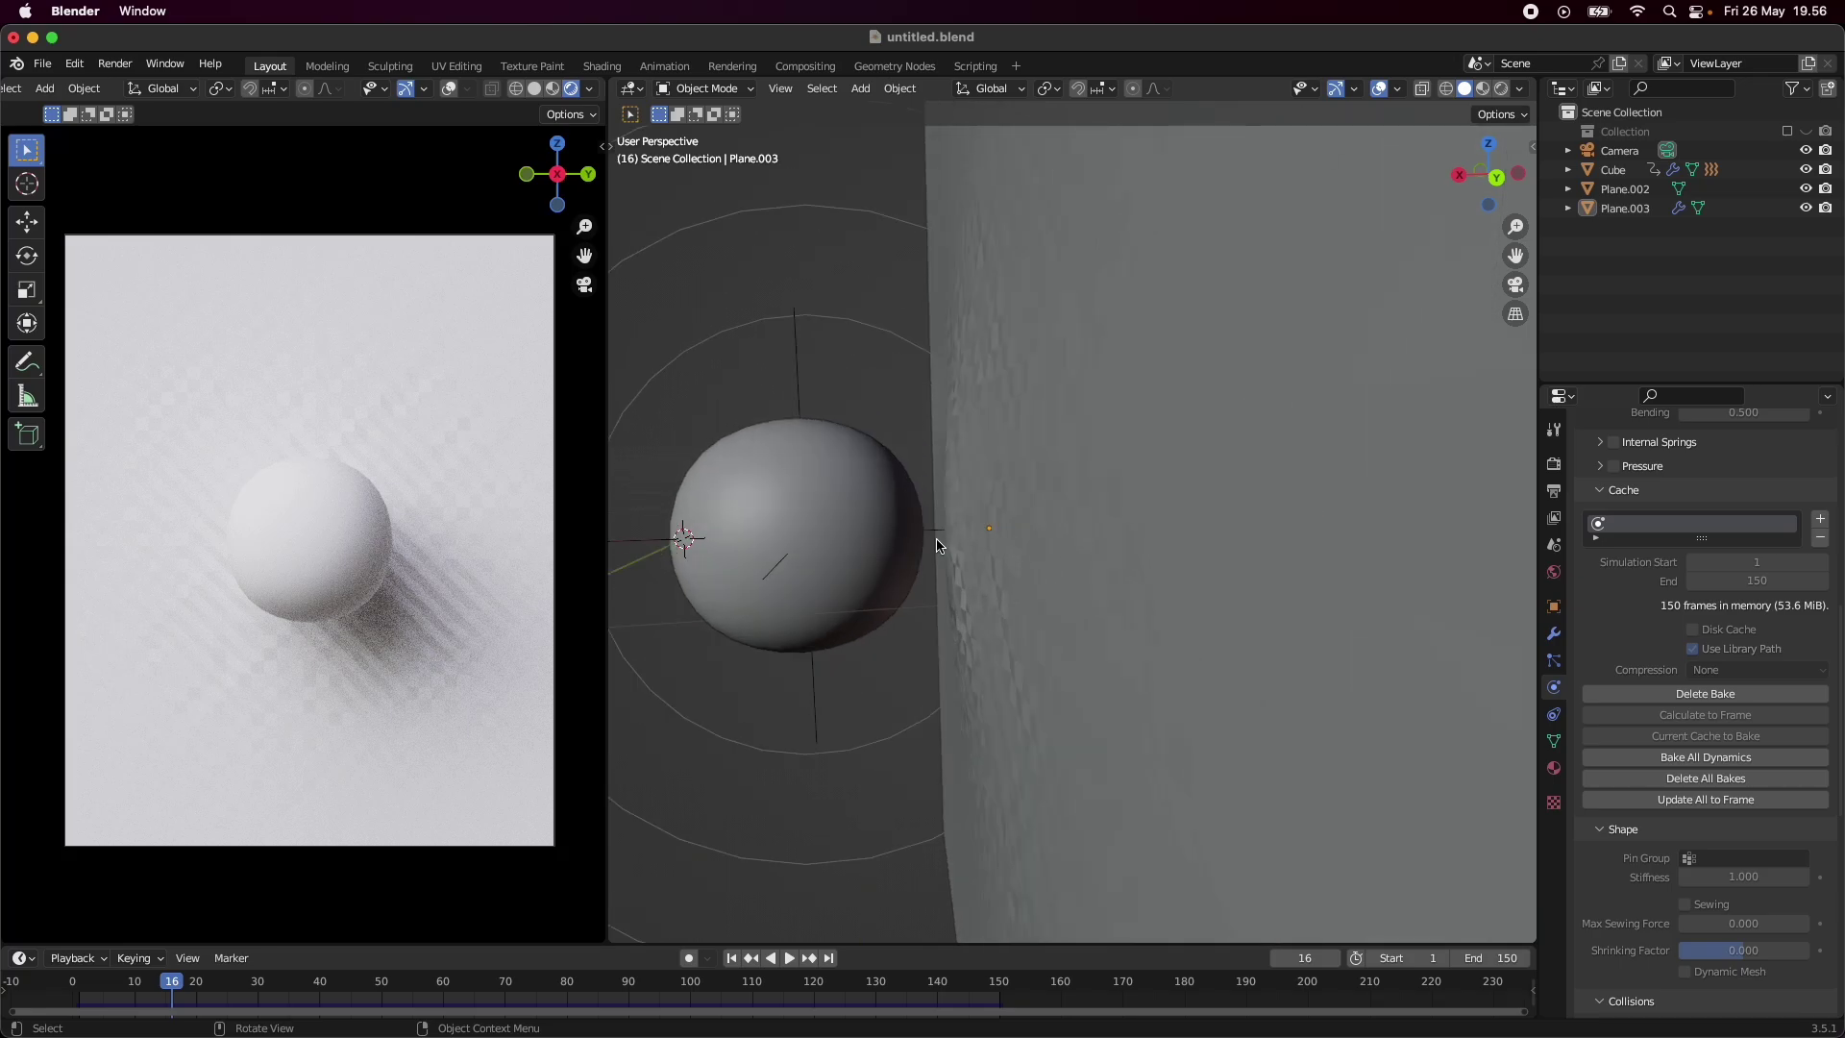
{"action": "scroll", "coordinate": [865, 605], "scroll_direction": "down", "scroll_amount": 4}
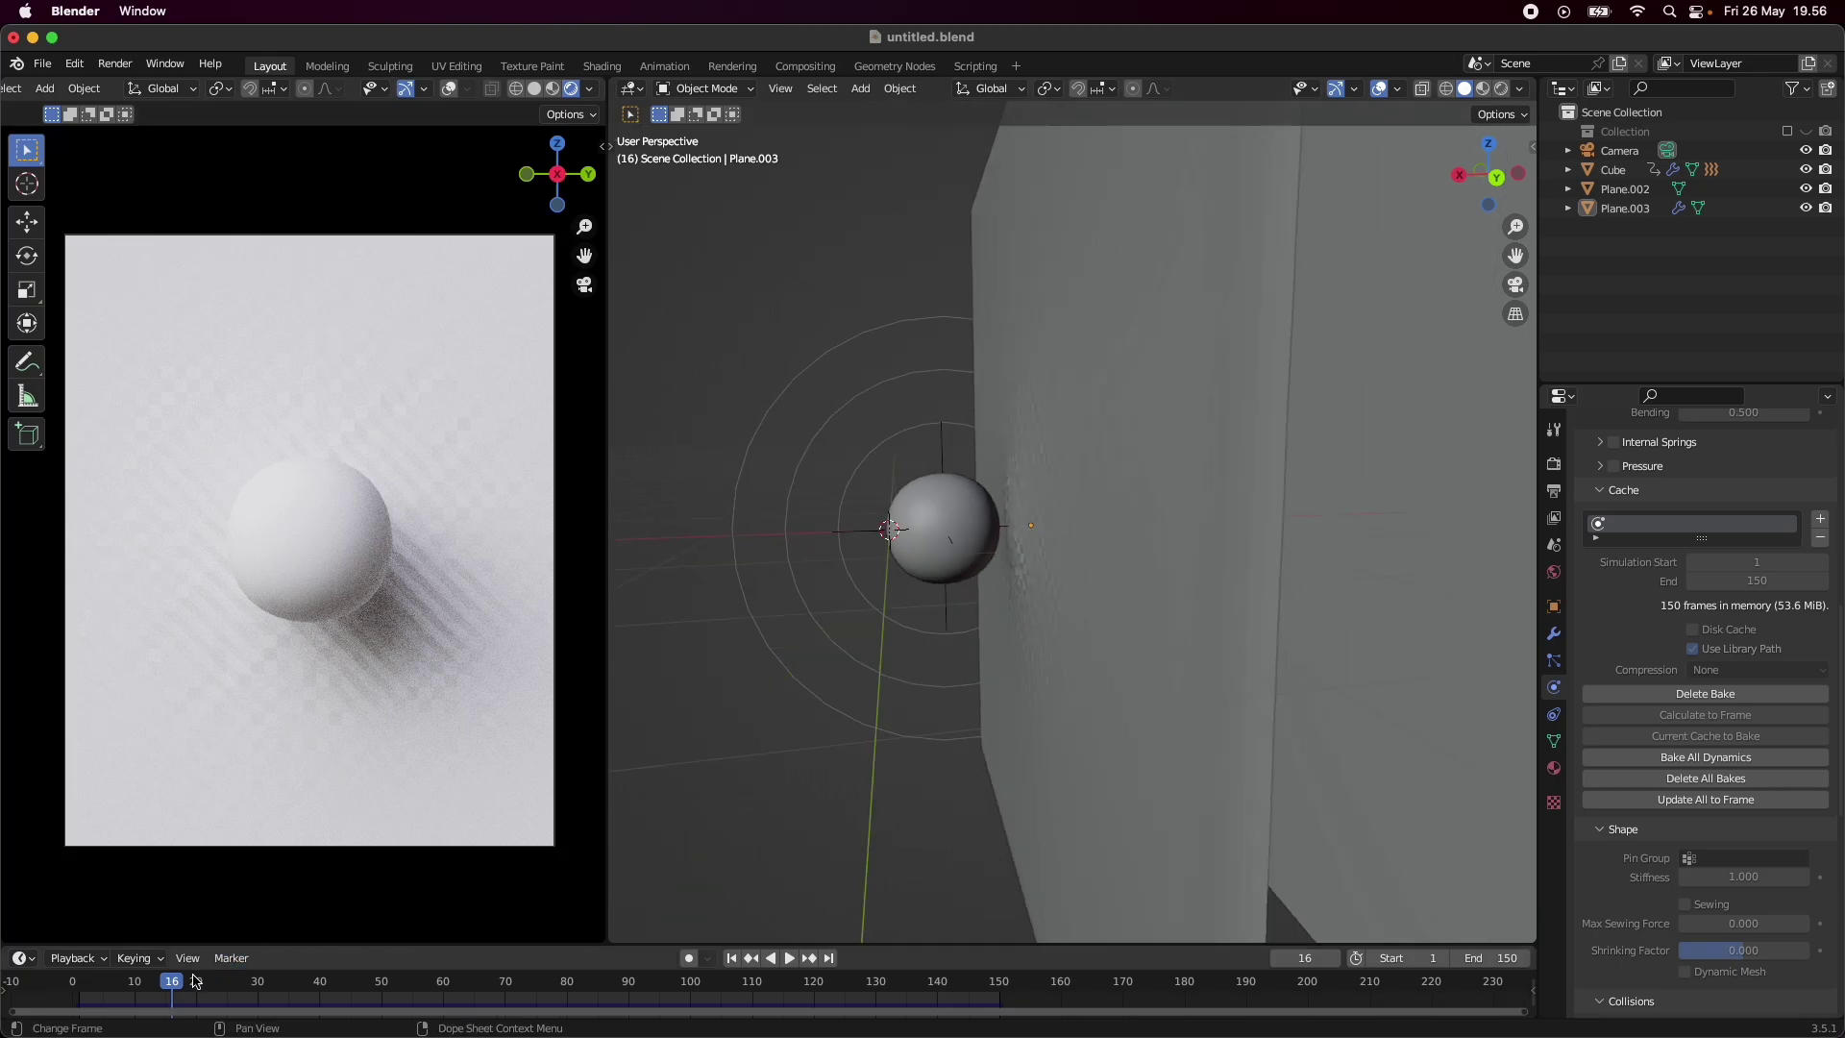
{"action": "scroll", "coordinate": [754, 746], "scroll_direction": "up", "scroll_amount": 4}
{"action": "middle_click_drag", "start_coordinate": [754, 746], "coordinate": [908, 706]}
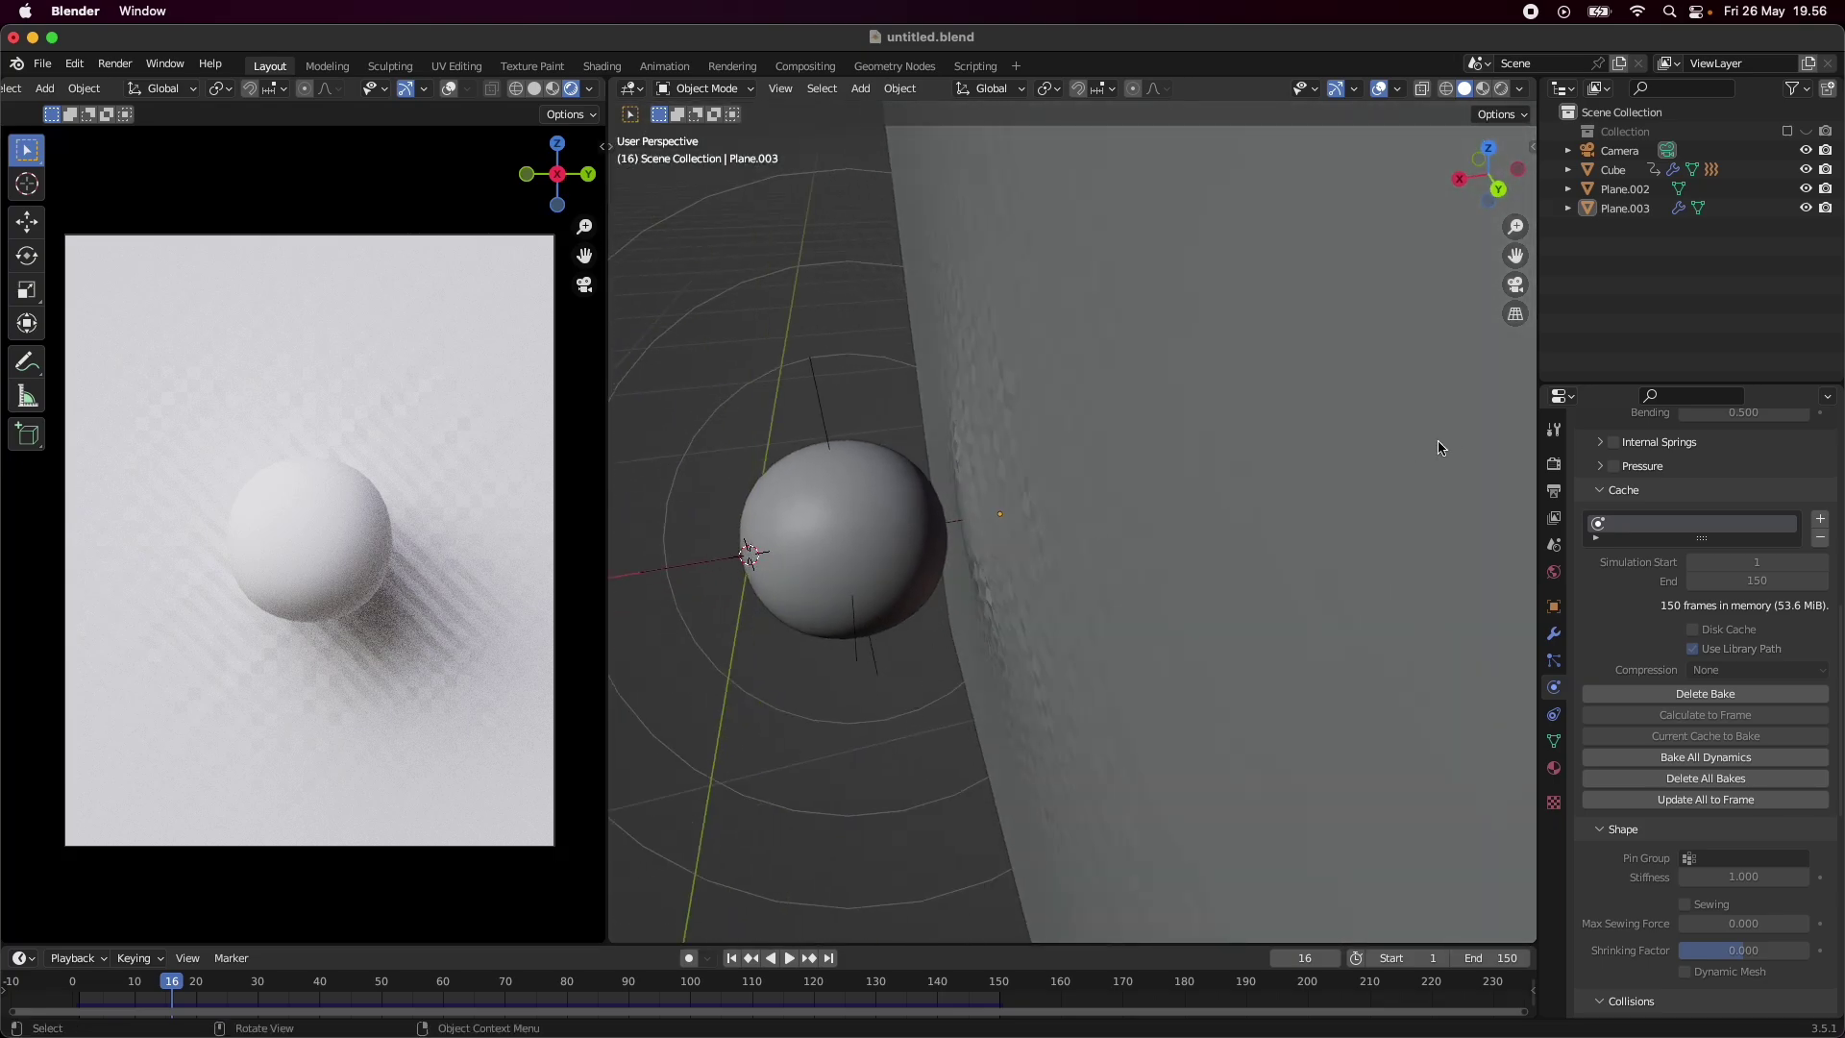
{"action": "middle_click_drag", "start_coordinate": [1025, 727], "coordinate": [915, 754]}
- Advance the simulation to frame 59 and inspect the cloth's folds around the sphere
{"action": "key", "text": "space"}
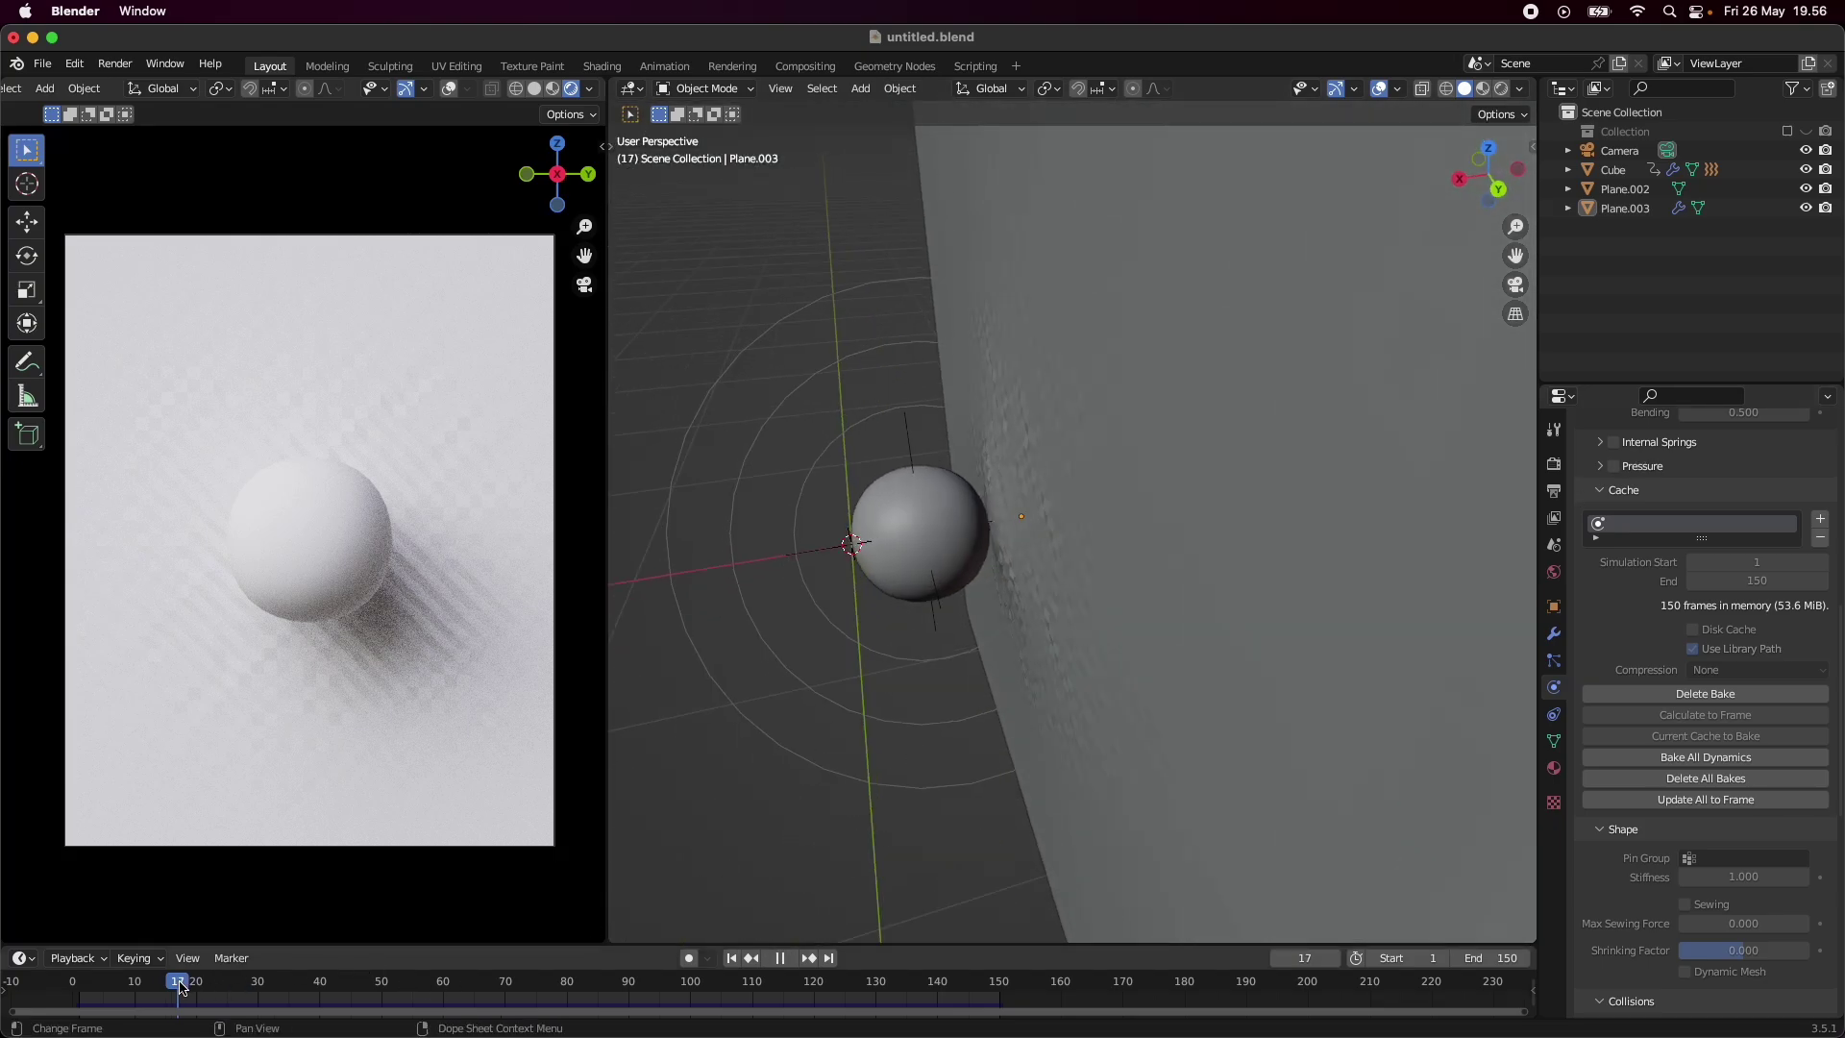
{"action": "left_click_drag", "start_coordinate": [213, 987], "coordinate": [433, 991]}
{"action": "key", "text": "space"}
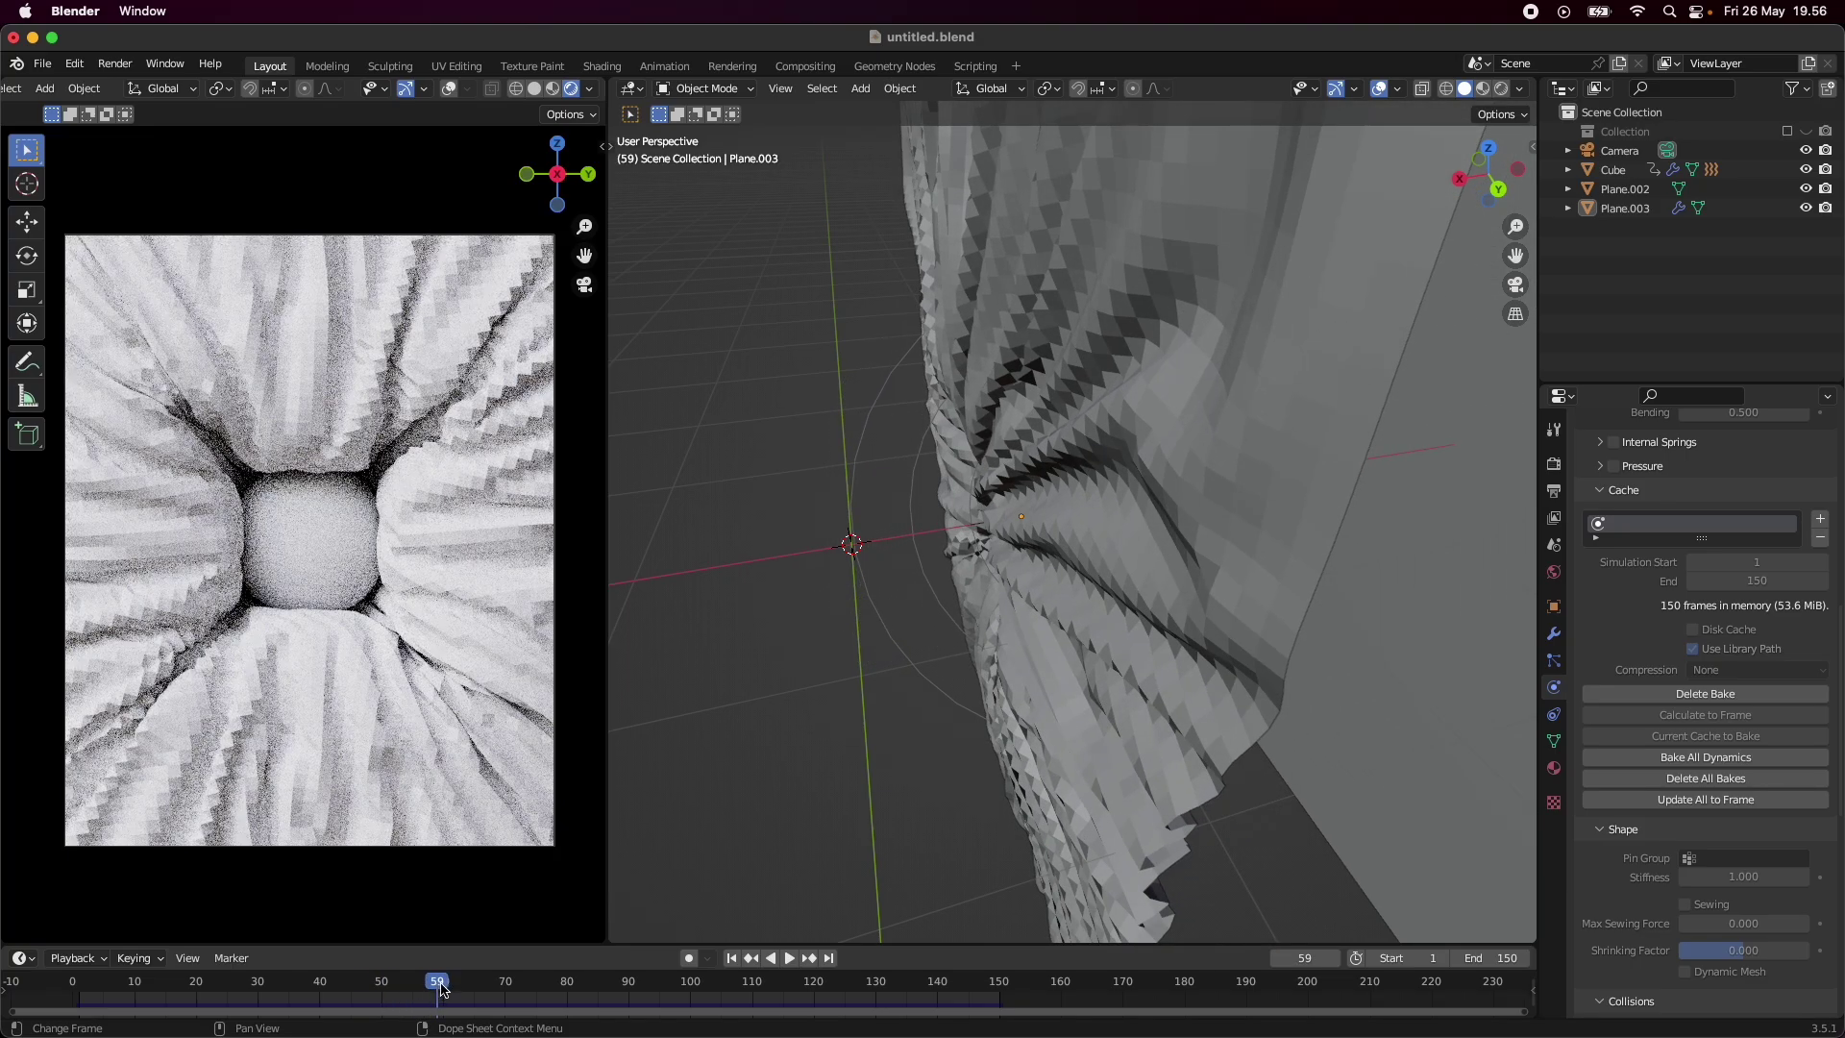
{"action": "middle_click_drag", "start_coordinate": [865, 680], "coordinate": [1031, 517]}
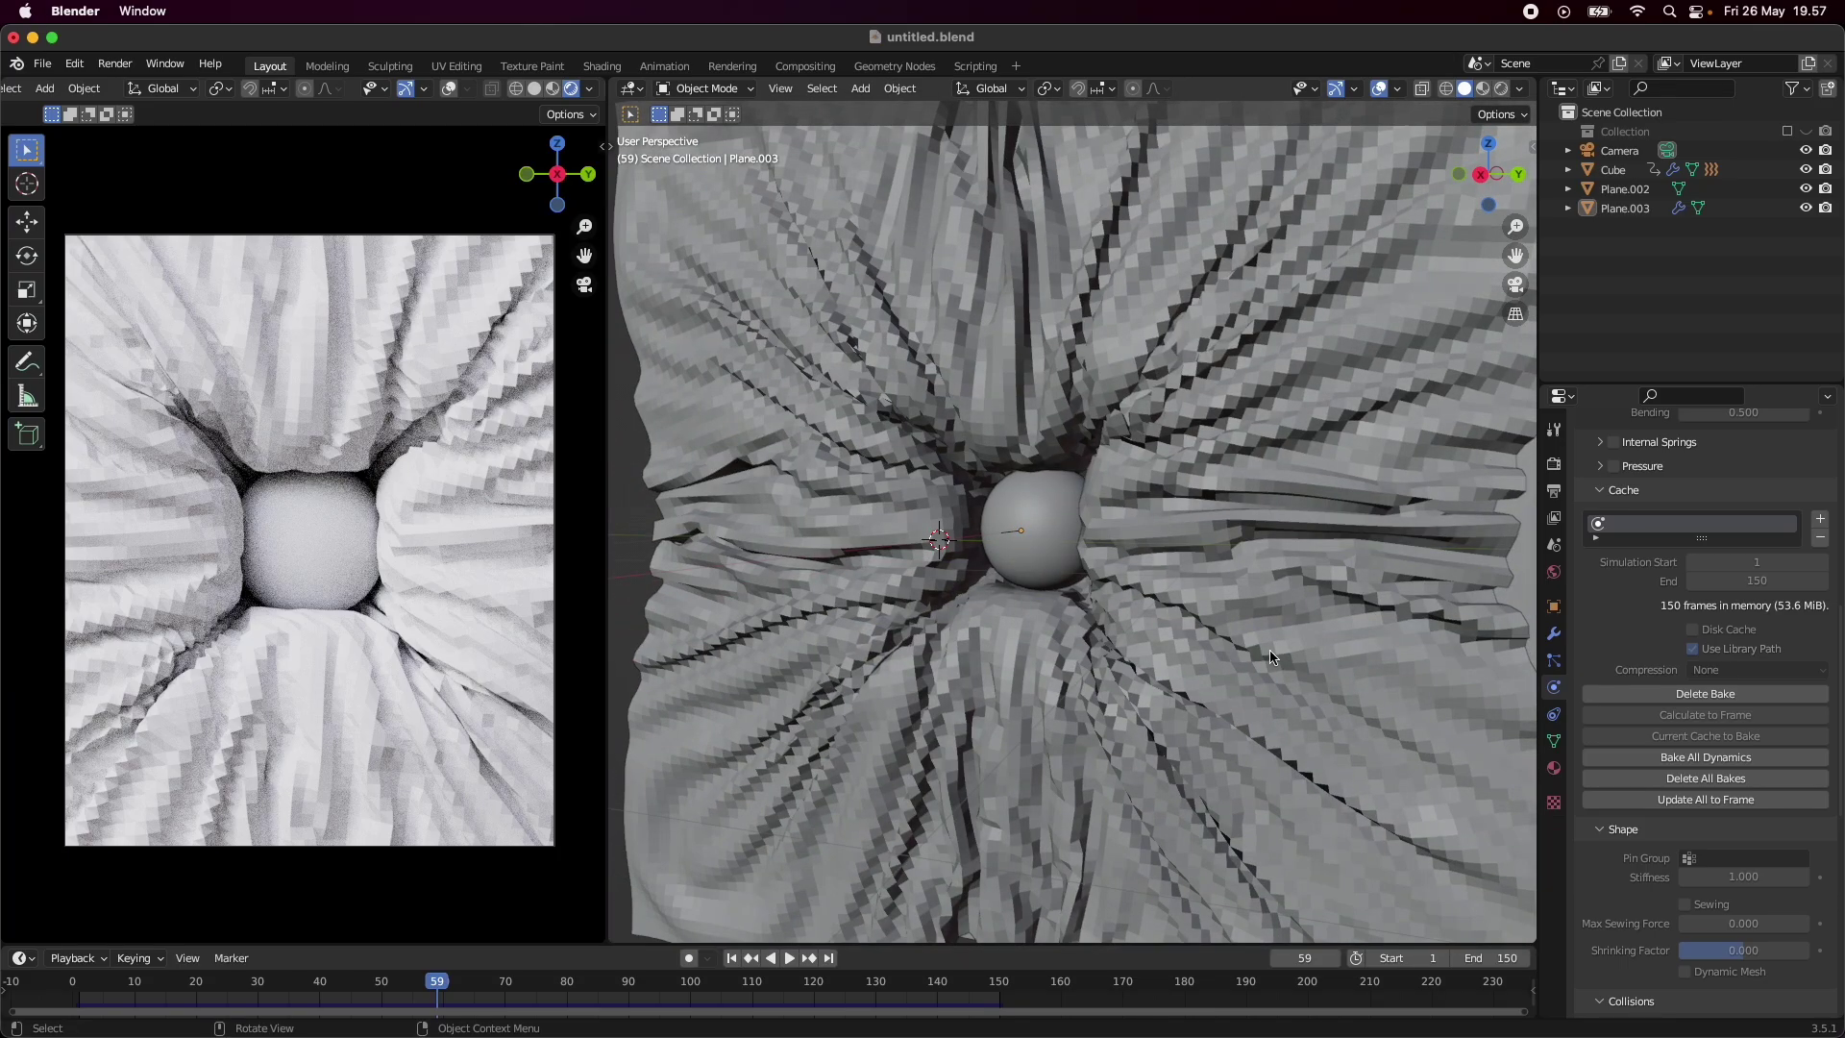
{"action": "left_click", "coordinate": [1270, 657]}
{"action": "scroll", "coordinate": [1046, 707], "scroll_direction": "down", "scroll_amount": 5}
{"action": "middle_click_drag", "start_coordinate": [1046, 706], "coordinate": [1029, 672]}
{"action": "scroll", "coordinate": [999, 788], "scroll_direction": "down", "scroll_amount": 3}
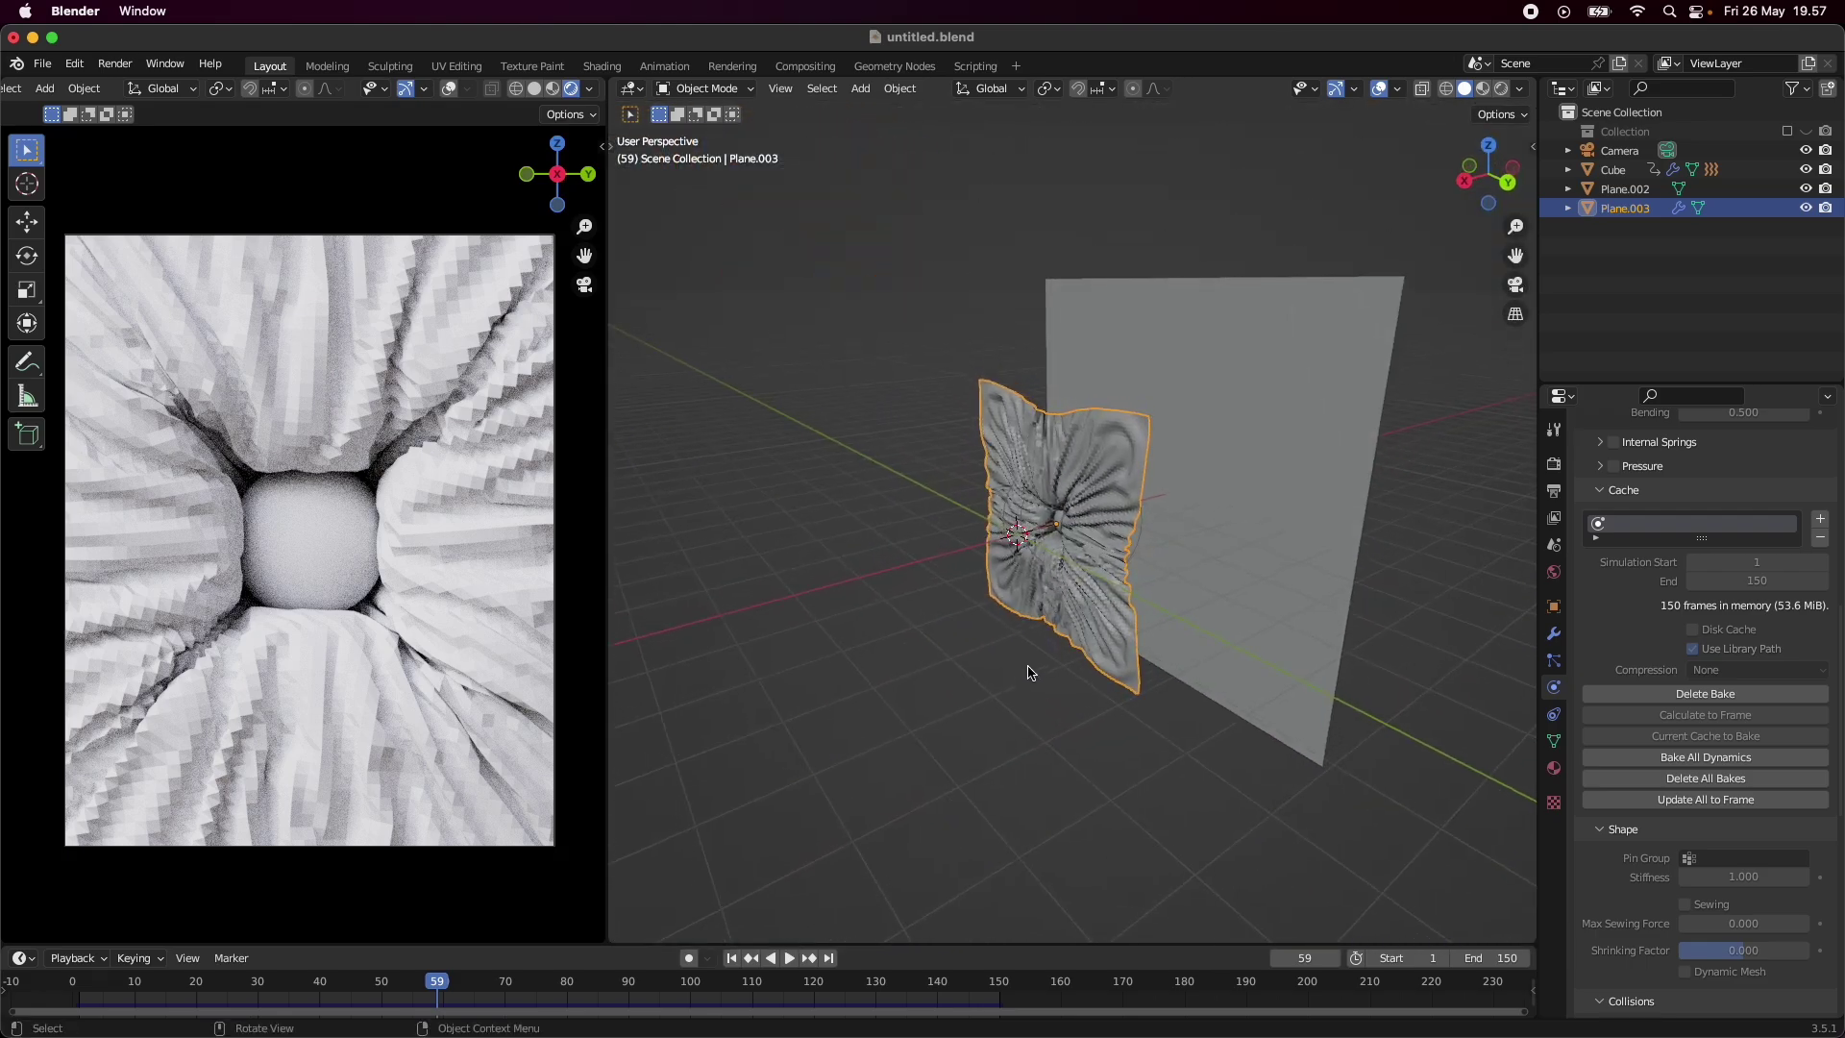
- Add a level-2 Subdivision Surface modifier after Plane.003's Cloth modifier, then save the file
{"action": "left_click", "coordinate": [1554, 633]}
{"action": "left_click", "coordinate": [1652, 461]}
{"action": "left_click", "coordinate": [1477, 810]}
{"action": "scroll", "coordinate": [1169, 645], "scroll_direction": "up", "scroll_amount": 8}
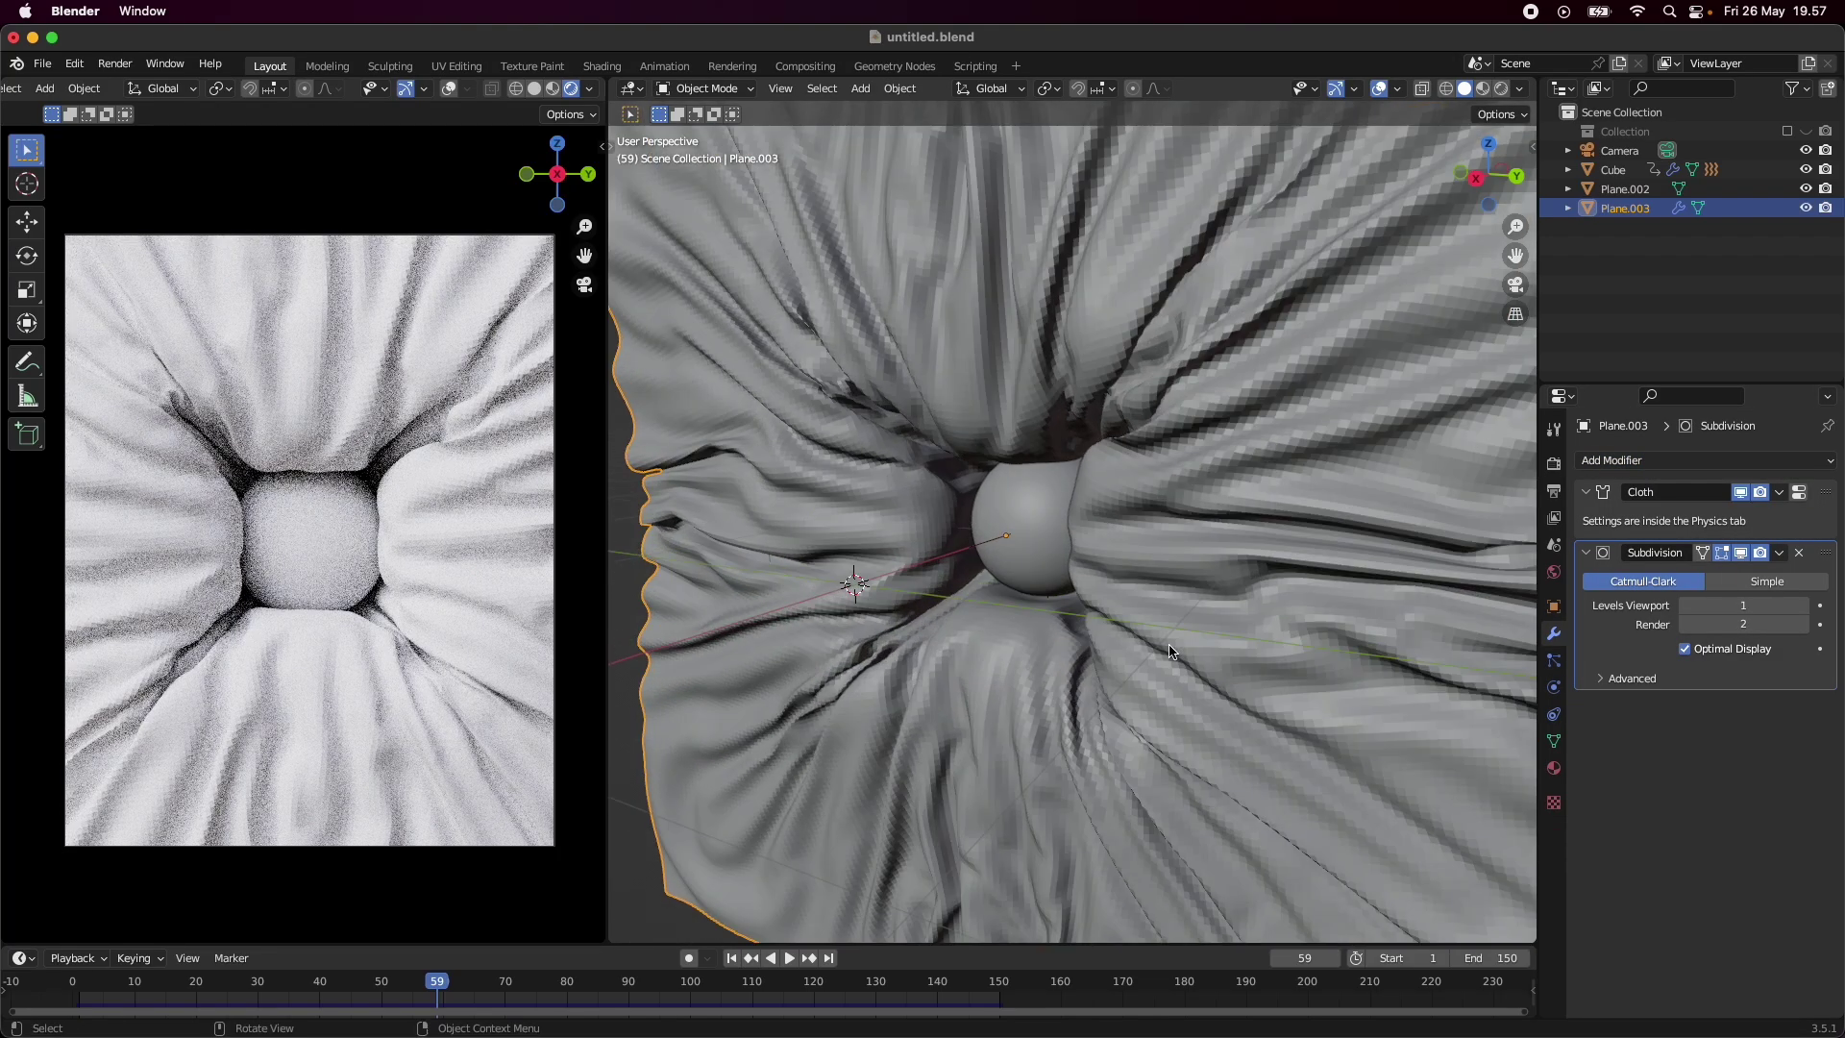
{"action": "left_click", "coordinate": [1782, 606]}
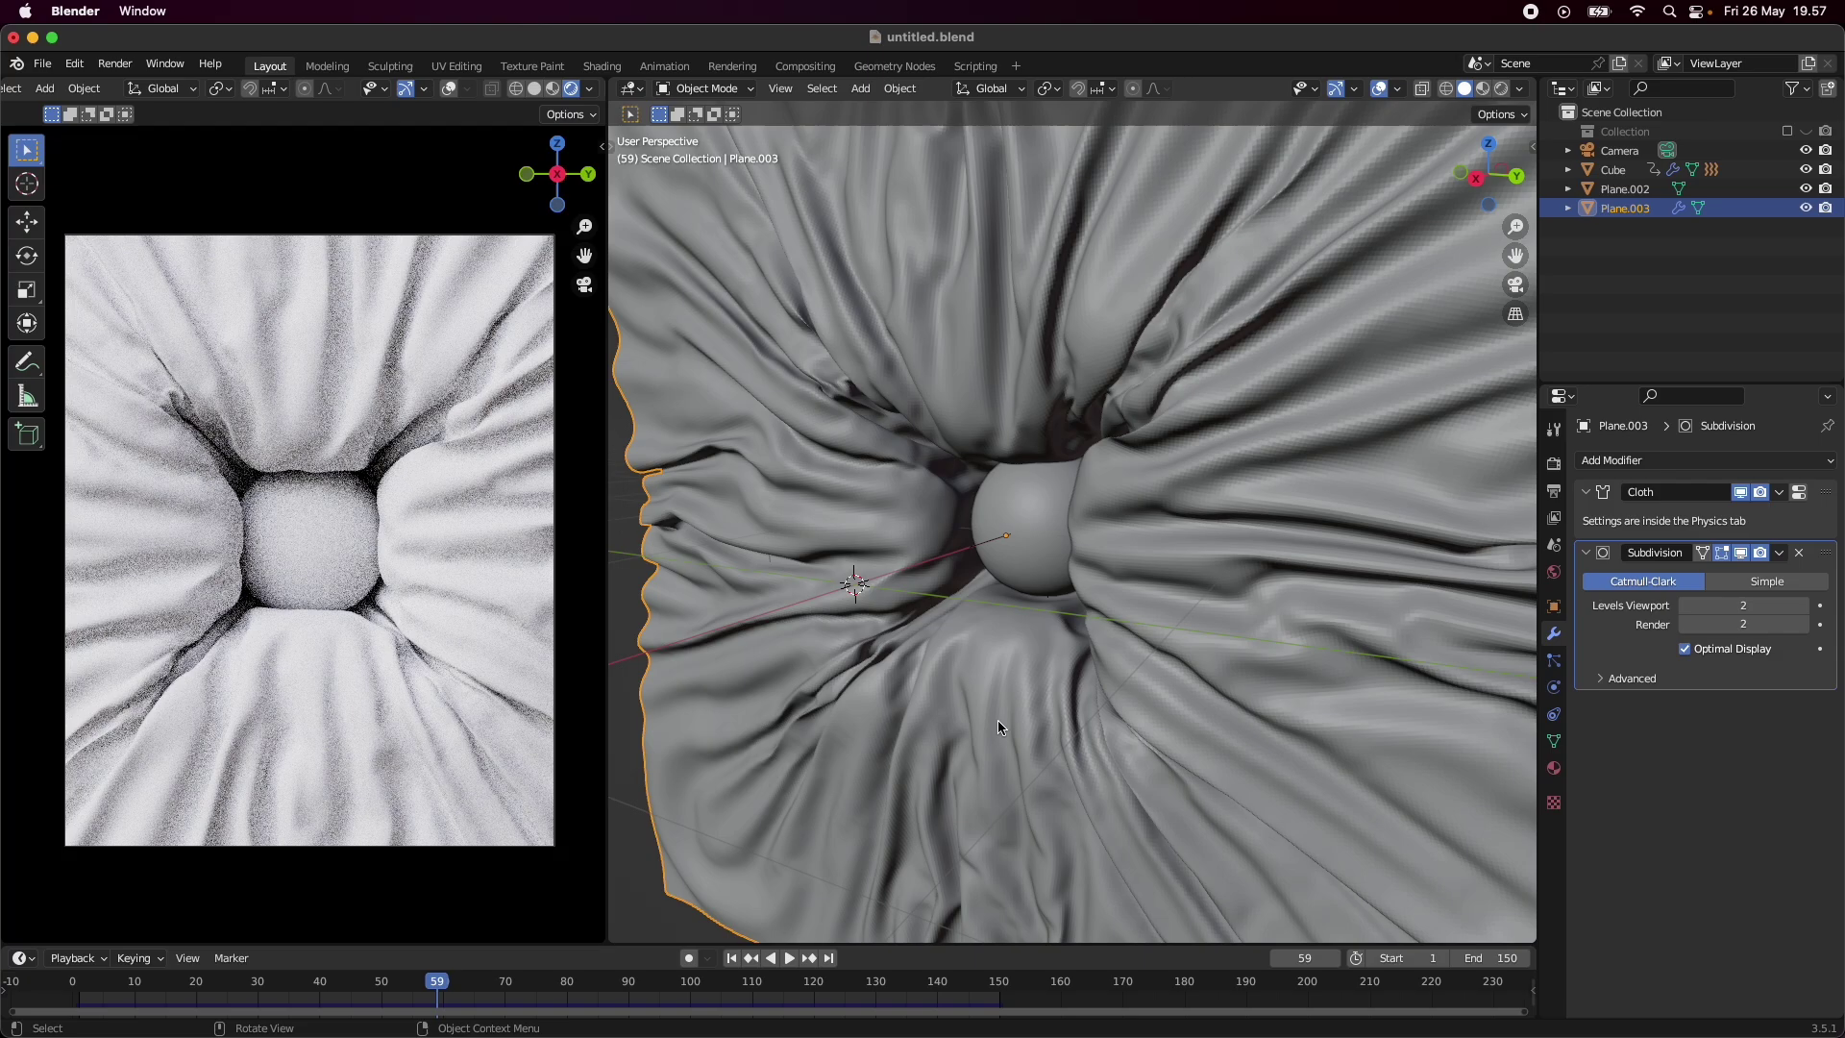
{"action": "key", "text": "super+s"}
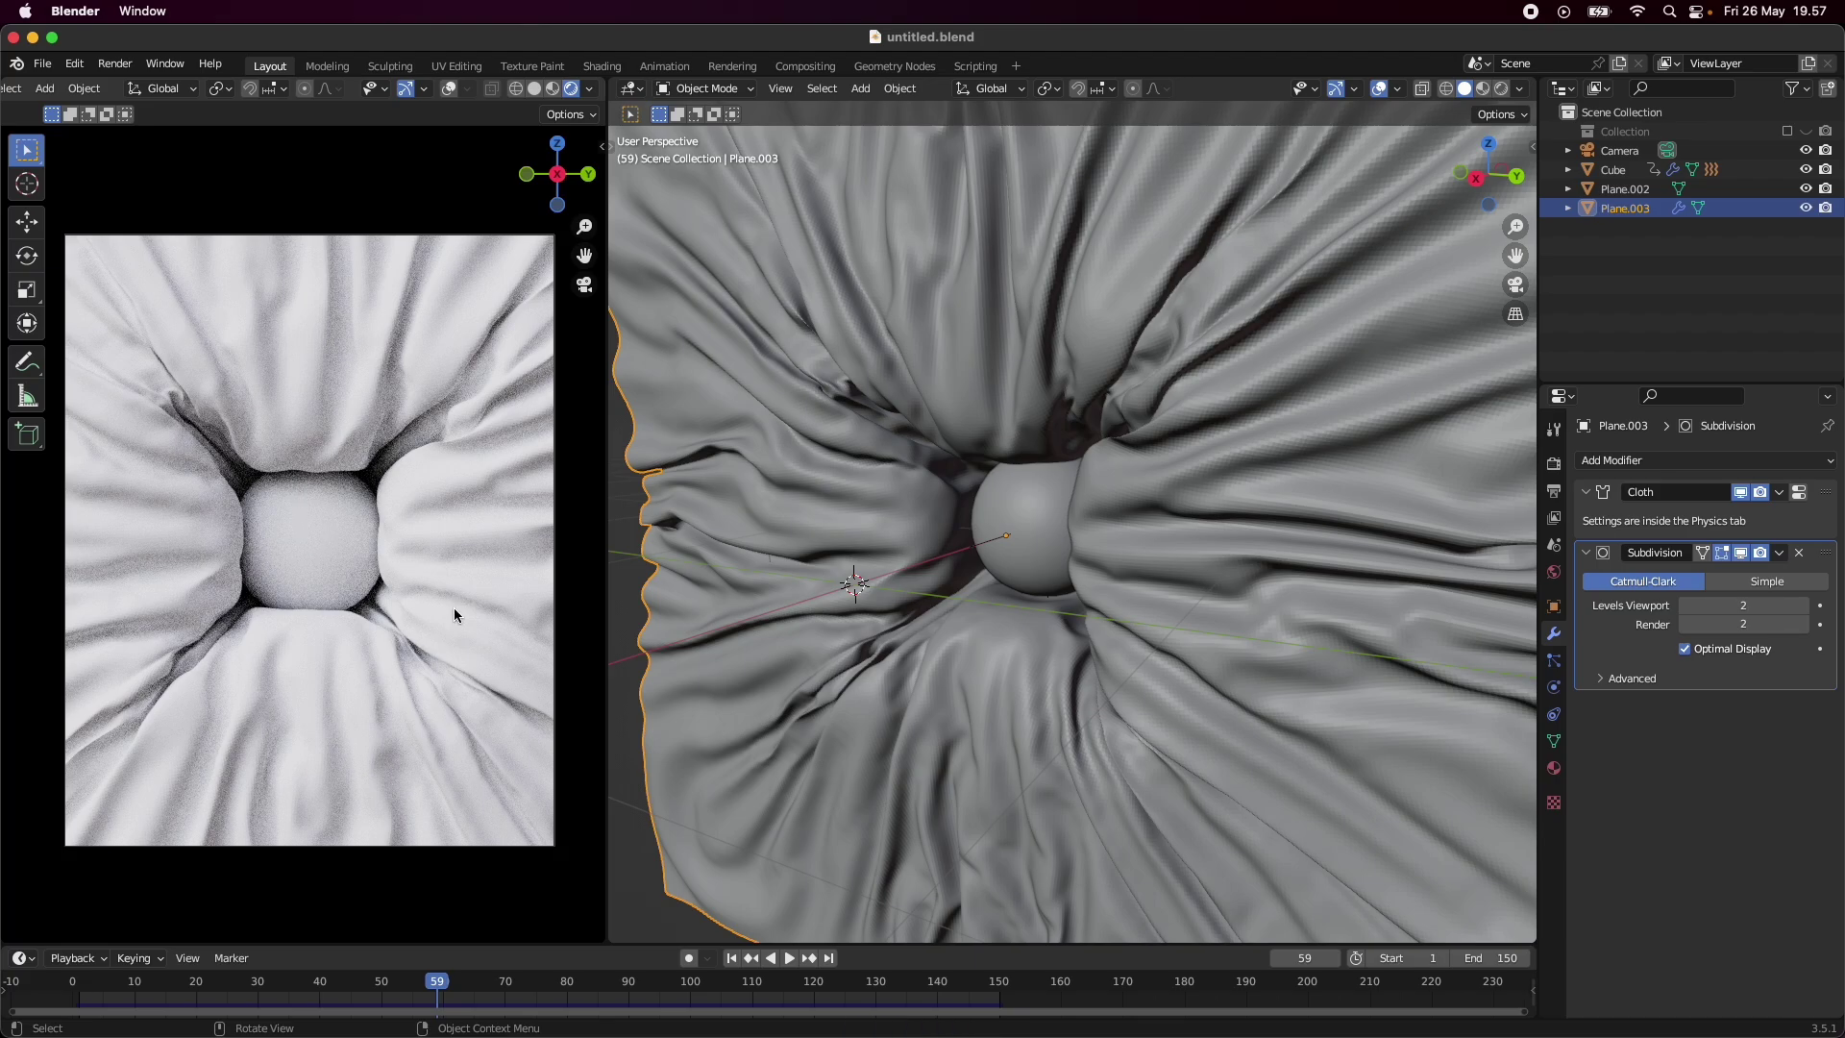
{"action": "scroll", "coordinate": [1158, 694], "scroll_direction": "down", "scroll_amount": 3}
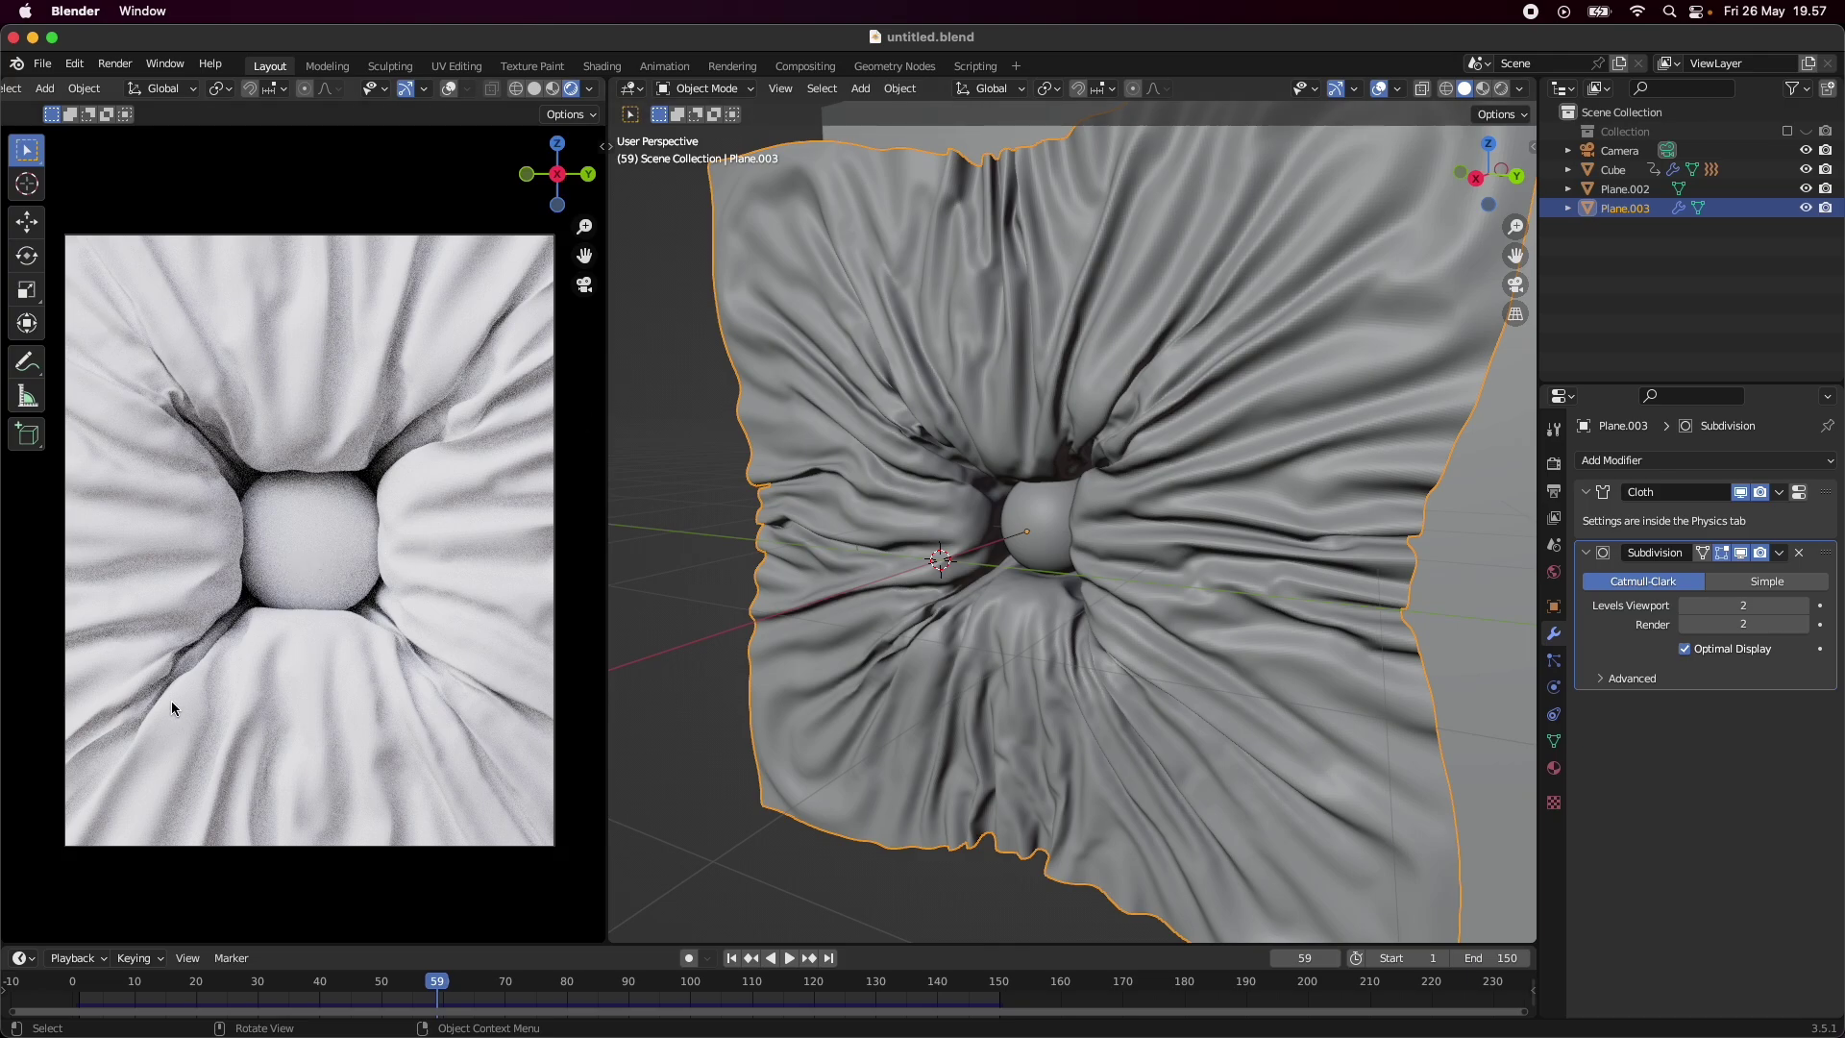
- Rewind to the start and replay the smoothed cloth simulation around the sphere
{"action": "middle_click_drag", "start_coordinate": [978, 670], "coordinate": [1136, 721]}
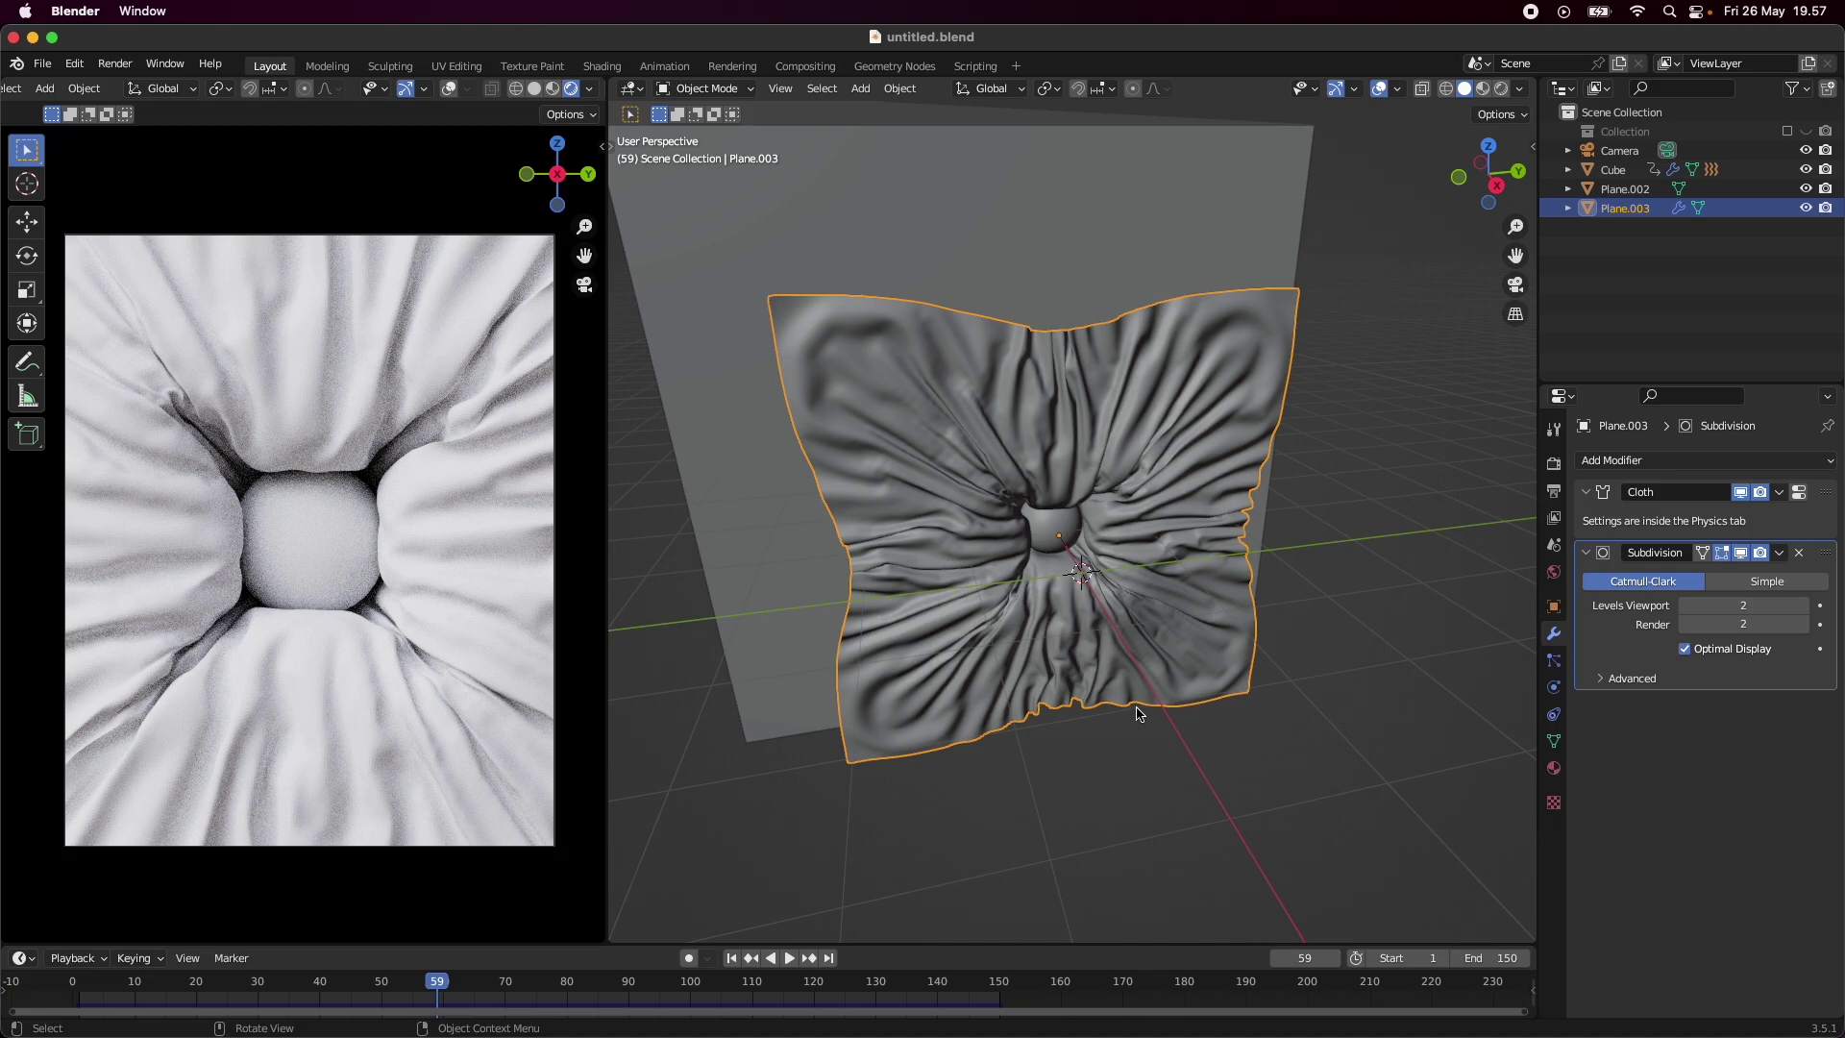
{"action": "middle_click_drag", "start_coordinate": [1278, 755], "coordinate": [903, 738]}
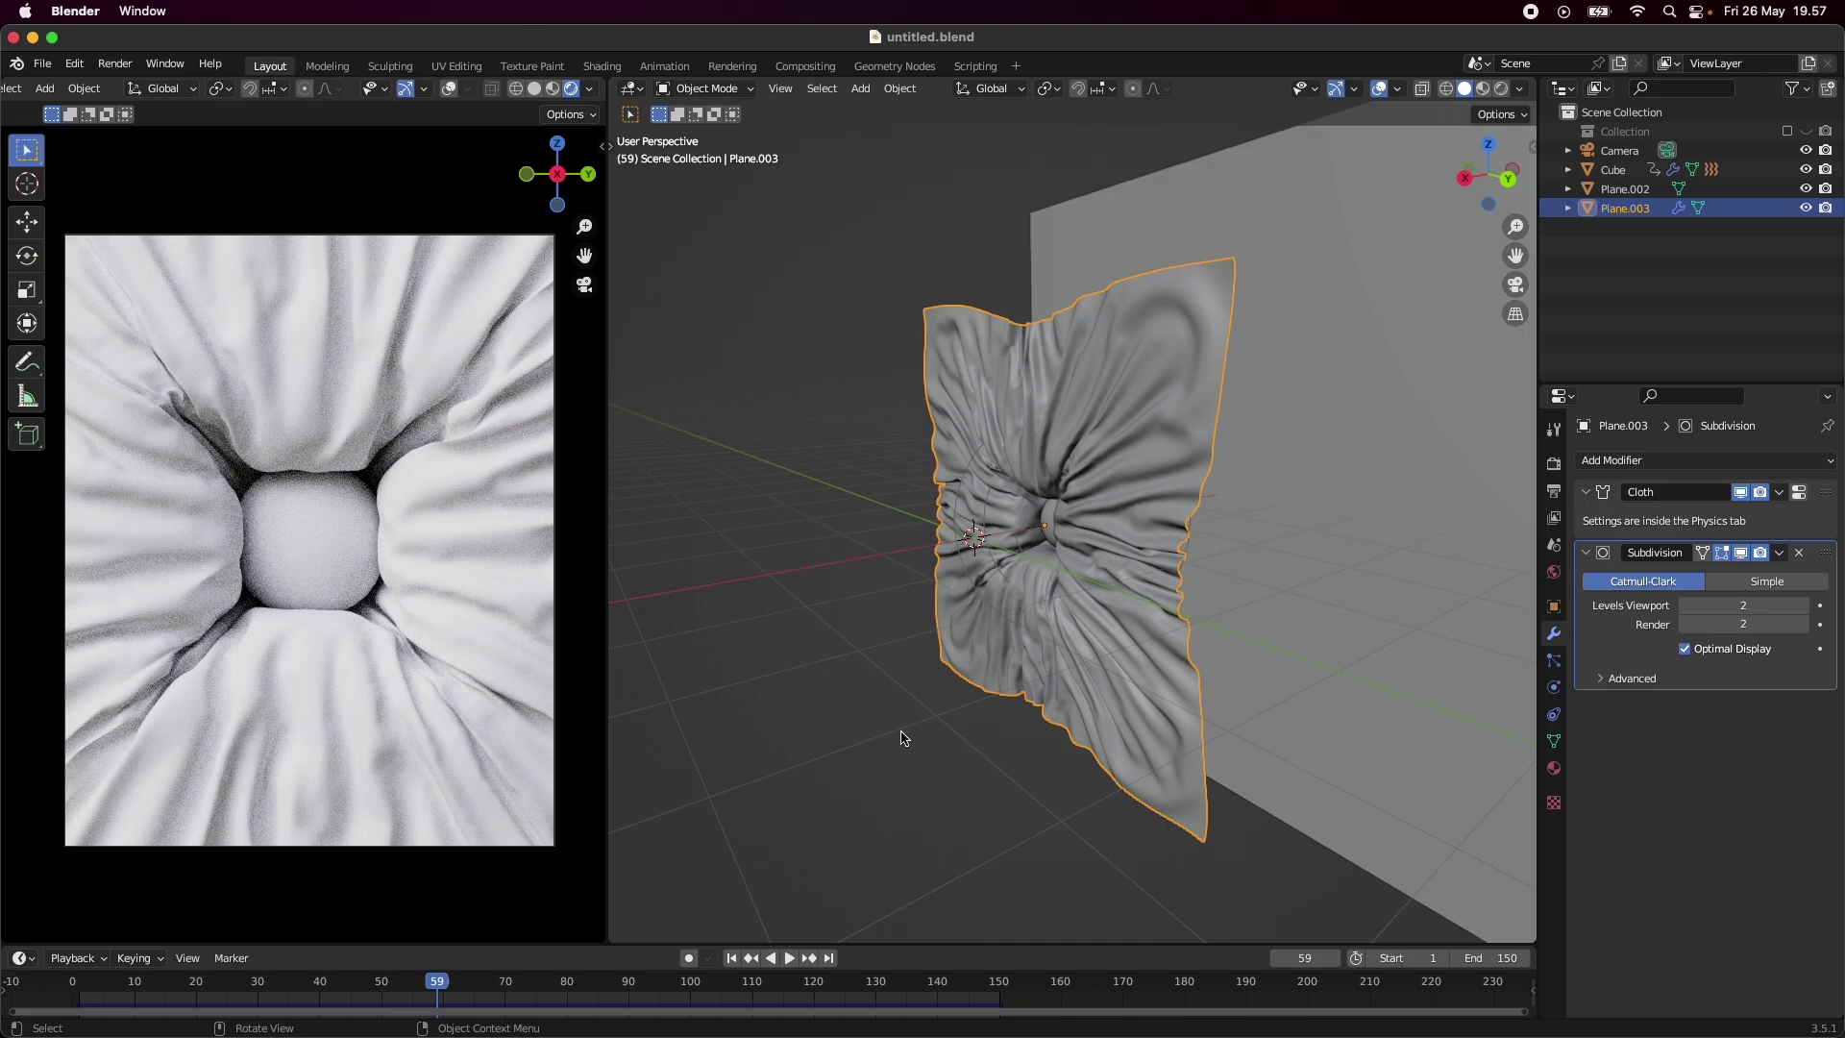
{"action": "key", "text": "shift+Left"}
{"action": "key", "text": "space"}
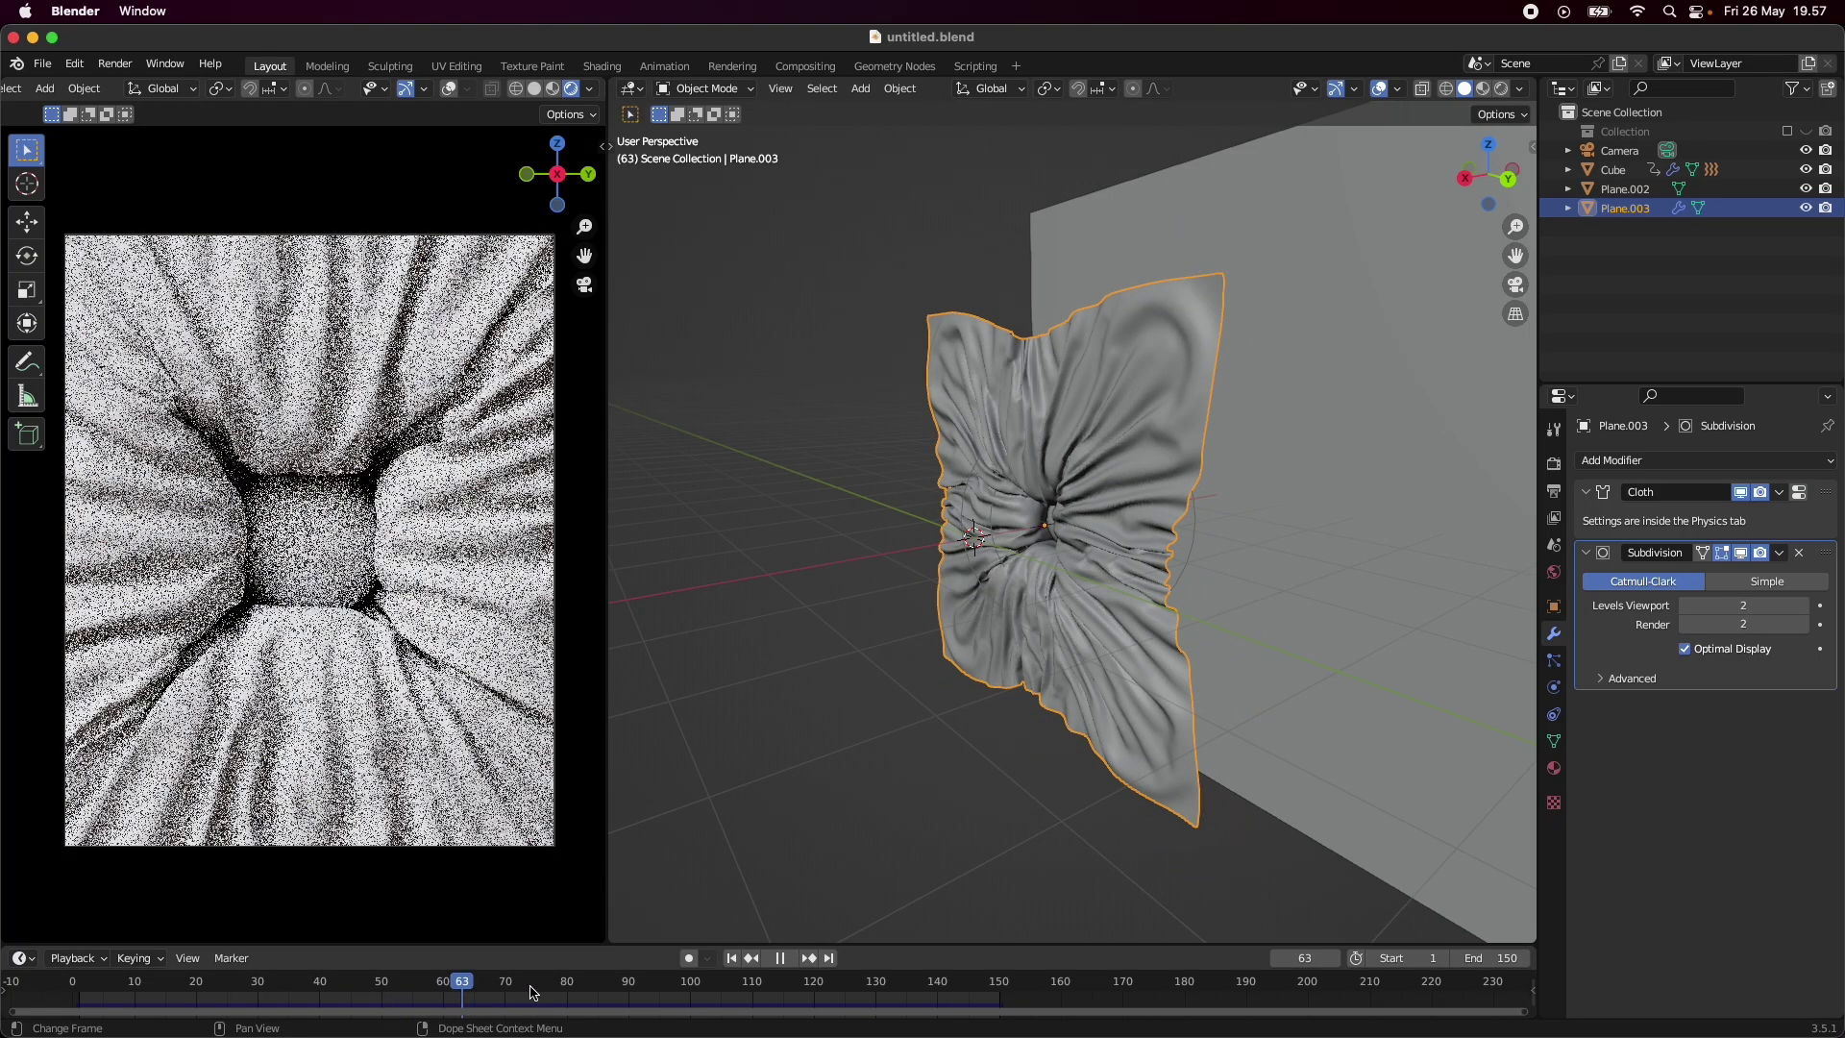
{"action": "key", "text": "space"}
- Set the timeline to frame 43, deselect the cloth, and save untitled.blend
{"action": "left_click", "coordinate": [338, 985]}
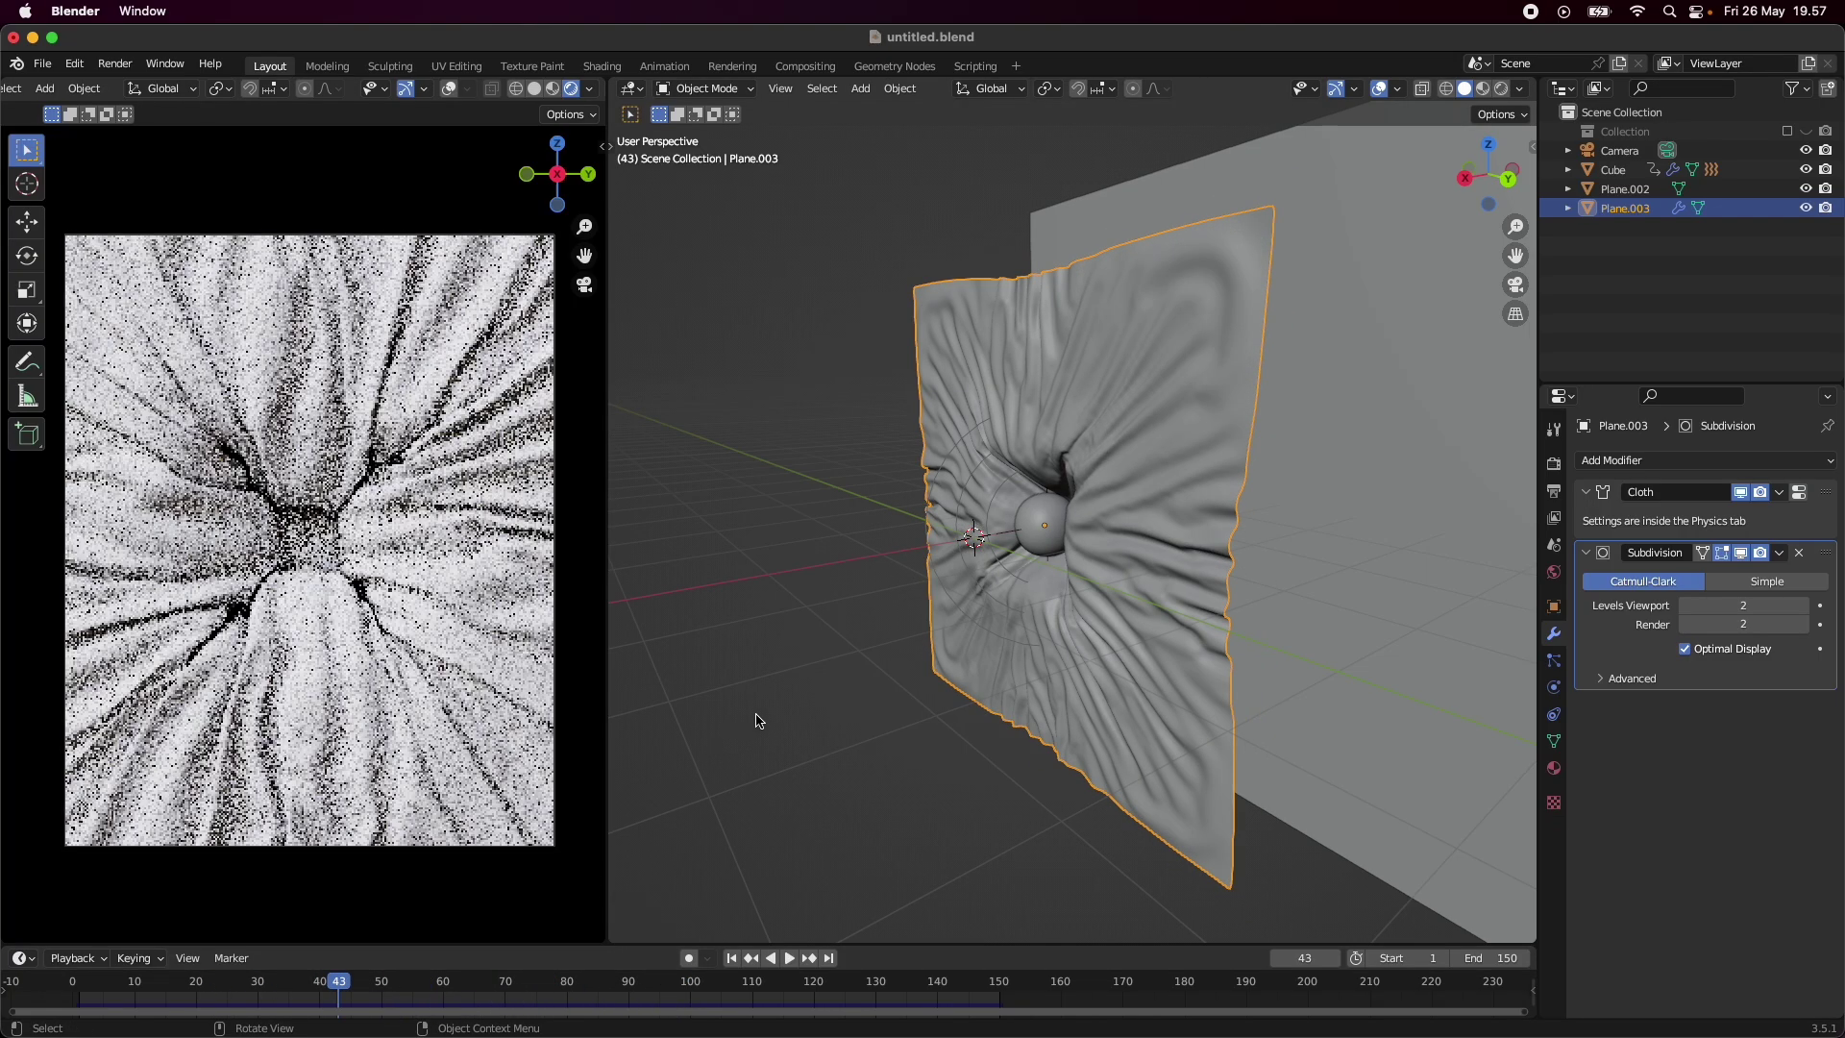
{"action": "left_click", "coordinate": [881, 700]}
{"action": "key", "text": "ctrl+s"}
{"action": "mouse_move", "coordinate": [877, 701]}
{"action": "middle_mouse_down"}
{"action": "mouse_move", "coordinate": [1051, 683]}
{"action": "mouse_move", "coordinate": [906, 721]}
{"action": "middle_mouse_up"}
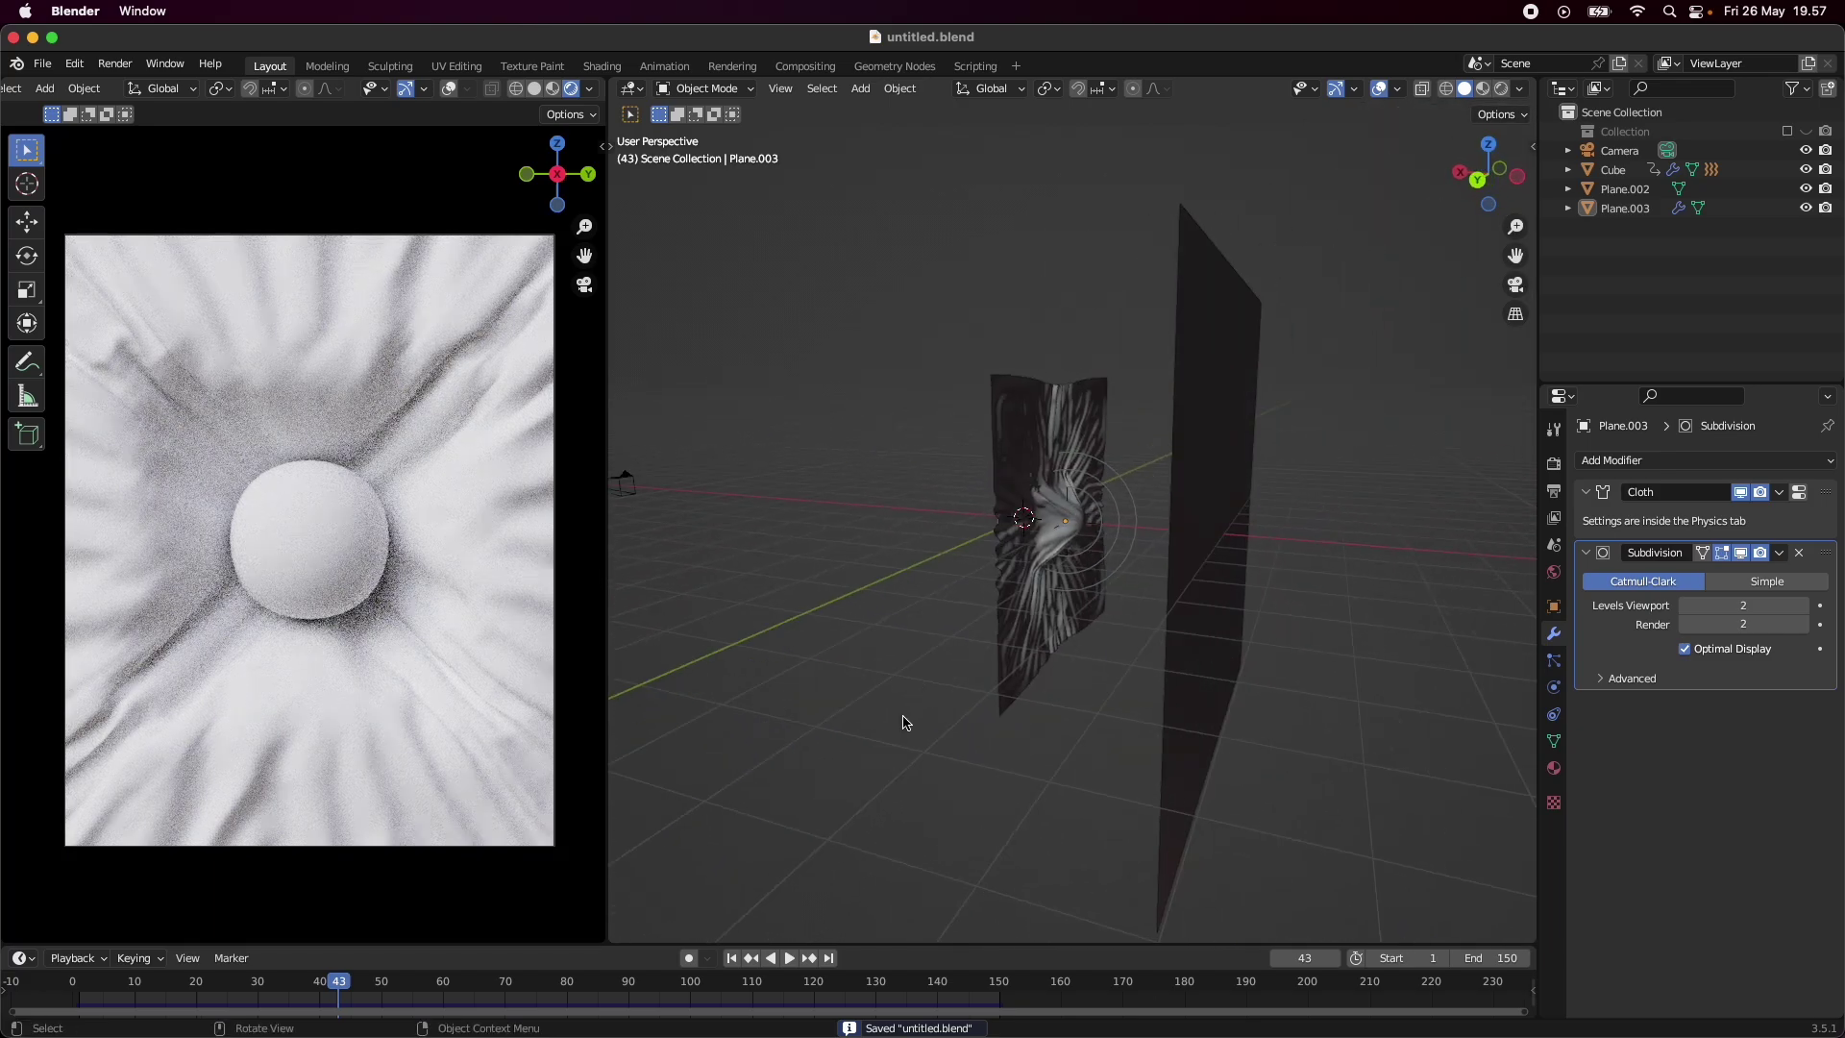
- Delete the cube, Plane.003 and the back plane Plane.002
{"action": "left_click_drag", "start_coordinate": [847, 759], "coordinate": [1091, 475]}
{"action": "key", "text": "x"}
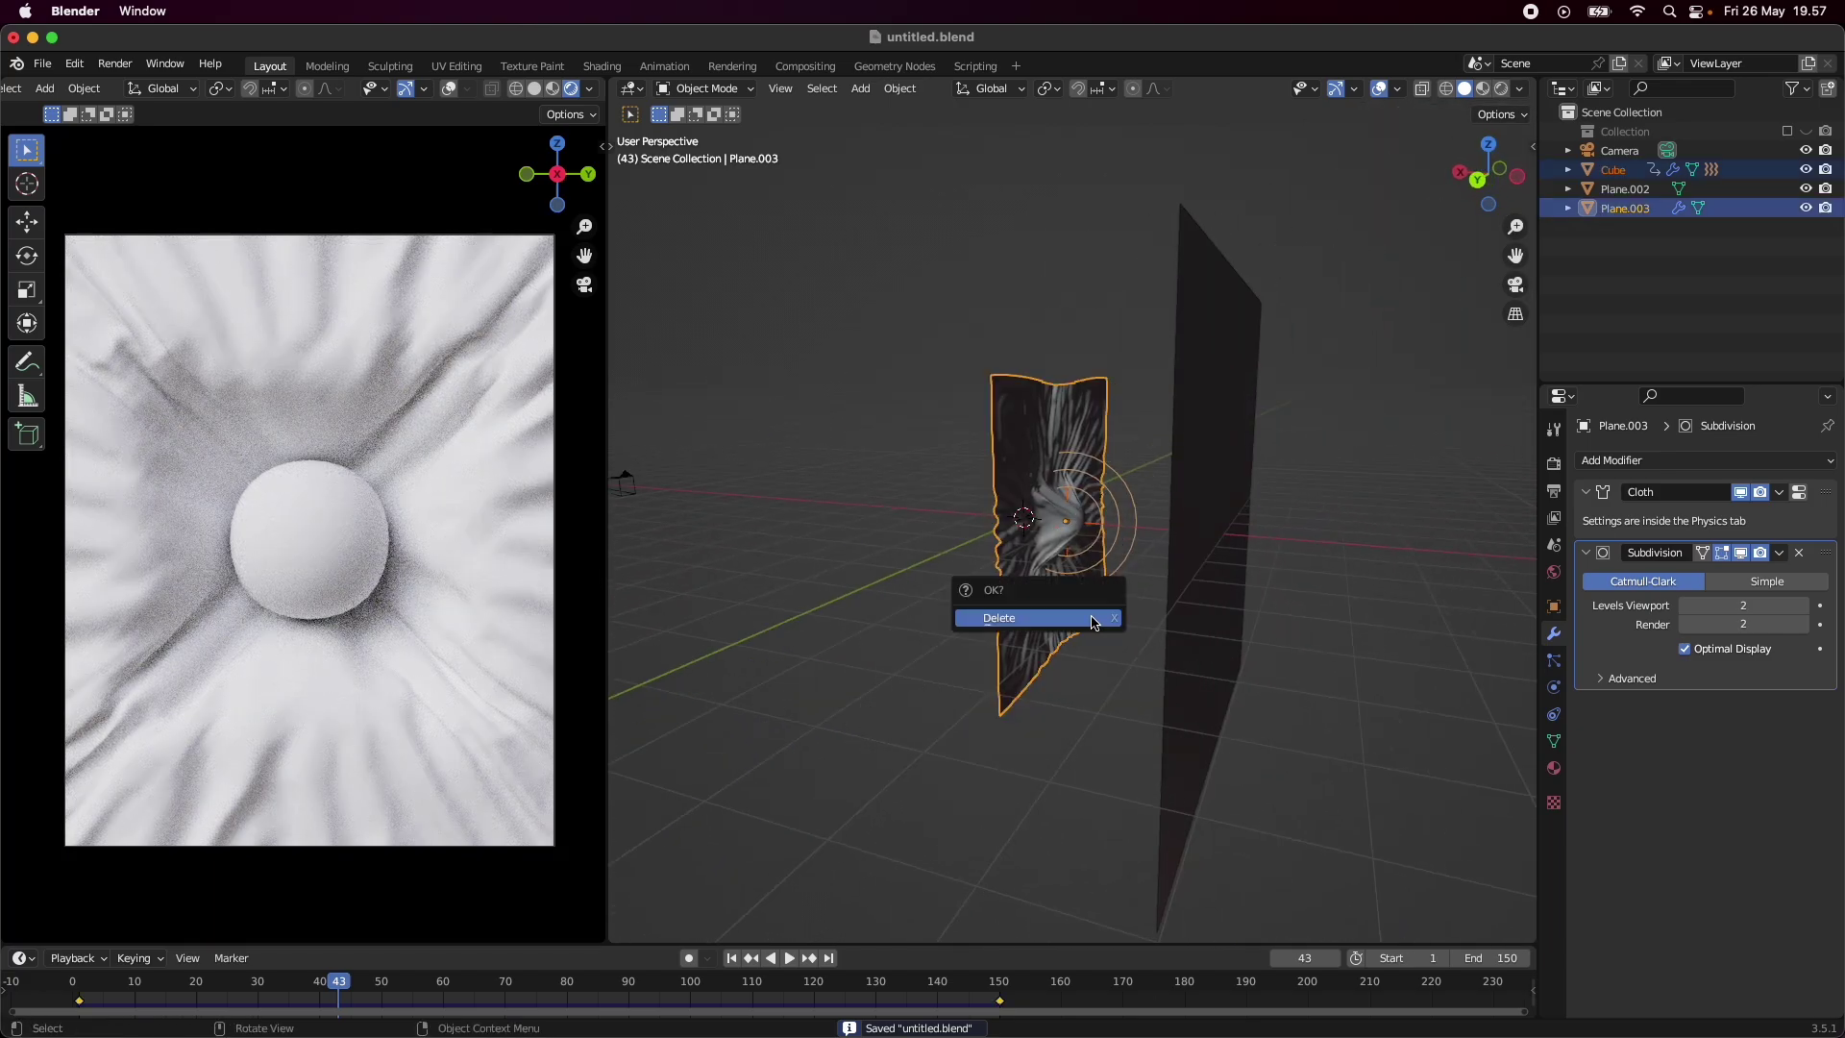
{"action": "left_click", "coordinate": [1094, 623]}
{"action": "left_click", "coordinate": [1345, 566]}
{"action": "key", "text": "Delete"}
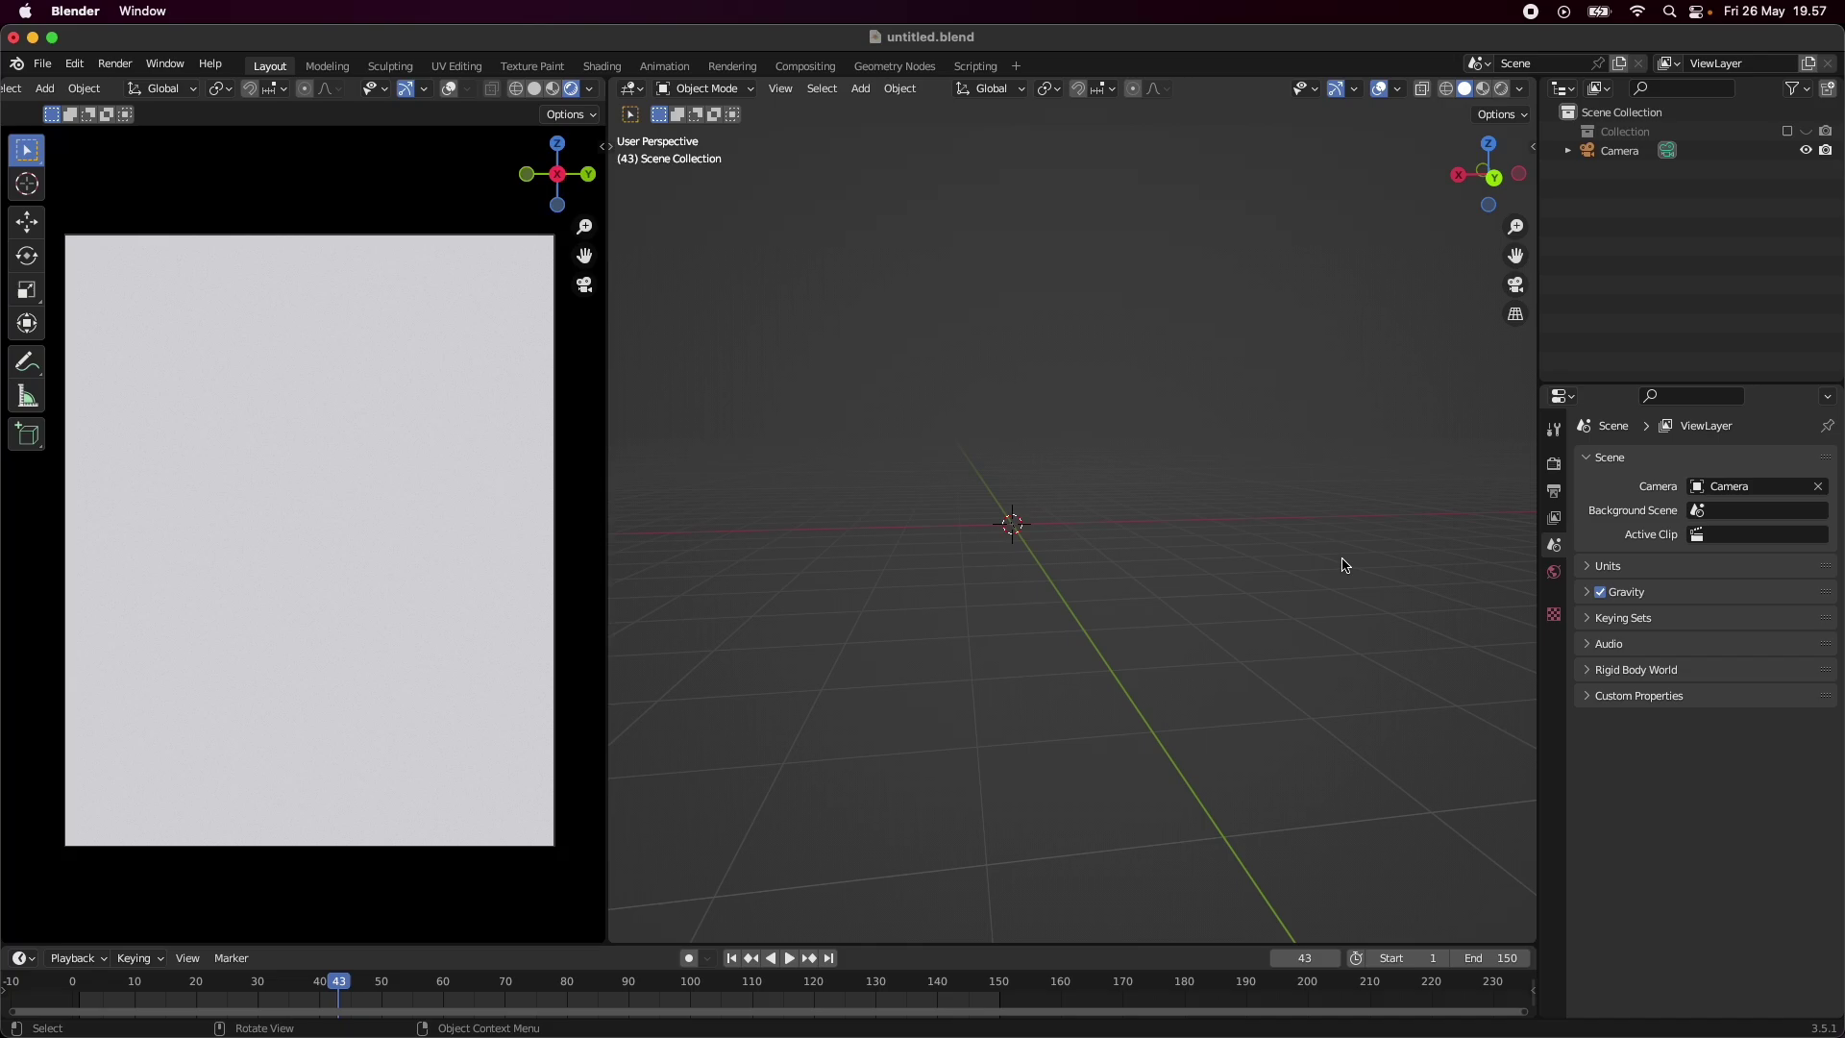
- Re-include the original Collection and look over the restored cracked plane
{"action": "left_click", "coordinate": [1786, 131]}
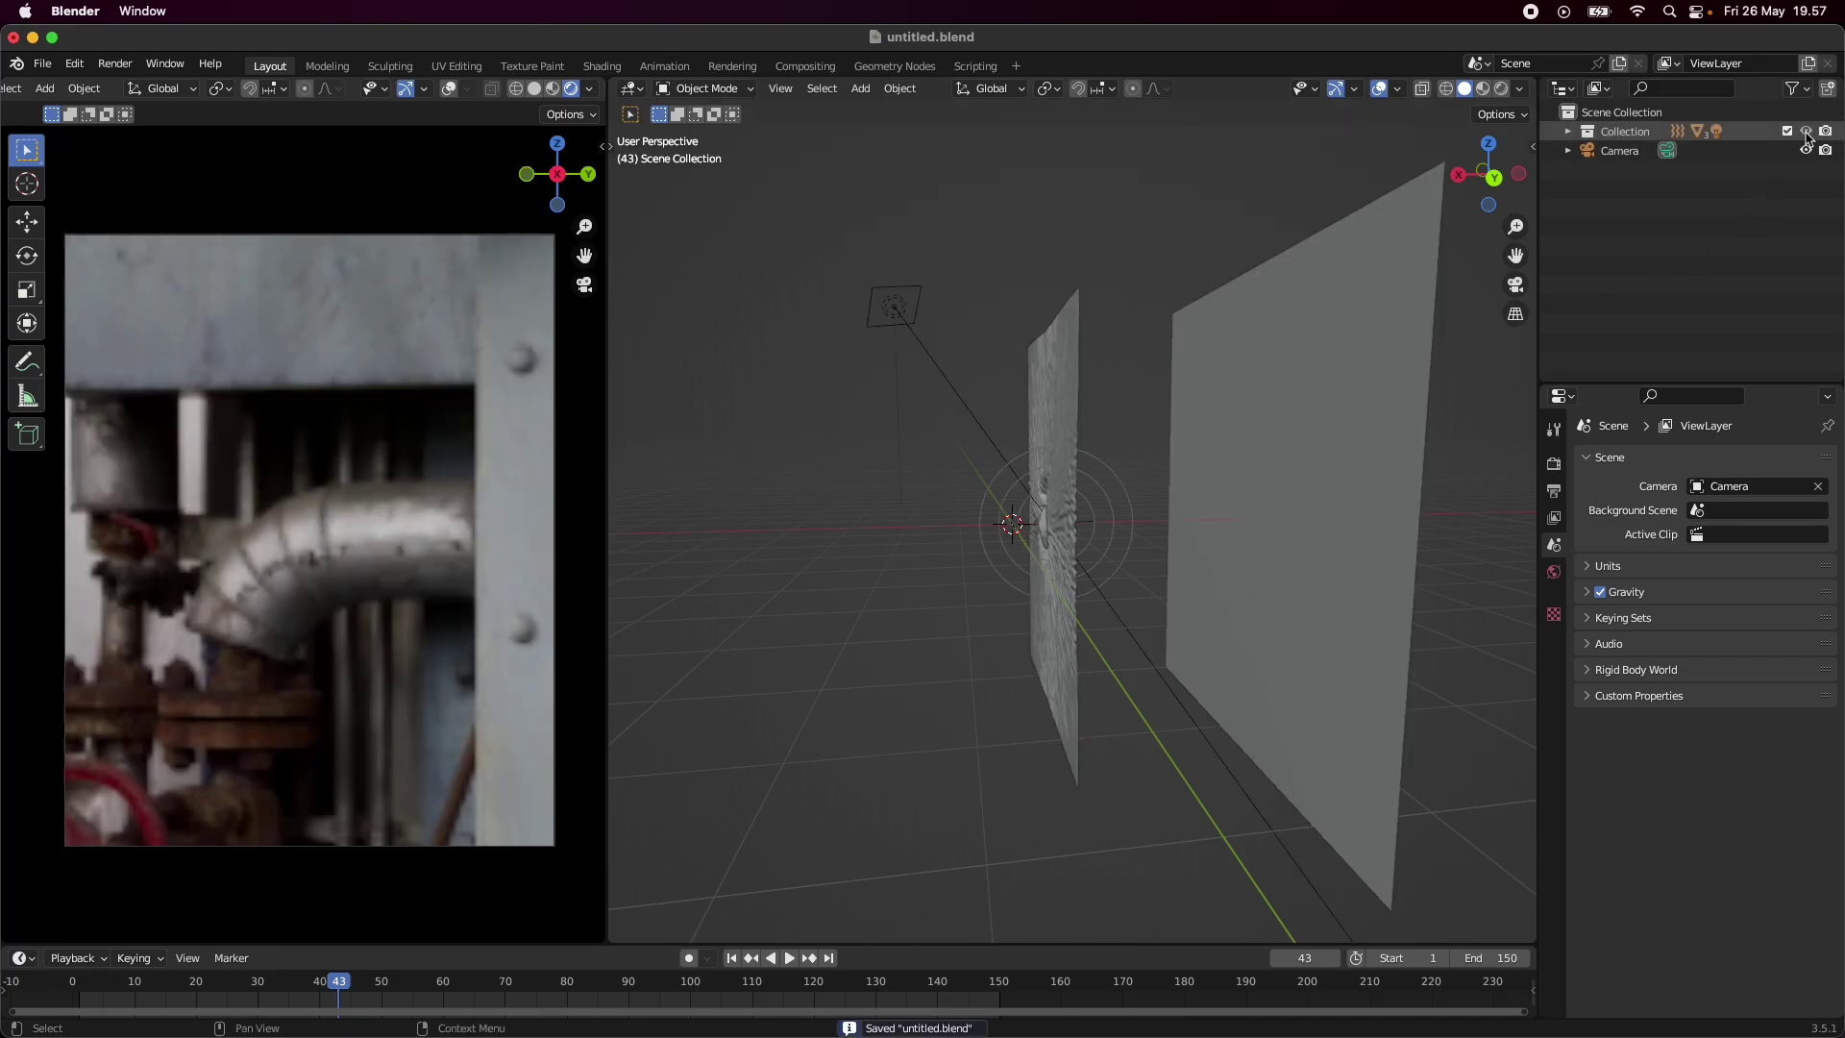
{"action": "middle_click_drag", "start_coordinate": [1128, 638], "coordinate": [1147, 680]}
{"action": "scroll", "coordinate": [923, 686], "scroll_direction": "up", "scroll_amount": 5}
{"action": "middle_click_drag", "start_coordinate": [922, 686], "coordinate": [960, 683]}
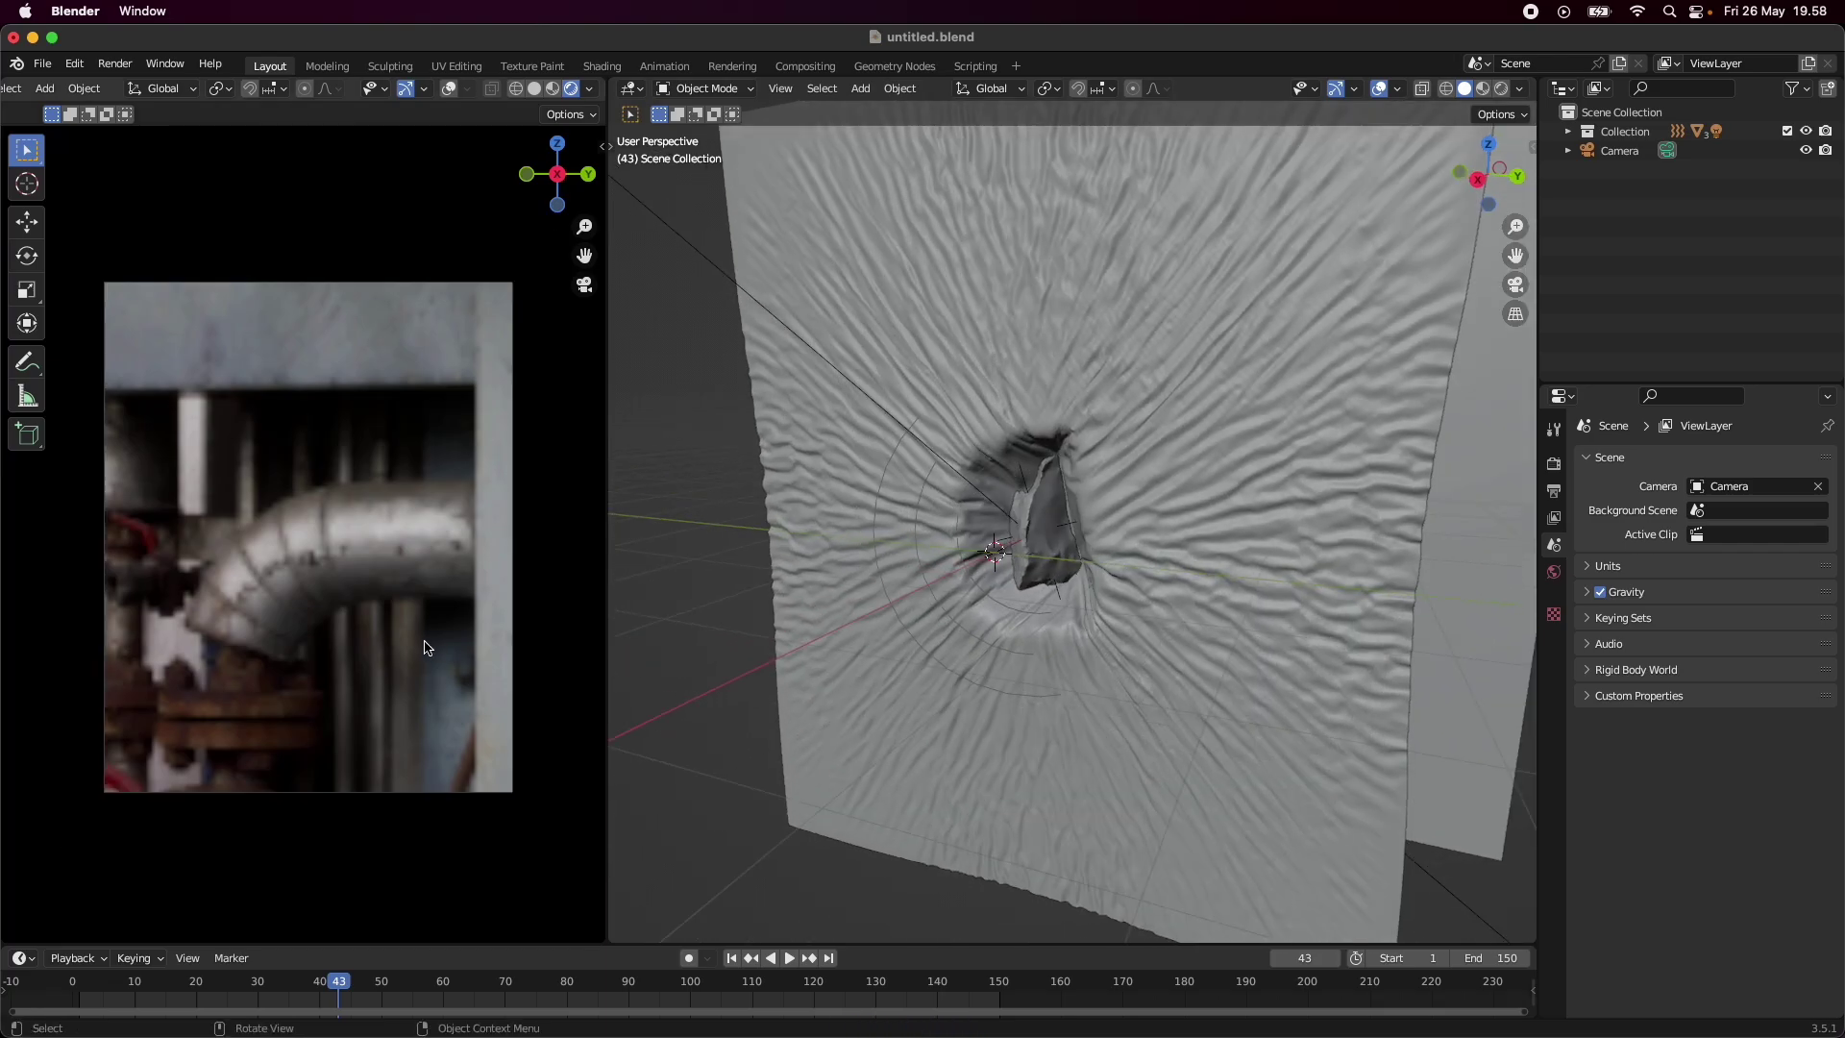
- Switch the left view to rendered shading, save, and orbit around the cloth planes
{"action": "left_click", "coordinate": [536, 89]}
{"action": "left_click", "coordinate": [571, 89]}
{"action": "key", "text": "super+s"}
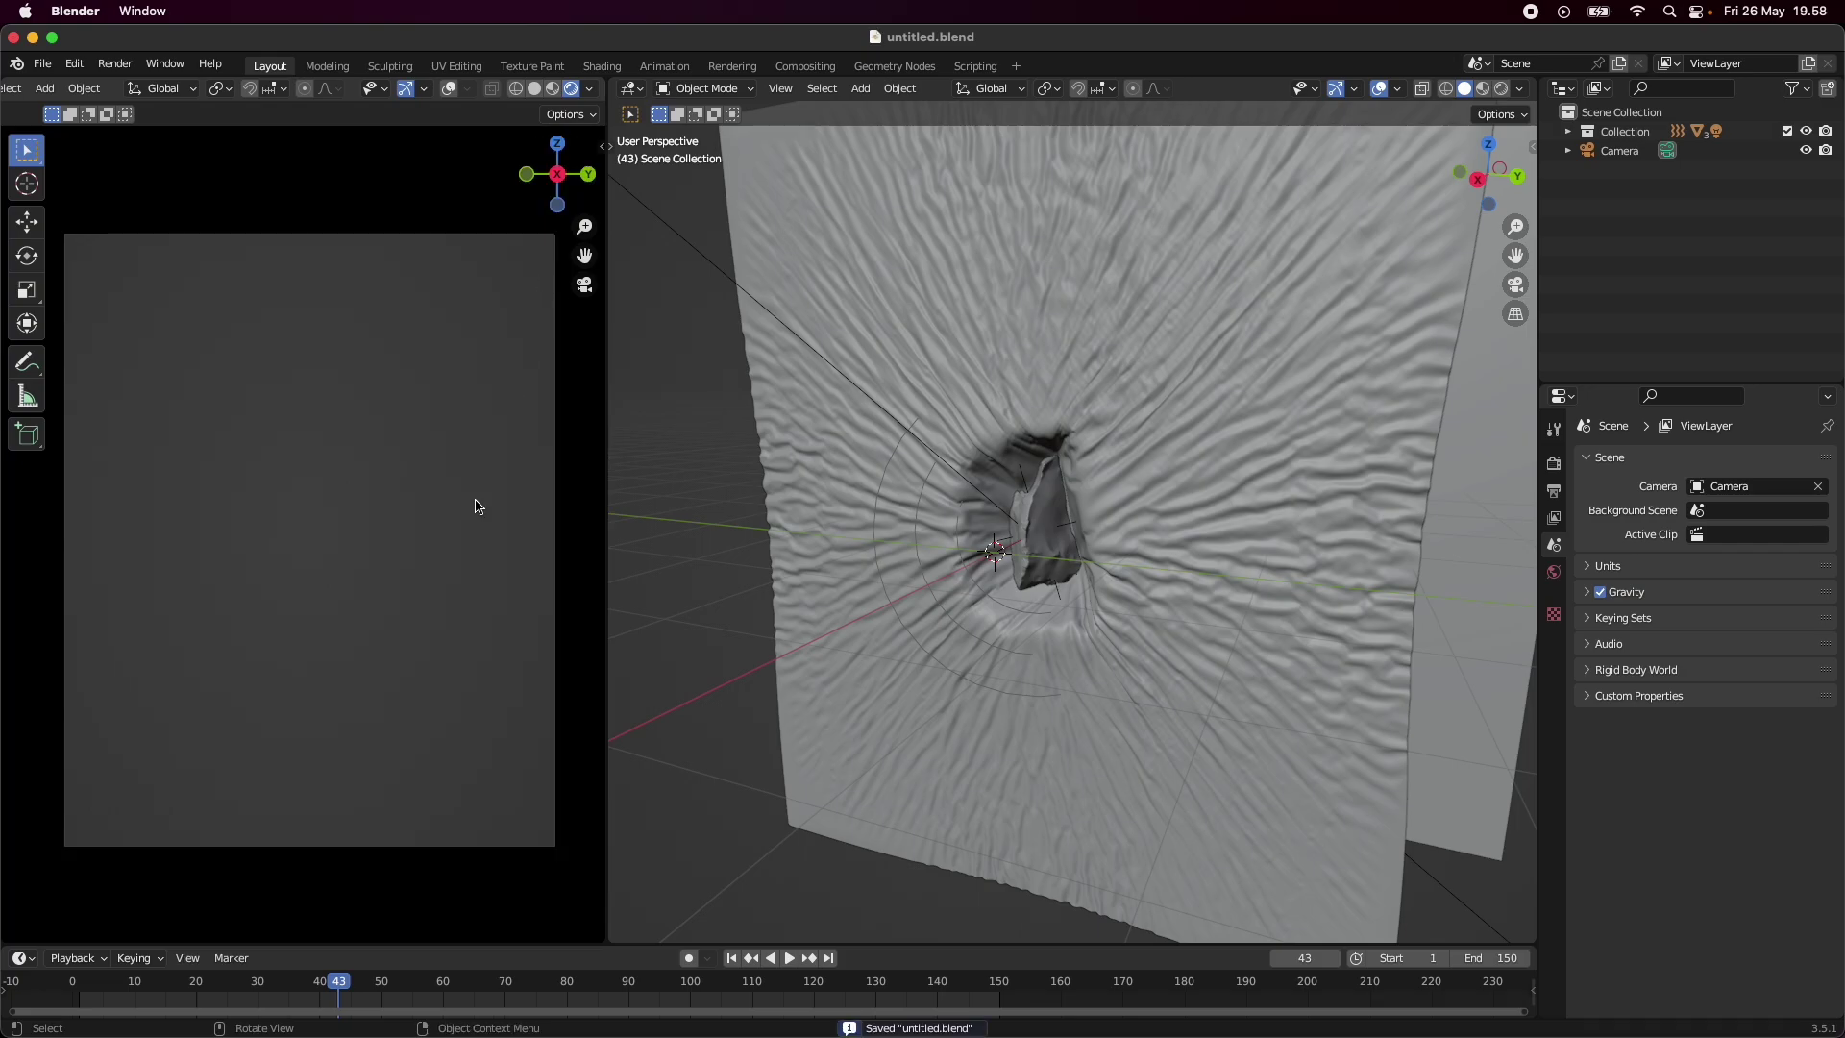
{"action": "scroll", "coordinate": [1169, 659], "scroll_direction": "down", "scroll_amount": 3}
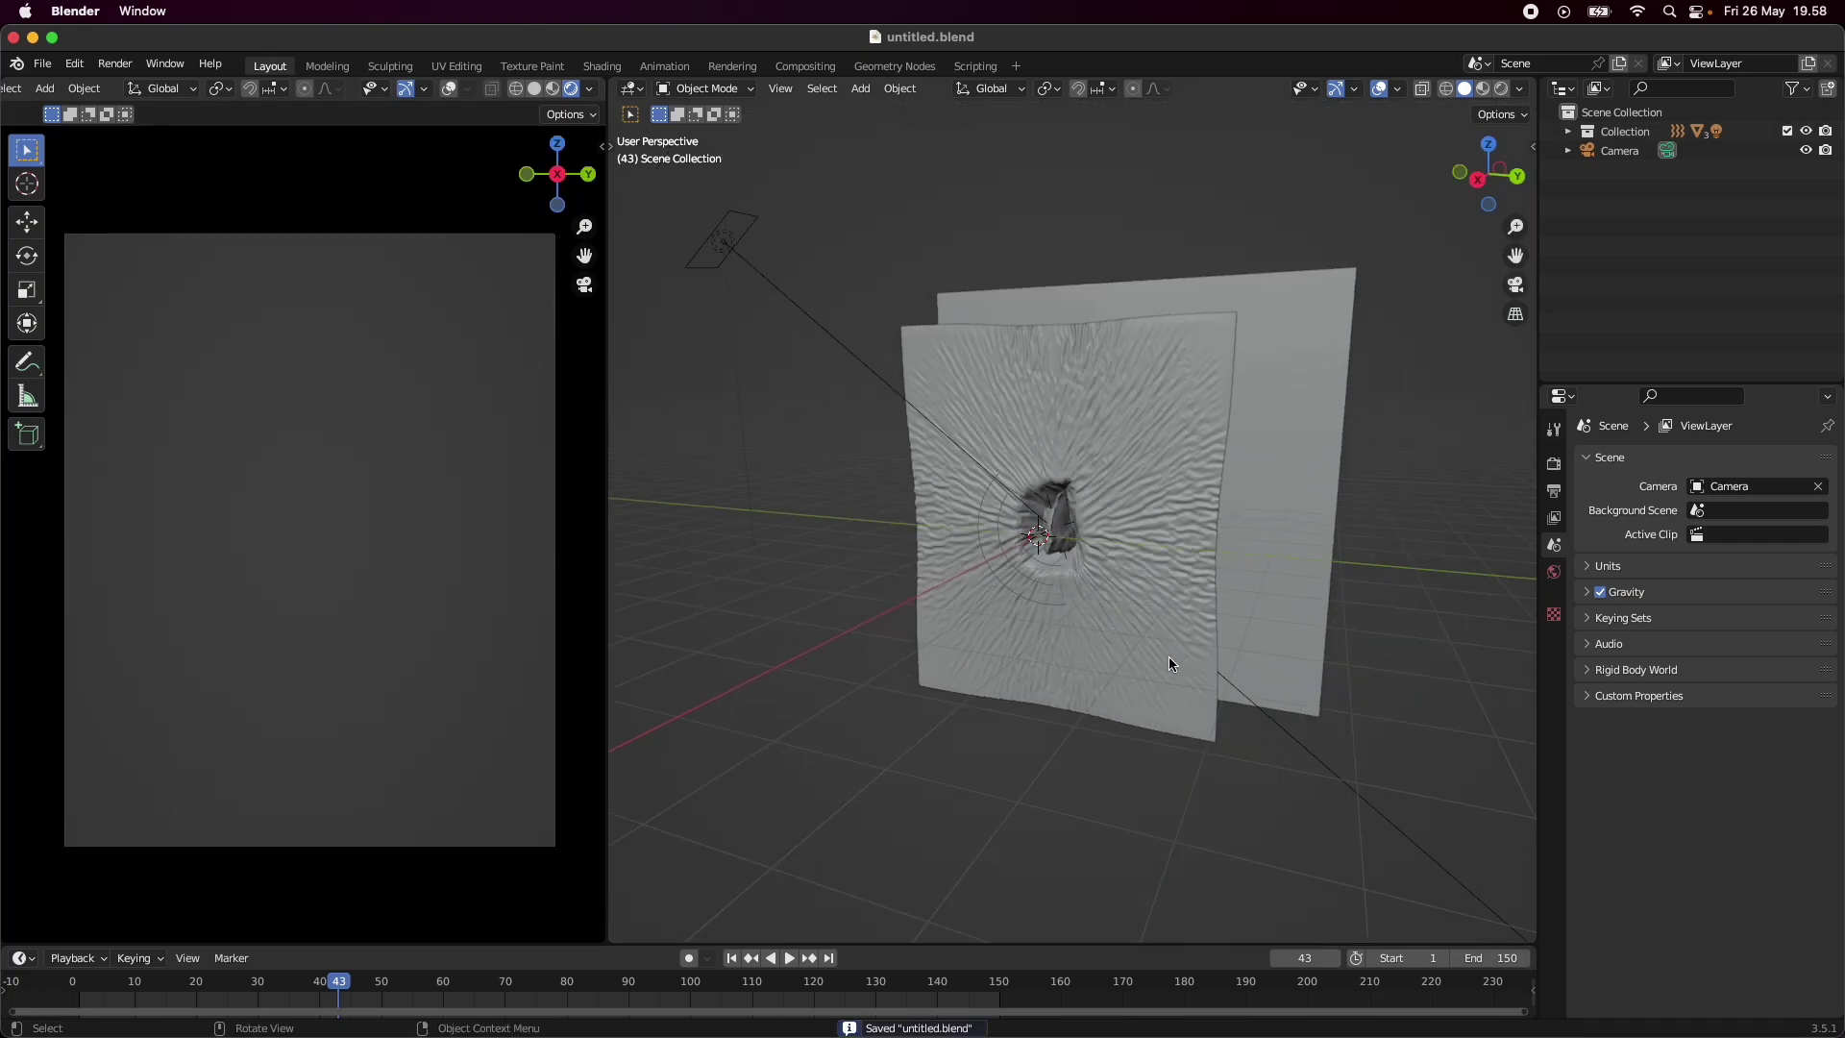
{"action": "middle_click_drag", "start_coordinate": [1169, 659], "coordinate": [708, 459]}
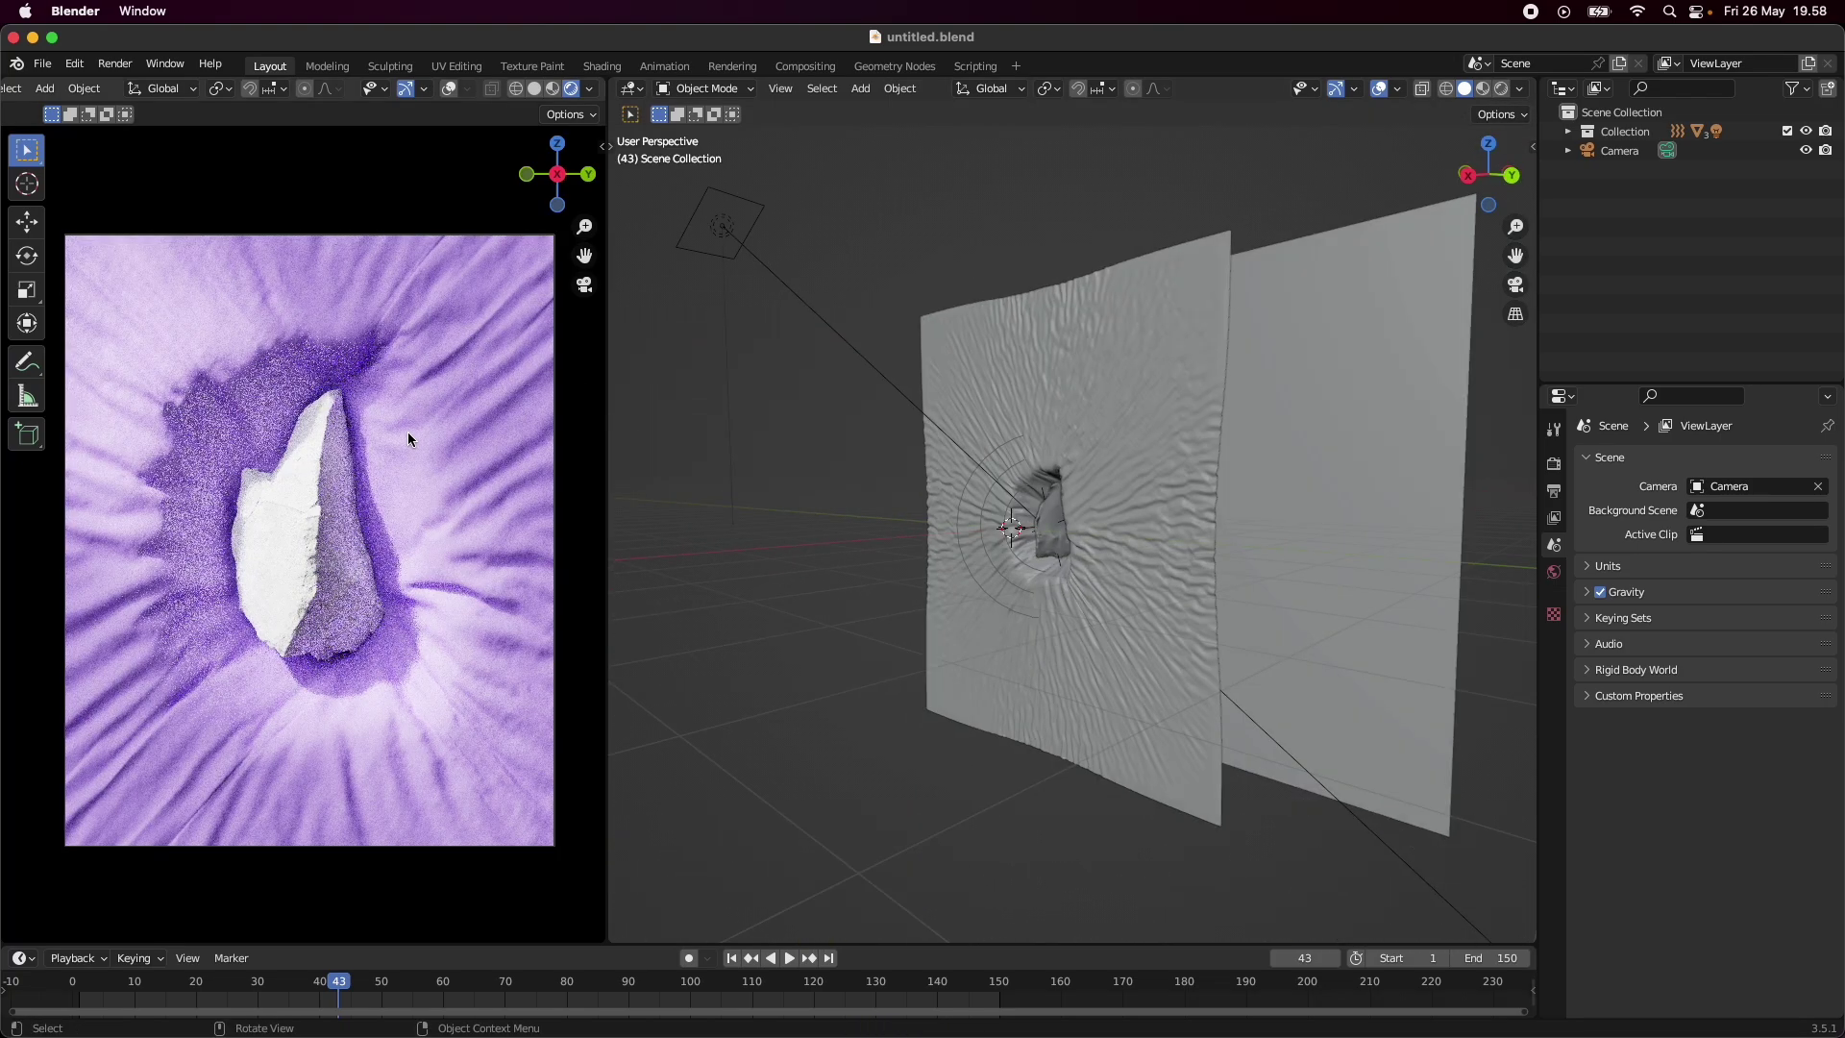
{"action": "scroll", "coordinate": [888, 626], "scroll_direction": "down", "scroll_amount": 1}
{"action": "scroll", "coordinate": [1051, 661], "scroll_direction": "up", "scroll_amount": 5}
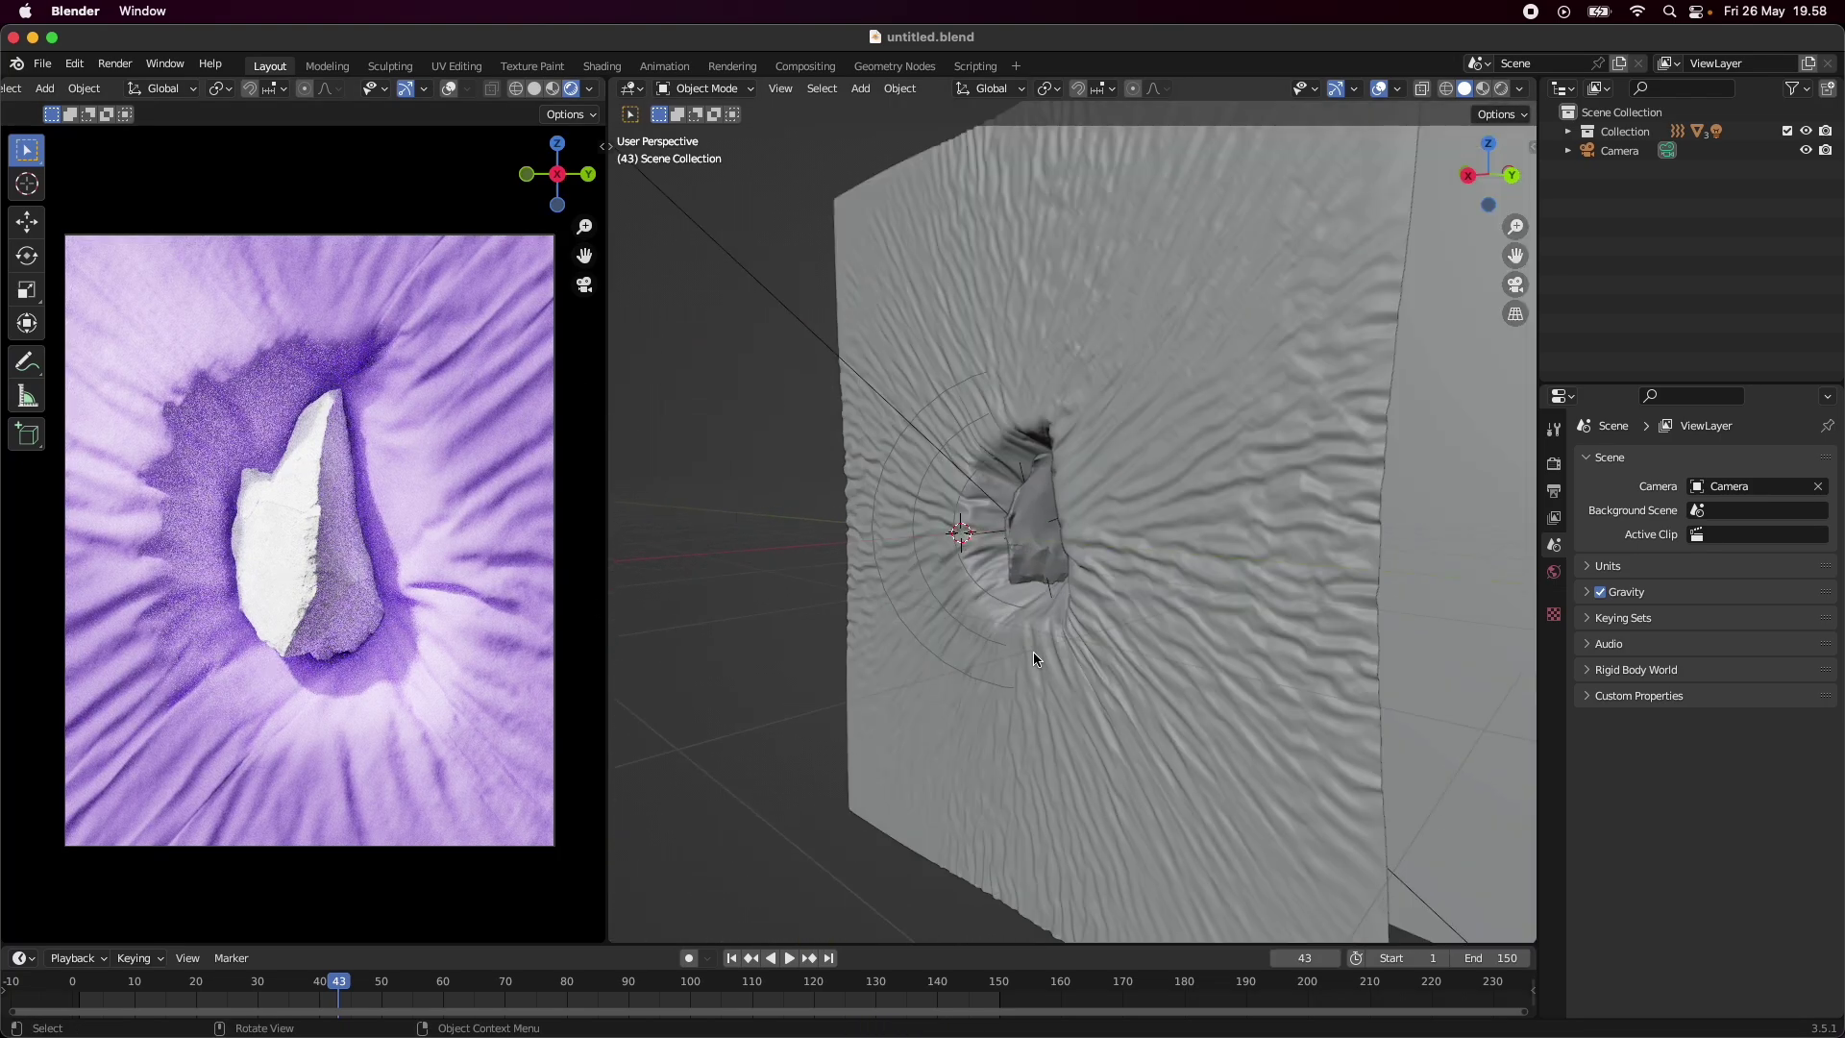
{"action": "mouse_move", "coordinate": [1034, 652]}
{"action": "middle_mouse_down"}
{"action": "mouse_move", "coordinate": [1007, 763]}
{"action": "mouse_move", "coordinate": [946, 695]}
{"action": "middle_mouse_up"}
- Select the force field, then the rock, then the cloth plane while orbiting around them
{"action": "left_click", "coordinate": [904, 584]}
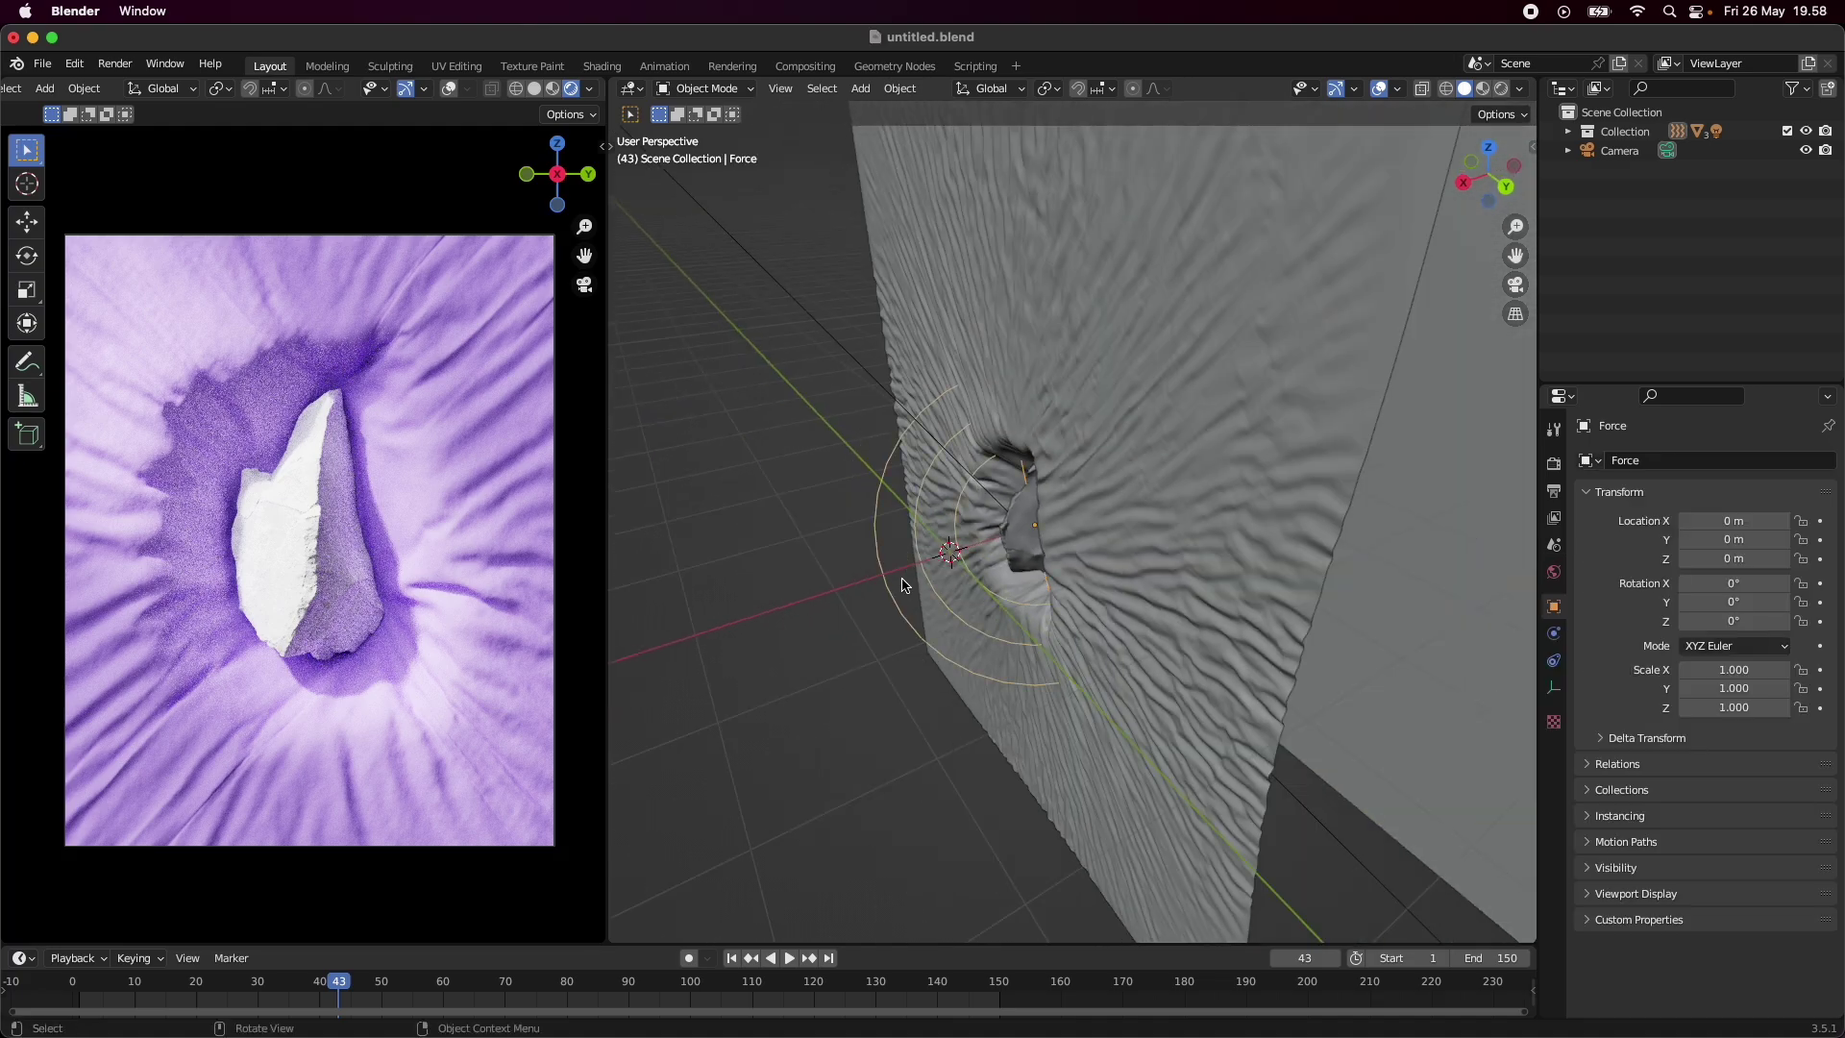
{"action": "mouse_move", "coordinate": [1032, 549]}
{"action": "middle_mouse_down"}
{"action": "mouse_move", "coordinate": [1019, 540]}
{"action": "mouse_move", "coordinate": [885, 729]}
{"action": "mouse_move", "coordinate": [936, 617]}
{"action": "middle_mouse_up"}
{"action": "left_click", "coordinate": [1048, 521]}
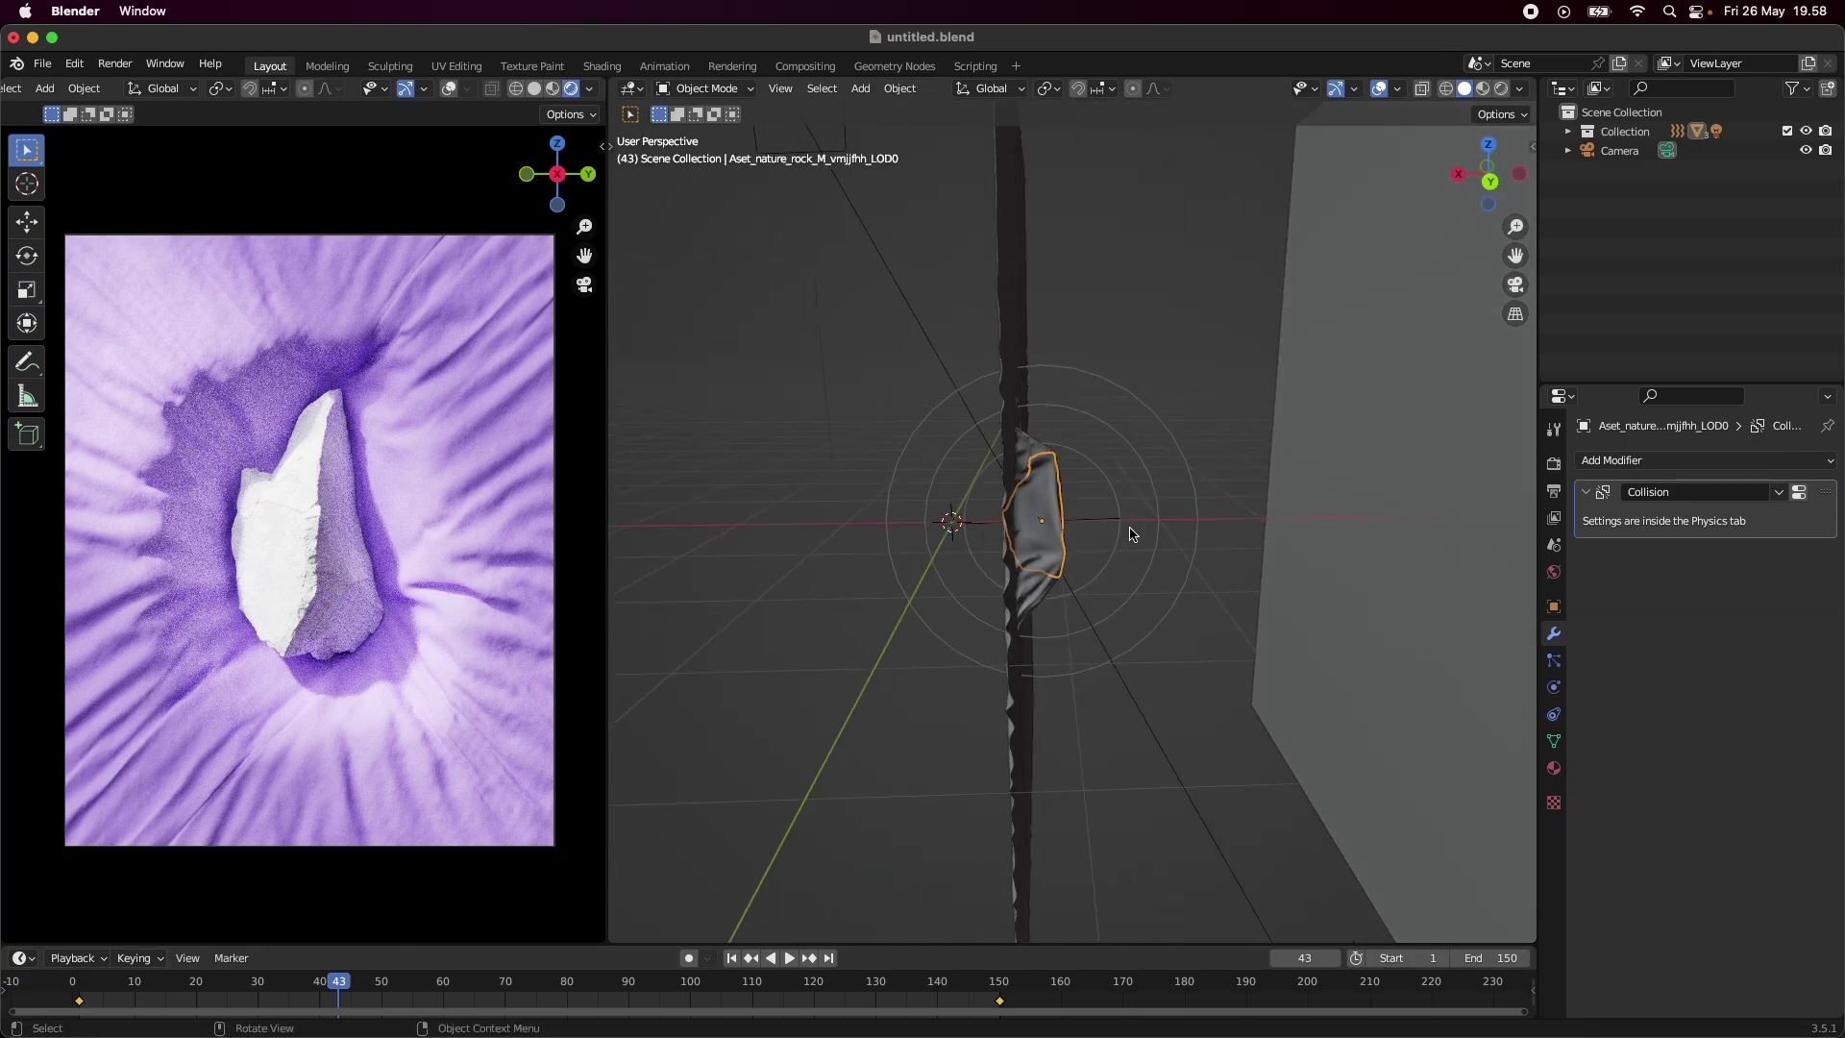
{"action": "mouse_move", "coordinate": [1146, 580]}
{"action": "middle_mouse_down"}
{"action": "mouse_move", "coordinate": [1105, 700]}
{"action": "mouse_move", "coordinate": [937, 524]}
{"action": "middle_mouse_up"}
{"action": "mouse_move", "coordinate": [1078, 574]}
{"action": "middle_mouse_down"}
{"action": "mouse_move", "coordinate": [1177, 533]}
{"action": "mouse_move", "coordinate": [770, 692]}
{"action": "mouse_move", "coordinate": [897, 626]}
{"action": "mouse_move", "coordinate": [893, 592]}
{"action": "mouse_move", "coordinate": [1057, 646]}
{"action": "middle_mouse_up"}
{"action": "scroll", "coordinate": [1028, 626], "scroll_direction": "up", "scroll_amount": 3}
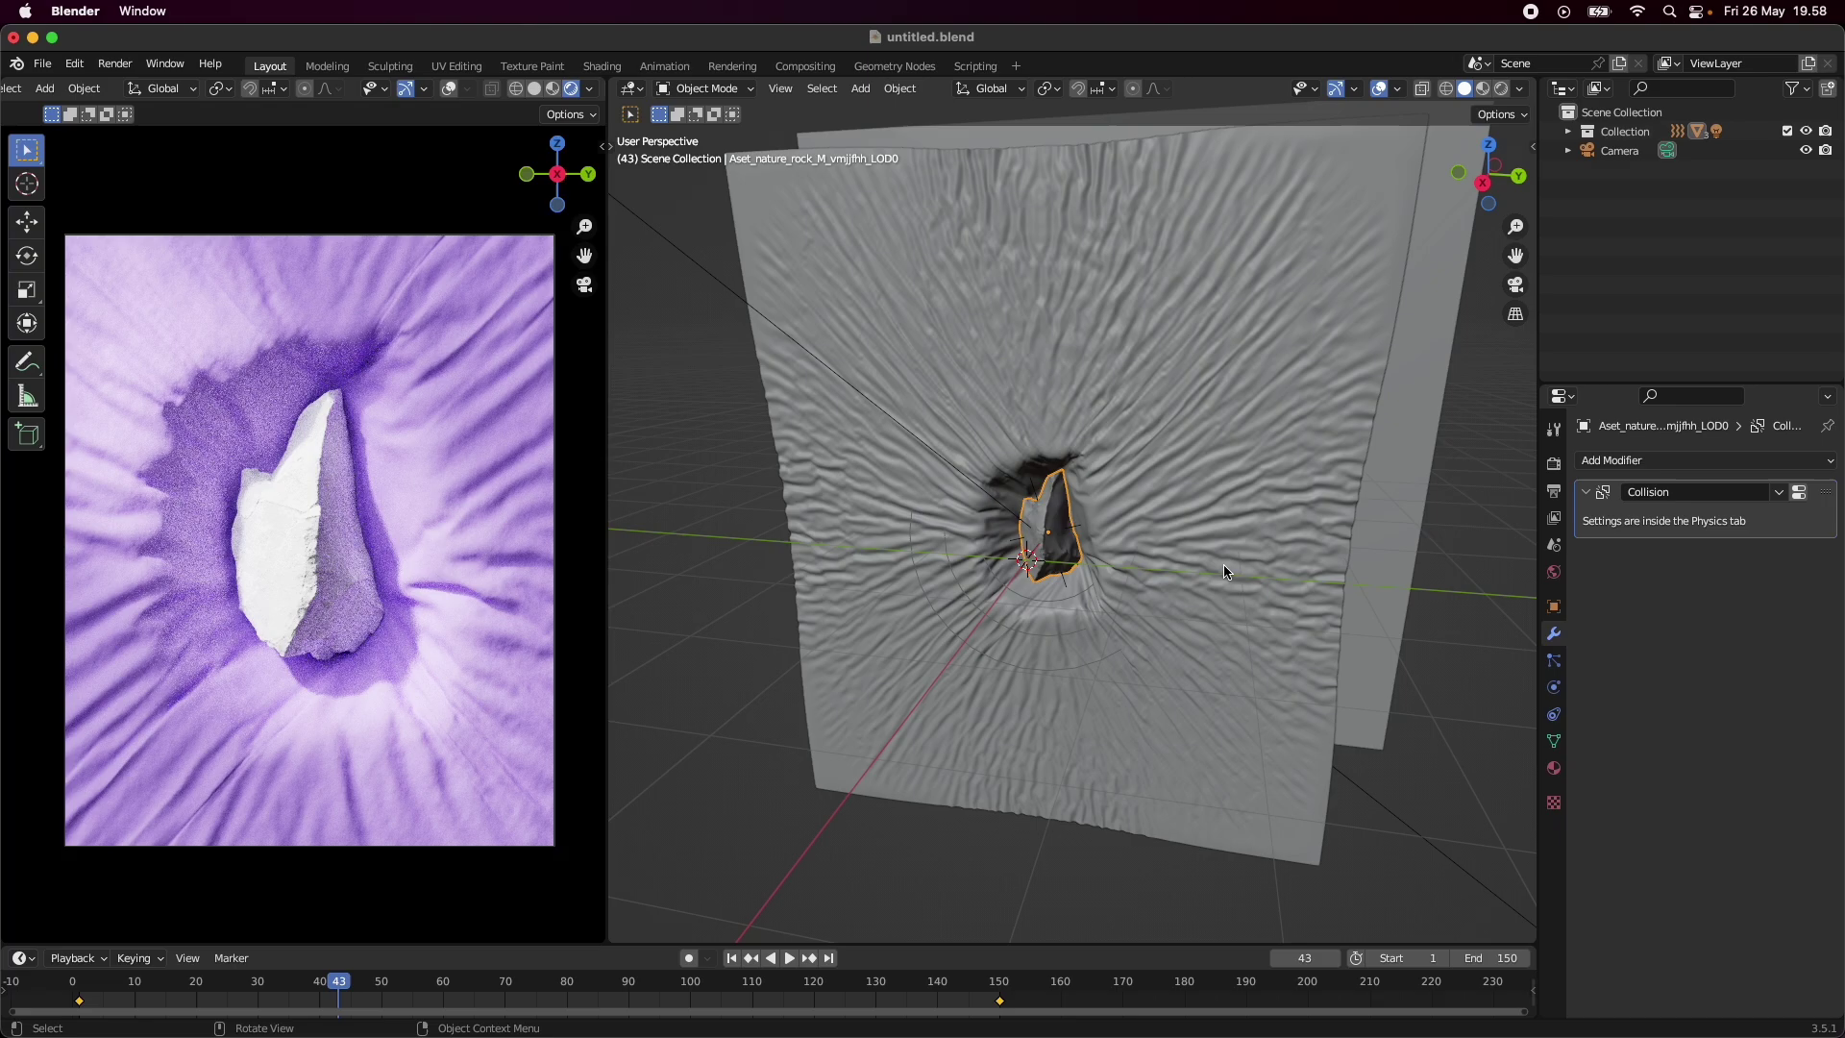
{"action": "left_click", "coordinate": [1243, 533]}
{"action": "mouse_move", "coordinate": [1244, 533]}
{"action": "middle_mouse_down"}
{"action": "mouse_move", "coordinate": [1179, 613]}
{"action": "mouse_move", "coordinate": [1026, 575]}
{"action": "middle_mouse_up"}
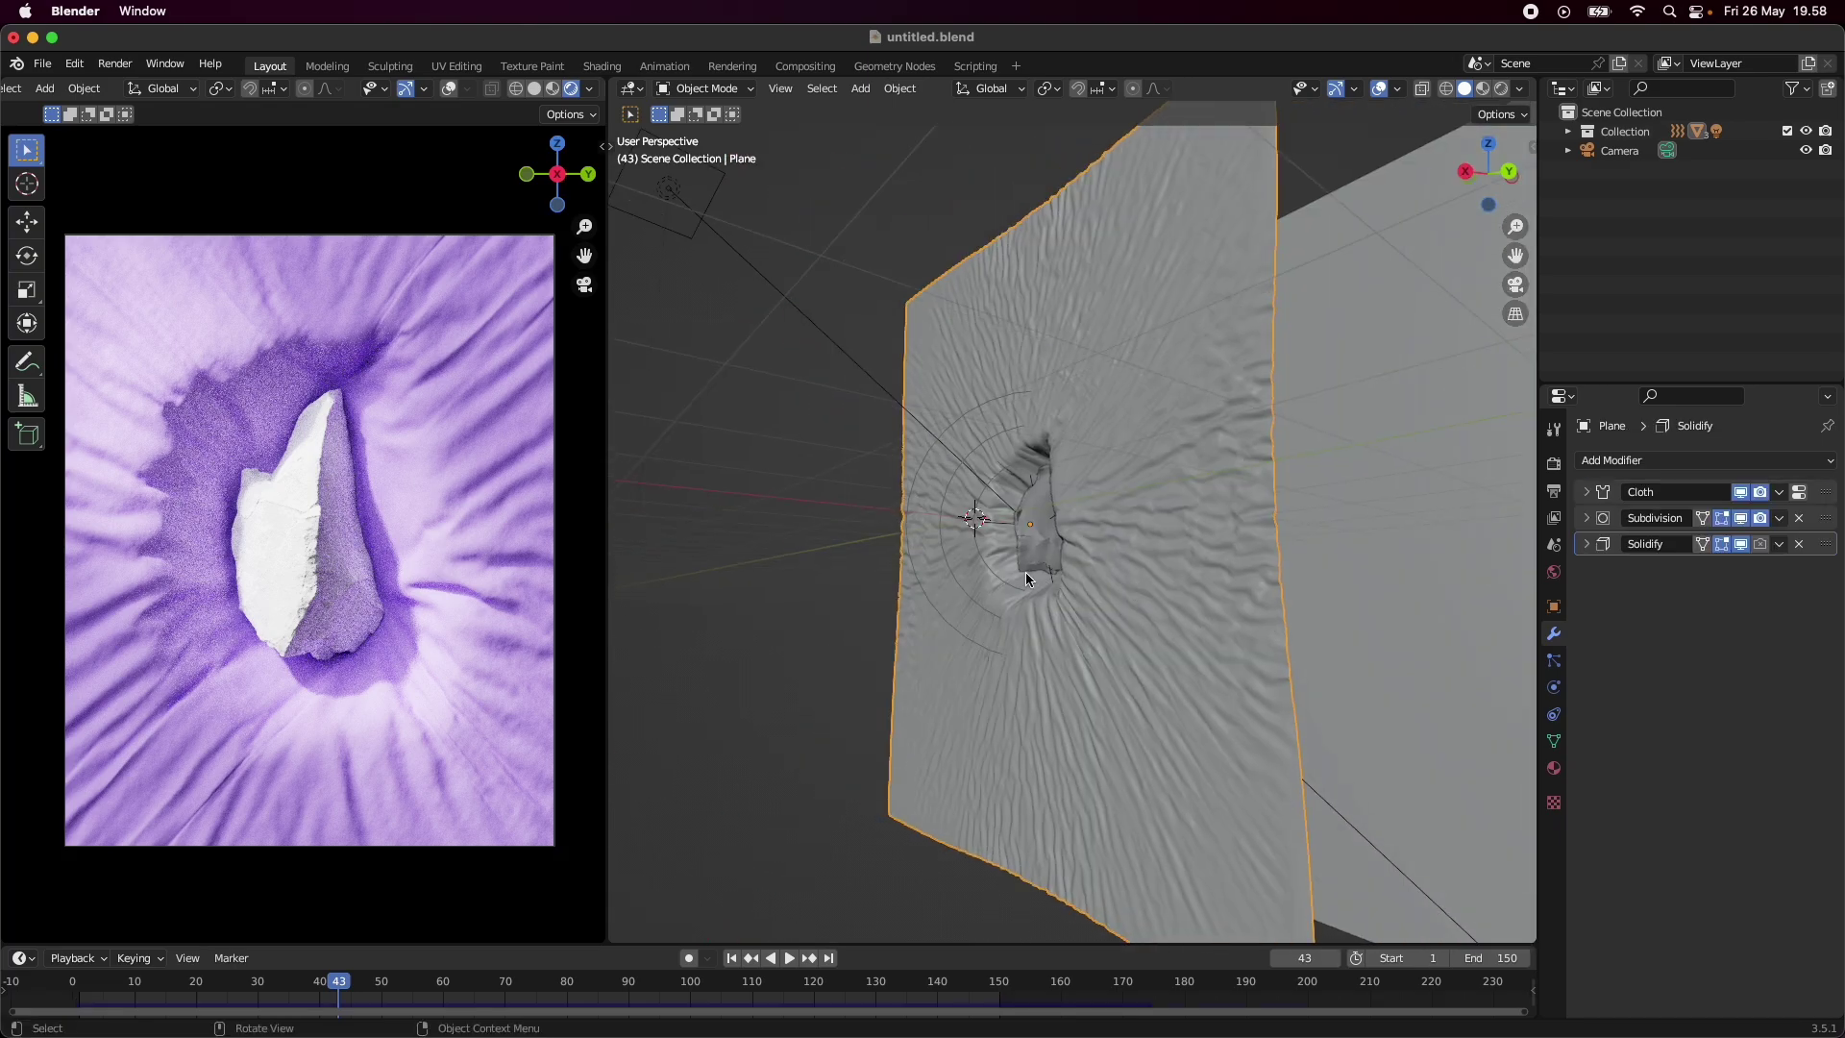
- Inspect the force field's Point shape and -500 strength, then select the cloth plane
{"action": "left_click", "coordinate": [918, 538]}
{"action": "mouse_move", "coordinate": [927, 539]}
{"action": "middle_mouse_down"}
{"action": "mouse_move", "coordinate": [869, 618]}
{"action": "mouse_move", "coordinate": [960, 643]}
{"action": "mouse_move", "coordinate": [1208, 646]}
{"action": "mouse_move", "coordinate": [897, 647]}
{"action": "mouse_move", "coordinate": [920, 654]}
{"action": "middle_mouse_up"}
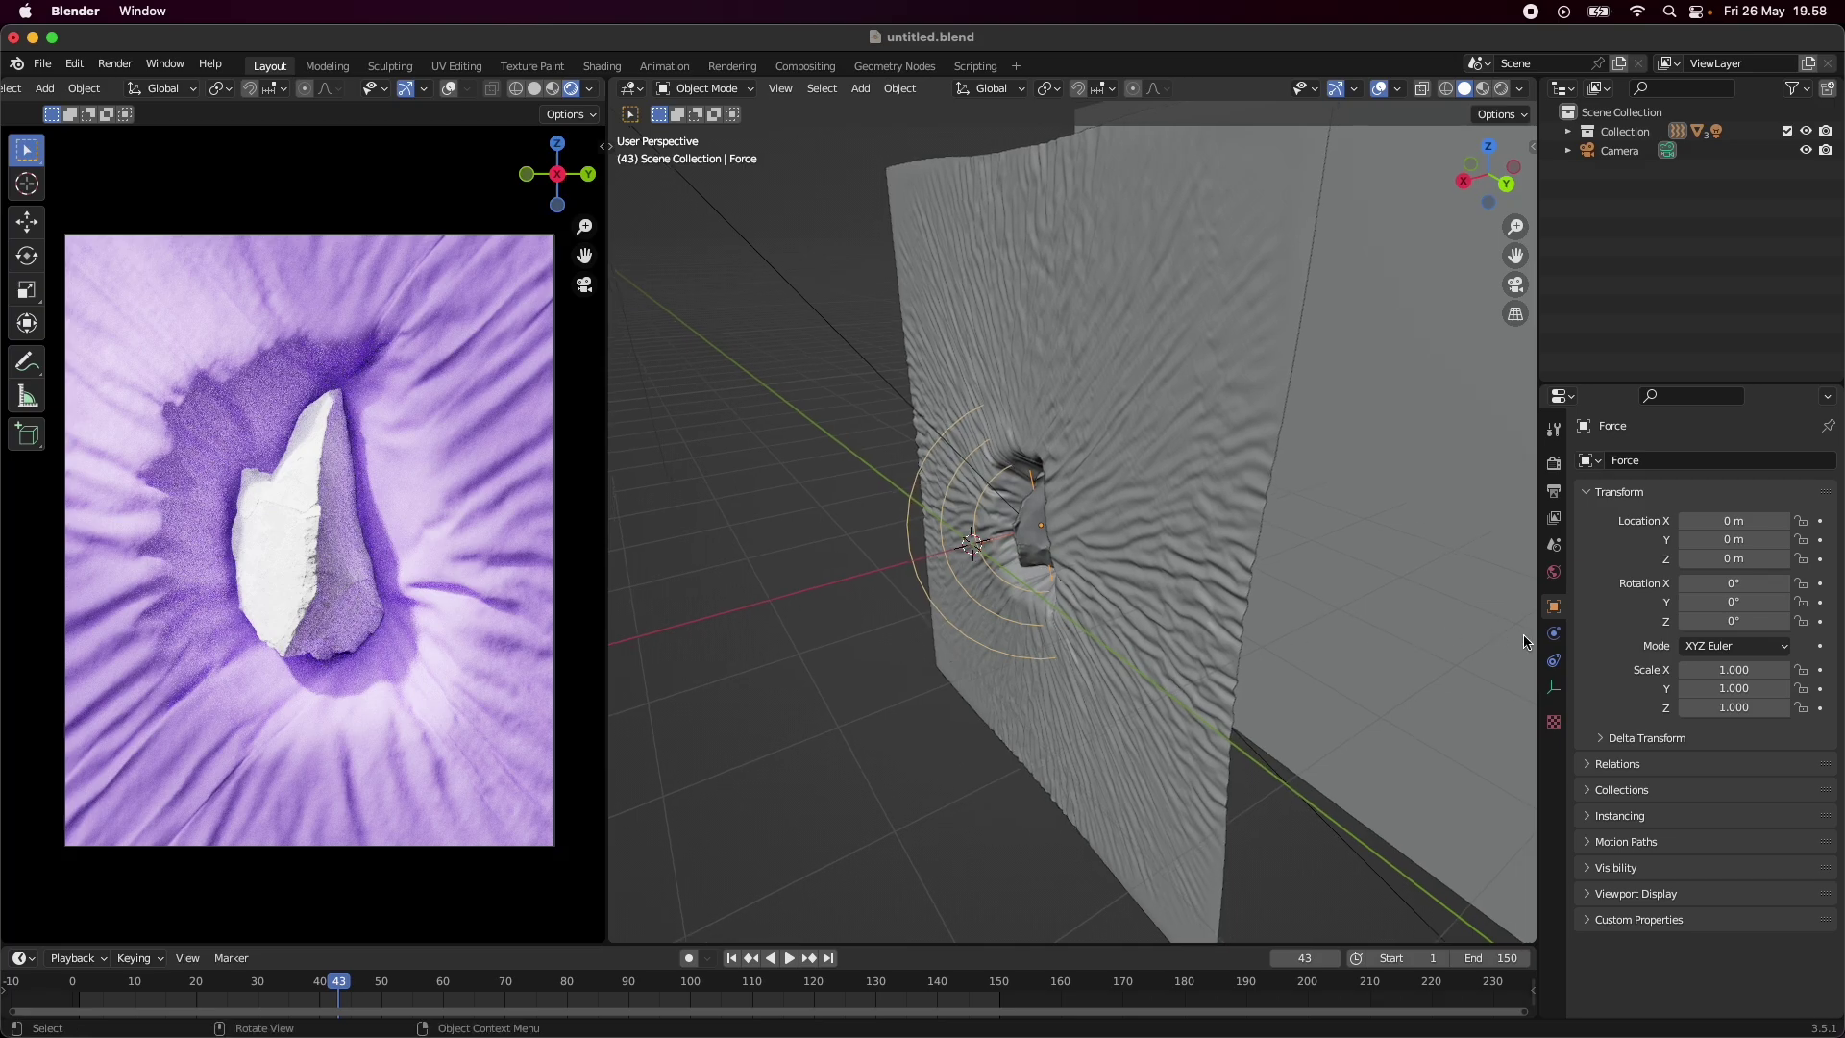
{"action": "left_click", "coordinate": [1553, 634]}
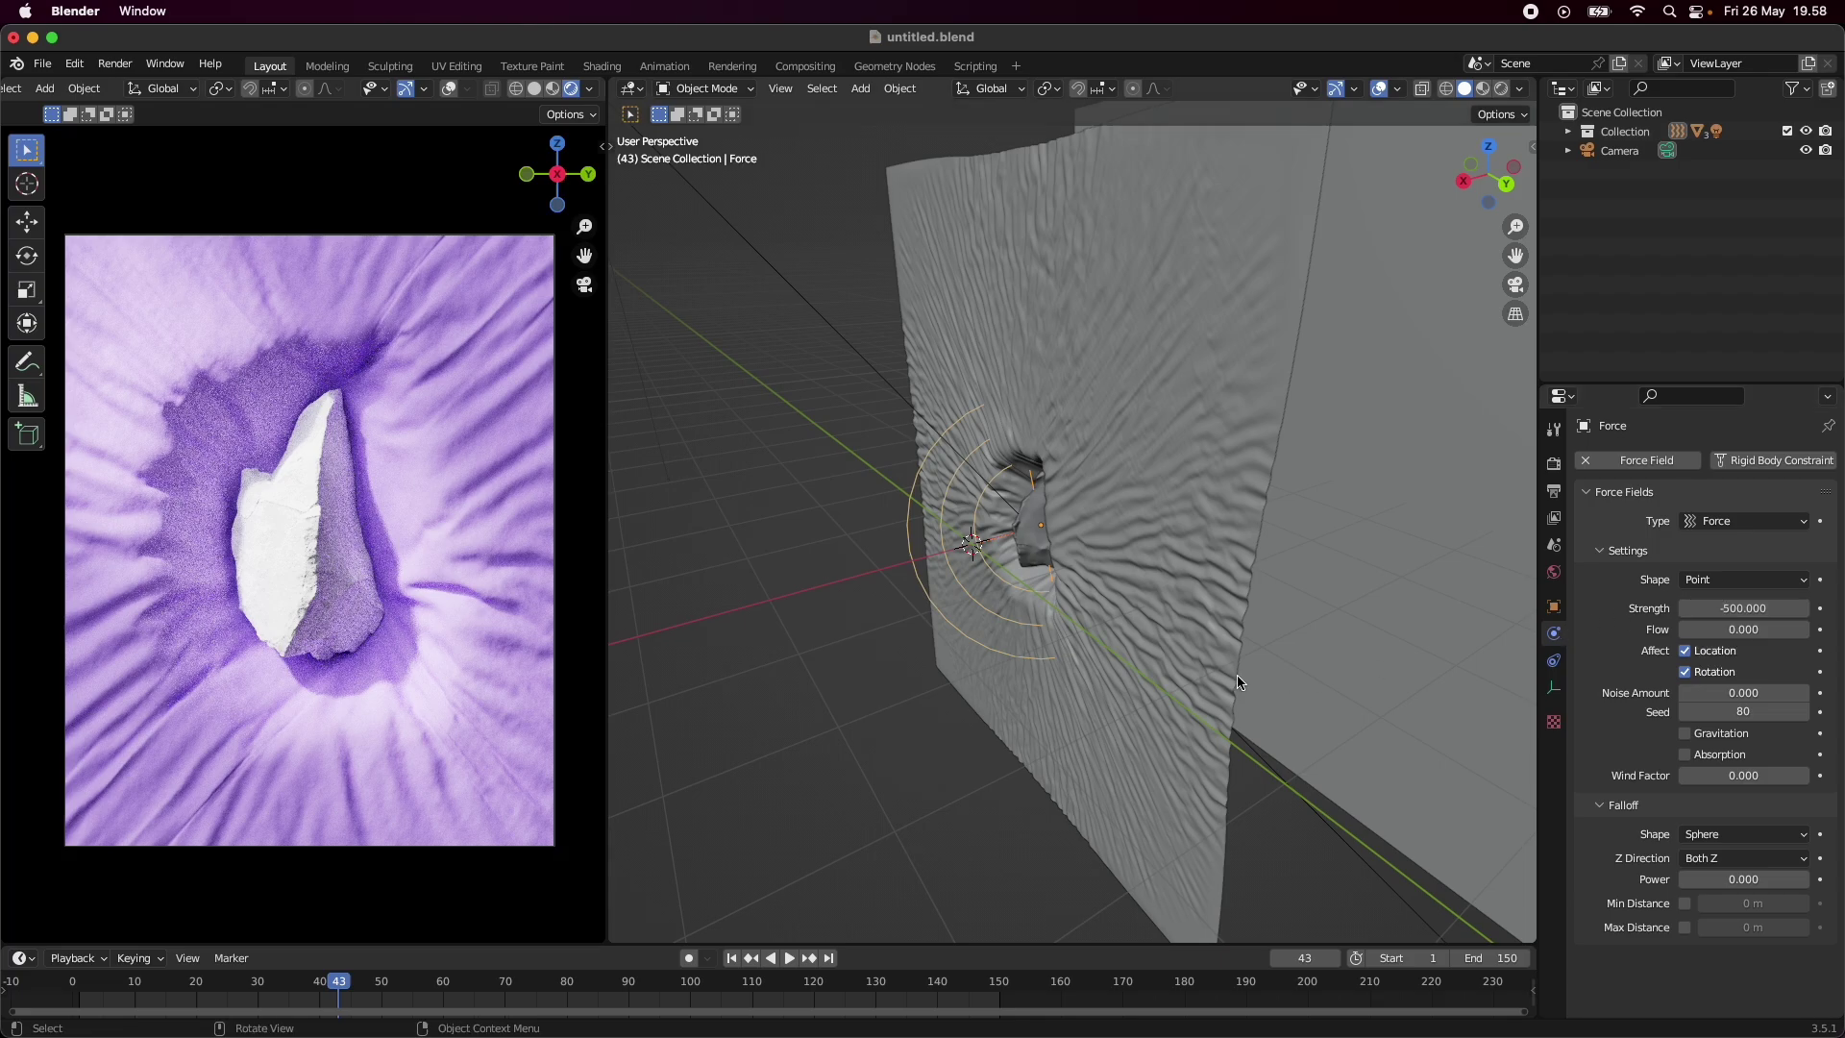
{"action": "middle_click_drag", "start_coordinate": [1116, 673], "coordinate": [1268, 612]}
{"action": "left_click", "coordinate": [1165, 424]}
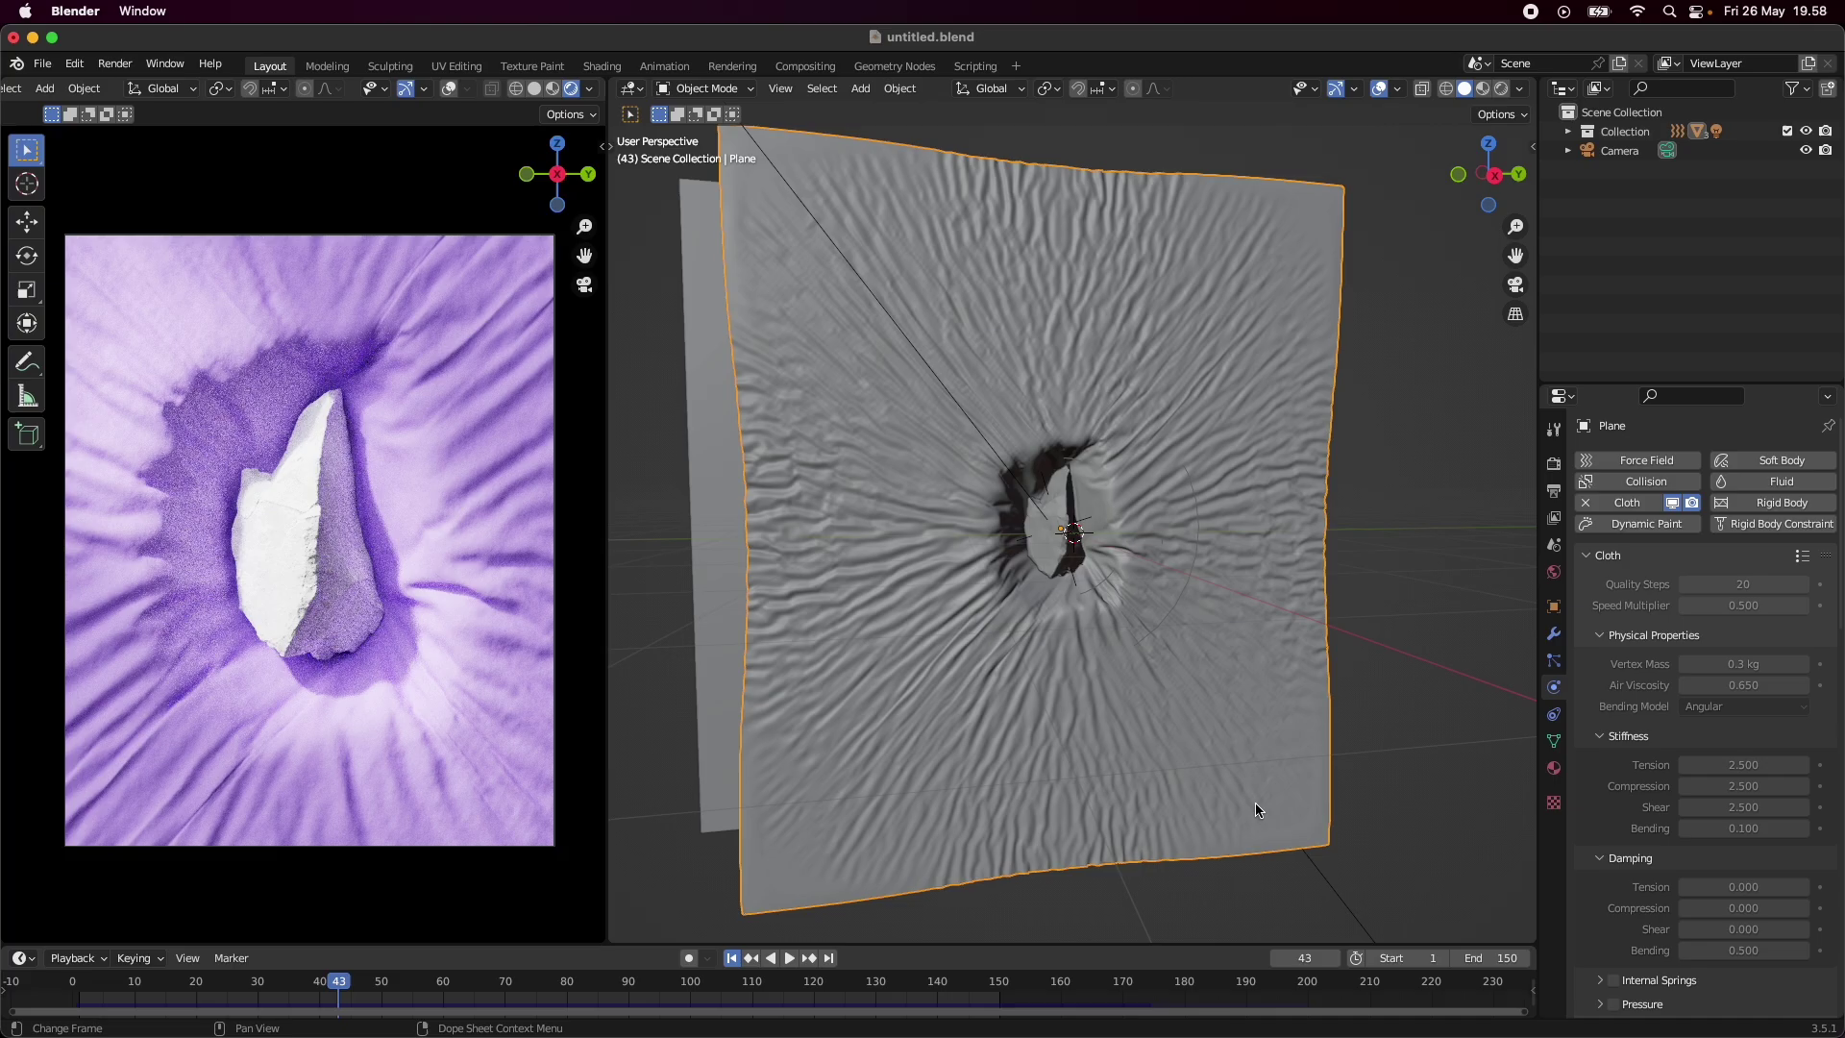
- Rewind to frame 1 and view the flat cloth's dense mesh in X-ray
{"action": "key", "text": "shift+Left"}
{"action": "middle_click_drag", "start_coordinate": [1253, 735], "coordinate": [1116, 763]}
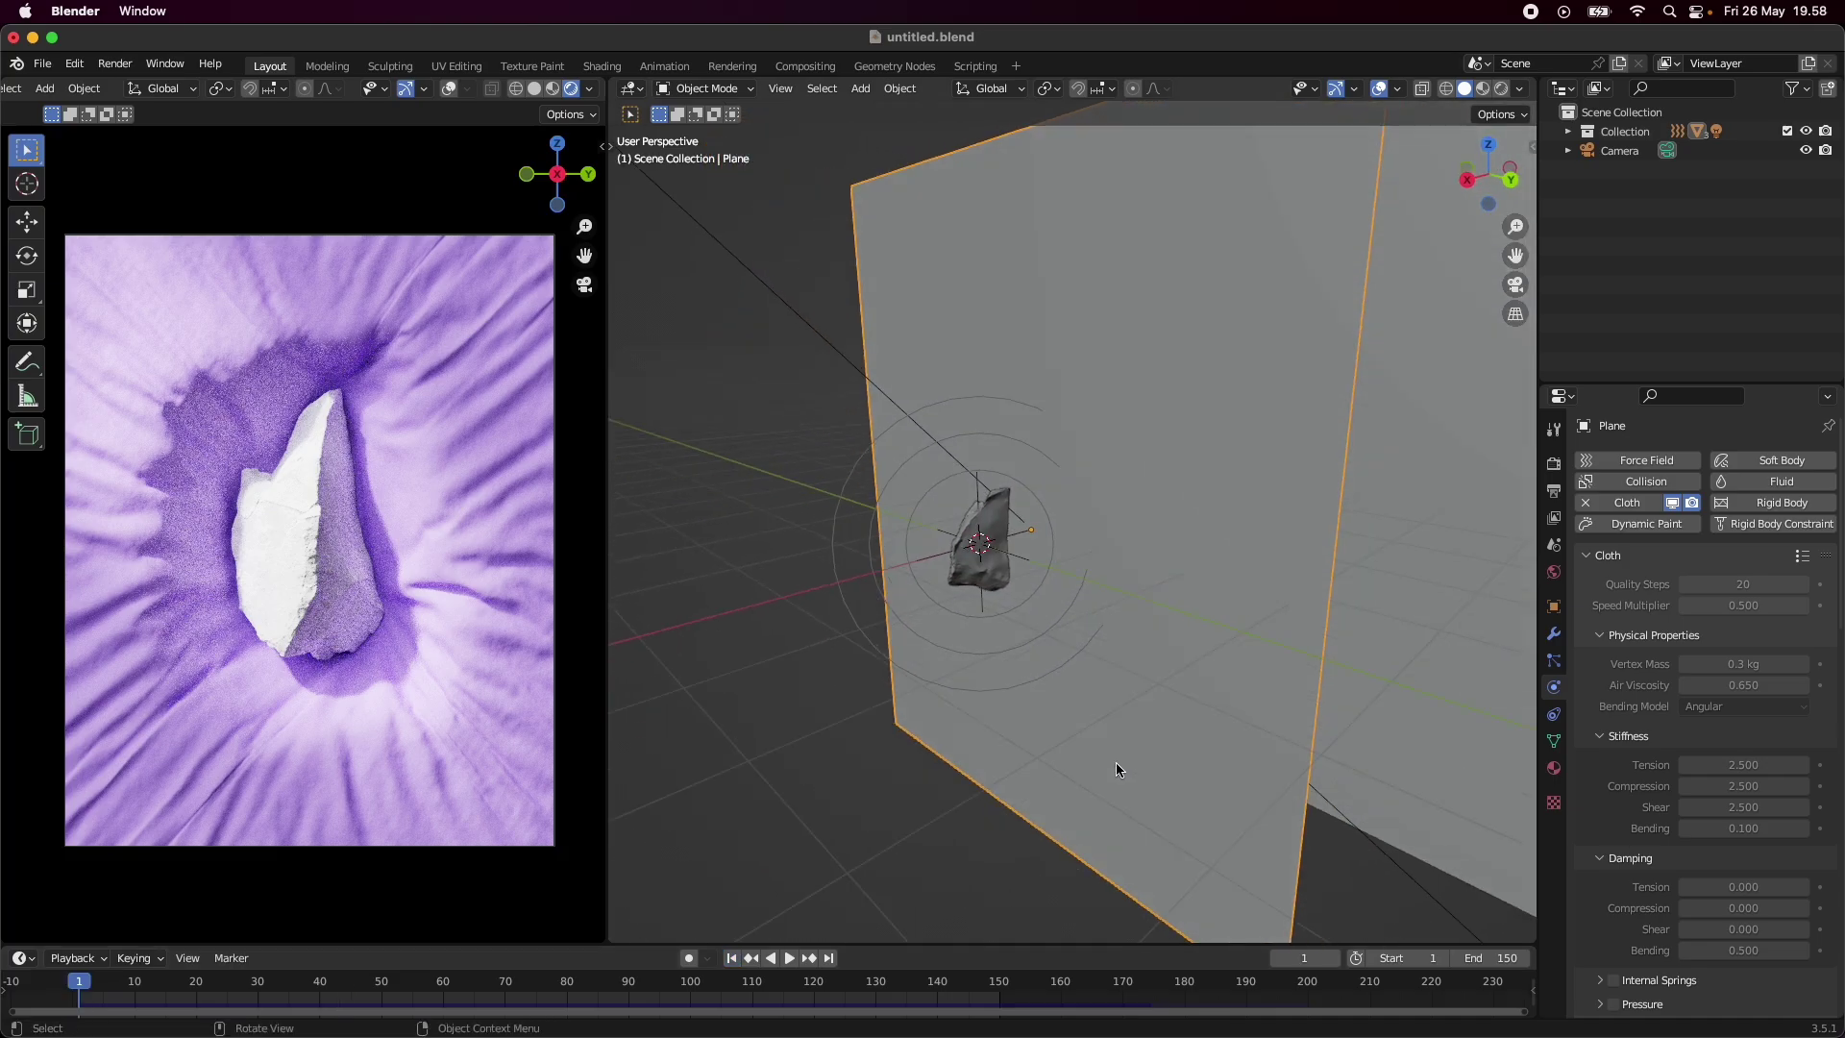
{"action": "left_click", "coordinate": [1446, 88]}
{"action": "mouse_move", "coordinate": [1297, 289]}
{"action": "middle_mouse_down"}
{"action": "mouse_move", "coordinate": [1249, 538]}
{"action": "mouse_move", "coordinate": [1299, 623]}
{"action": "mouse_move", "coordinate": [807, 560]}
{"action": "mouse_move", "coordinate": [942, 564]}
{"action": "mouse_move", "coordinate": [855, 576]}
{"action": "mouse_move", "coordinate": [884, 588]}
{"action": "middle_mouse_up"}
- Look closer at the cloth and rock, turn X-ray off, and show the modifier stack
{"action": "scroll", "coordinate": [884, 588], "scroll_direction": "down", "scroll_amount": 5}
{"action": "middle_click_drag", "start_coordinate": [1022, 597], "coordinate": [1063, 575]}
{"action": "scroll", "coordinate": [1217, 603], "scroll_direction": "up", "scroll_amount": 5}
{"action": "middle_click_drag", "start_coordinate": [1216, 602], "coordinate": [1512, 646]}
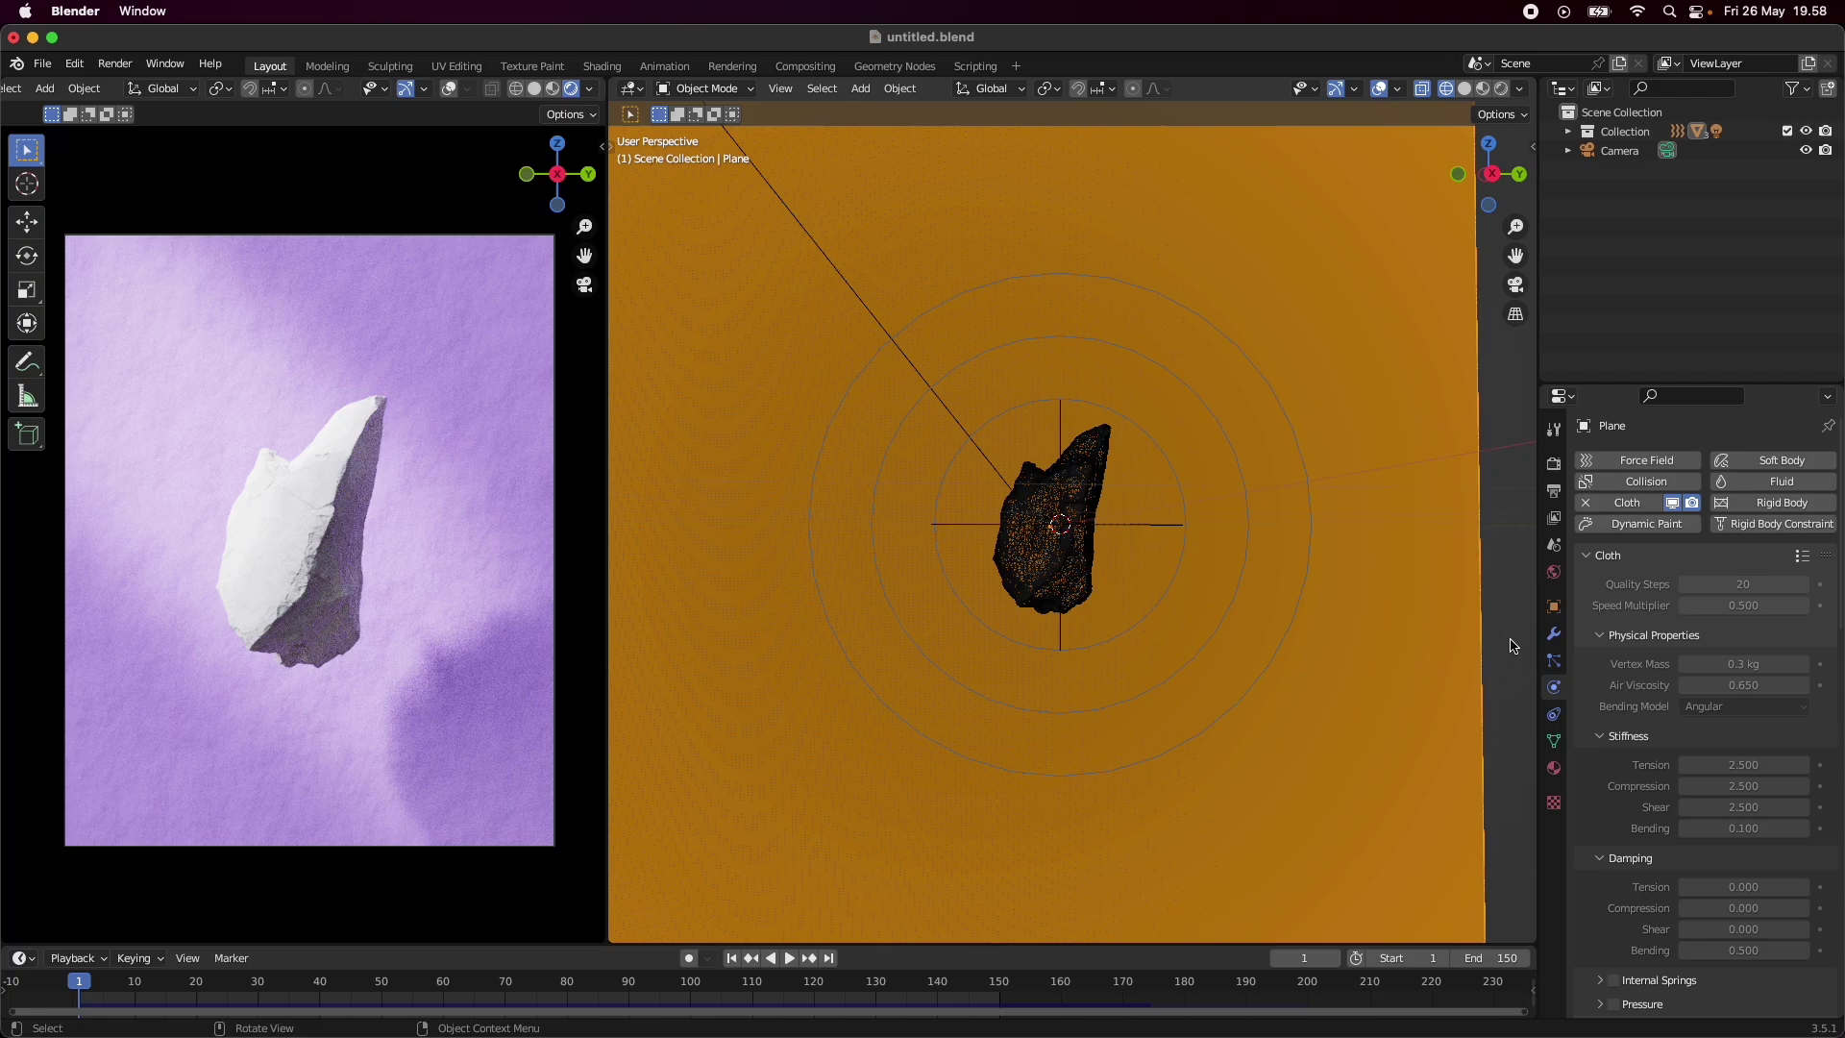
{"action": "left_click", "coordinate": [1465, 88]}
{"action": "middle_click_drag", "start_coordinate": [1410, 444], "coordinate": [1249, 500]}
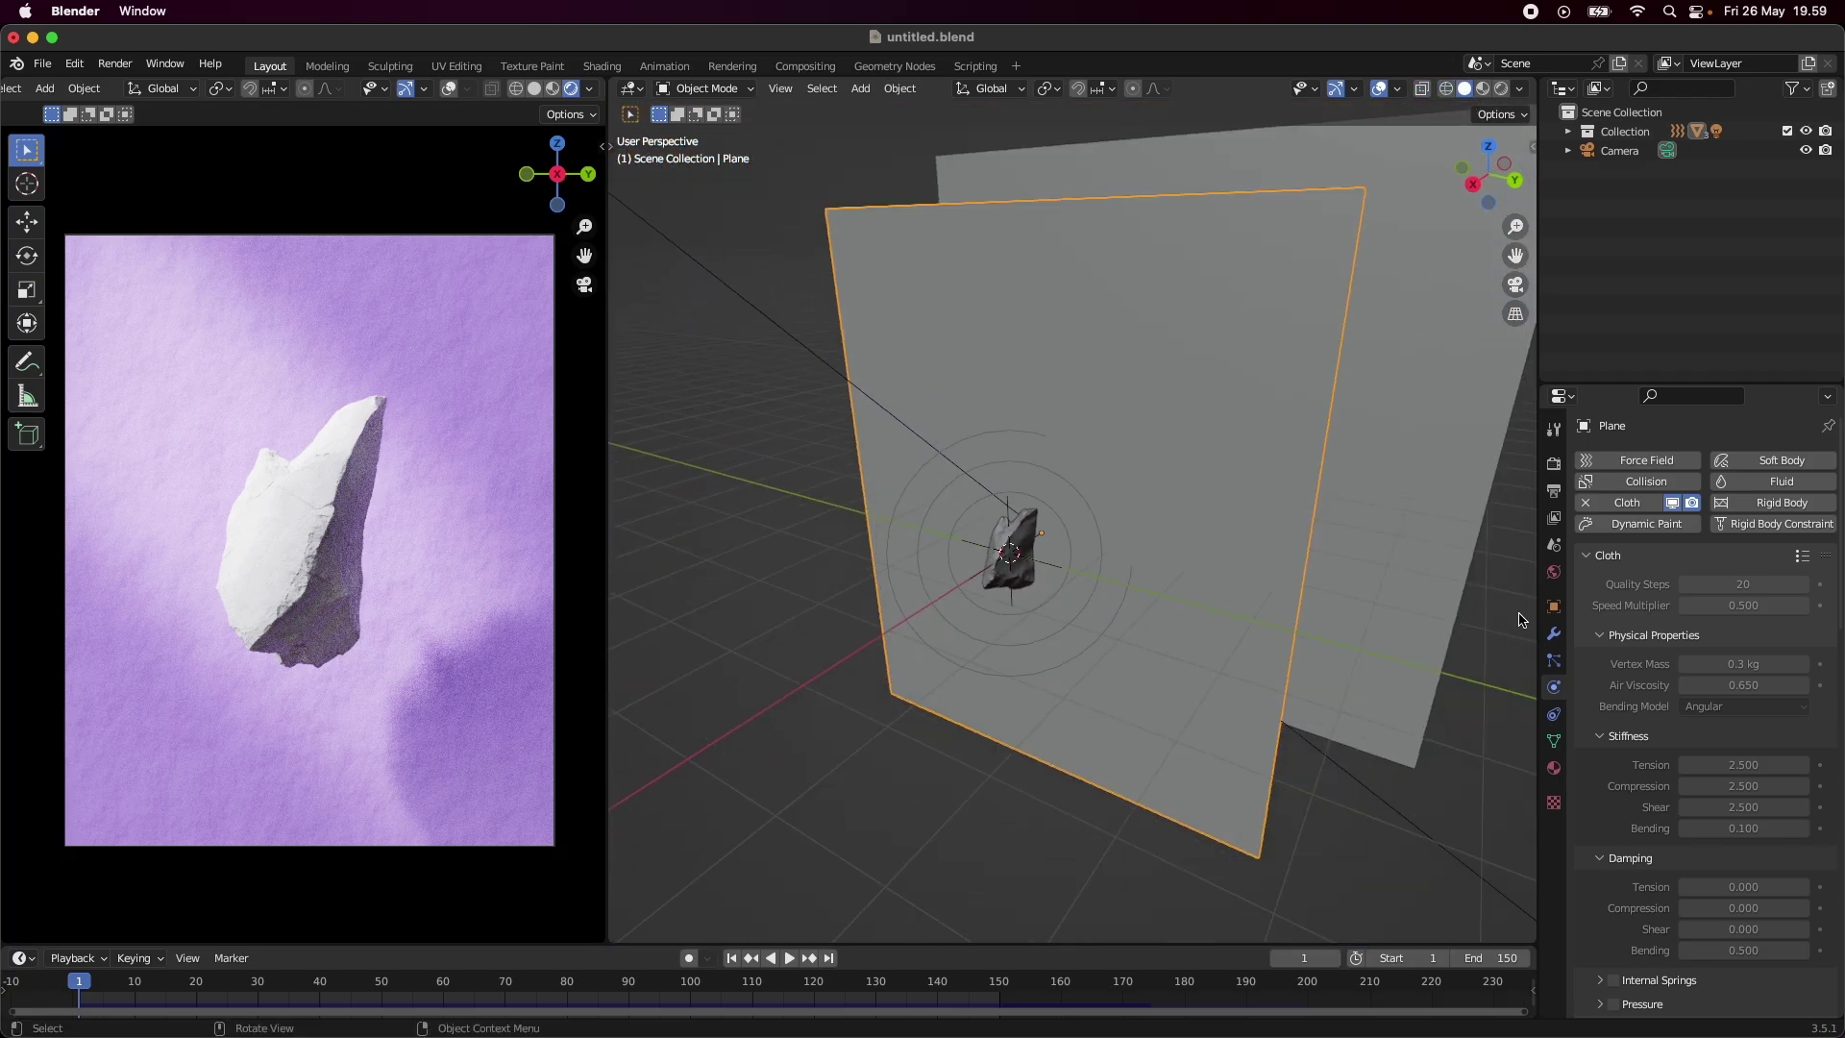
{"action": "left_click", "coordinate": [1554, 635]}
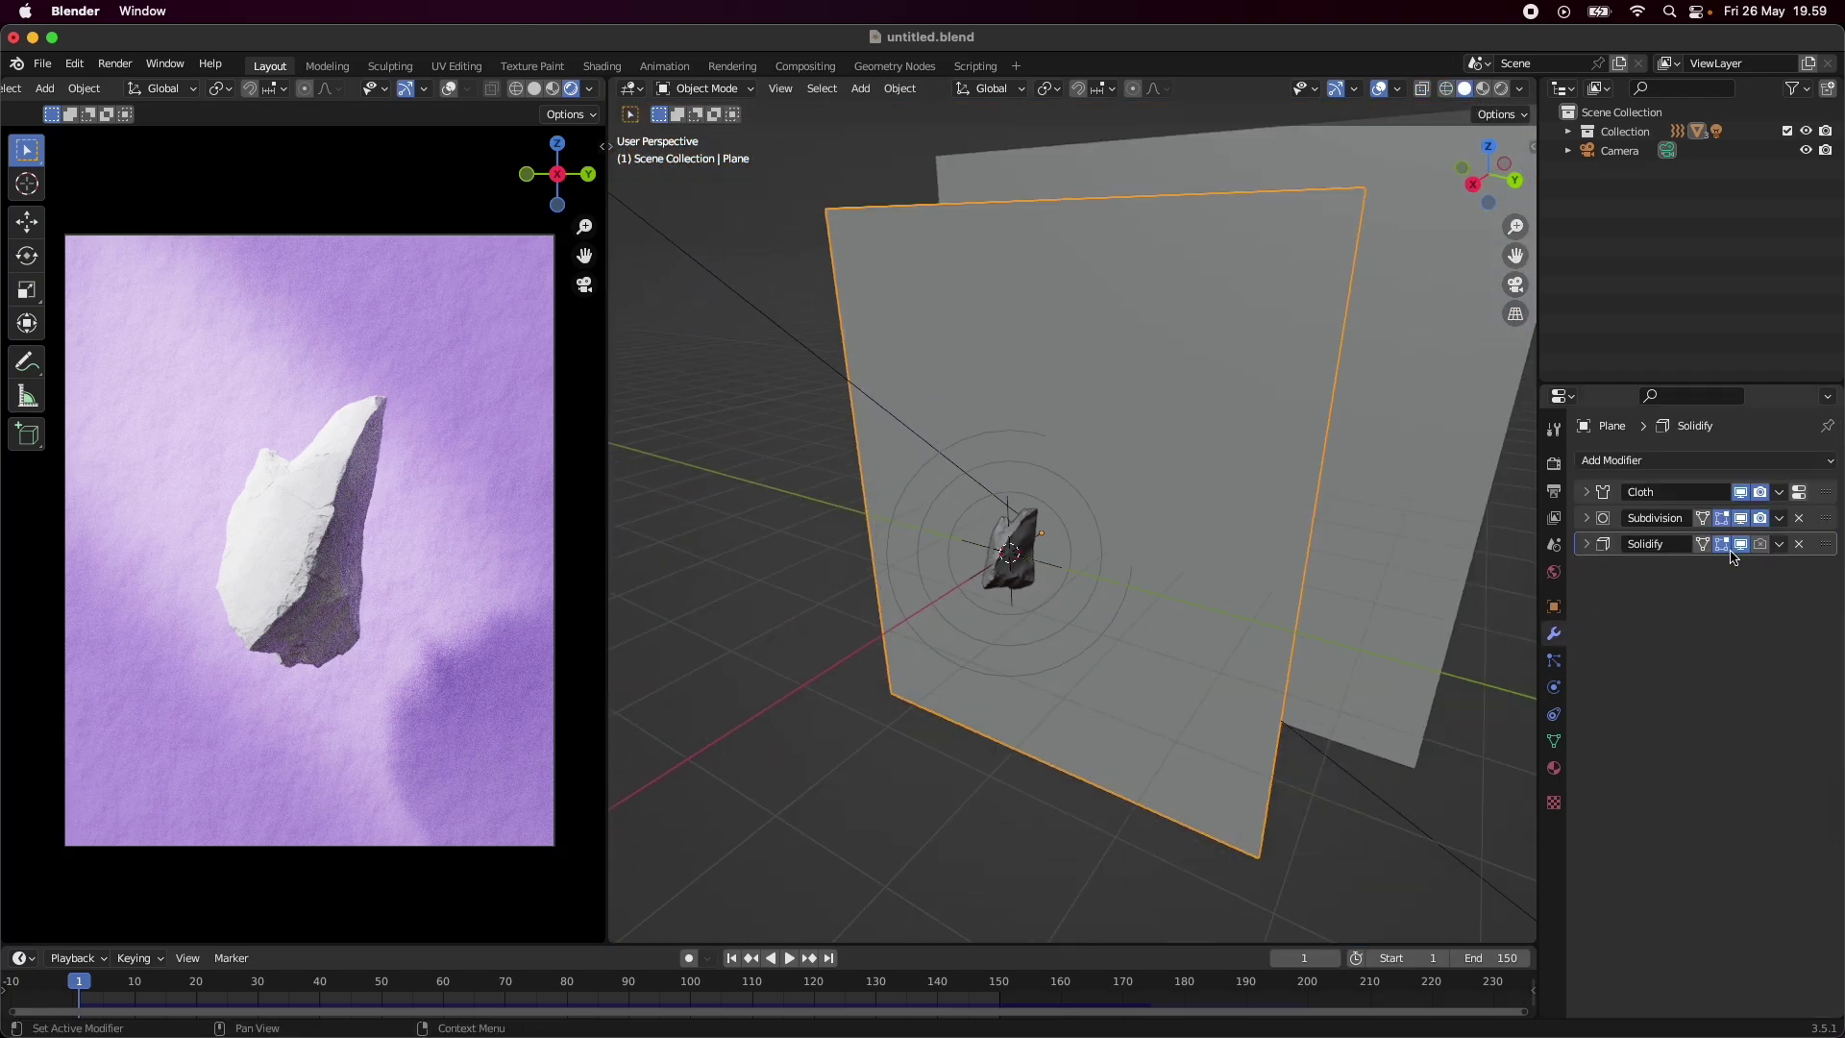
- Hide the Solidify modifier in the viewport and view the crumpled cloth at frame 80
{"action": "left_click", "coordinate": [1738, 546]}
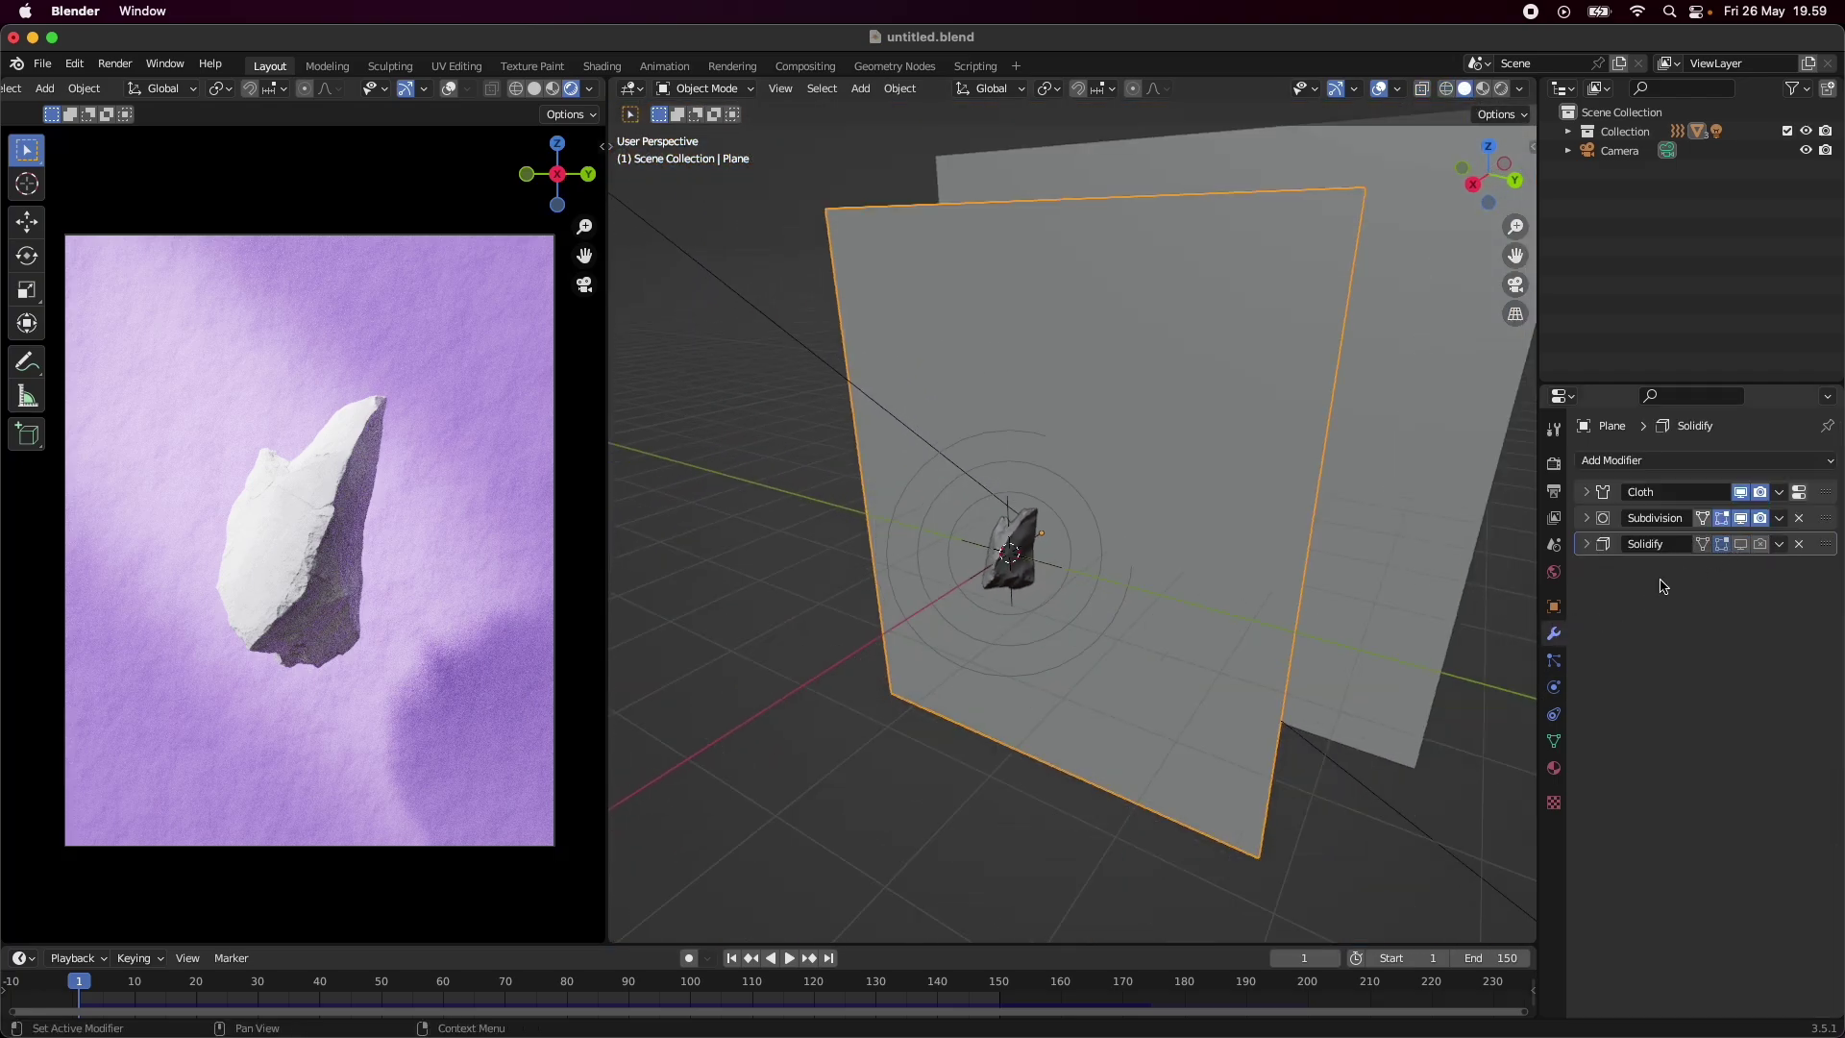
{"action": "left_click", "coordinate": [570, 992]}
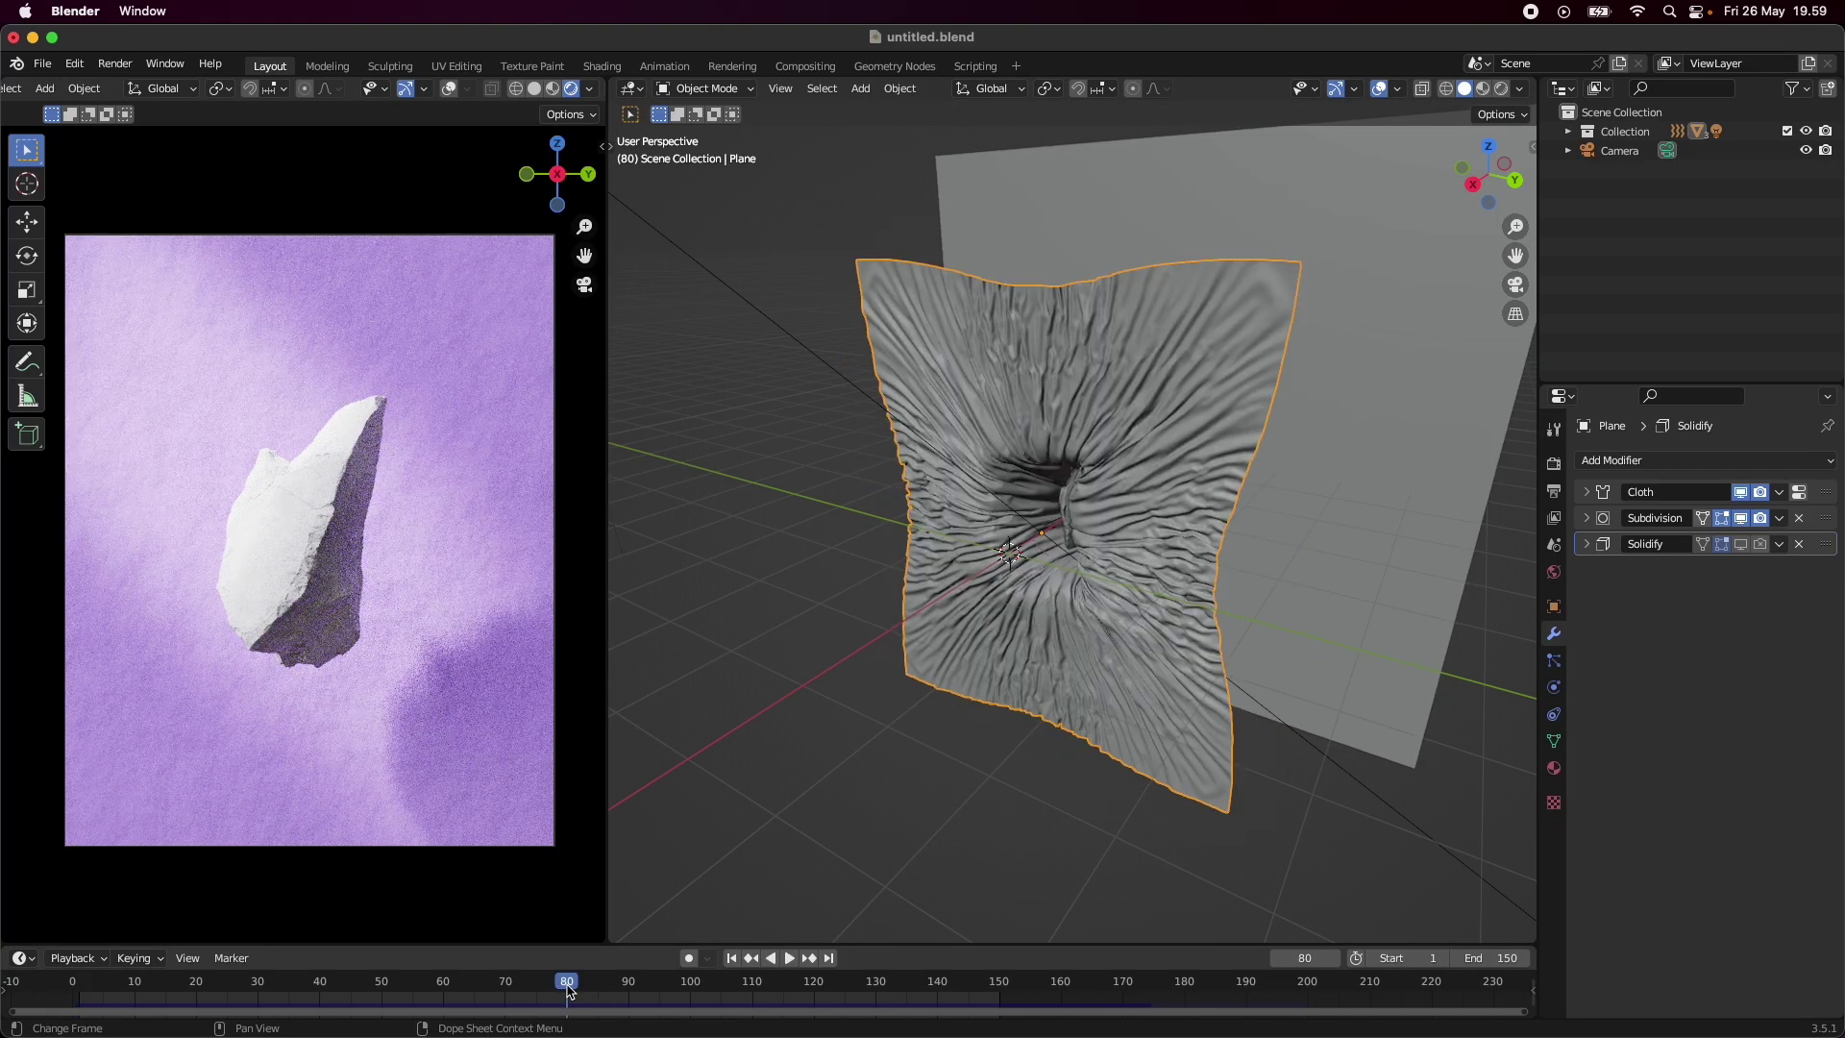
{"action": "scroll", "coordinate": [1165, 634], "scroll_direction": "up", "scroll_amount": 5}
{"action": "middle_click_drag", "start_coordinate": [1164, 634], "coordinate": [1008, 641]}
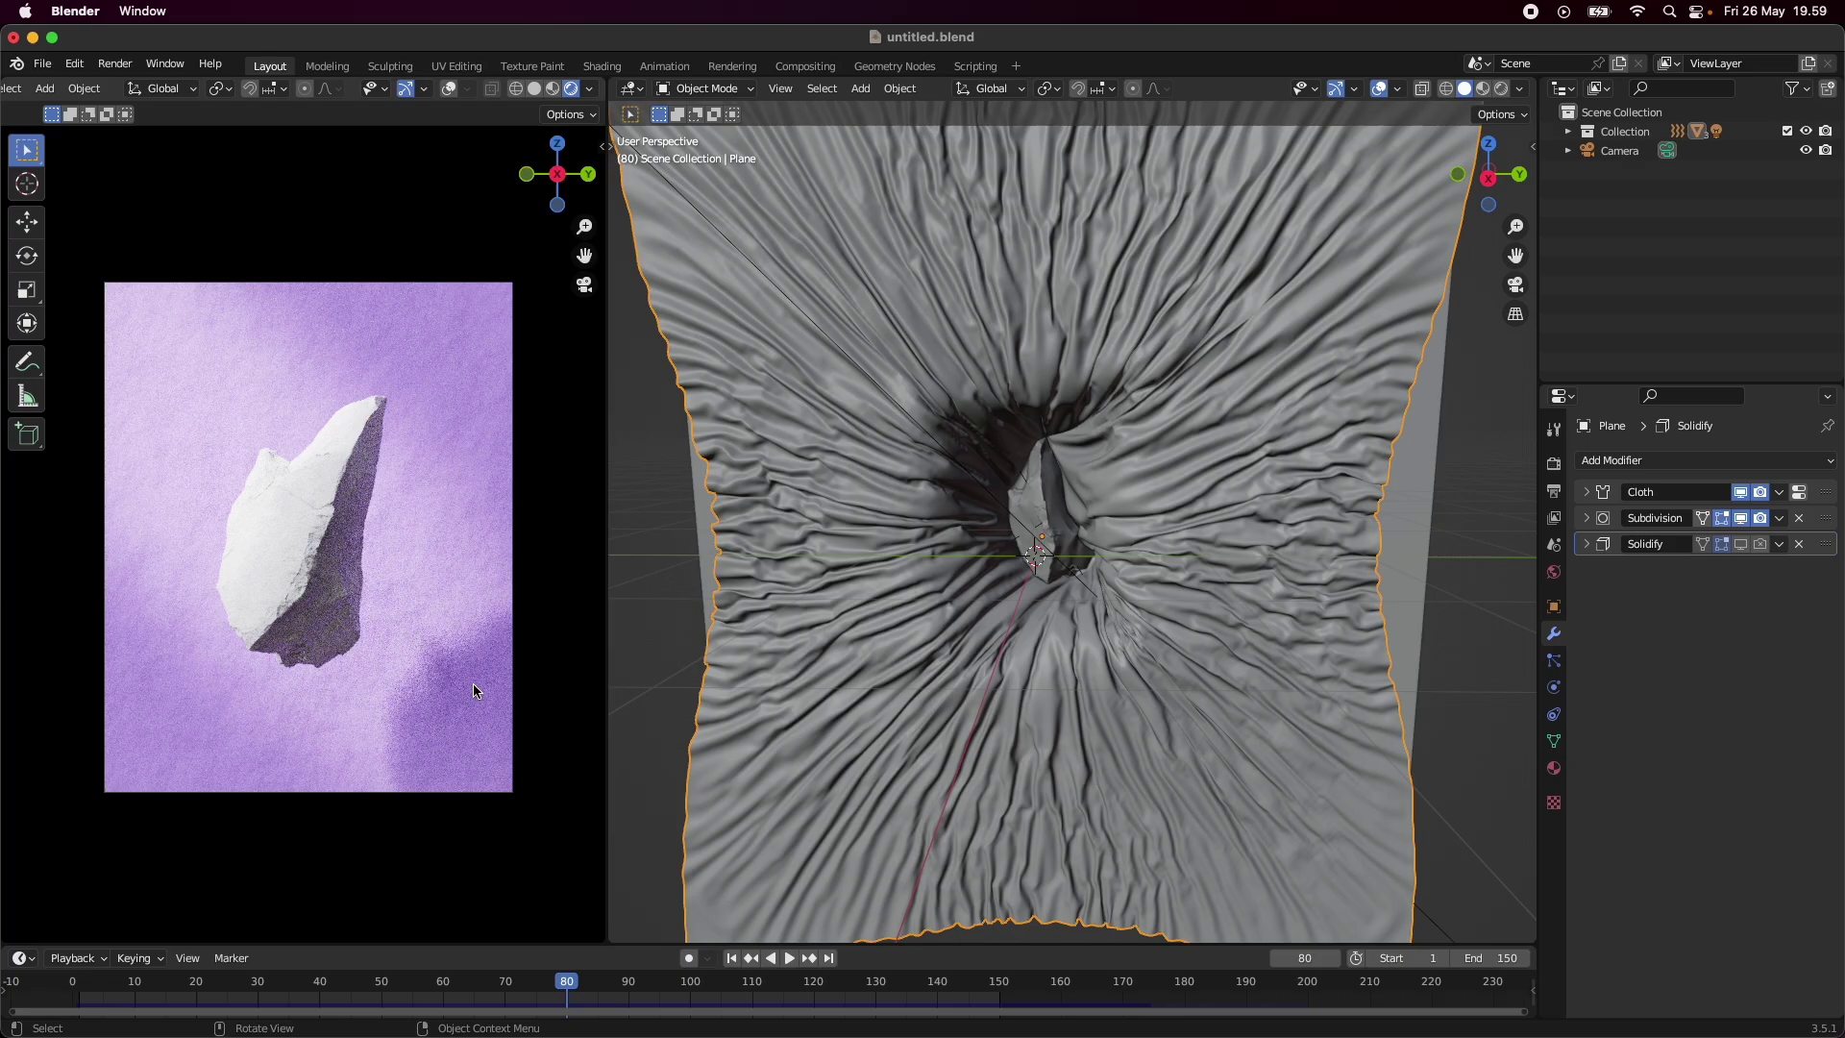
{"action": "middle_click_drag", "start_coordinate": [1207, 570], "coordinate": [1100, 653]}
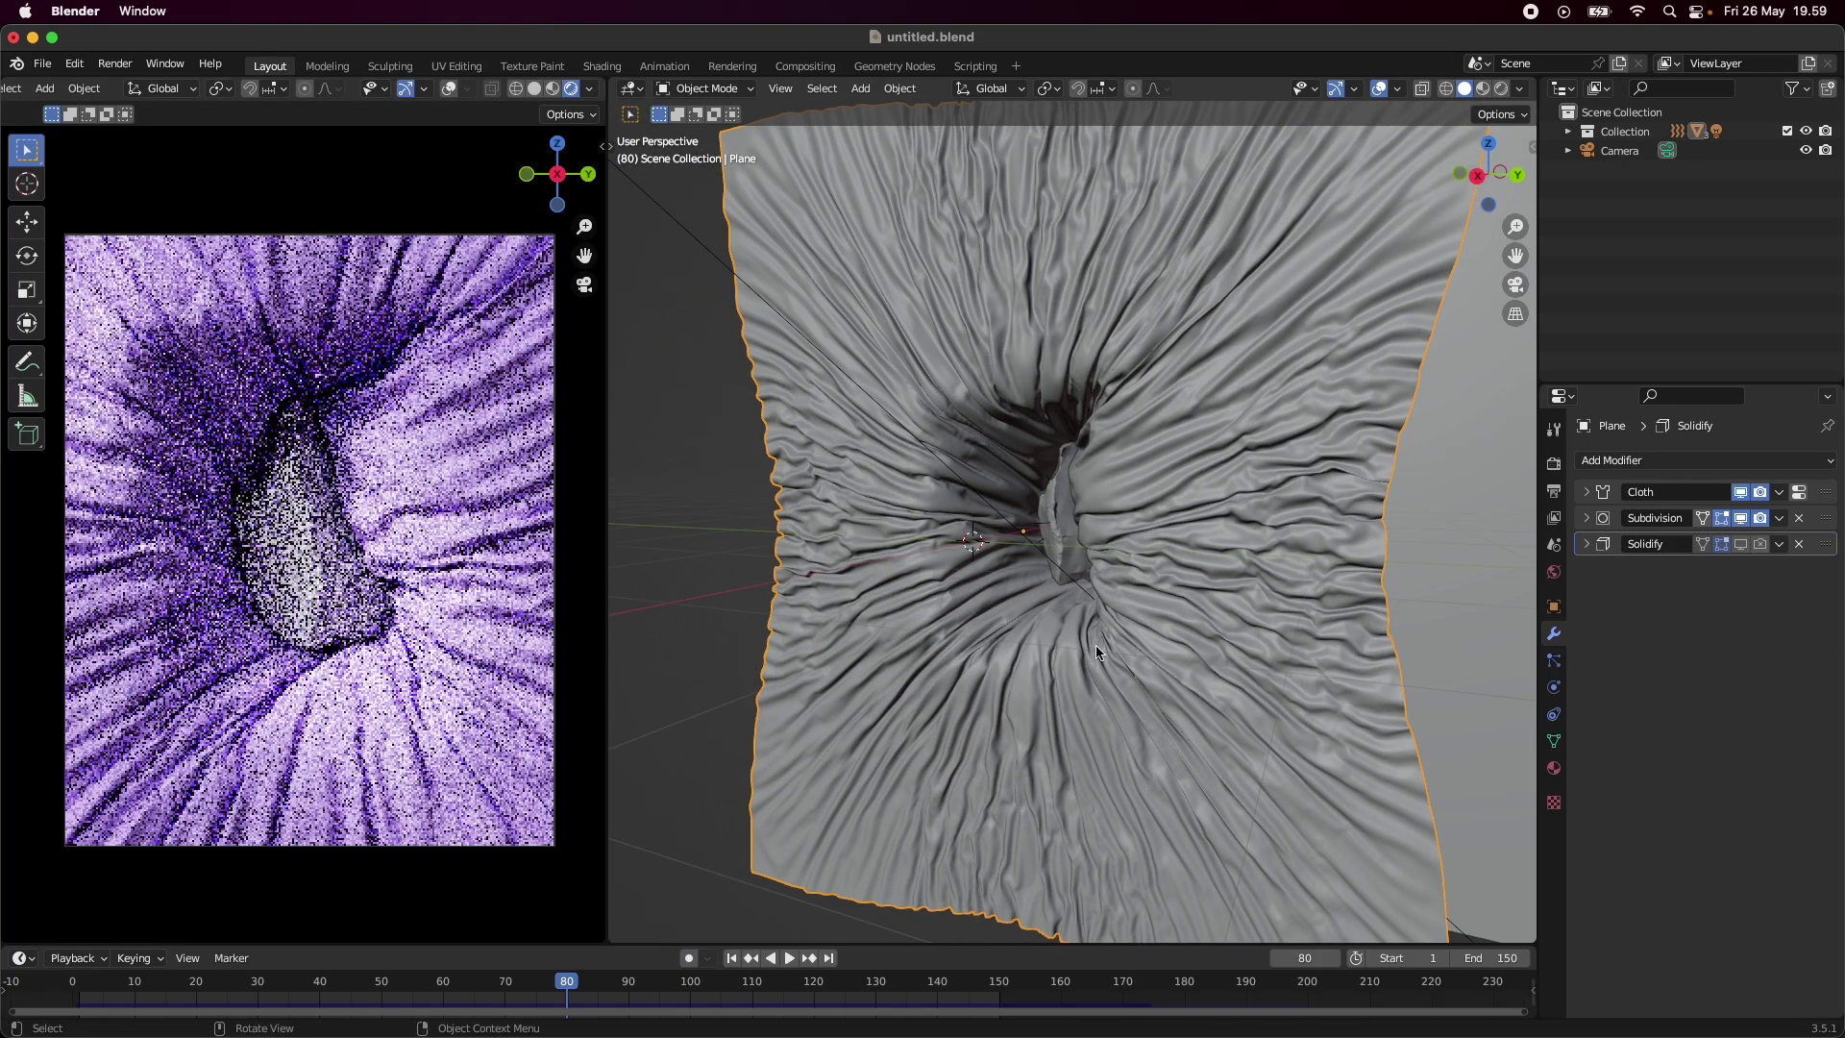
- Review the Cloth physics: collision Quality 15, 0.003 m distances, 174 cached frames
{"action": "left_click", "coordinate": [1554, 688]}
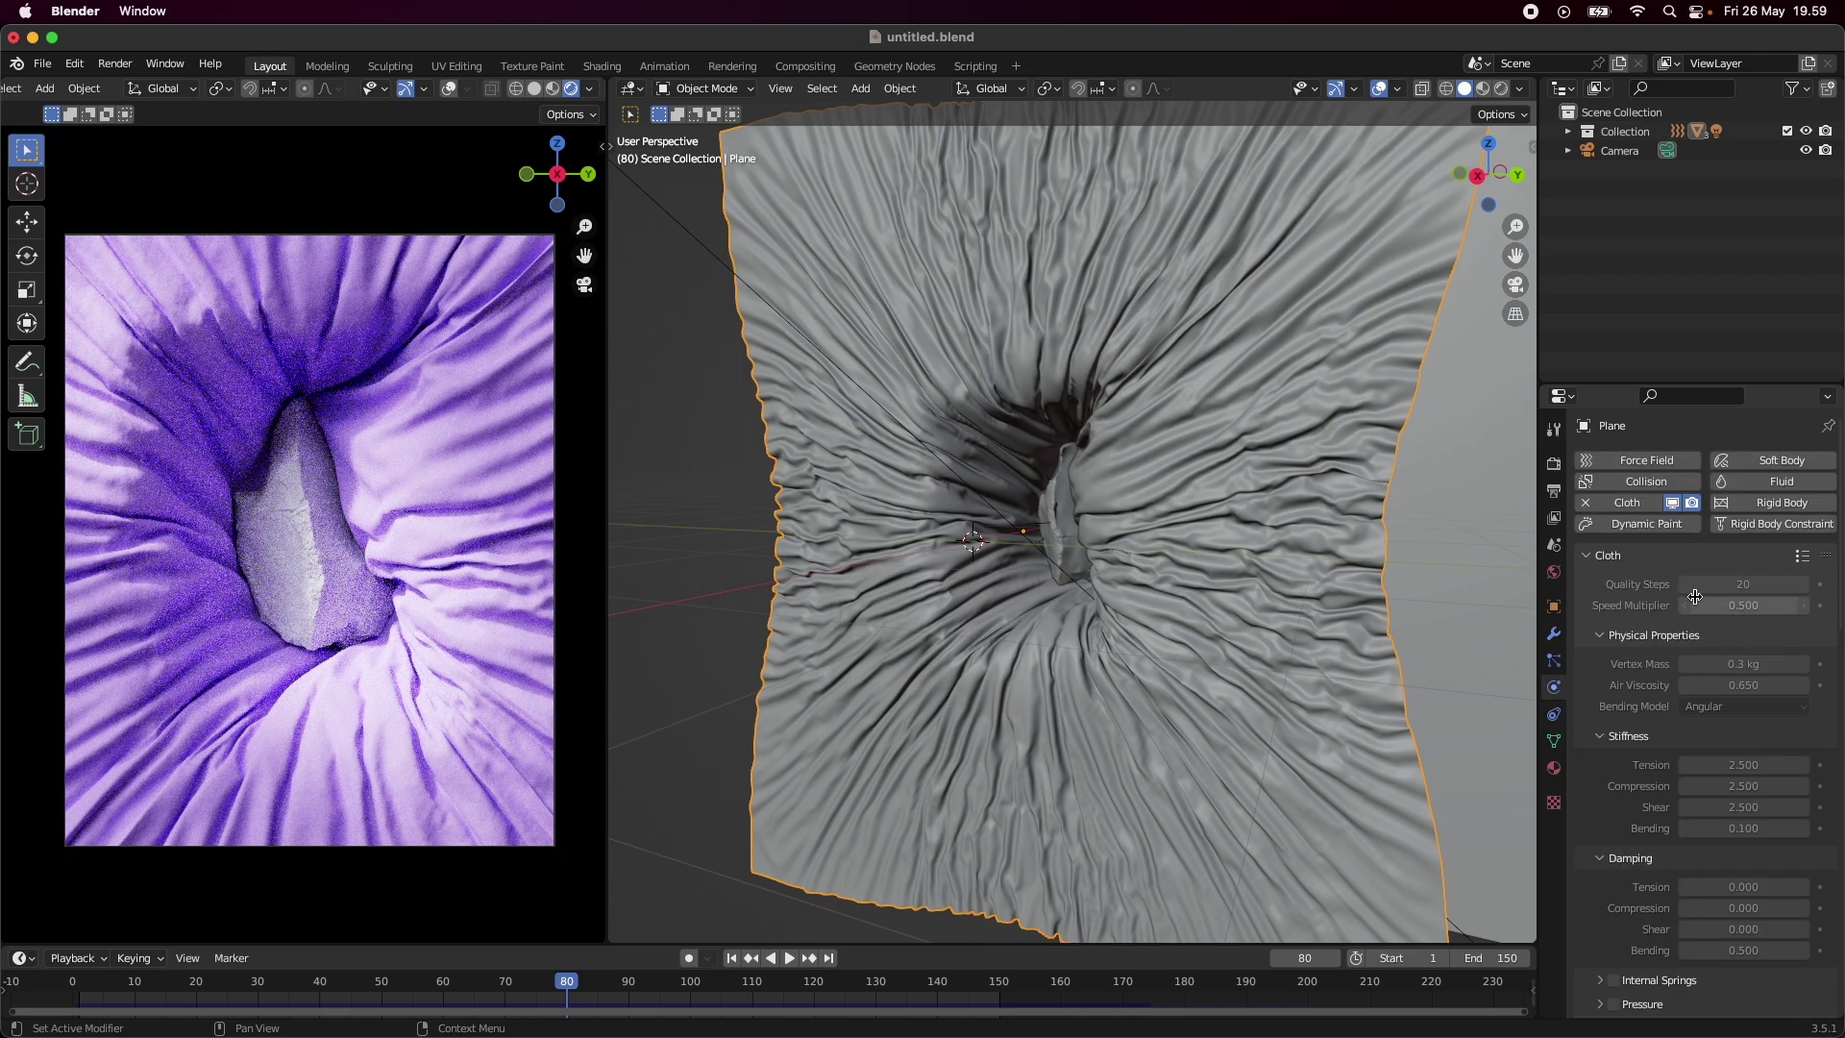
{"action": "scroll", "coordinate": [1741, 648], "scroll_direction": "down", "scroll_amount": 2}
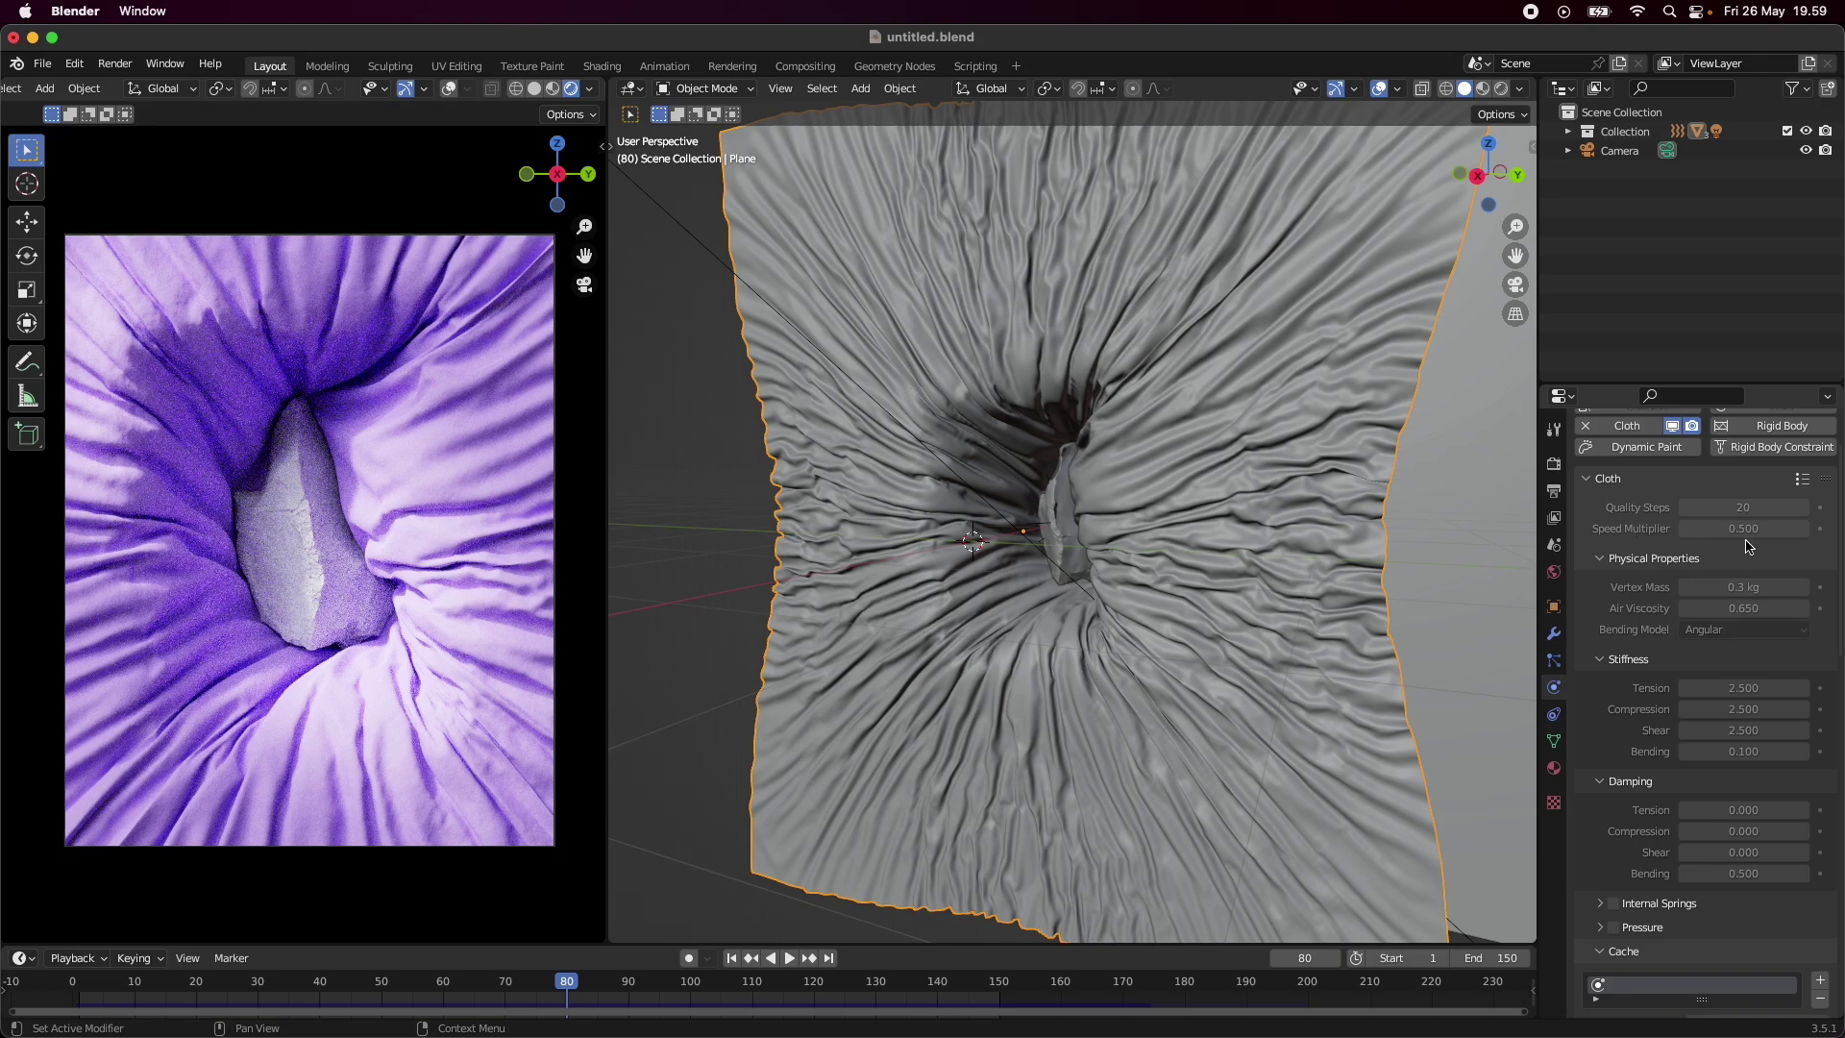
{"action": "scroll", "coordinate": [1684, 553], "scroll_direction": "down", "scroll_amount": 2}
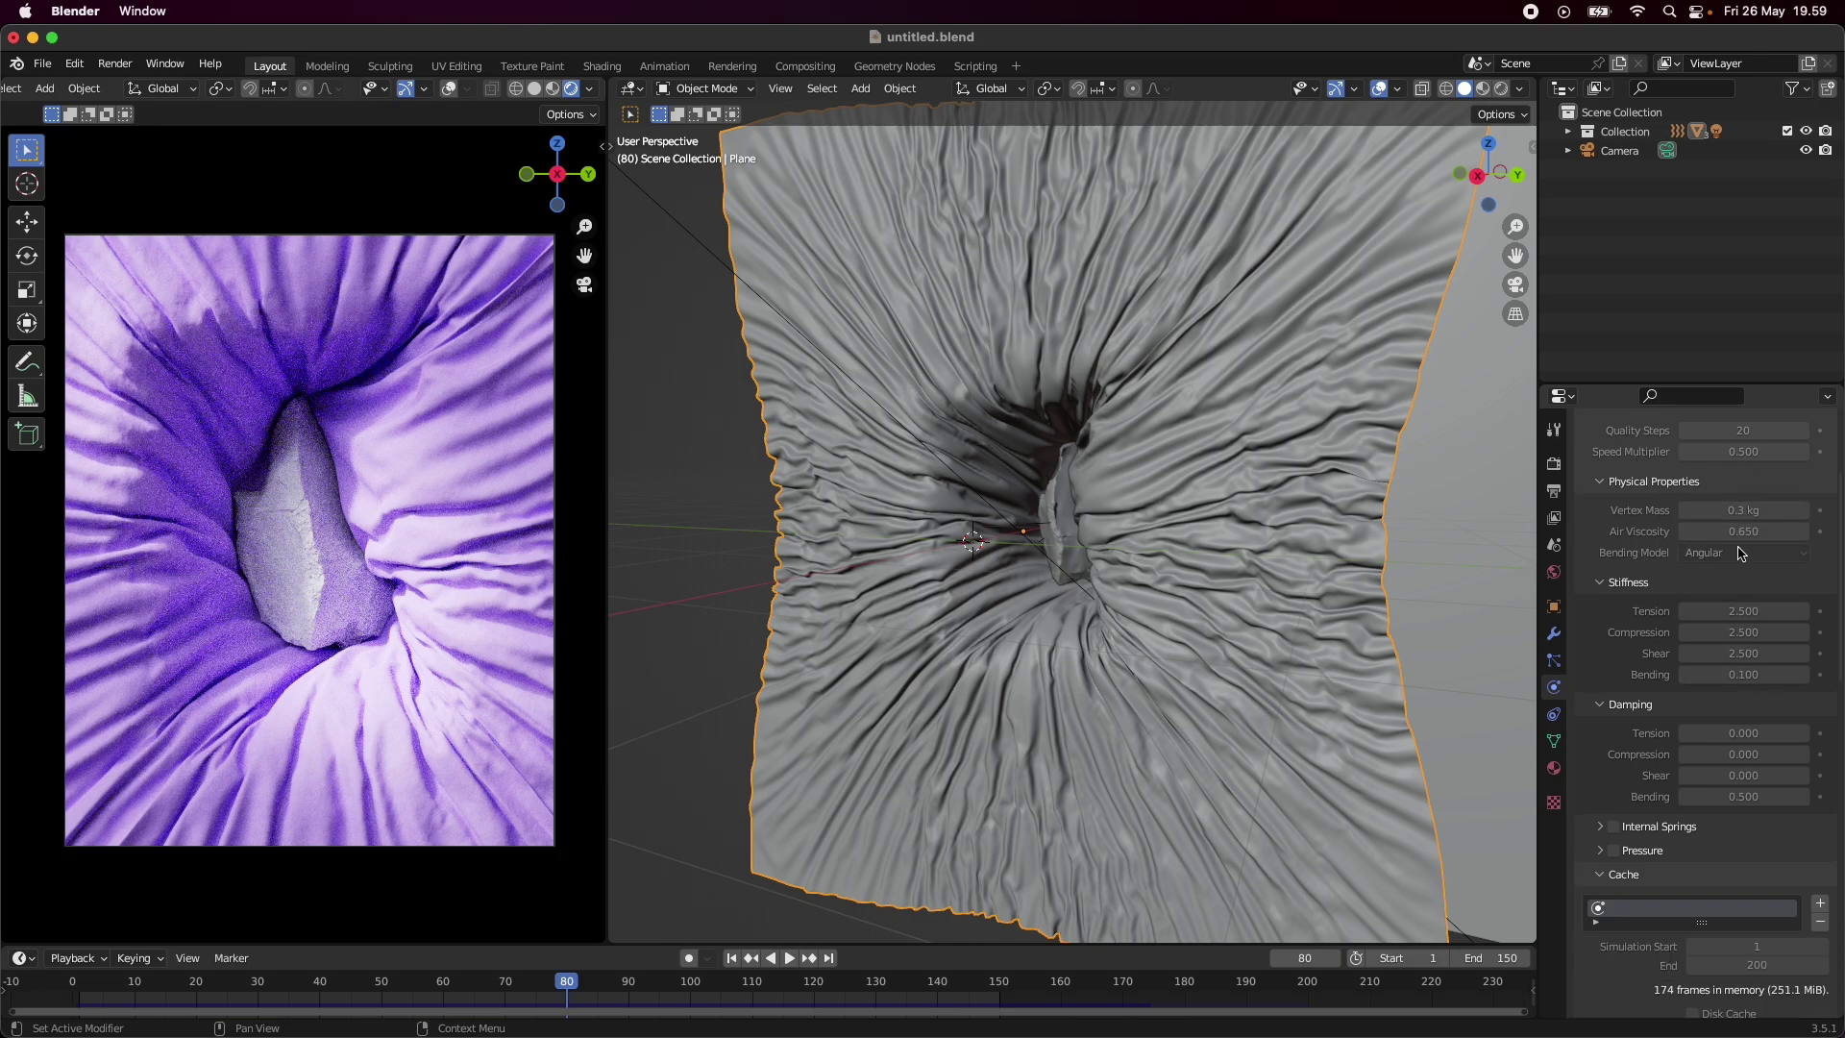
{"action": "scroll", "coordinate": [1762, 547], "scroll_direction": "down", "scroll_amount": 2}
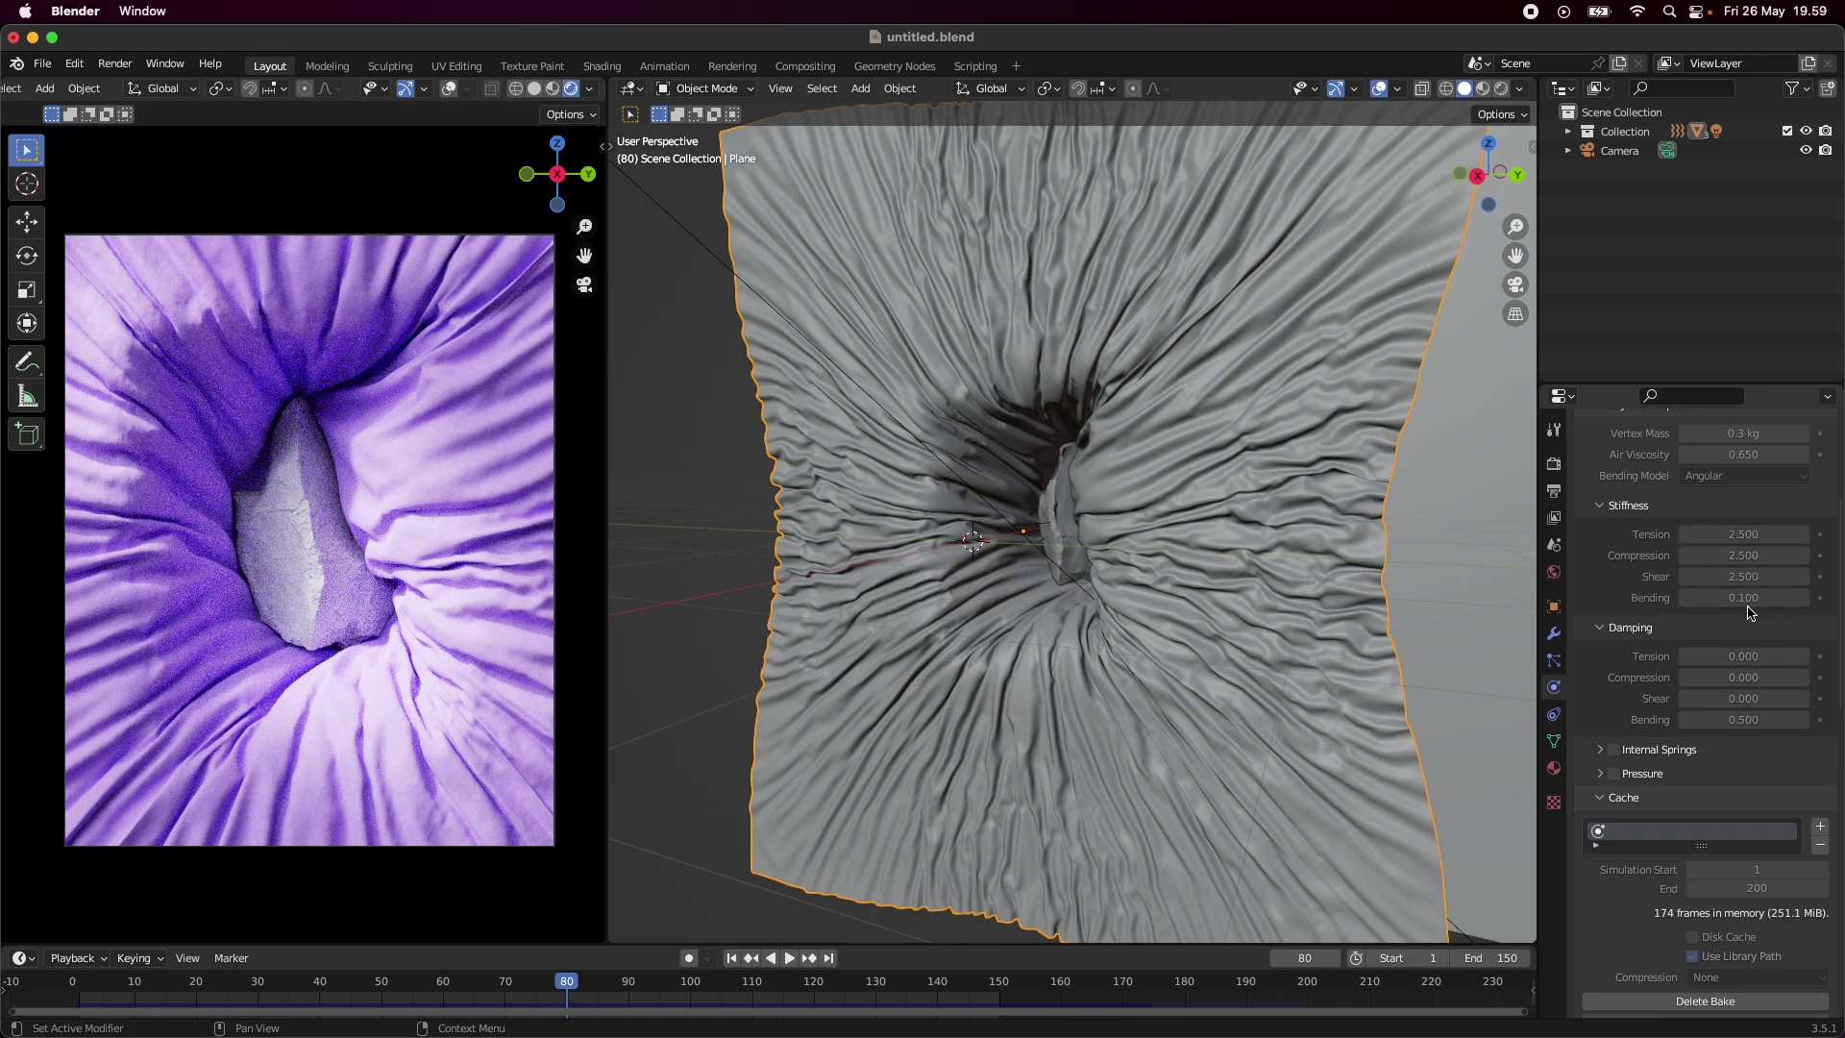
{"action": "scroll", "coordinate": [1749, 648], "scroll_direction": "down", "scroll_amount": 2}
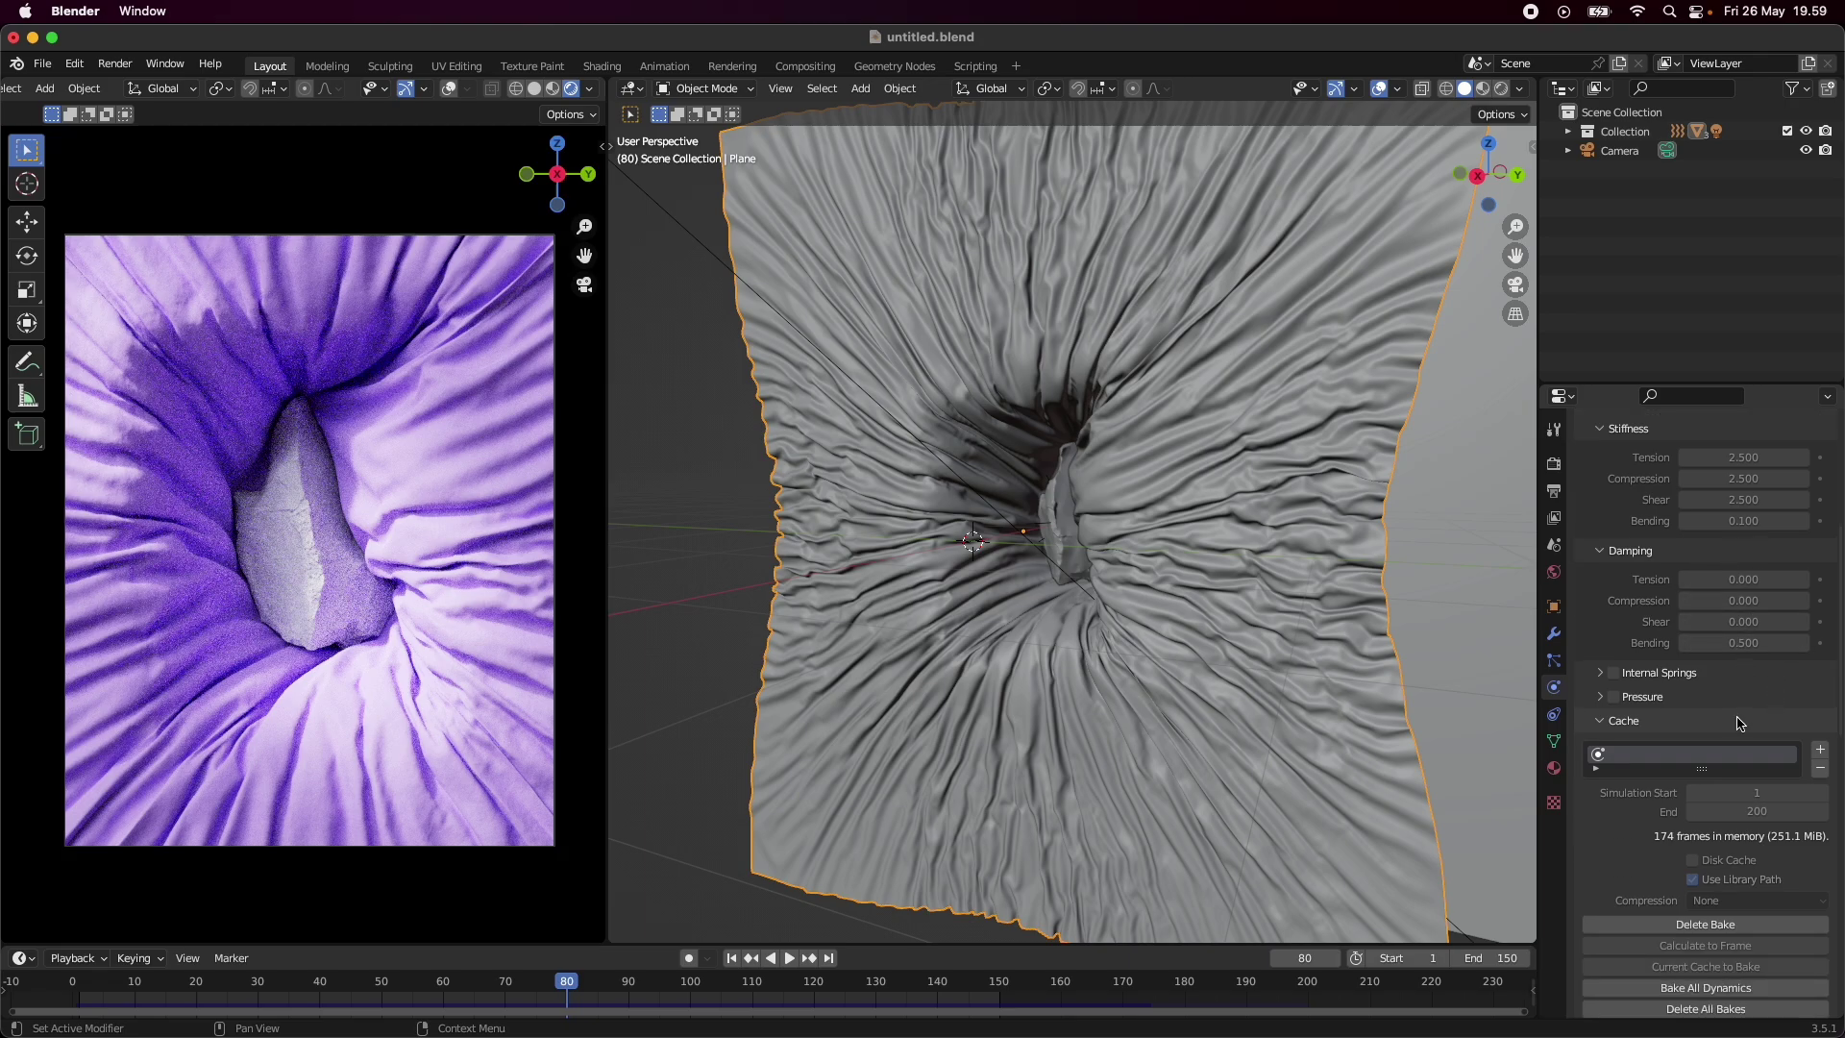
{"action": "scroll", "coordinate": [1739, 722], "scroll_direction": "down", "scroll_amount": 3}
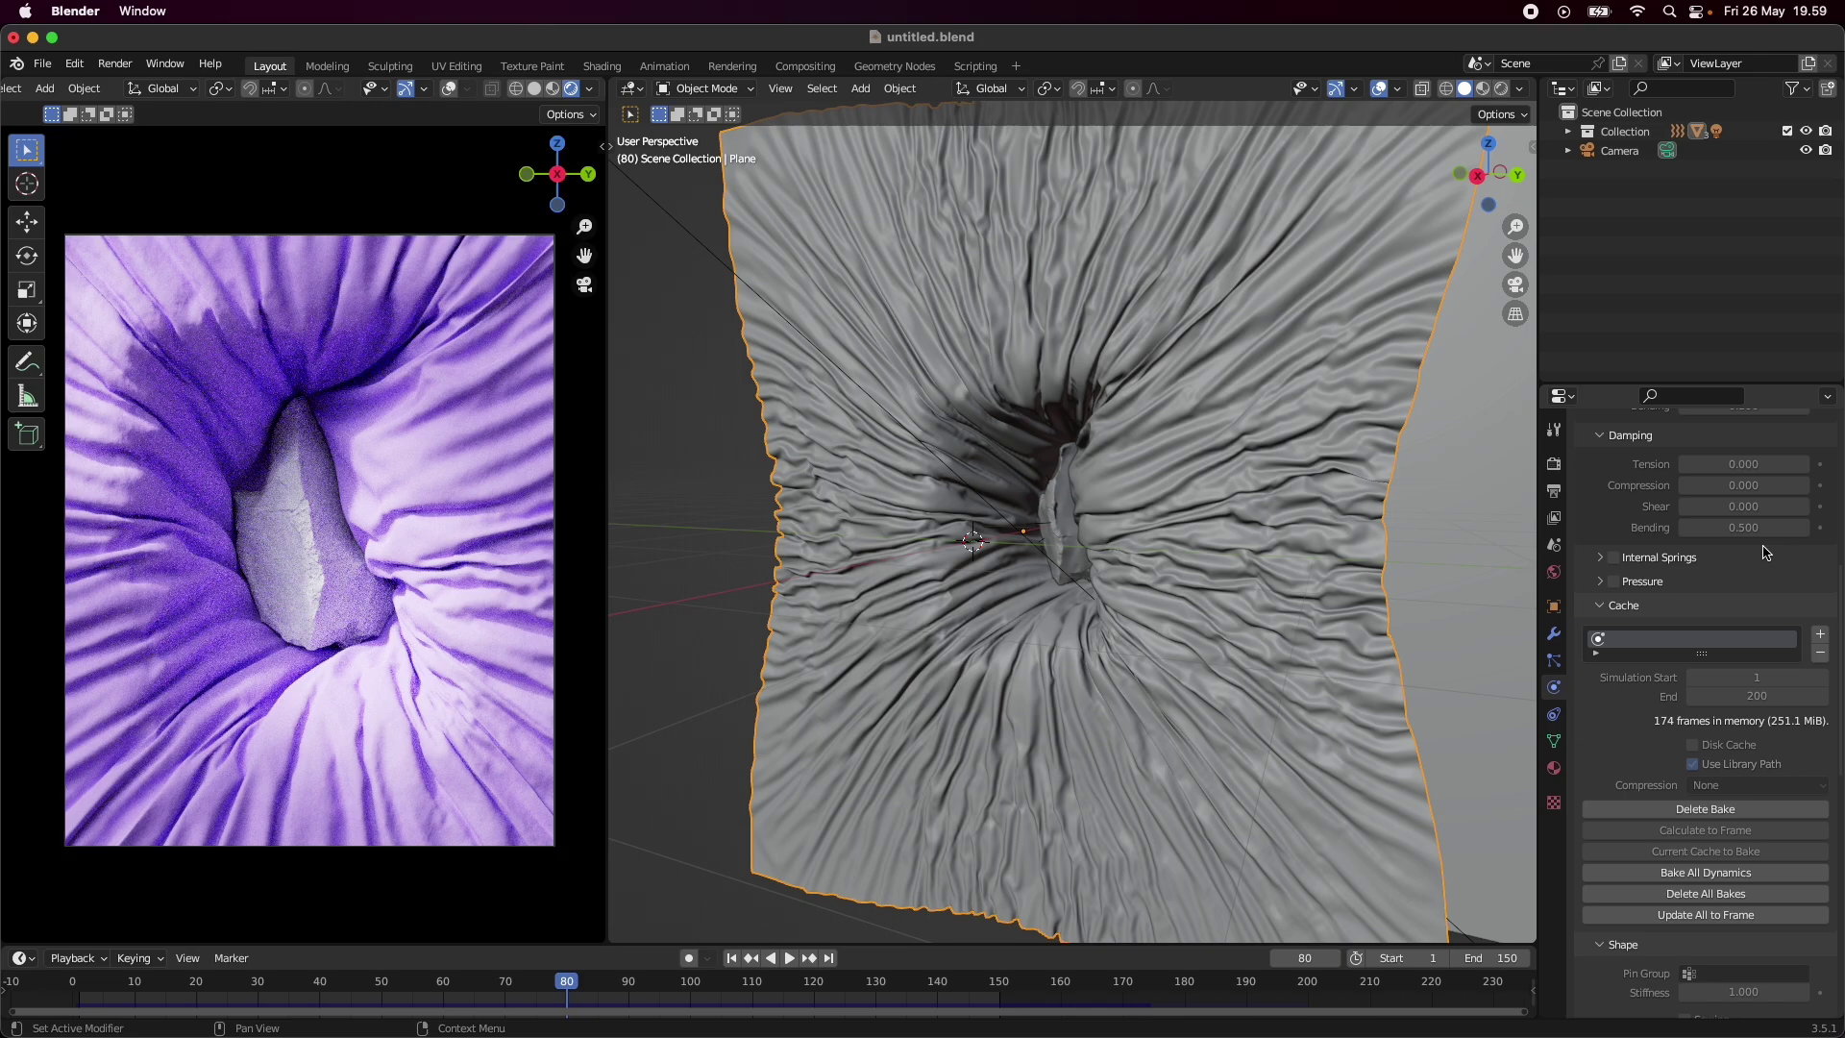
{"action": "scroll", "coordinate": [1758, 577], "scroll_direction": "down", "scroll_amount": 14}
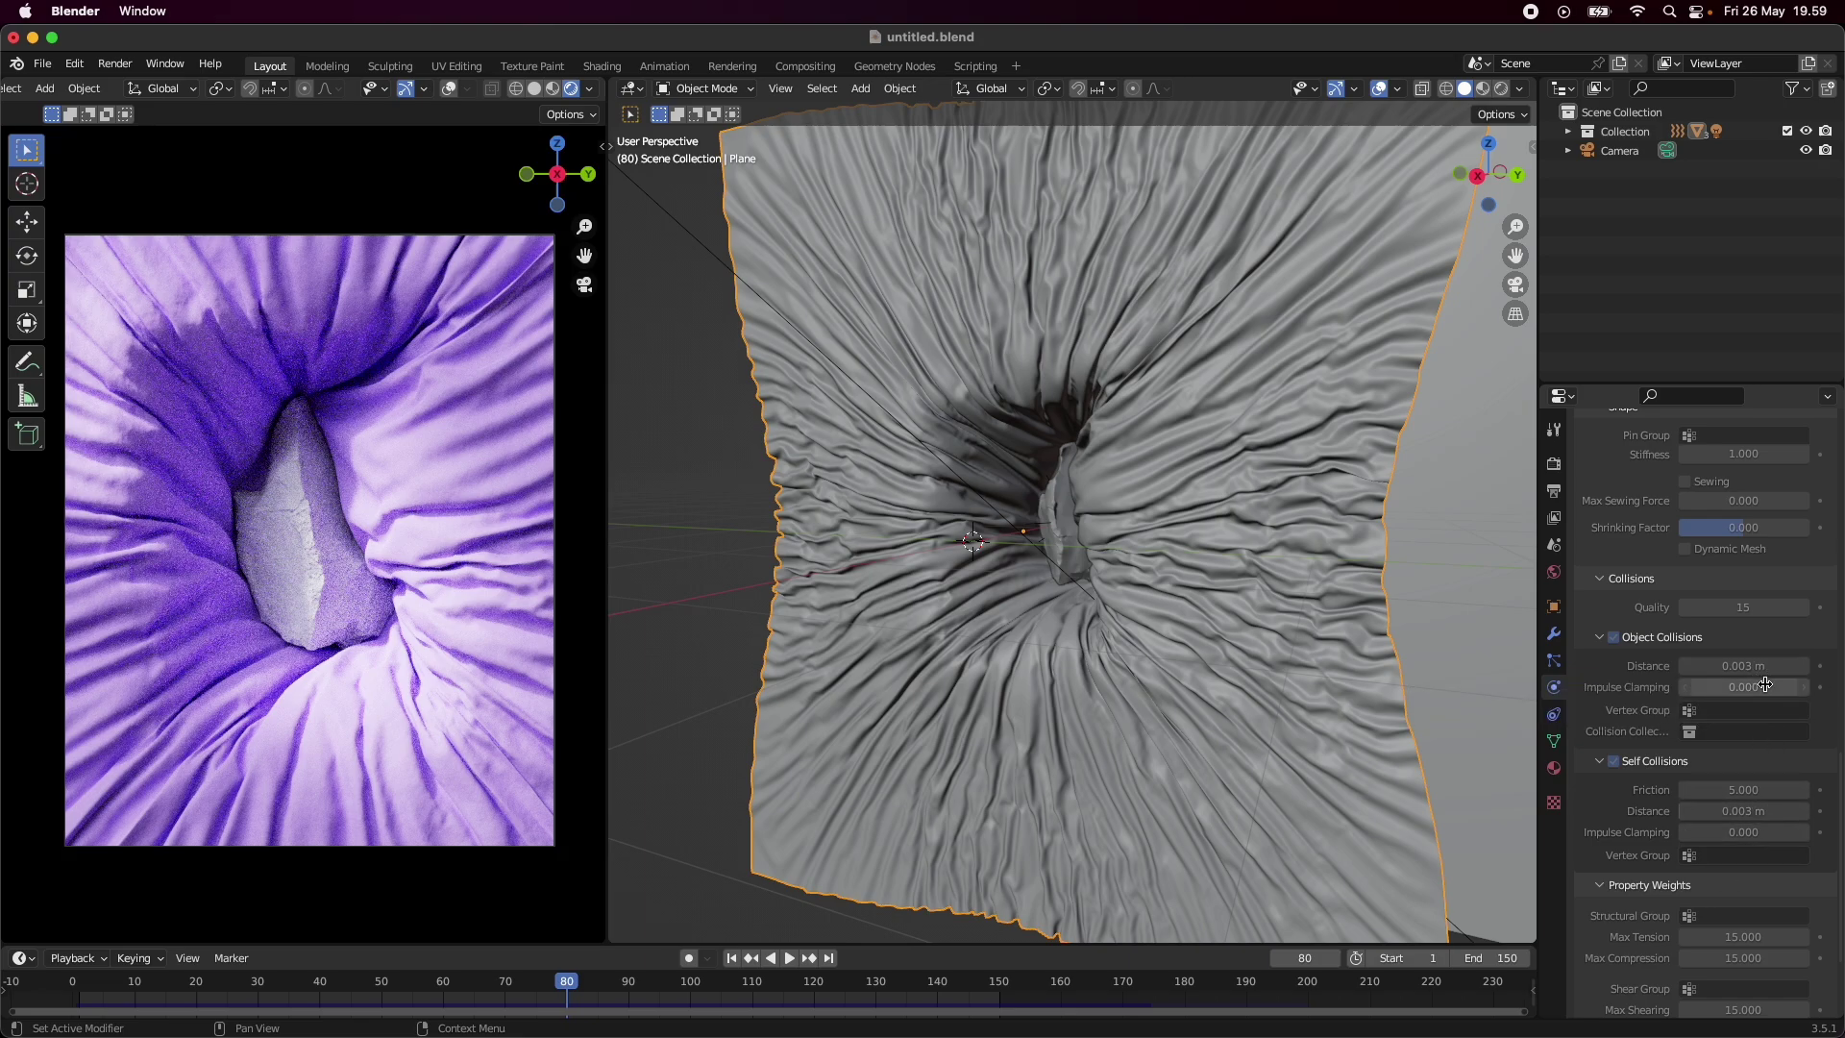
{"action": "scroll", "coordinate": [1734, 825], "scroll_direction": "down", "scroll_amount": 4}
{"action": "scroll", "coordinate": [1735, 825], "scroll_direction": "up", "scroll_amount": 20}
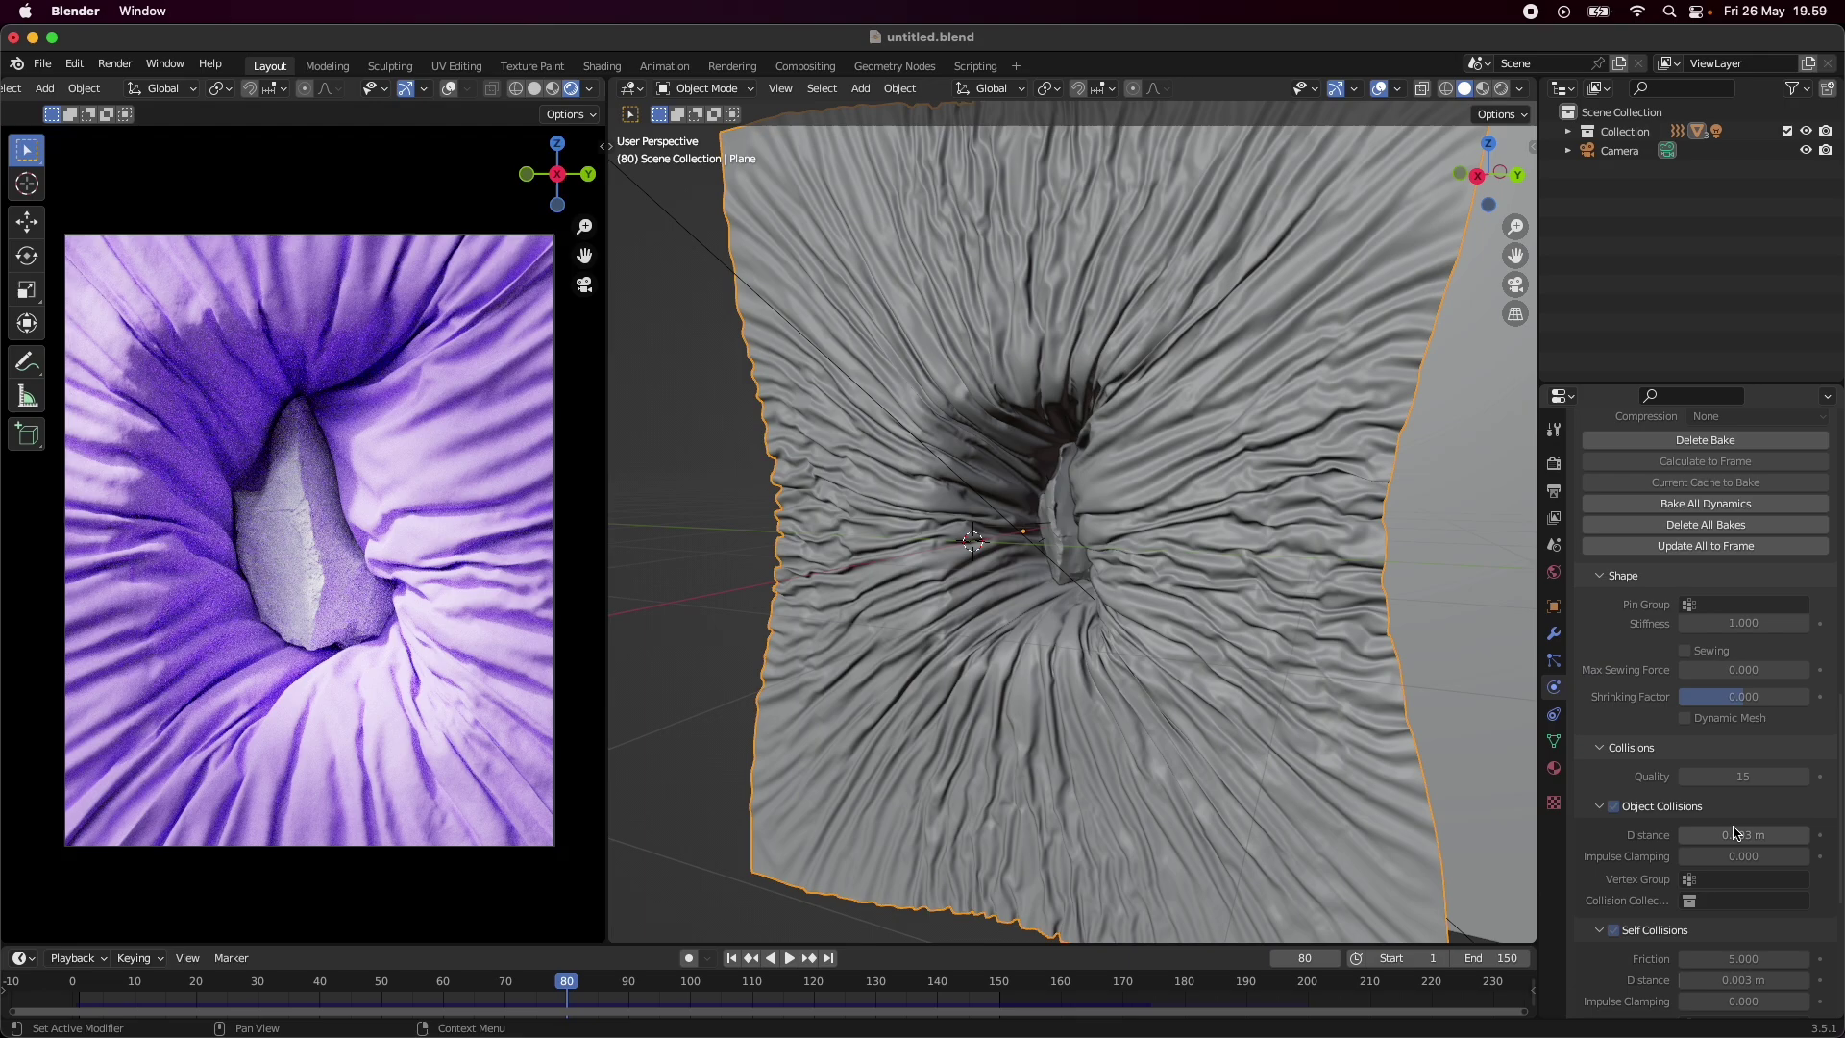
{"action": "scroll", "coordinate": [1732, 819], "scroll_direction": "up", "scroll_amount": 10}
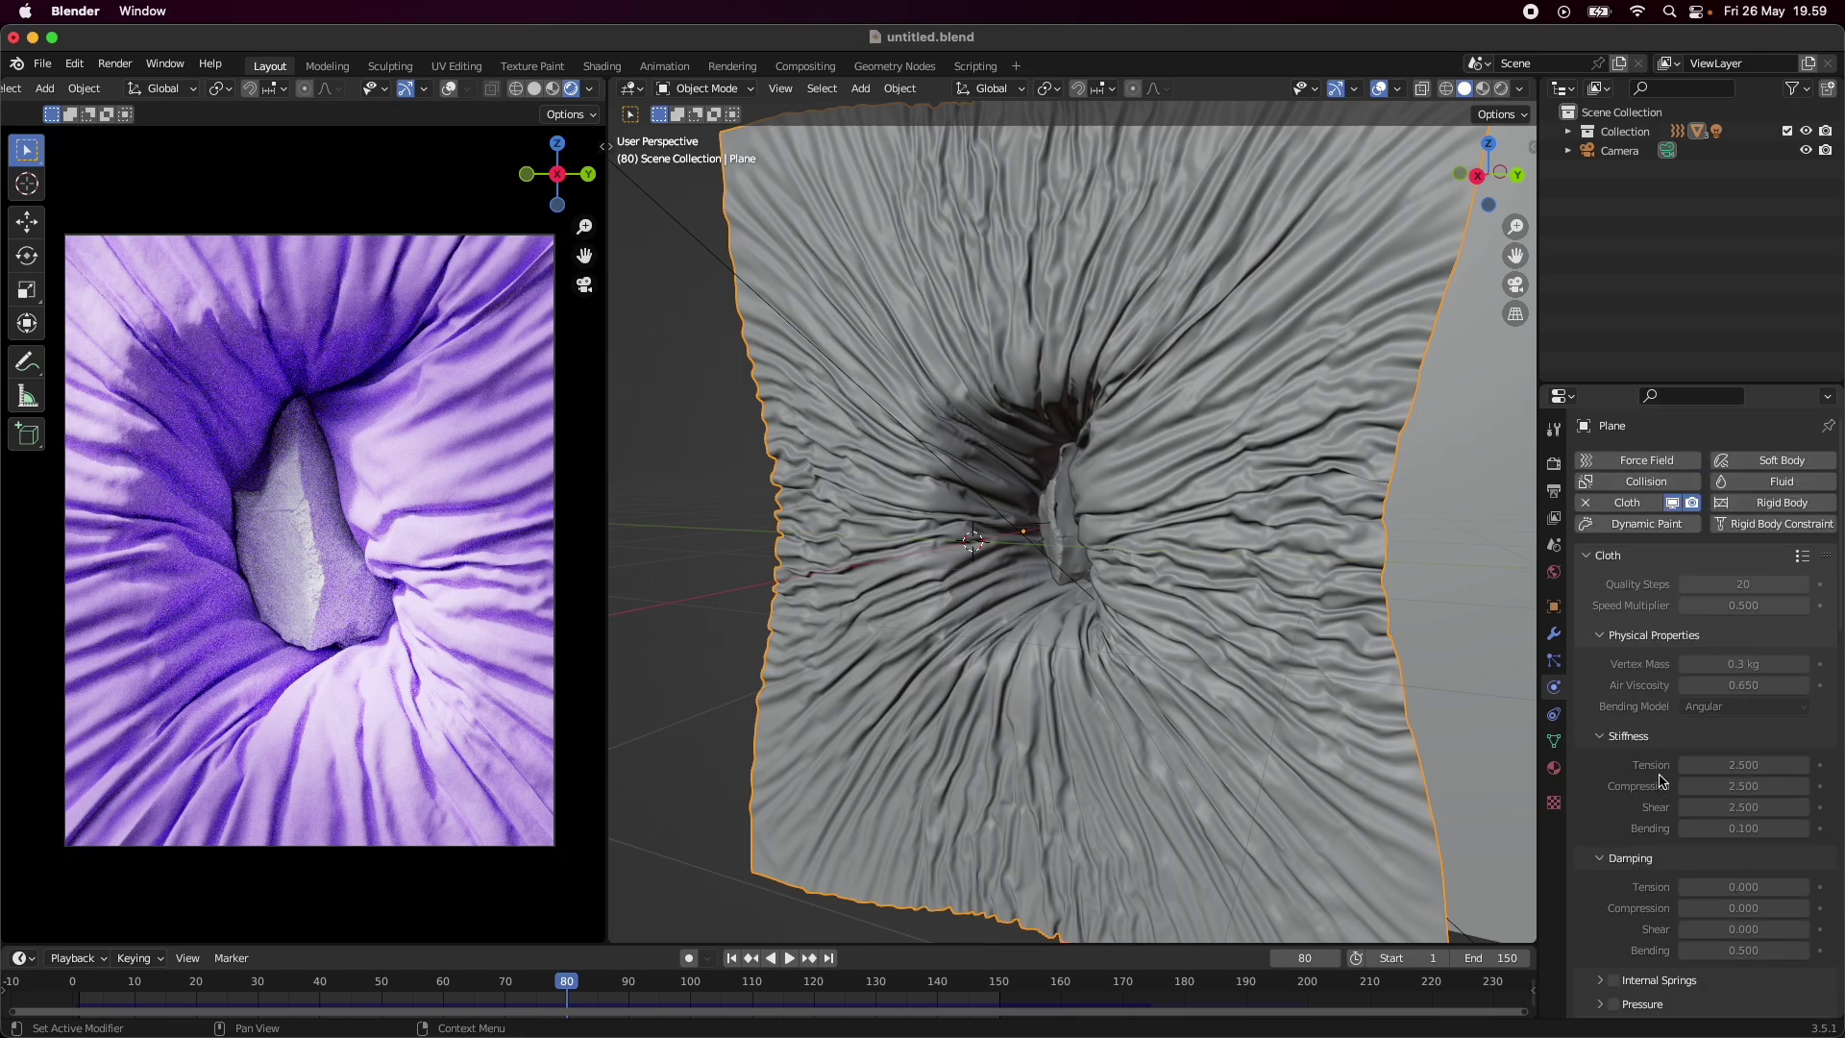
{"action": "left_click", "coordinate": [1060, 536]}
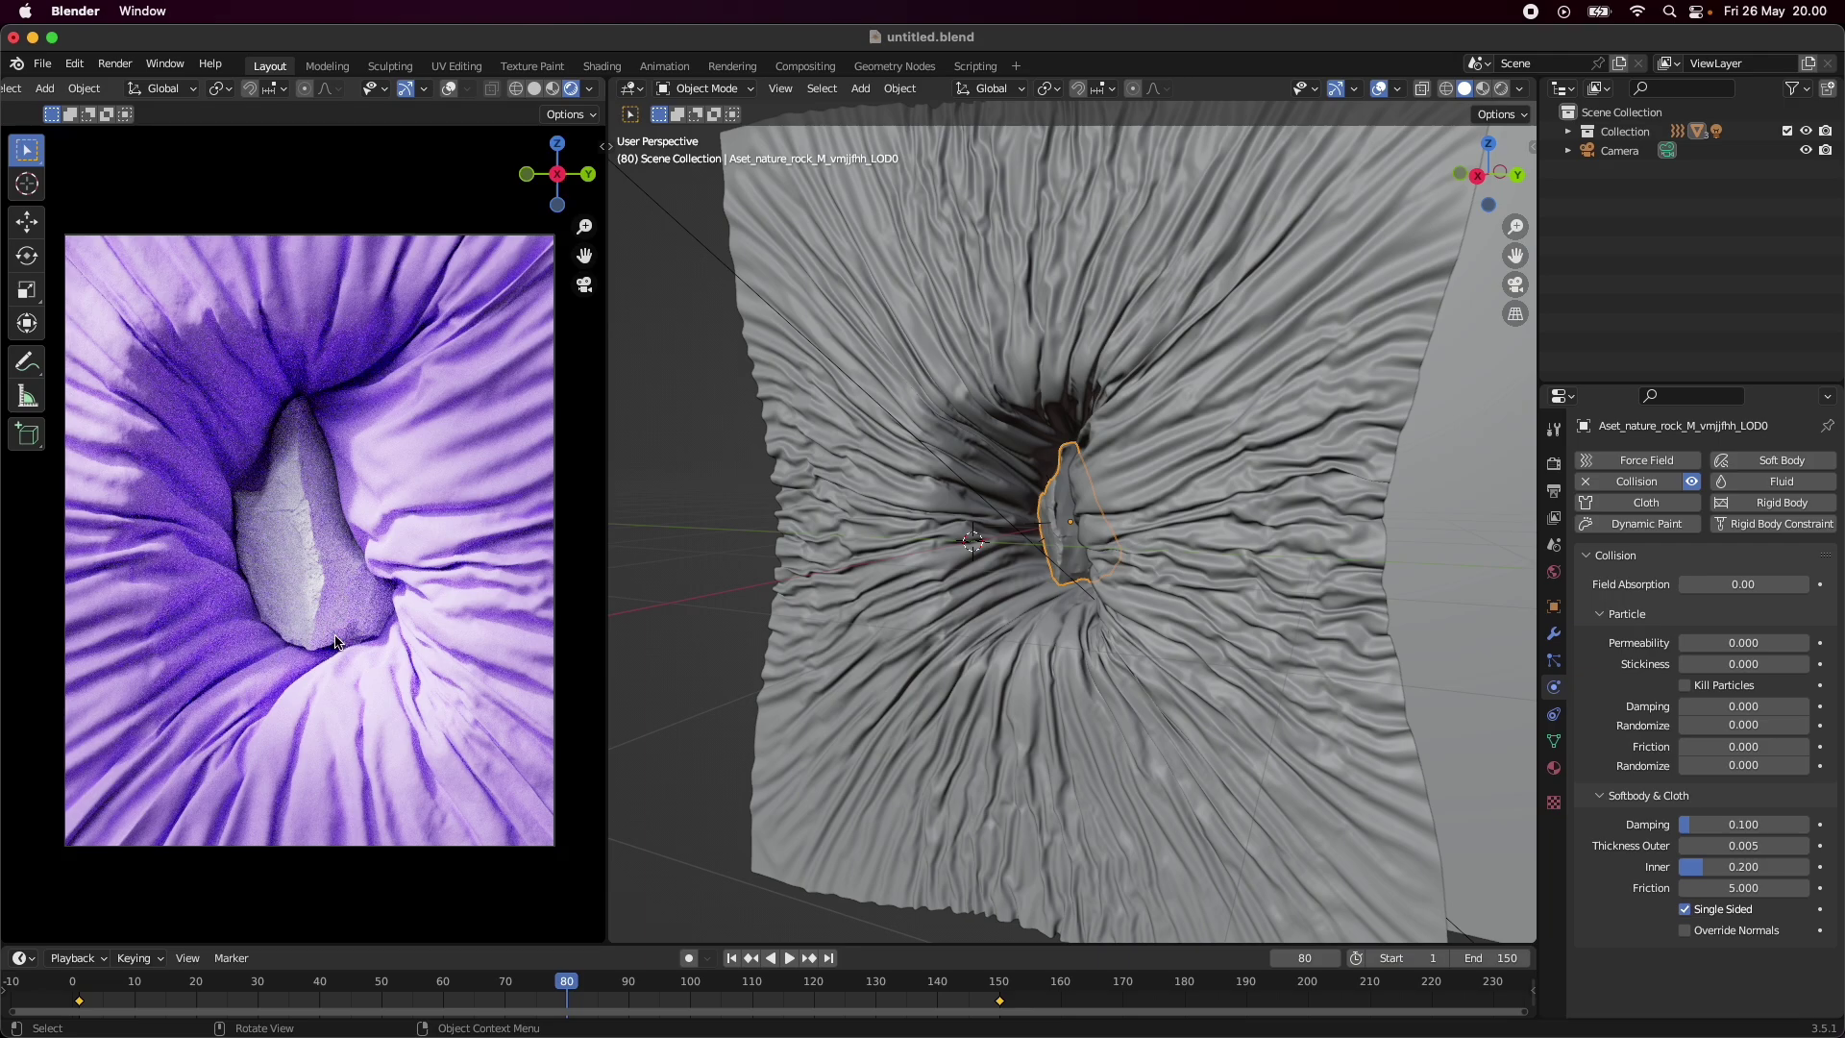
{"action": "middle_click_drag", "start_coordinate": [1181, 615], "coordinate": [1035, 603]}
{"action": "scroll", "coordinate": [1273, 629], "scroll_direction": "down", "scroll_amount": 3}
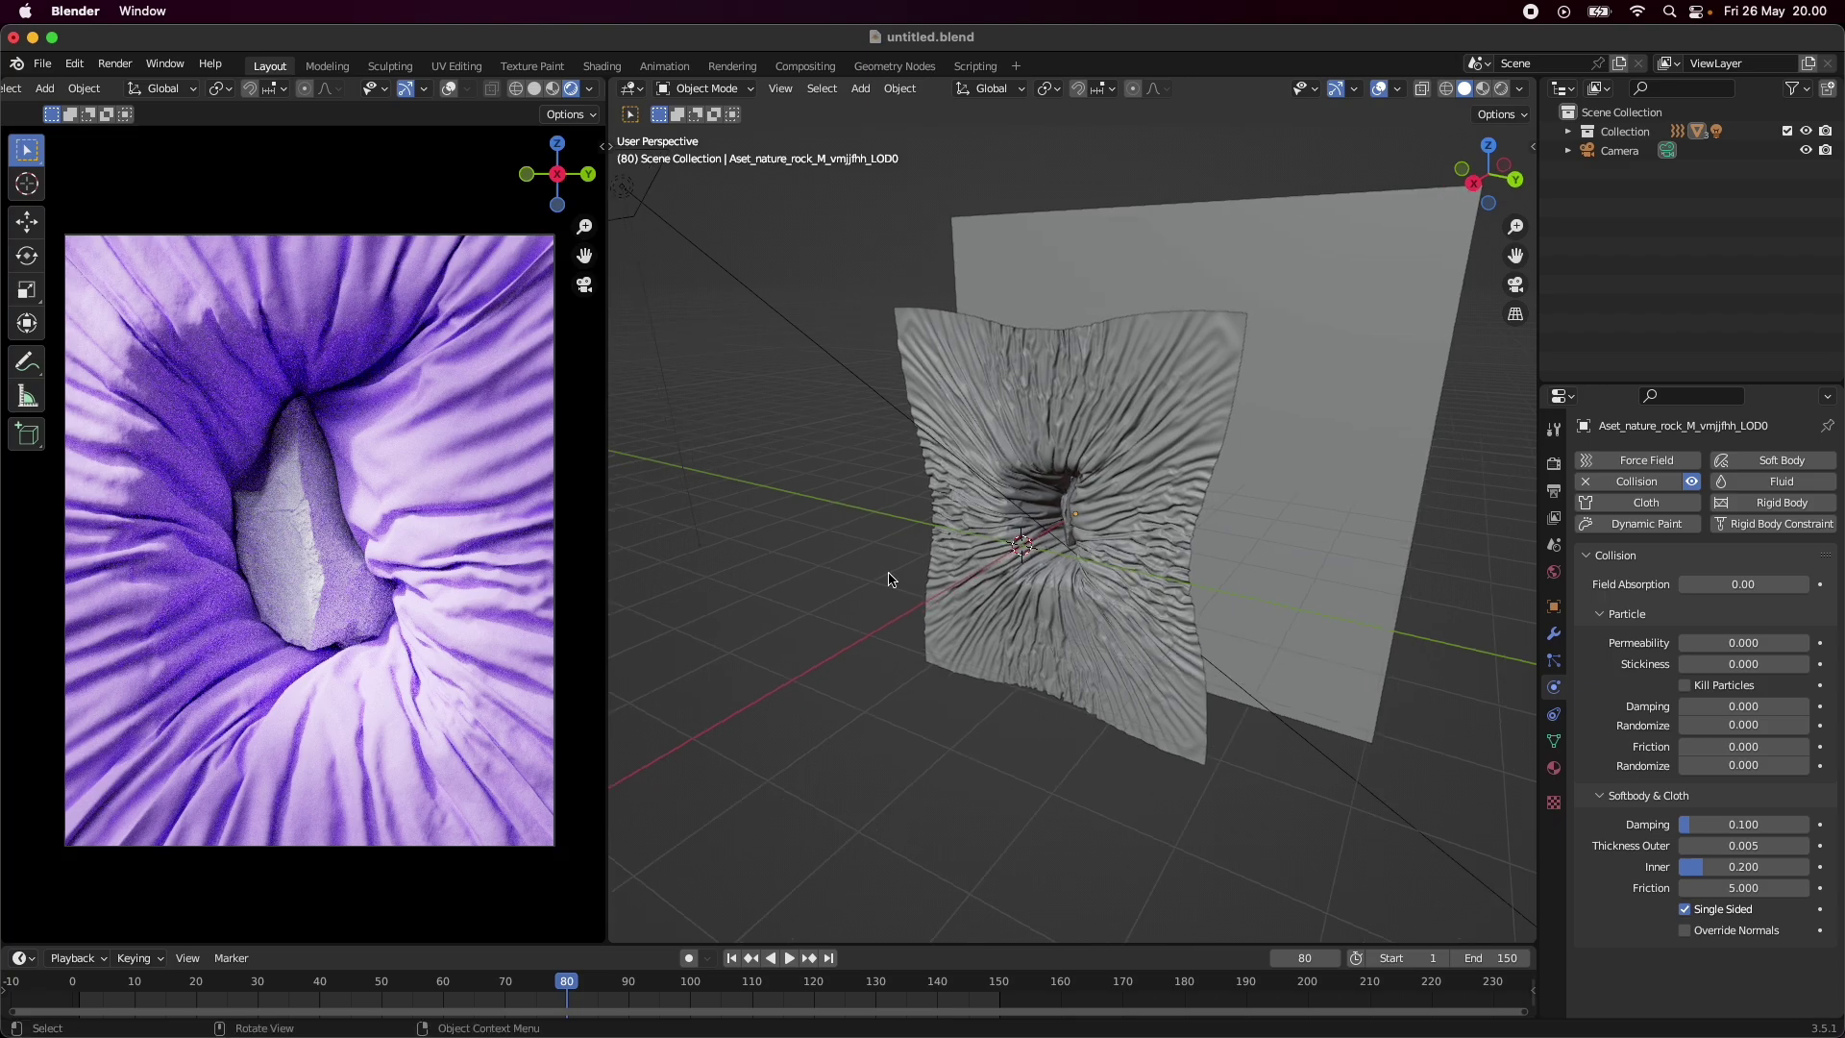
{"action": "scroll", "coordinate": [846, 331], "scroll_direction": "down", "scroll_amount": 3}
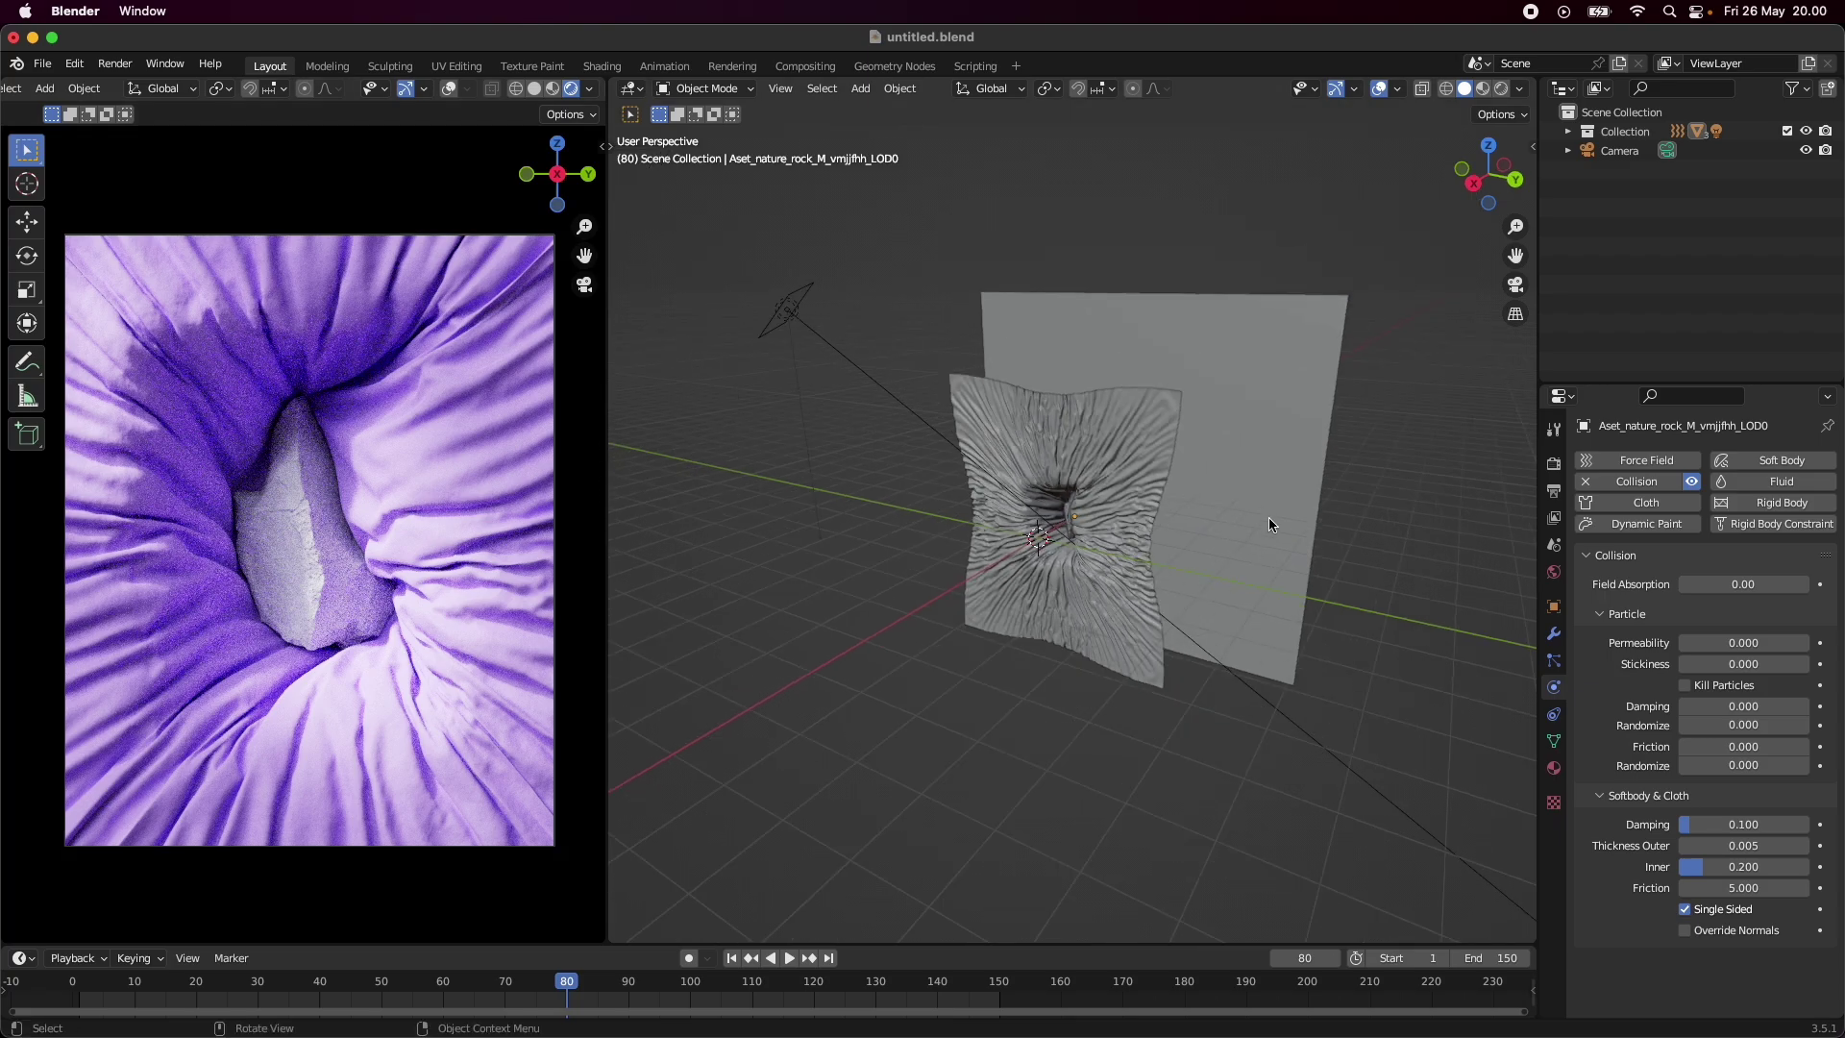
{"action": "scroll", "coordinate": [1268, 523], "scroll_direction": "up", "scroll_amount": 3}
- Show the cloth's Material.001 nodes: Noise Texture bump into a lavender Principled BSDF
{"action": "left_click", "coordinate": [1177, 522]}
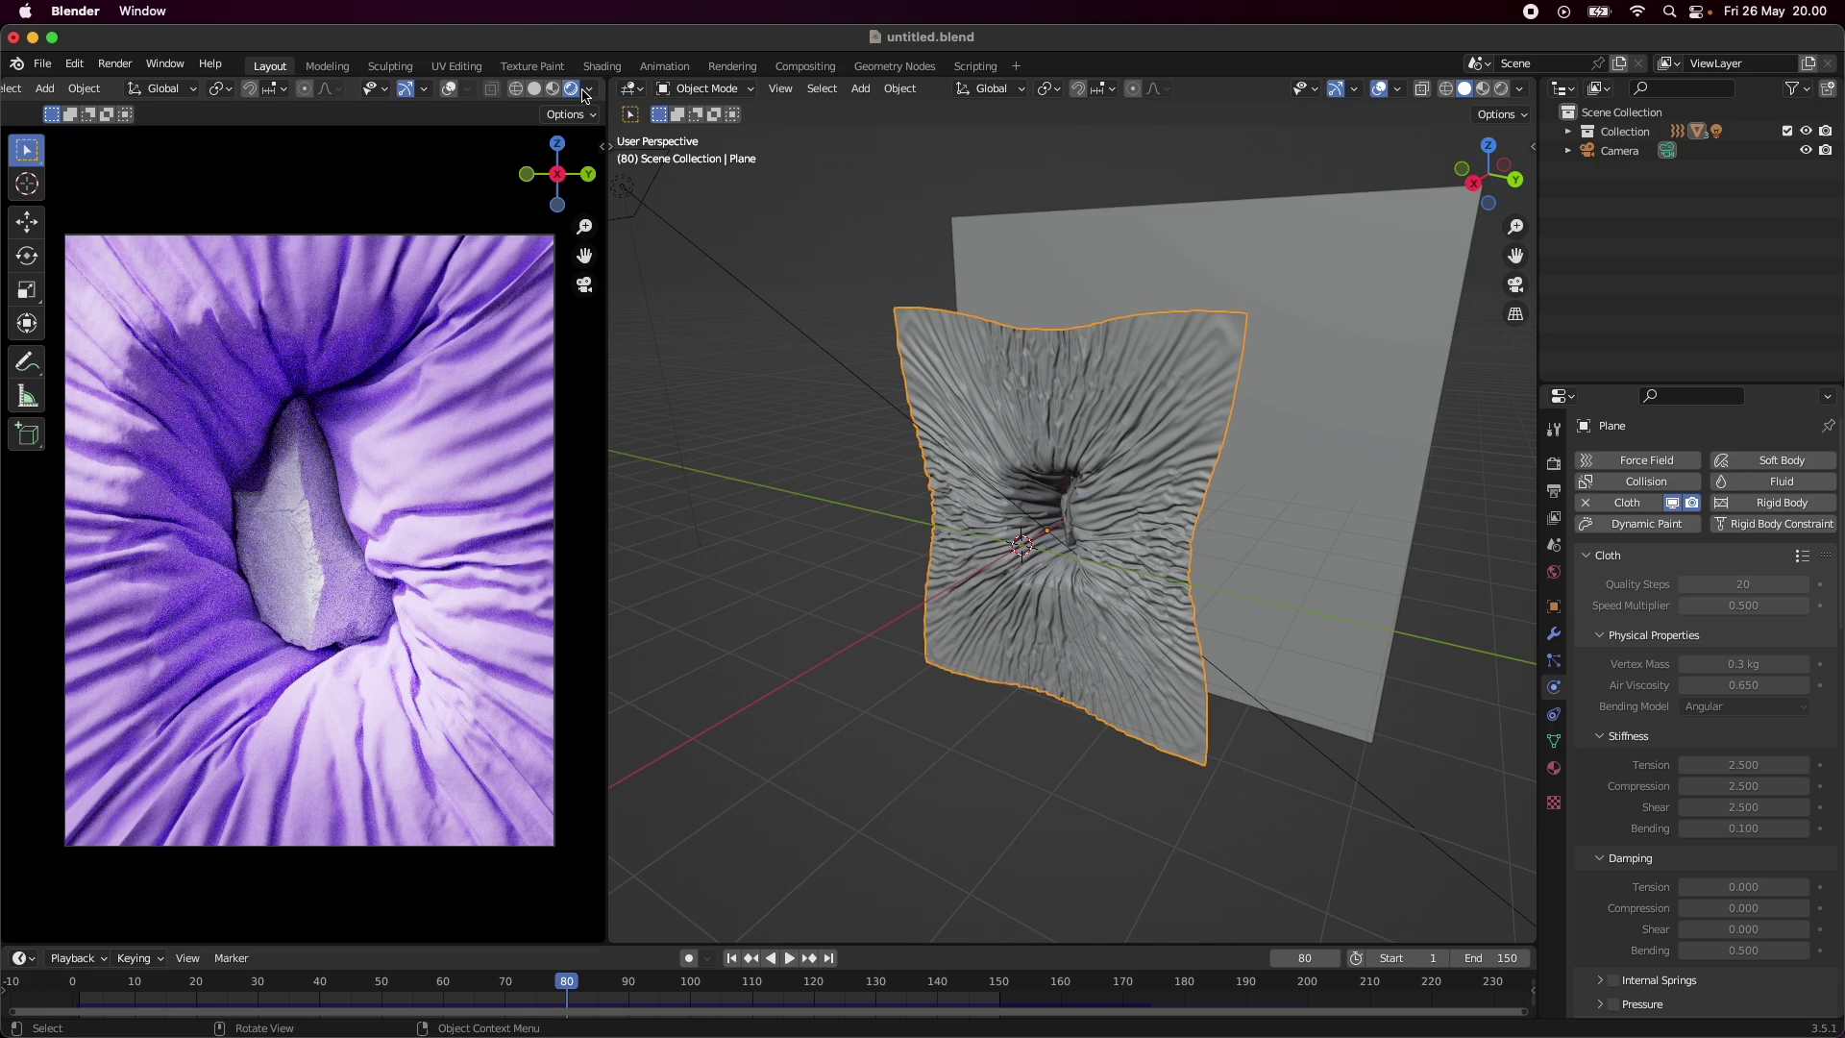
{"action": "left_click", "coordinate": [632, 89]}
{"action": "left_click", "coordinate": [740, 252]}
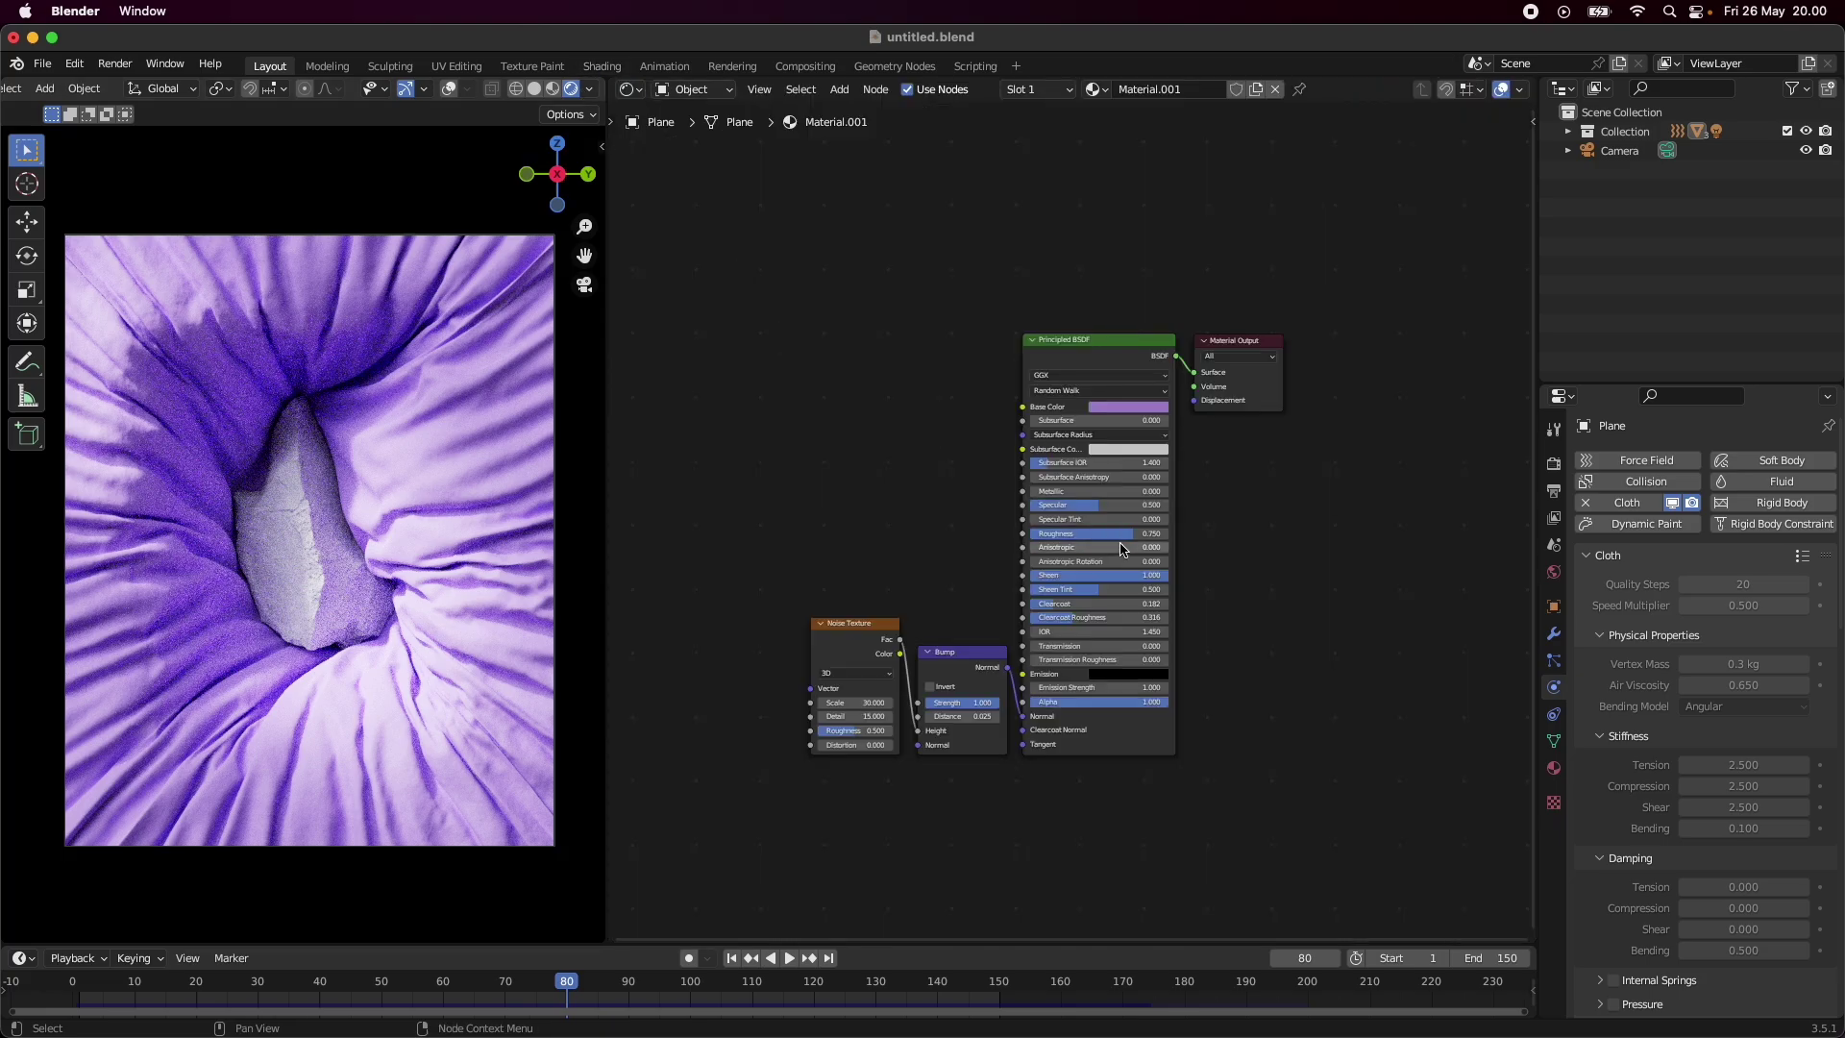
{"action": "scroll", "coordinate": [1122, 548], "scroll_direction": "up", "scroll_amount": 2}
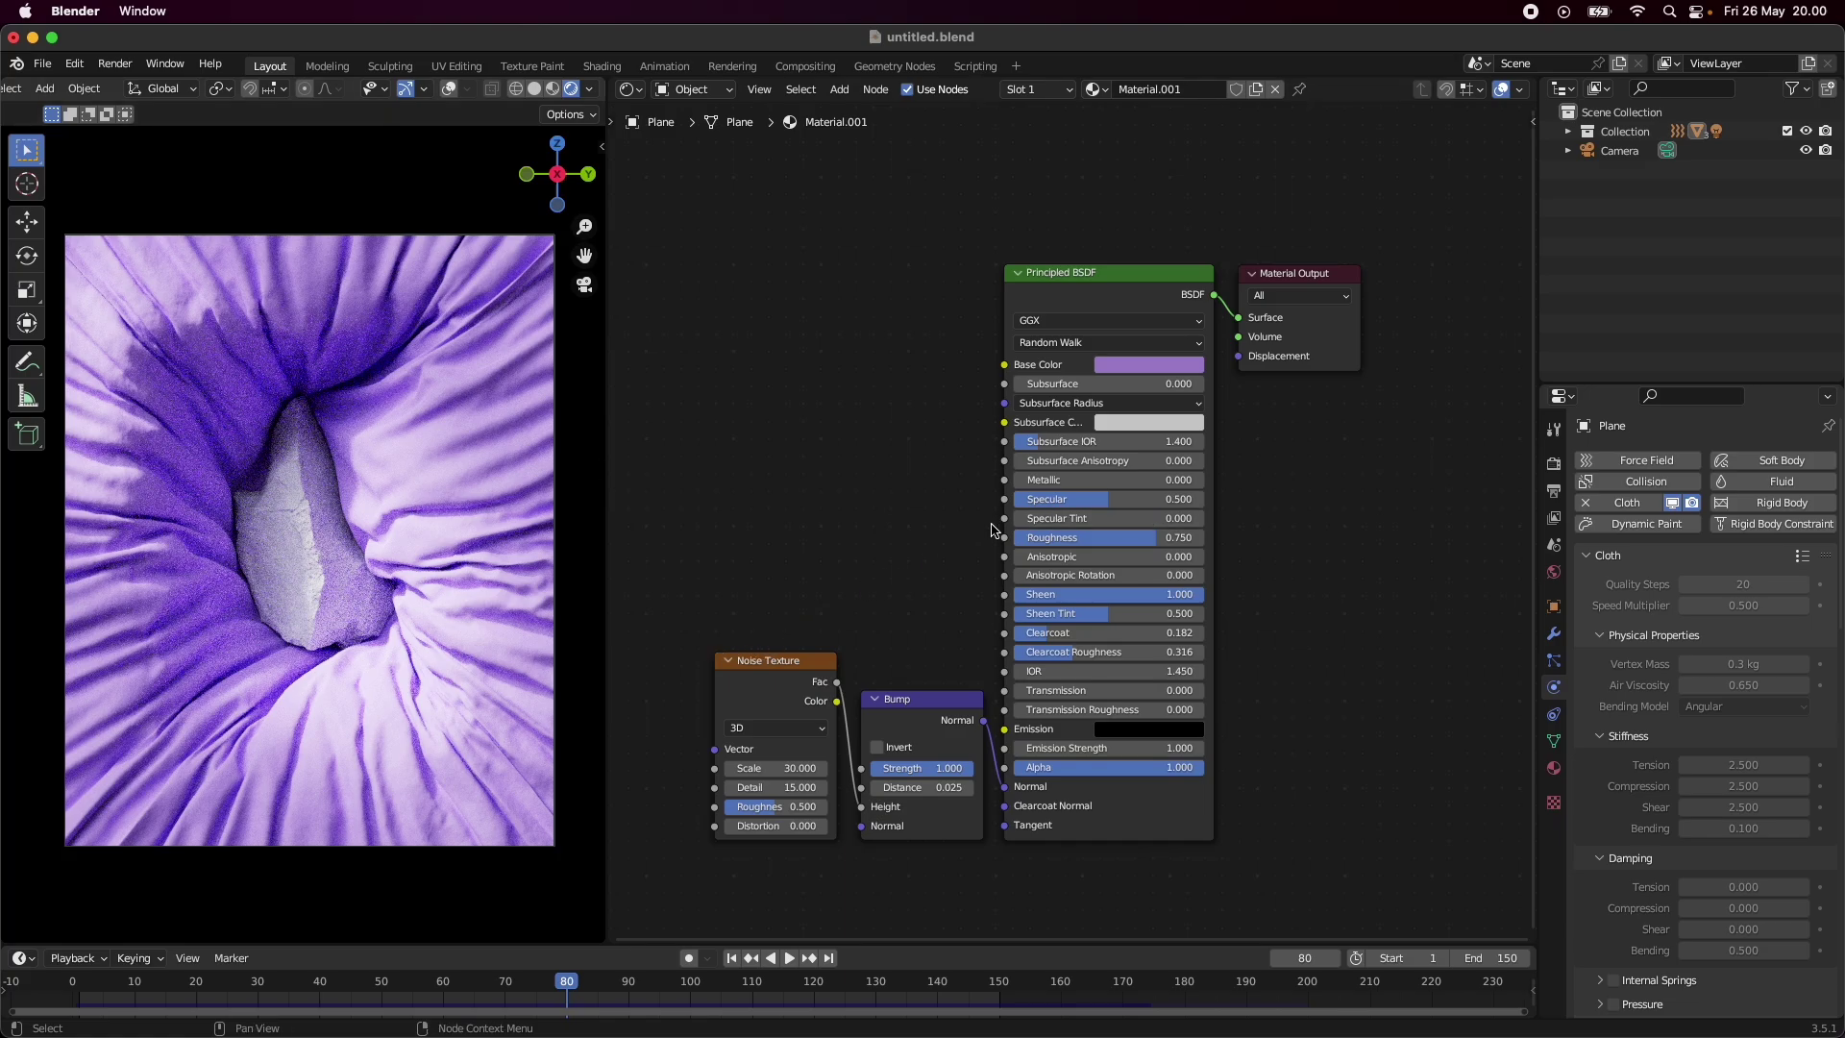
- Return the area to the 3D Viewport and select the rock
{"action": "left_click", "coordinate": [630, 89]}
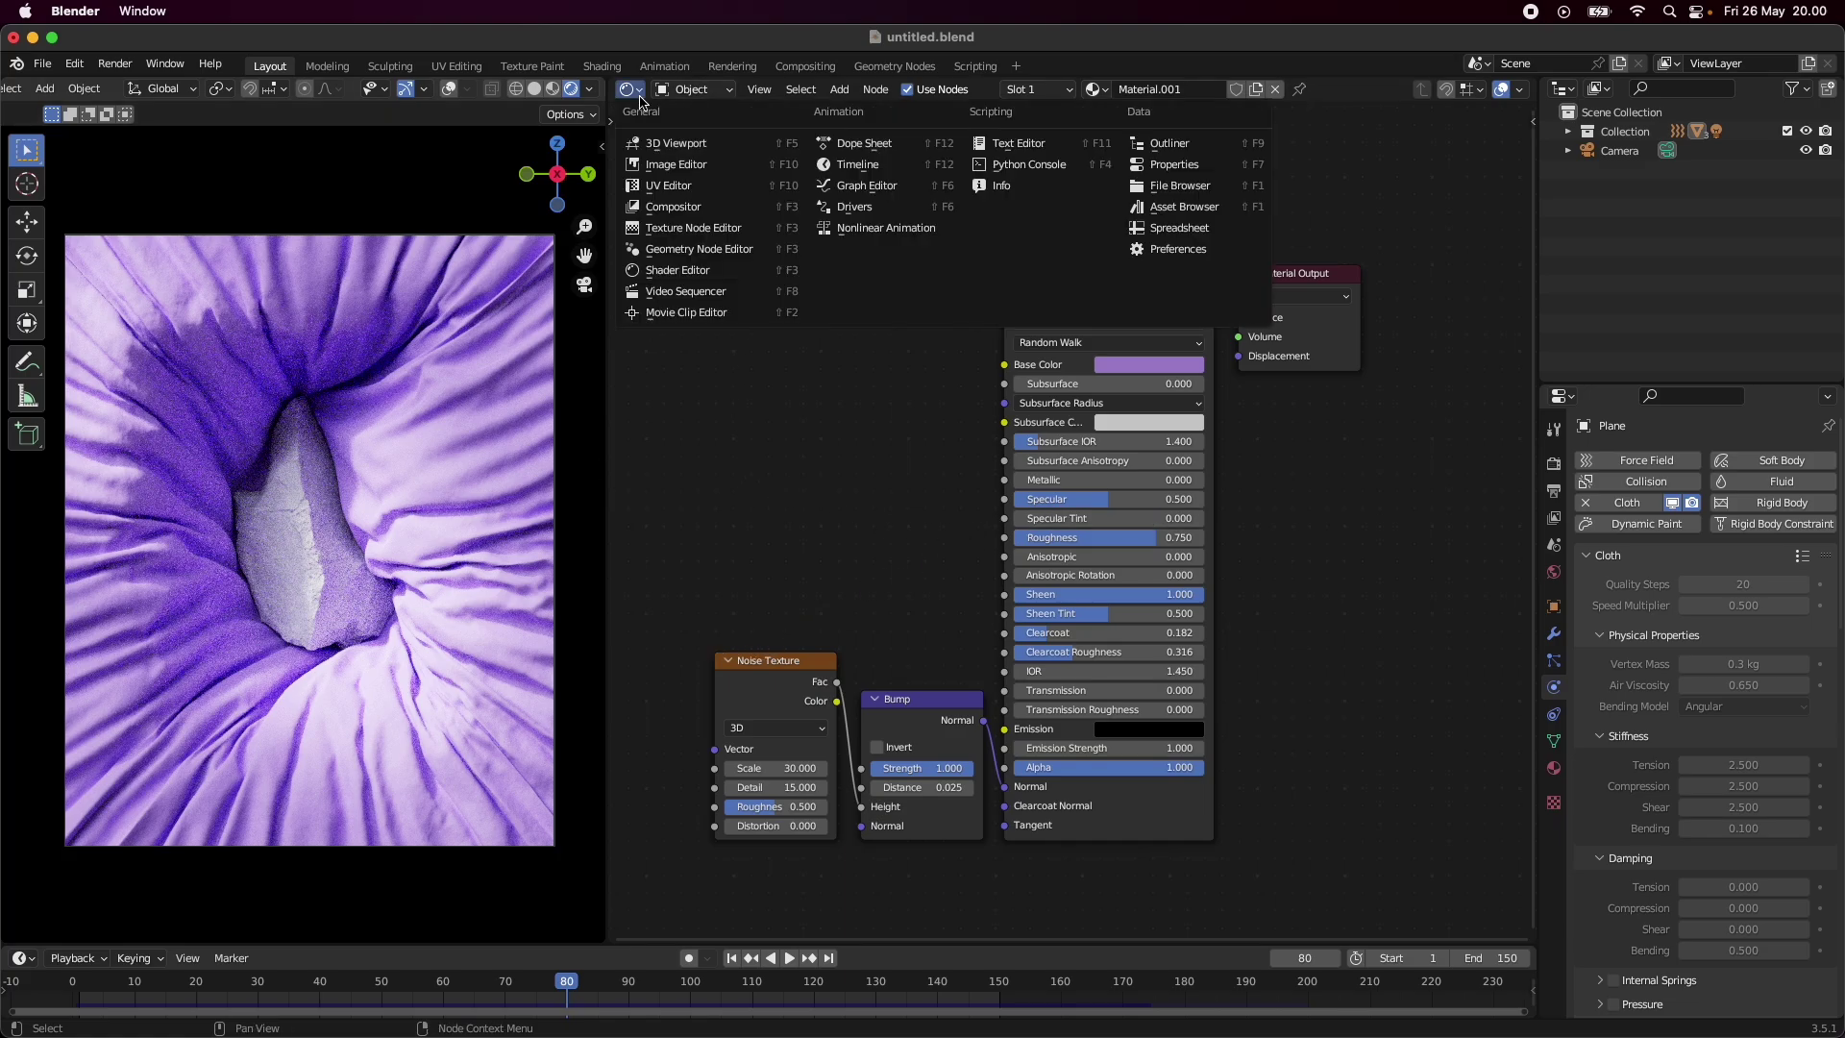
{"action": "left_click", "coordinate": [673, 144]}
{"action": "left_click", "coordinate": [1072, 504]}
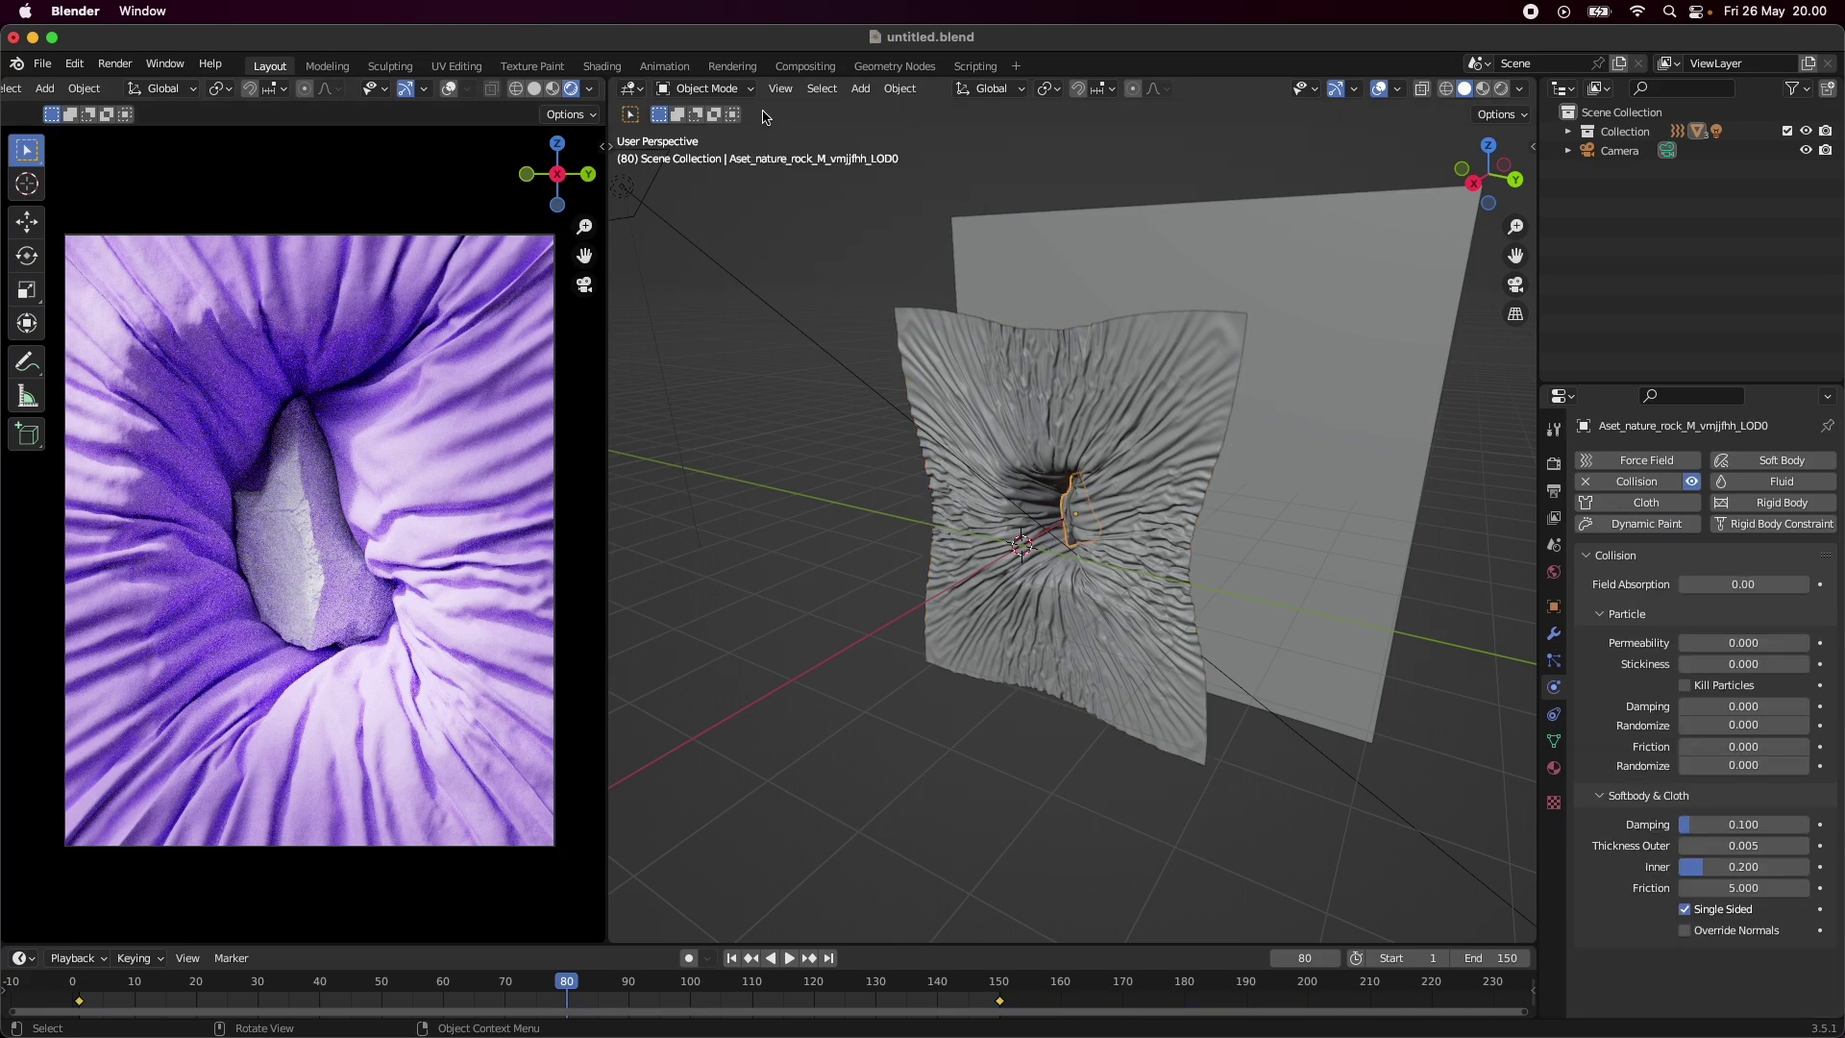
- Show the rock's default_material nodes, wire Albedo into Base Color, and move the ColorRamp aside
{"action": "left_click", "coordinate": [707, 88]}
{"action": "mouse_move", "coordinate": [631, 89]}
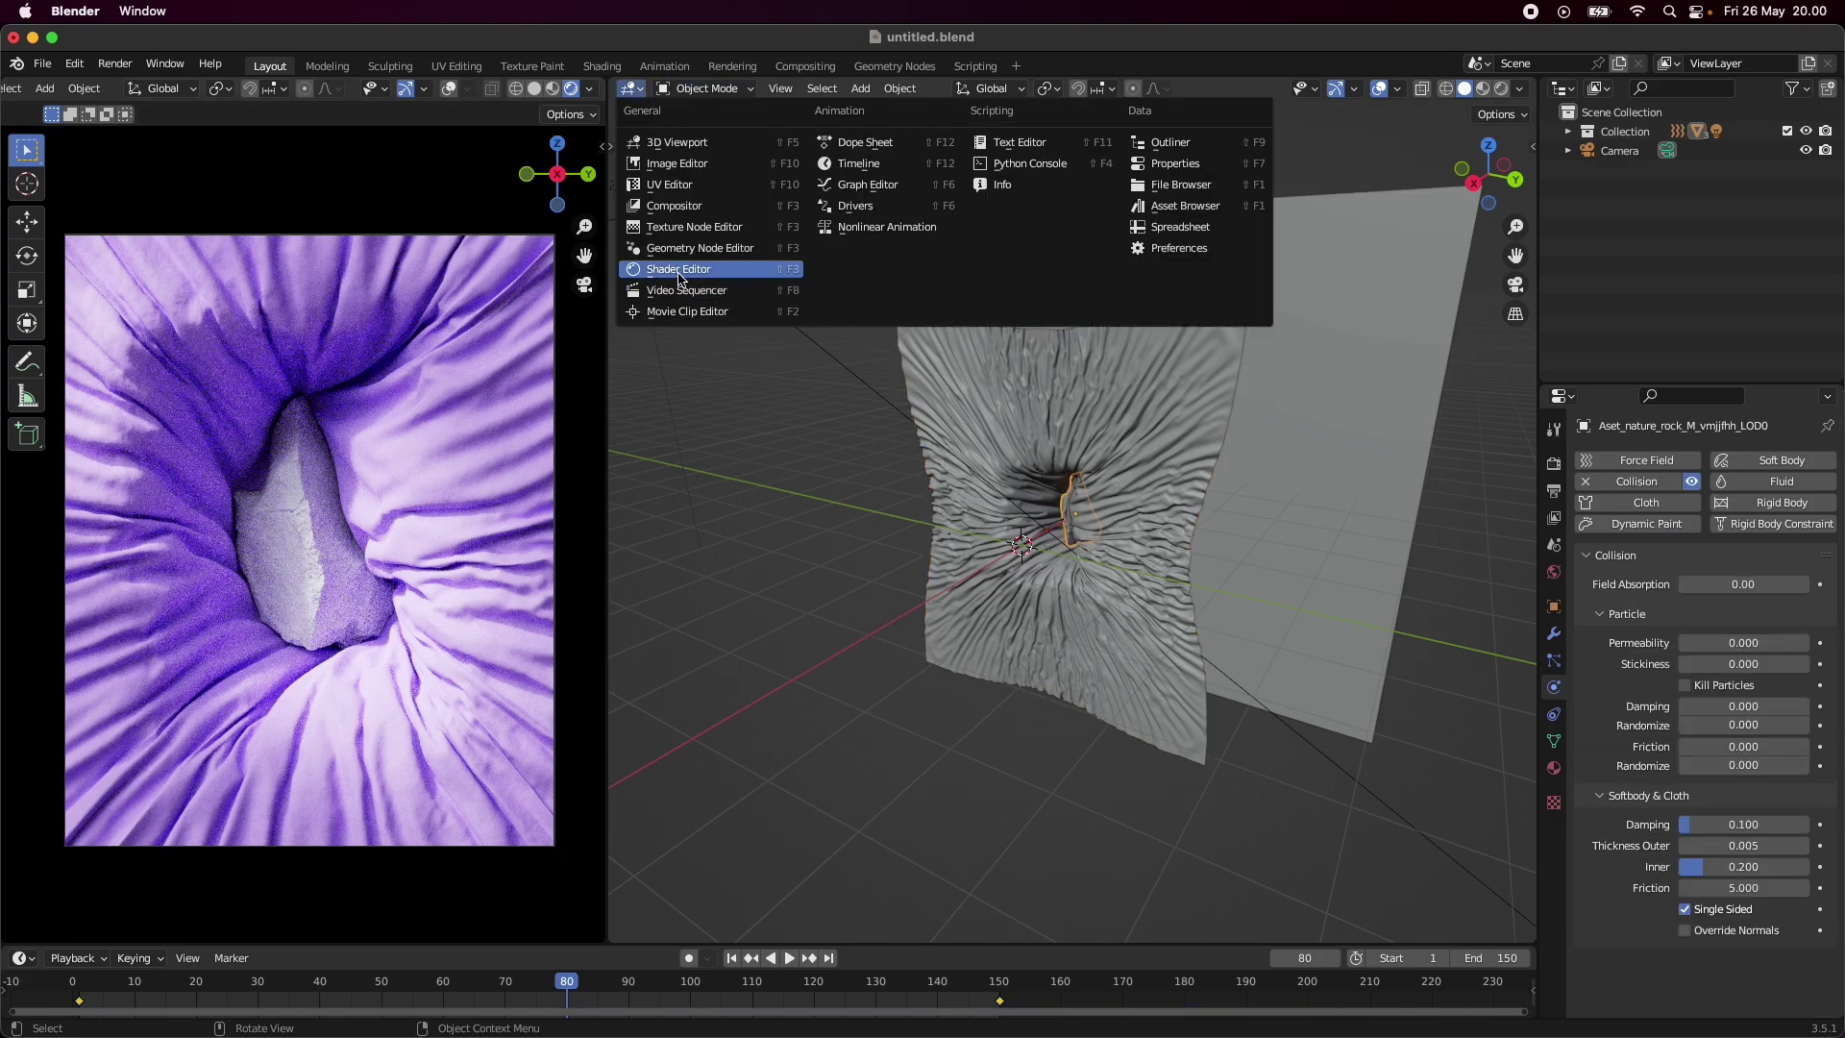
{"action": "left_click", "coordinate": [677, 269]}
{"action": "scroll", "coordinate": [971, 481], "scroll_direction": "down", "scroll_amount": 4}
{"action": "middle_click_drag", "start_coordinate": [970, 484], "coordinate": [991, 515]}
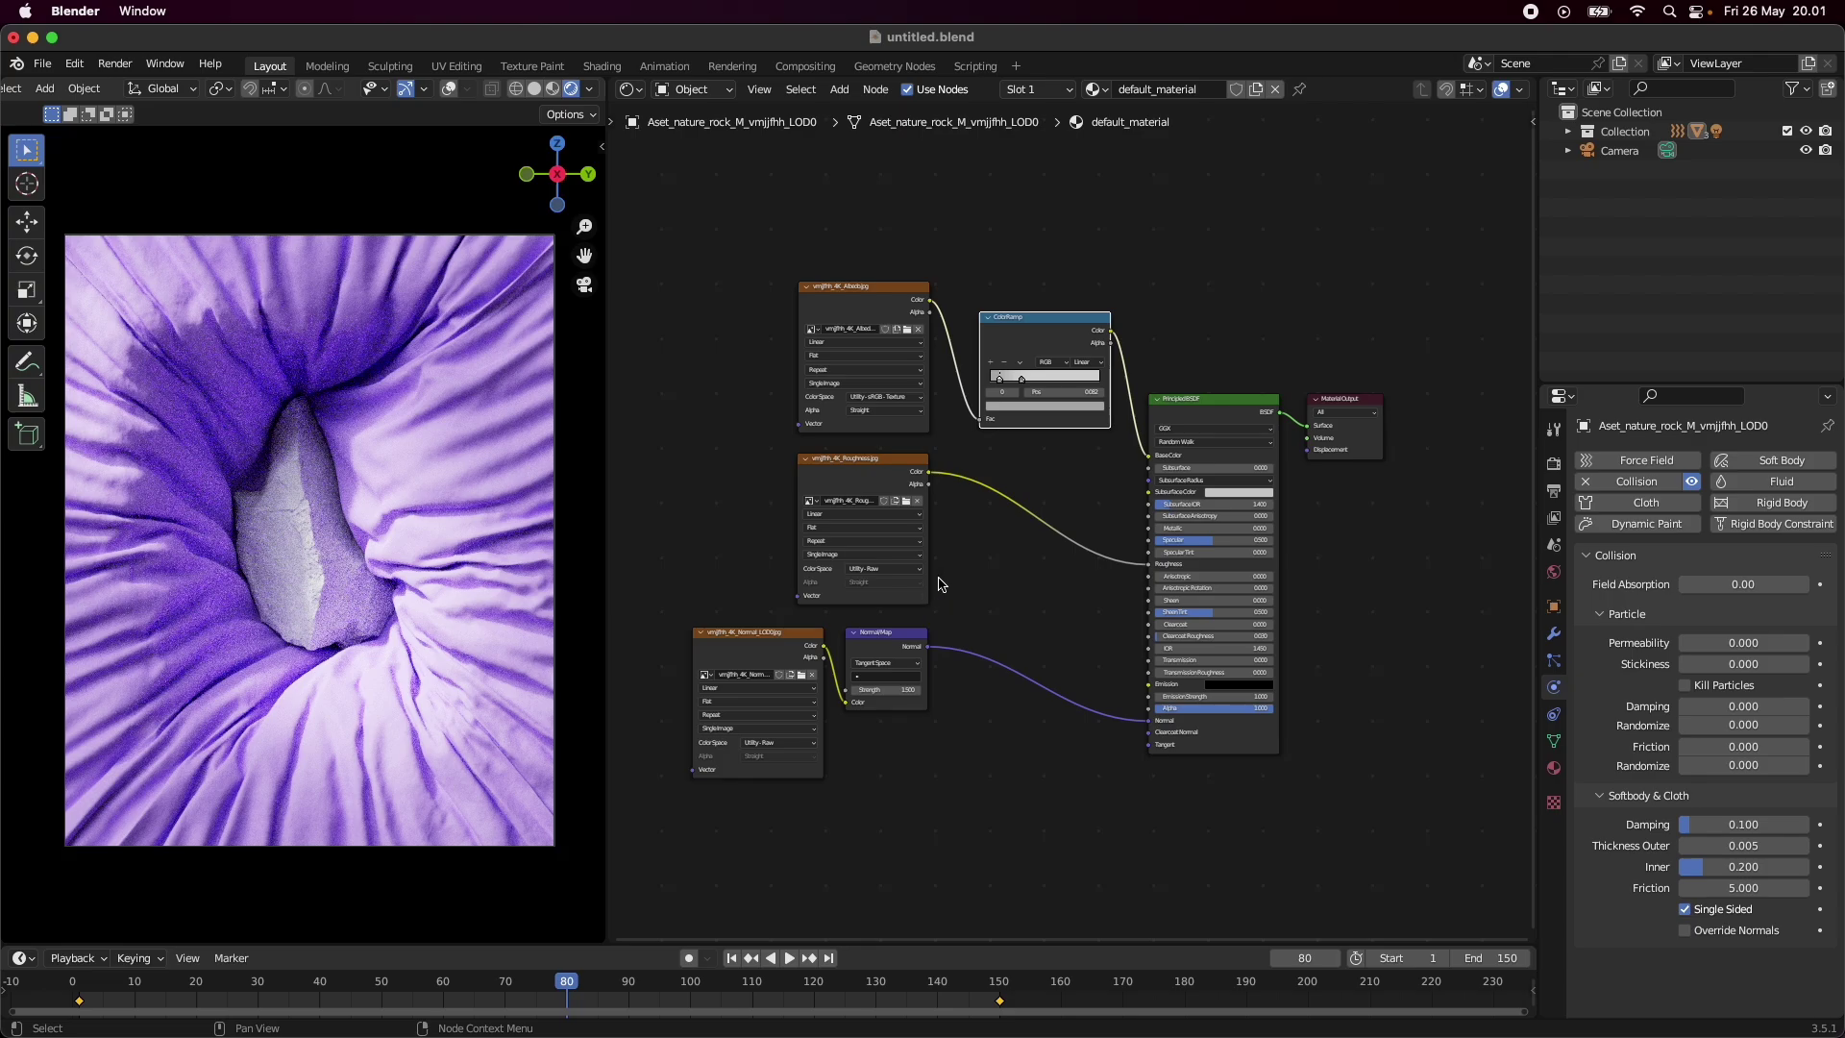
{"action": "scroll", "coordinate": [939, 583], "scroll_direction": "up", "scroll_amount": 2}
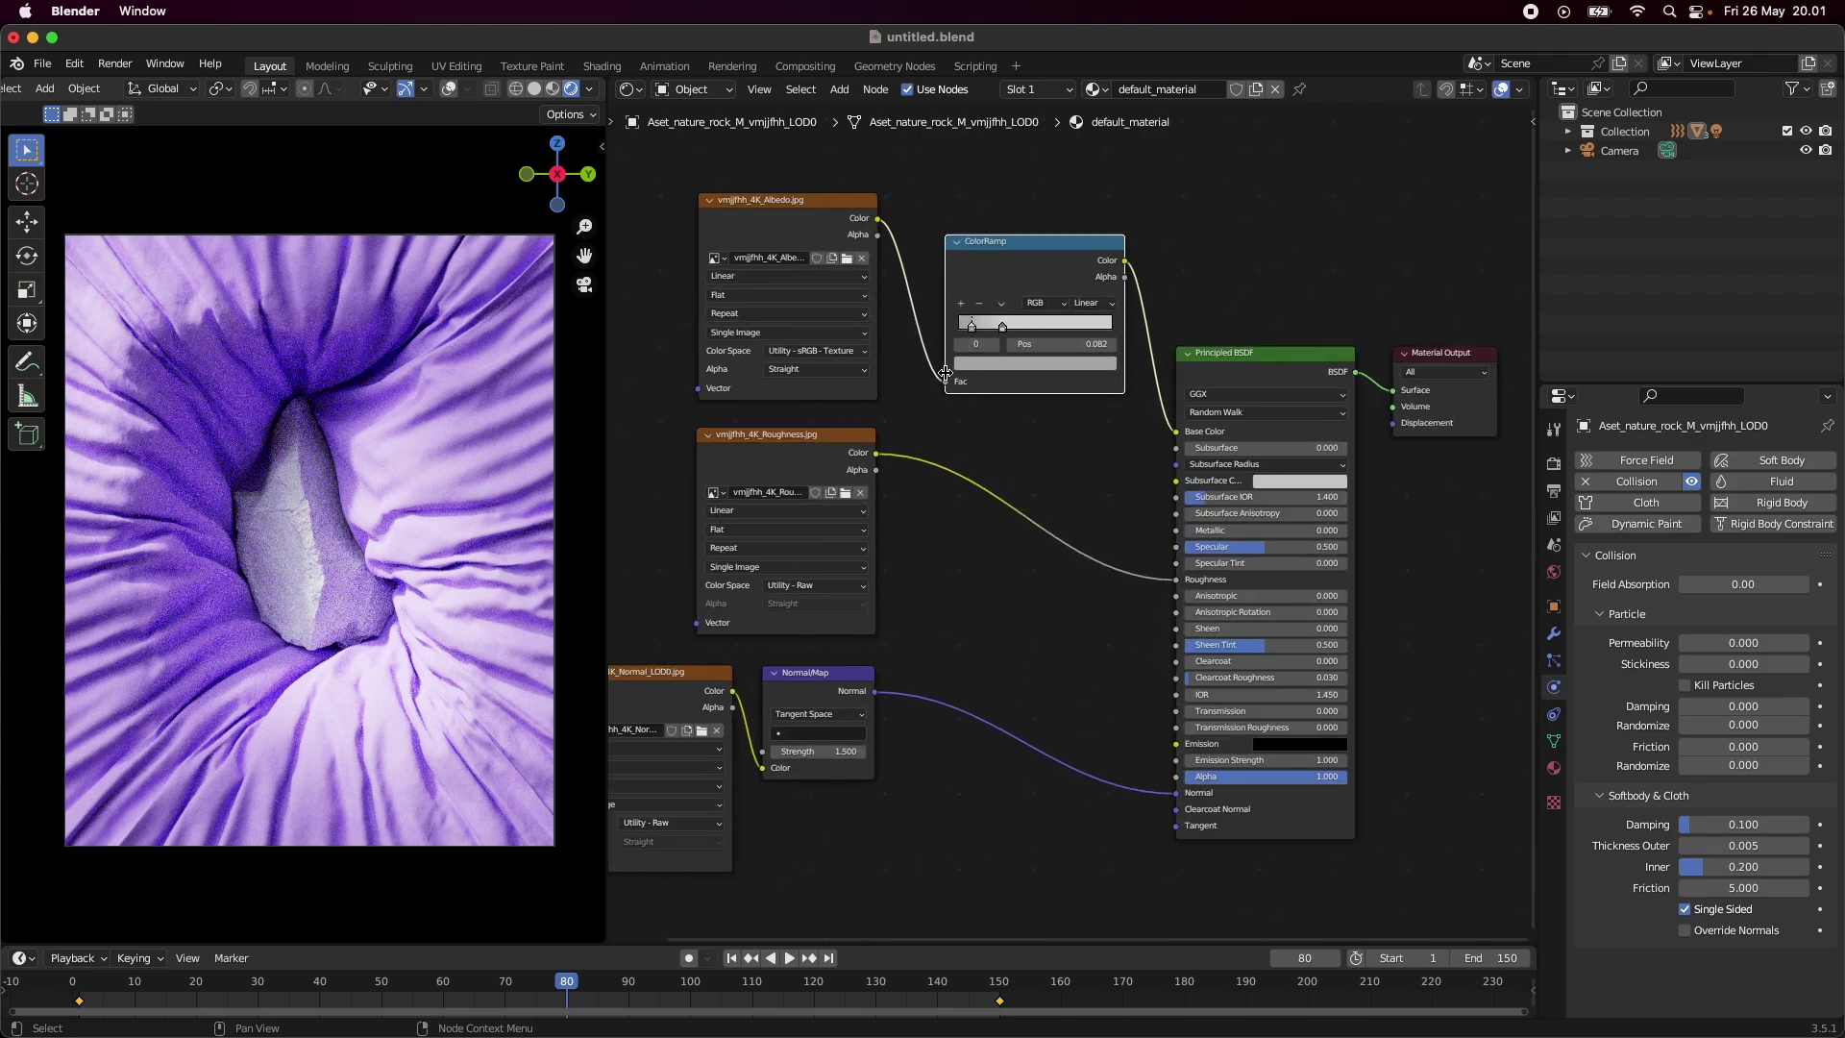
{"action": "left_click_drag", "start_coordinate": [945, 374], "coordinate": [1176, 431]}
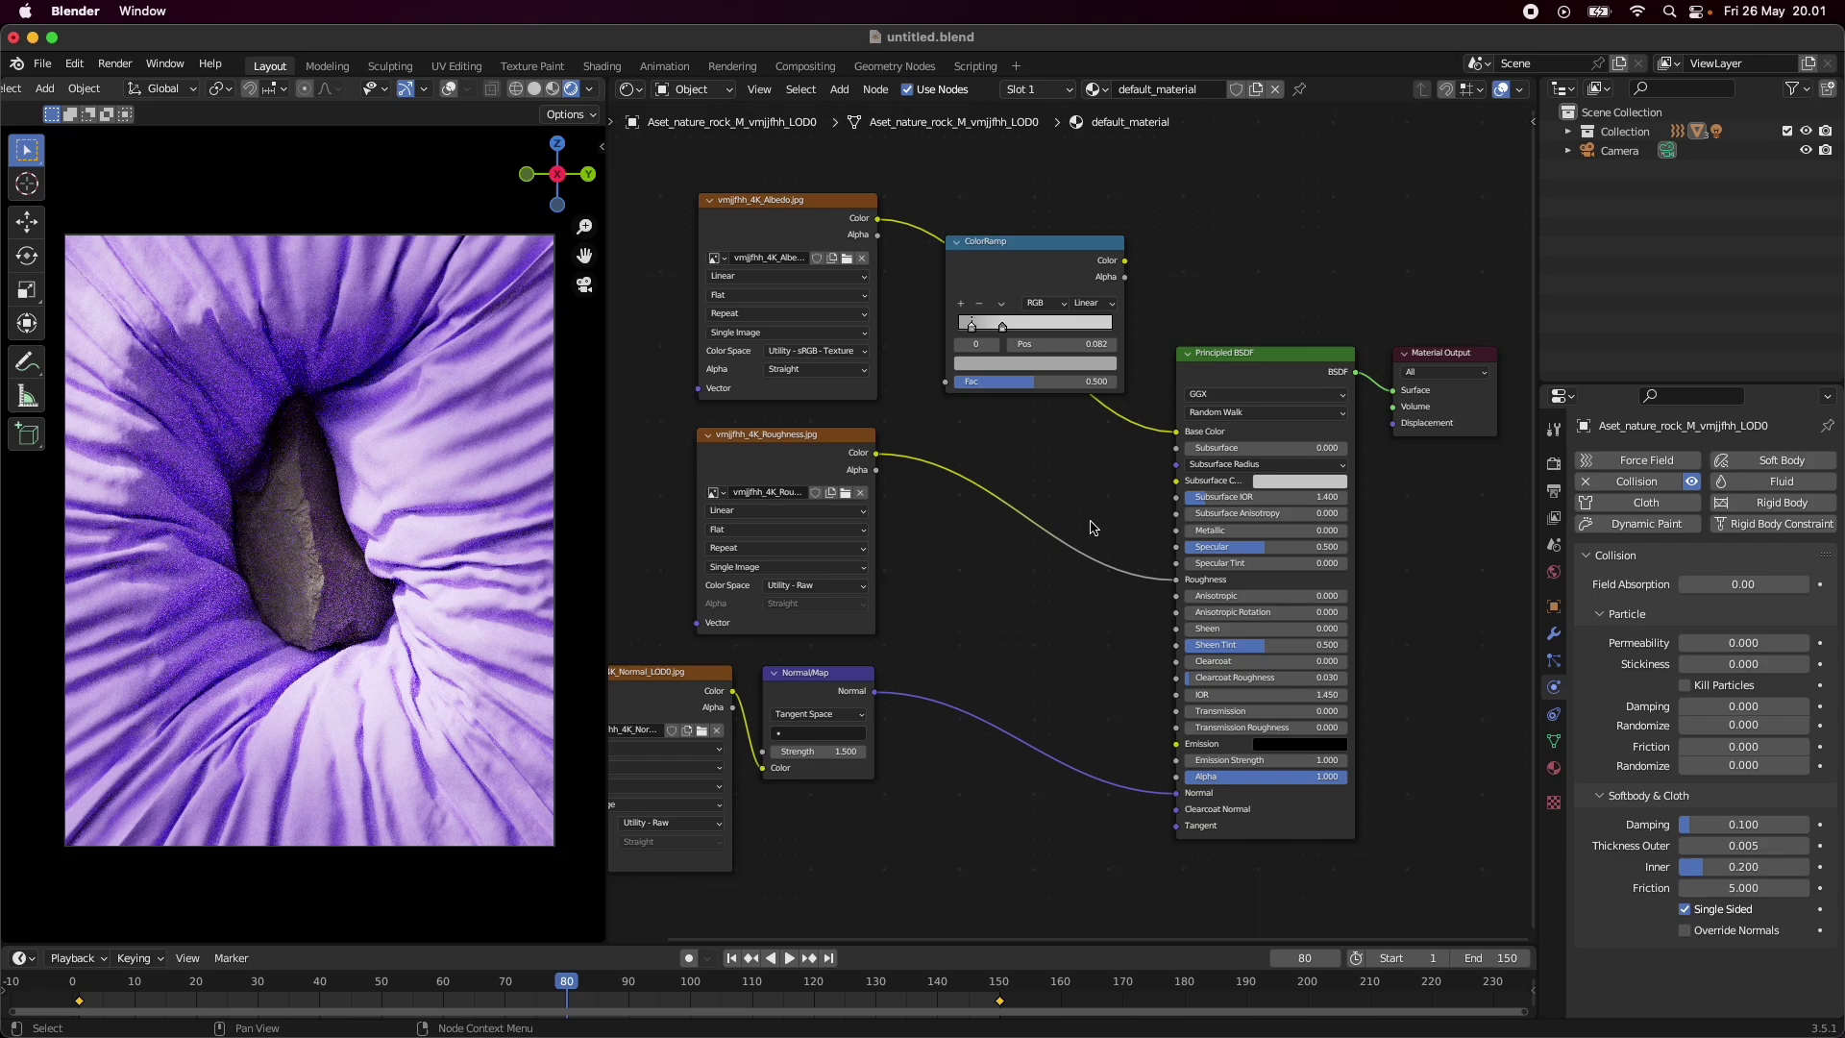
{"action": "mouse_move", "coordinate": [1077, 251]}
{"action": "left_mouse_down"}
{"action": "mouse_move", "coordinate": [1016, 334]}
{"action": "mouse_move", "coordinate": [1240, 175]}
{"action": "mouse_move", "coordinate": [1077, 265]}
{"action": "mouse_move", "coordinate": [1067, 298]}
{"action": "mouse_move", "coordinate": [1047, 270]}
{"action": "left_mouse_up"}
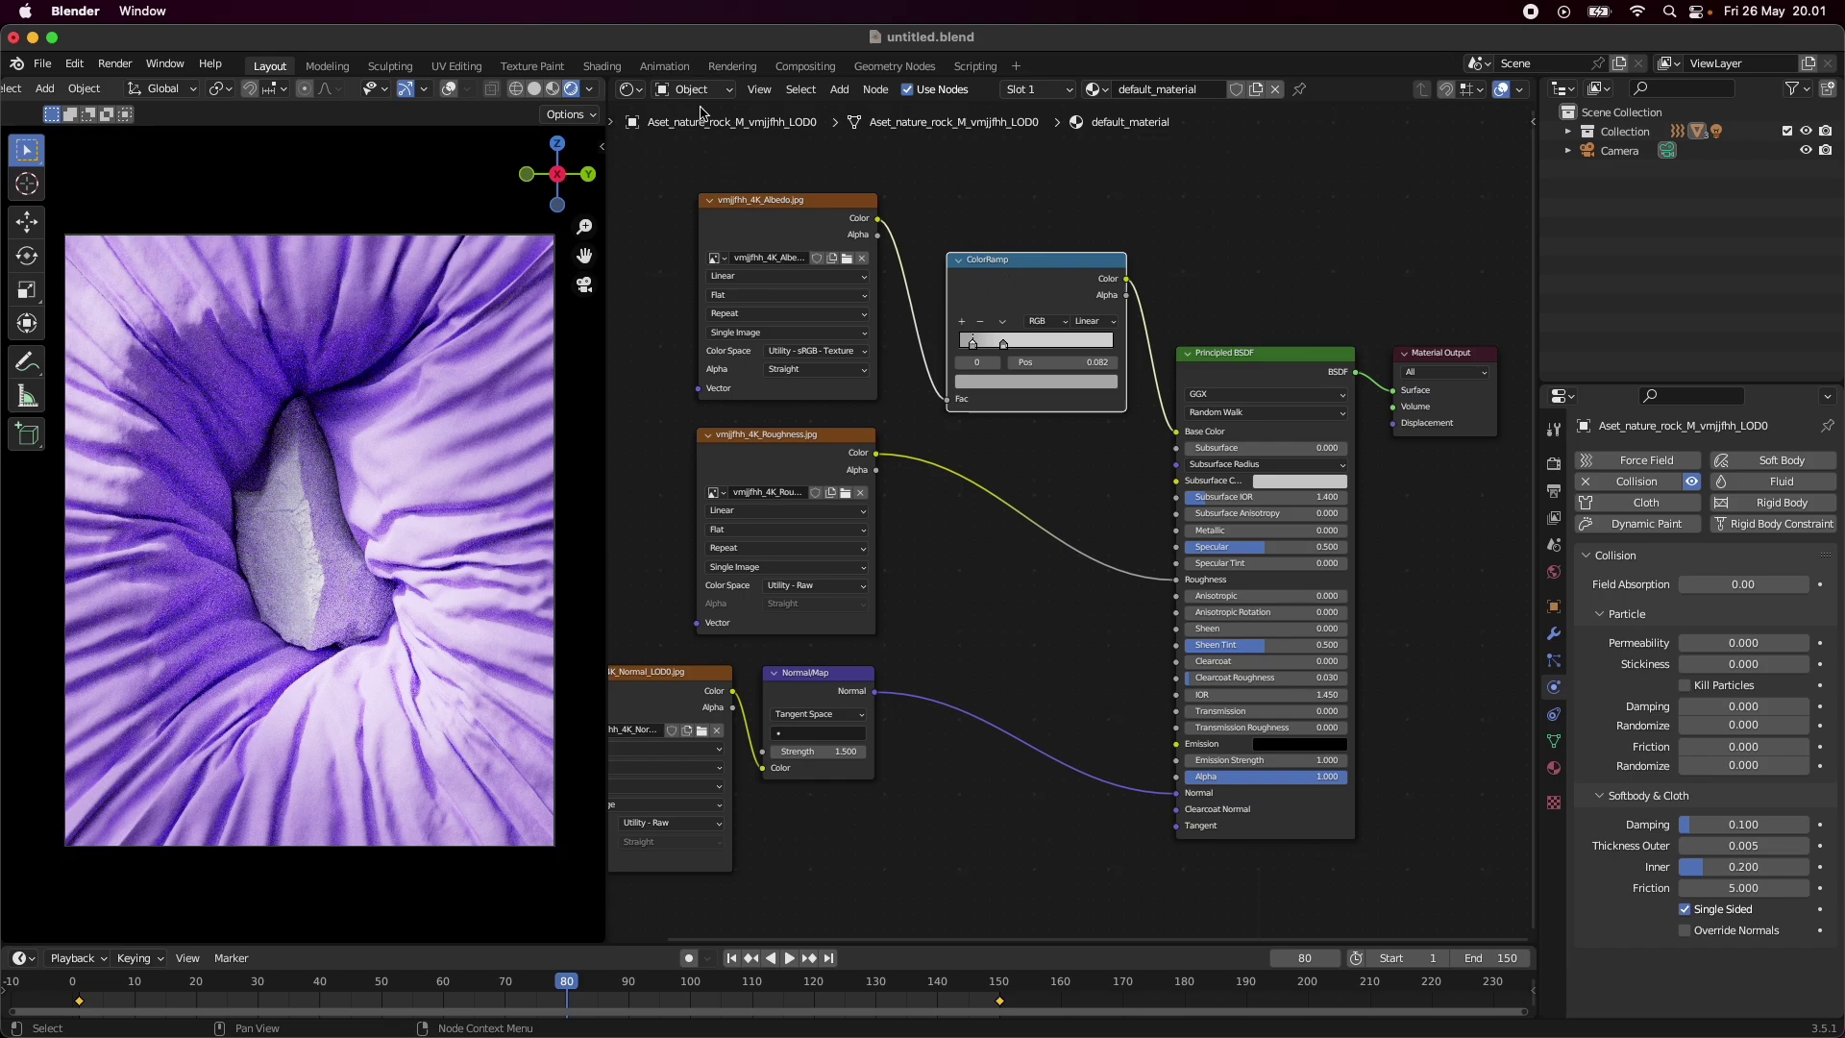
- Switch the area back to the 3D Viewport and review the World and Area light settings
{"action": "left_click", "coordinate": [630, 90]}
{"action": "left_click", "coordinate": [688, 142]}
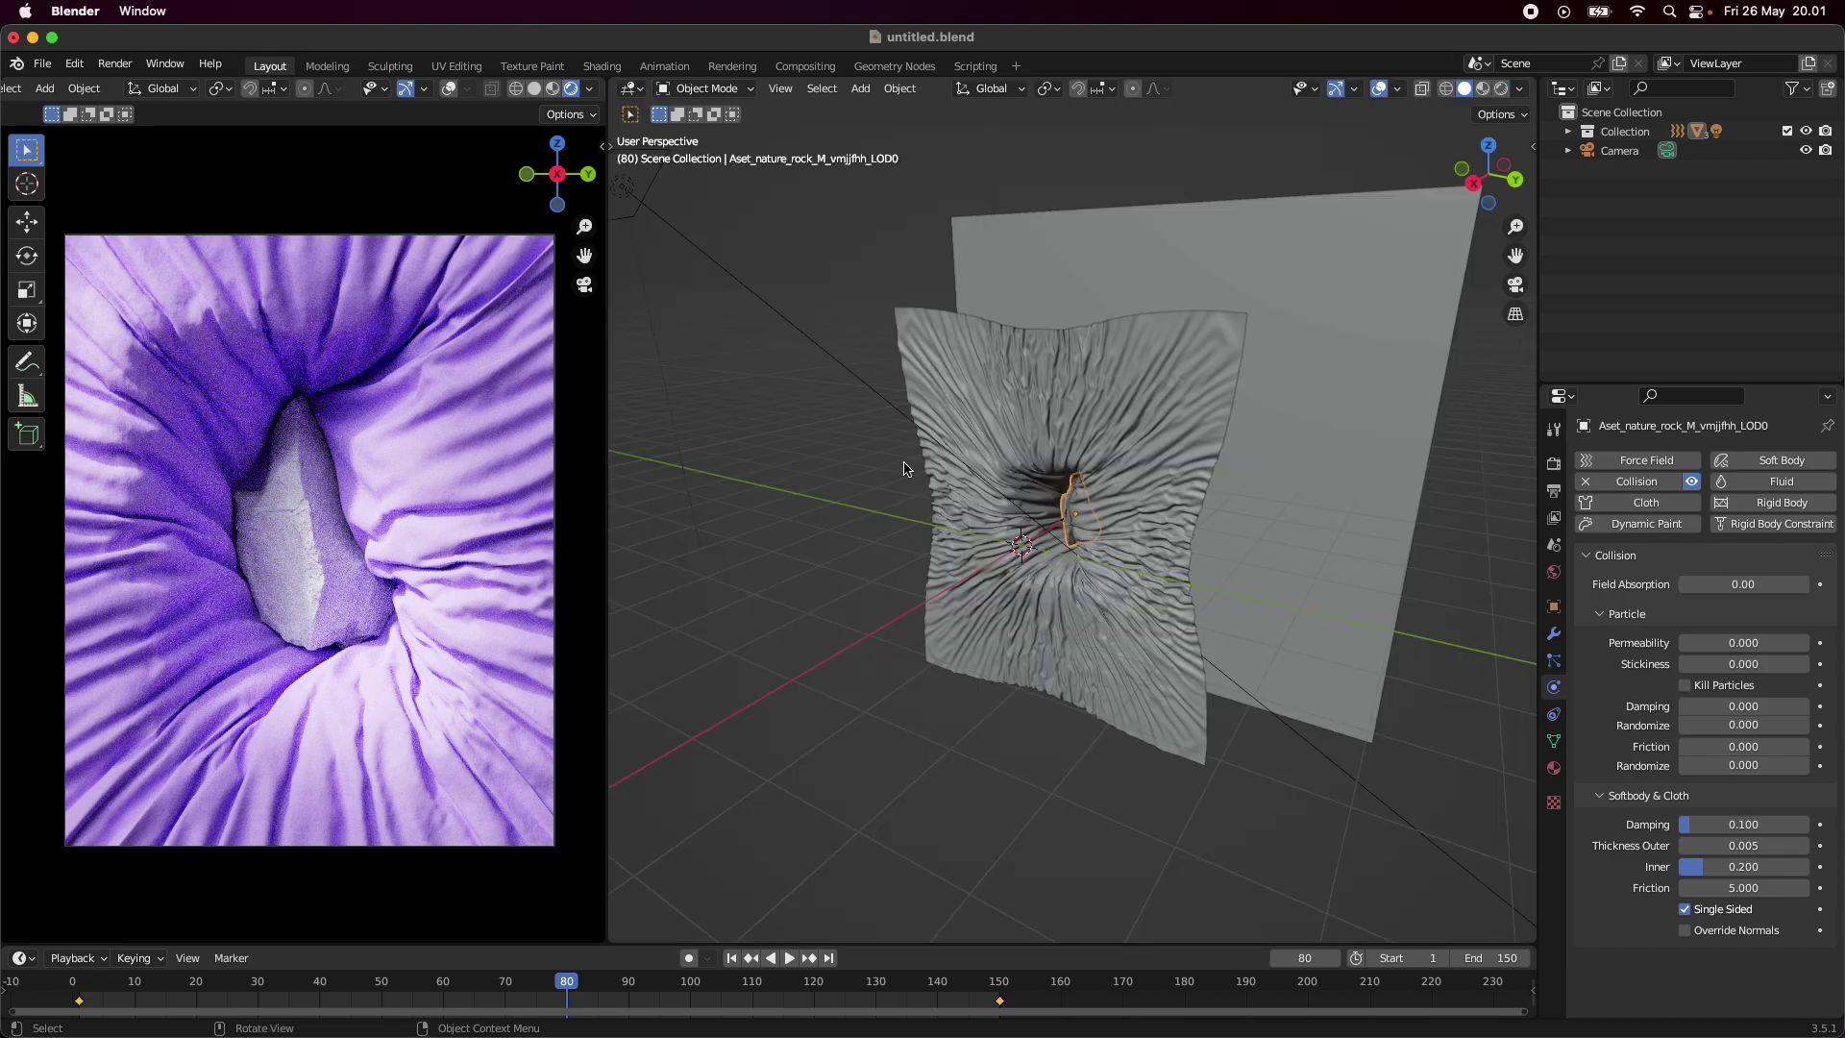
{"action": "left_click", "coordinate": [1554, 571]}
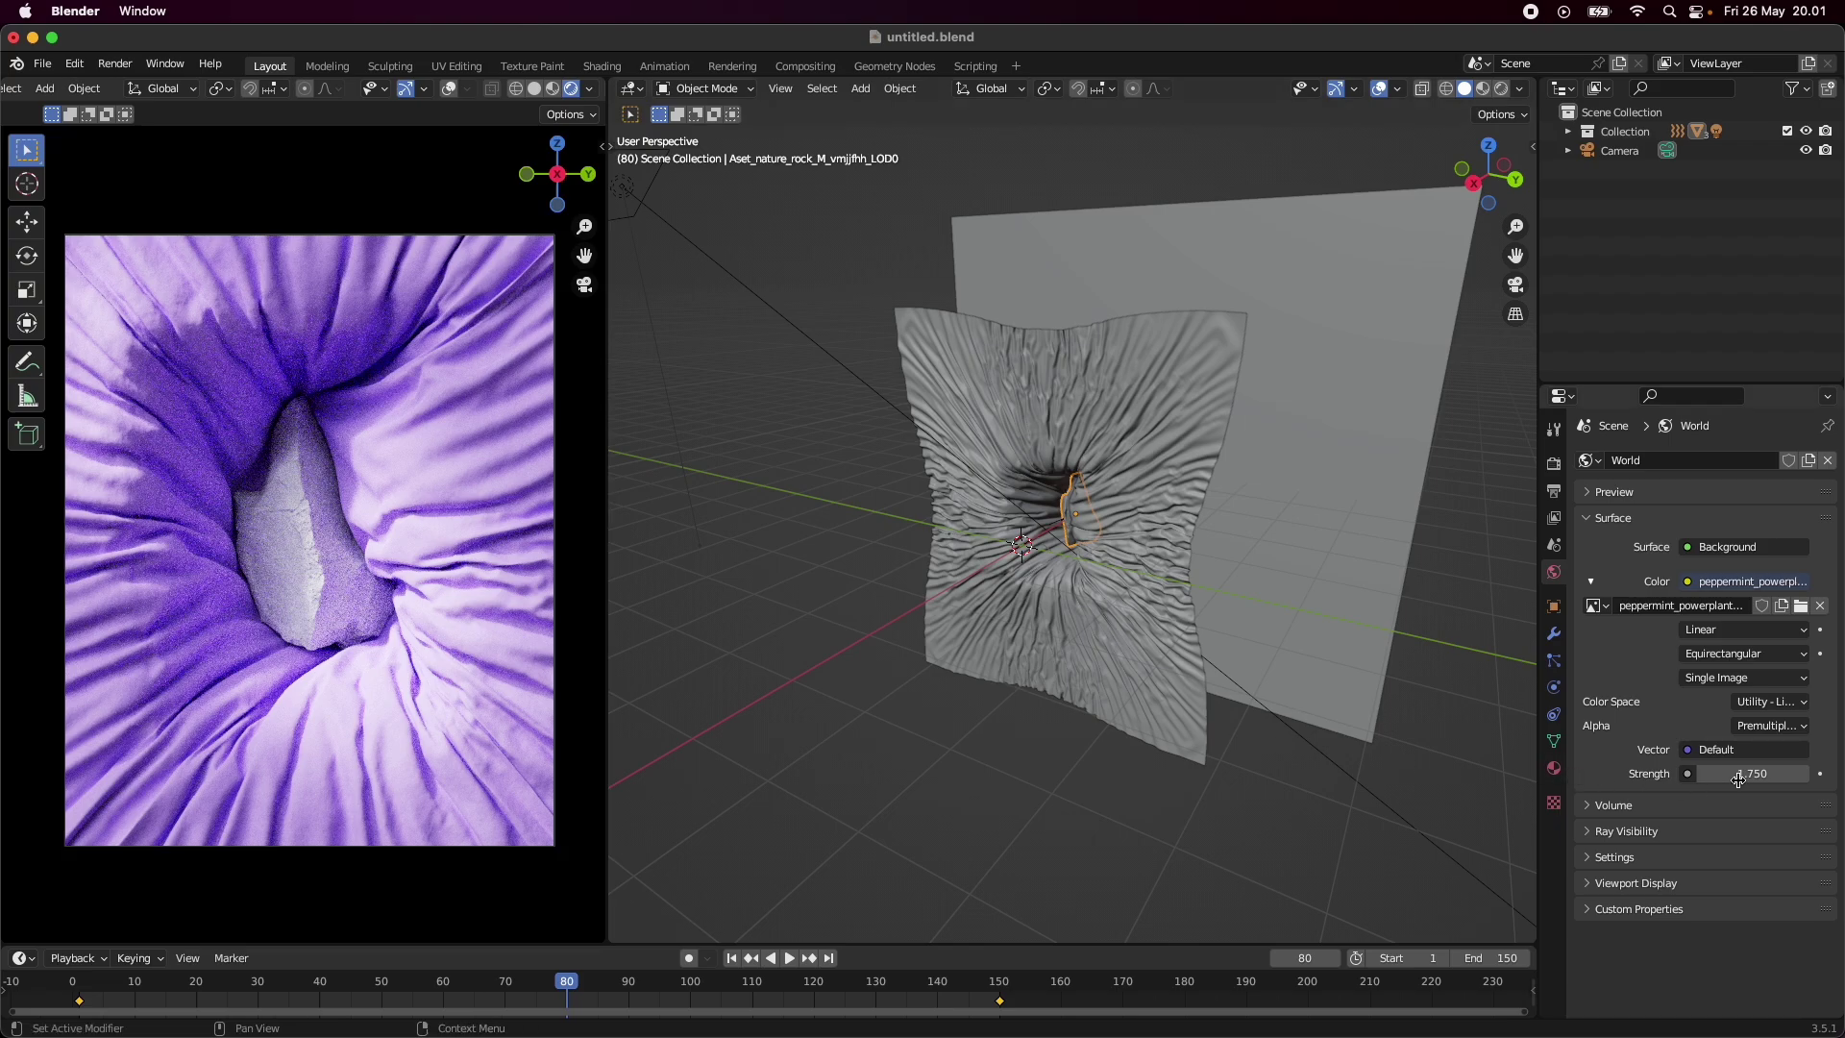
{"action": "scroll", "coordinate": [945, 418], "scroll_direction": "down", "scroll_amount": 2}
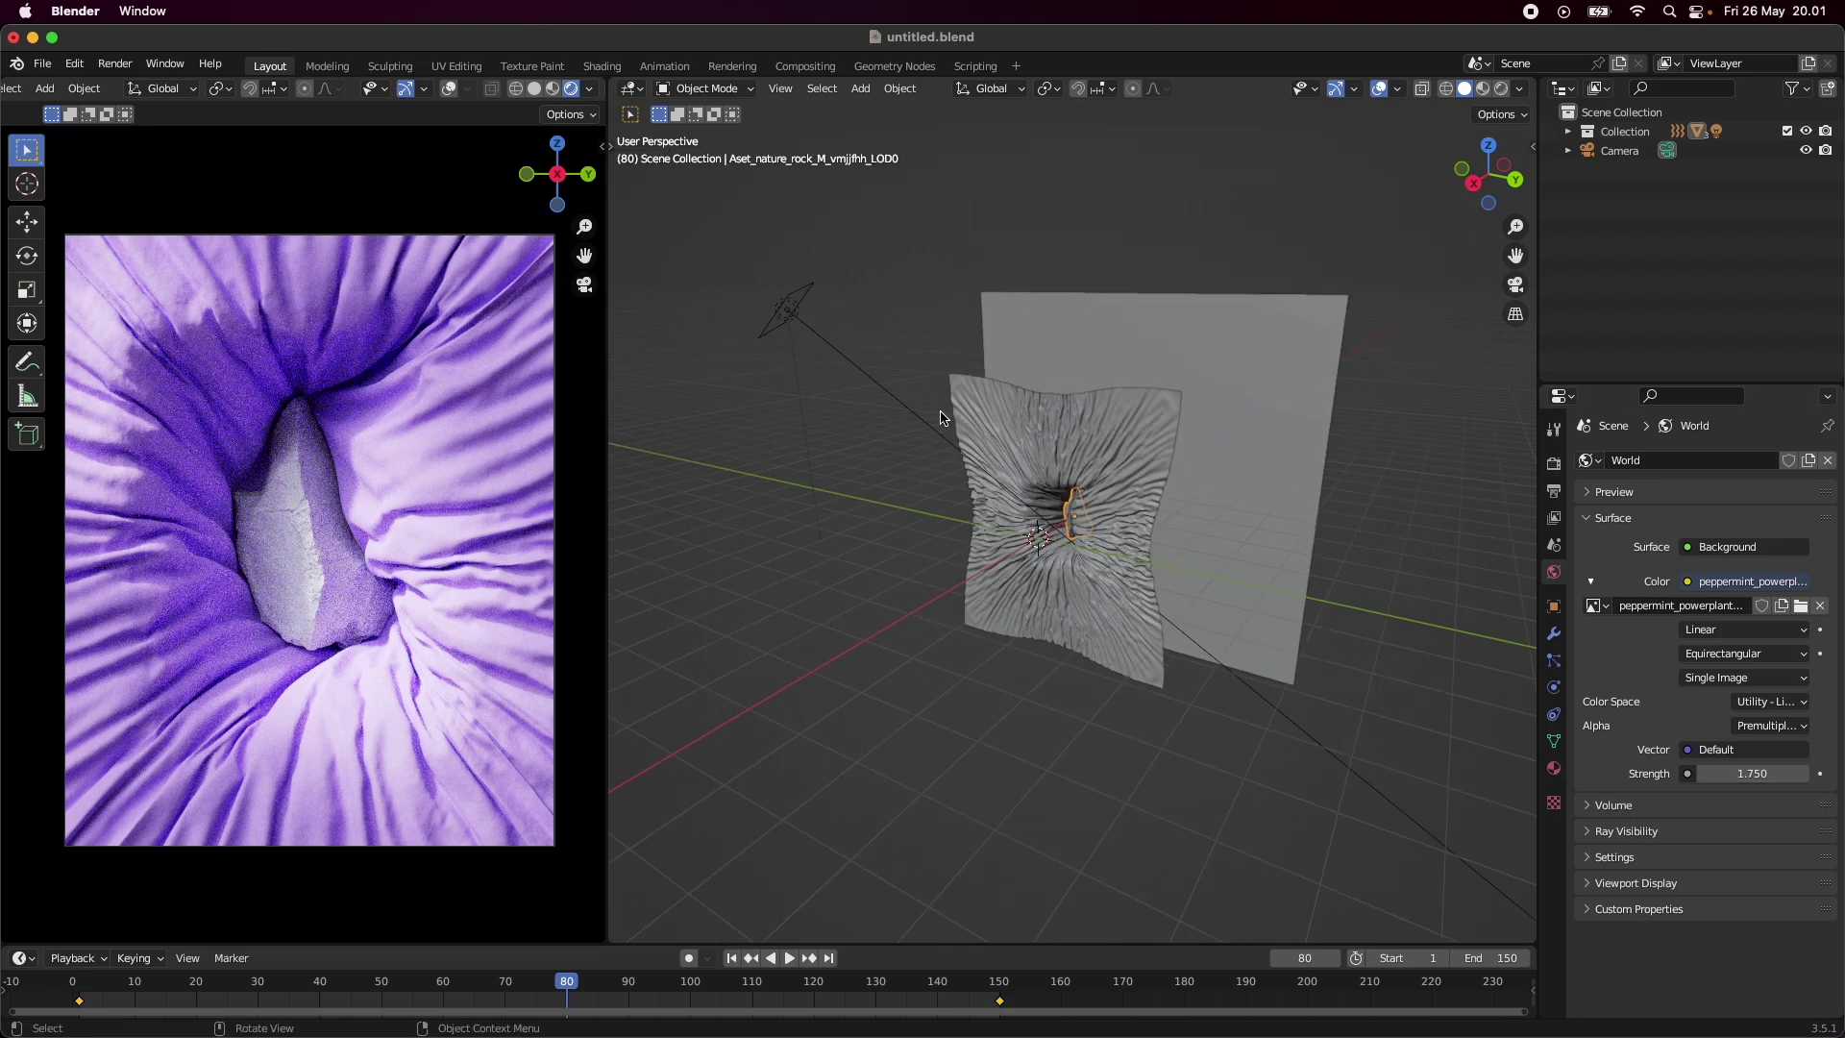
{"action": "left_click", "coordinate": [786, 312]}
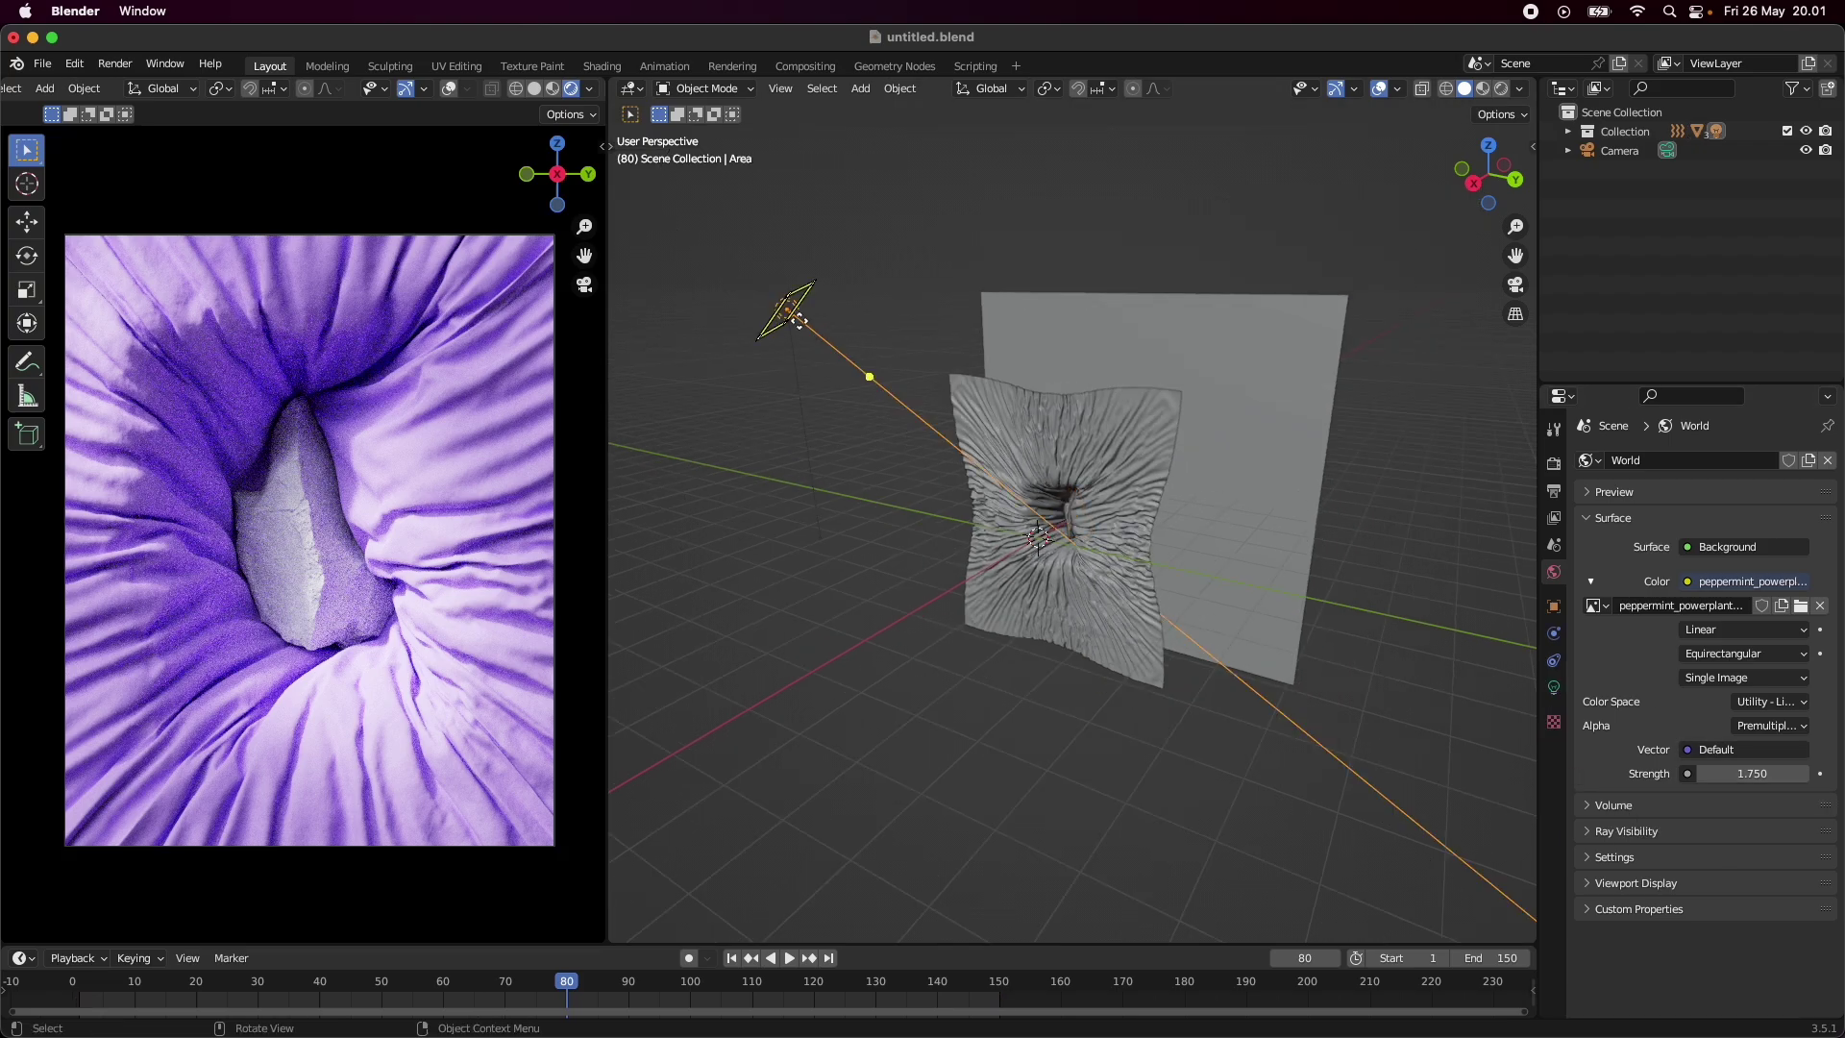
{"action": "left_click", "coordinate": [1554, 688]}
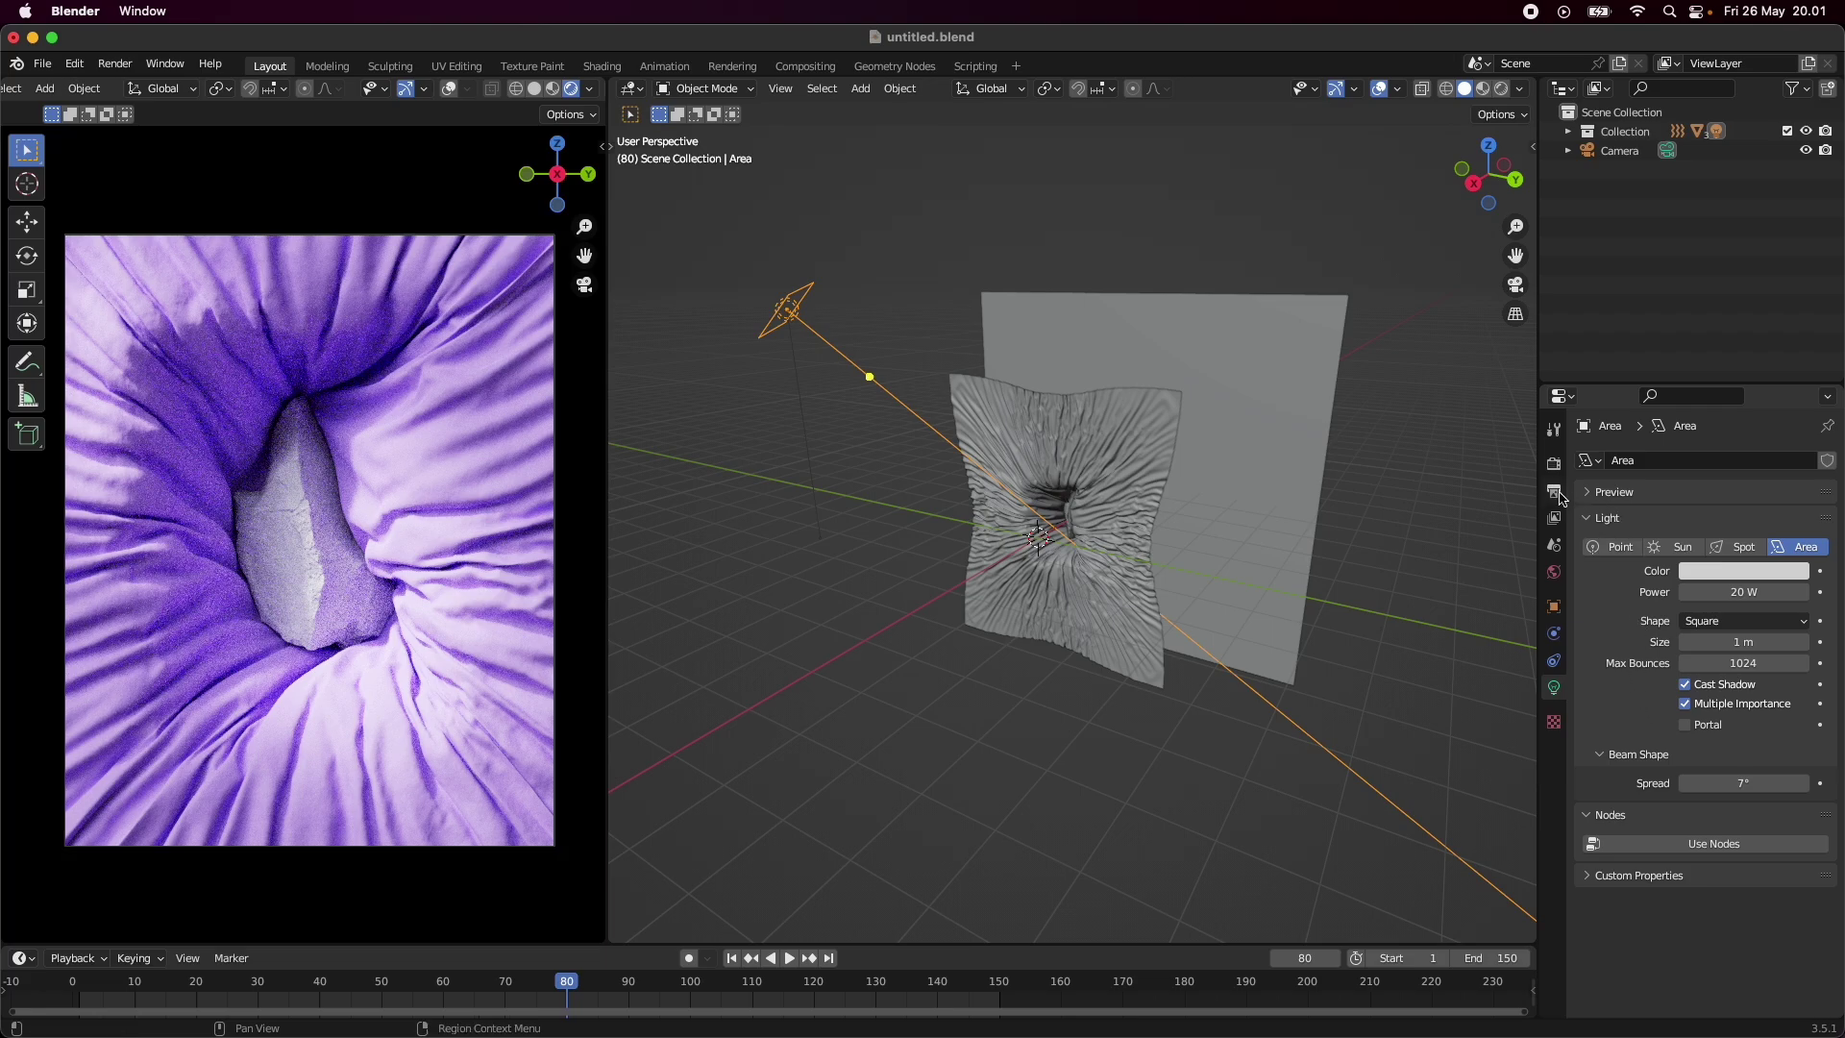
- Lower the World environment Strength from 1.75 to 0.3 for a darker render
{"action": "left_click", "coordinate": [1553, 572]}
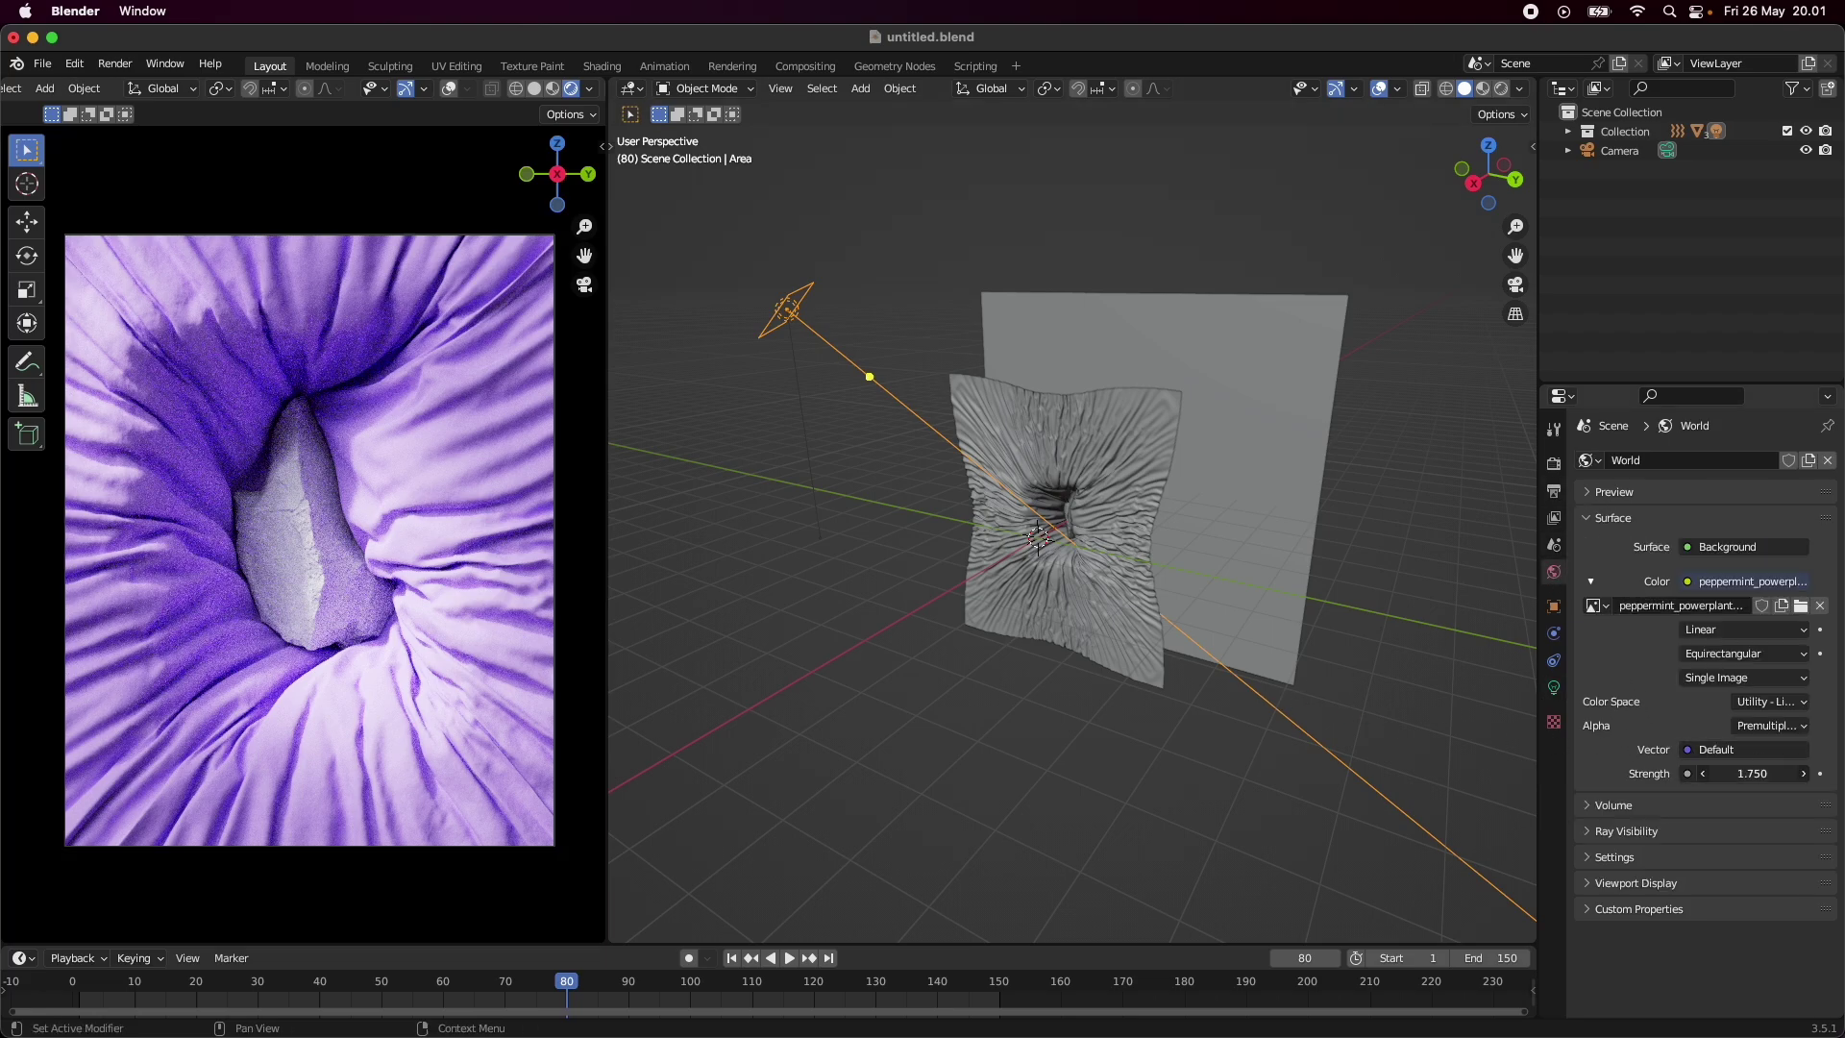
{"action": "left_click", "coordinate": [1759, 769]}
{"action": "type", "text": "0.3"}
{"action": "key", "text": "Return"}
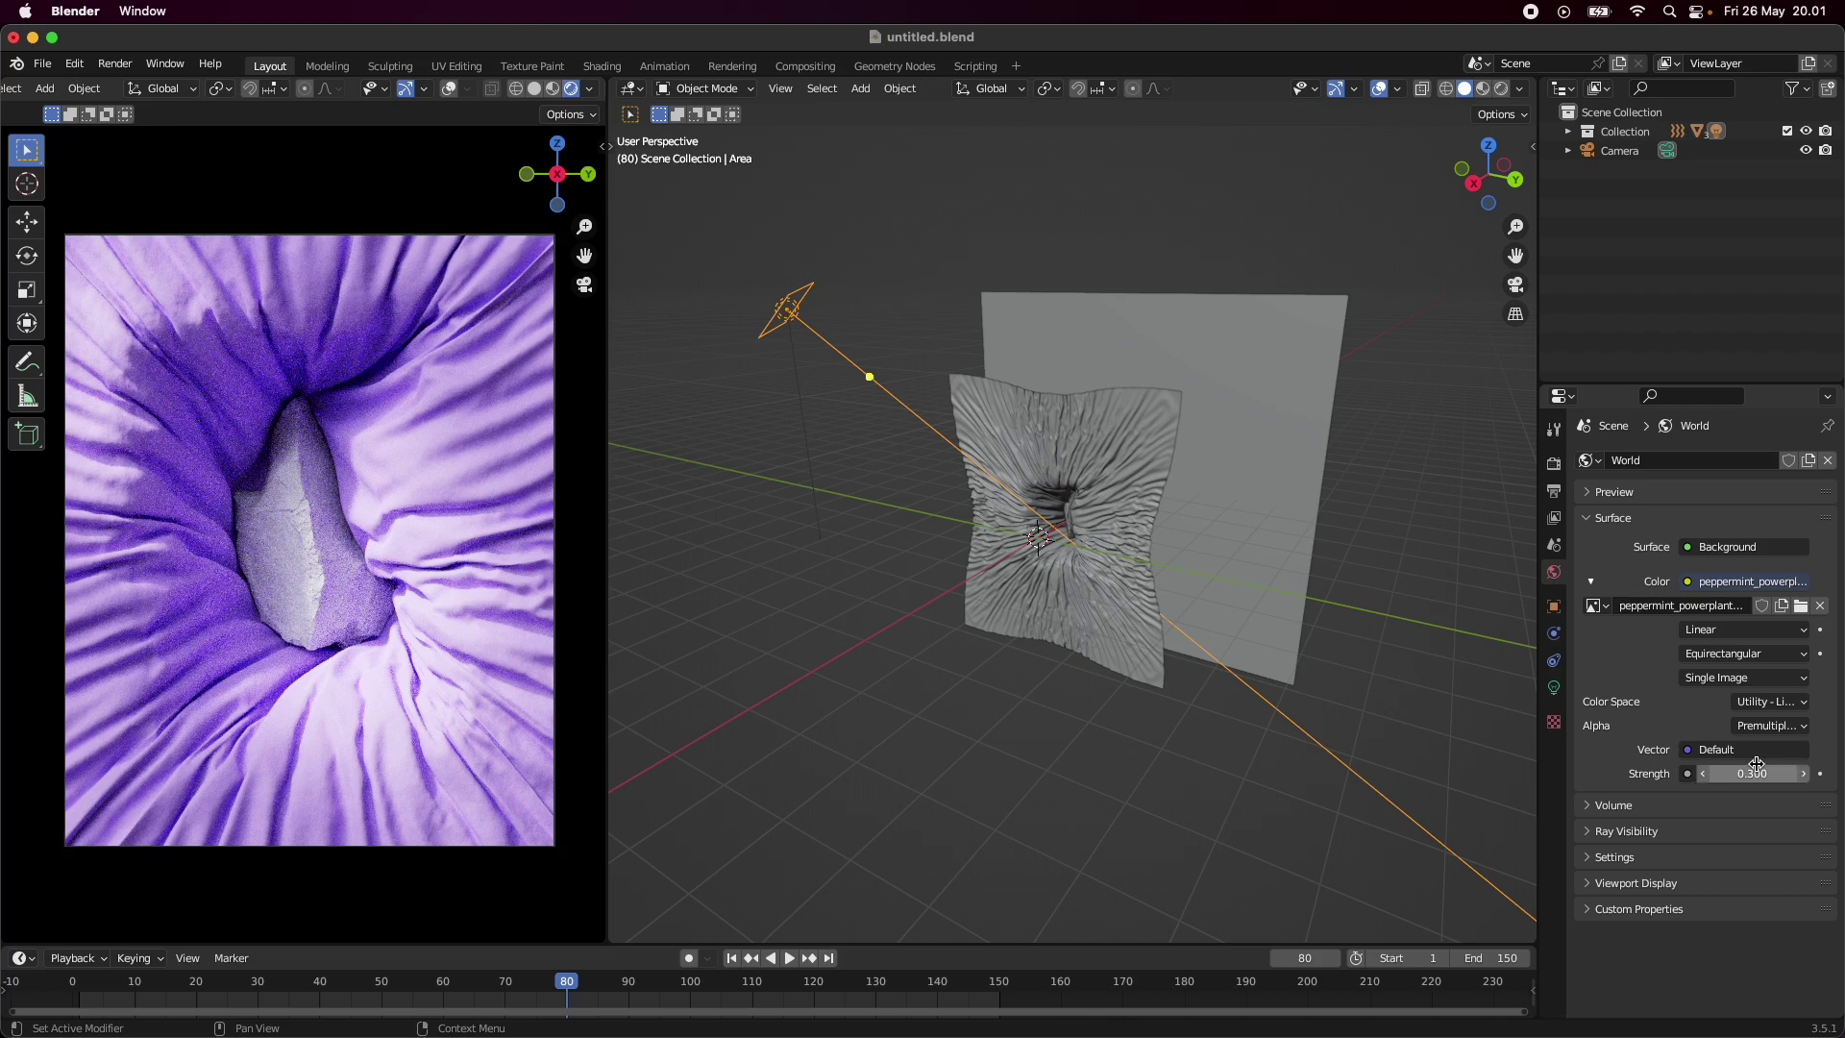
{"action": "left_click", "coordinate": [1032, 795]}
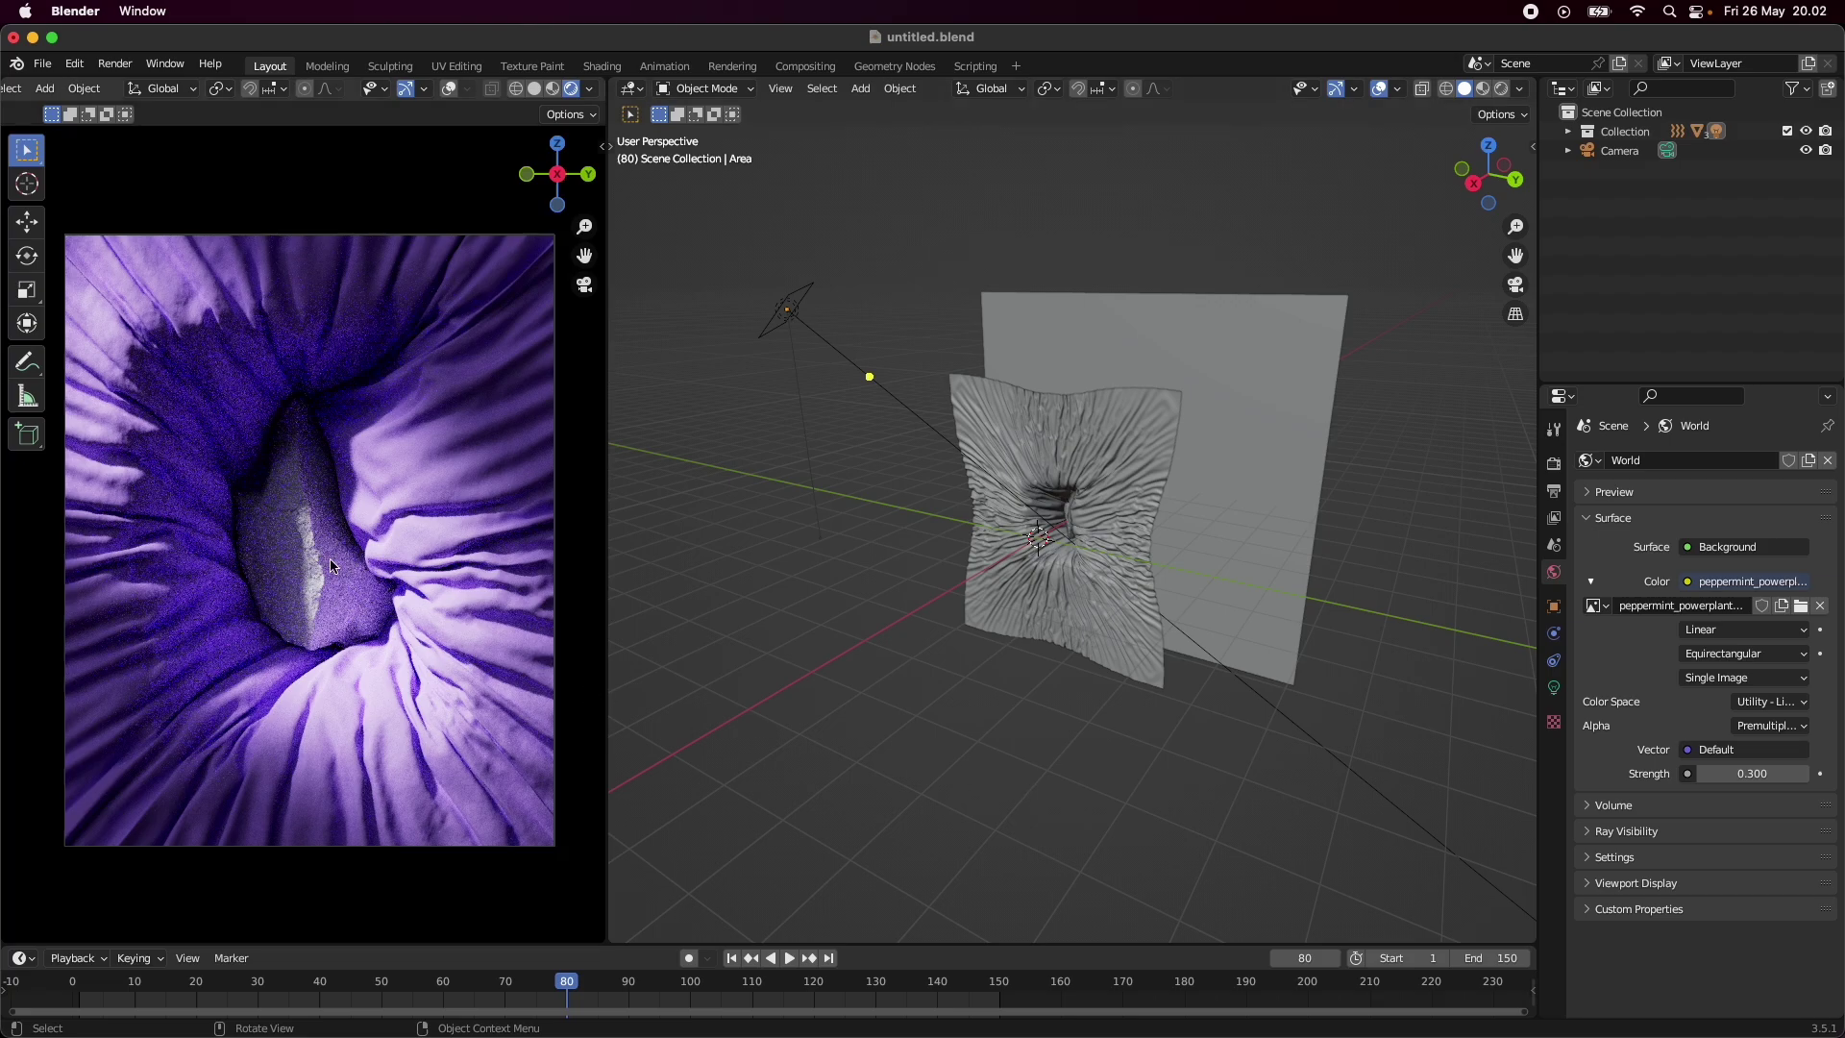
{"action": "middle_click_drag", "start_coordinate": [968, 754], "coordinate": [877, 743]}
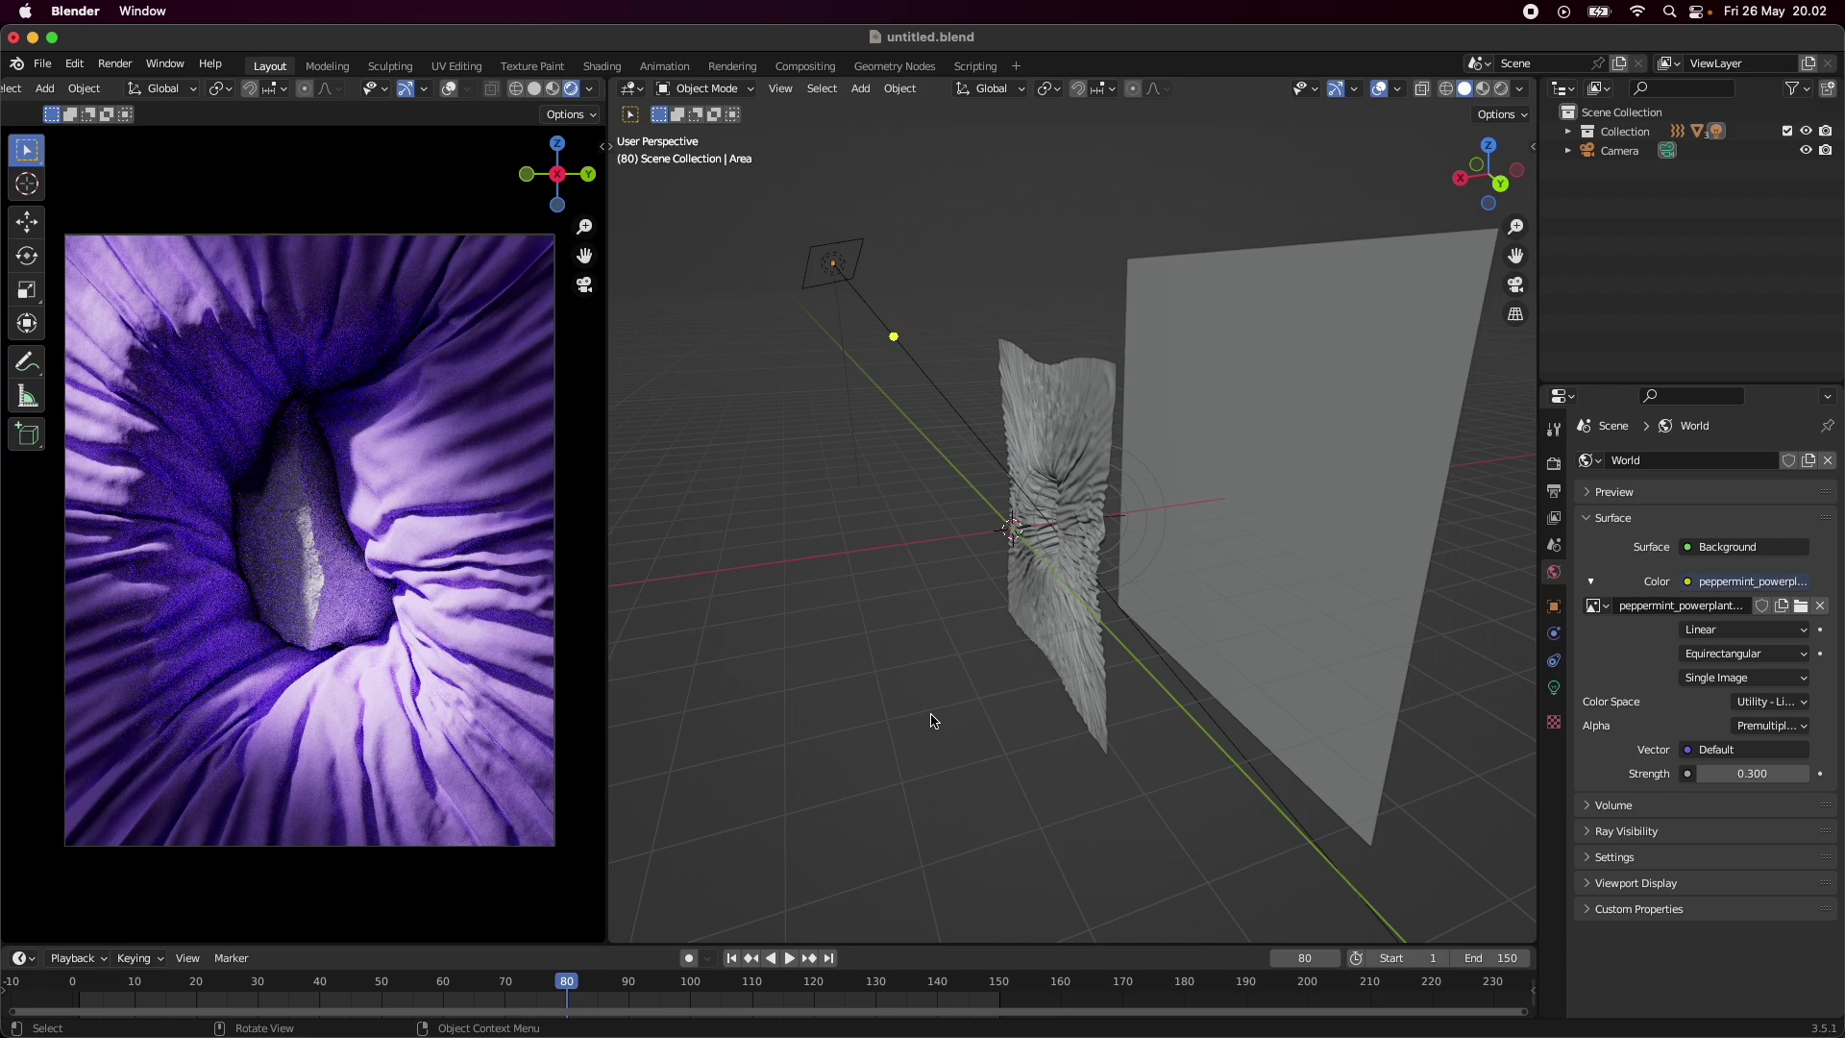
{"action": "middle_click_drag", "start_coordinate": [933, 719], "coordinate": [1027, 727]}
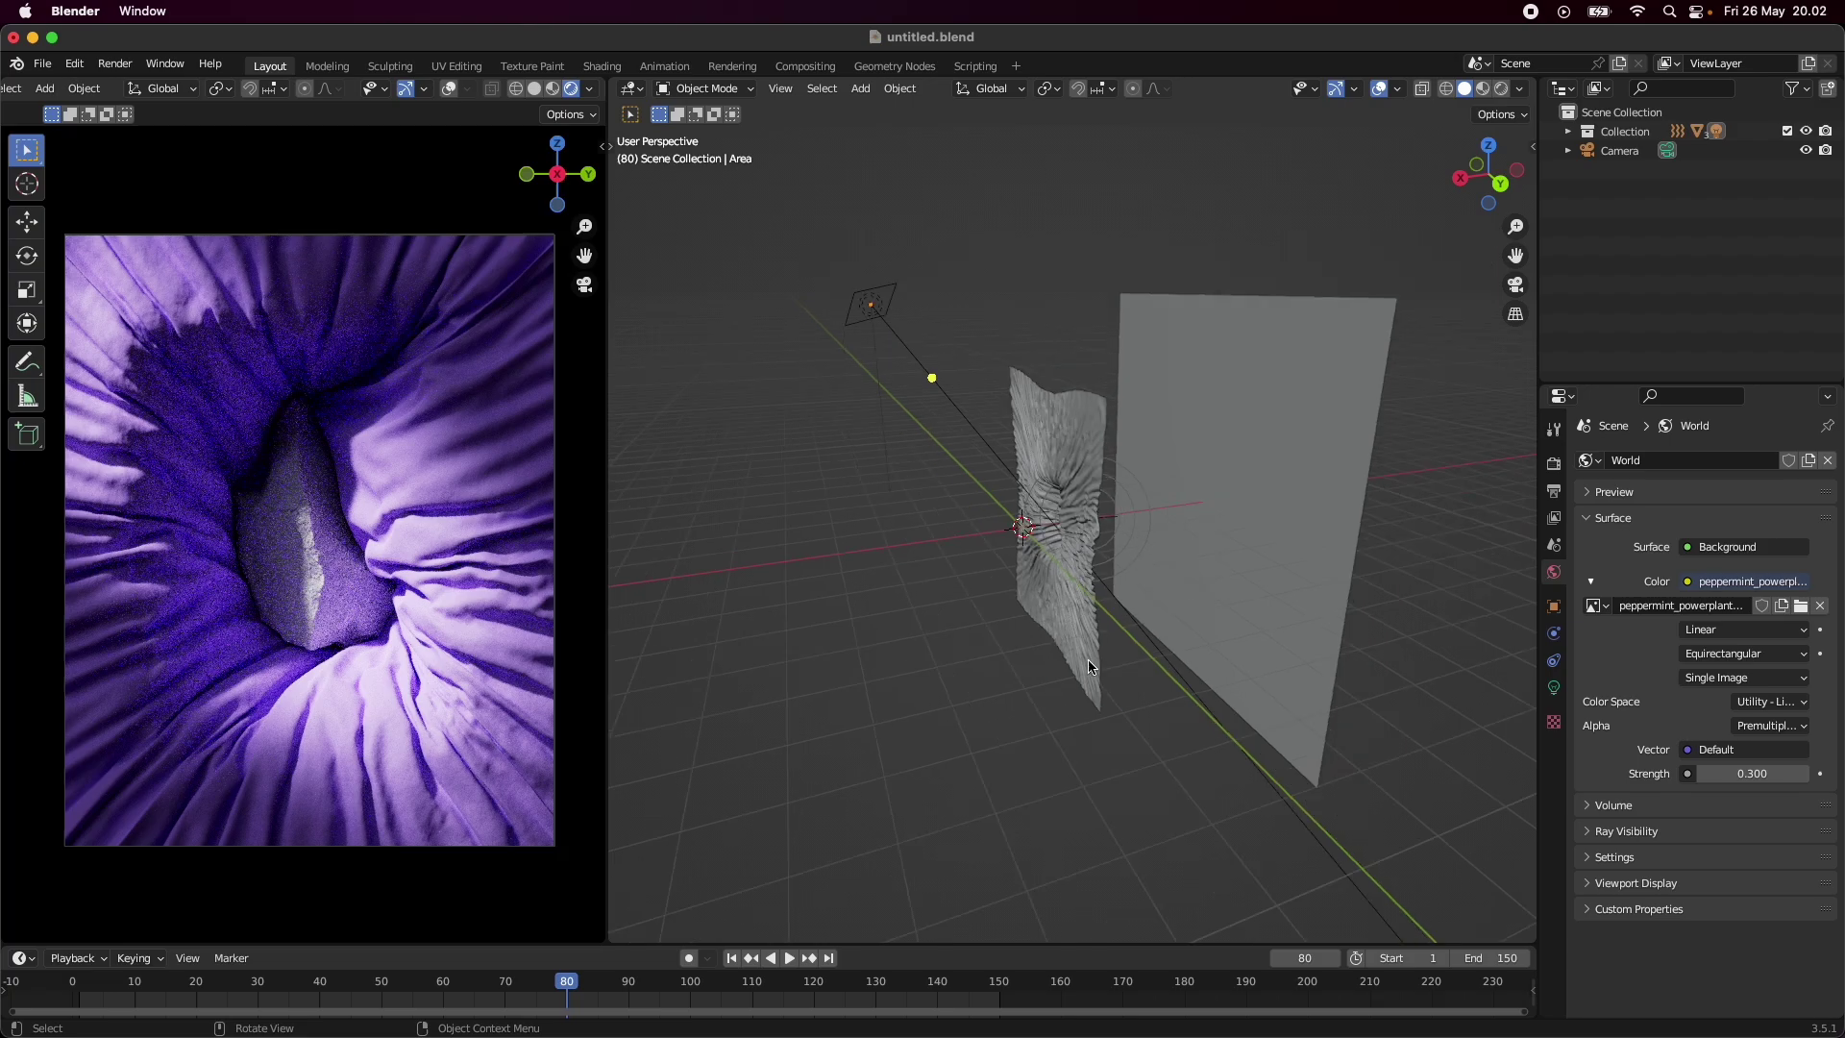
{"action": "mouse_move", "coordinate": [982, 745]}
{"action": "middle_mouse_down"}
{"action": "mouse_move", "coordinate": [1072, 745]}
{"action": "mouse_move", "coordinate": [1153, 775]}
{"action": "mouse_move", "coordinate": [1018, 779]}
{"action": "middle_mouse_up"}
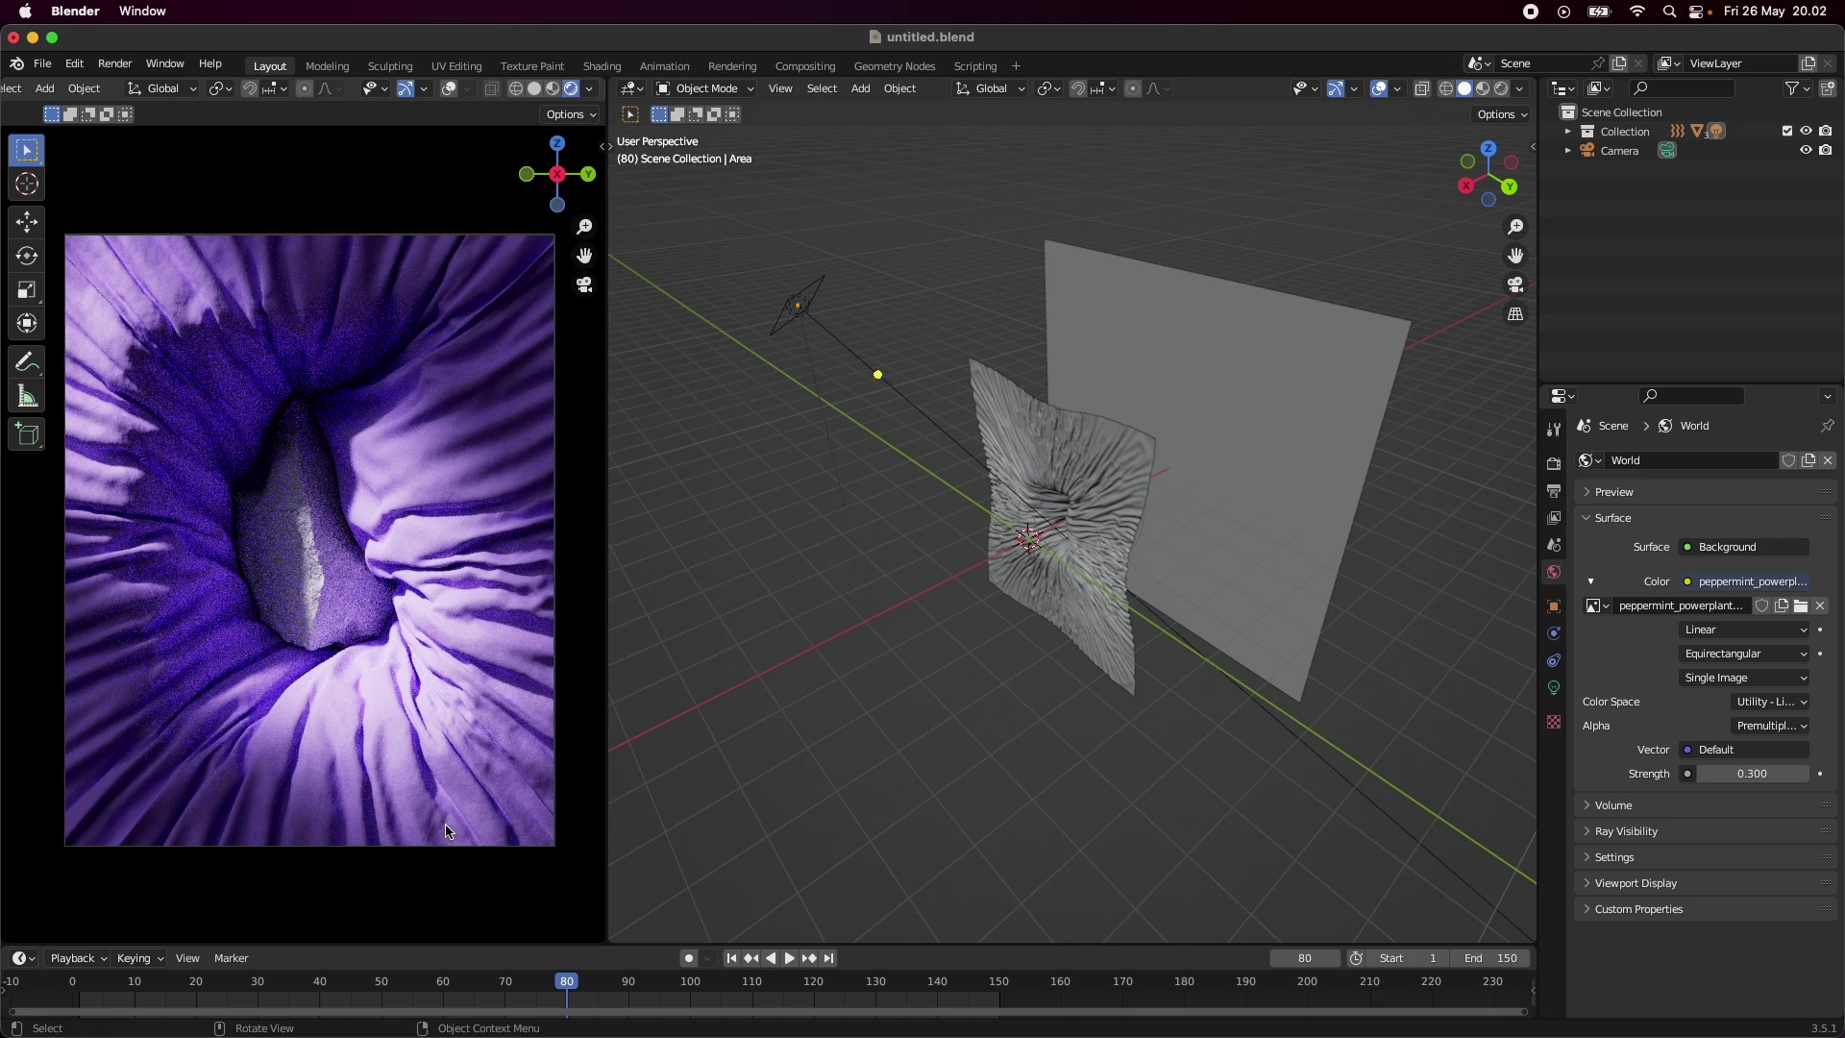
{"action": "scroll", "coordinate": [1144, 747], "scroll_direction": "up", "scroll_amount": 5}
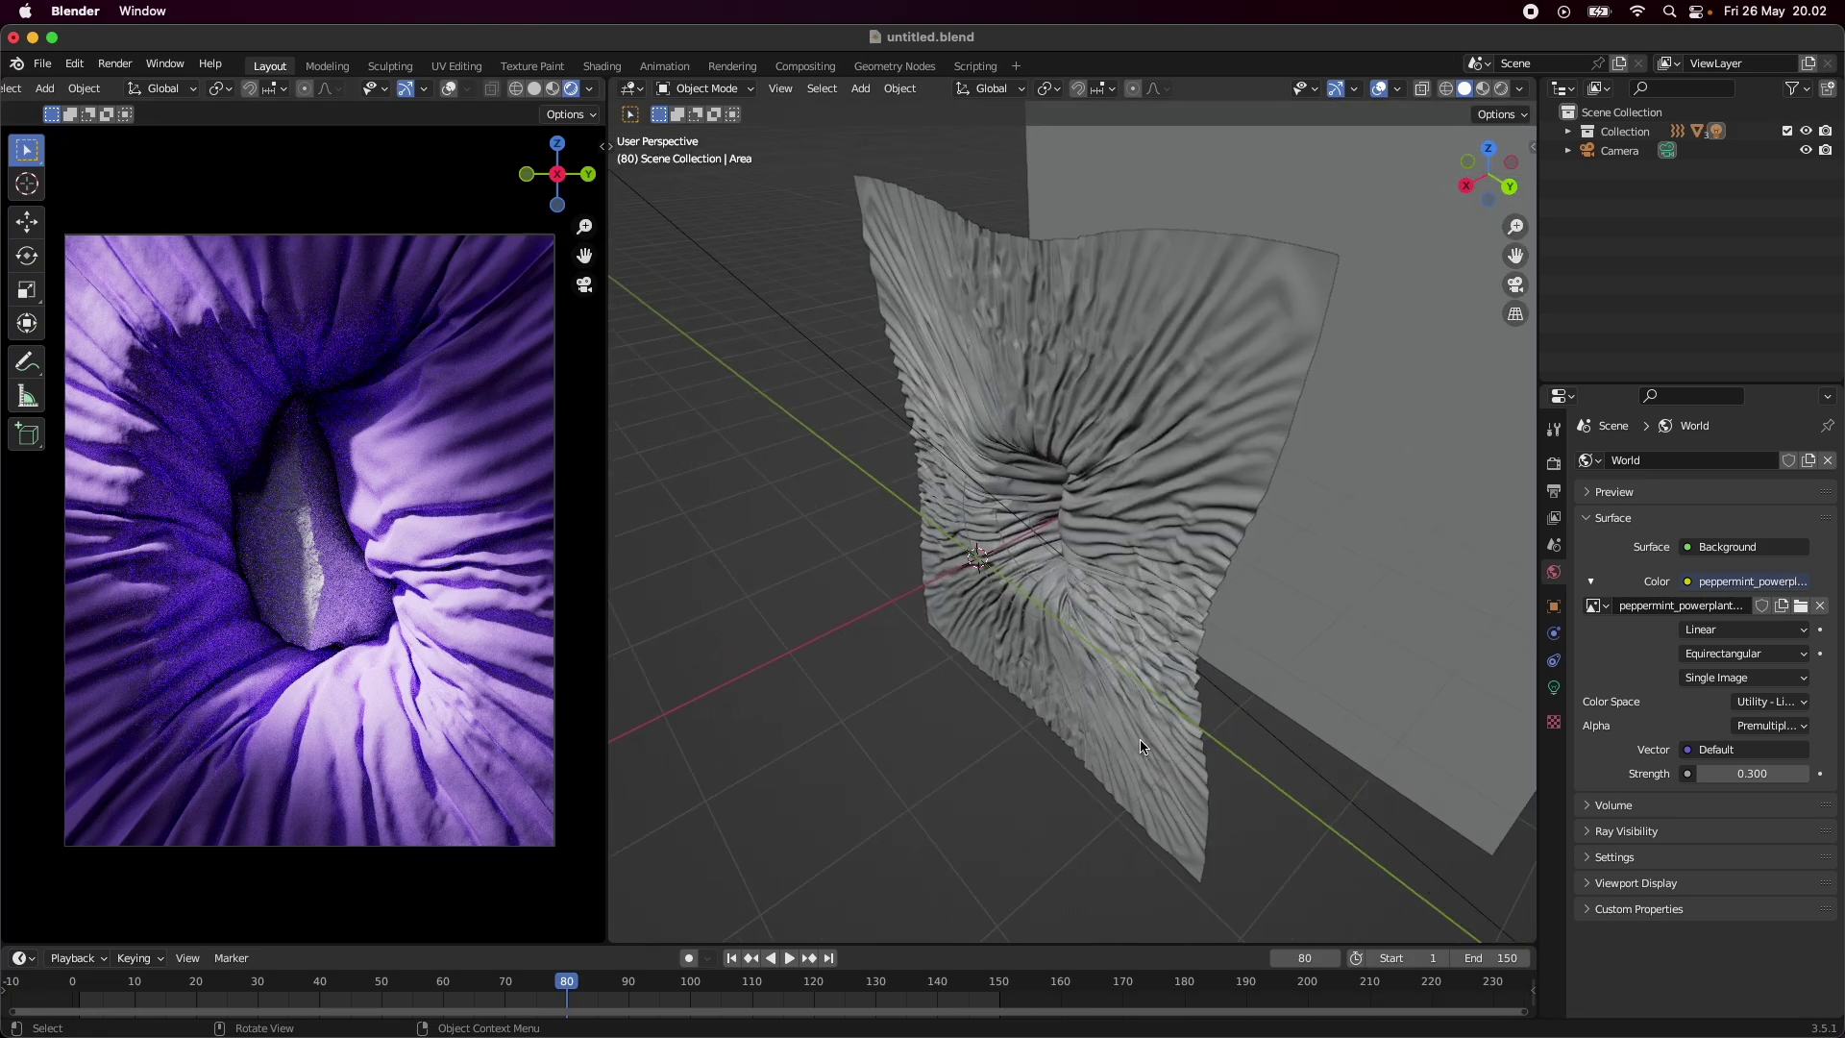
{"action": "scroll", "coordinate": [1141, 746], "scroll_direction": "down", "scroll_amount": 2}
{"action": "scroll", "coordinate": [1143, 746], "scroll_direction": "down", "scroll_amount": 4}
{"action": "scroll", "coordinate": [1143, 747], "scroll_direction": "up", "scroll_amount": 3}
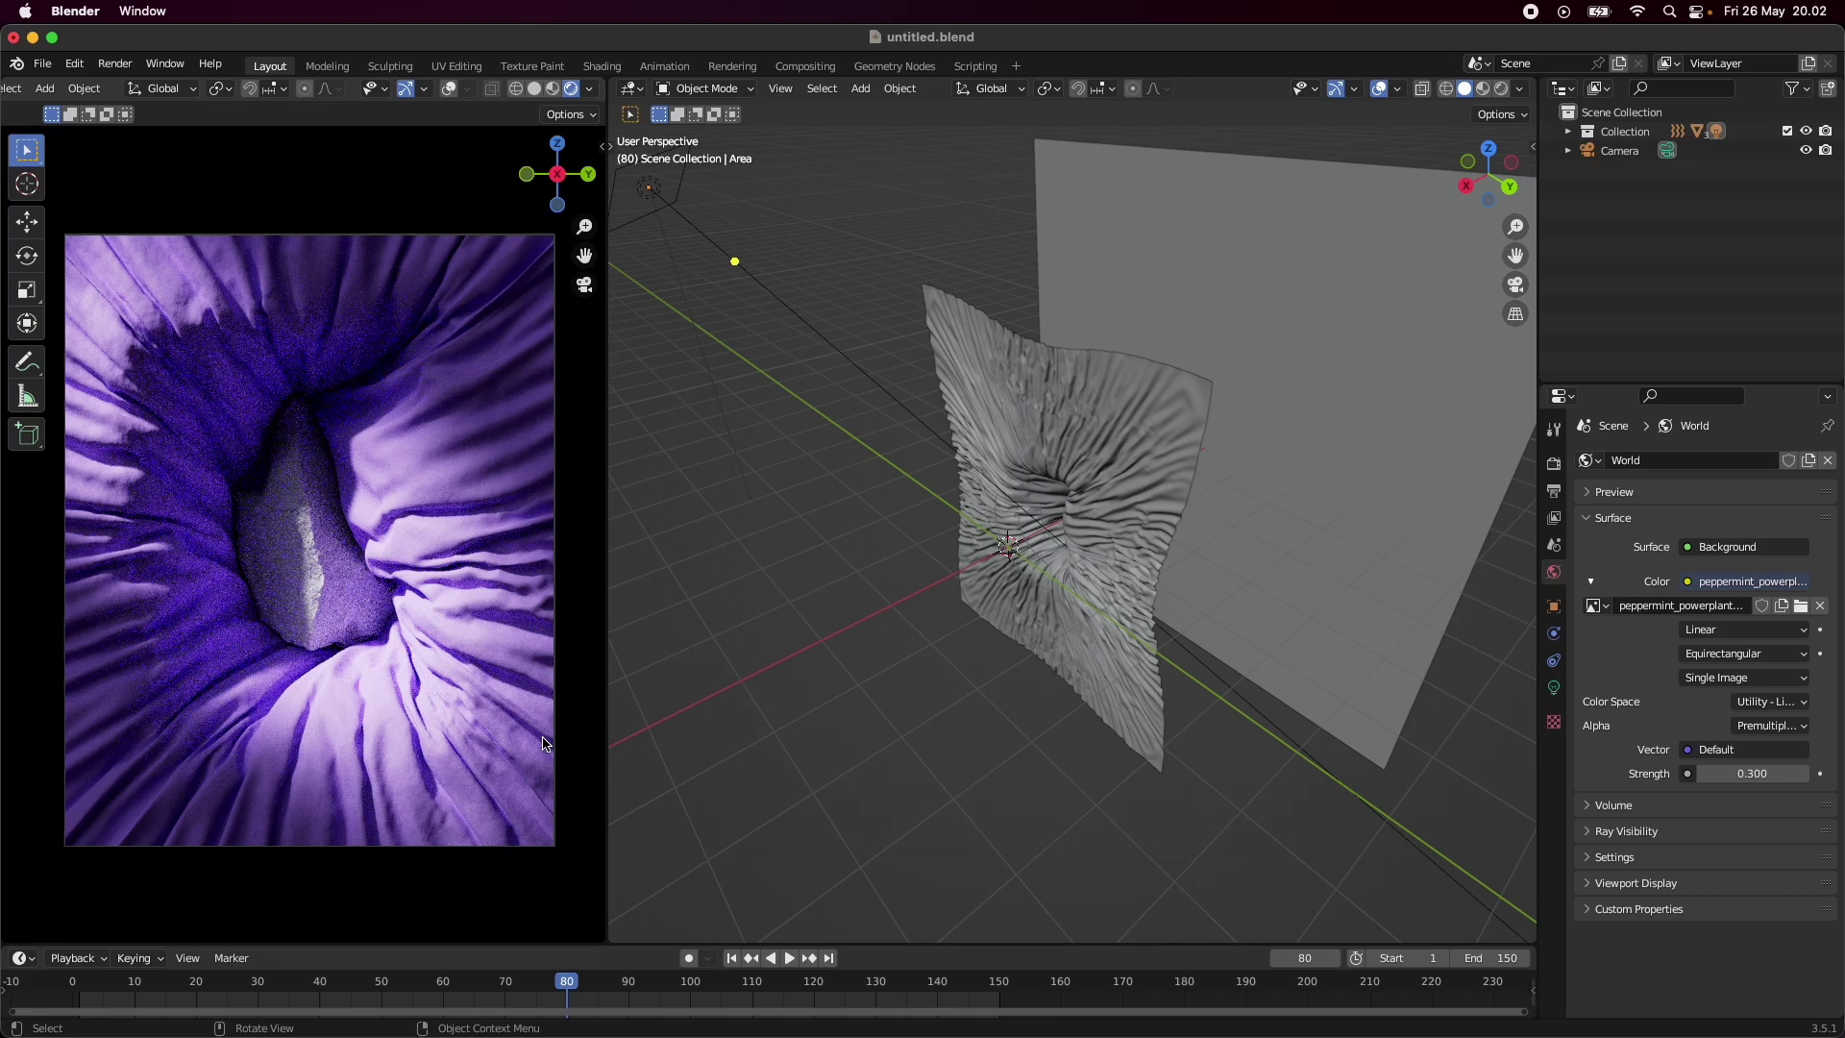
{"action": "scroll", "coordinate": [908, 778], "scroll_direction": "up", "scroll_amount": 3}
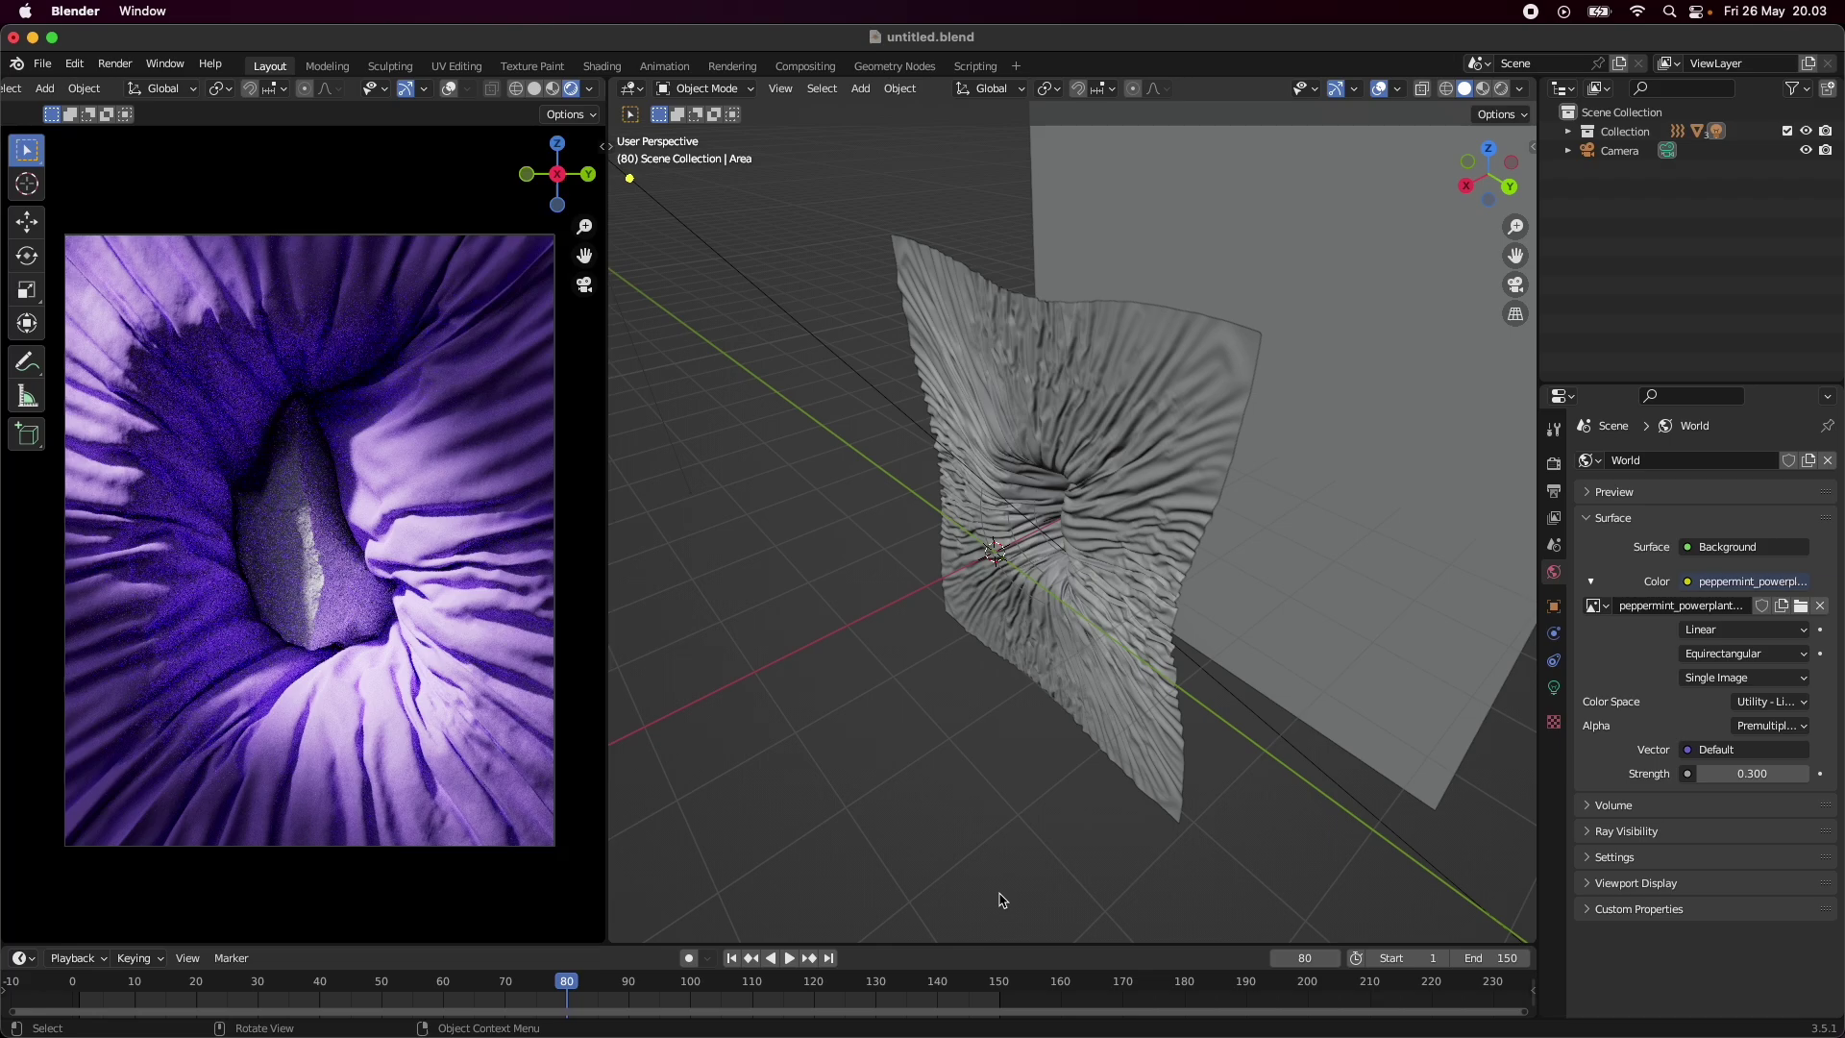
{"action": "middle_click_drag", "start_coordinate": [989, 836], "coordinate": [1169, 823]}
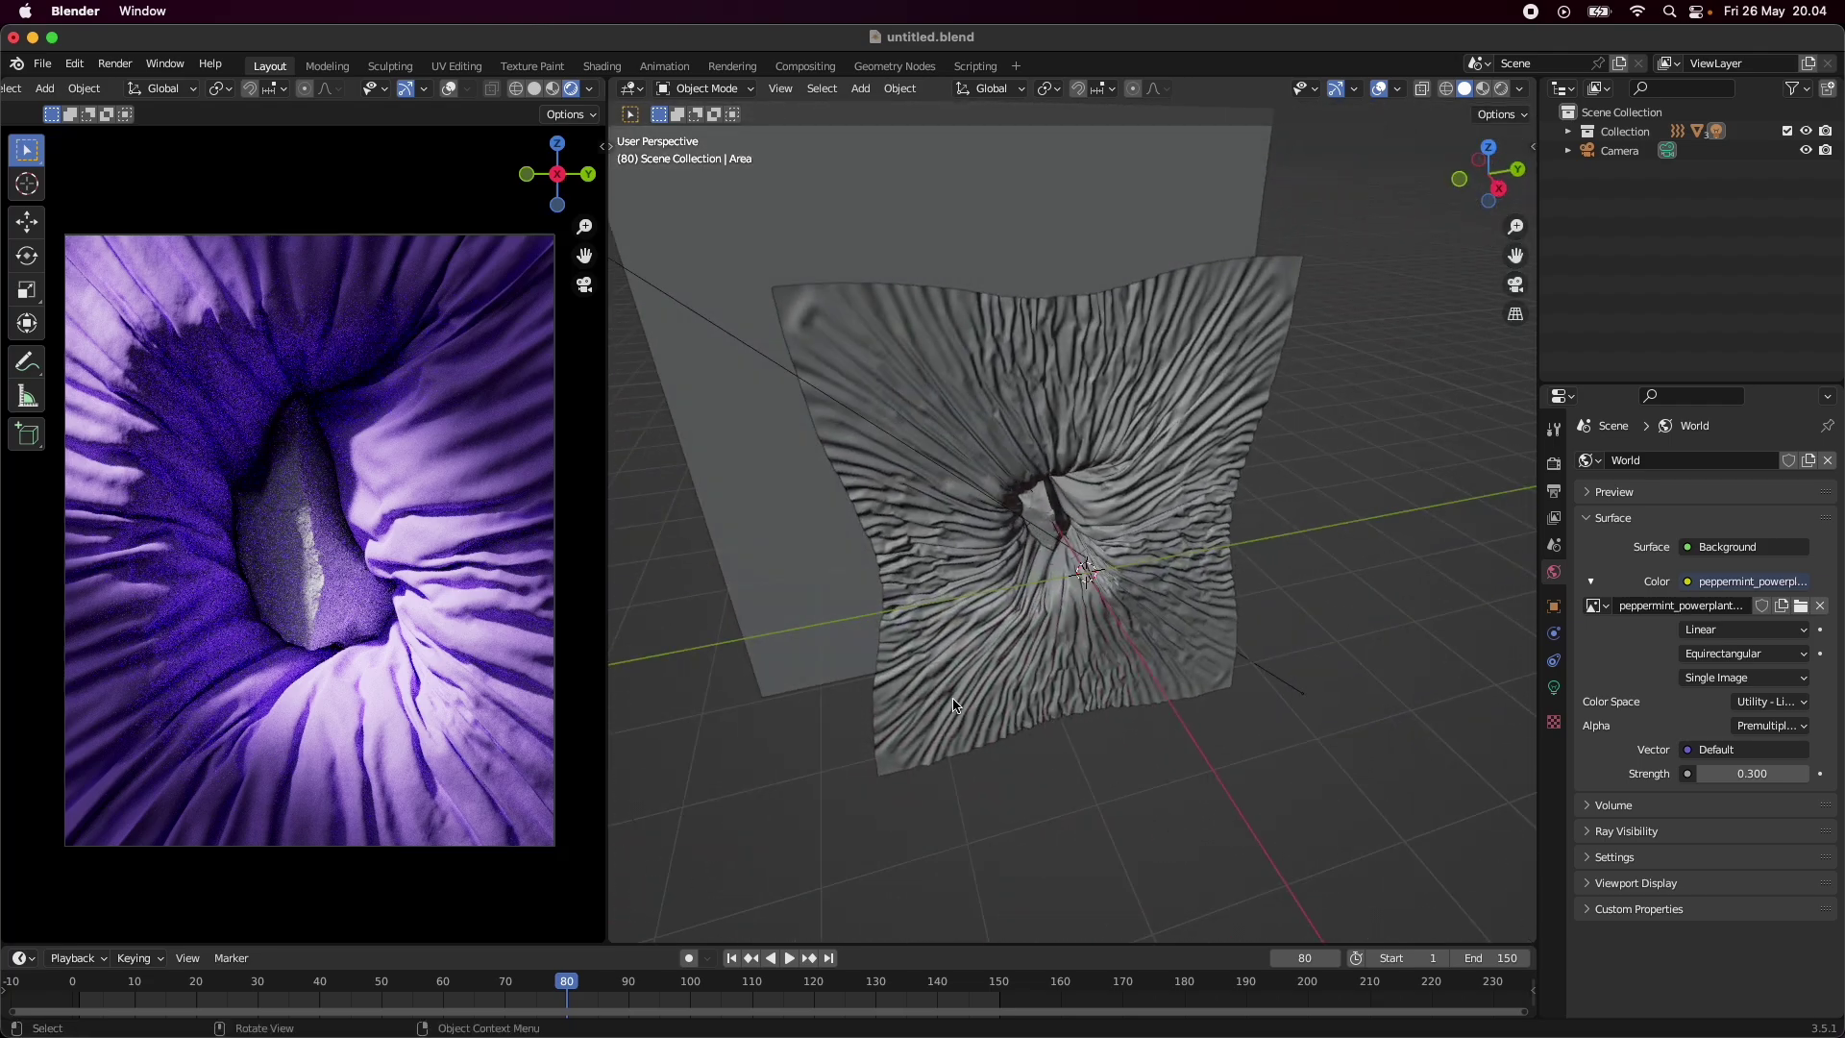